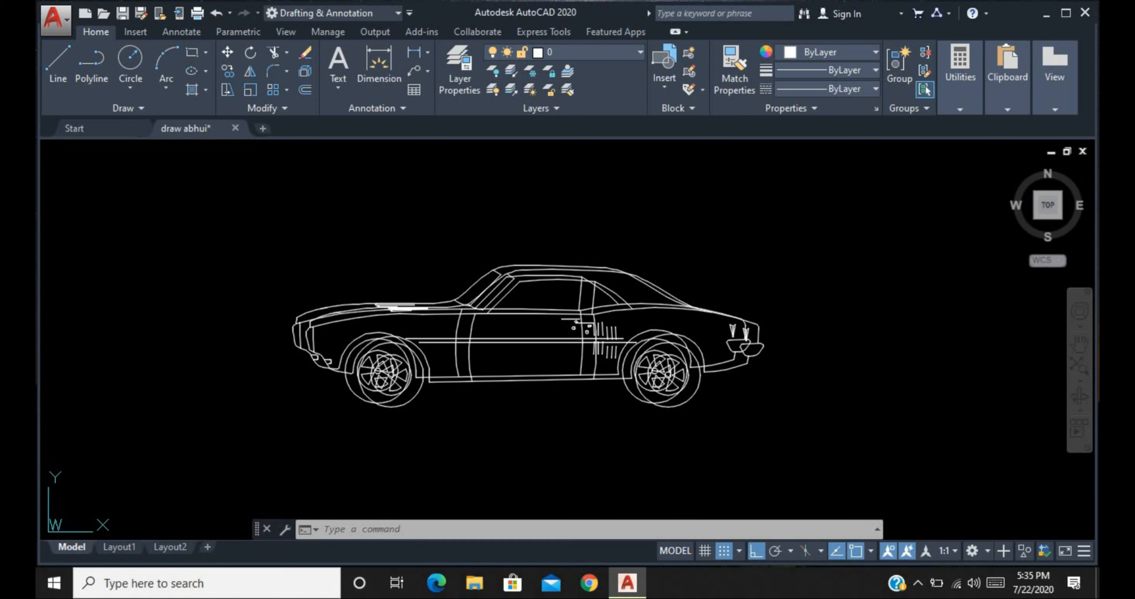
- Start trimming at the link outline with all objects as cutting edges, and set the implied edge extension mode to No extend
scroll(317, 286, "down", 8)
scroll(321, 288, "down", 3)
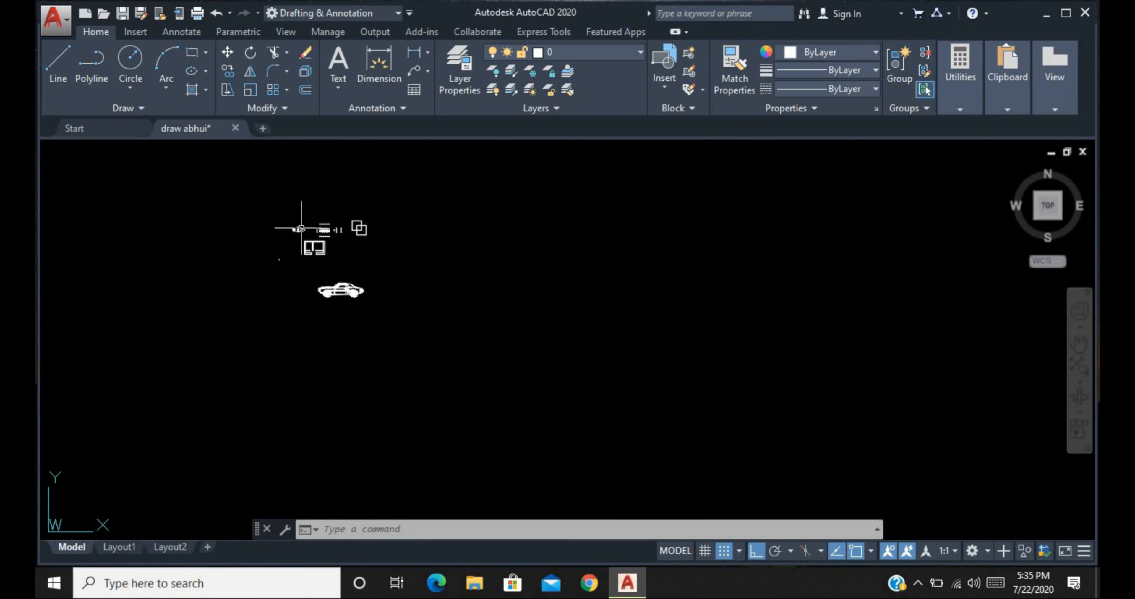
scroll(301, 229, "up", 10)
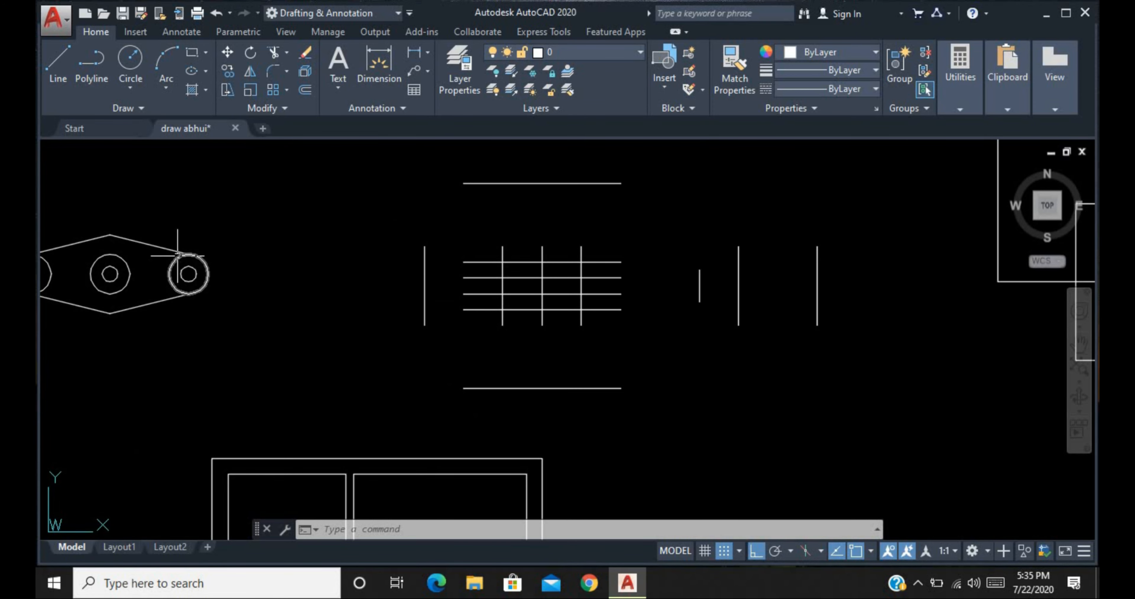
scroll(220, 278, "down", 2)
scroll(101, 249, "up", 4)
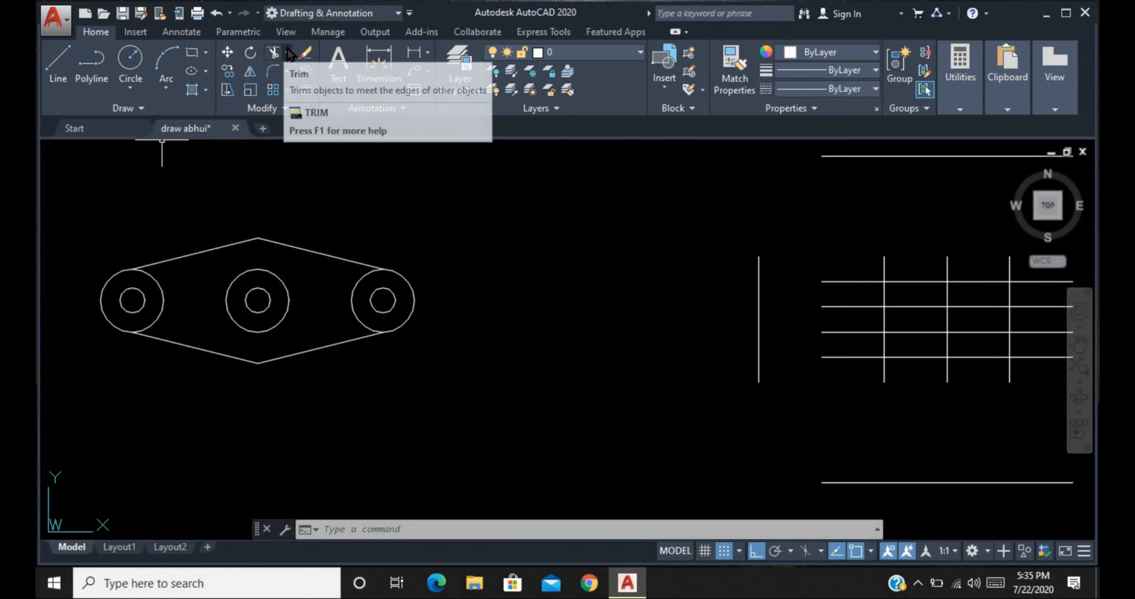
left_click(287, 50)
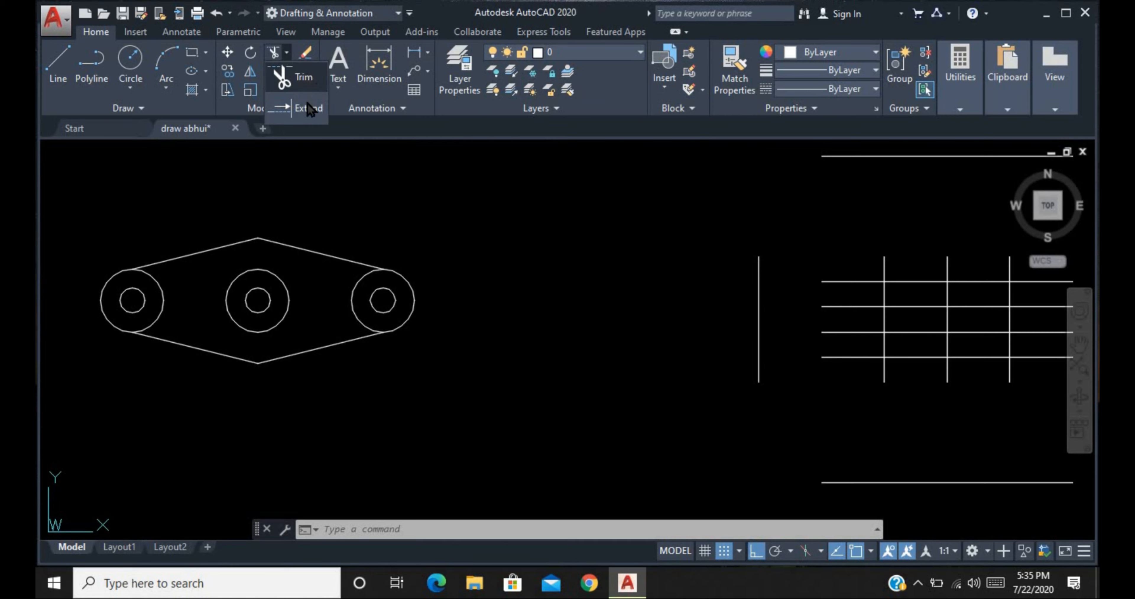
left_click(303, 86)
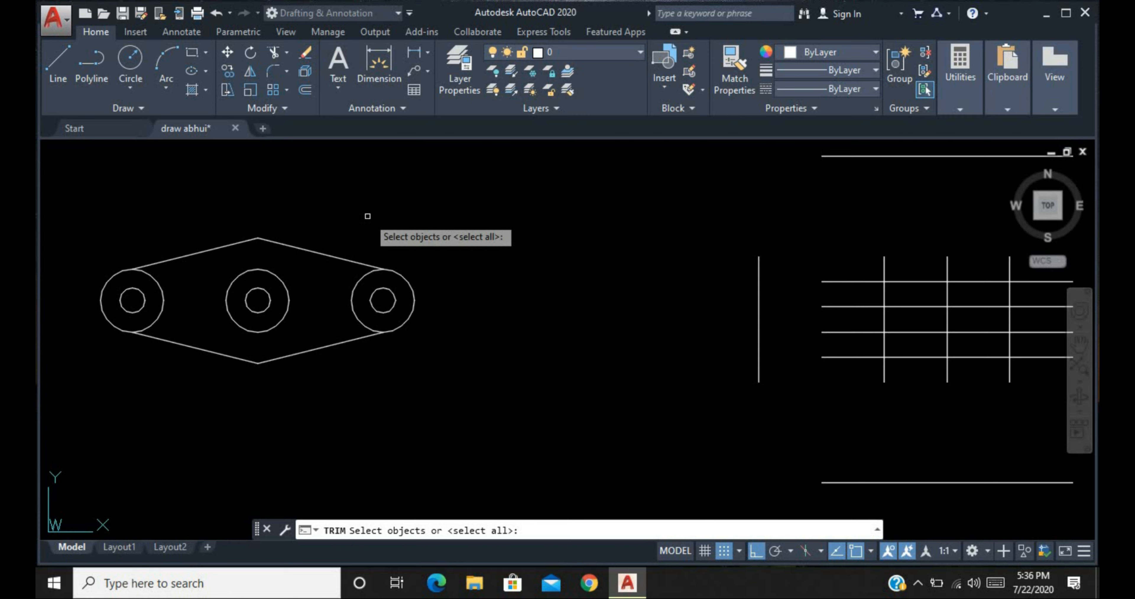
key("Return")
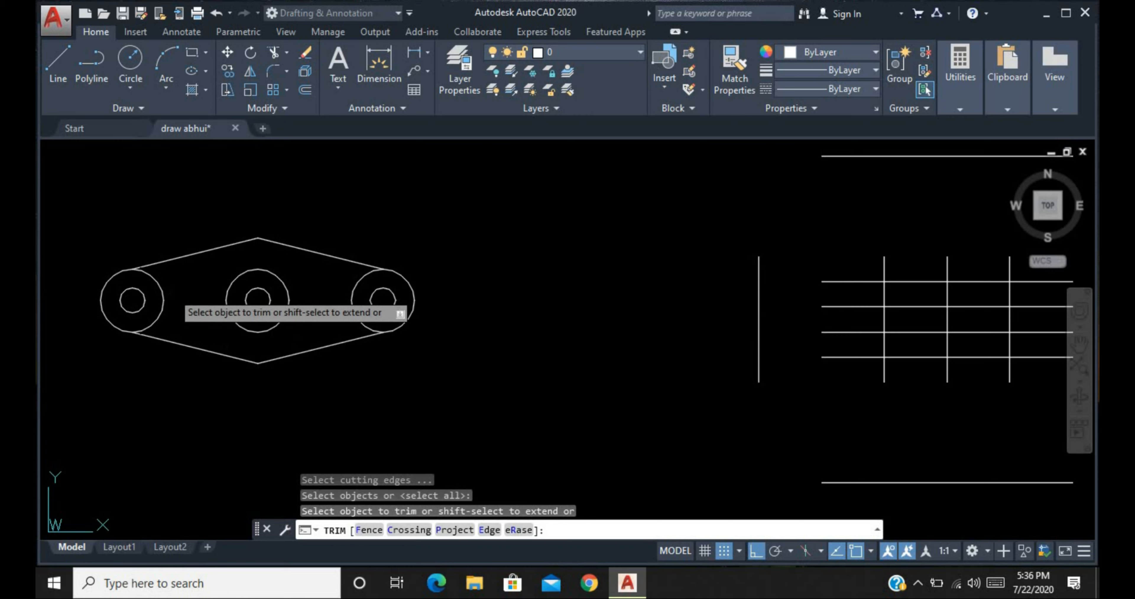
type("e")
key("Return")
type("n")
key("Return")
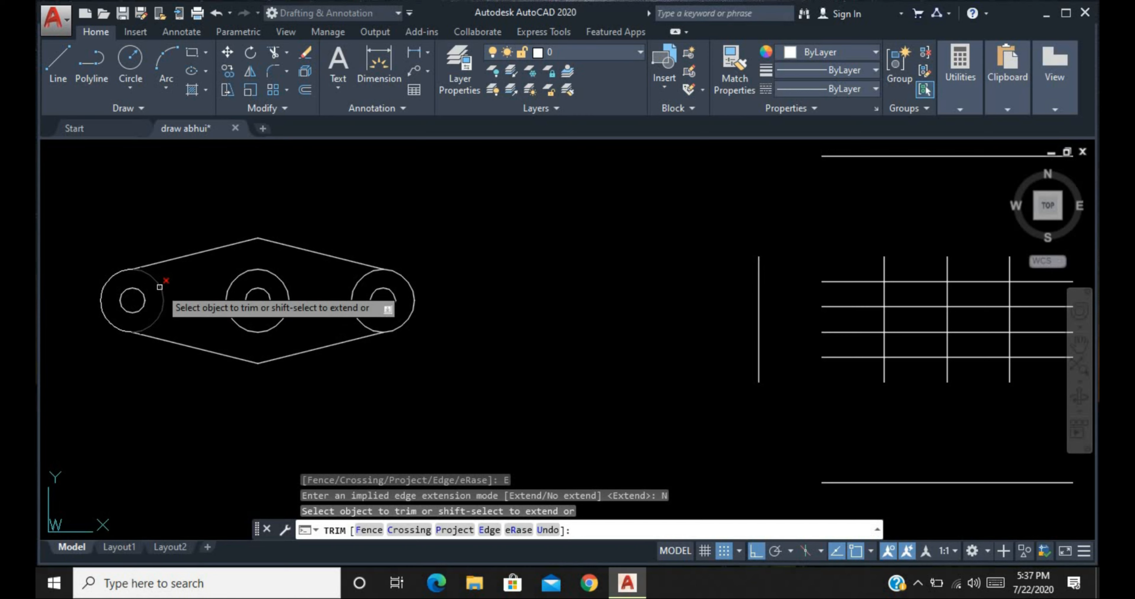
- Trim away the inward-facing arcs of the two large end circles so the link outline is open inside
left_click(160, 287)
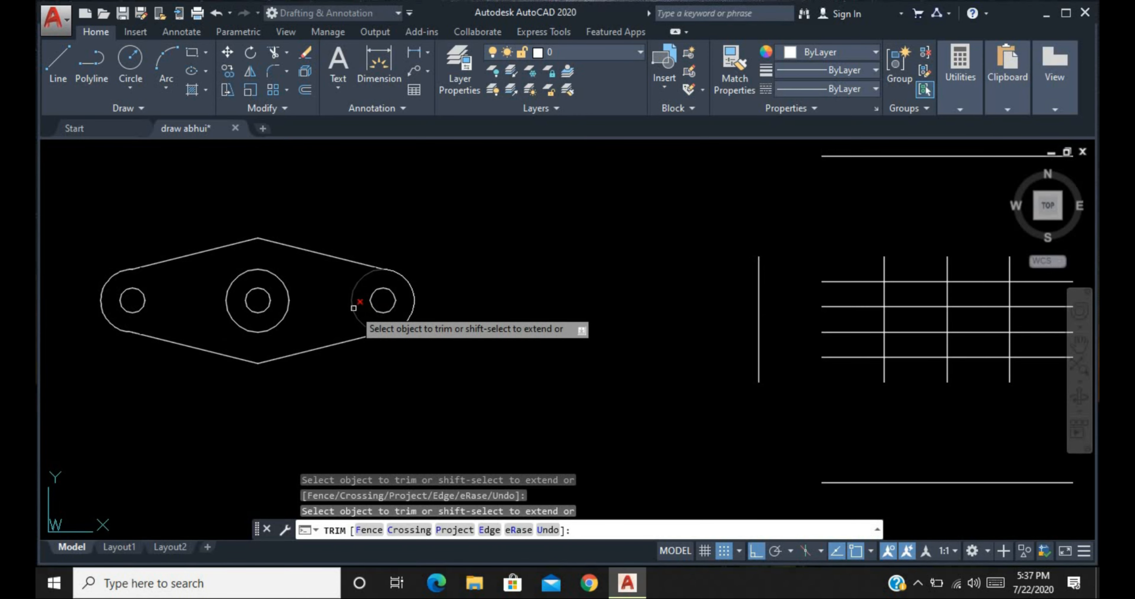
left_click(353, 307)
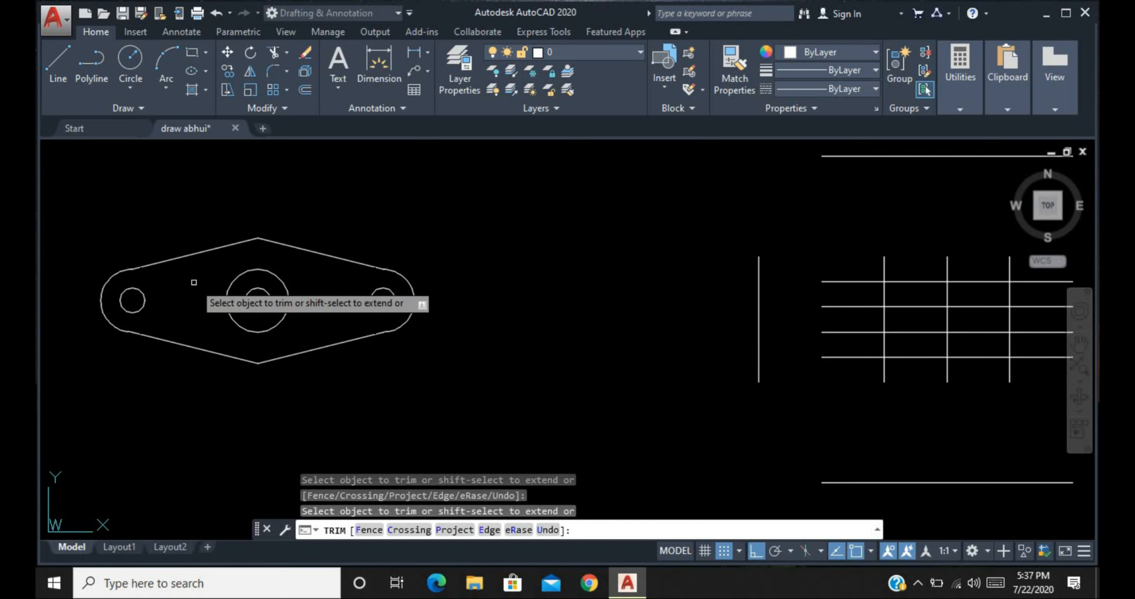
key("Escape")
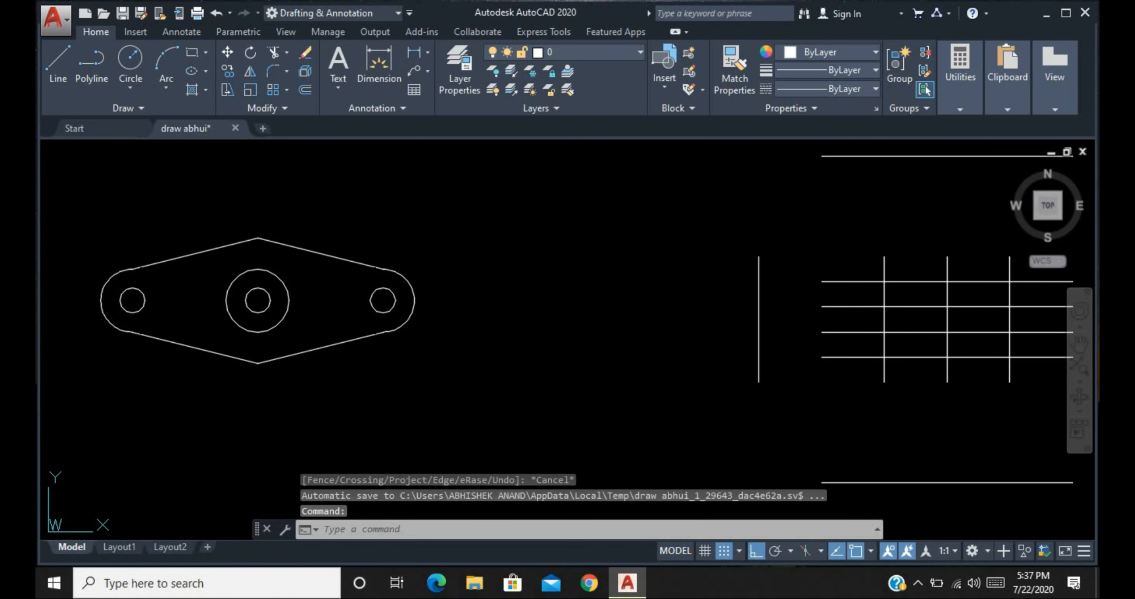
- Try a Fence trim of the overhanging line ends at the grid's left, right and top, and undo it
scroll(194, 283, "down", 2)
scroll(202, 296, "down", 3)
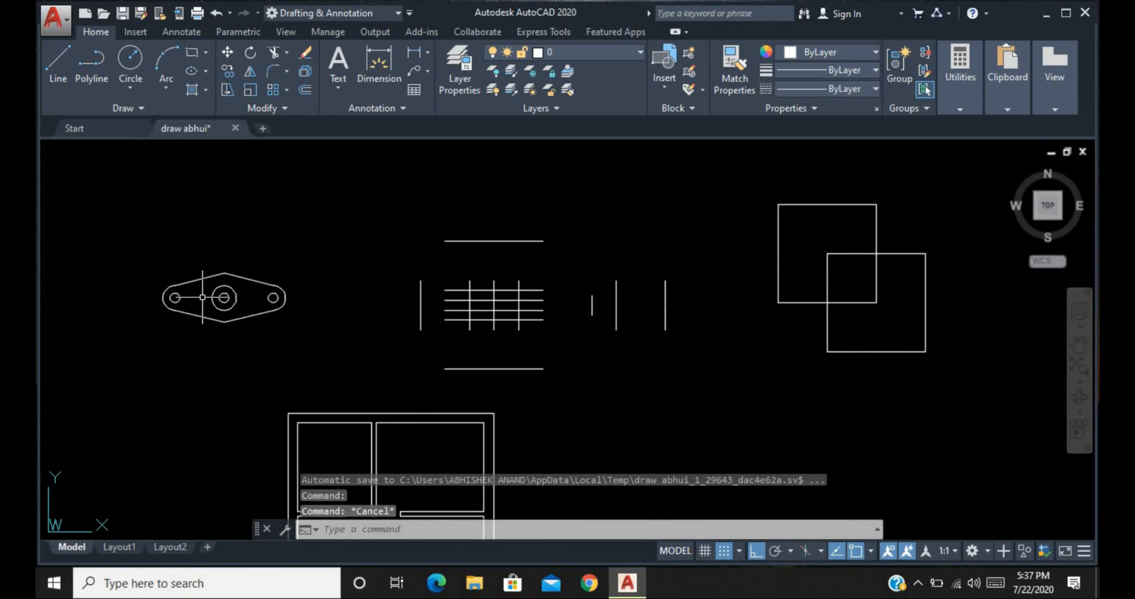
scroll(578, 310, "up", 3)
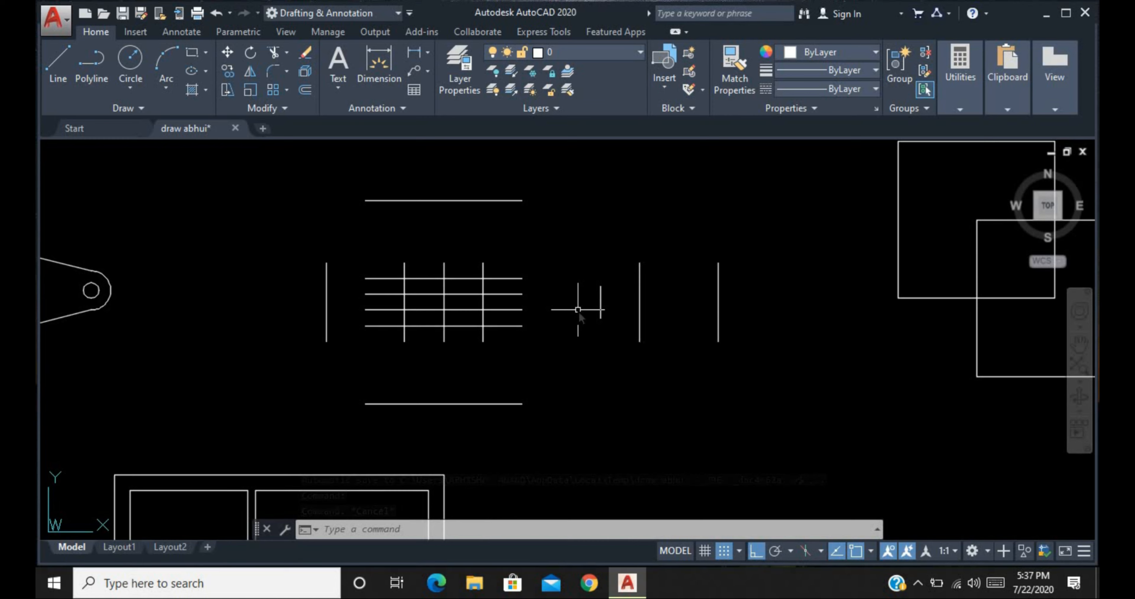
type("tr")
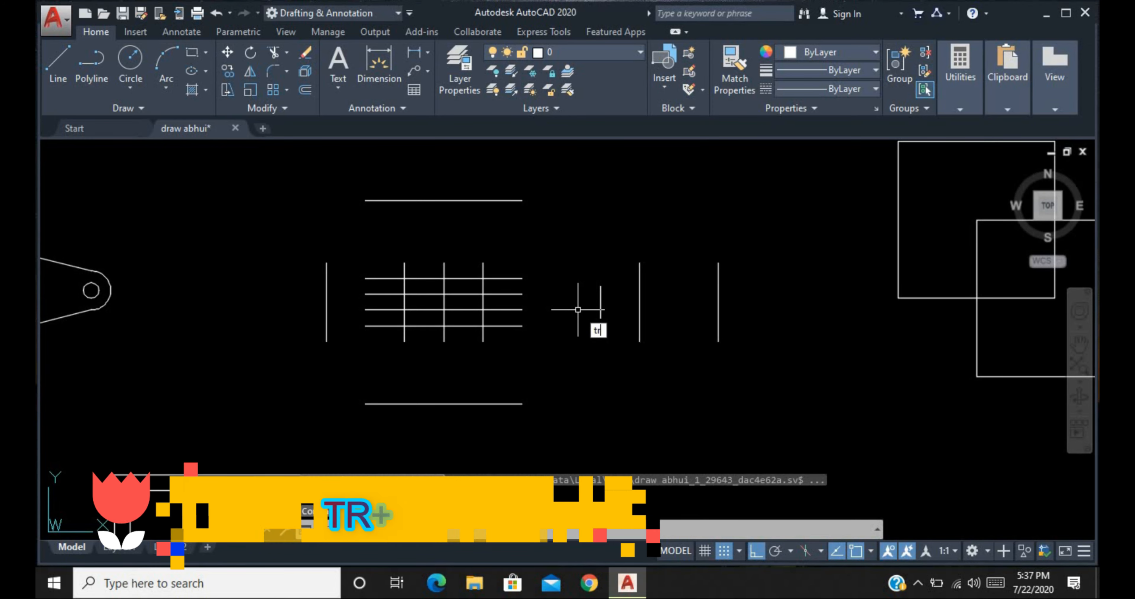
key("Return")
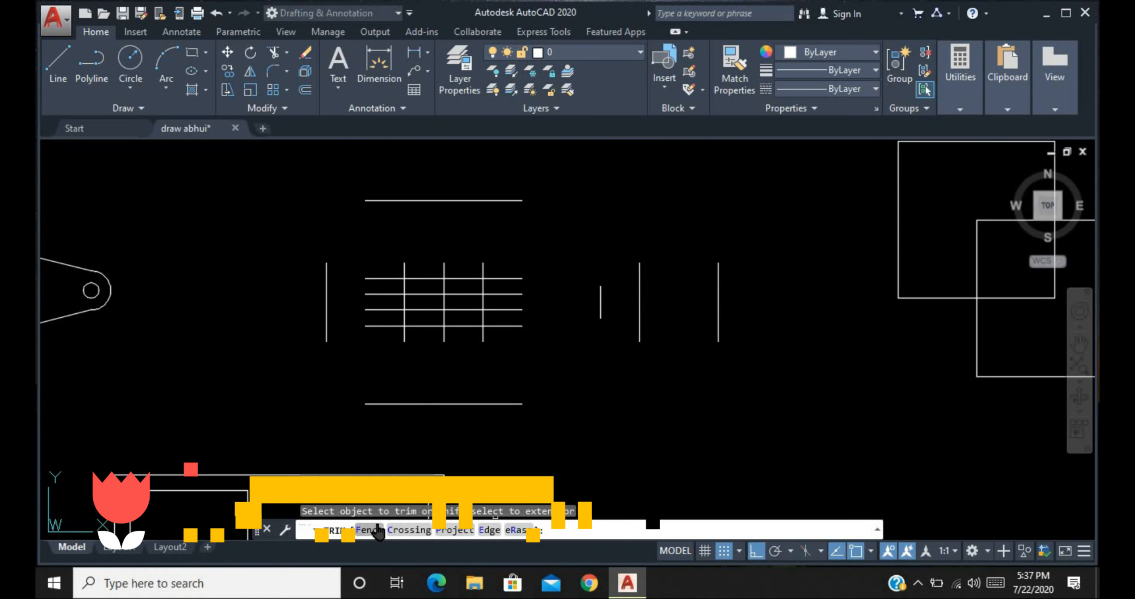
type("f")
key("Return")
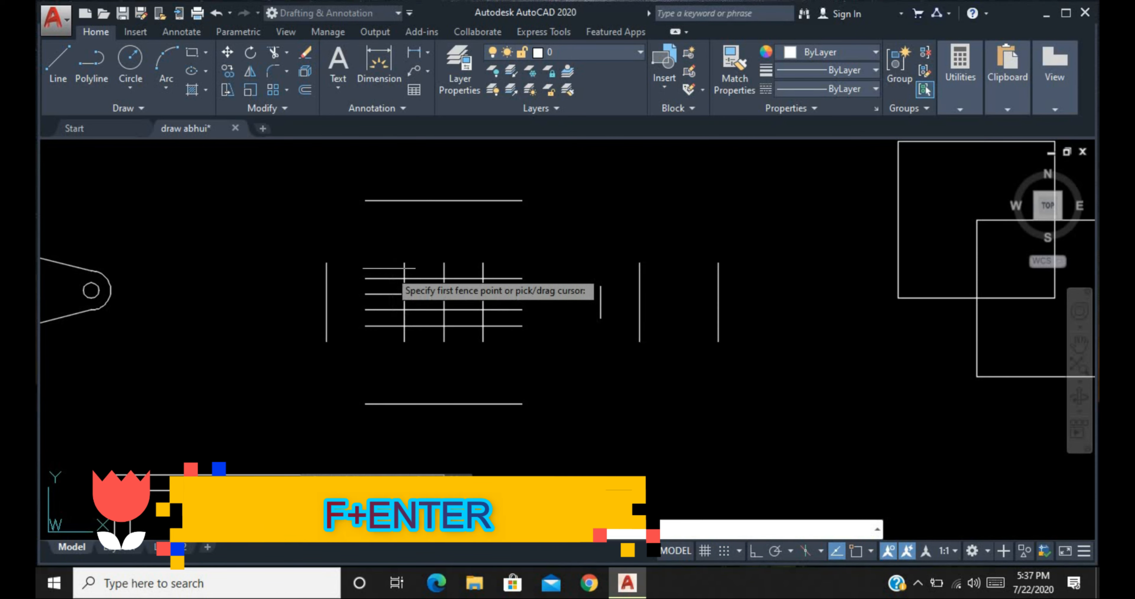
left_click(385, 261)
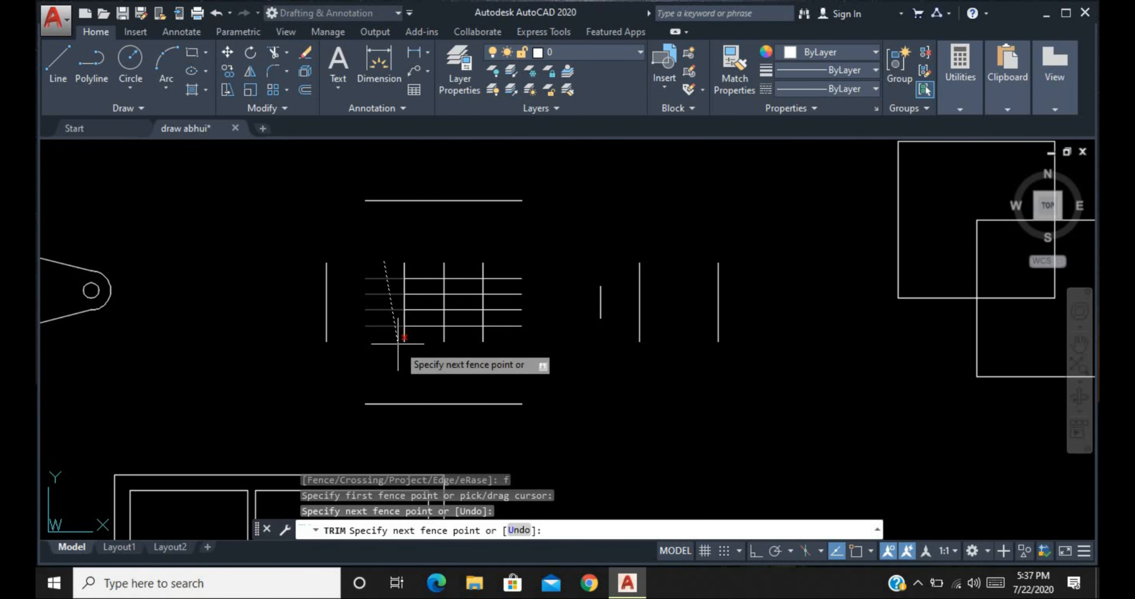
left_click(389, 347)
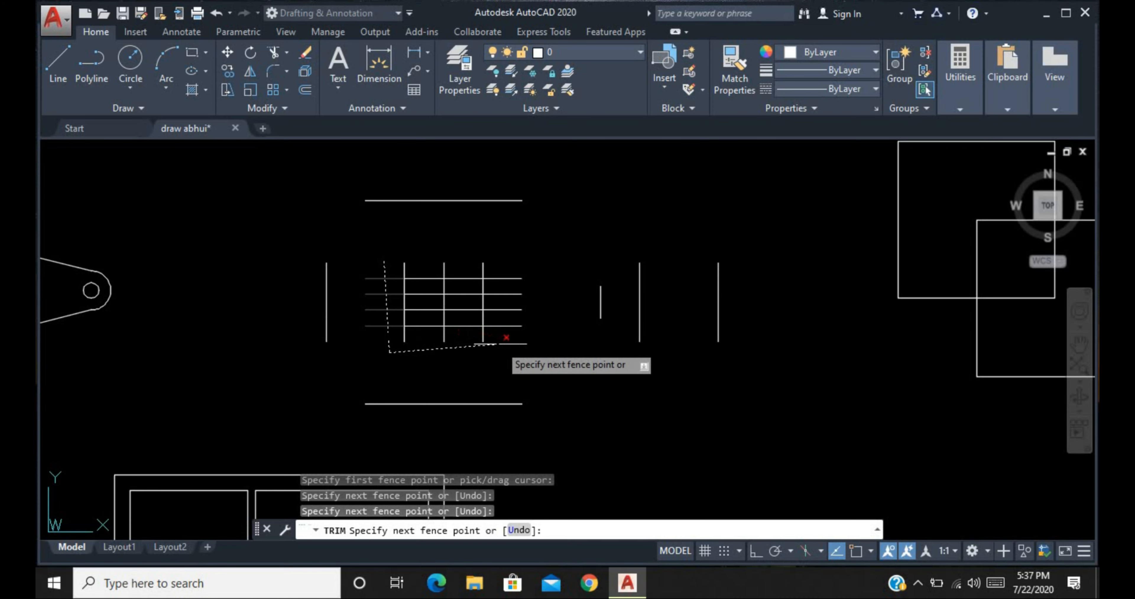
left_click(529, 352)
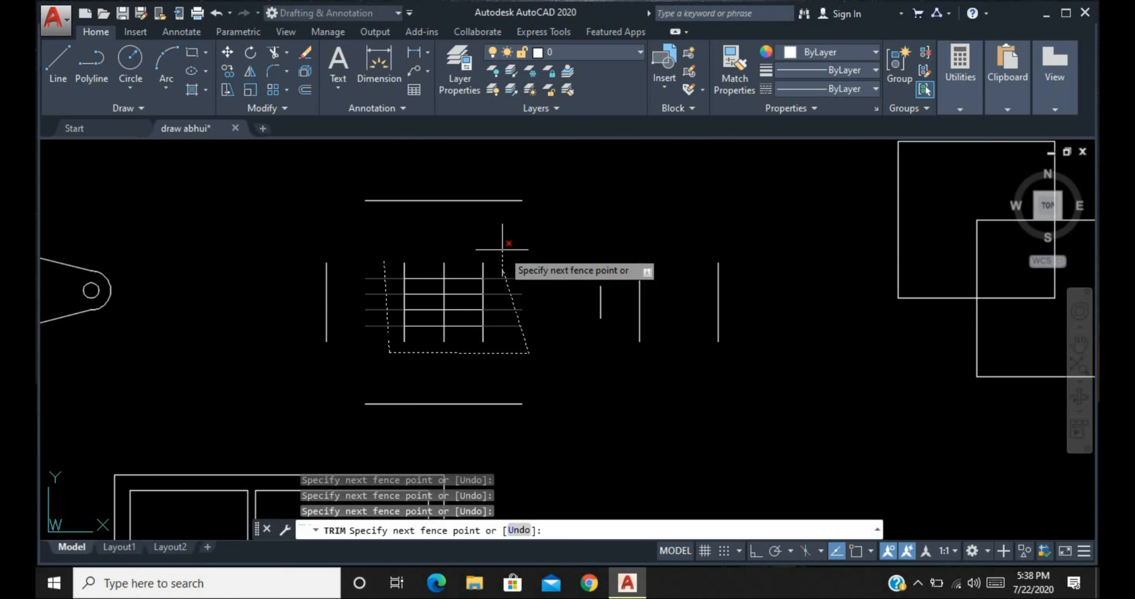
left_click(501, 267)
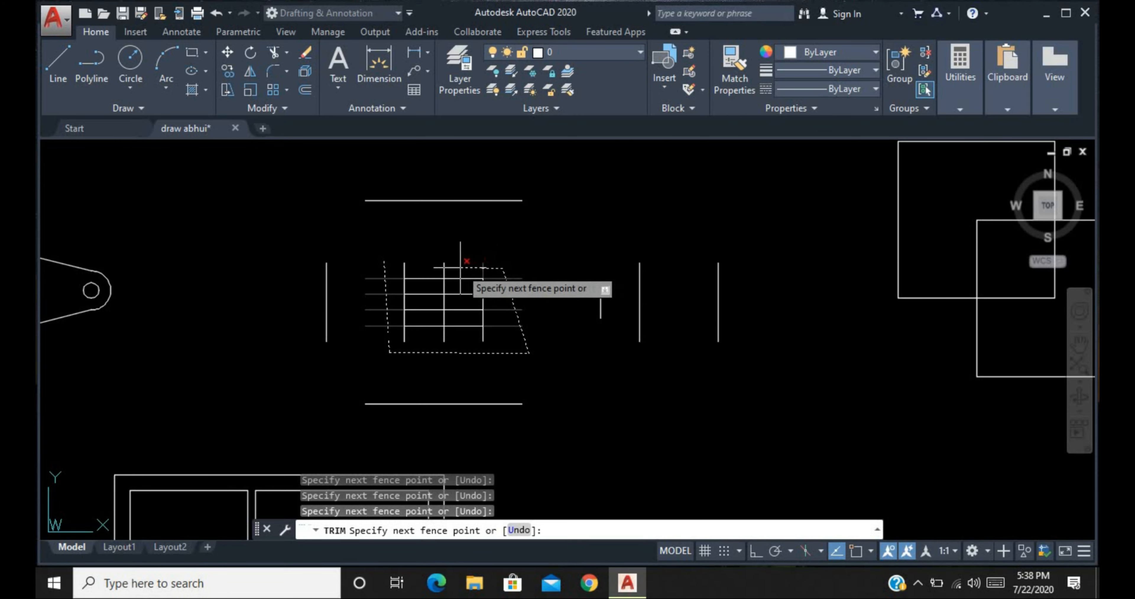
left_click(400, 270)
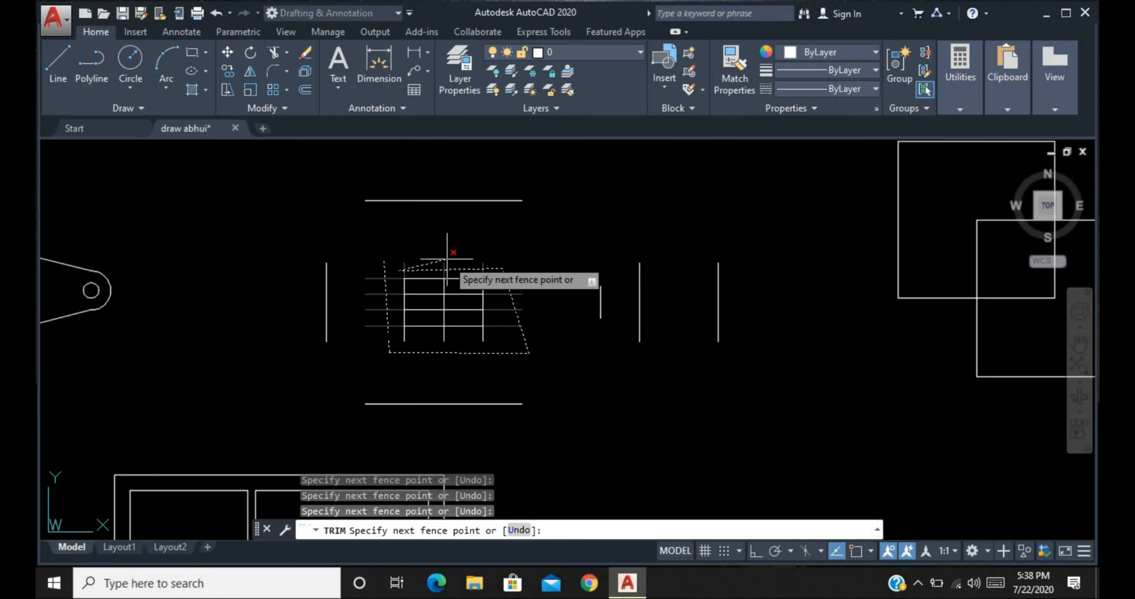
key("Return")
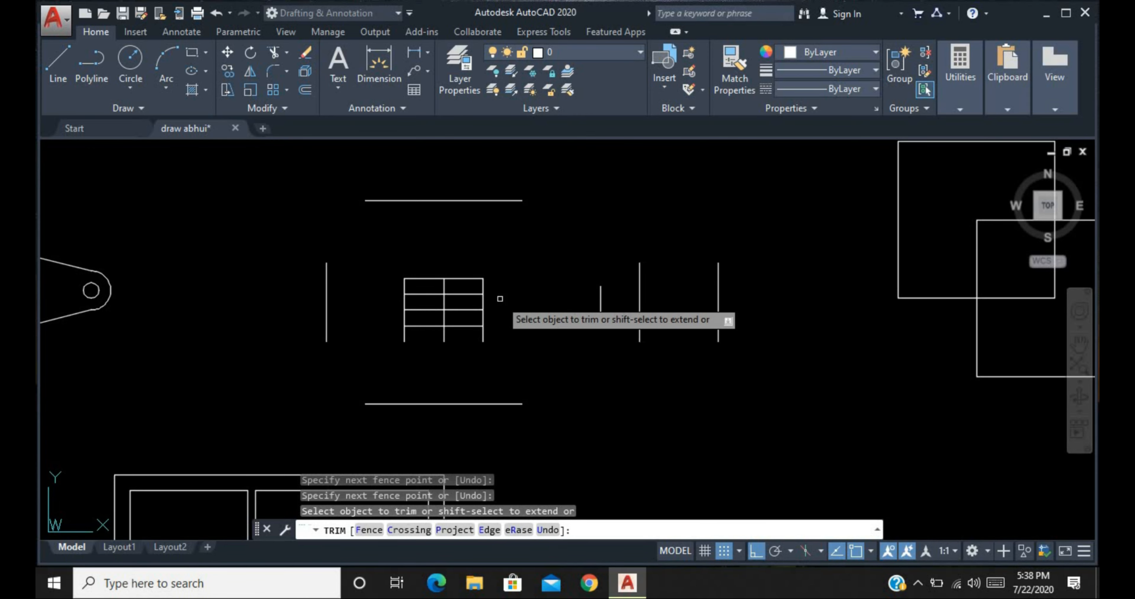
key("ctrl+z")
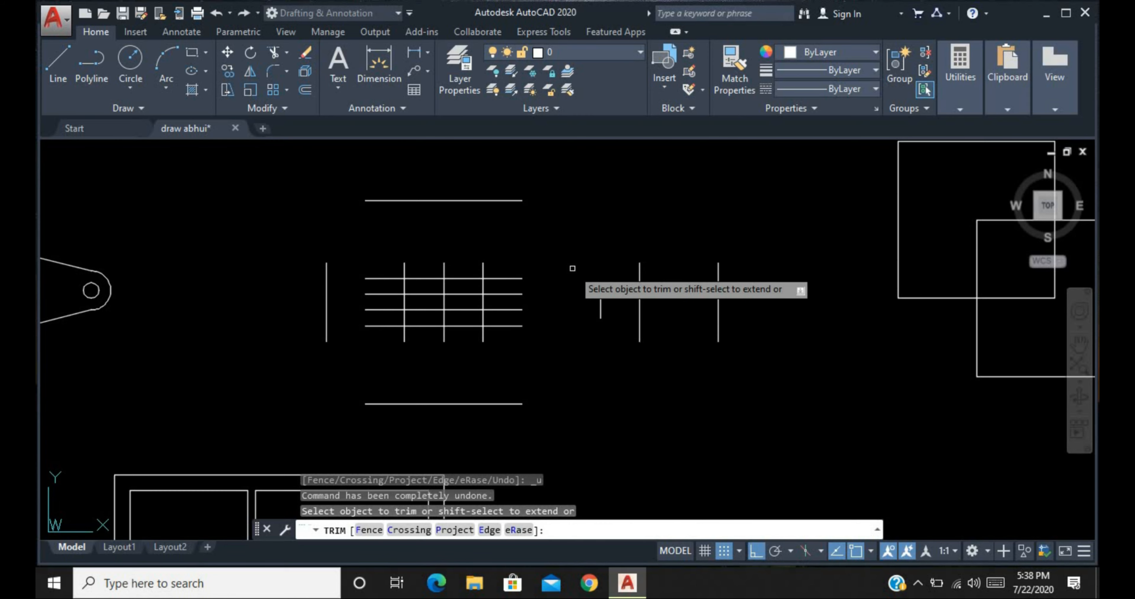
key("Escape")
- Trim the overhanging line ends on all four sides of the grid with a fence around it, and undo the trim
type("tr")
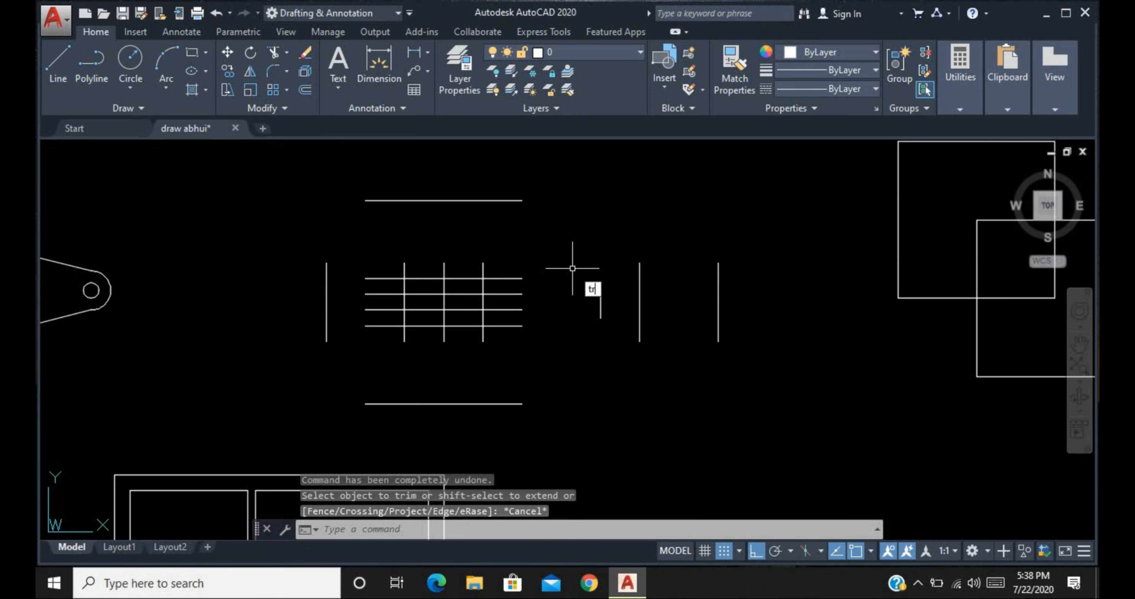
key("Return")
key("Return")
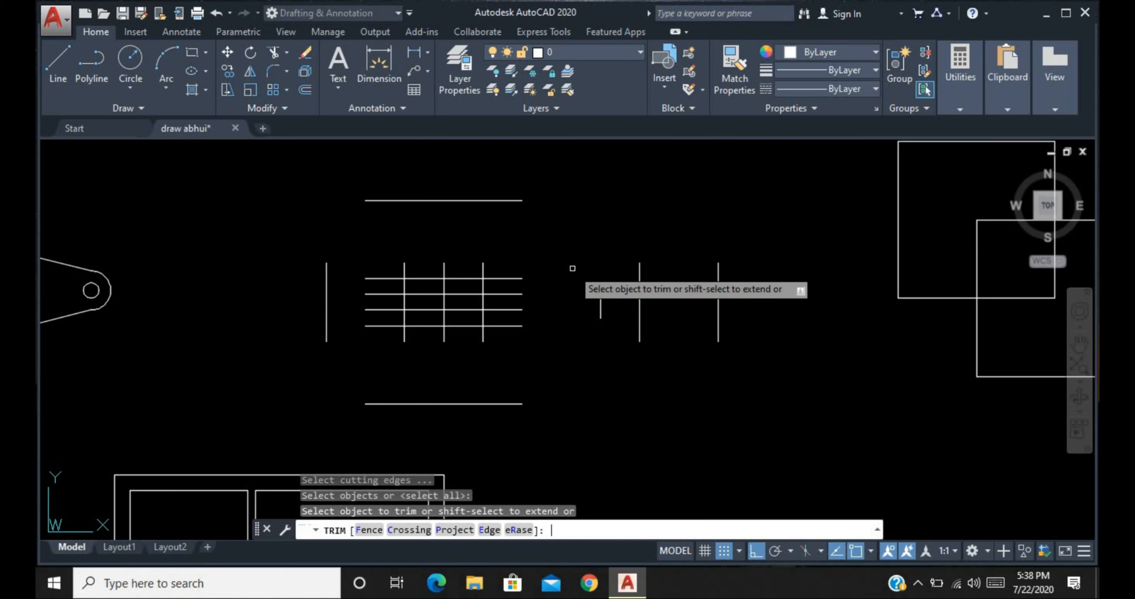
type("f")
key("Return")
scroll(573, 268, "up", 2)
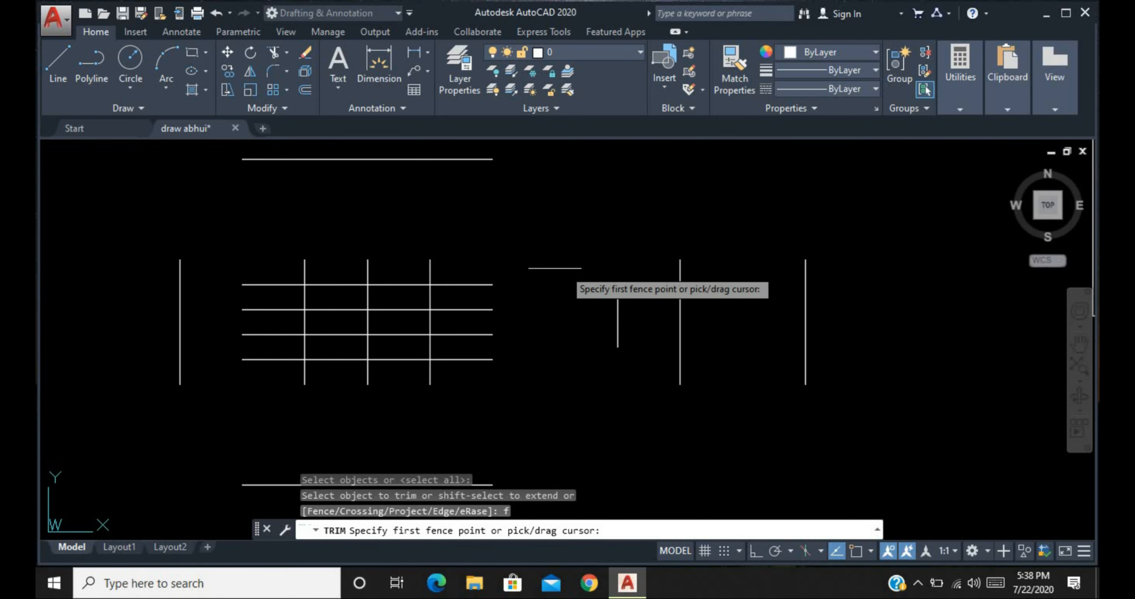
left_click(287, 268)
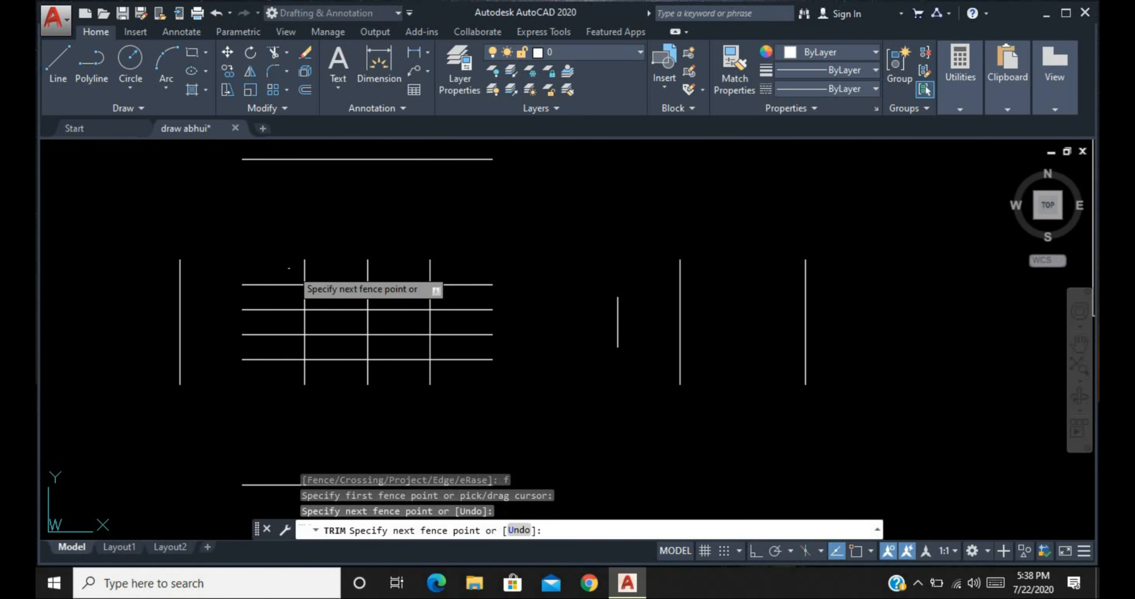
left_click(472, 265)
left_click(471, 382)
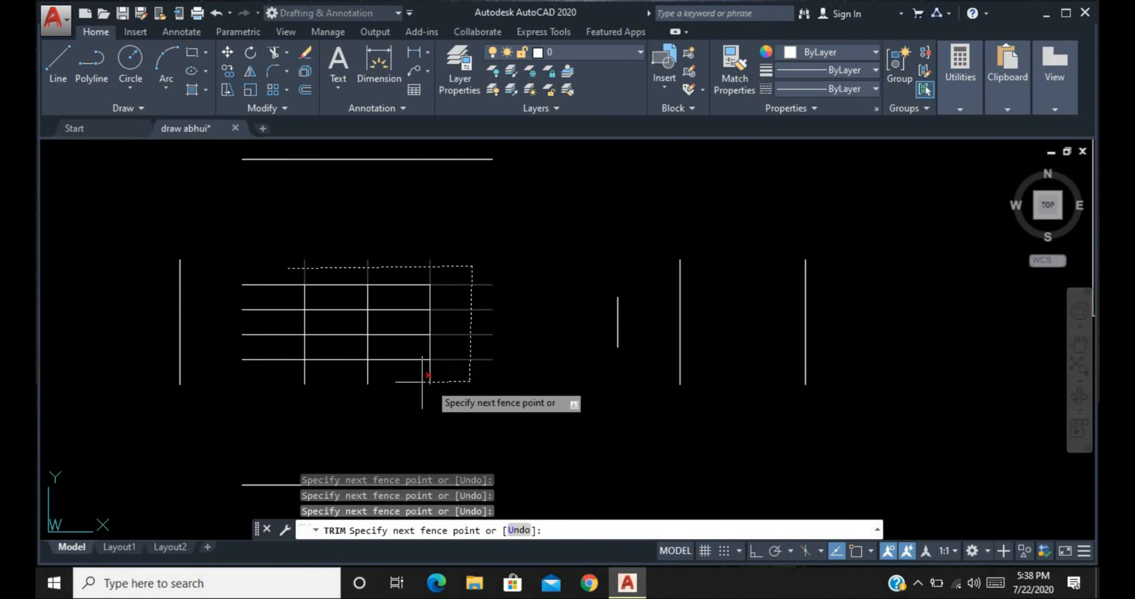
left_click(269, 383)
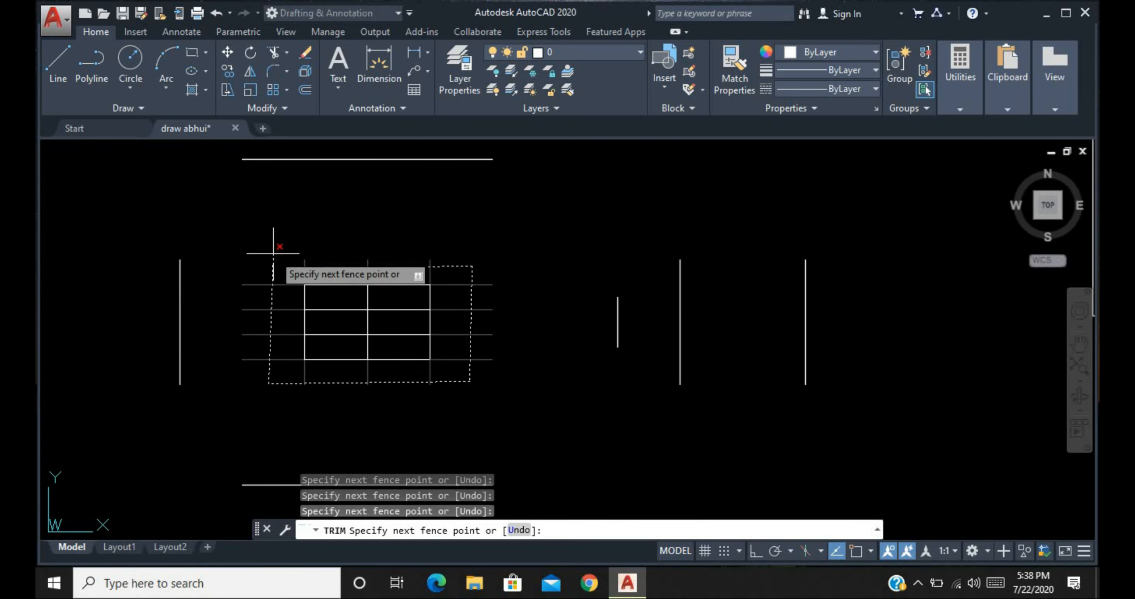
key("Return")
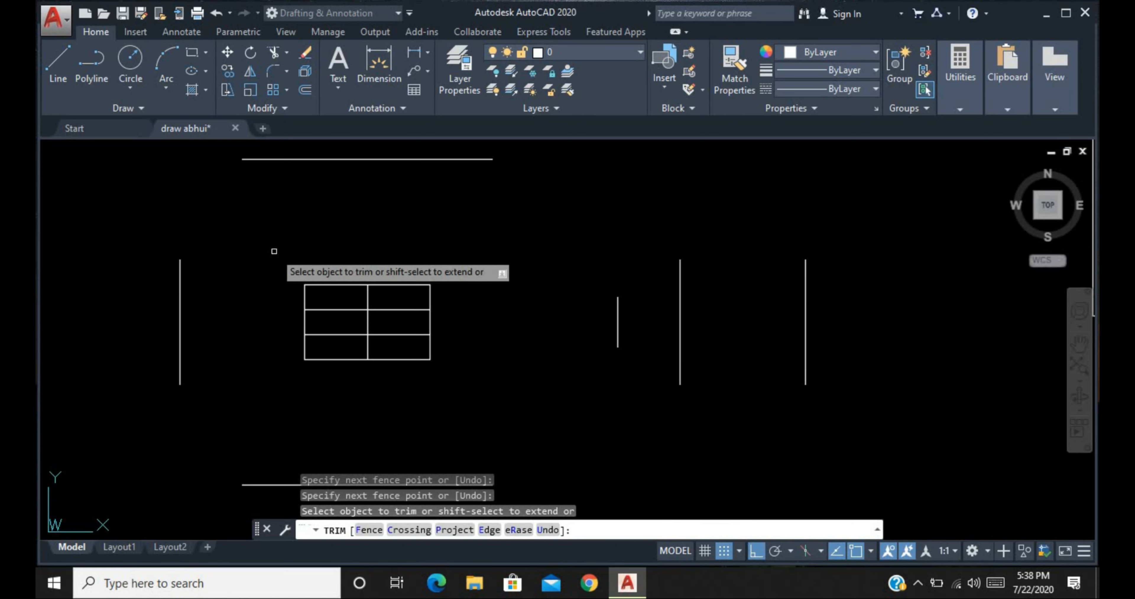
key("Escape")
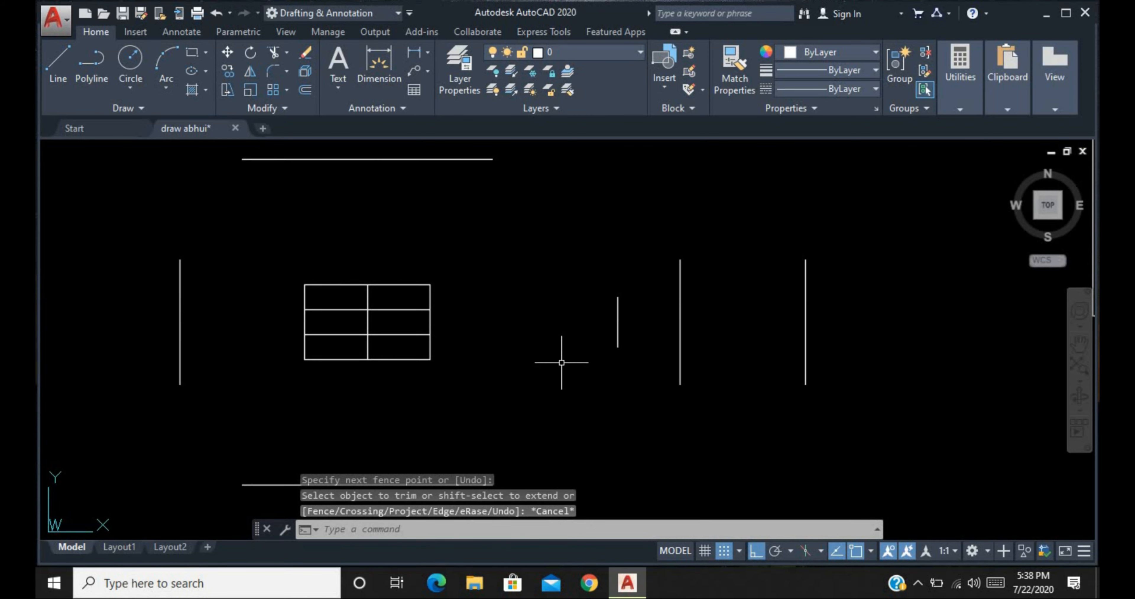
key("ctrl+z")
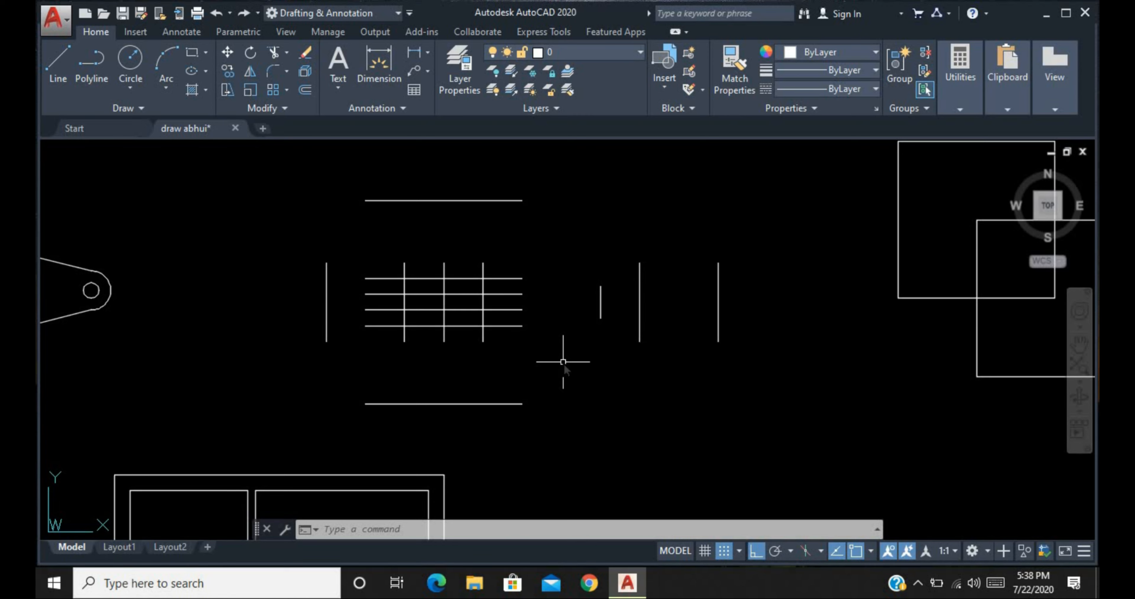
- Trim the overhanging line ends on all four sides of the grid with crossing windows, using all objects as cutting edges
type("tr")
key("Return")
key("Return")
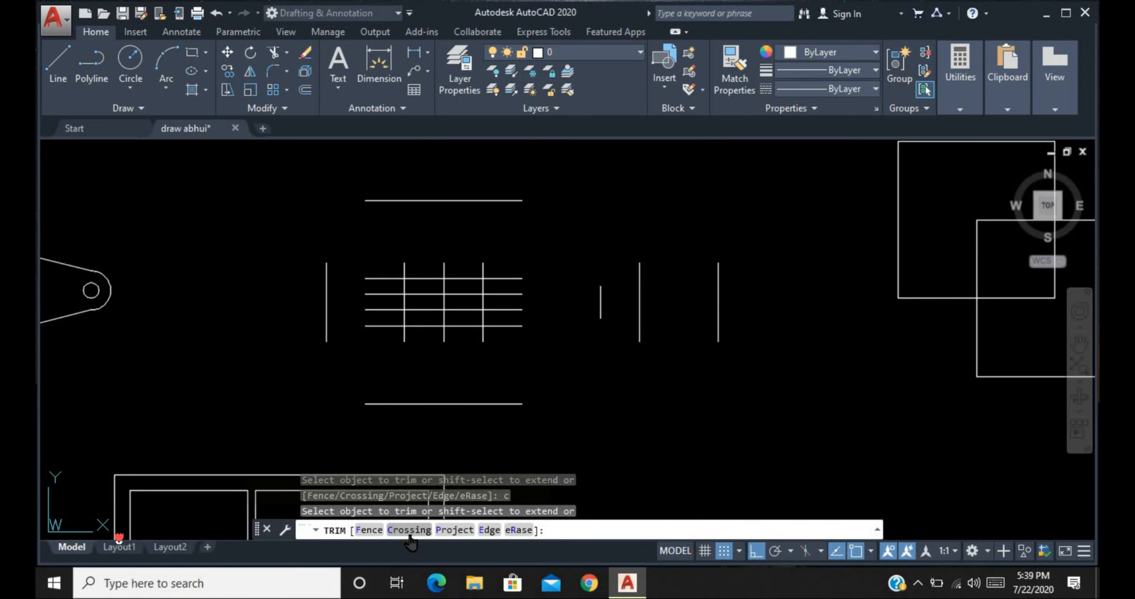
type("c")
key("Return")
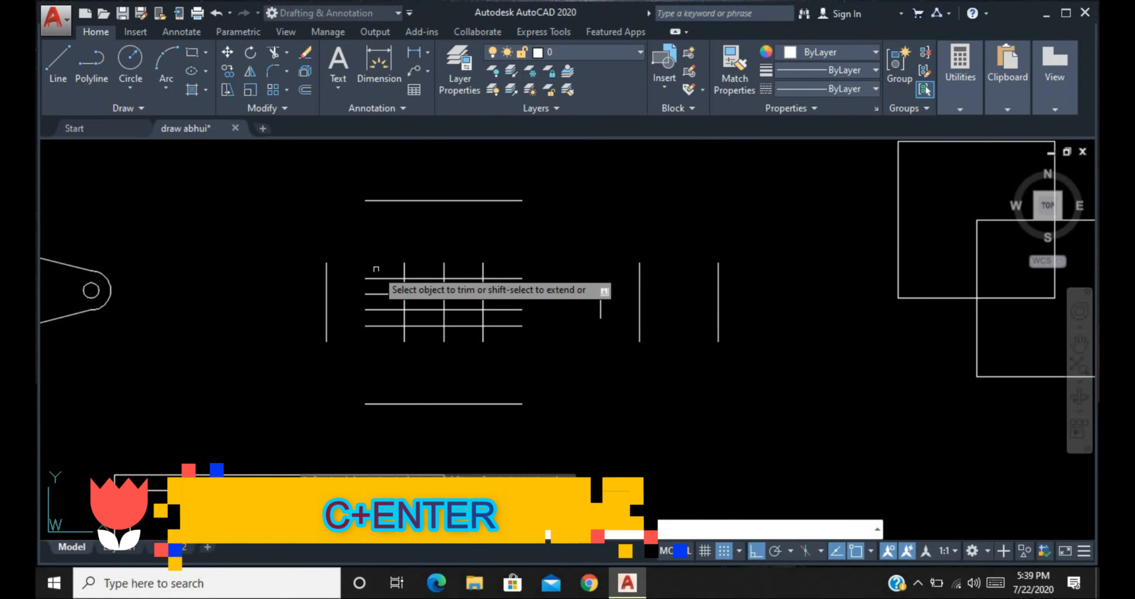
left_click(402, 263)
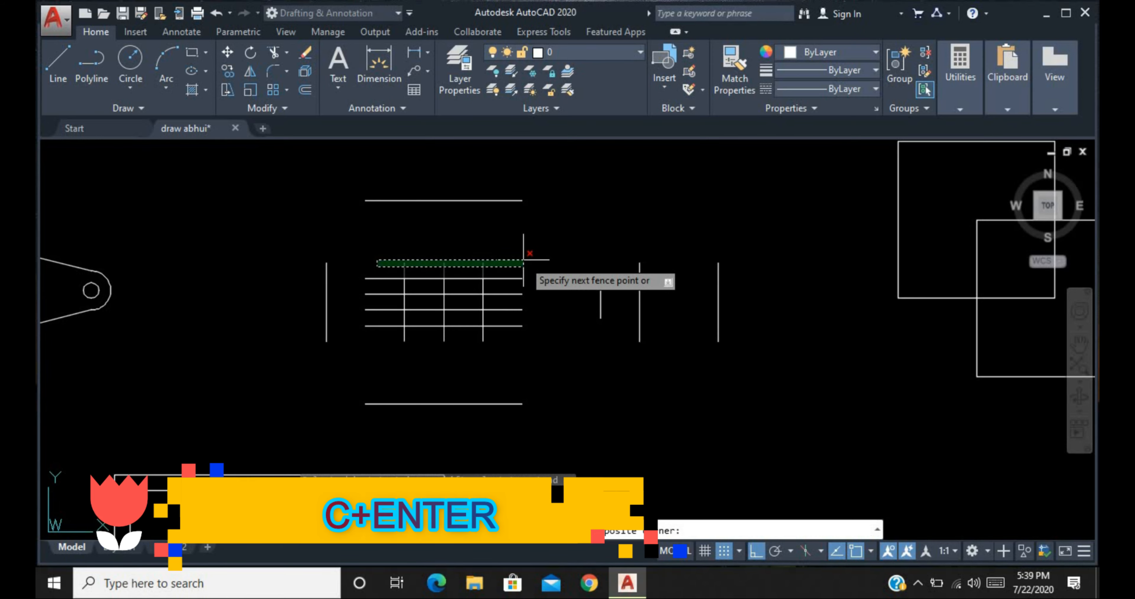
left_click(524, 264)
left_click(513, 264)
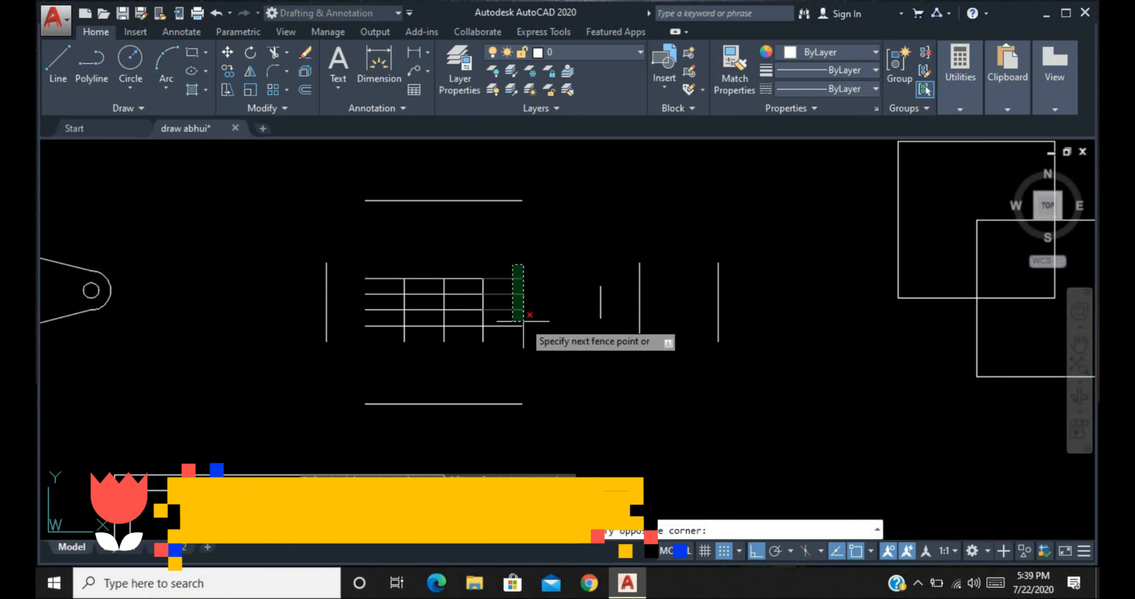
left_click(524, 345)
left_click(515, 334)
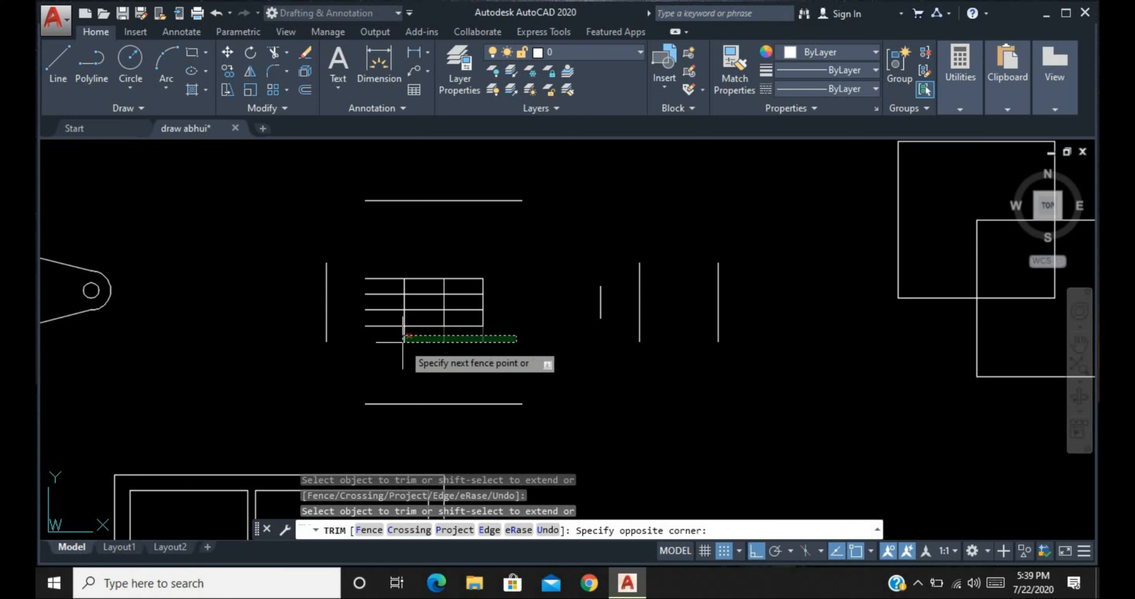
left_click(461, 340)
left_click(392, 353)
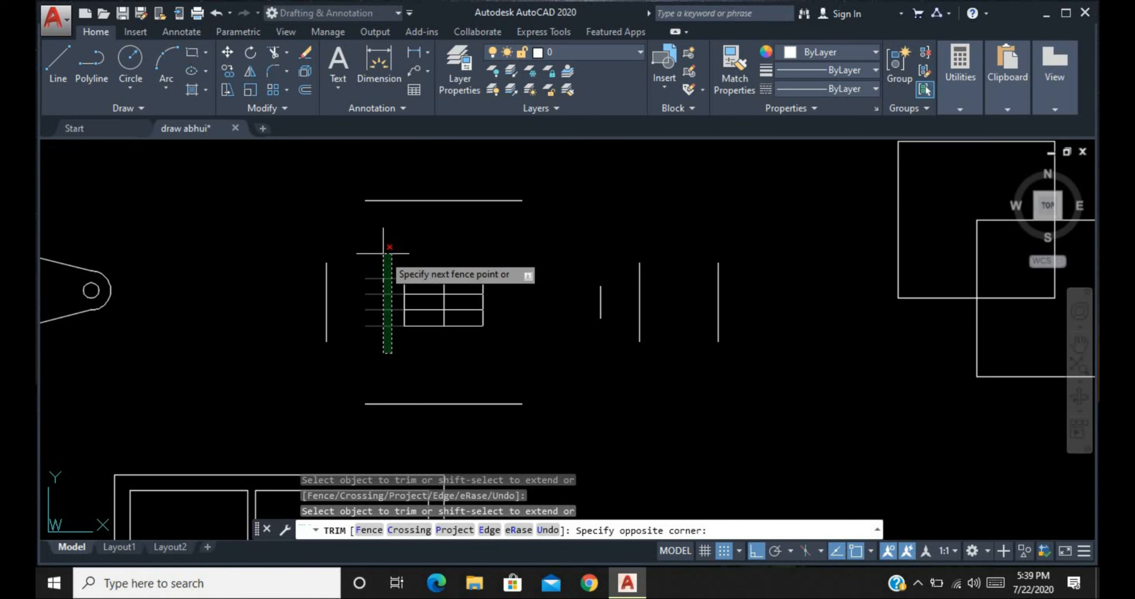
left_click(412, 252)
- Trim the horizontal segments in the grid's left column with a crossing window and try to trim the remaining column likewise
left_click(426, 269)
left_click(437, 341)
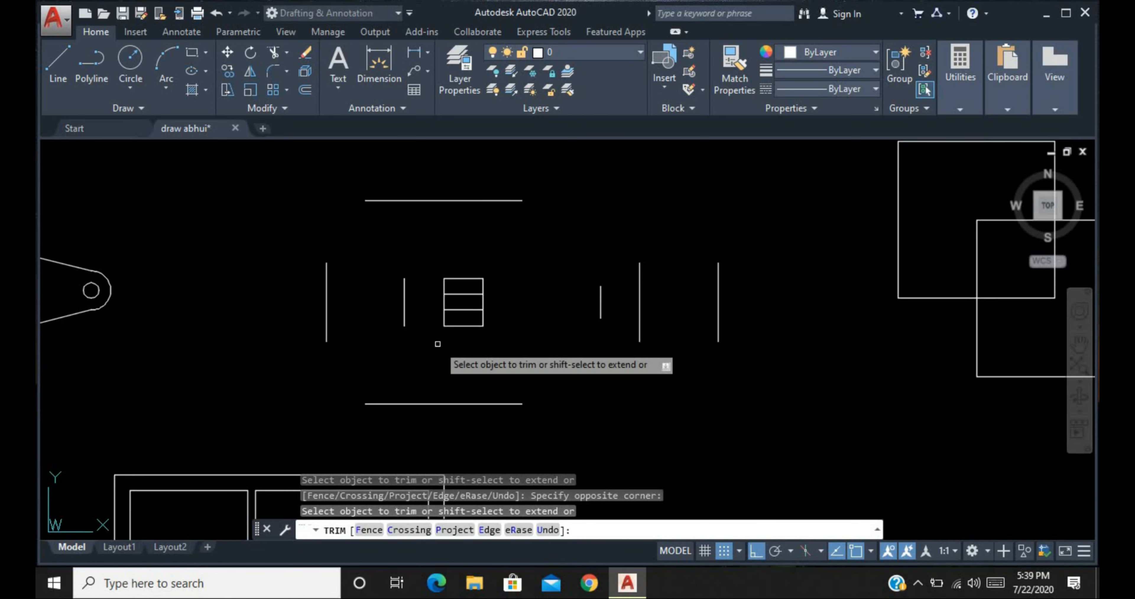
left_click(449, 254)
left_click(468, 353)
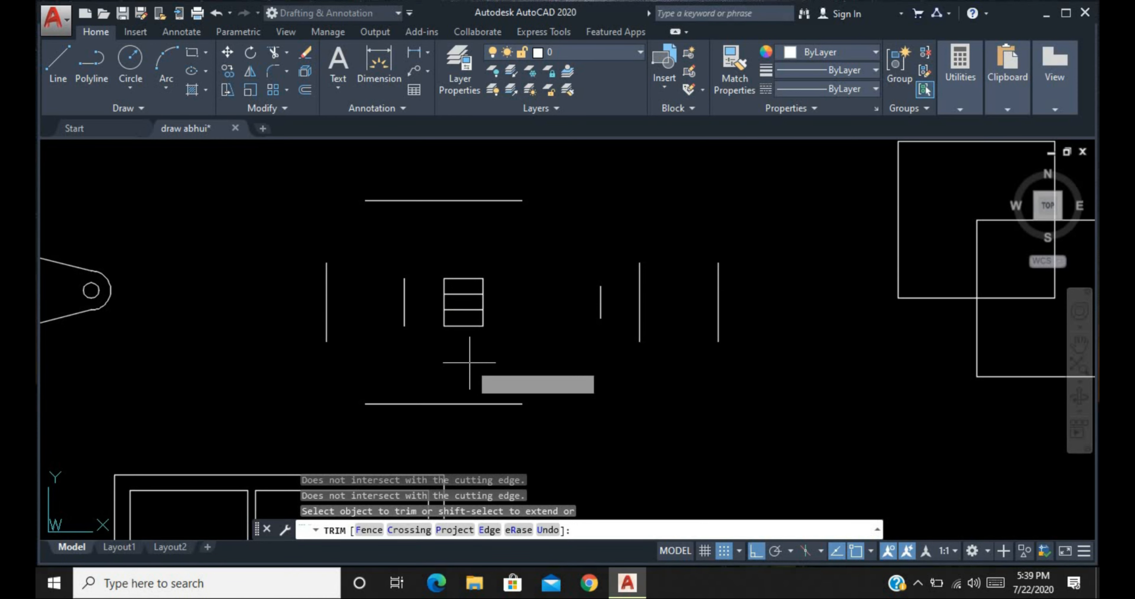
left_click(470, 363)
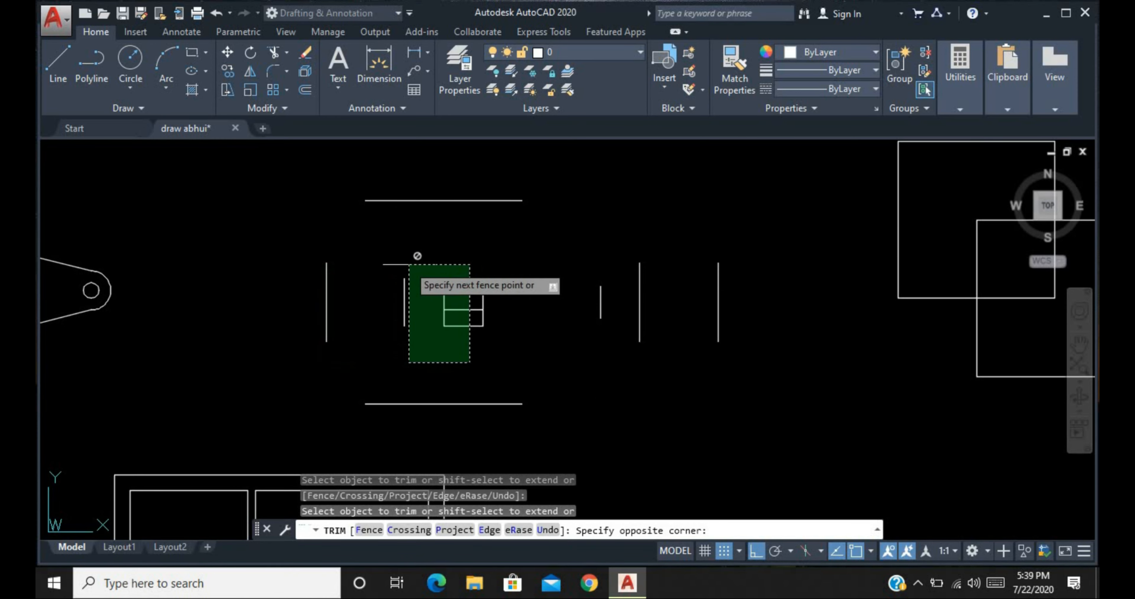
left_click(463, 251)
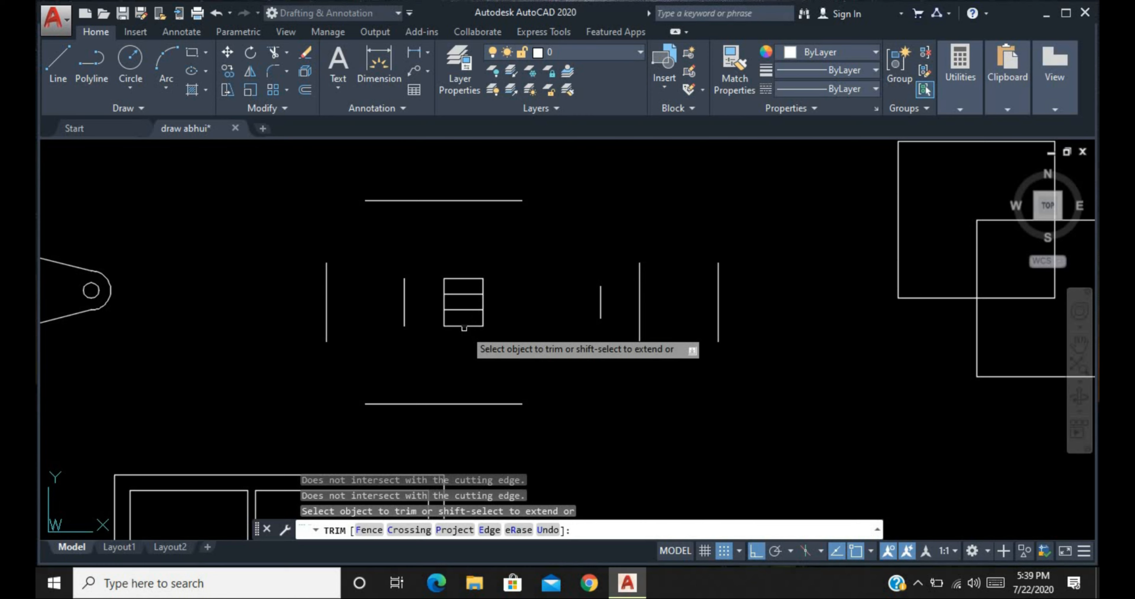
- Undo all the crossing trims on the grid and end the Trim command
key("ctrl+z")
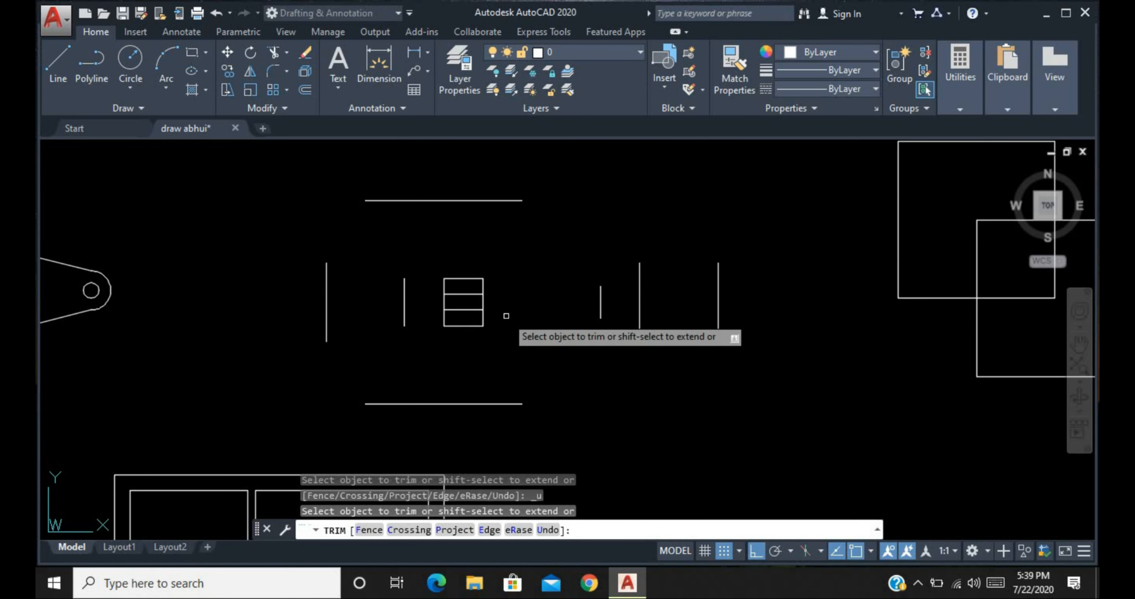
key("Escape")
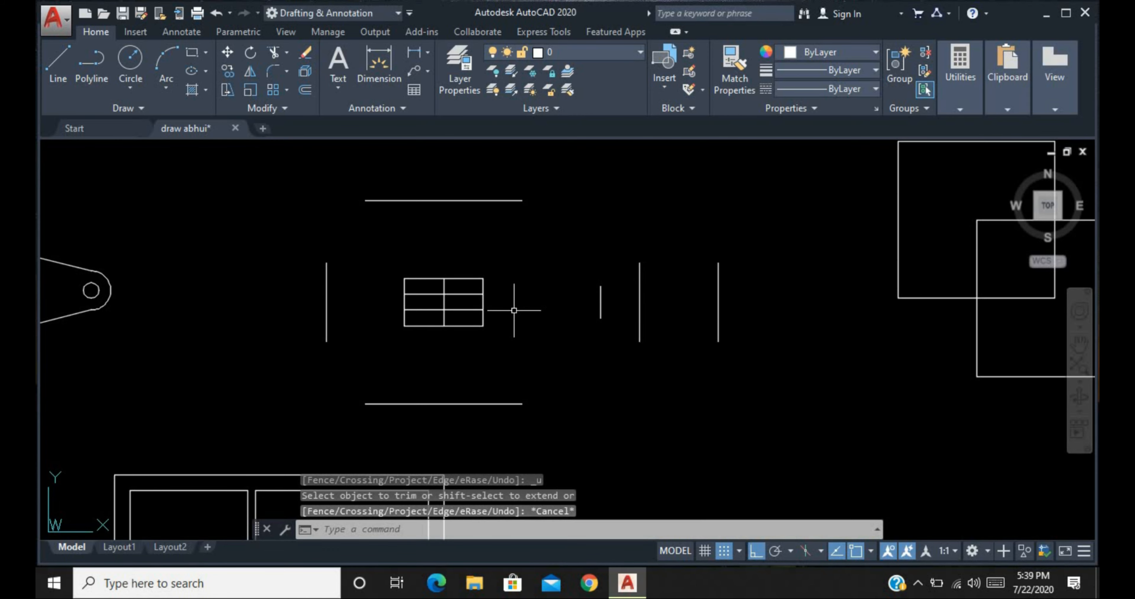
key("ctrl+z")
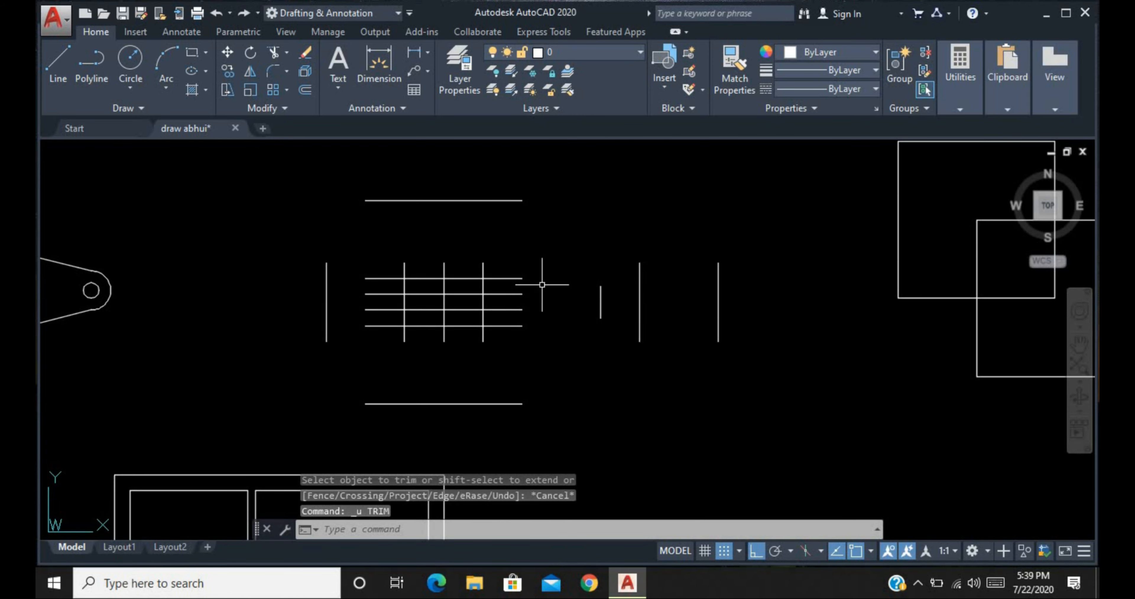
key("Return")
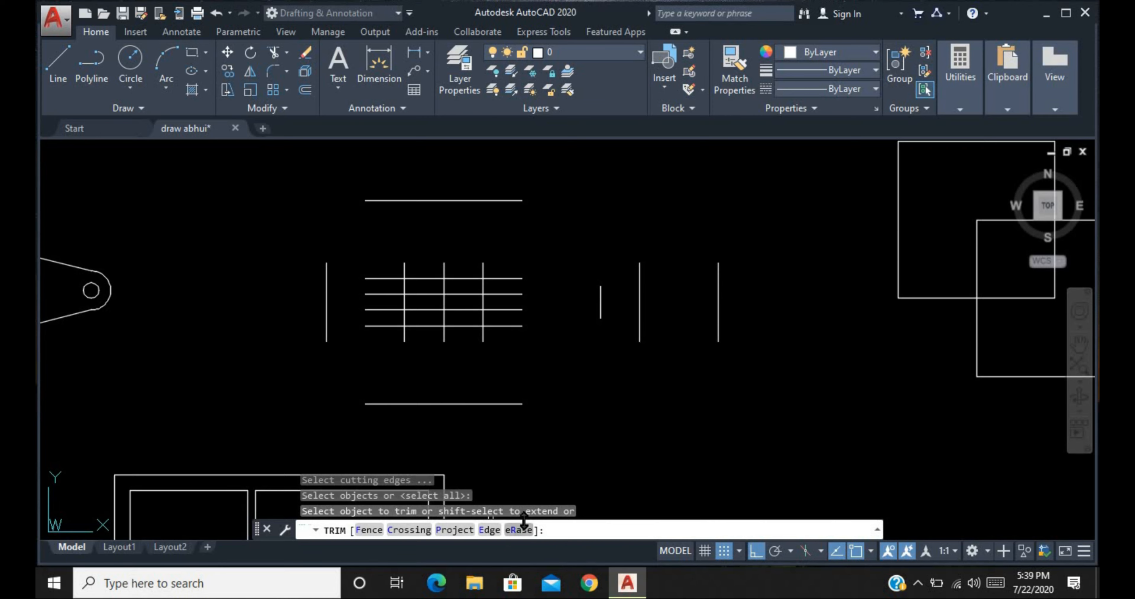
key("Escape")
key("Escape")
key("Escape")
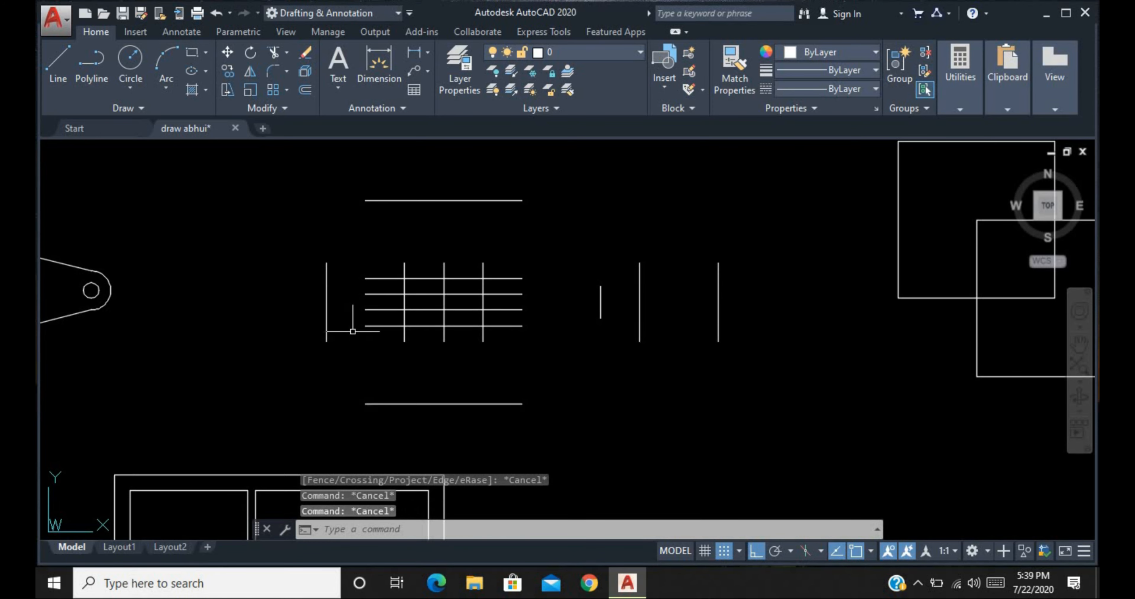
- Delete the grid's lowest horizontal line, and undo the deletion
scroll(352, 331, "up", 2)
left_click(414, 310)
left_click(397, 356)
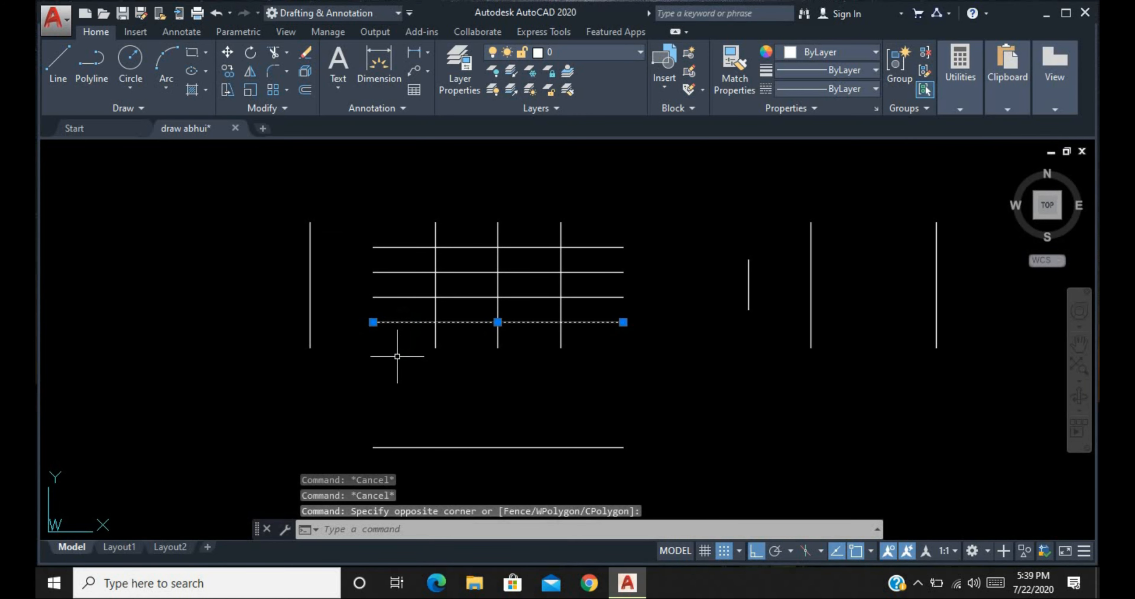
key("Delete")
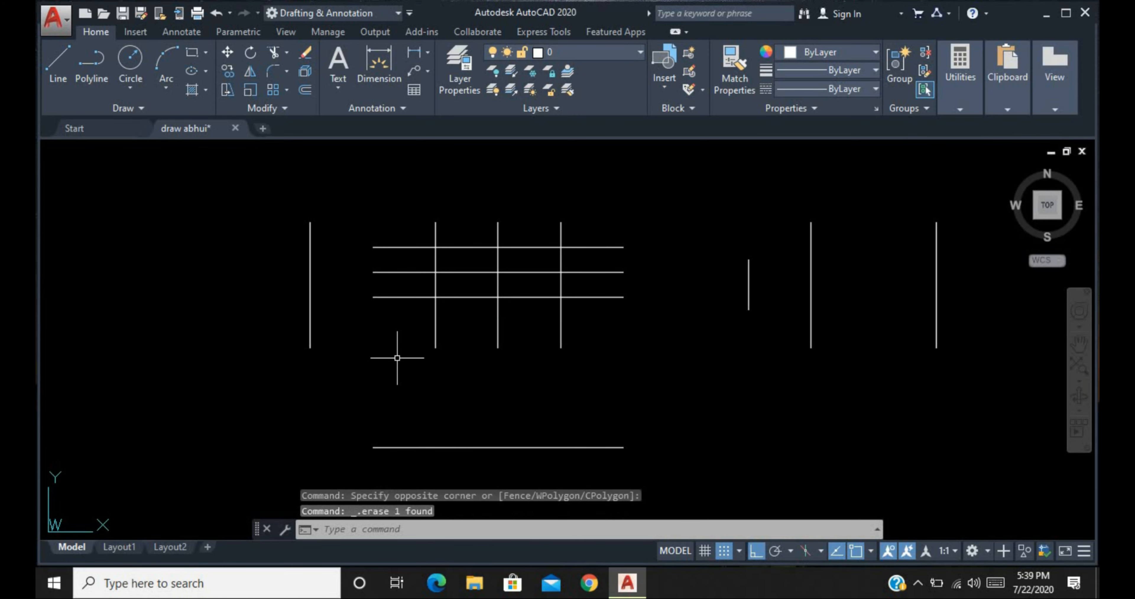
key("ctrl+z")
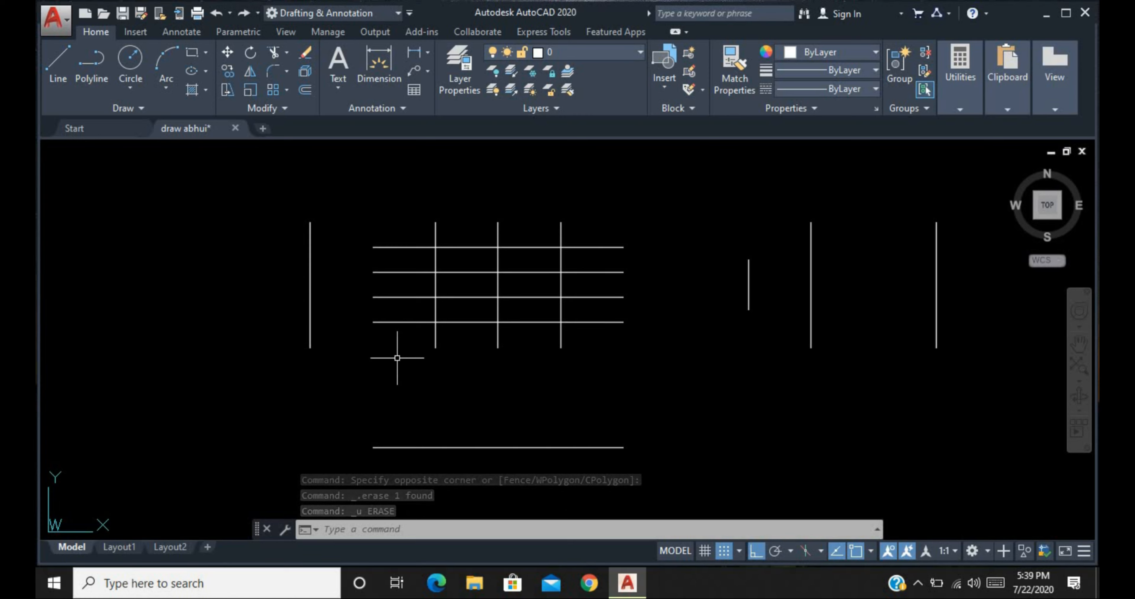
- Erase the grid's second and fourth horizontal lines from the top with Trim's eRase option, and undo the erasure
type("tr")
key("Return")
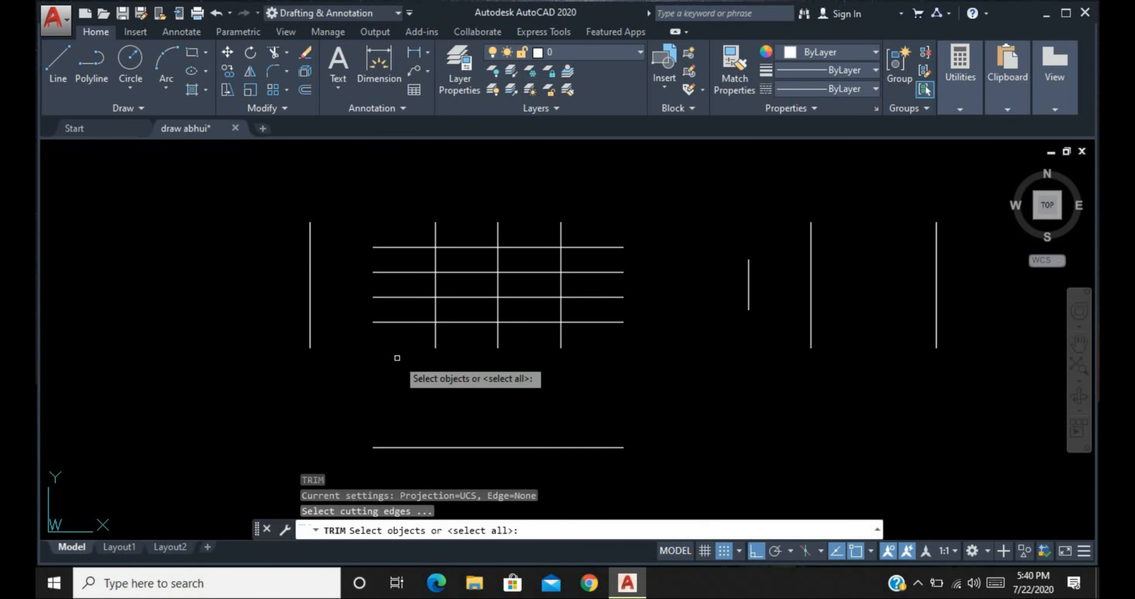
key("Return")
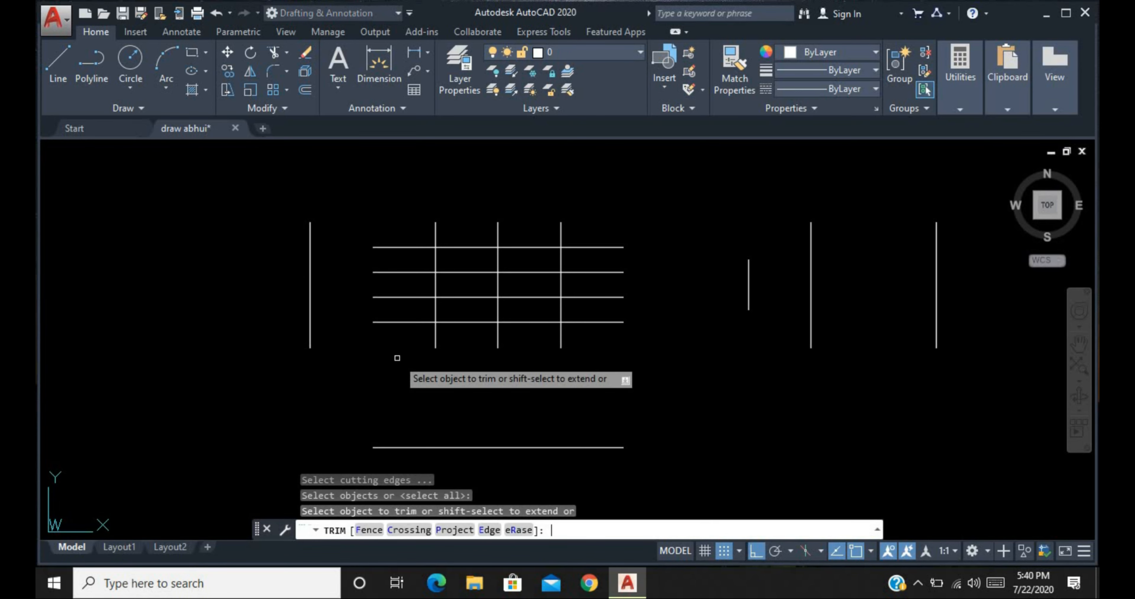
left_click(524, 530)
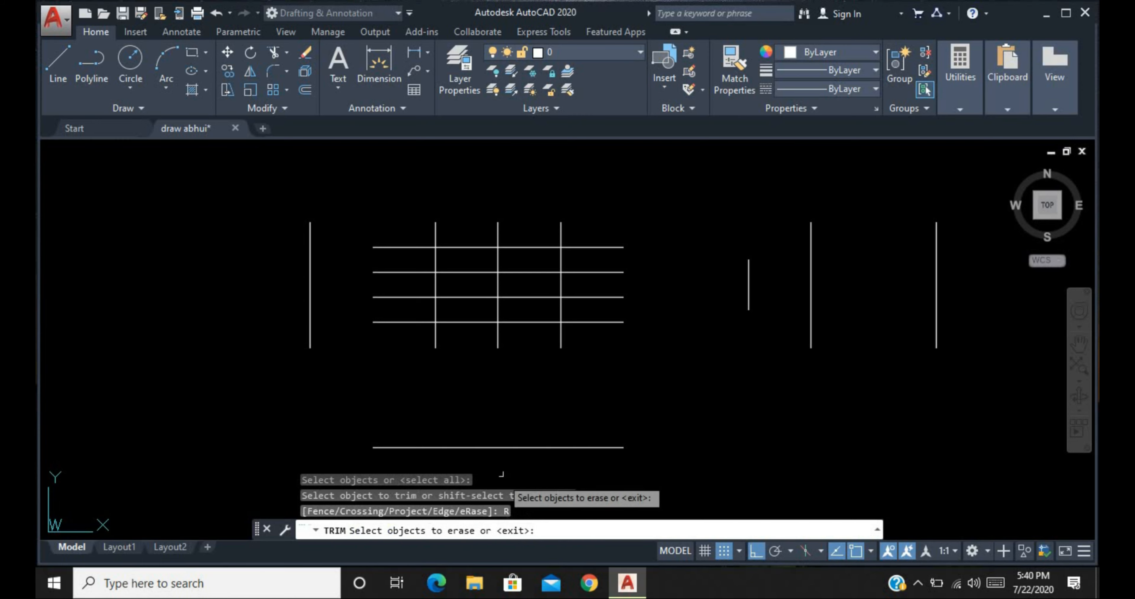
left_click(409, 321)
left_click(409, 272)
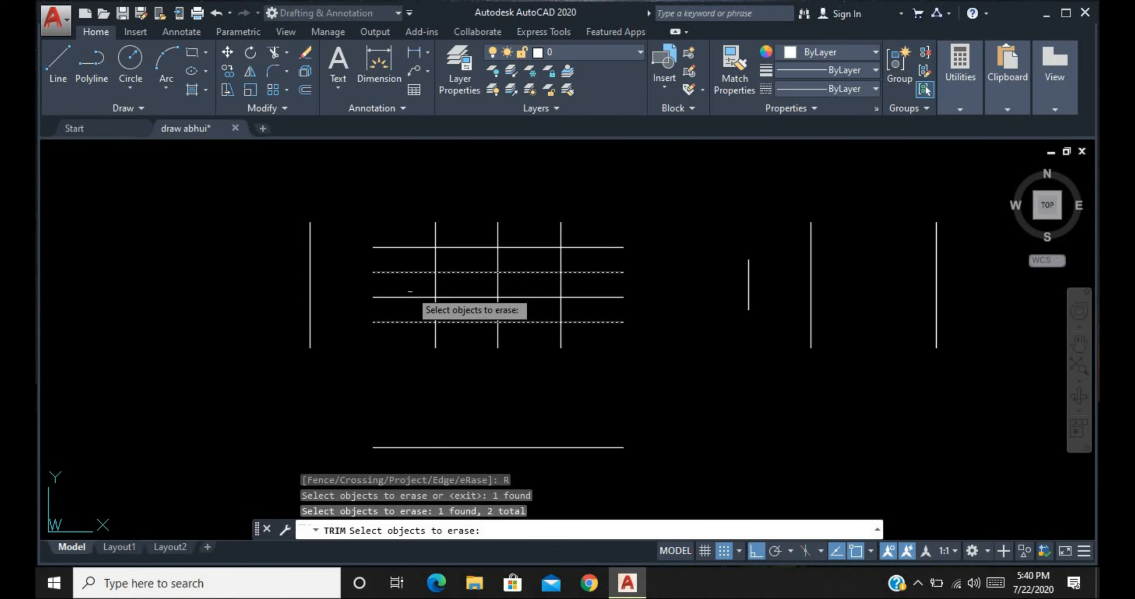
key("Return")
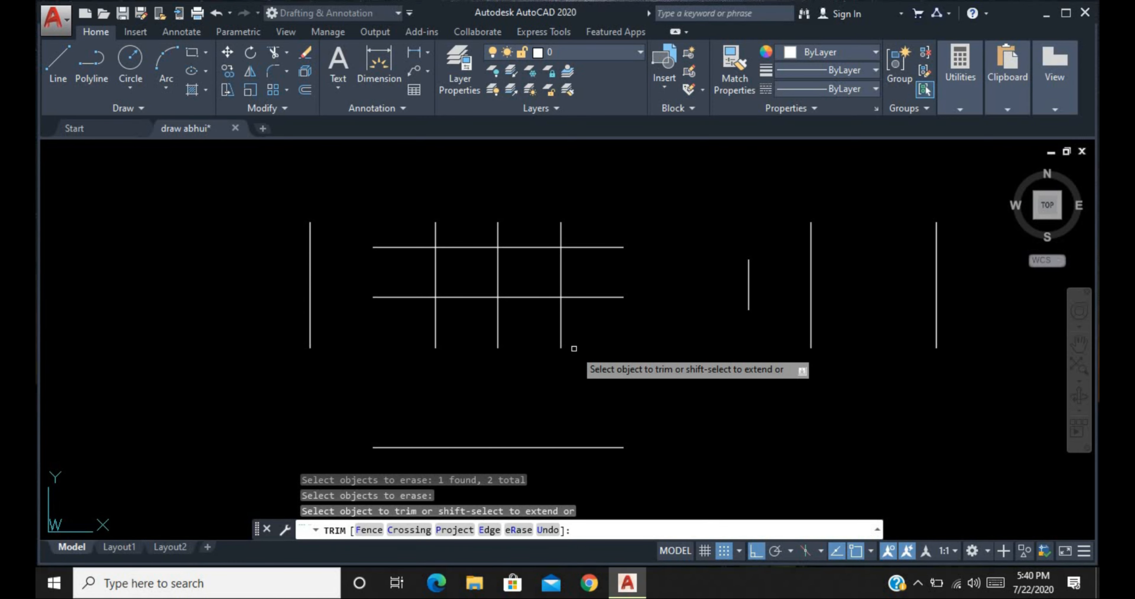
key("ctrl+z")
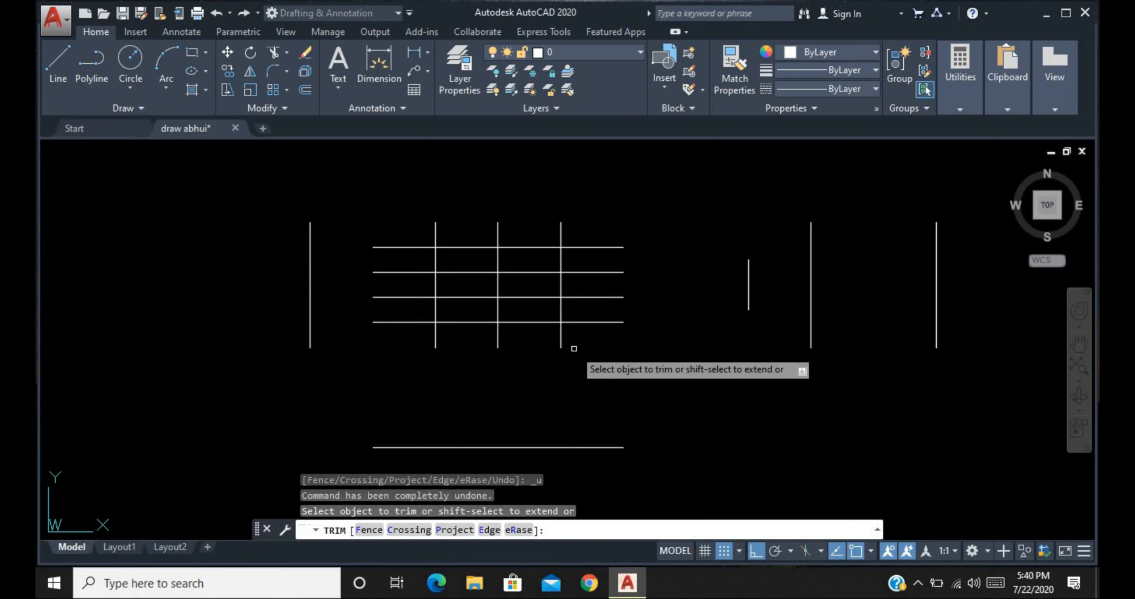
key("Escape")
- Start Trim with all objects as cutting edges, set the implied edge extension mode to No extend, and leave the command
type("tr")
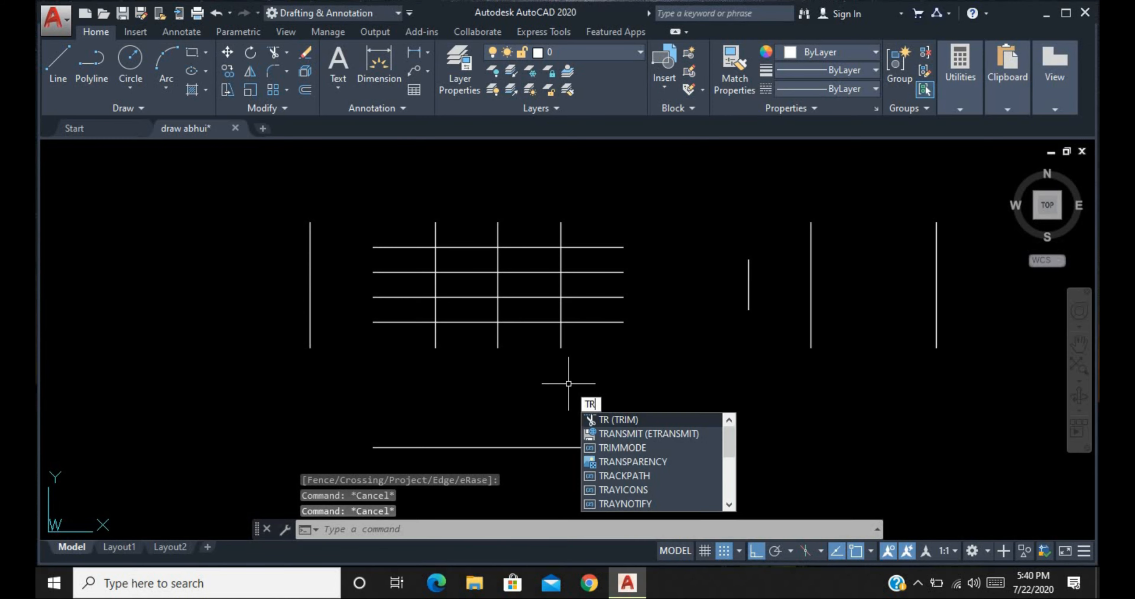
key("Return")
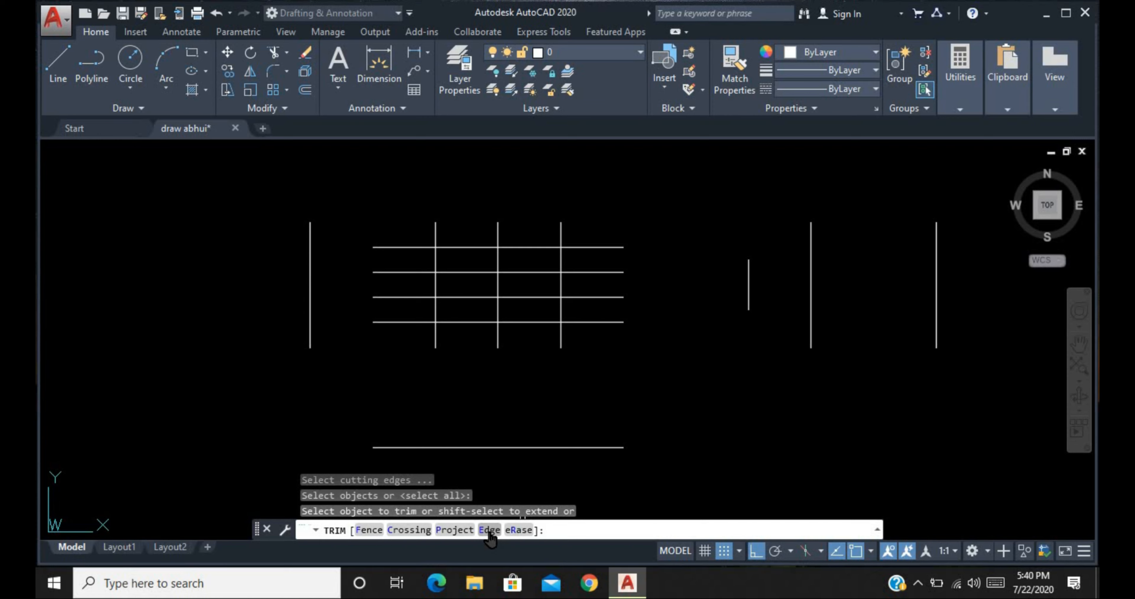
left_click(489, 531)
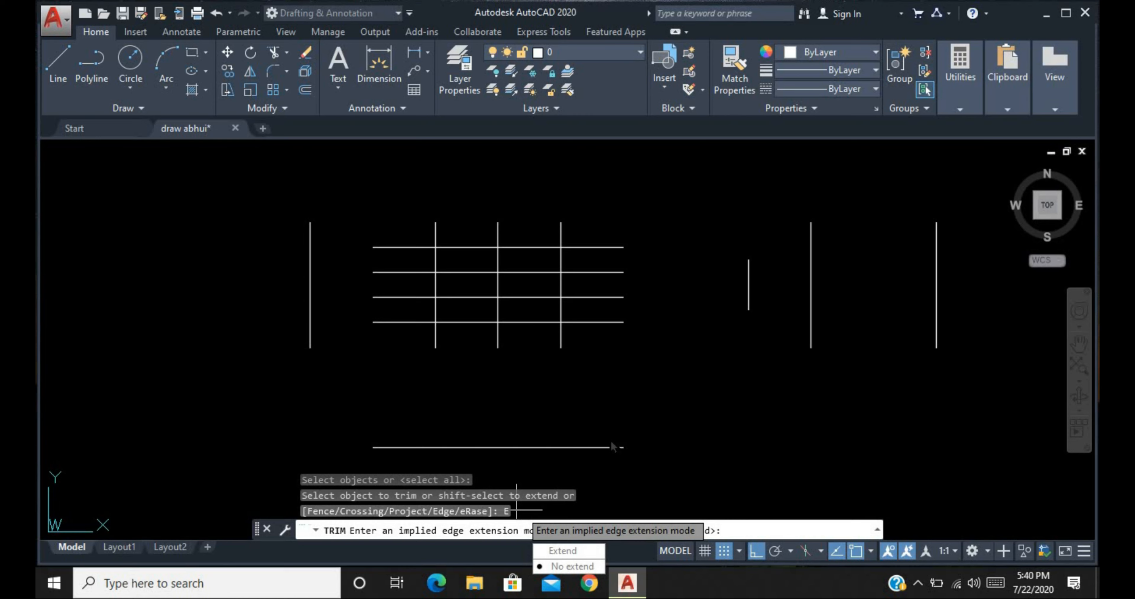
left_click(568, 564)
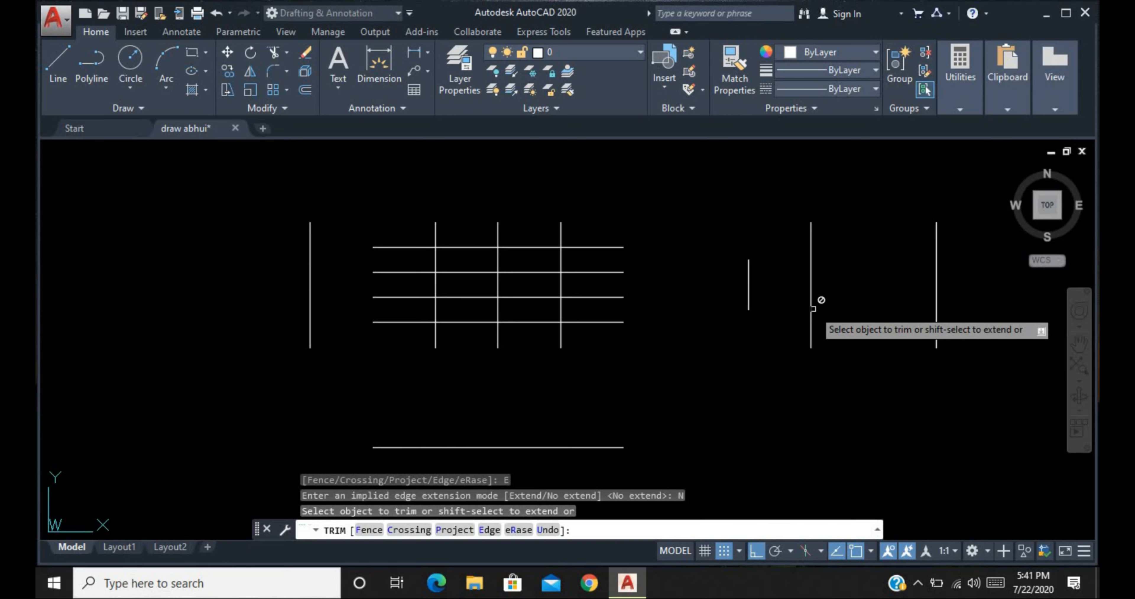
key("Escape")
- Start Trim with all objects as cutting edges and set the implied edge extension mode to Extend
type("t")
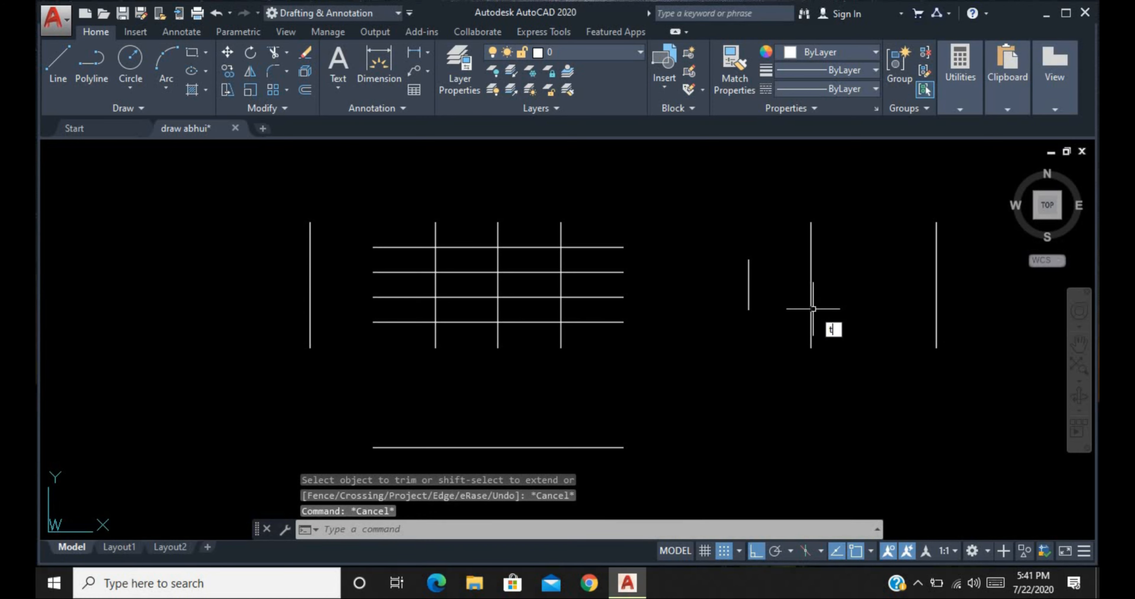
type("r")
key("Return")
key("Return")
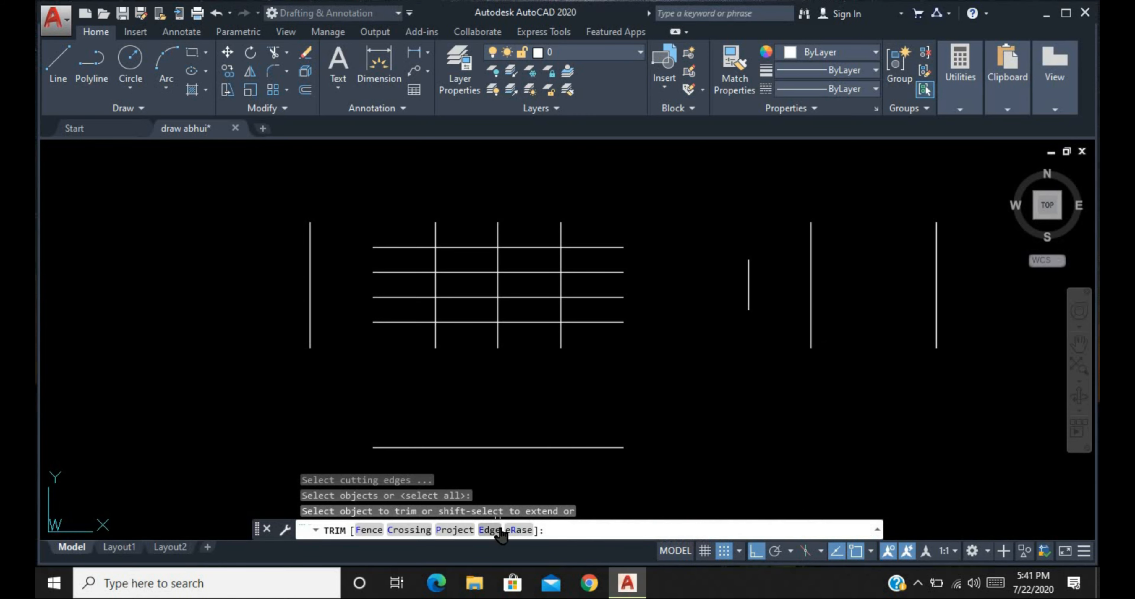
left_click(489, 529)
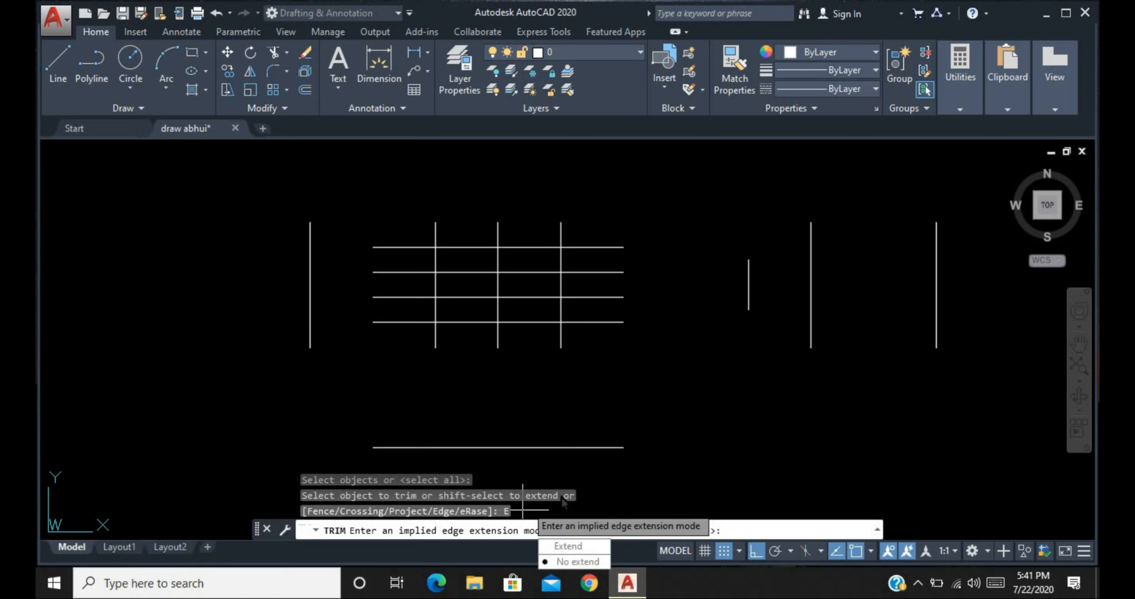
left_click(571, 543)
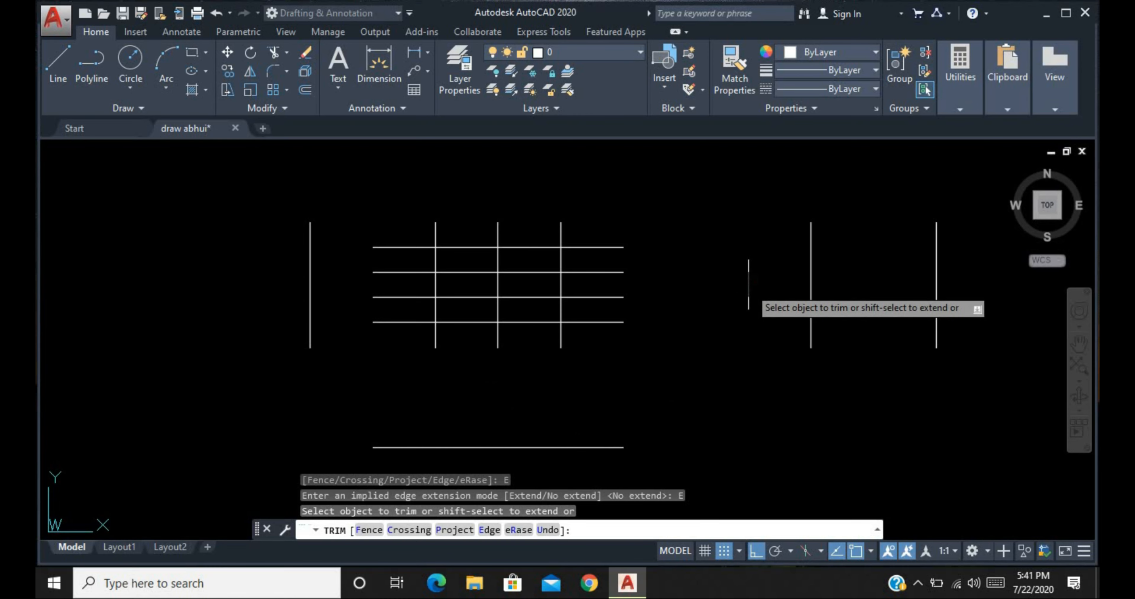
- Trim the middle of the short vertical line and two separate segments of the adjacent long line, against the grid lines' implied extensions
left_click(748, 285)
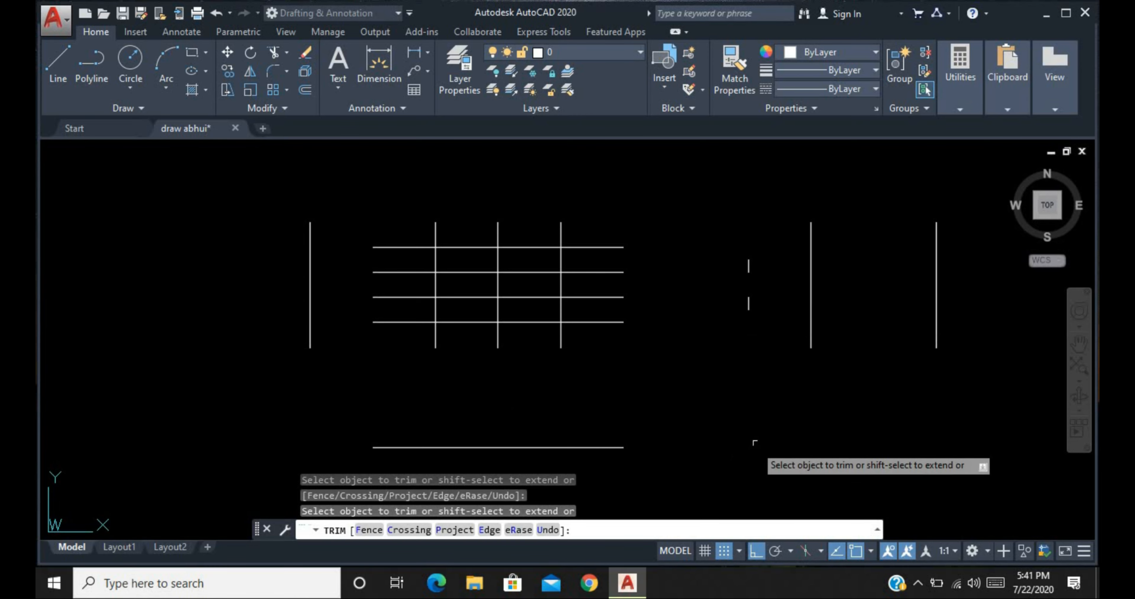
left_click(817, 302)
left_click(806, 309)
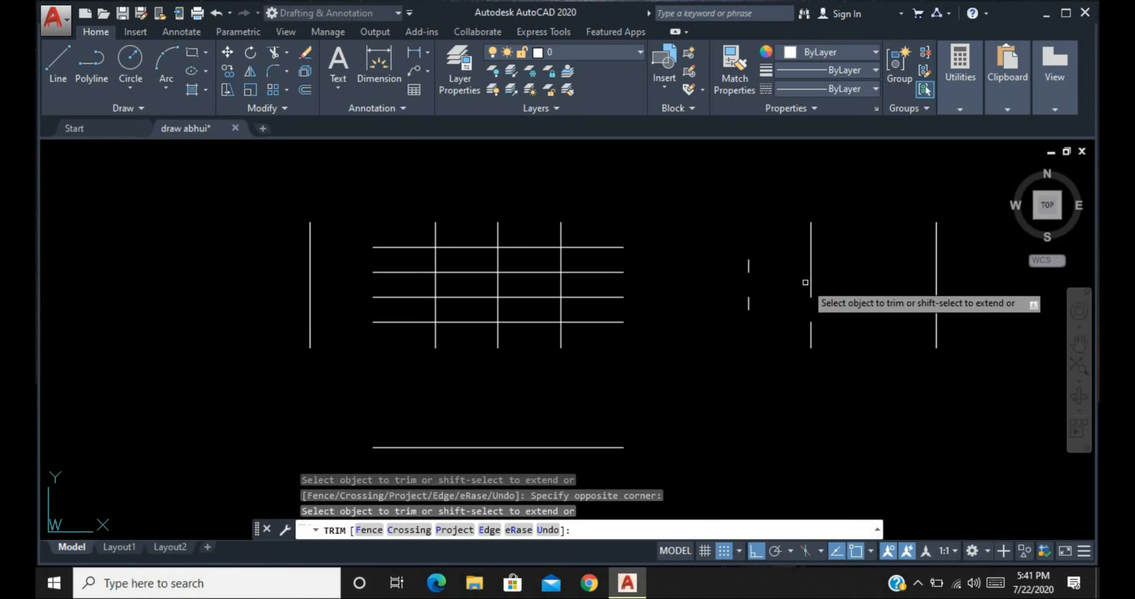
left_click(811, 257)
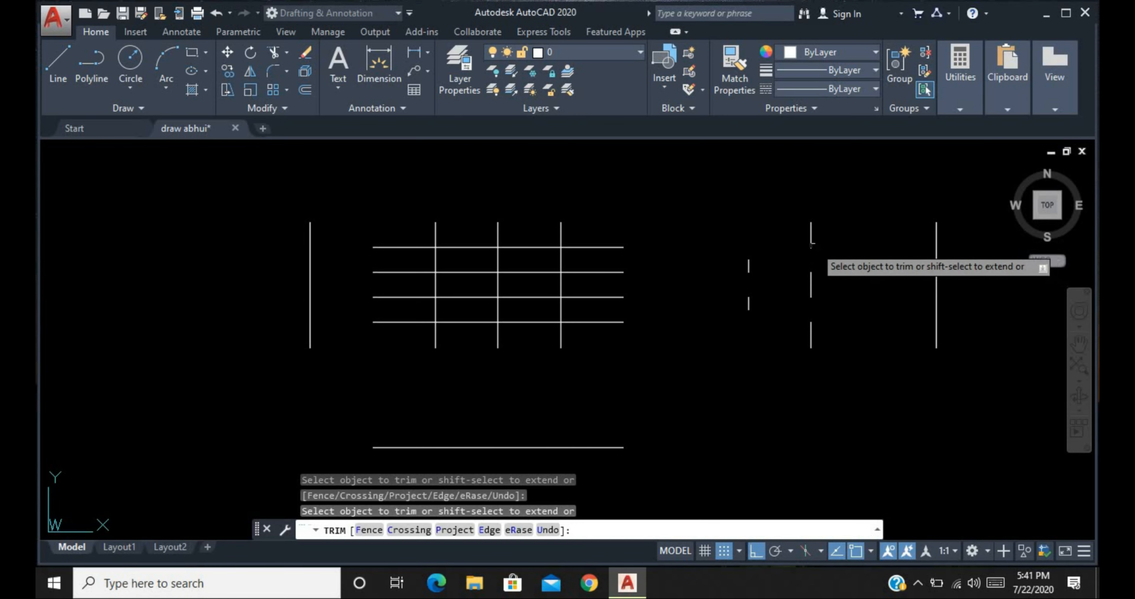
- Trim two adjacent segments from the horizontal line below the grid and two separate segments from the vertical line left of the grid
left_click(553, 442)
left_click(551, 450)
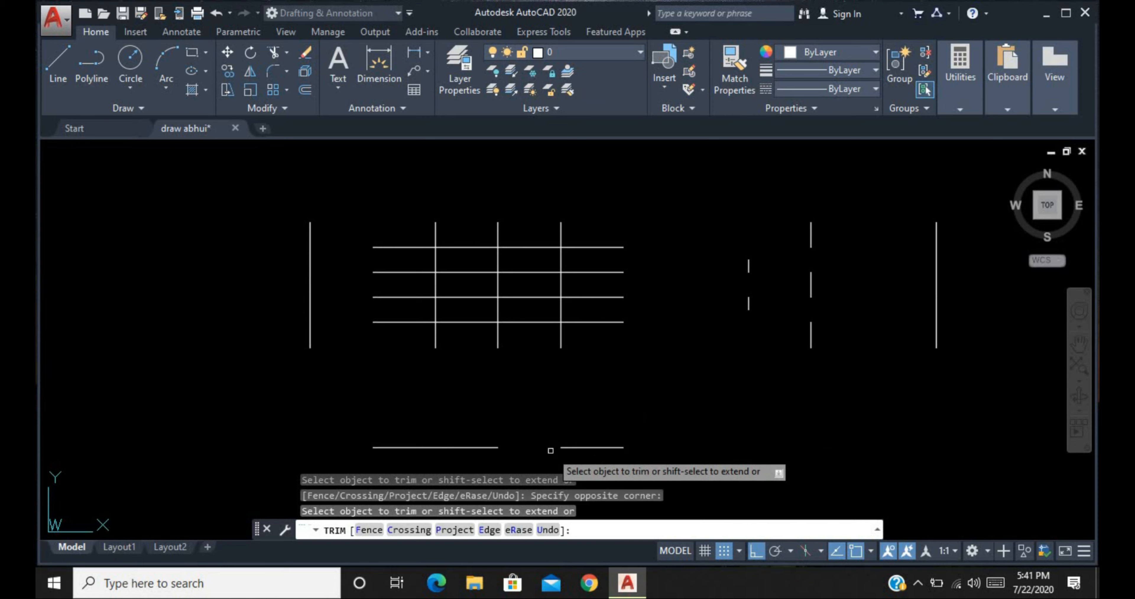
left_click(467, 441)
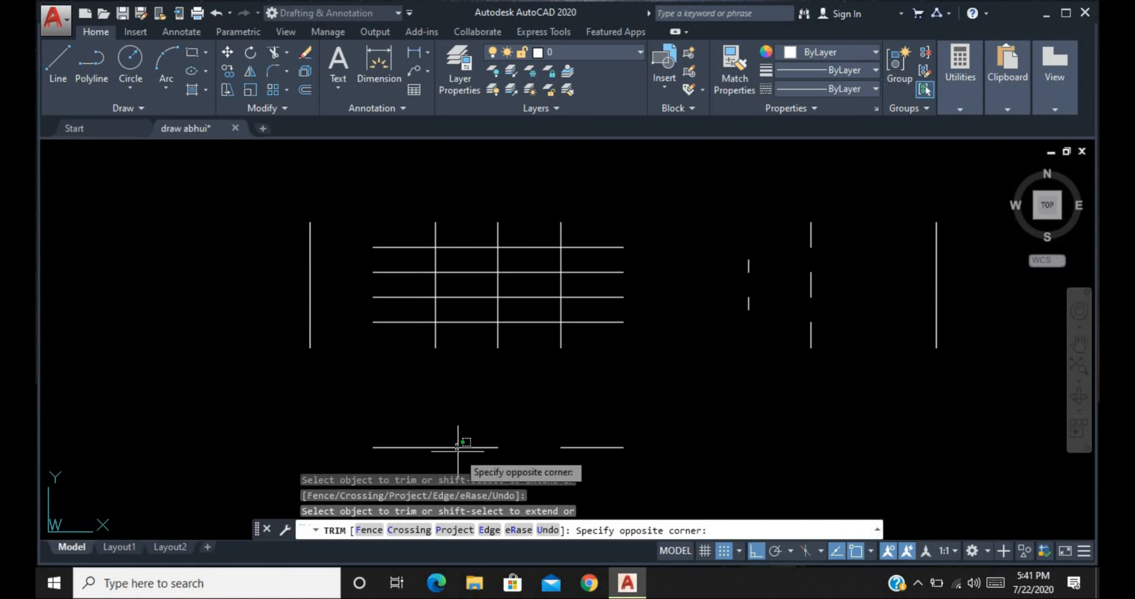
left_click(457, 449)
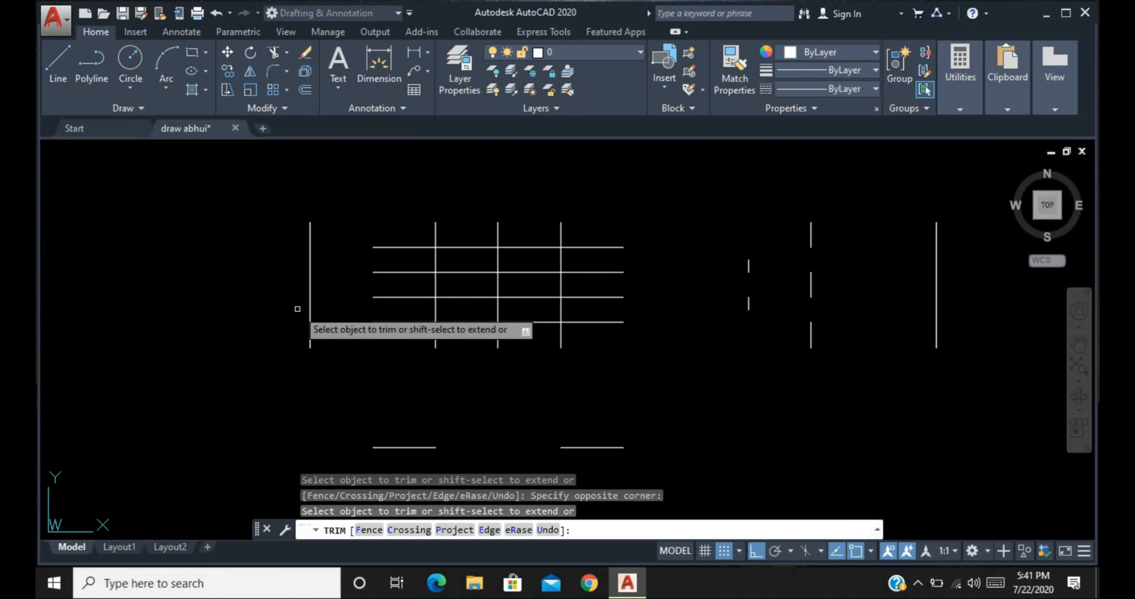
left_click(310, 308)
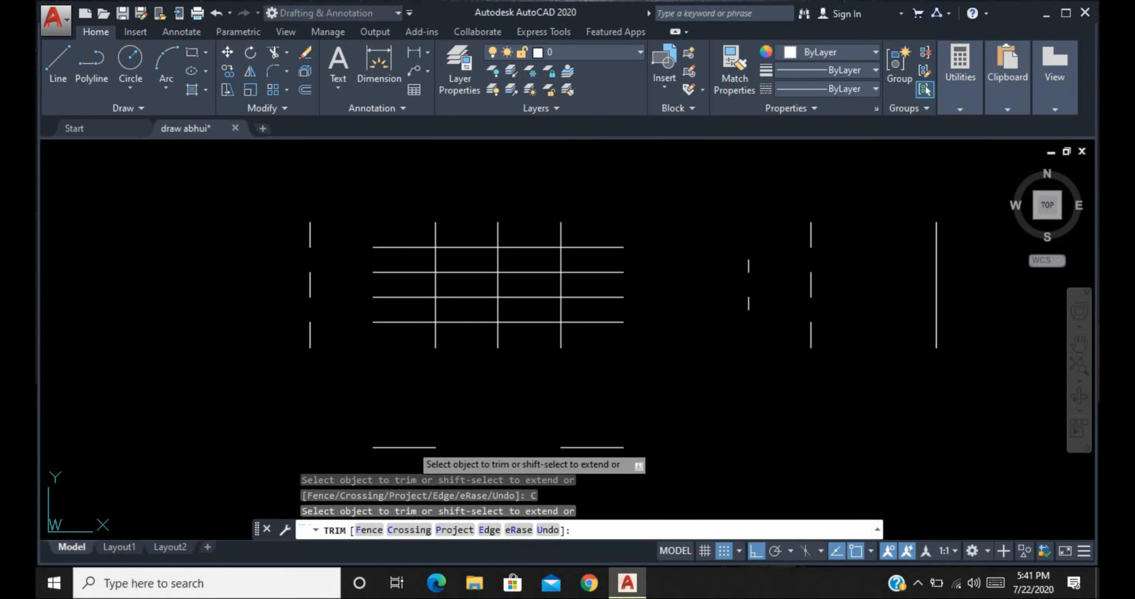
- Trim the overhanging line ends on all four sides of the grid with fence and crossing selections
left_click(405, 234)
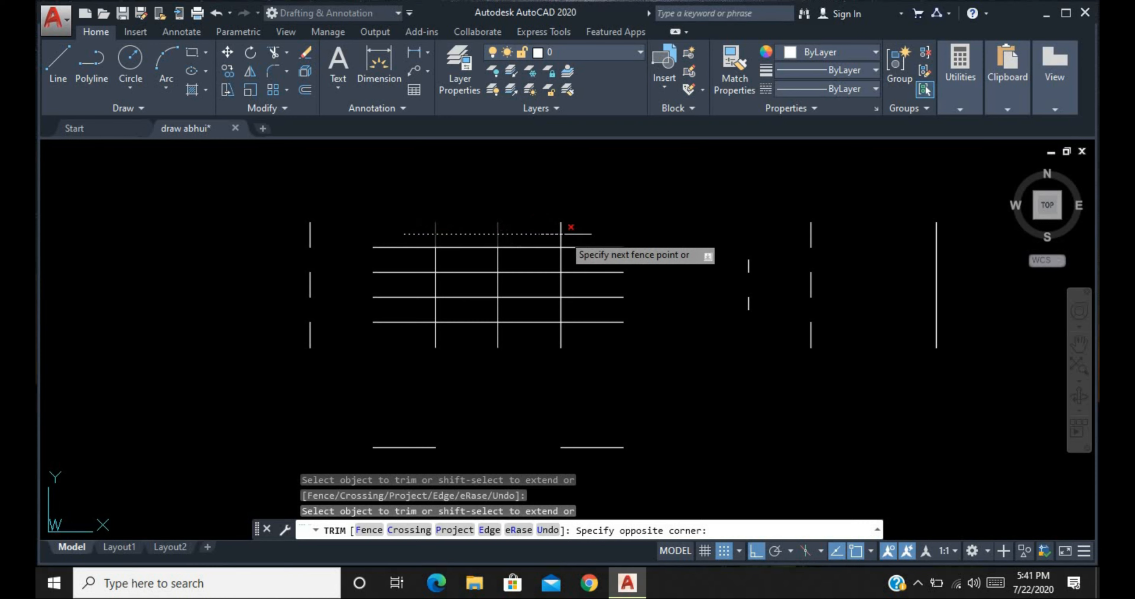
left_click(586, 238)
left_click(587, 239)
left_click(607, 353)
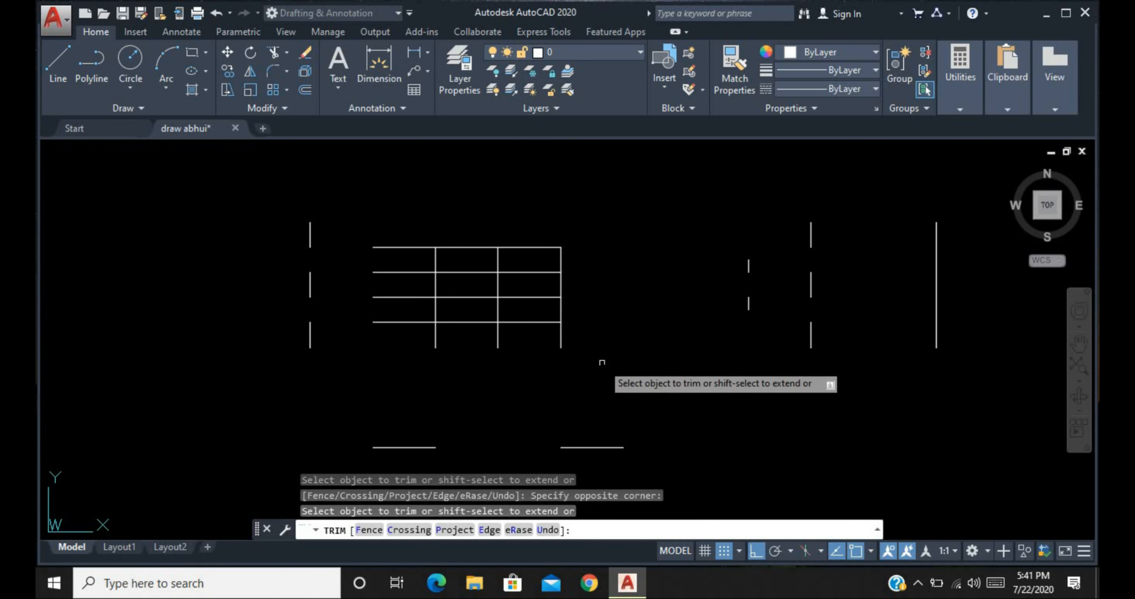
left_click(590, 329)
left_click(399, 348)
left_click(398, 348)
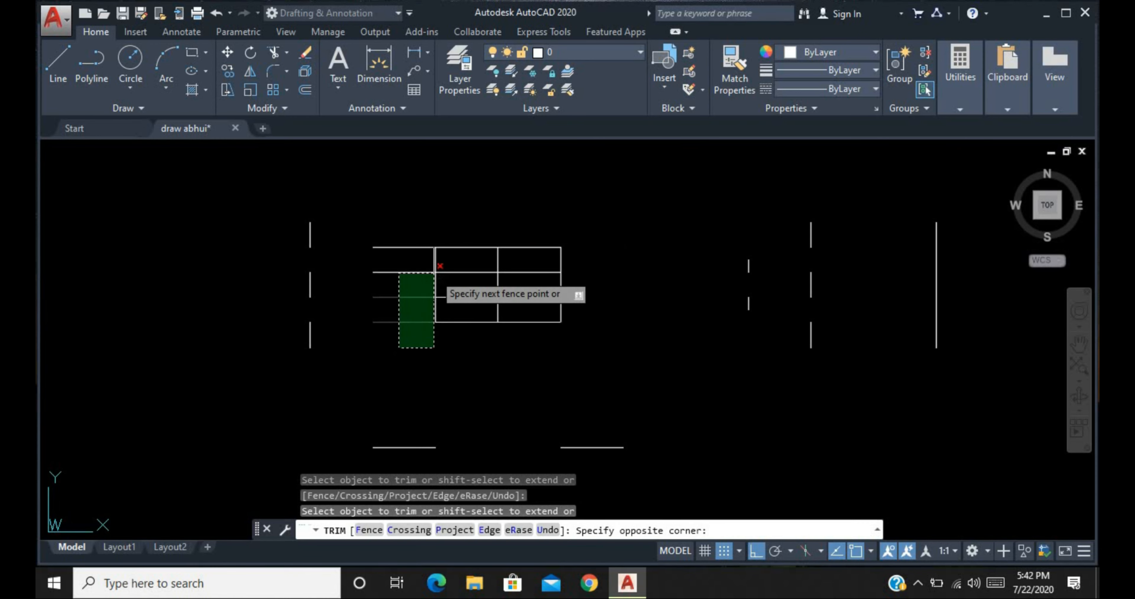
left_click(399, 223)
- Trim the horizontal segments from the grid's left column and the middle segments of its first two vertical lines
left_click(406, 214)
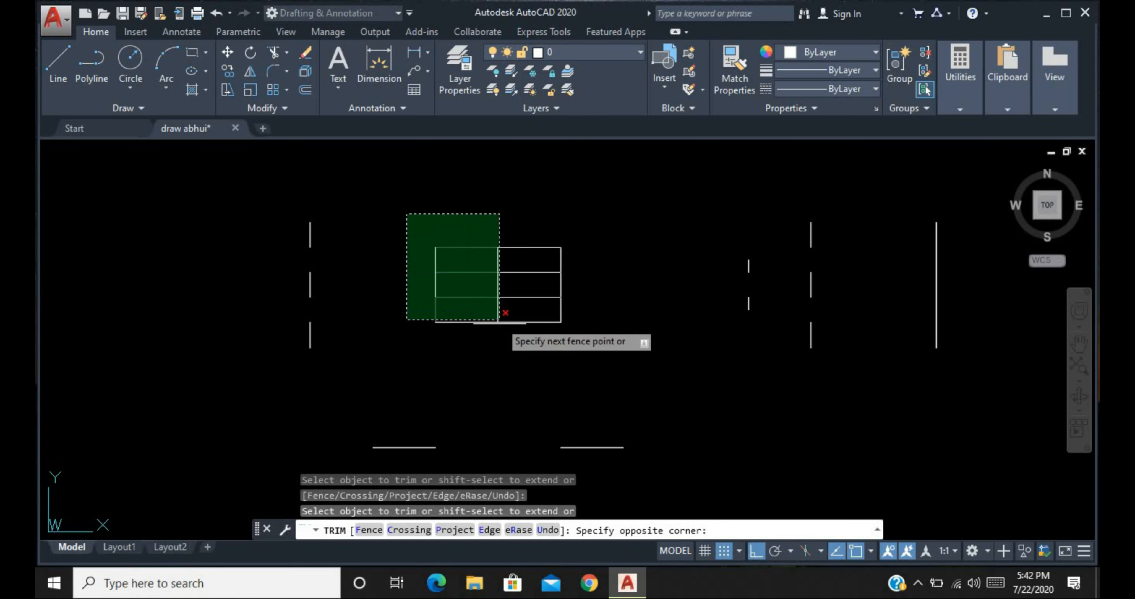
left_click(480, 356)
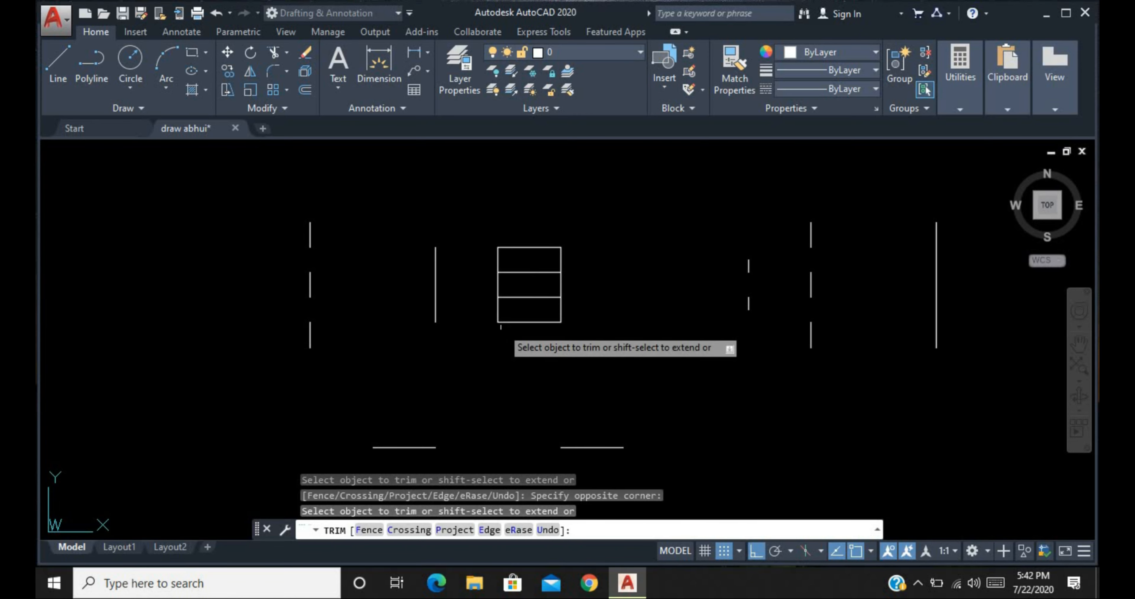
left_click(436, 284)
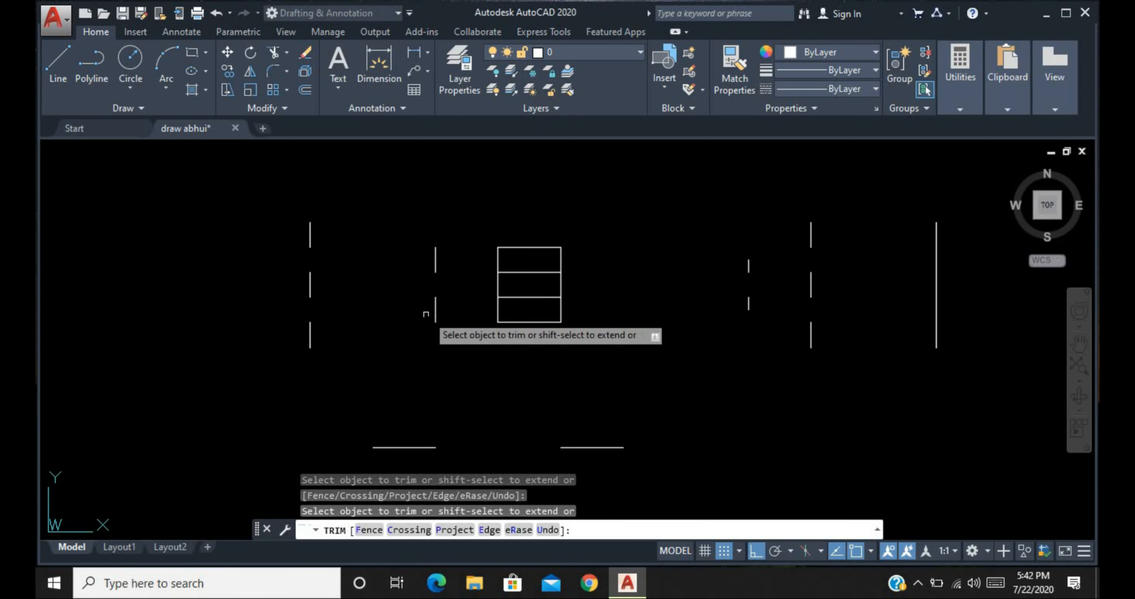
left_click(497, 290)
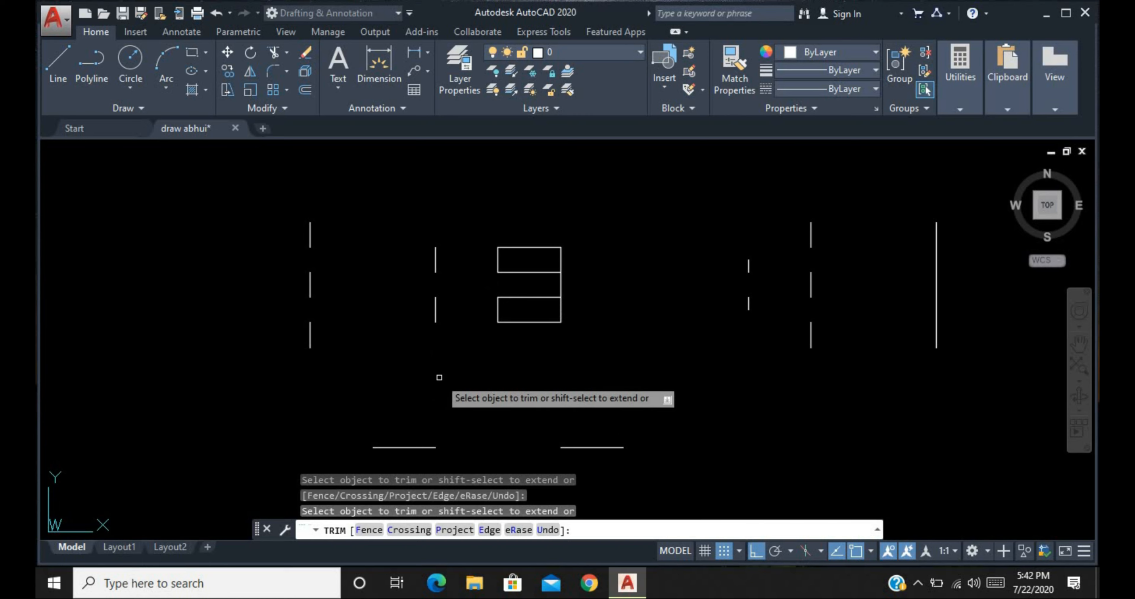
- Undo the trims on the grid and on the vertical line to its left, and leave Trim
key("ctrl+z")
key("ctrl+z")
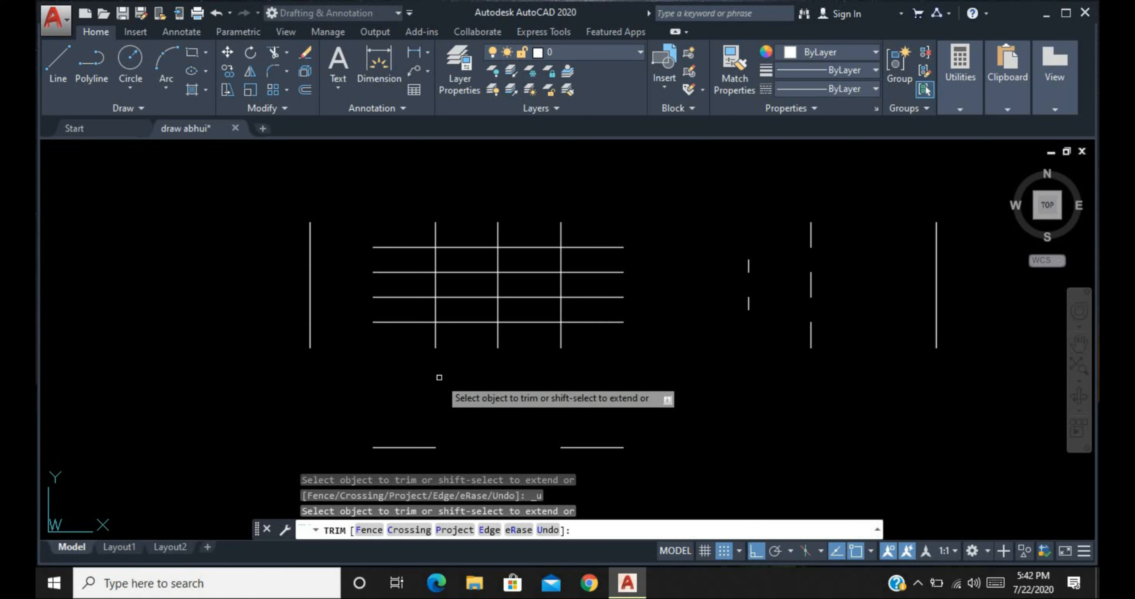
key("Escape")
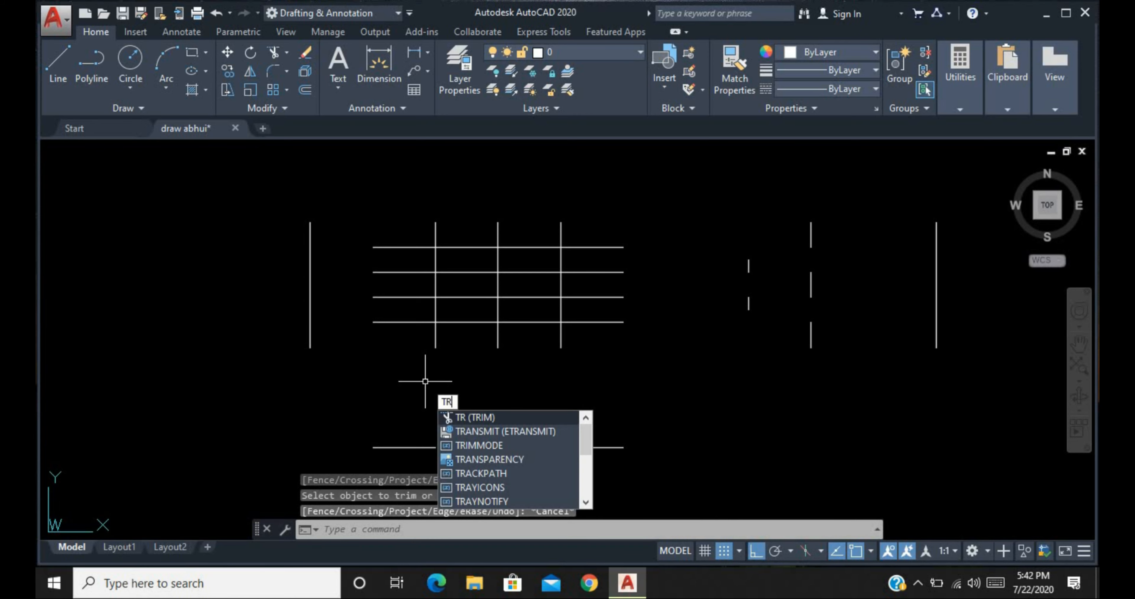
- With the whole grid selected as cutting edges, trim its left, right and bottom overhangs in one crossing selection, and undo the trim
key("Return")
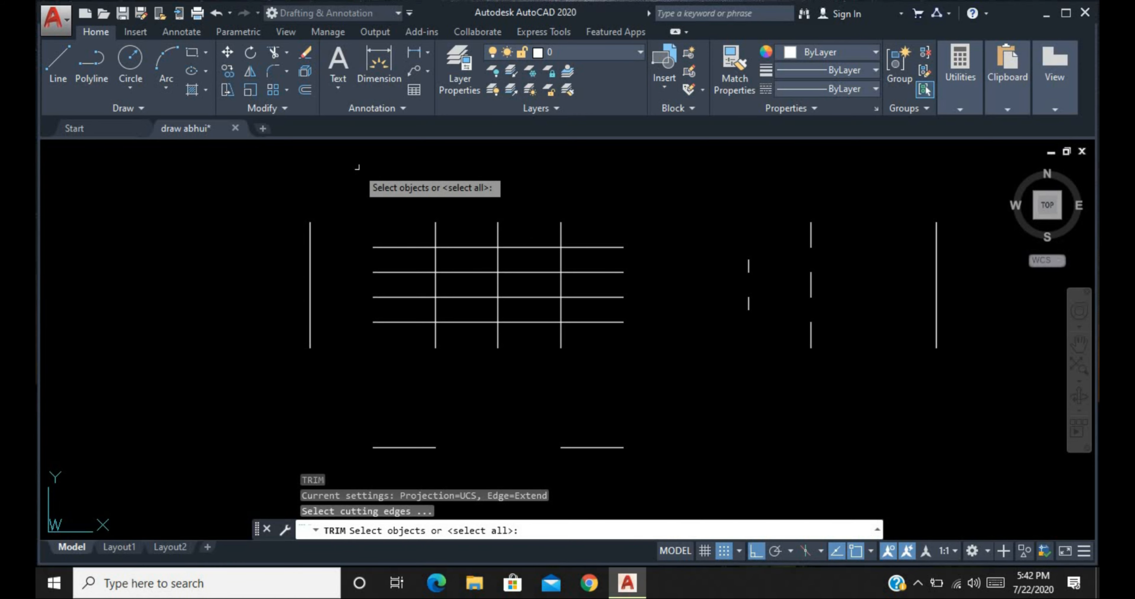
left_click(344, 176)
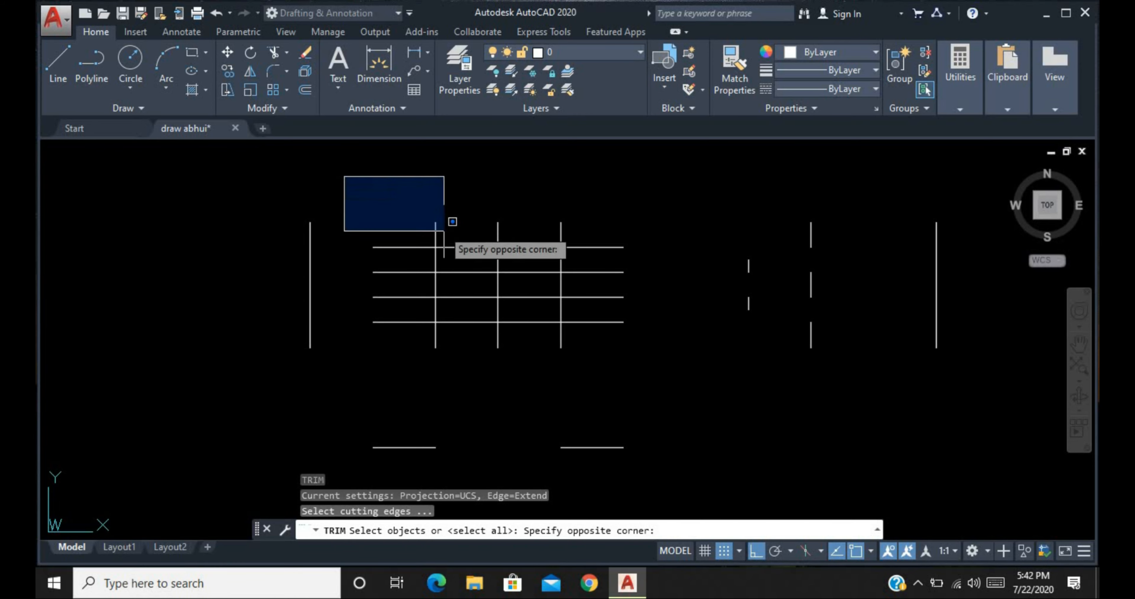
left_click(715, 376)
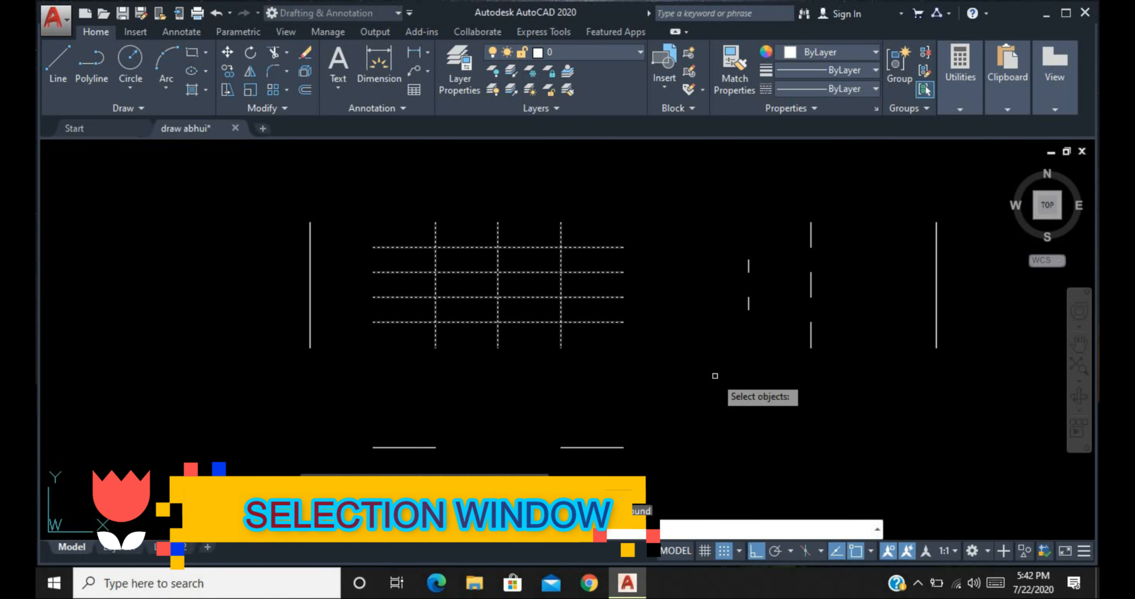
key("Return")
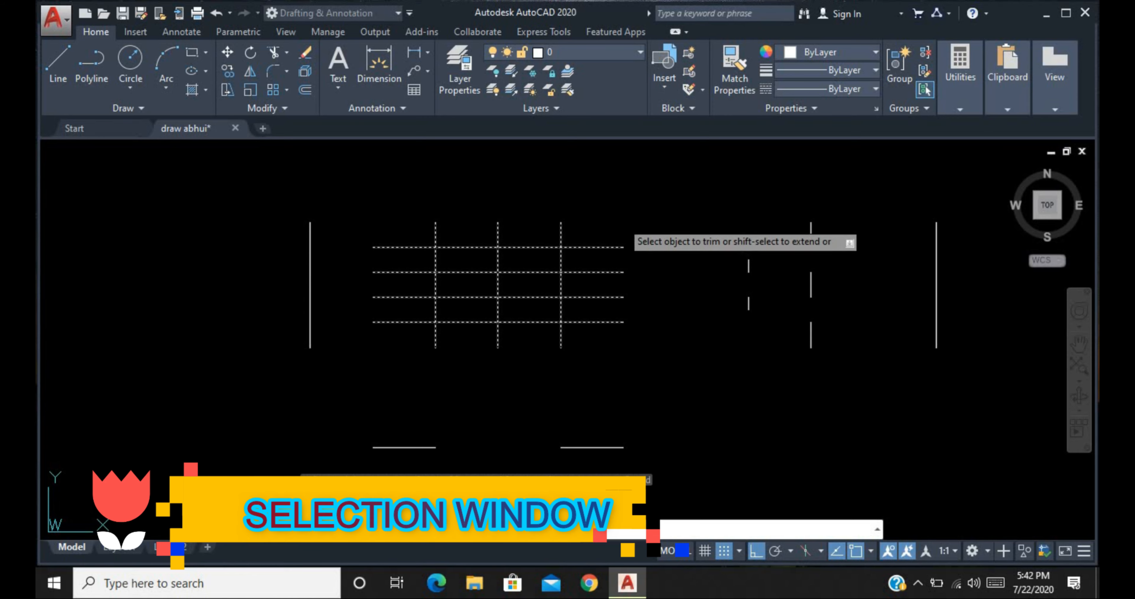
left_click(620, 218)
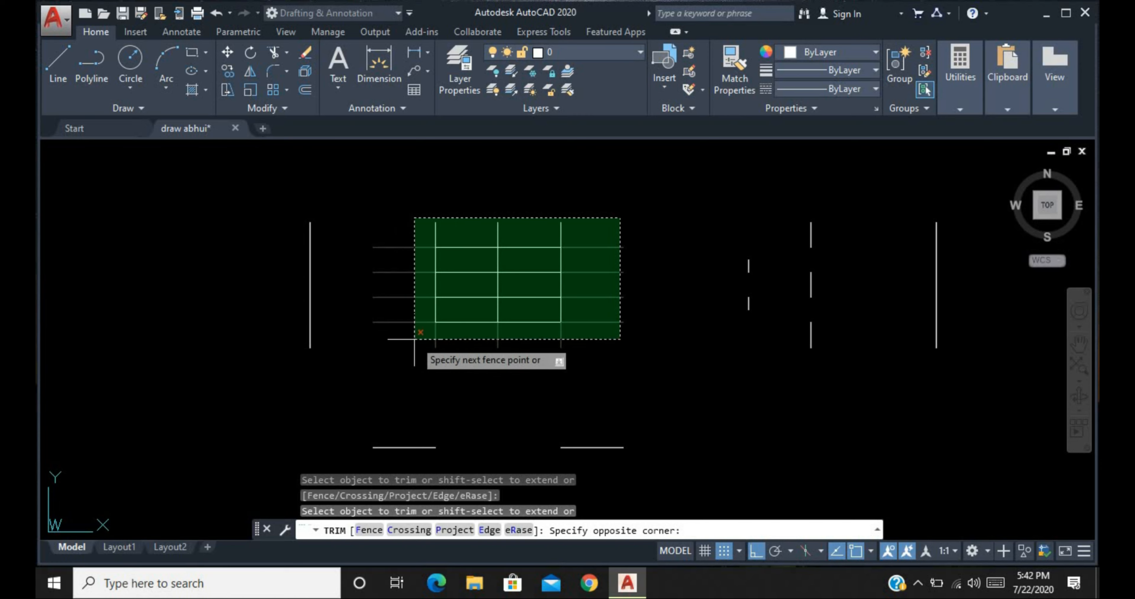
left_click(400, 340)
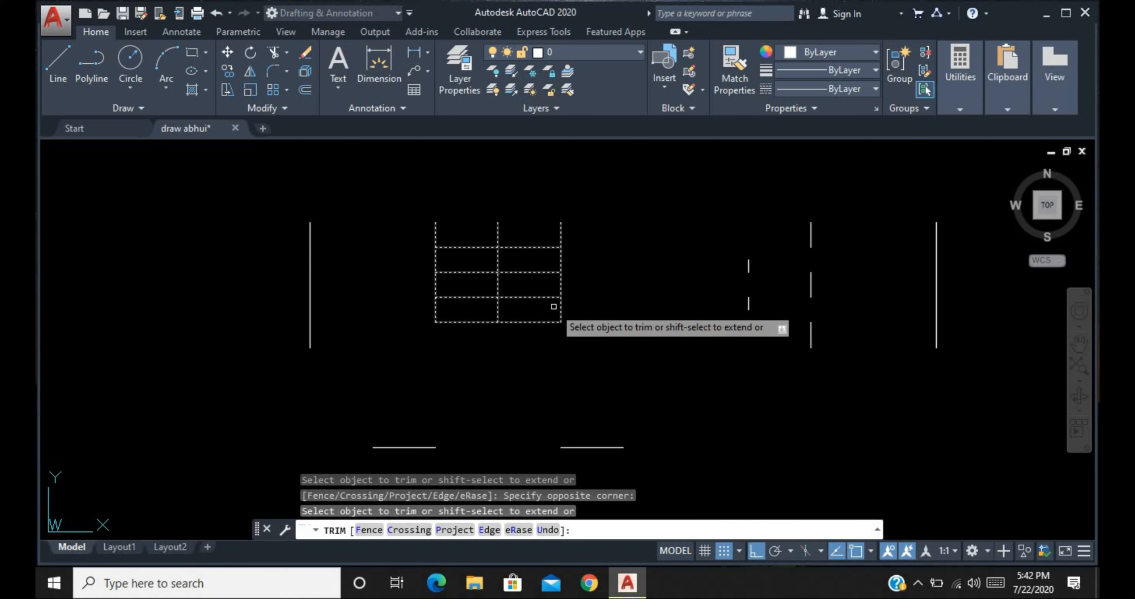
key("ctrl+z")
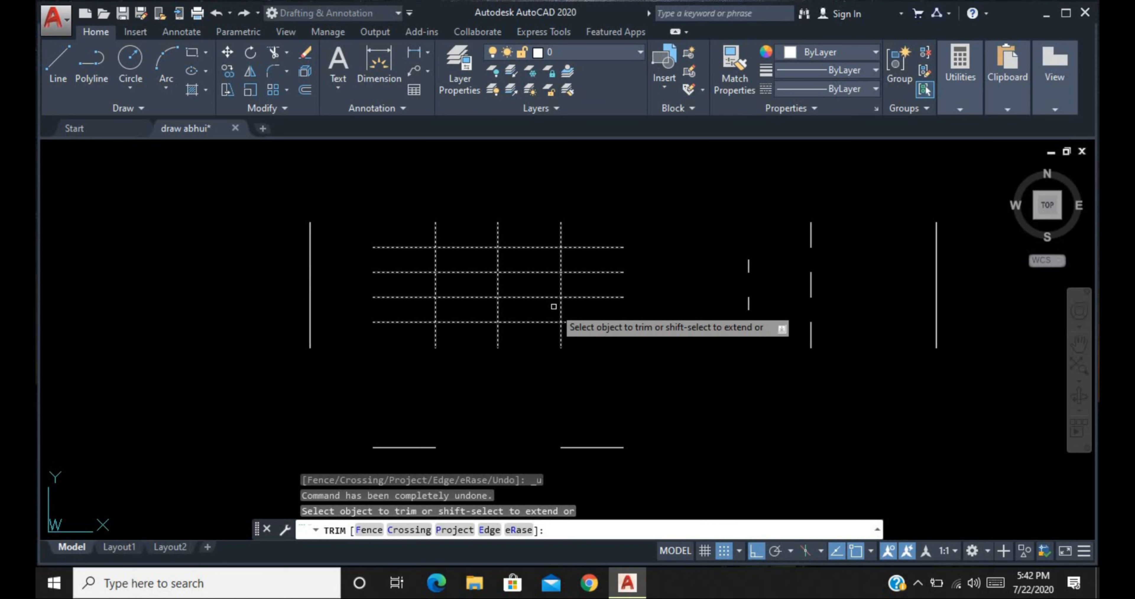
key("Escape")
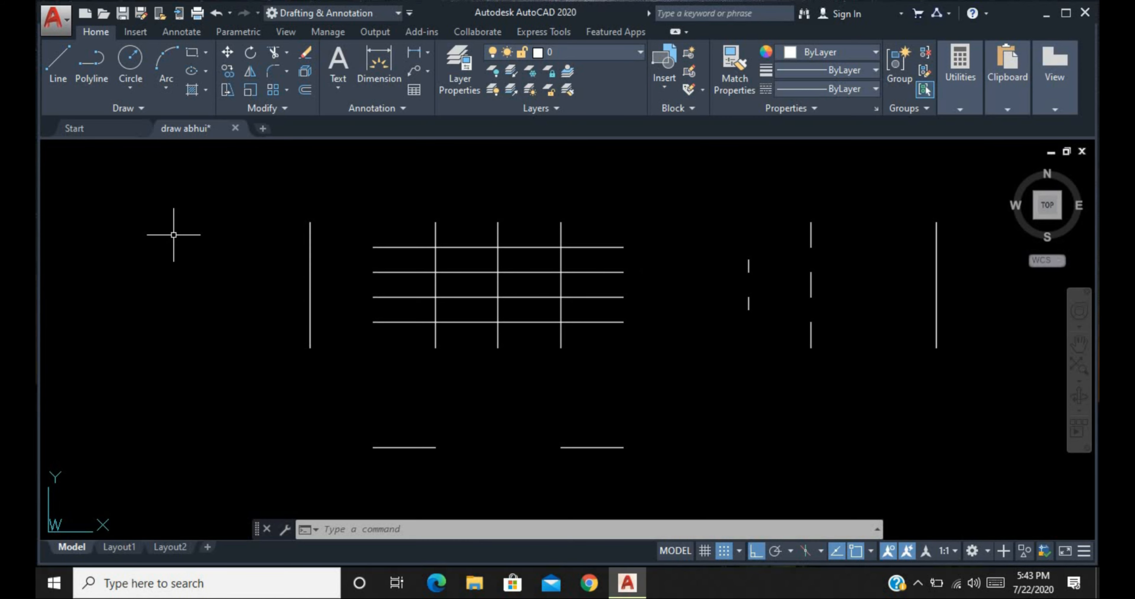
- With all objects as cutting edges, trim the overhanging ends on all four sides of the grid in one crossing selection
type("tr")
key("Return")
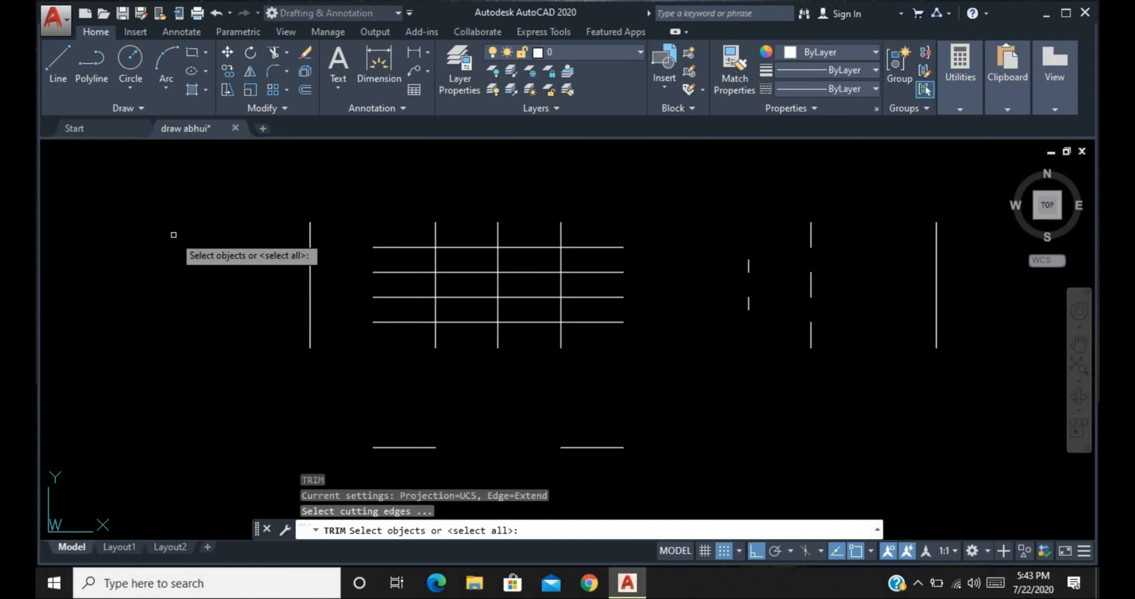
left_click(378, 229)
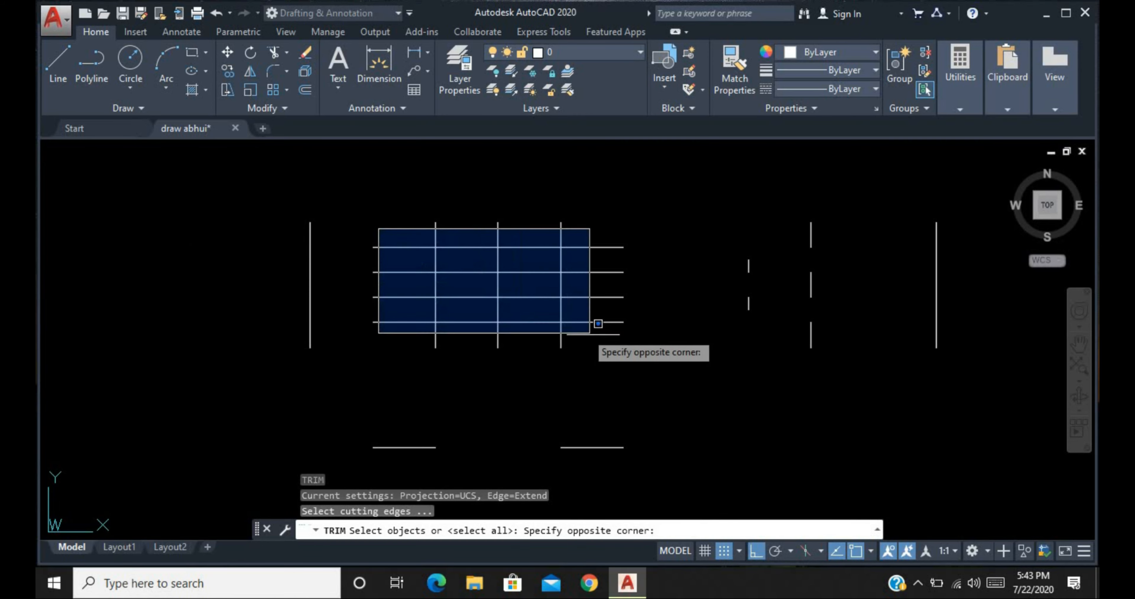
left_click(668, 357)
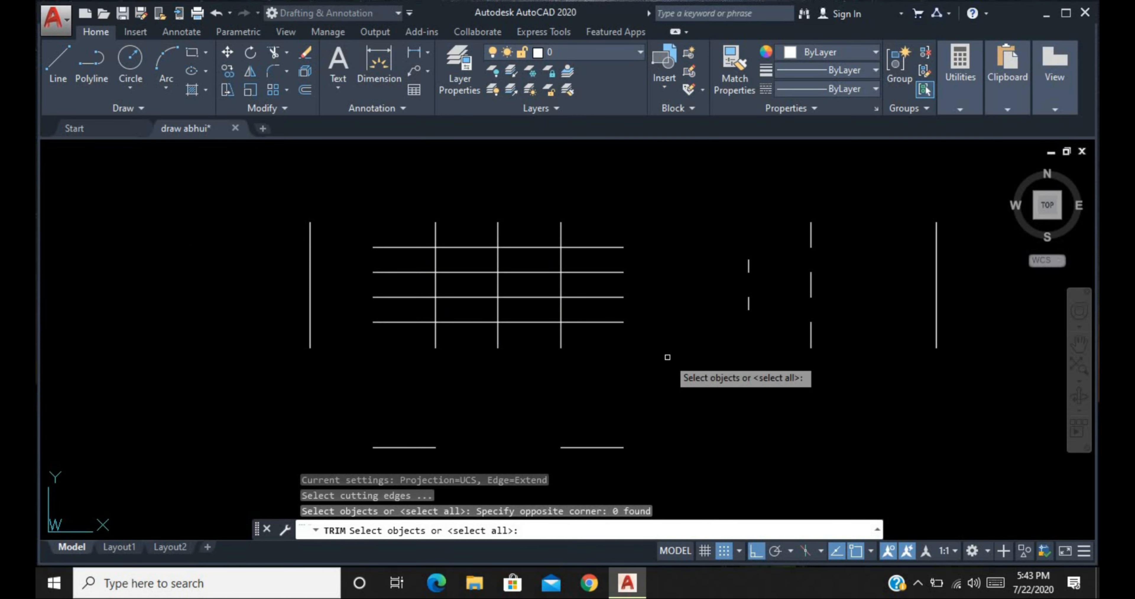
key("Return")
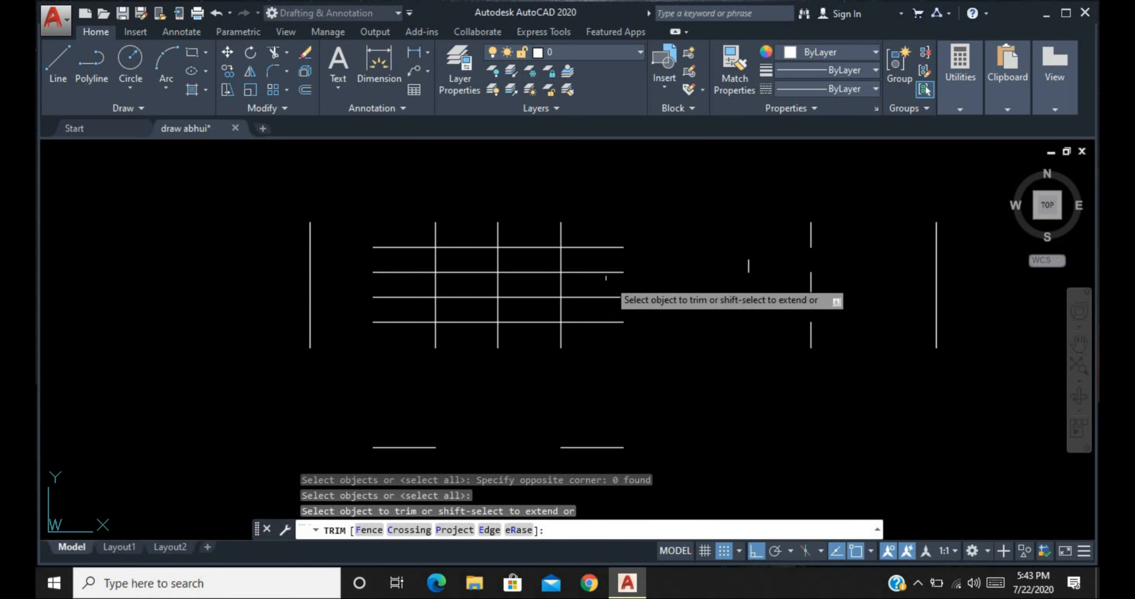
left_click(604, 231)
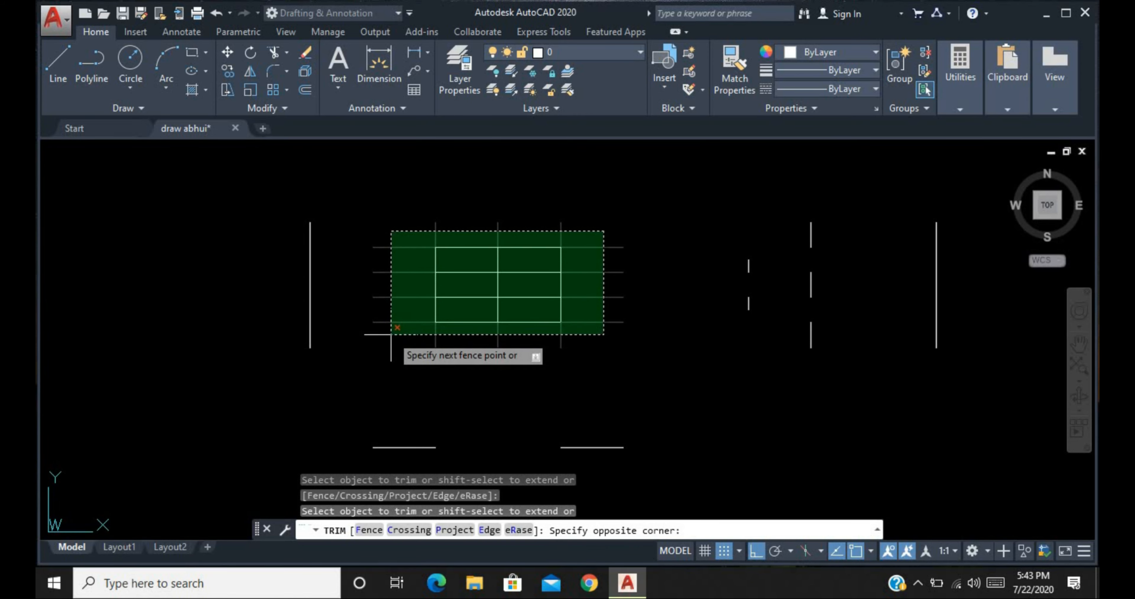
left_click(391, 335)
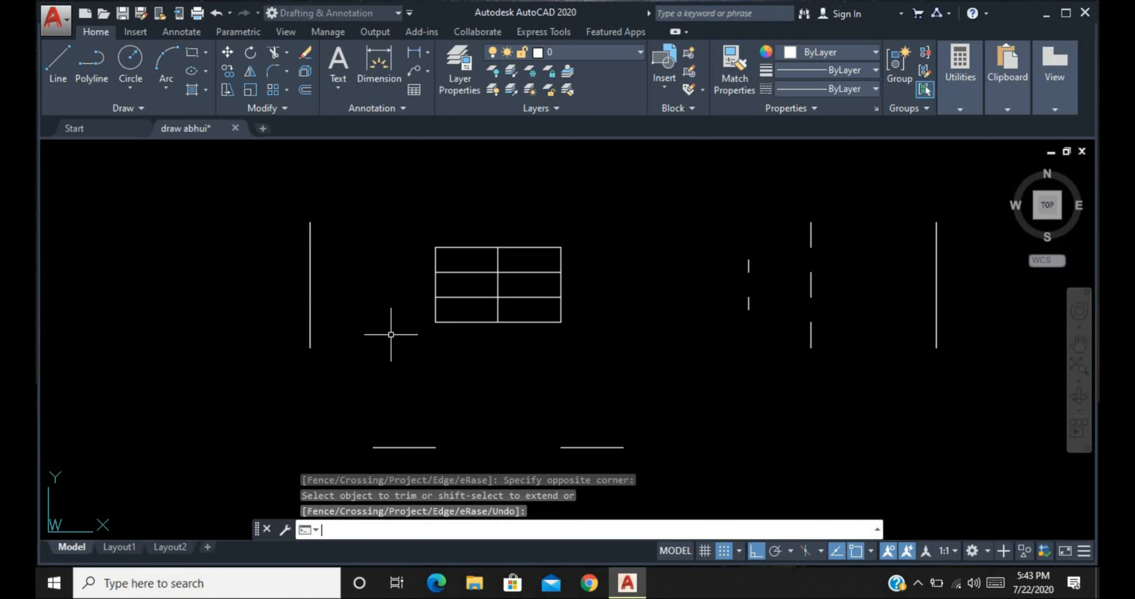
key("Return")
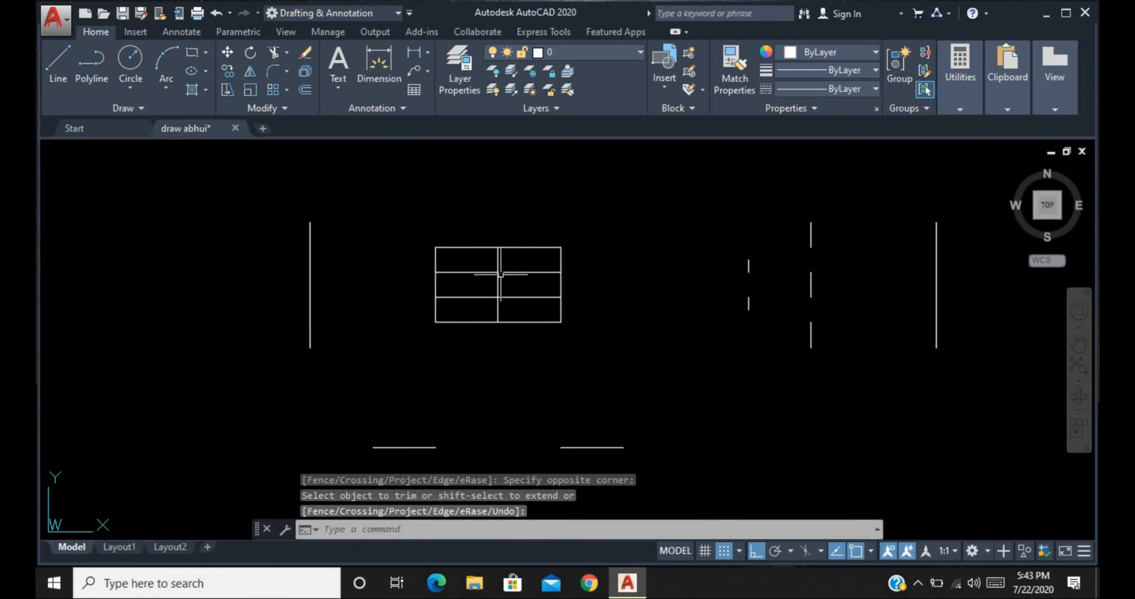
- Undo the trims on the grid, the horizontal line below it and the broken vertical lines to its right
key("ctrl+z")
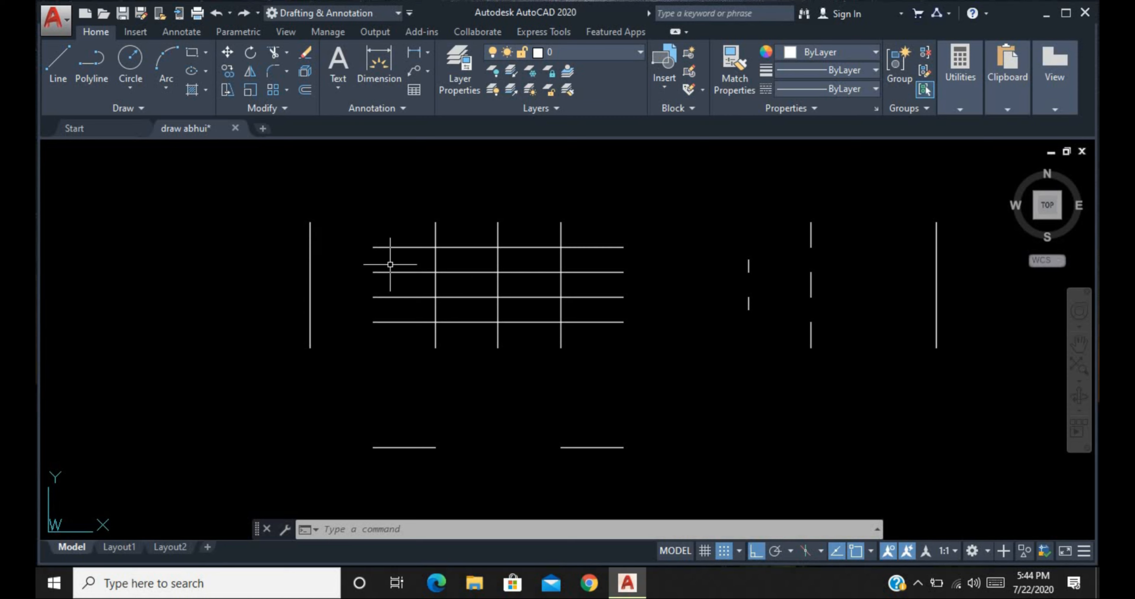
key("ctrl+z")
key("Escape")
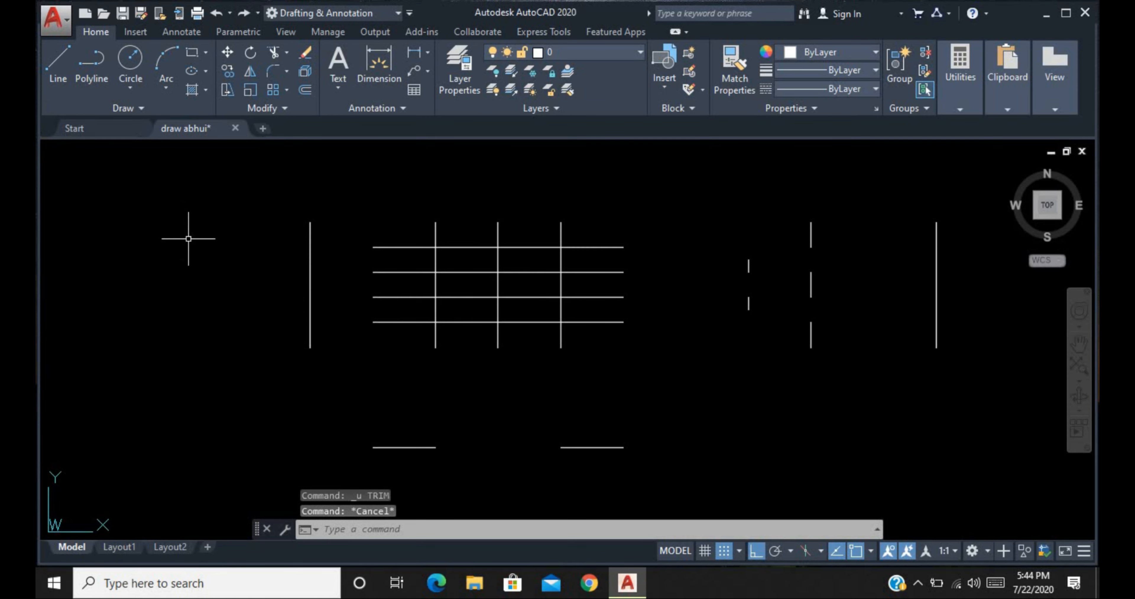
scroll(189, 238, "down", 2)
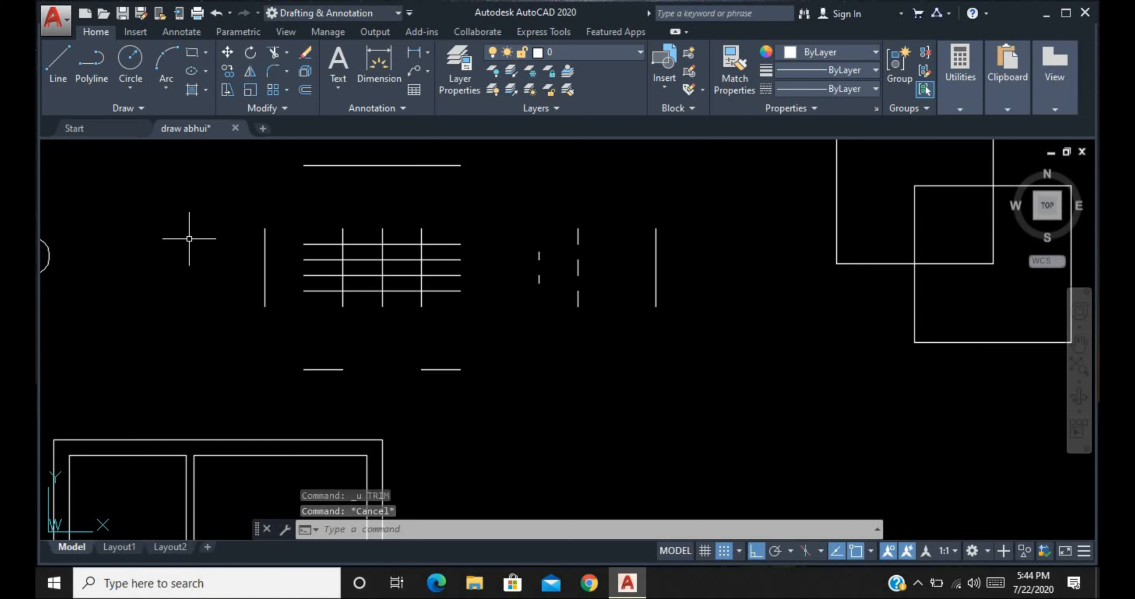
scroll(213, 210, "down", 3)
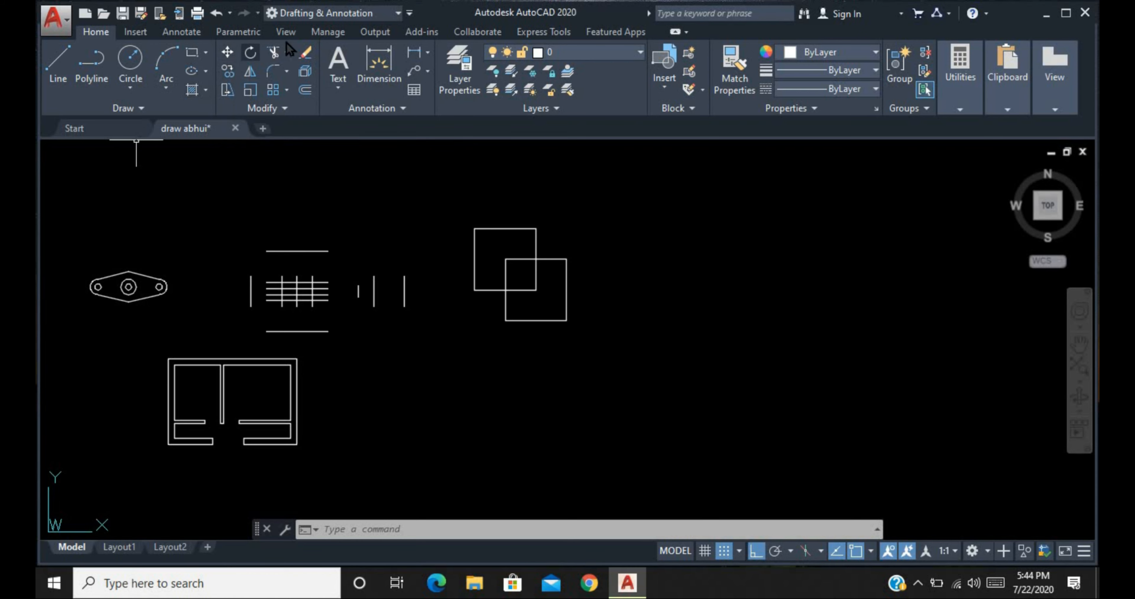
left_click(287, 53)
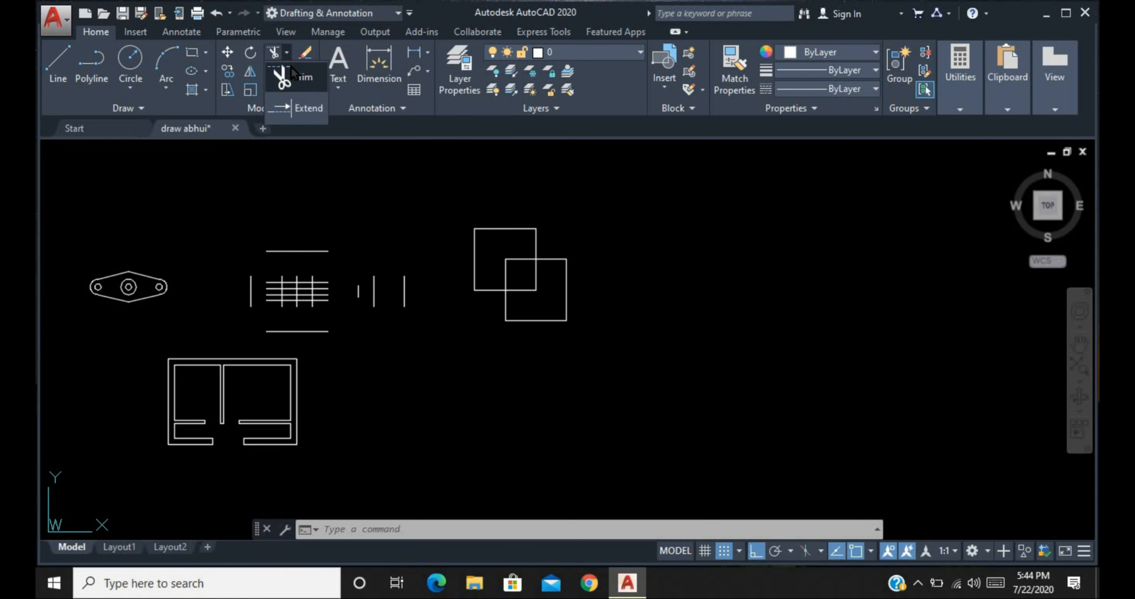
left_click(309, 117)
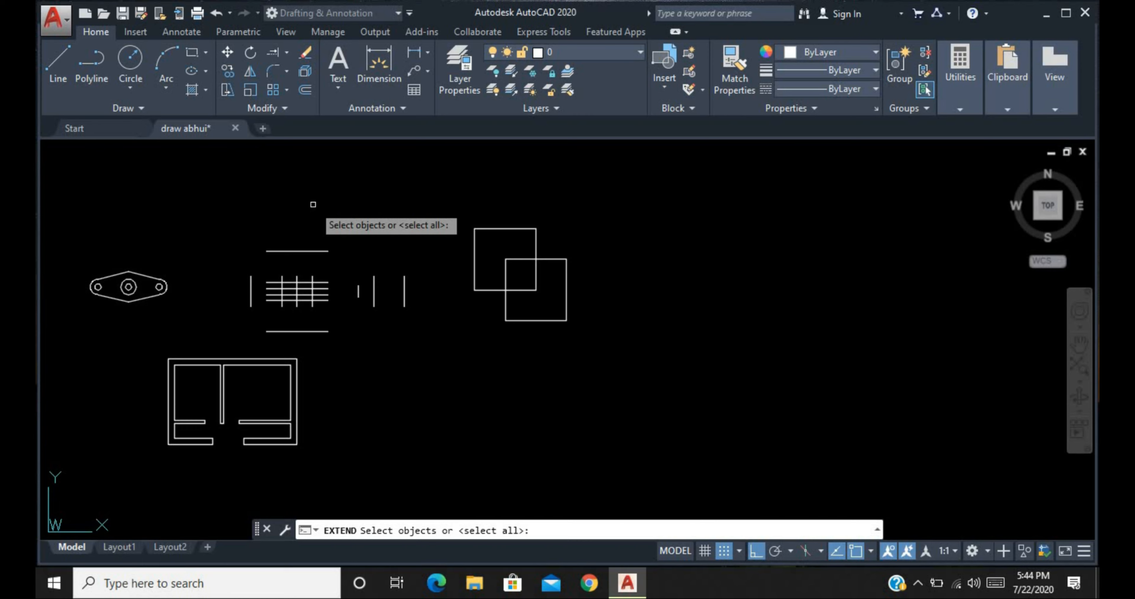
key("Escape")
key("Escape")
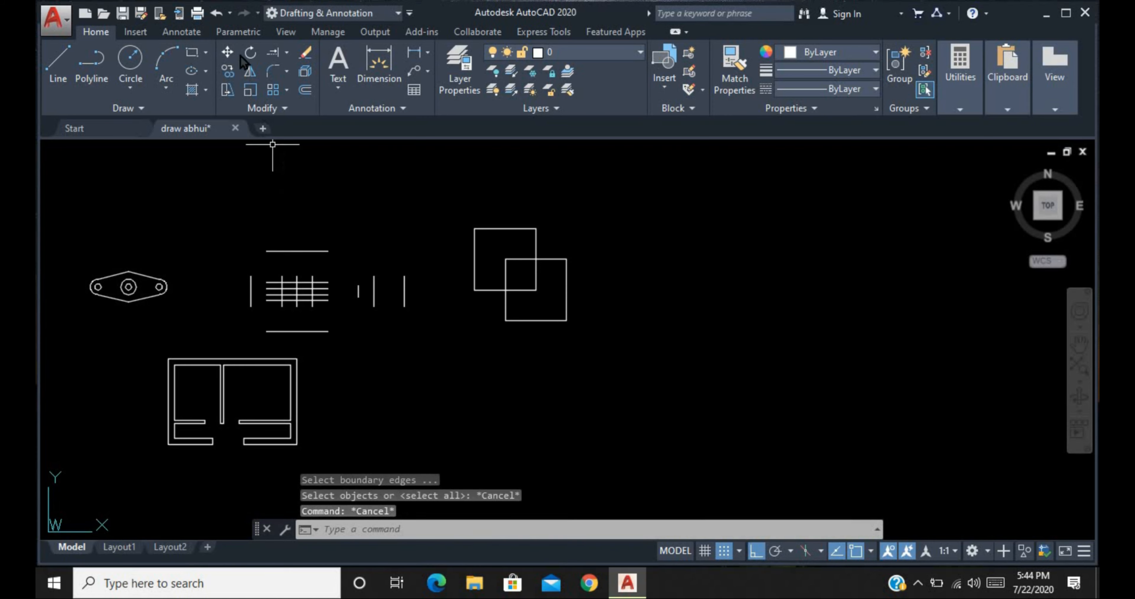
- With all objects as boundary edges, extend the grid's outer horizontal lines right to the nearest tall vertical line and the inner two to the short line
left_click(281, 54)
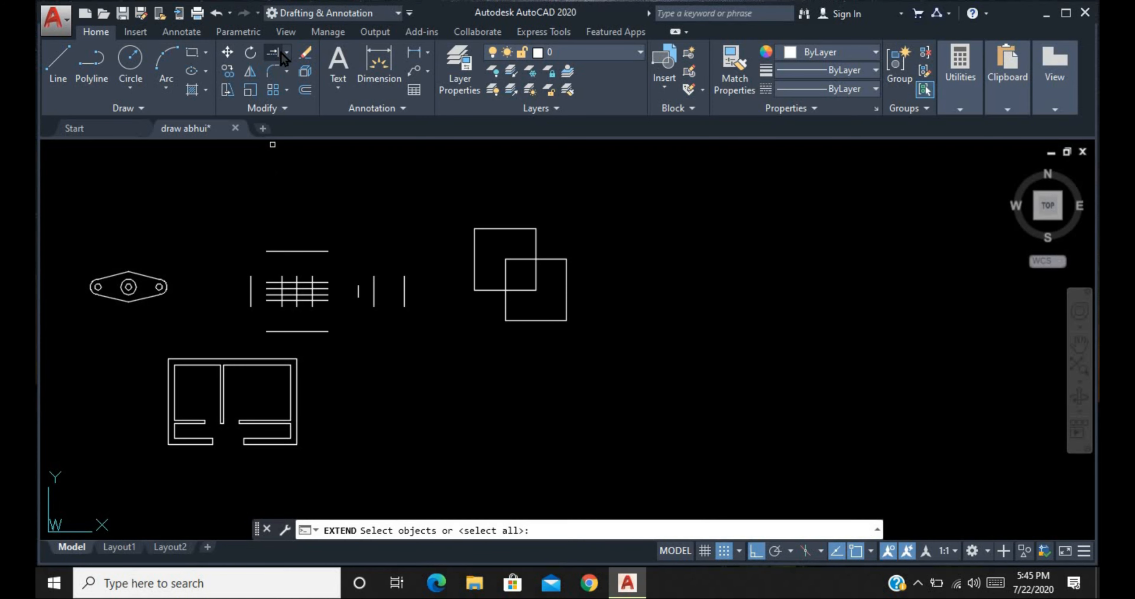
left_click(286, 54)
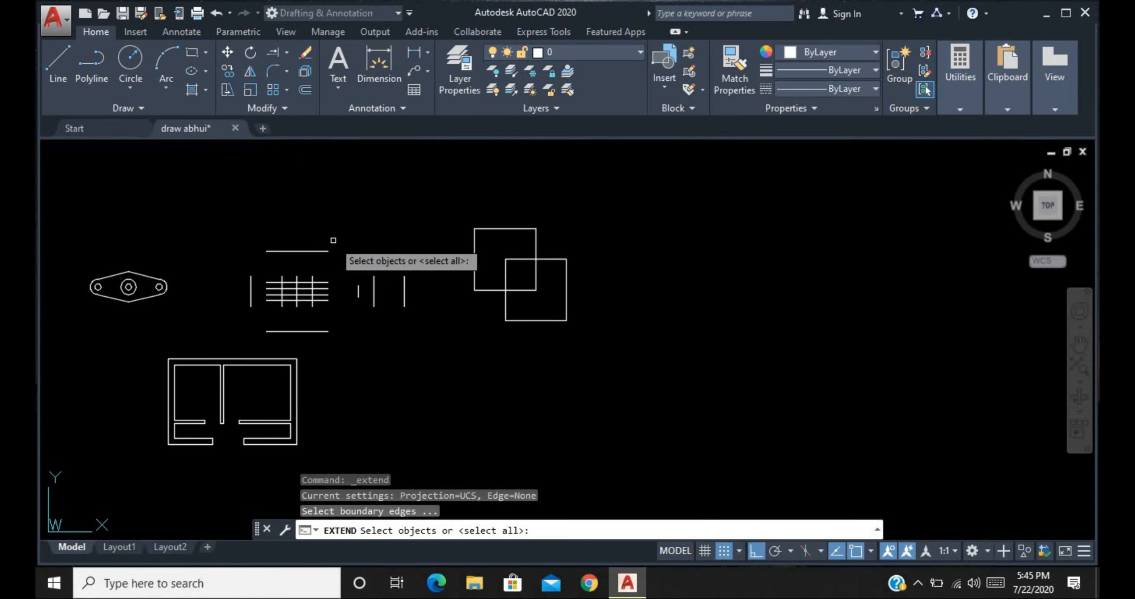
key("Return")
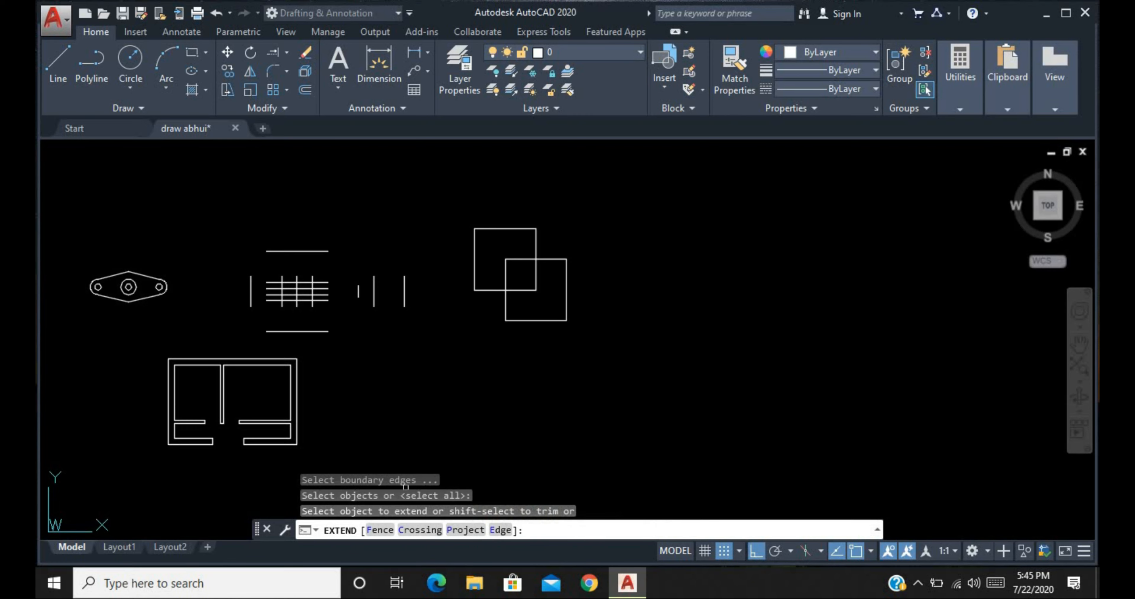
scroll(353, 291, "up", 2)
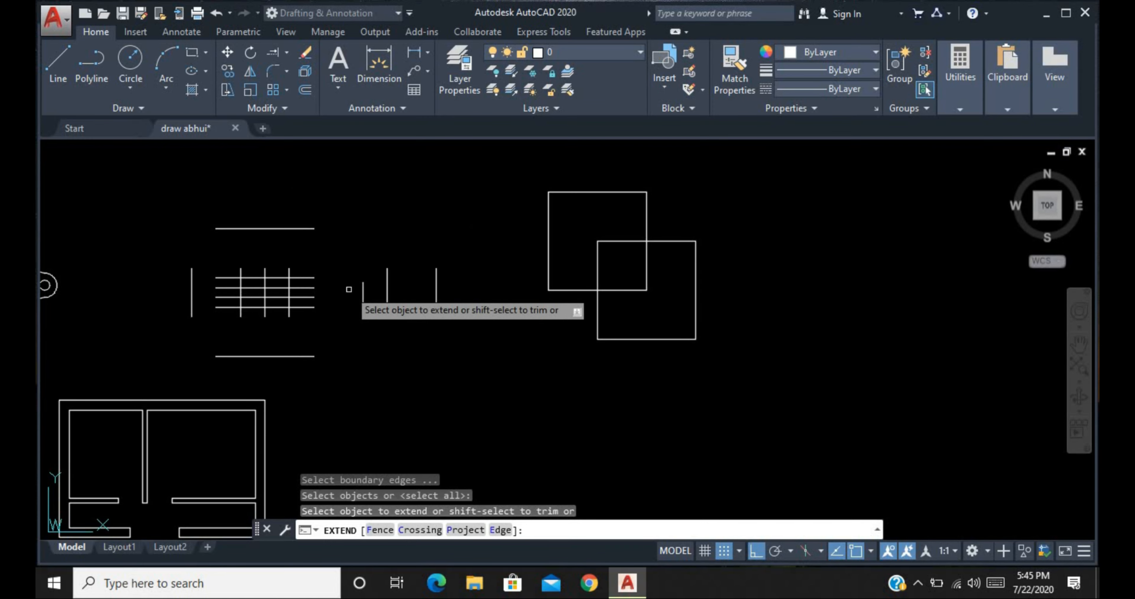
scroll(349, 290, "up", 2)
scroll(349, 289, "up", 2)
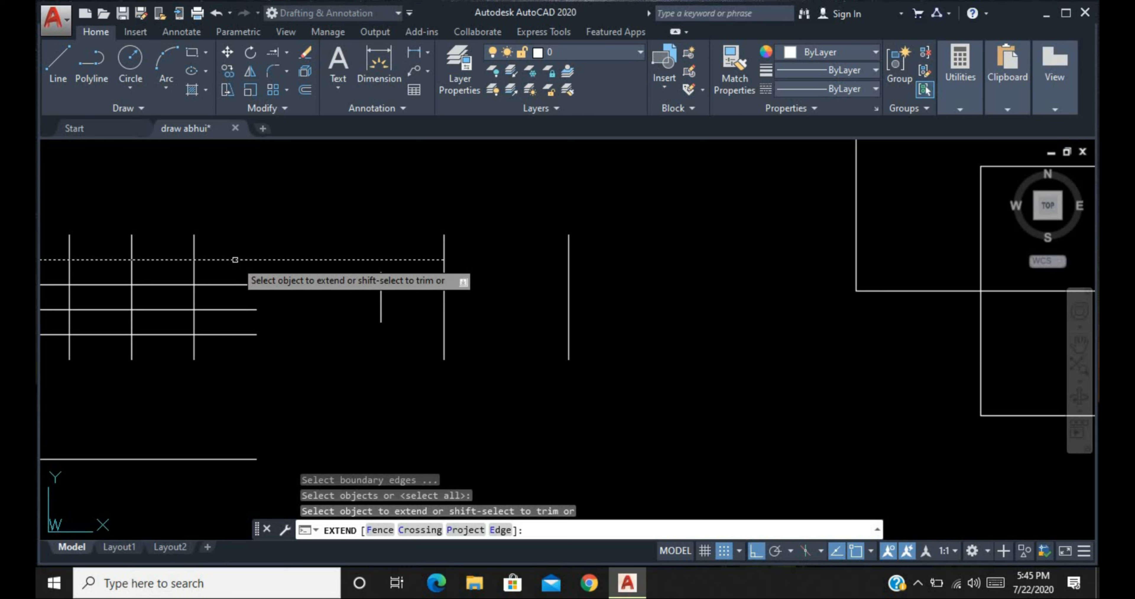
left_click(235, 260)
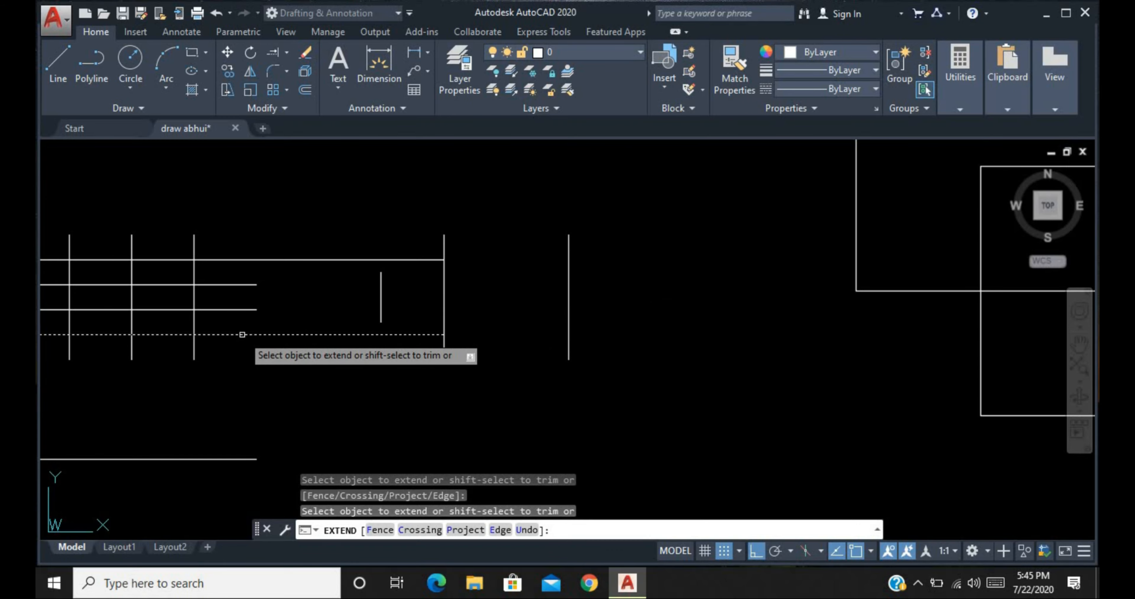
left_click(242, 334)
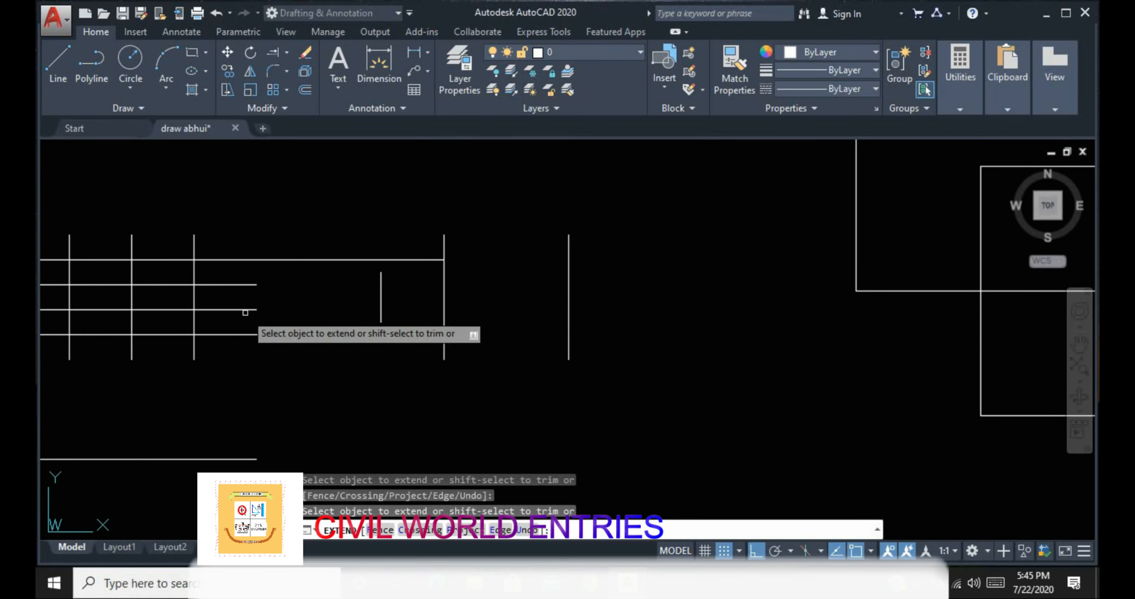
left_click(245, 311)
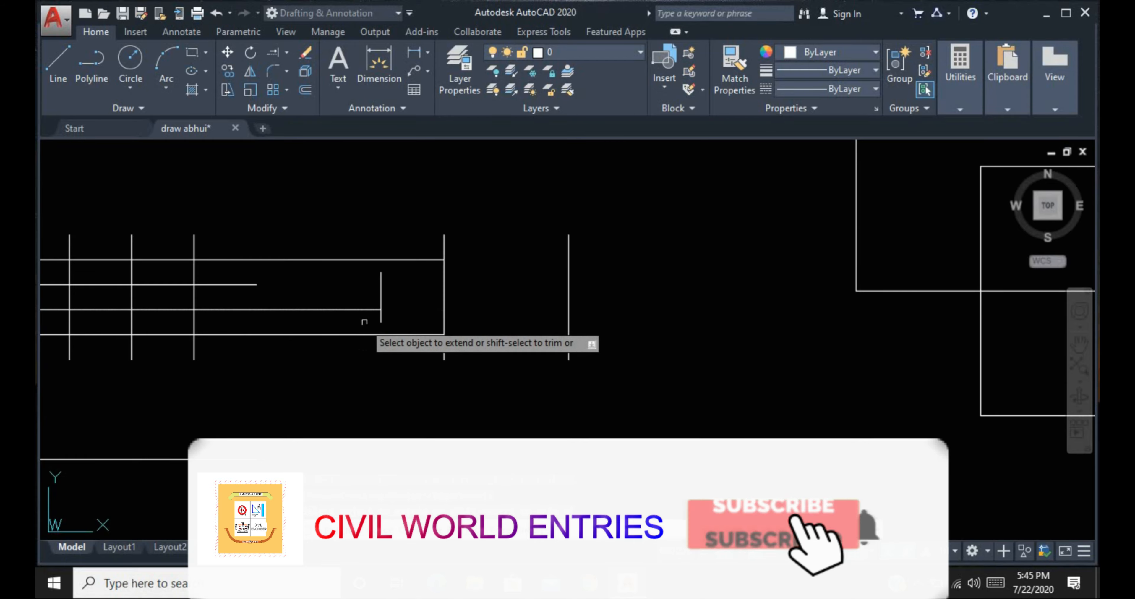
left_click(443, 308)
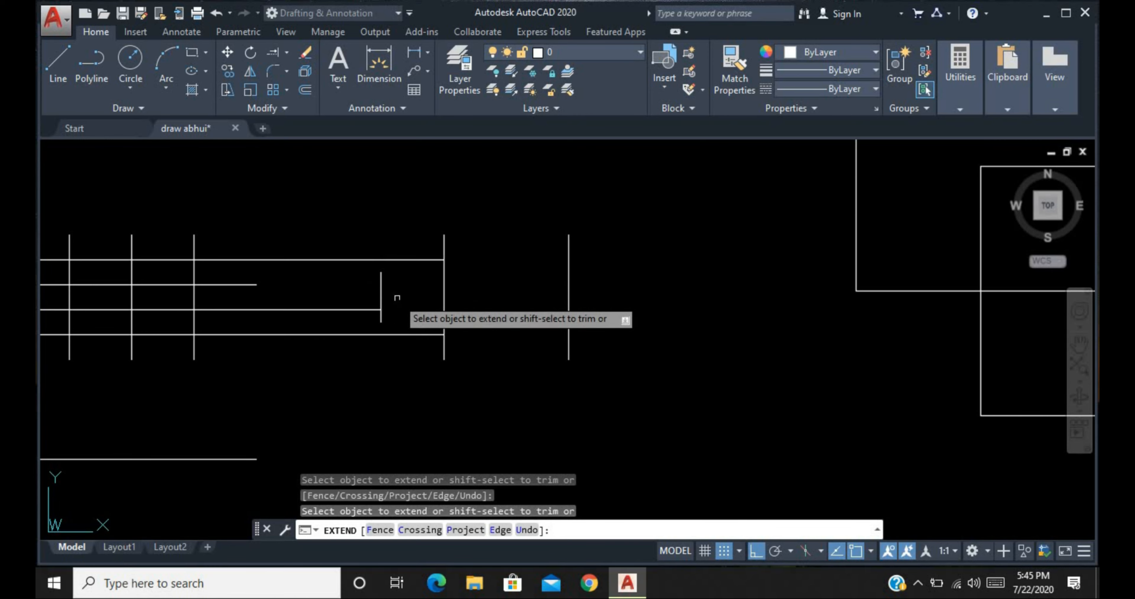
left_click(251, 285)
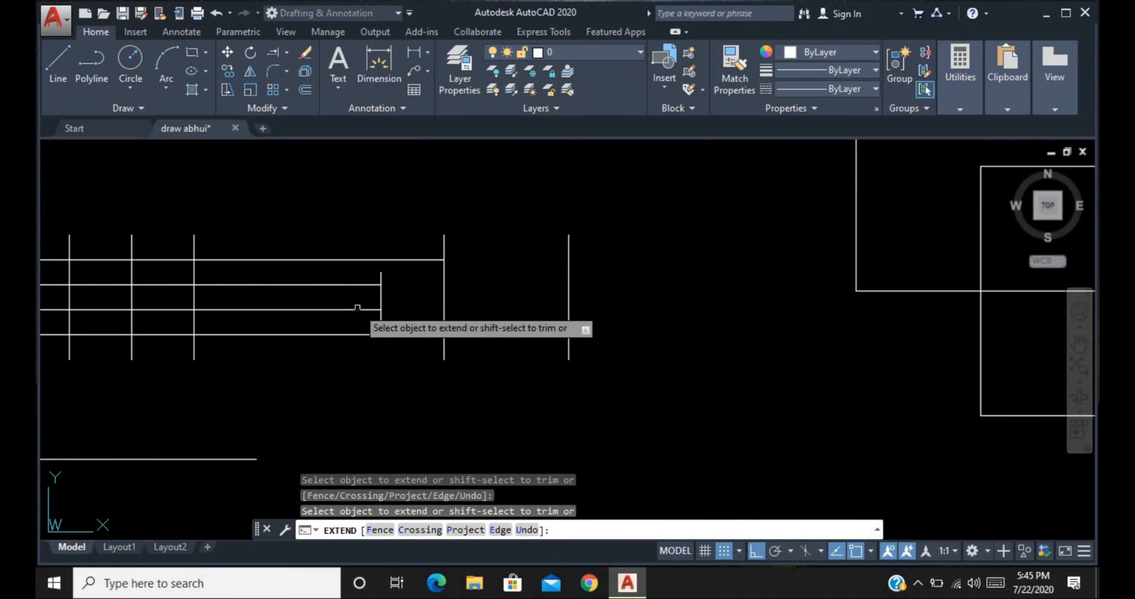
- Extend the grid's horizontal lines further right to the farthest vertical line using crossing selections, and leave Extend
left_click(358, 308)
left_click(315, 325)
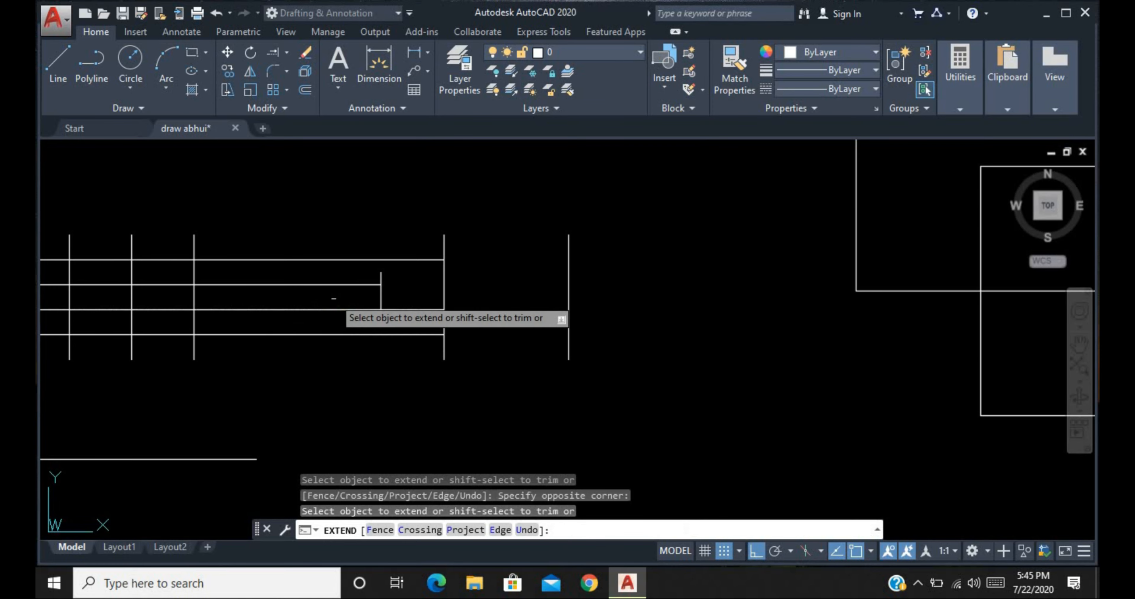
left_click(339, 277)
left_click(335, 293)
left_click(410, 315)
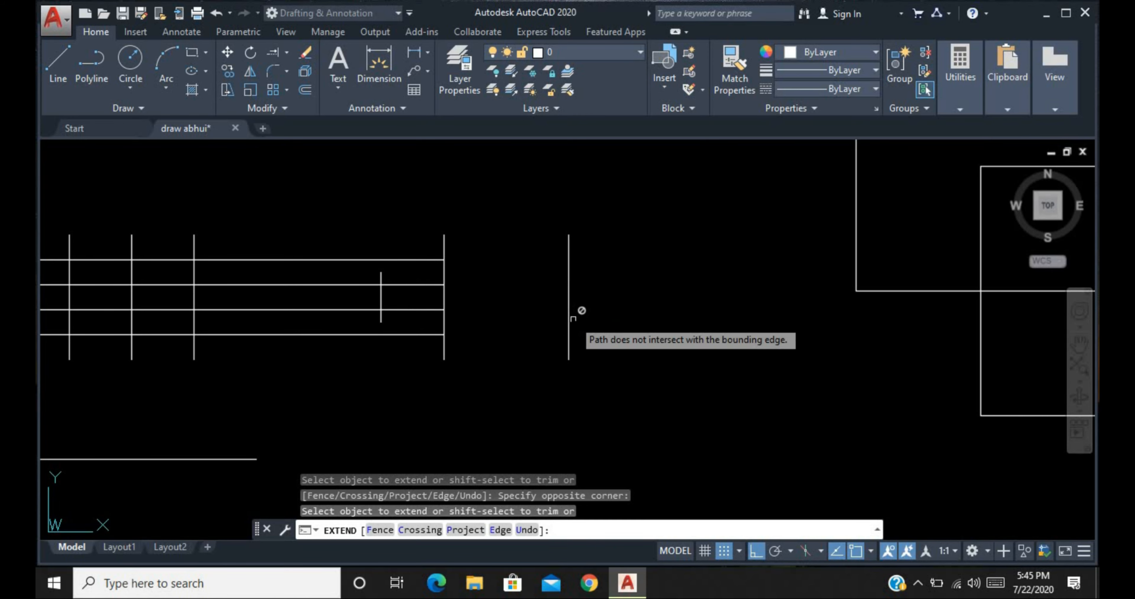
left_click(325, 226)
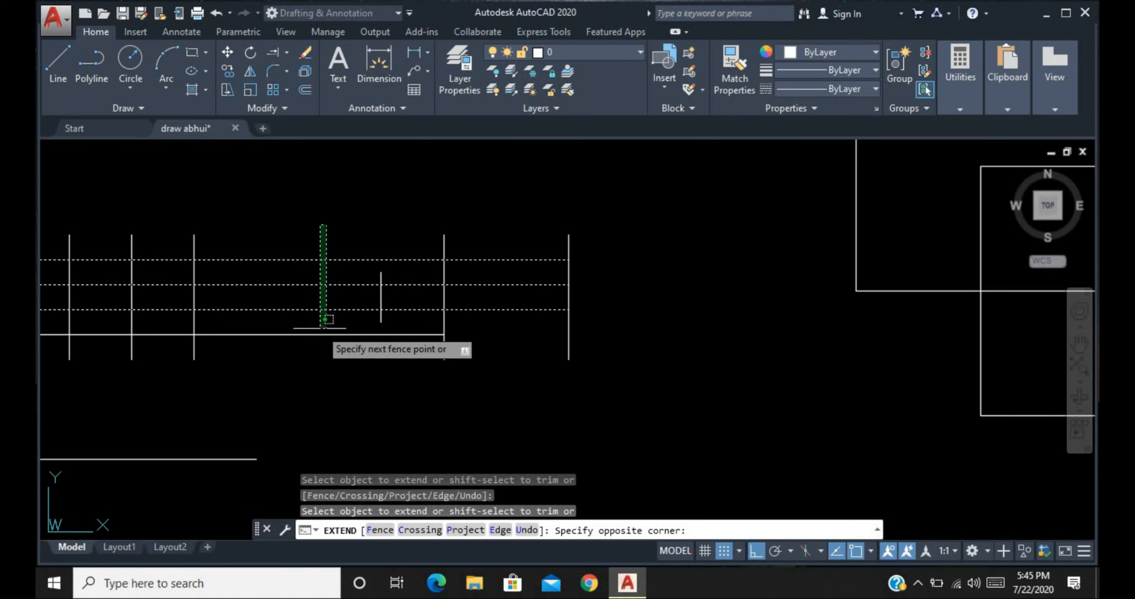
left_click(278, 361)
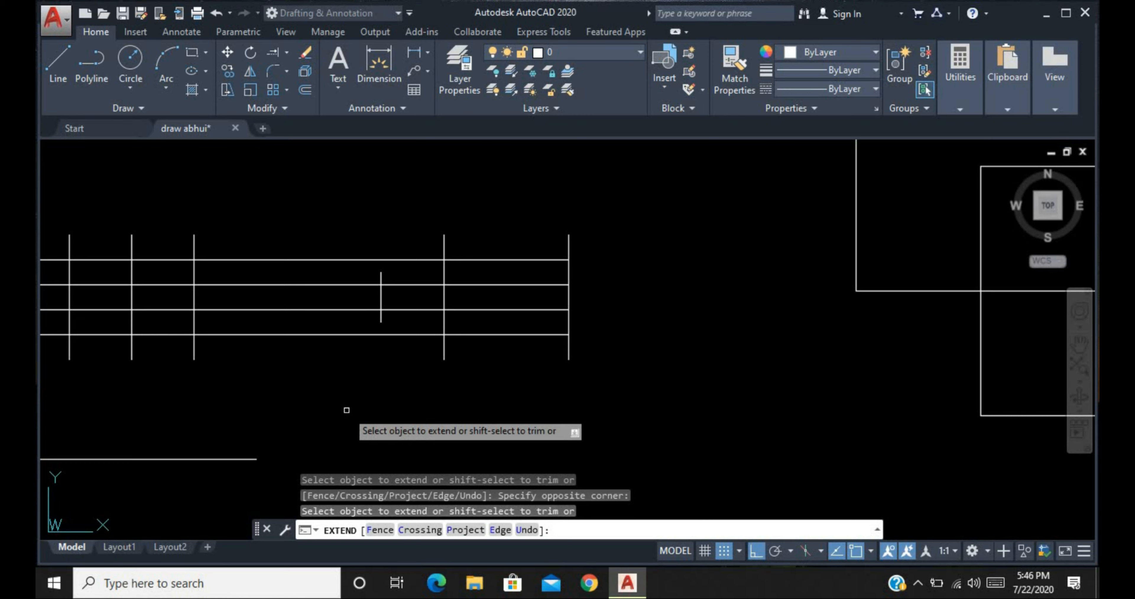
key("Escape")
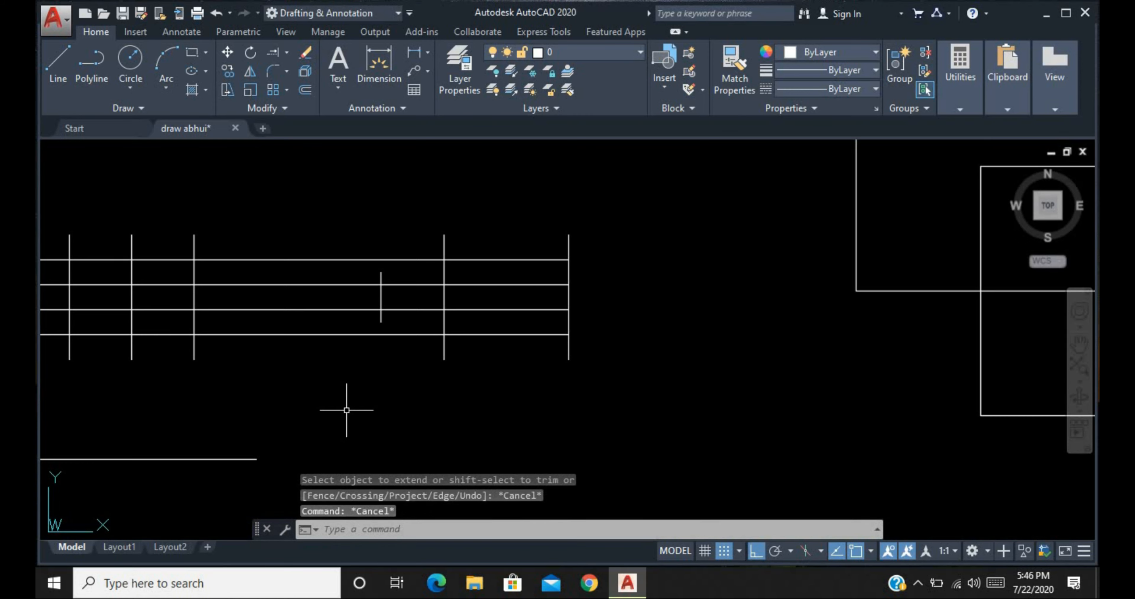
- Restart Extend with all objects as boundary edges and extend the four horizontal lines to the vertical line left of the grid by crossing selection
type("EX")
key("Return")
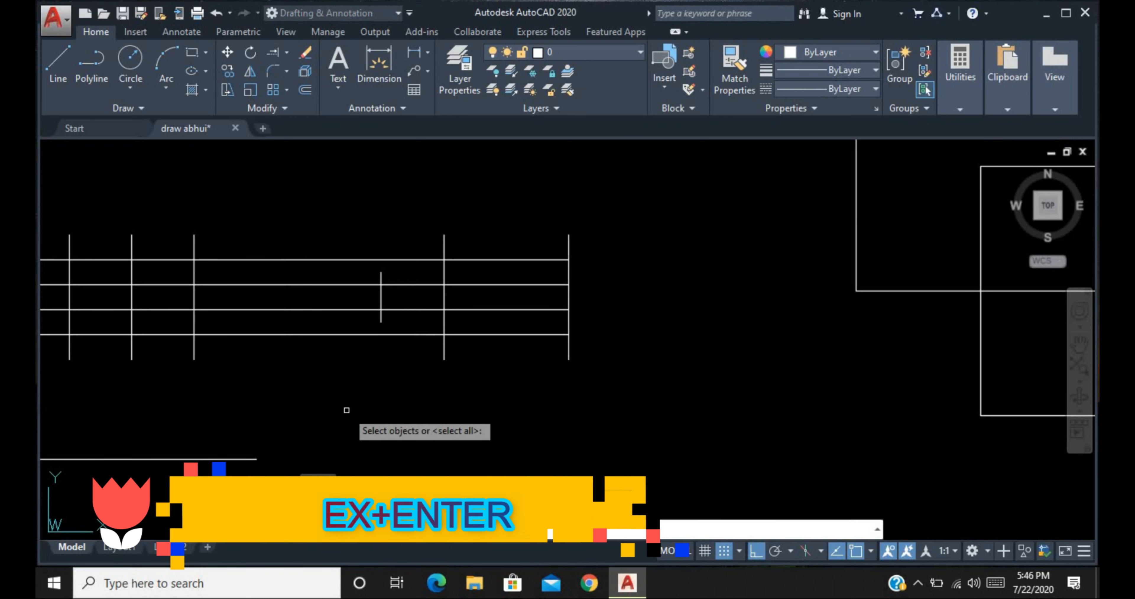
key("Return")
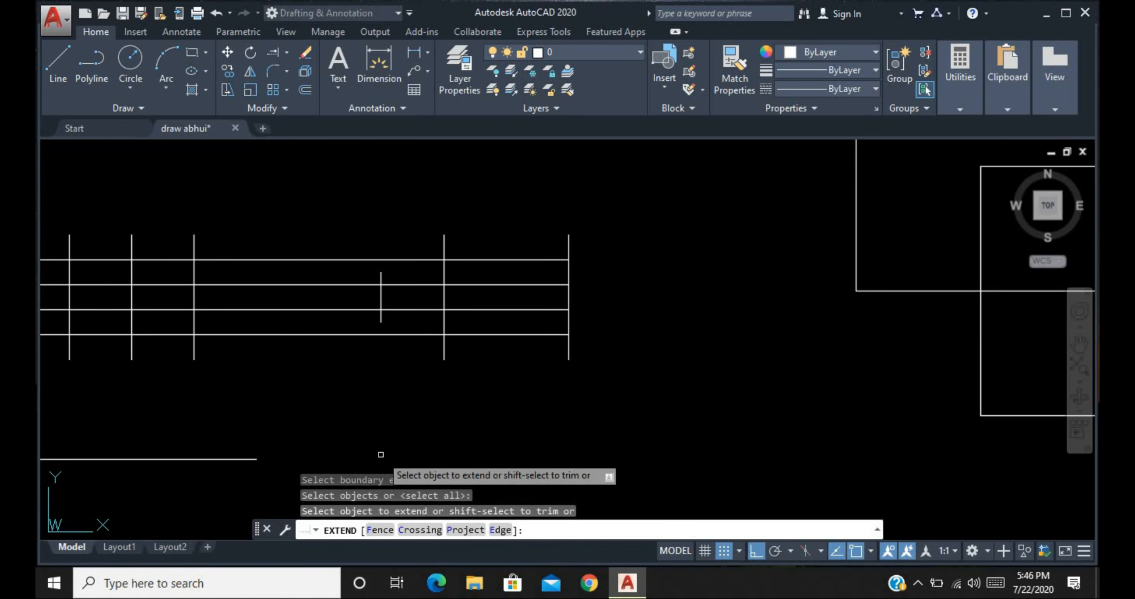
left_click(415, 531)
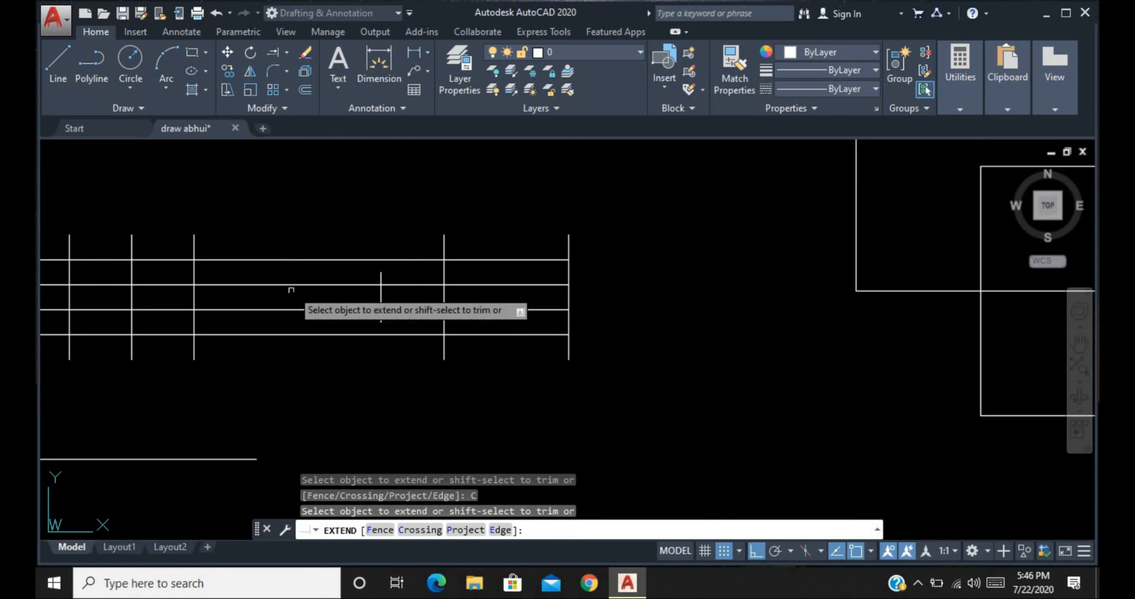
scroll(360, 261, "down", 4)
scroll(294, 264, "up", 3)
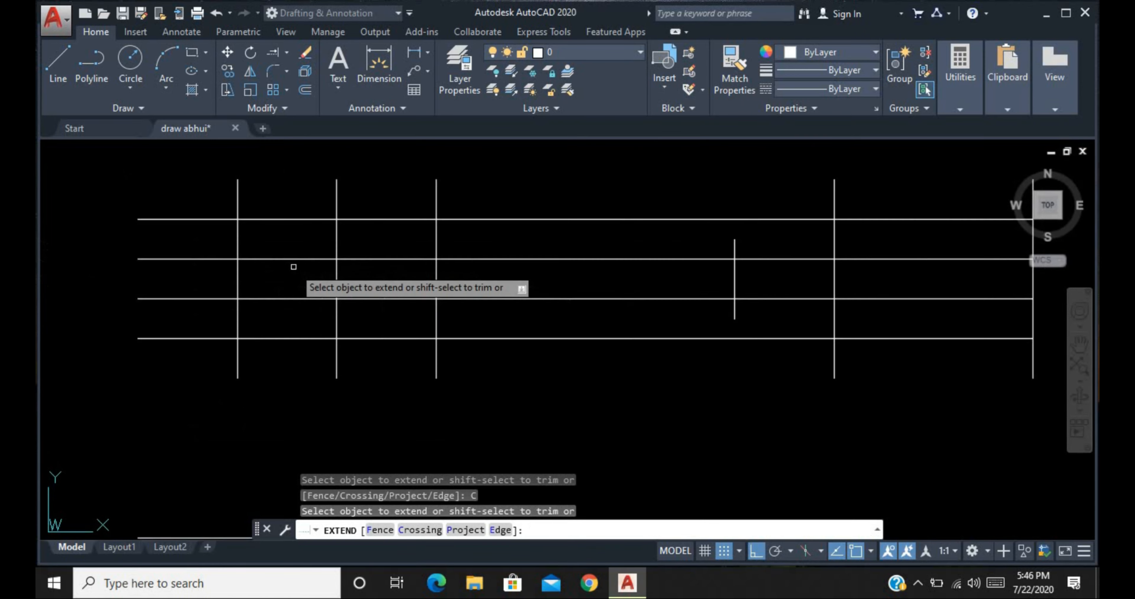
scroll(203, 248, "down", 3)
scroll(242, 243, "up", 4)
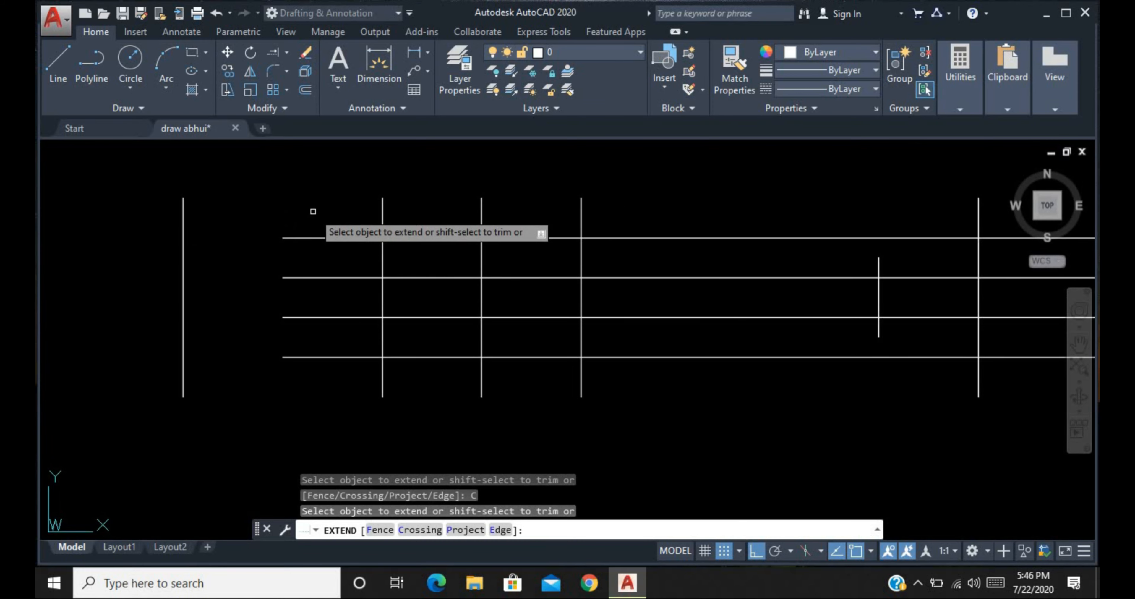
left_click(340, 182)
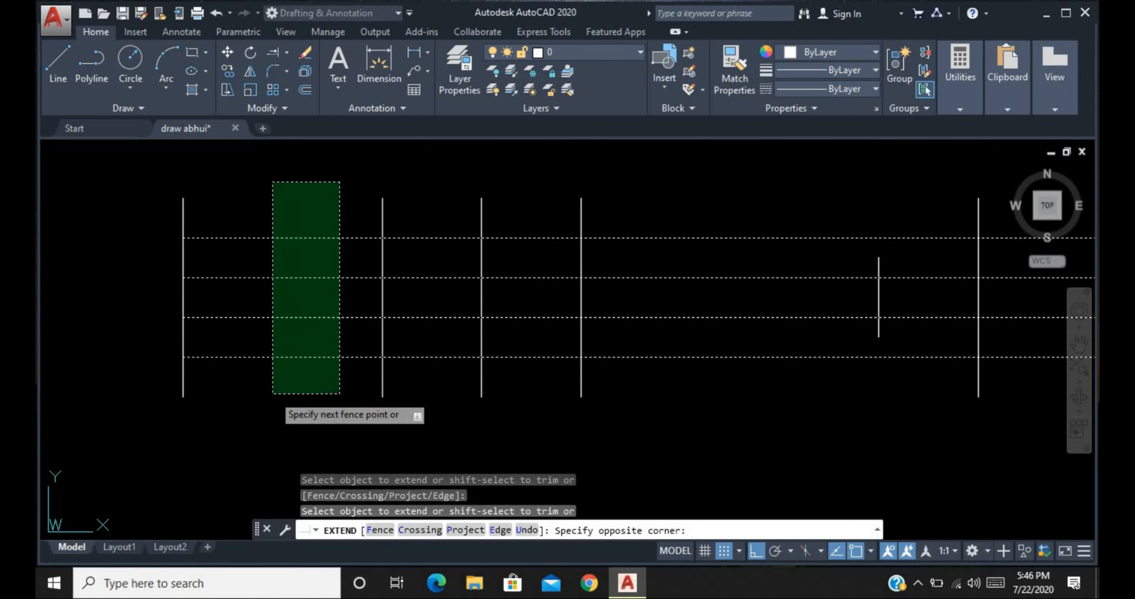
left_click(272, 396)
- Extend the grid's three vertical lines down to the lower horizontal line and up to the upper one using crossing selections
scroll(256, 185, "down", 2)
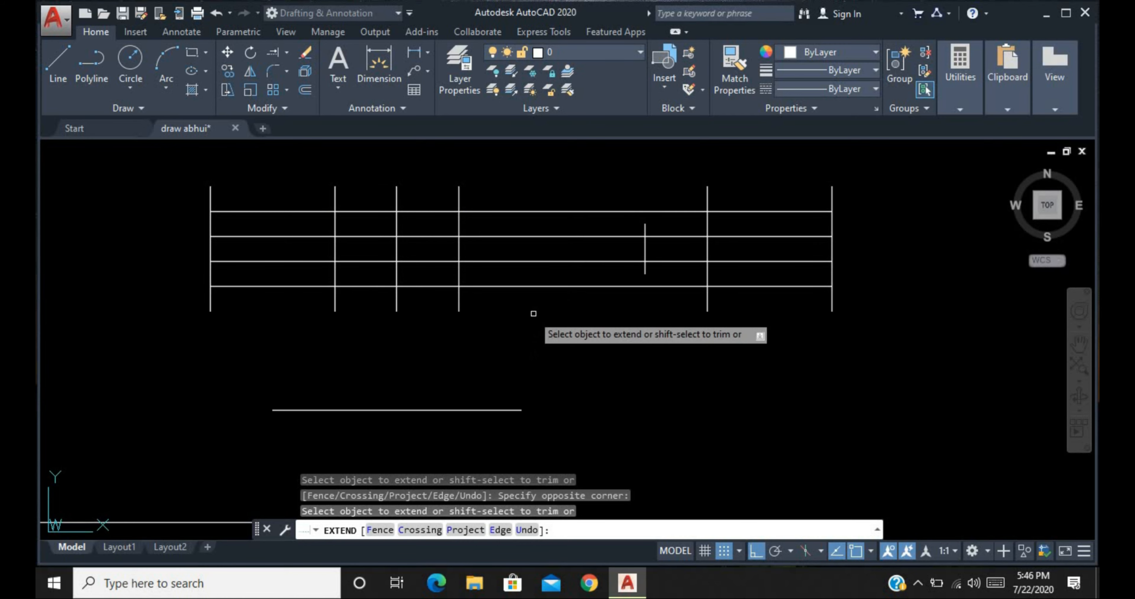
left_click(487, 293)
left_click_drag(483, 301, 291, 301)
scroll(499, 362, "down", 6)
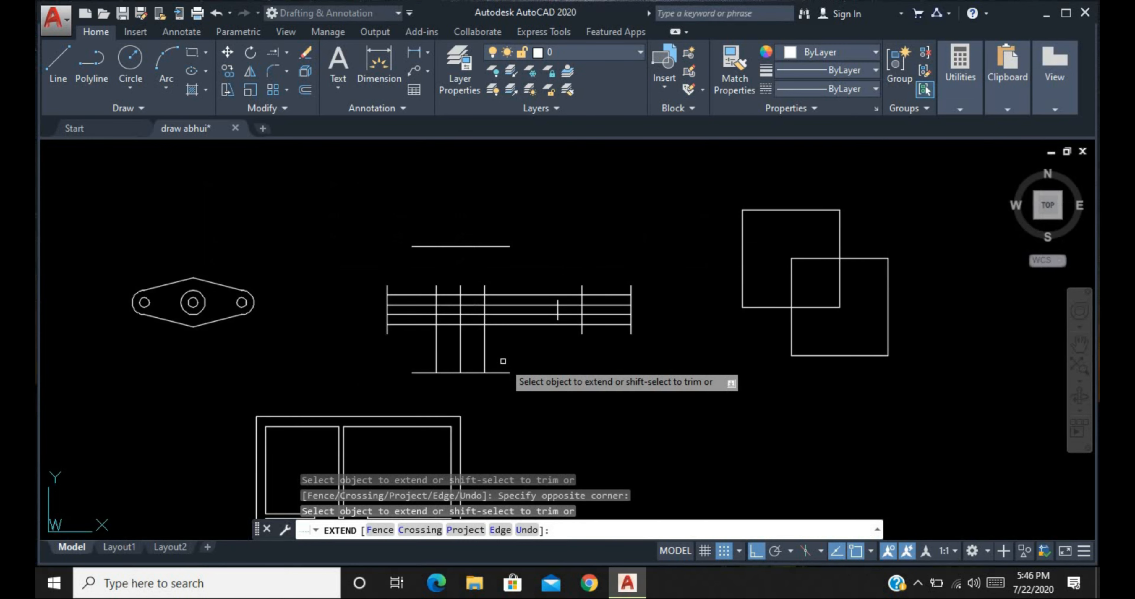
scroll(459, 256, "up", 6)
left_click(561, 317)
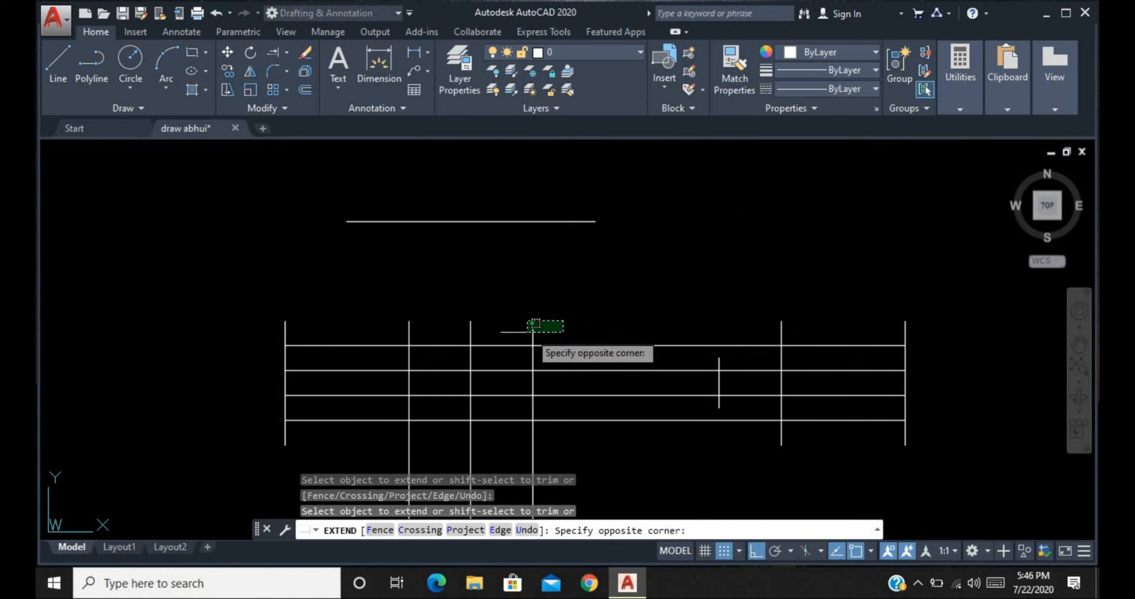
left_click(375, 326)
scroll(452, 274, "down", 2)
scroll(452, 274, "down", 3)
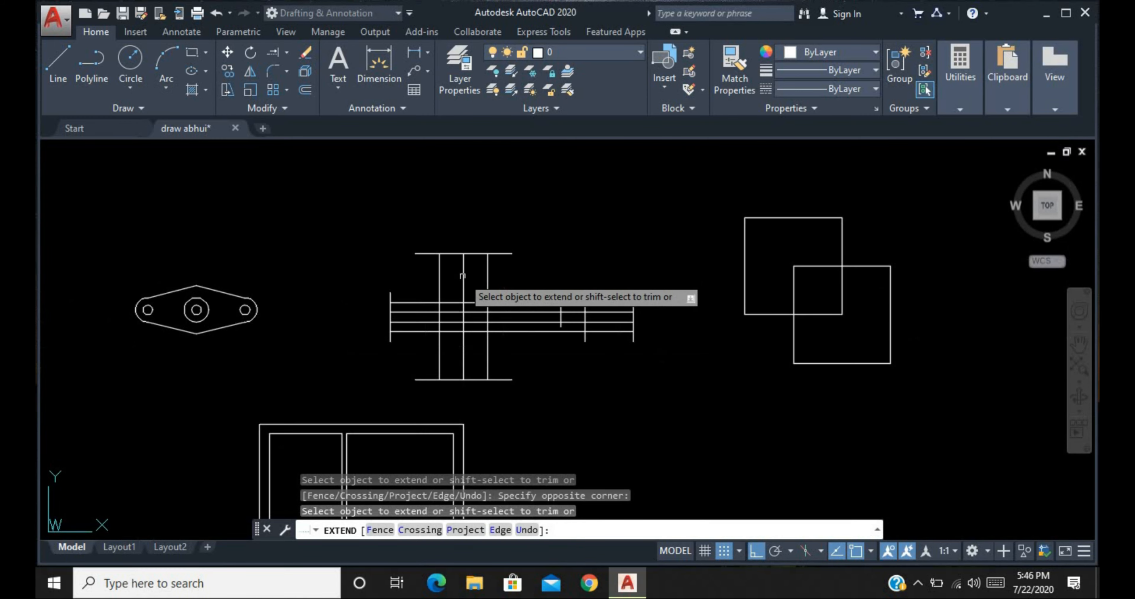
- In the floor plan, extend the partition lines across both door gaps to the central wall and the front wall's inner line across the entrance
scroll(546, 335, "down", 1)
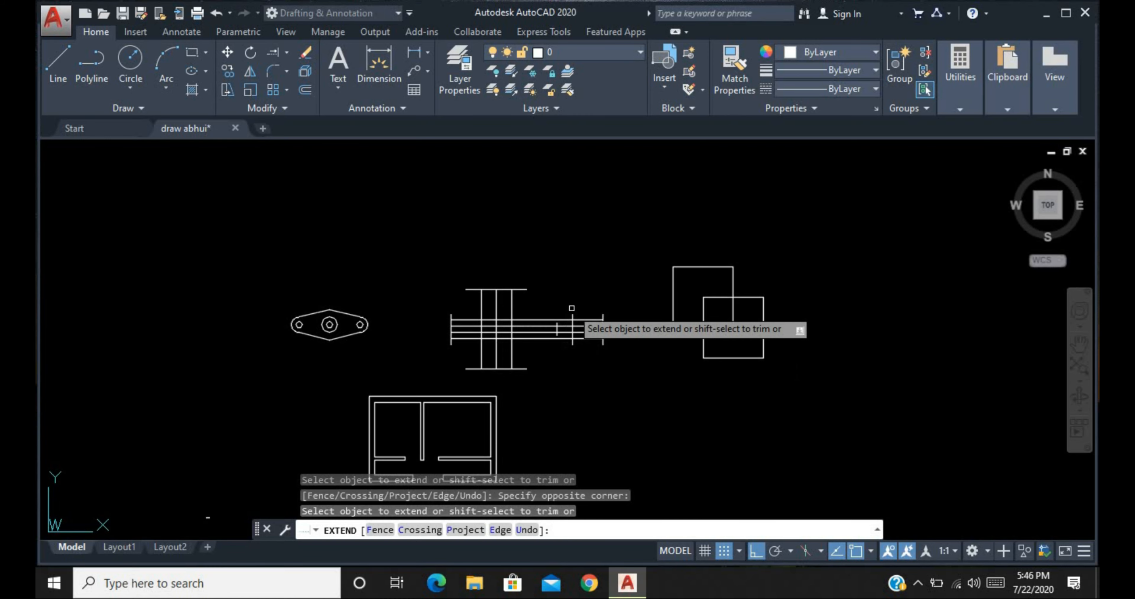
scroll(572, 308, "down", 2)
scroll(507, 436, "up", 2)
scroll(434, 430, "up", 4)
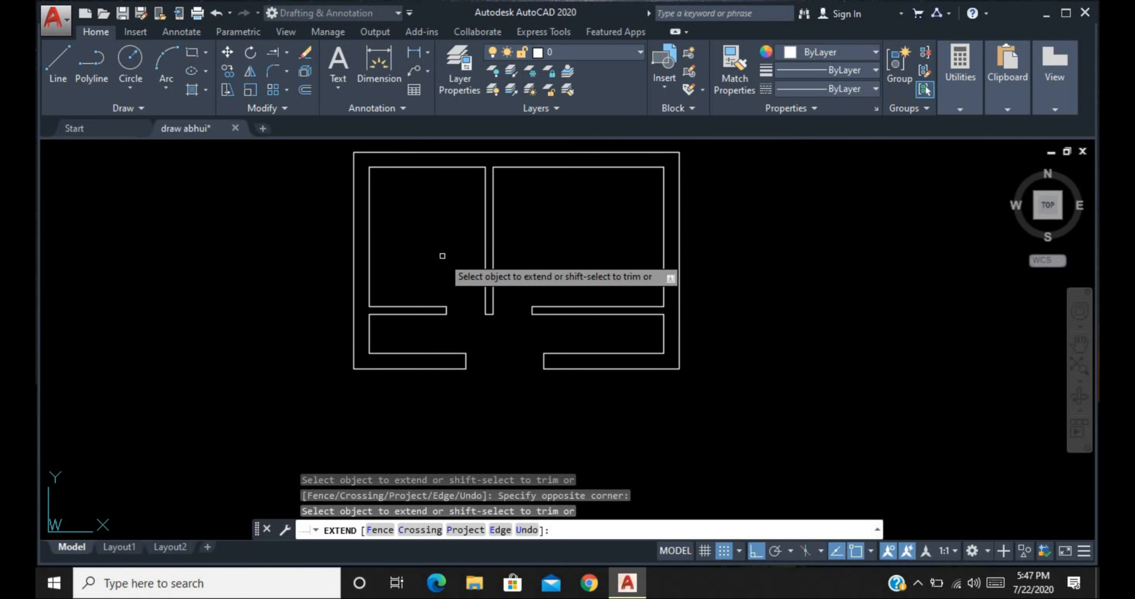
scroll(443, 256, "up", 2)
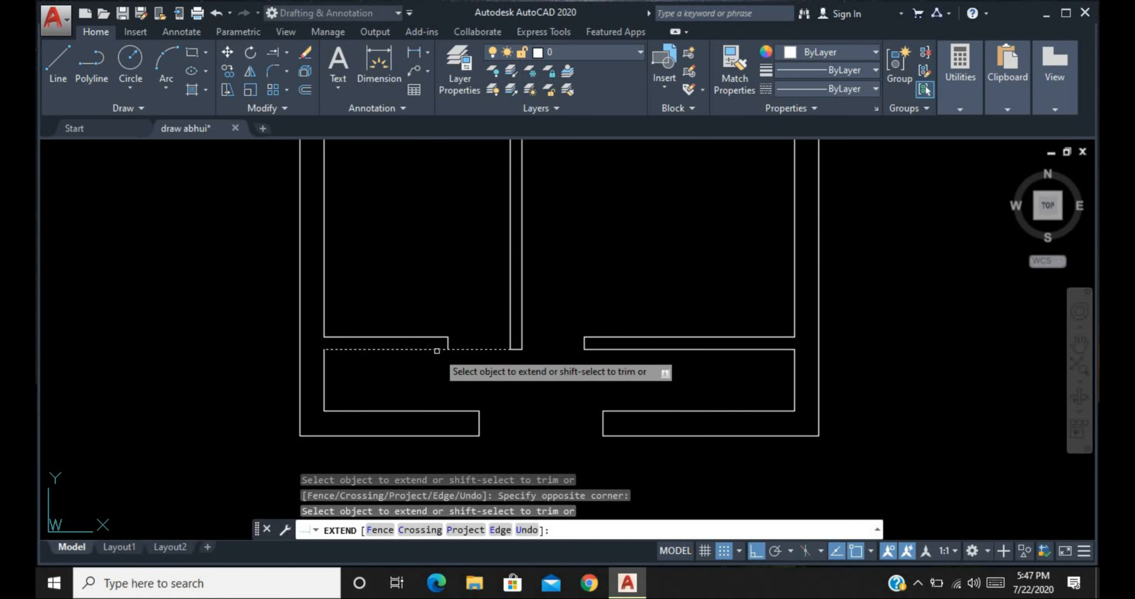
left_click(437, 350)
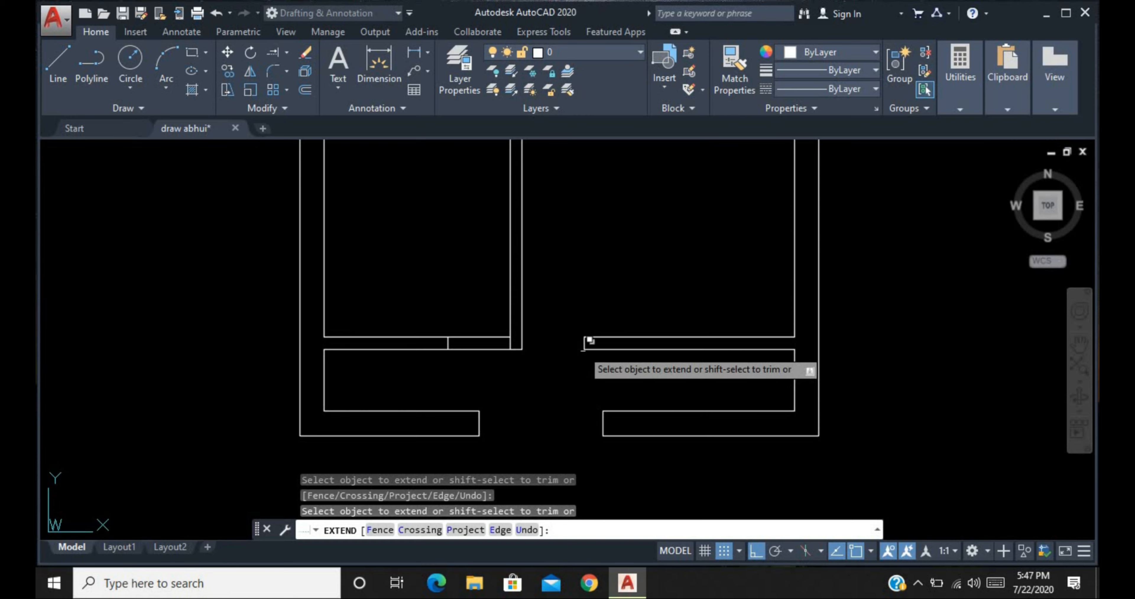
left_click(594, 350)
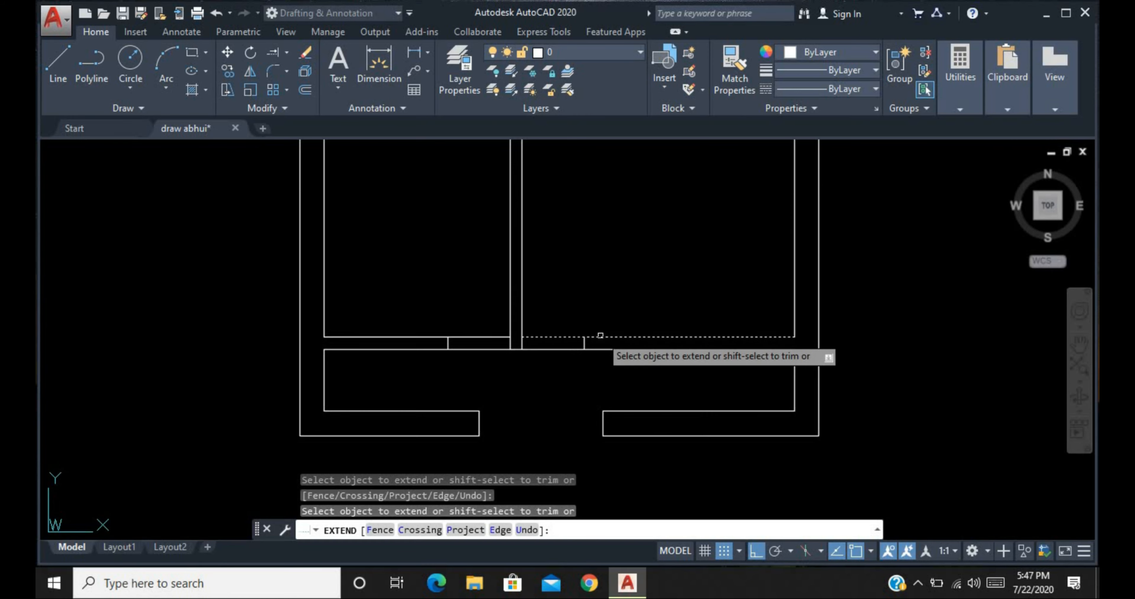
left_click(597, 337)
left_click(466, 412)
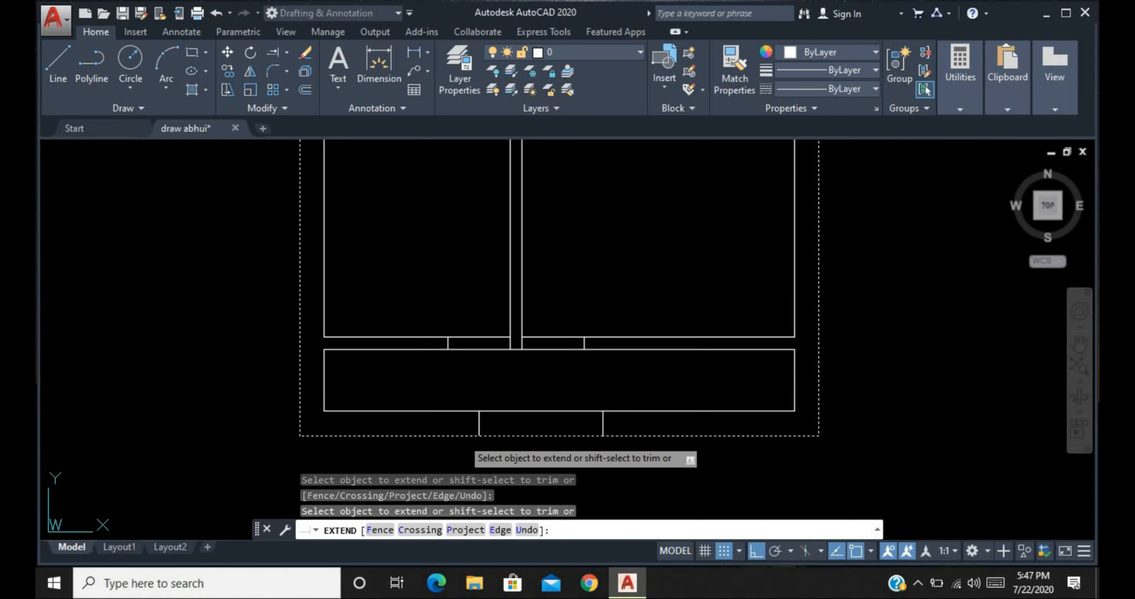
- Undo all the extensions on the floor plan and the grid, and leave Extend
key("ctrl+z")
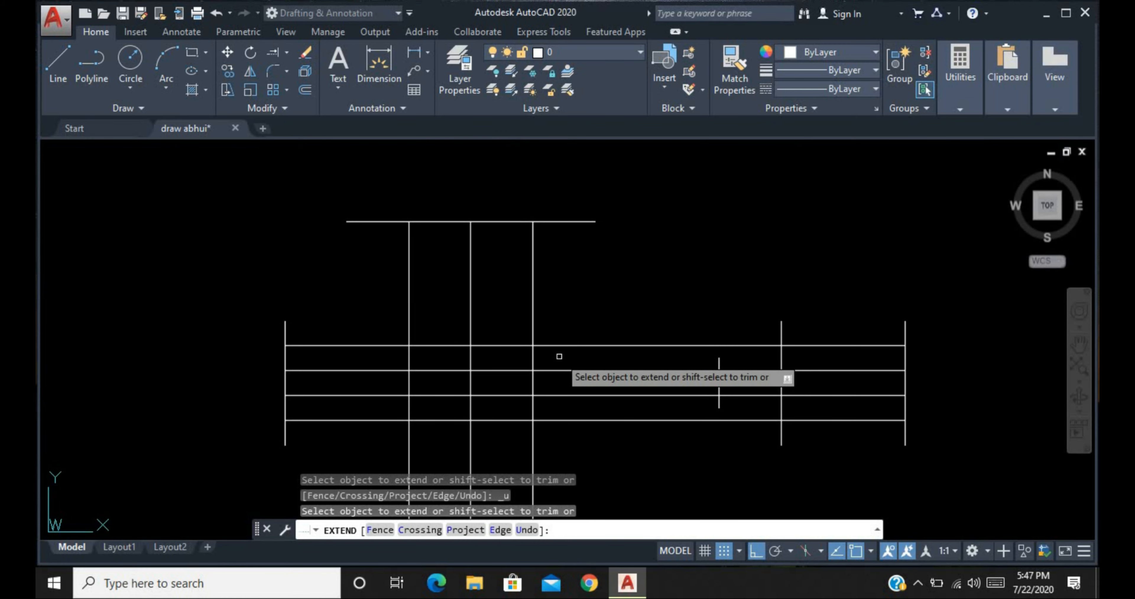
key("ctrl+z")
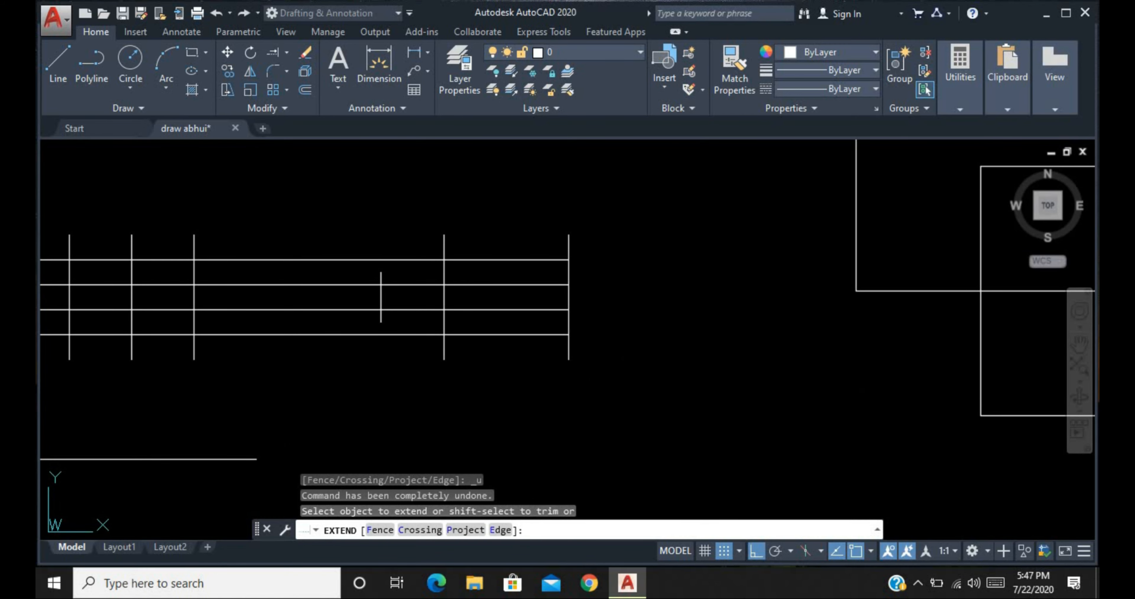
key("Escape")
key("ctrl+z")
key("ctrl+z")
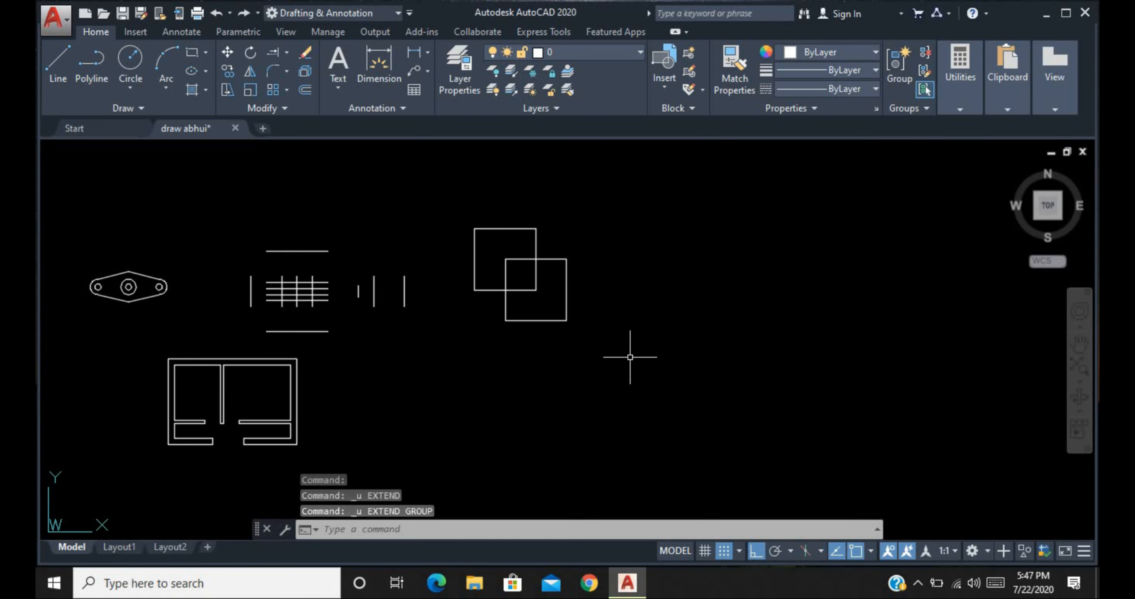
scroll(285, 284, "up", 6)
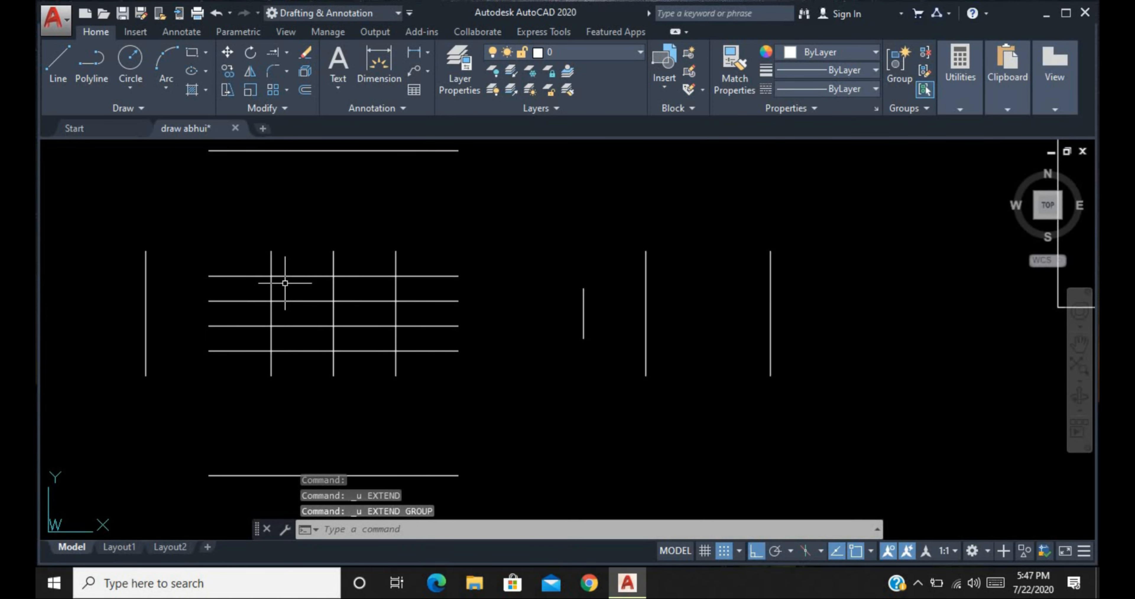
- Extend the grid's top and bottom horizontal lines to the nearest long vertical line on the right, using edge mode No extend
type("EX")
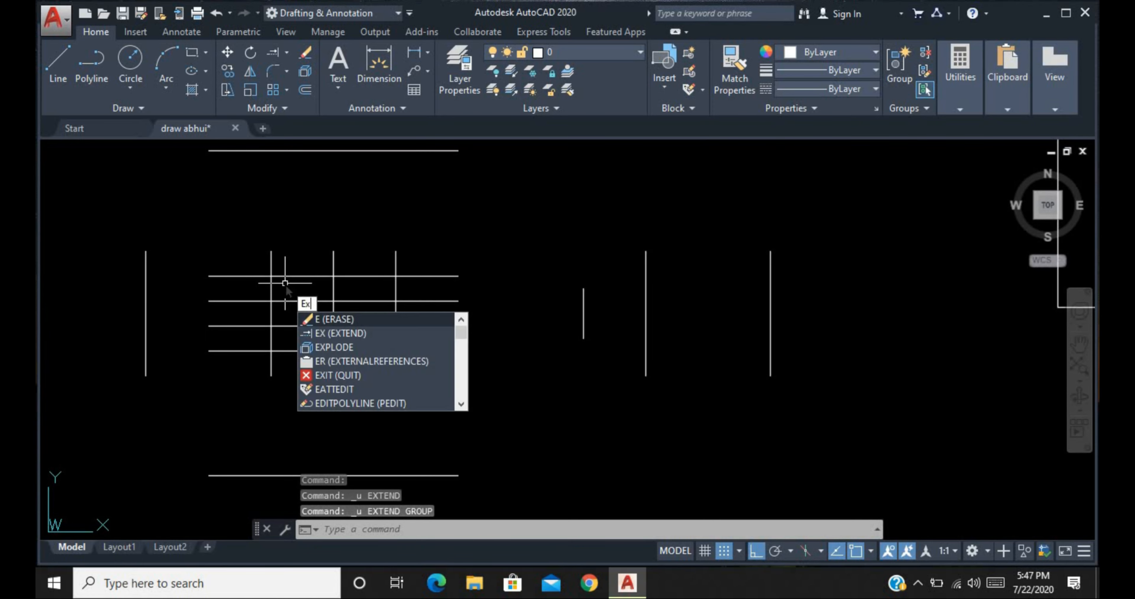
key("Return")
key("Return")
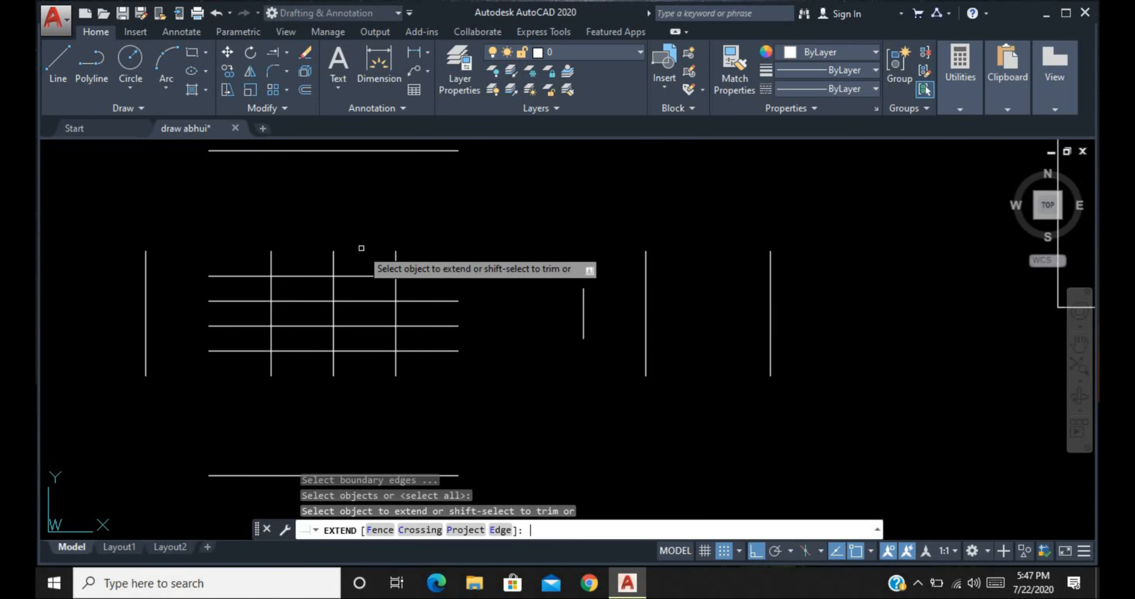
left_click(498, 530)
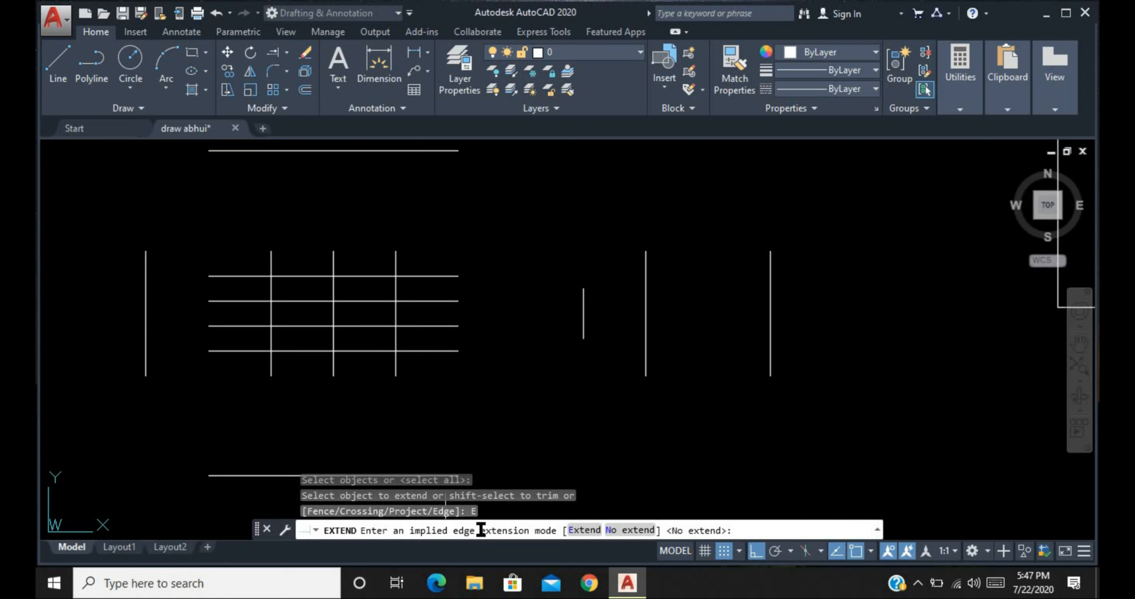
left_click(558, 529)
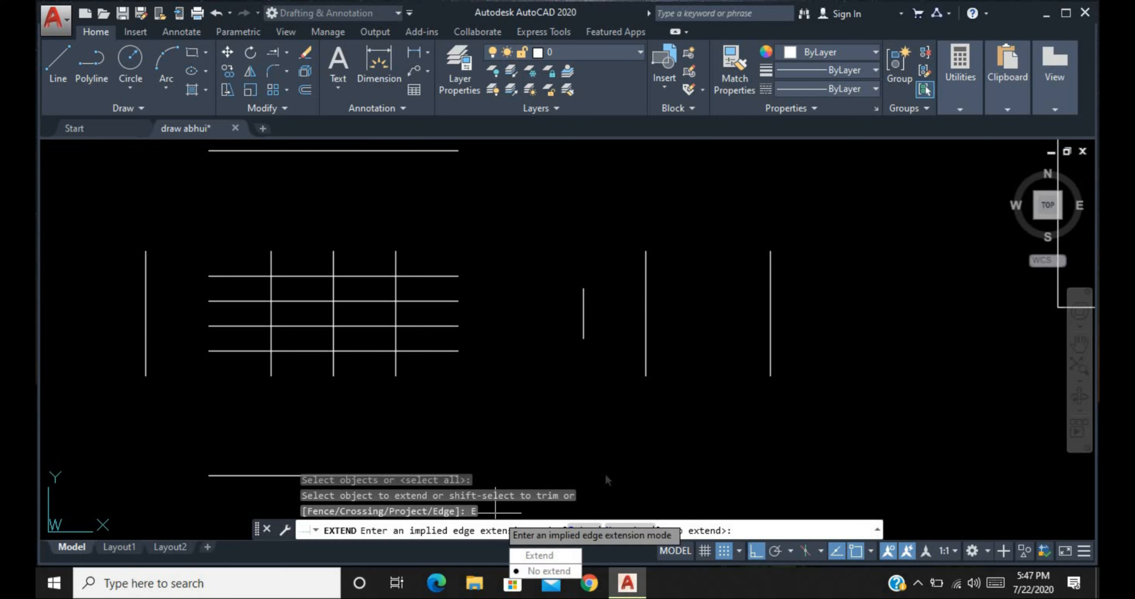
left_click(550, 571)
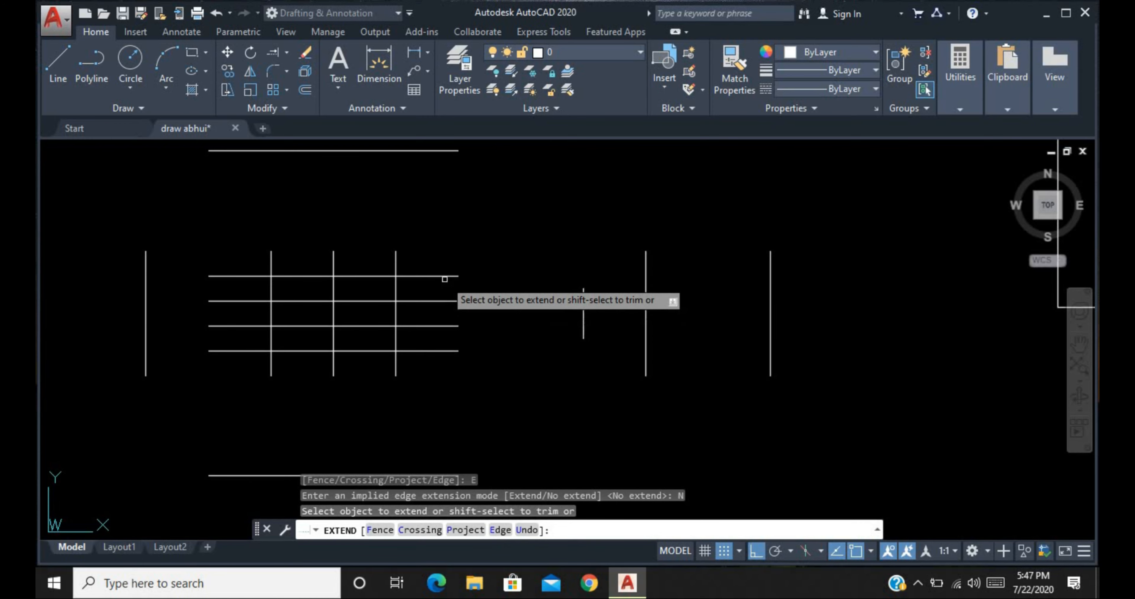
left_click(446, 277)
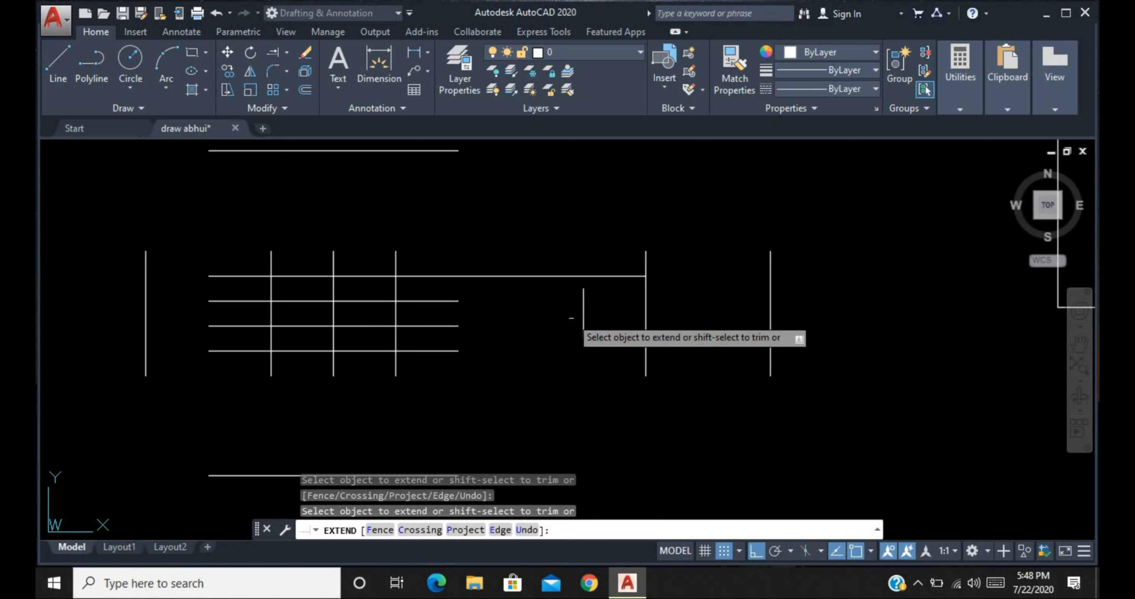
left_click(608, 273)
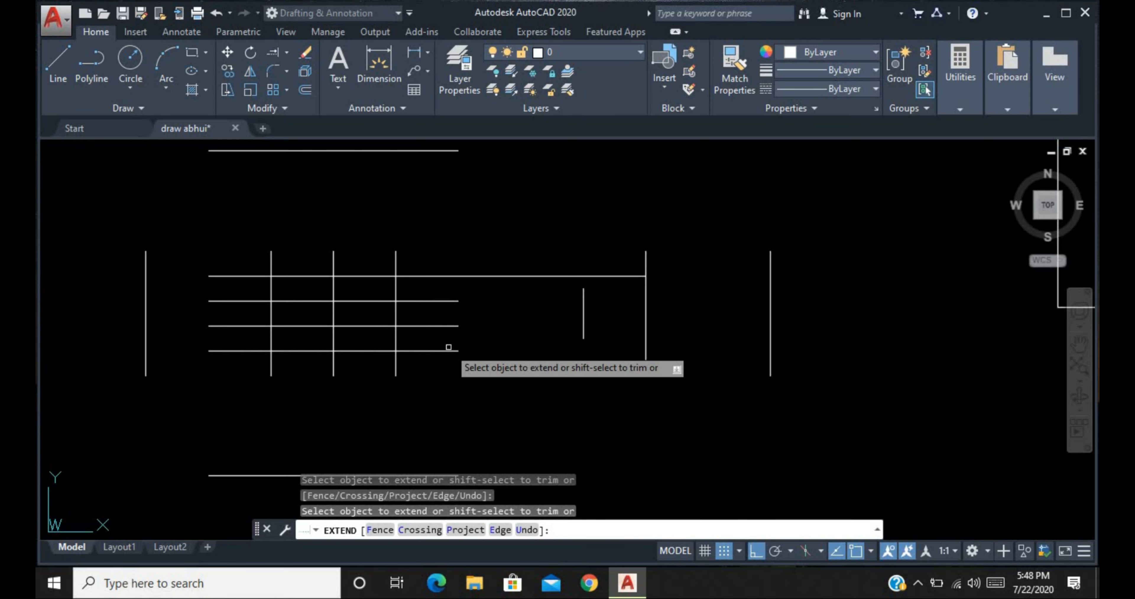
left_click(450, 351)
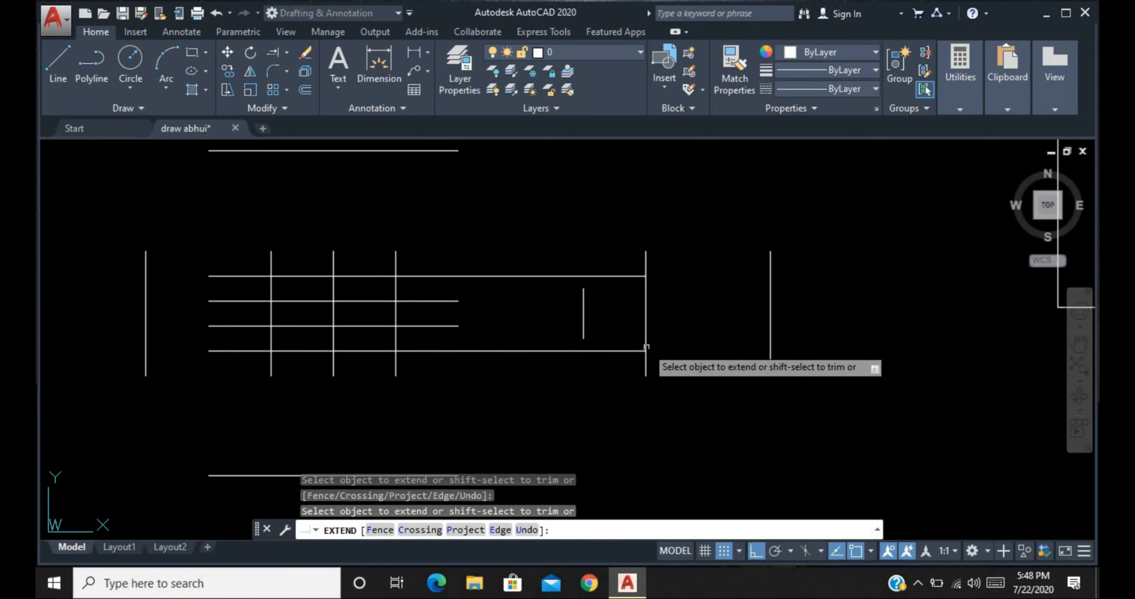
left_click(646, 347)
key("Escape")
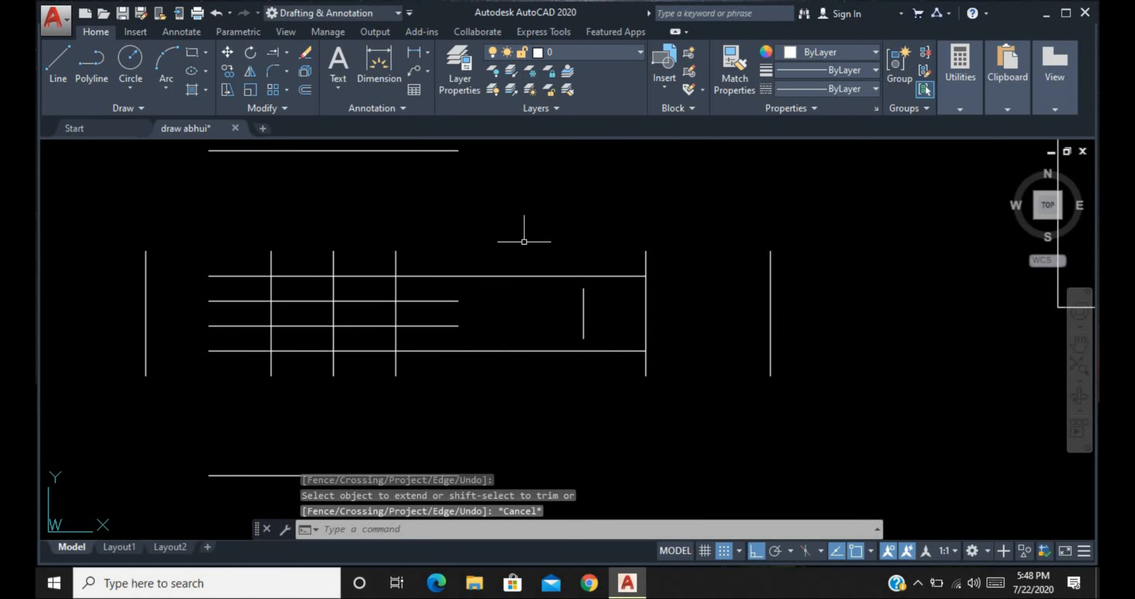
- Highlight the two extended grid lines with a crossing selection, and undo their extension
left_click(534, 226)
left_click(534, 385)
left_click(548, 229)
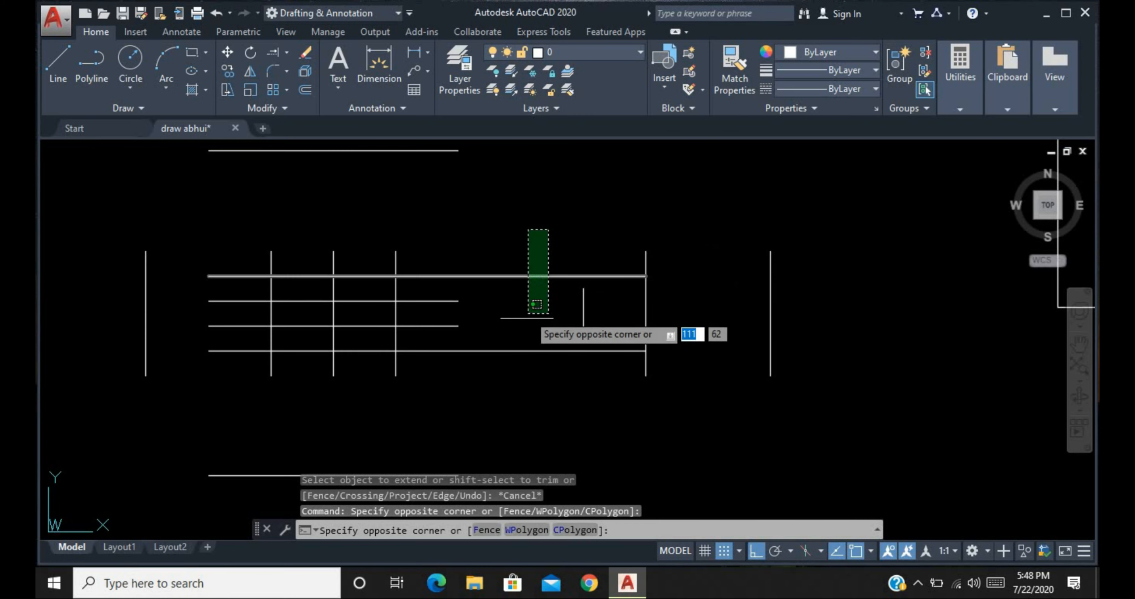
left_click(515, 396)
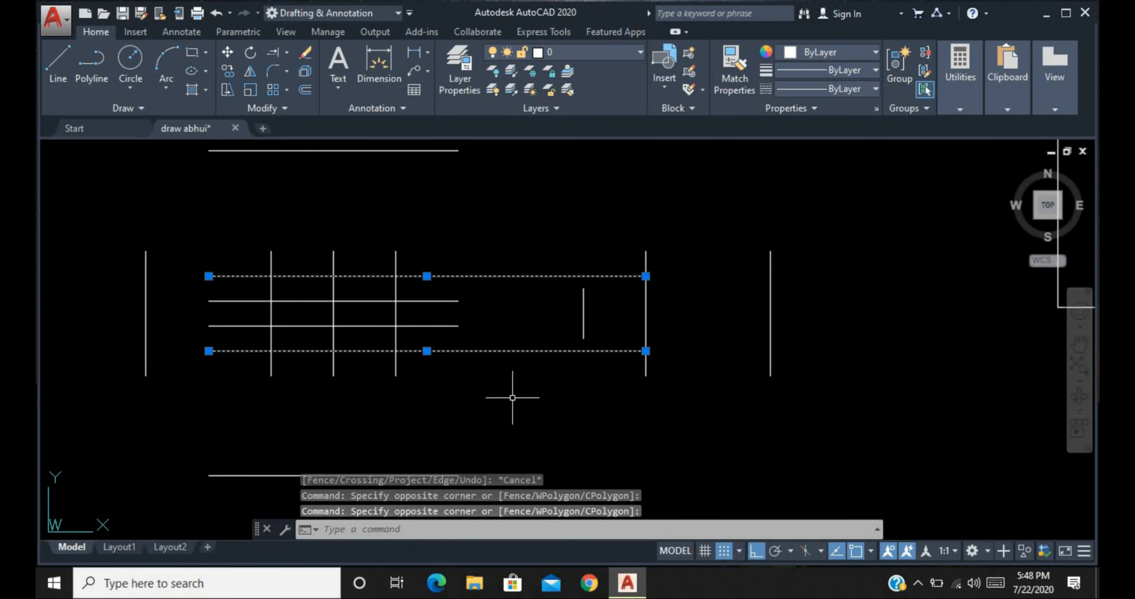
key("Escape")
key("ctrl+z")
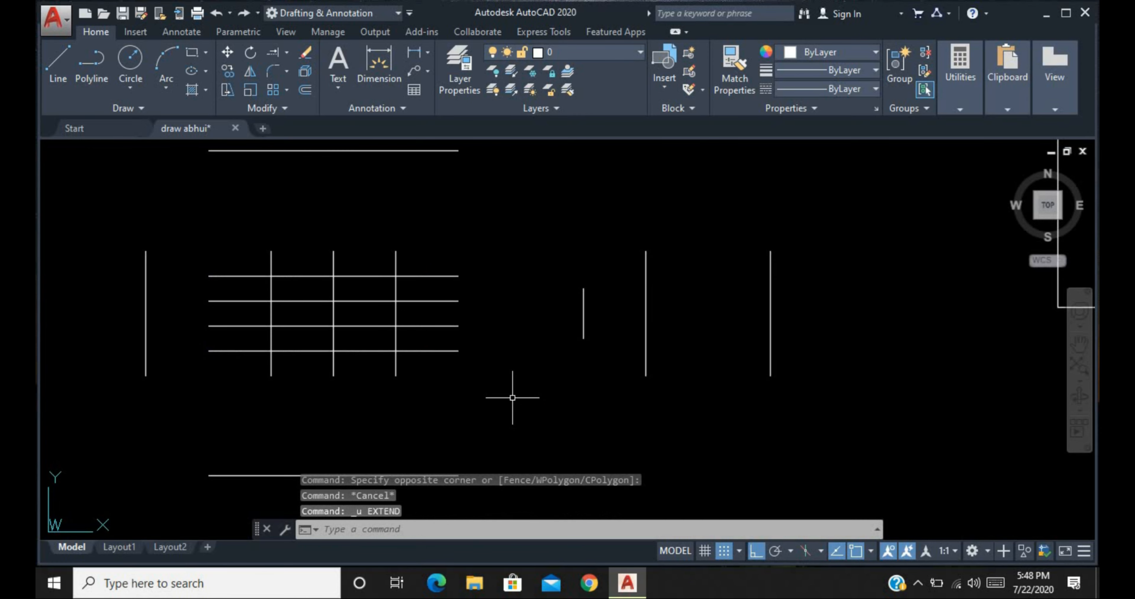
- Restart Extend with edge mode Extend and extend the grid's top and bottom horizontal lines to the short vertical line's implied edge
type("ex")
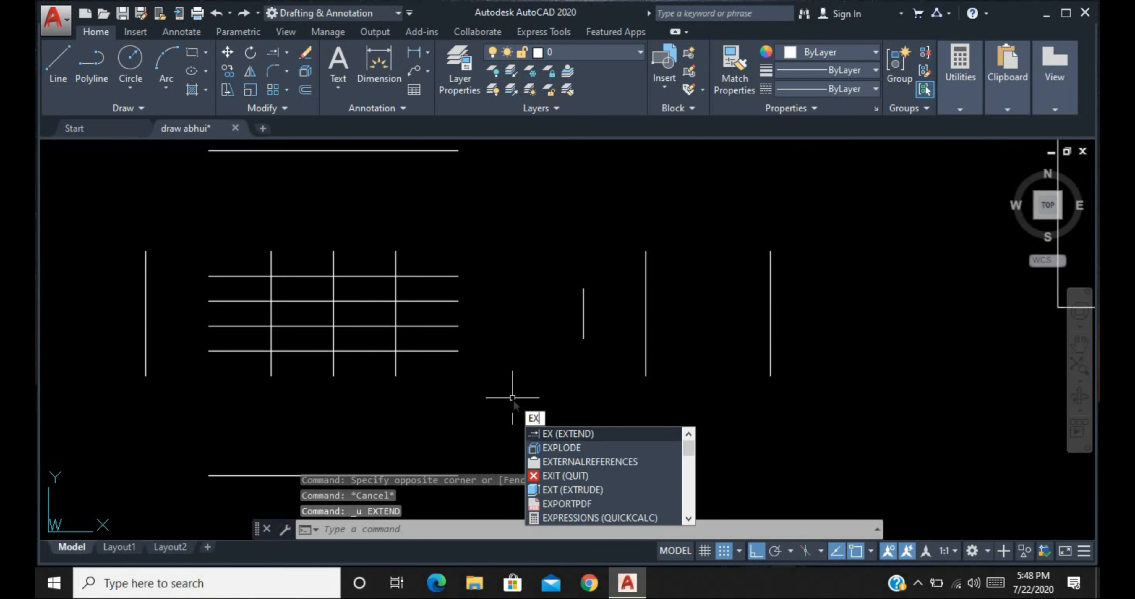
key("Return")
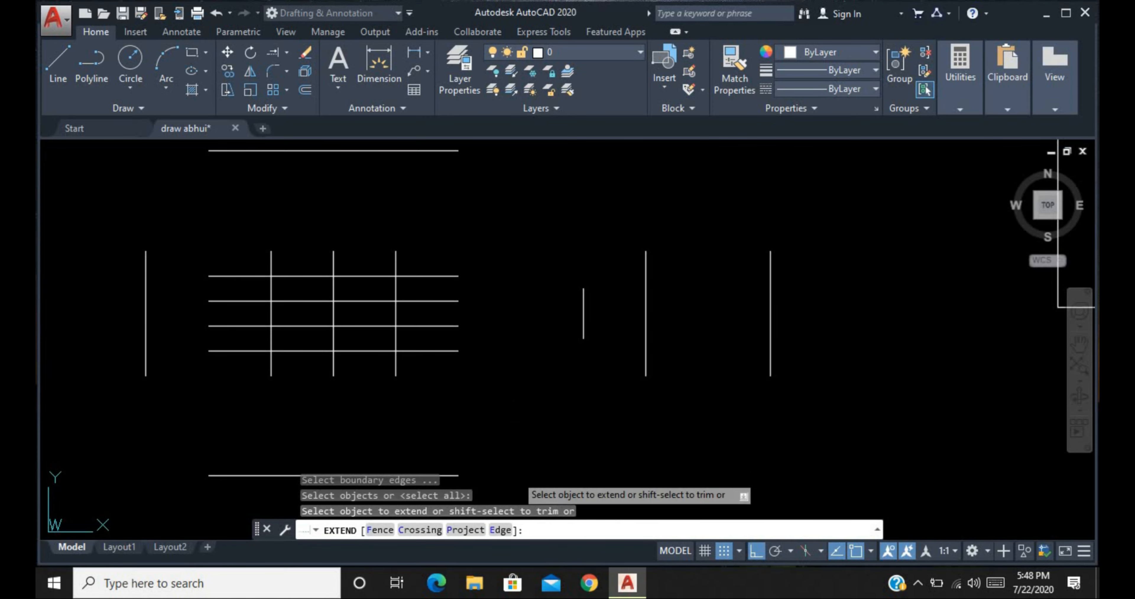
left_click(507, 531)
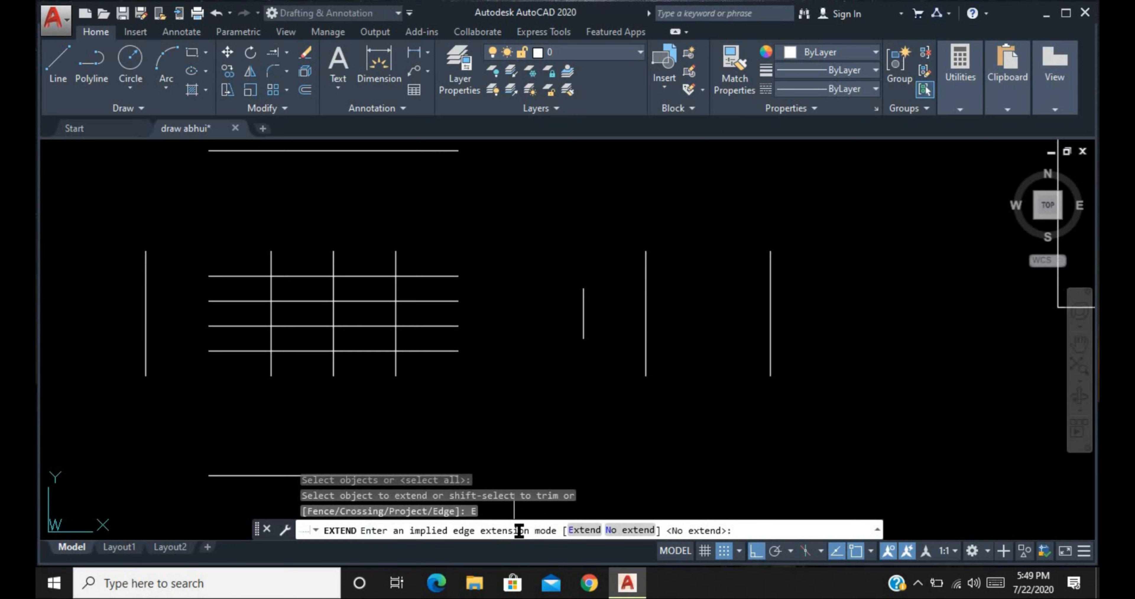
left_click(576, 531)
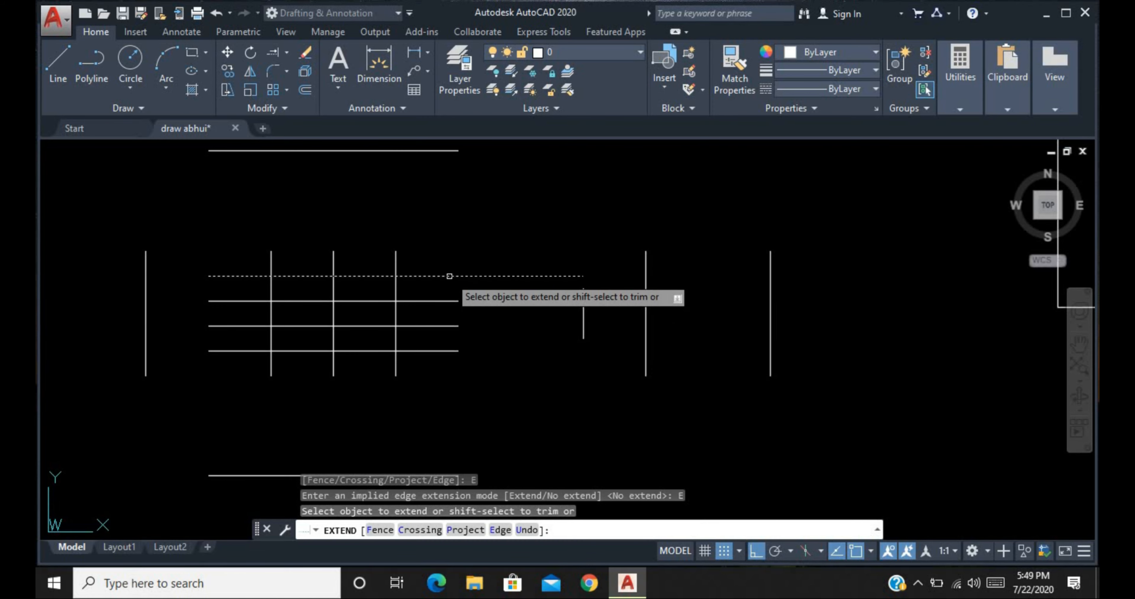
left_click(449, 276)
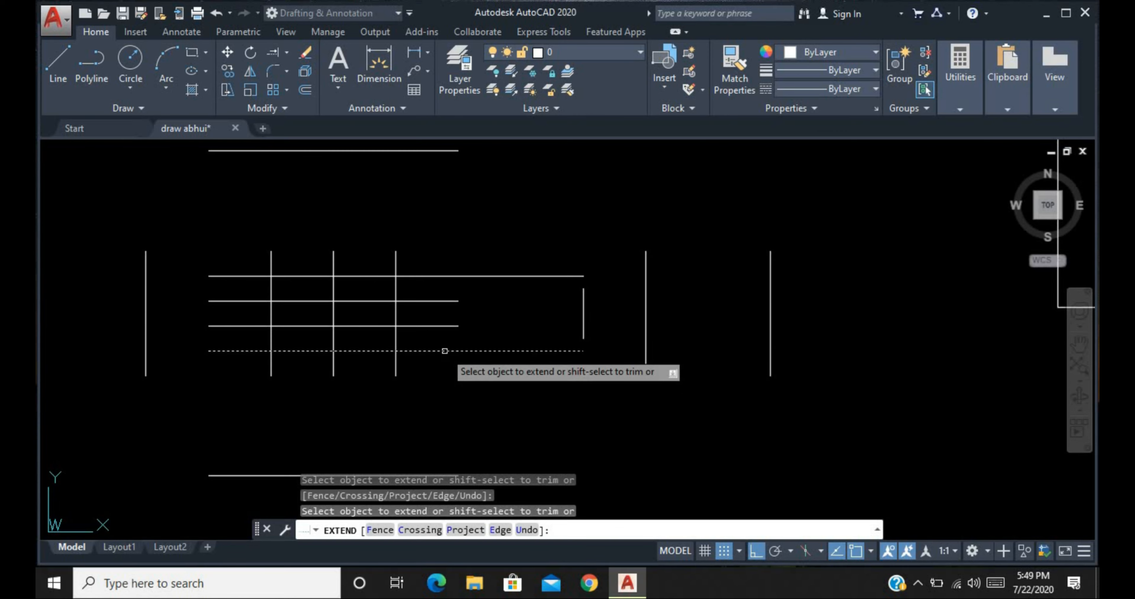
left_click(444, 351)
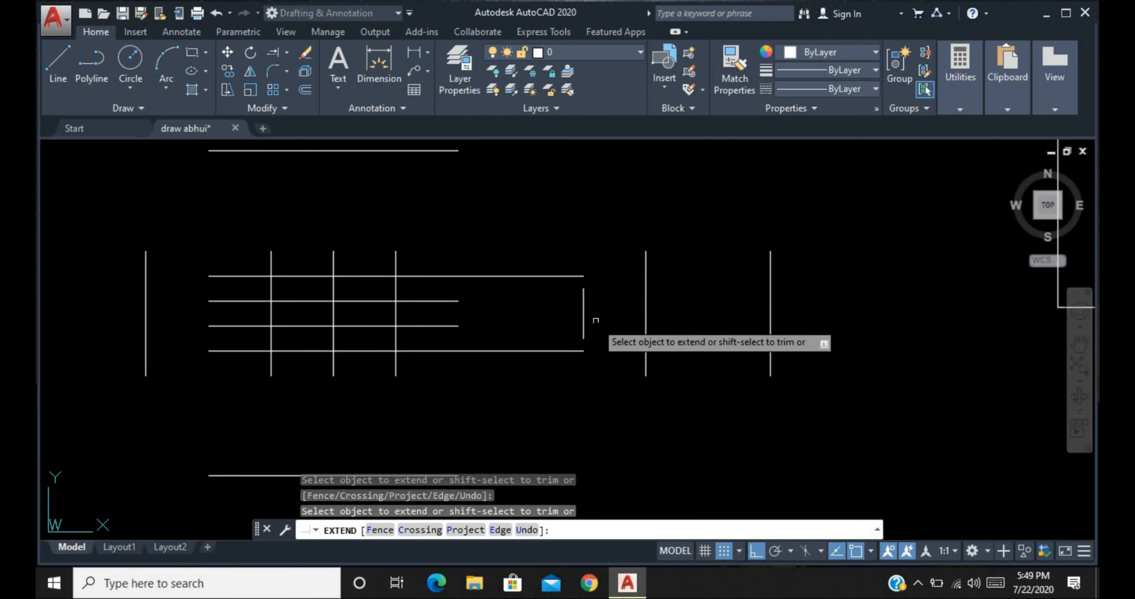
- Leave Extend and undo the extension of both lines to the short vertical line's implied edge
left_click(598, 291)
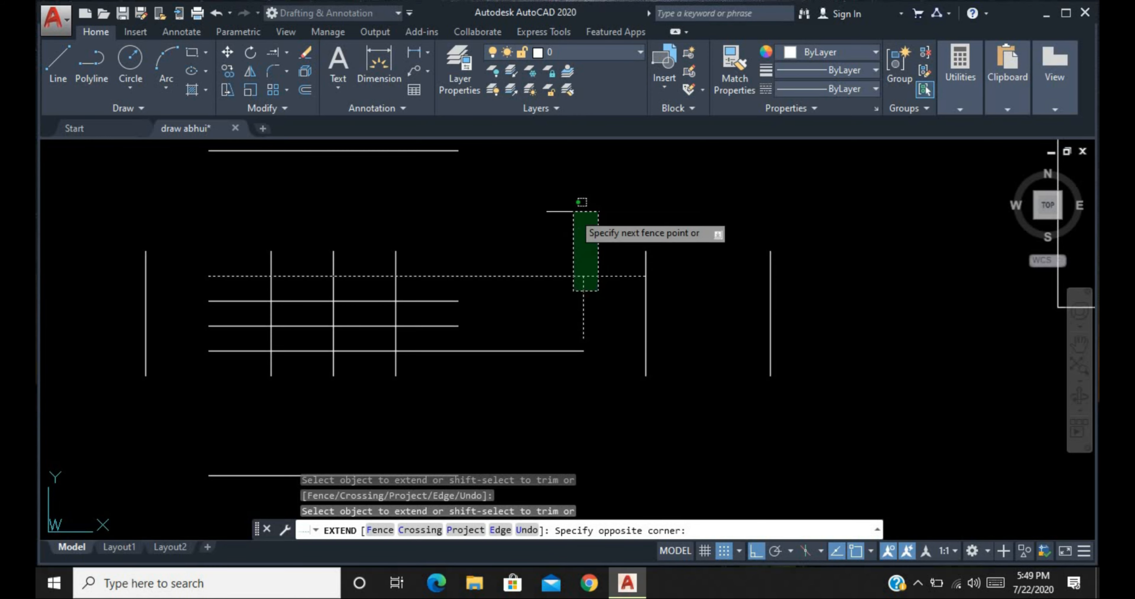
left_click(608, 317)
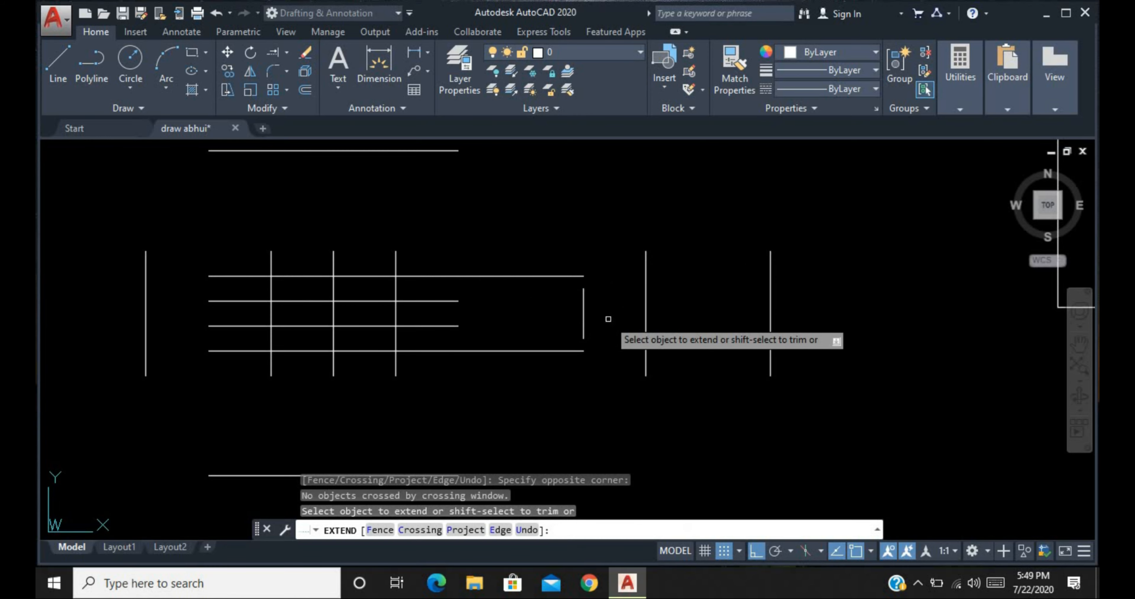
key("Escape")
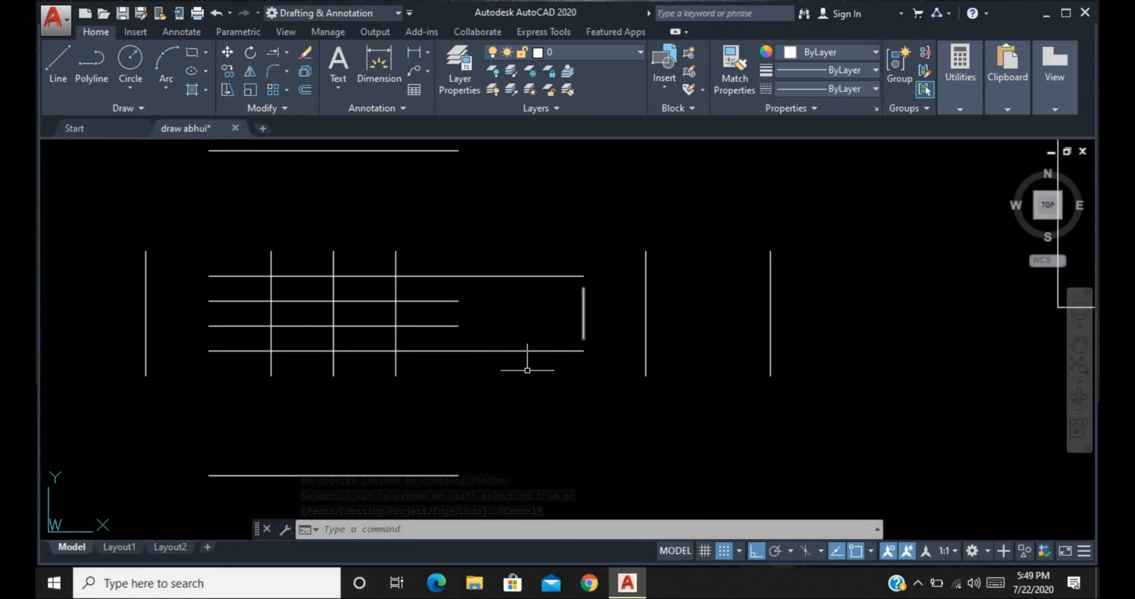
key("ctrl+z")
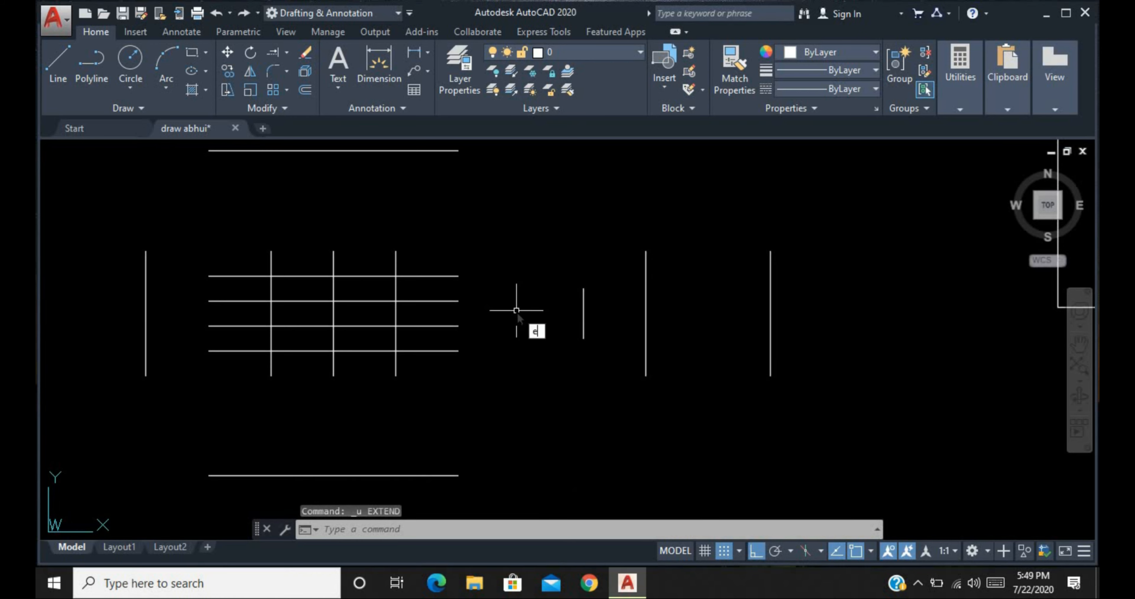
- Extend only the grid's bottom horizontal line to the short vertical line's implied edge, using edge mode Extend
type("x")
key("Return")
key("Return")
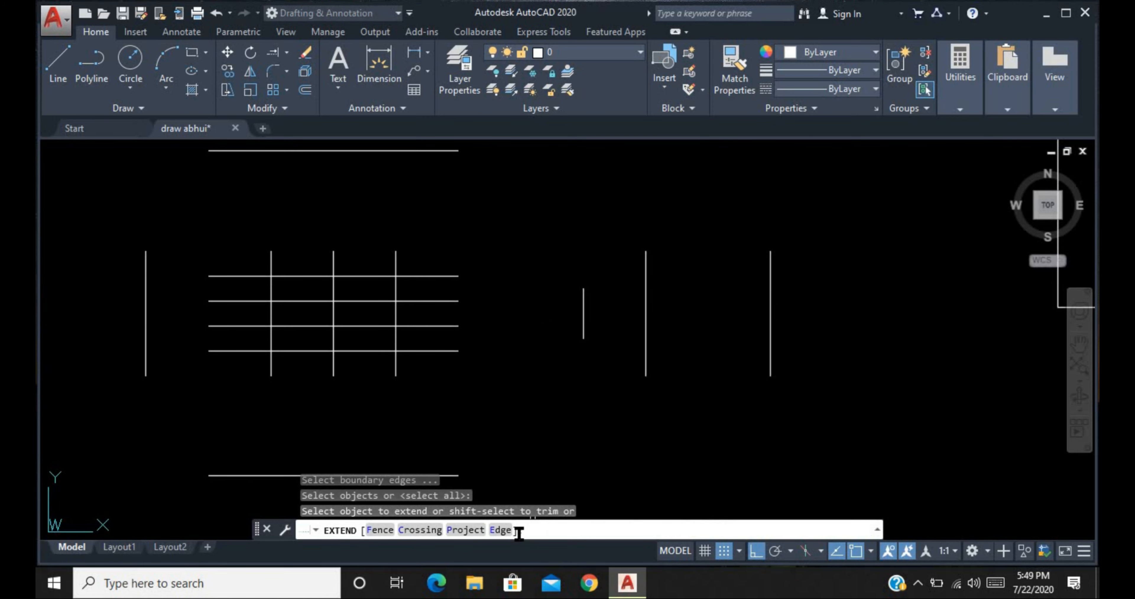
left_click(498, 529)
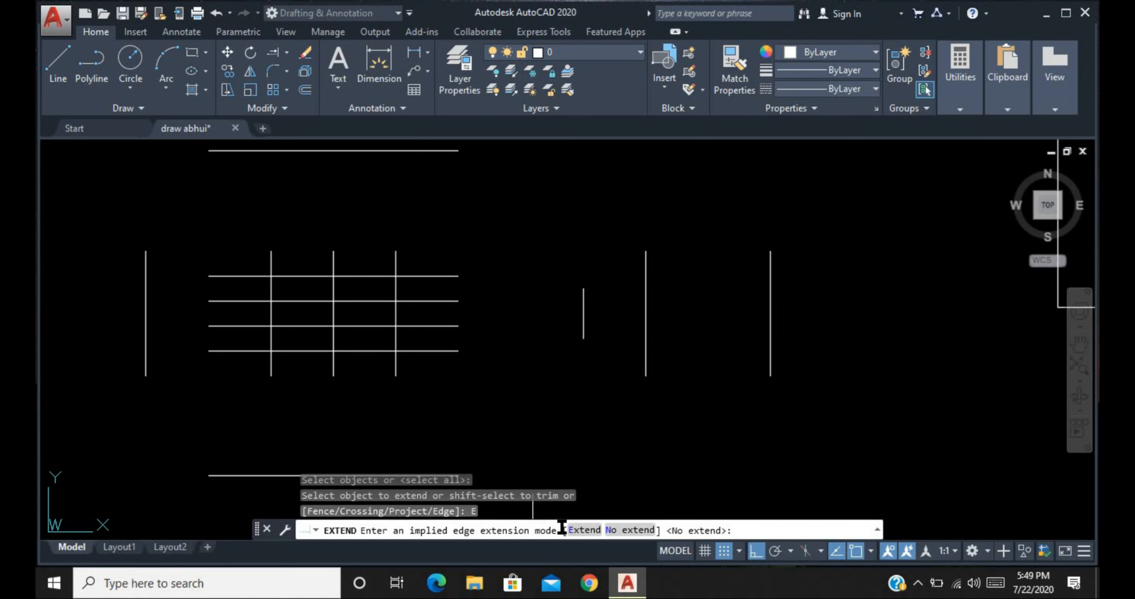
left_click(583, 530)
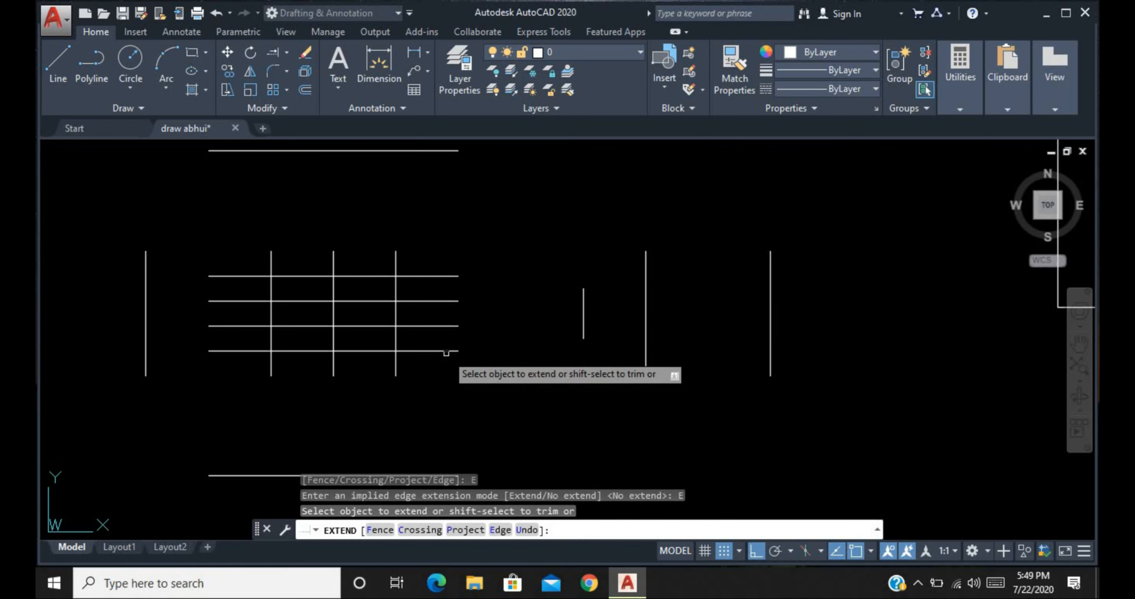
left_click(446, 352)
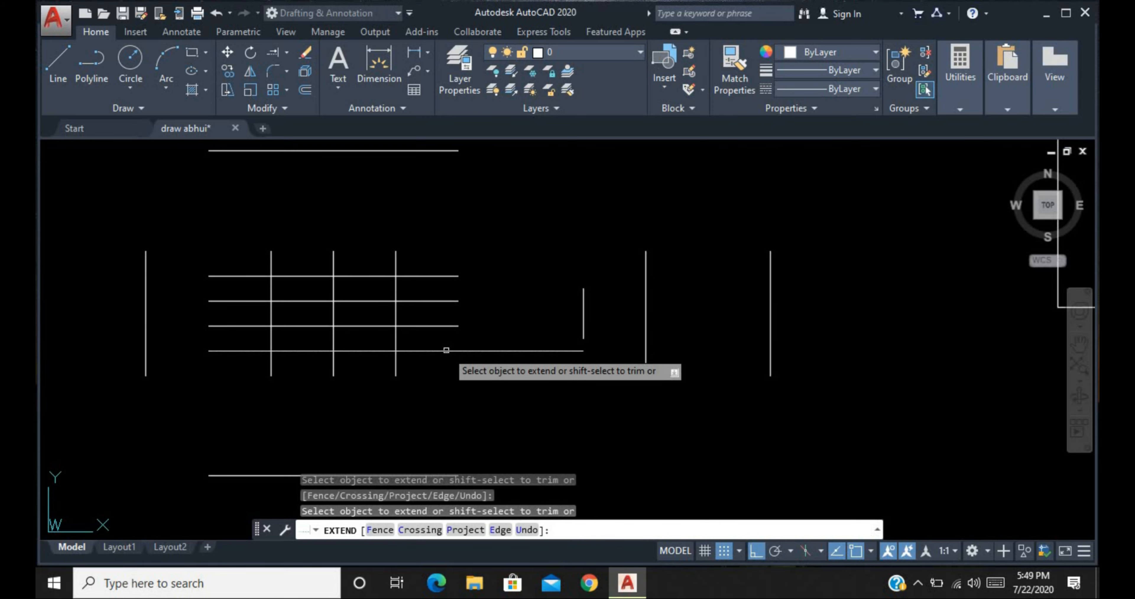
key("Escape")
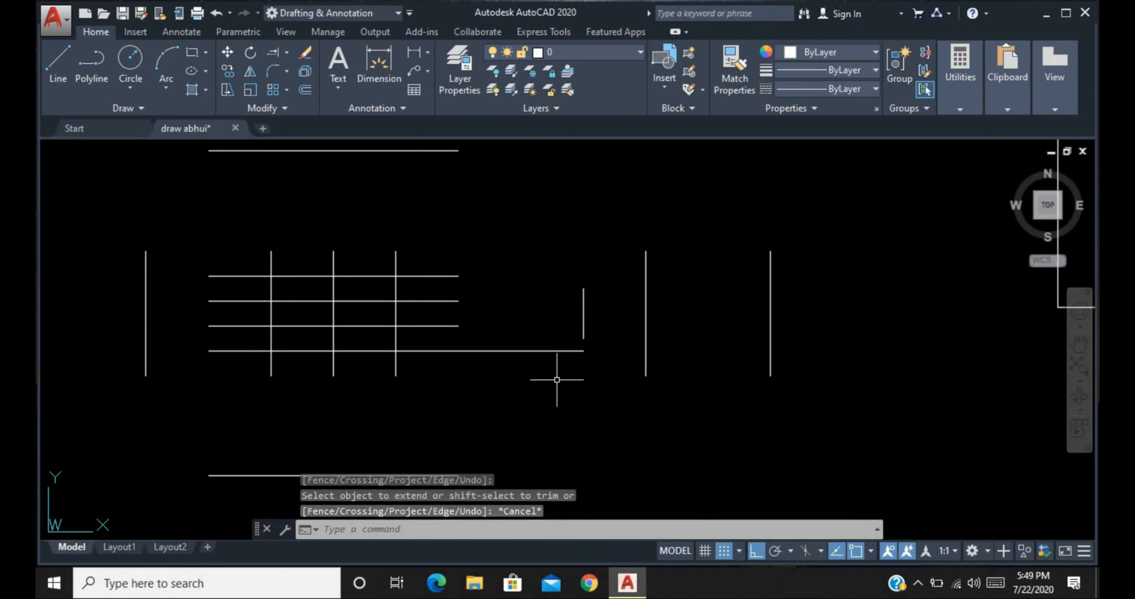
- Repeat Extend with edge mode No extend and extend the grid's top horizontal line to the nearest long vertical line on the right
key("Return")
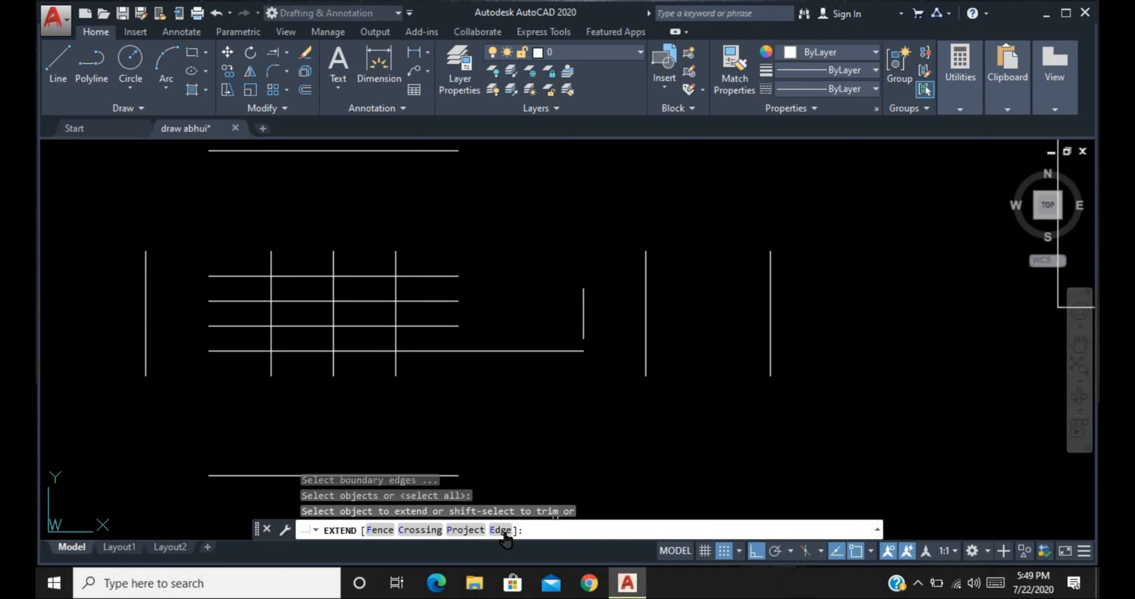
left_click(501, 529)
left_click(630, 530)
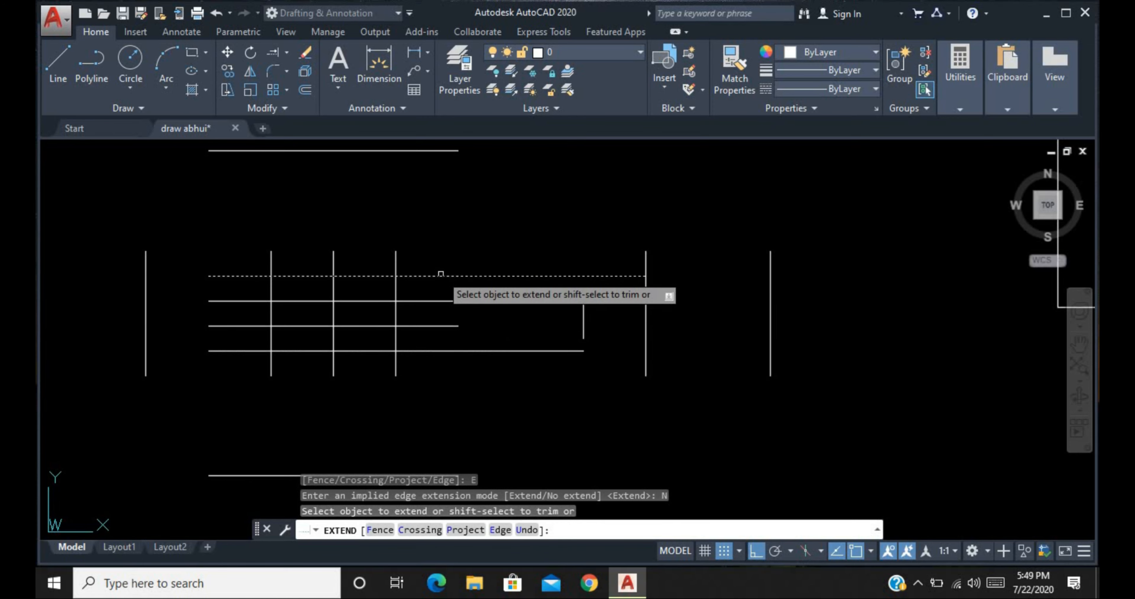
left_click(441, 277)
key("Escape")
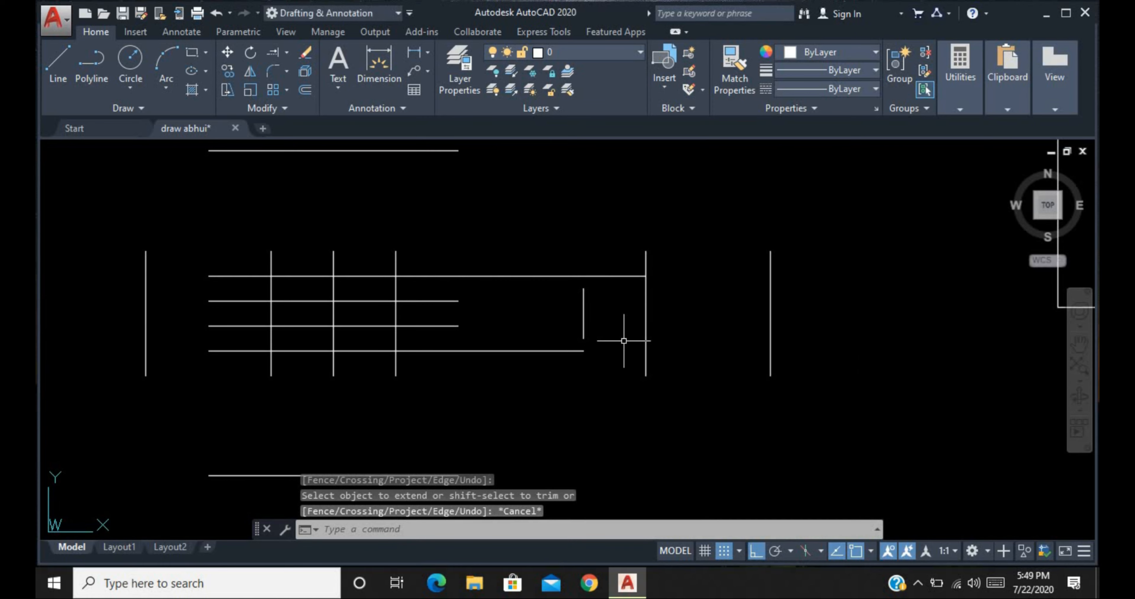
- Highlight the short vertical line and the extended bottom grid line to compare their ends, and clear the selection
mouse_move(589, 335)
left_mouse_down()
mouse_move(512, 333)
mouse_move(524, 378)
mouse_move(588, 361)
mouse_move(590, 338)
left_mouse_up()
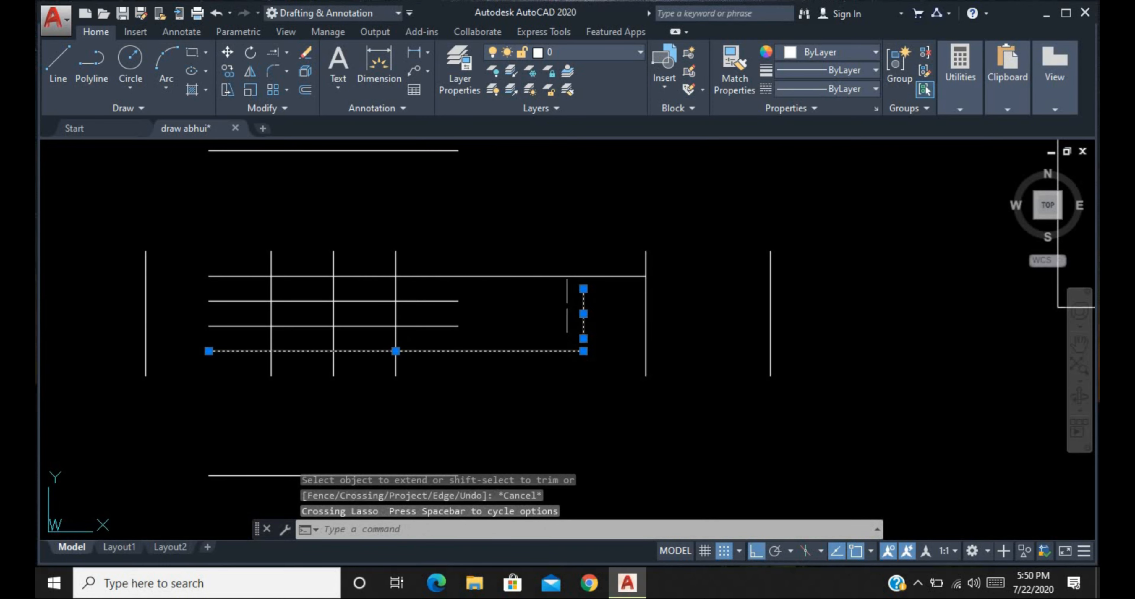
key("Escape")
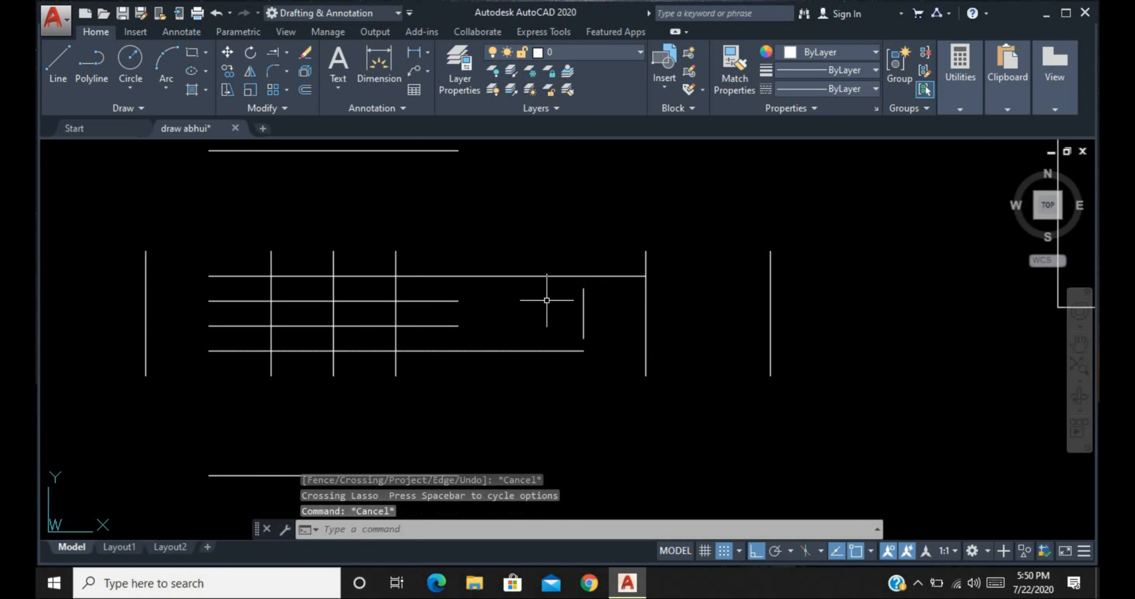
mouse_move(551, 264)
left_mouse_down()
mouse_move(507, 318)
mouse_move(588, 296)
mouse_move(597, 271)
mouse_move(583, 255)
left_mouse_up()
key("Escape")
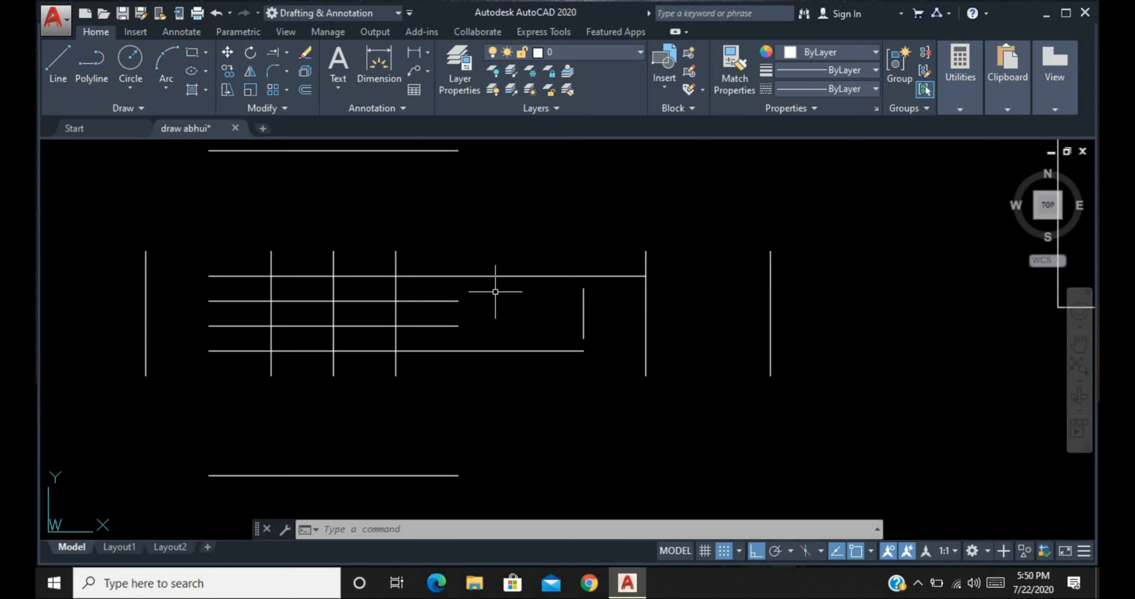
- Extend the grid's two middle horizontal lines to the farthest long vertical line on the right, chosen as the boundary edge
type("x")
key("Return")
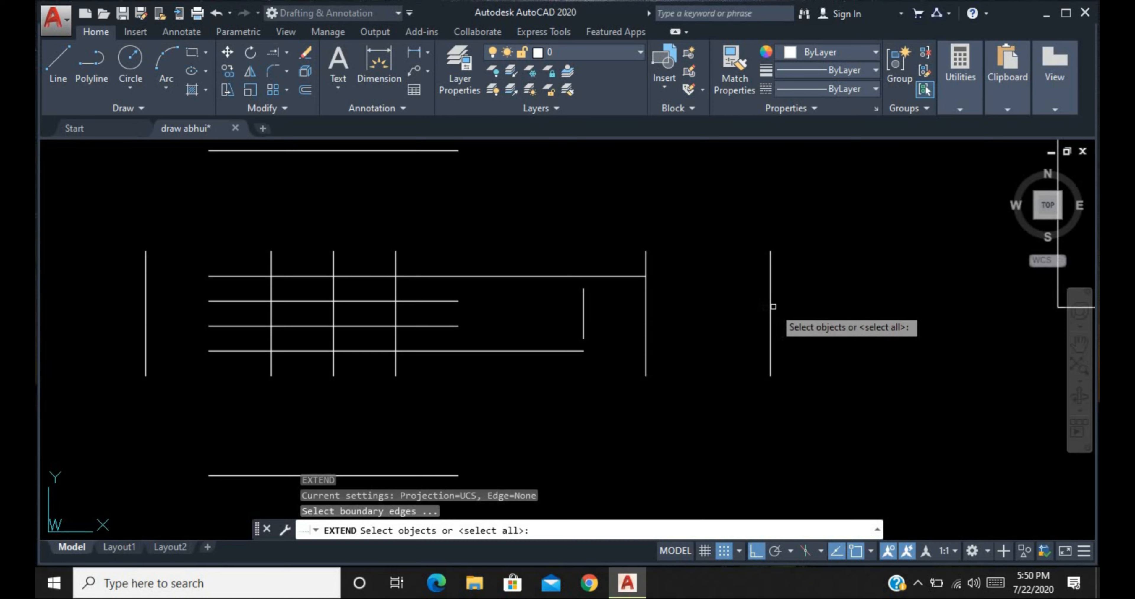
left_click(773, 305)
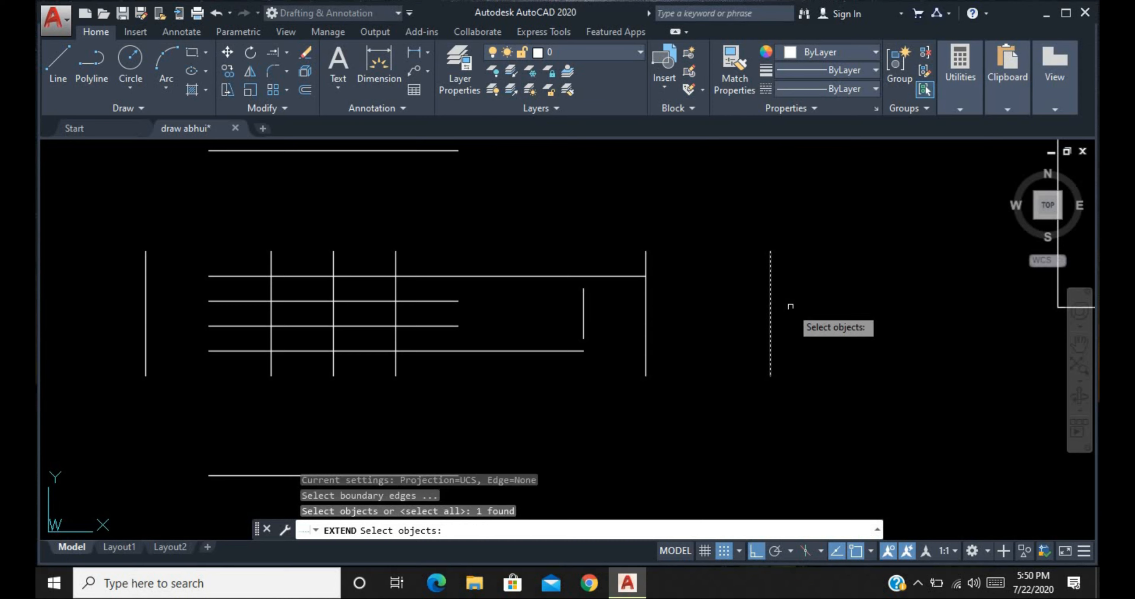
key("Return")
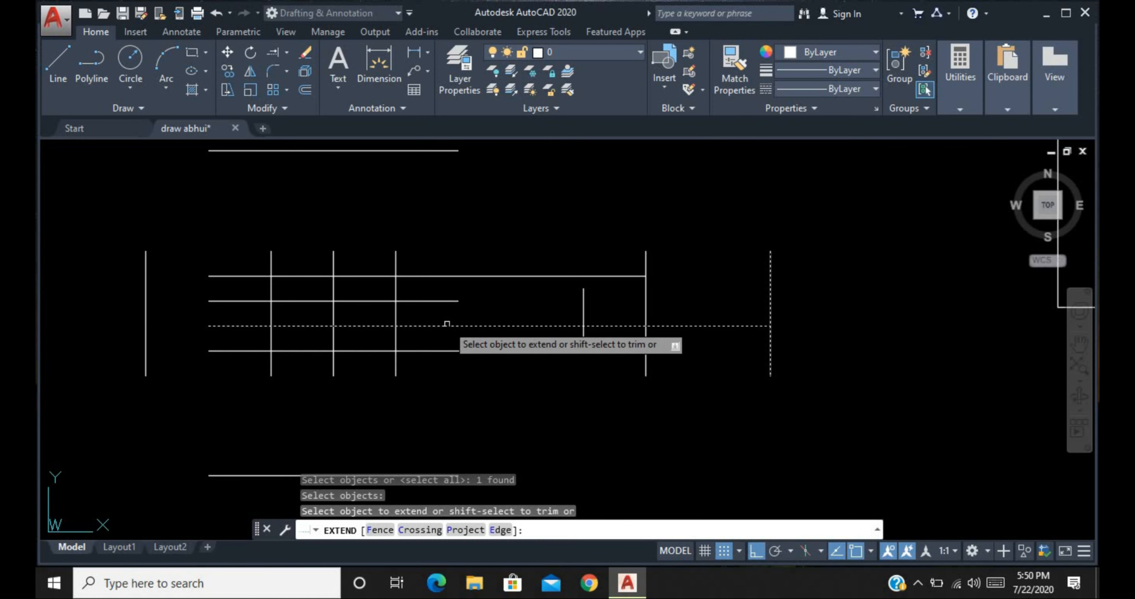
left_click(447, 325)
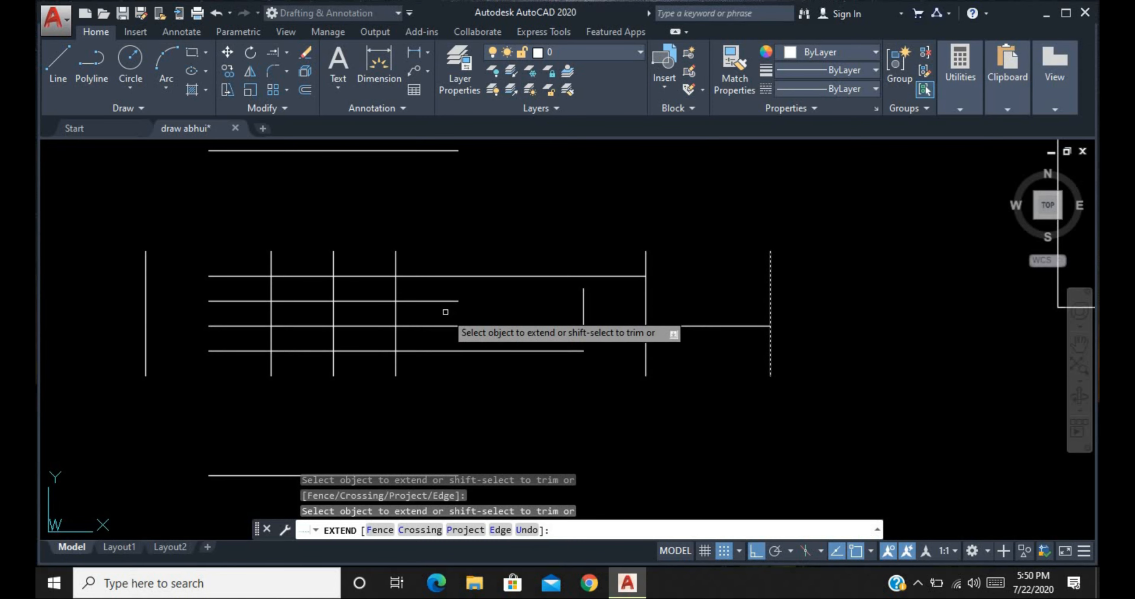
left_click(452, 301)
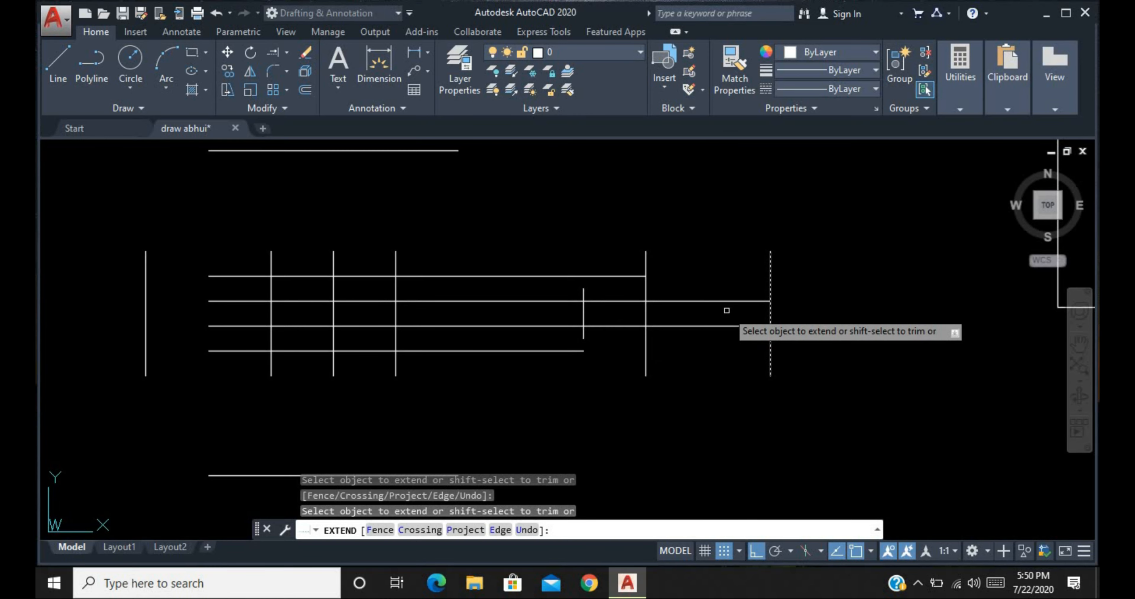
- Undo the extension of the grid's second horizontal line from the top and leave Extend
scroll(728, 251, "down", 6)
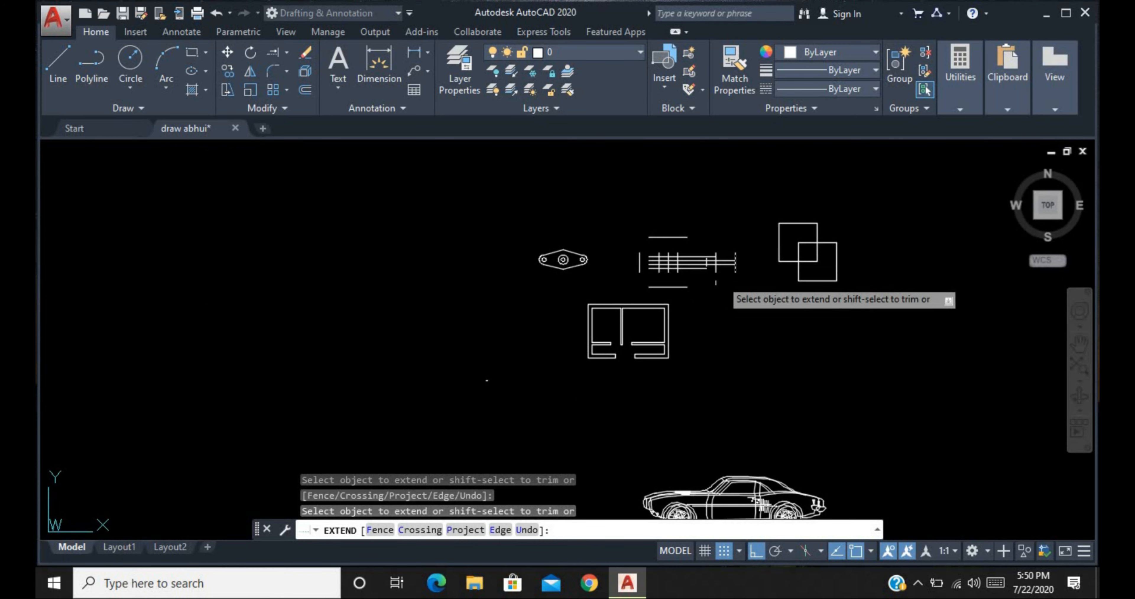
scroll(630, 356, "up", 10)
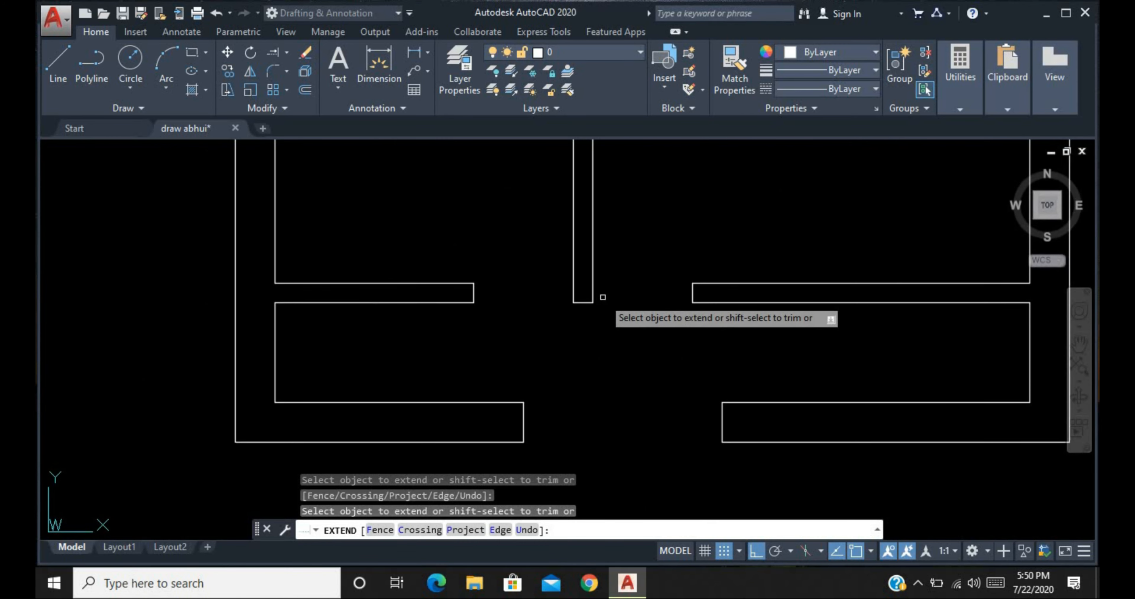
key("ctrl+z")
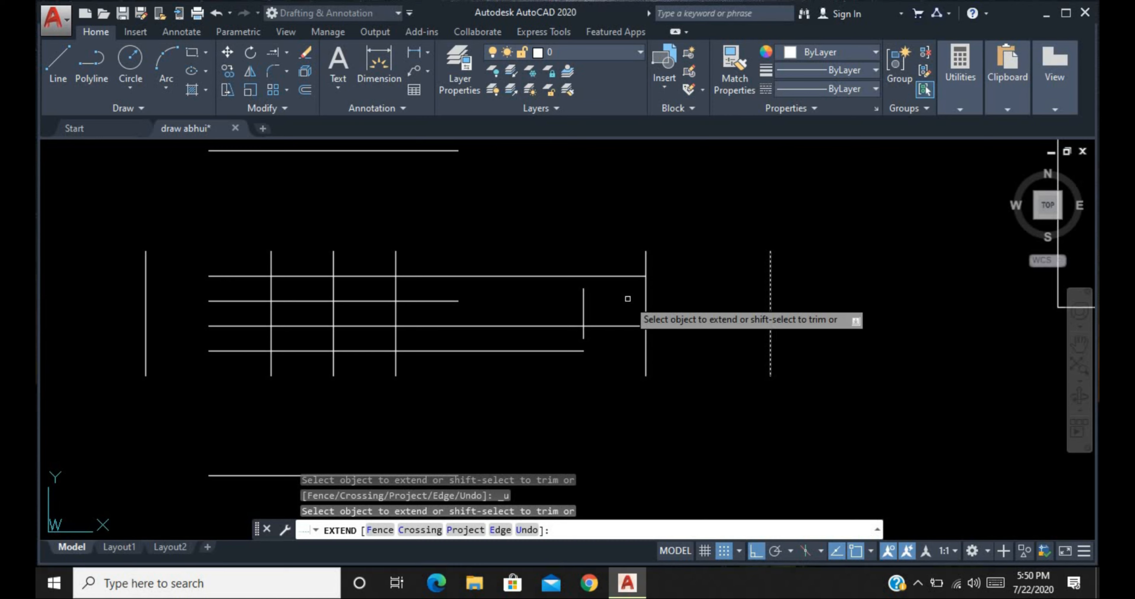
left_click(630, 327)
key("Escape")
- In the floor plan, extend the upper line of the left interior wall stub to the right line of the vertical partition wall
type("e")
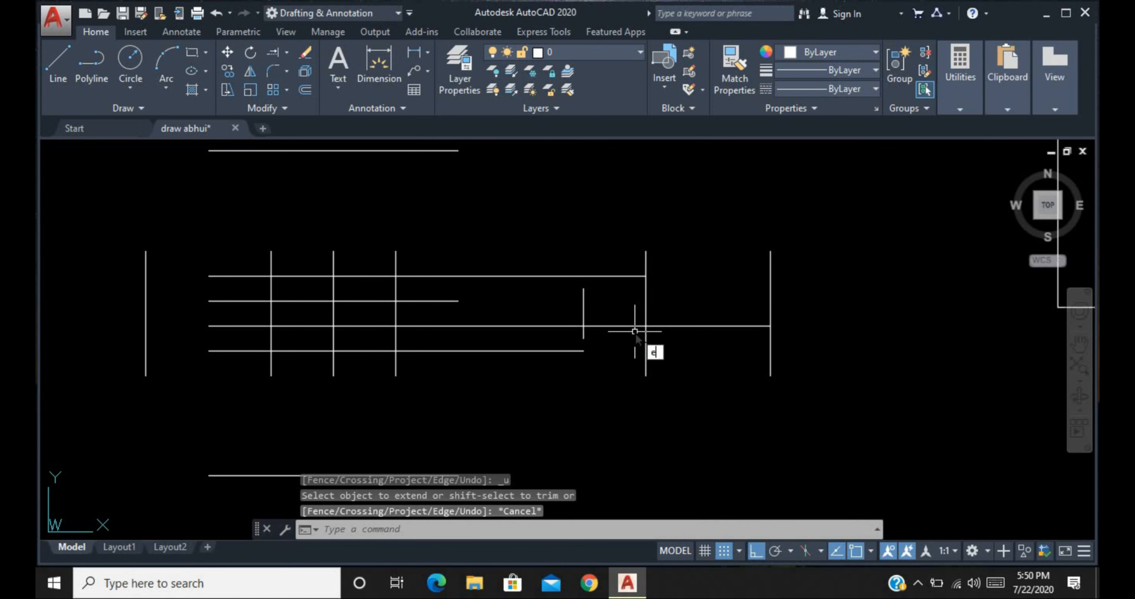
type("x")
key("Return")
scroll(635, 331, "down", 4)
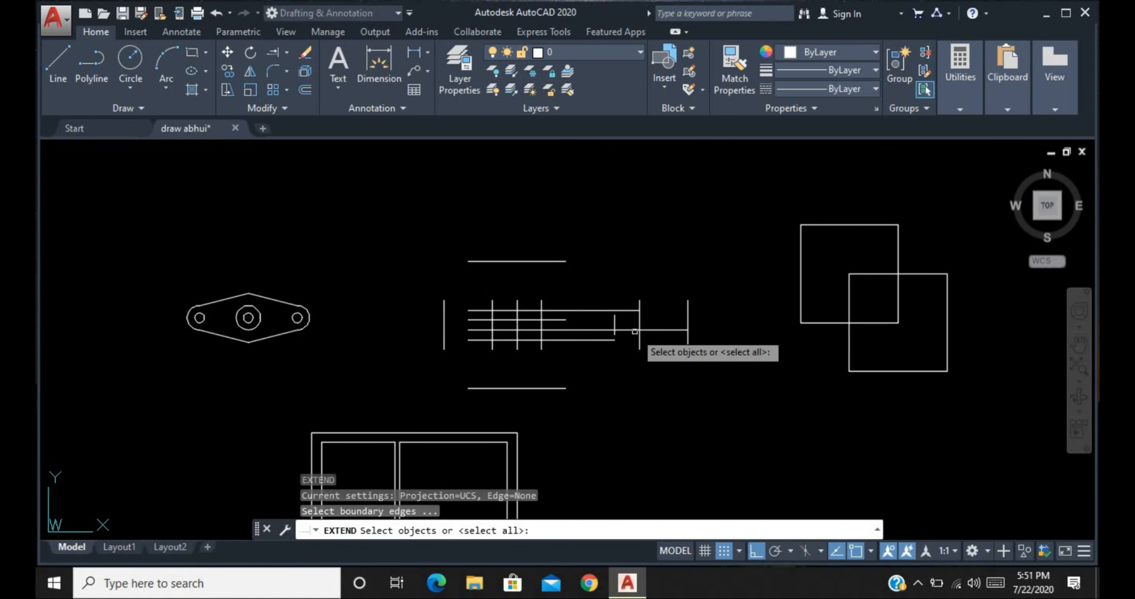
scroll(639, 324, "down", 4)
scroll(557, 436, "up", 2)
scroll(653, 480, "down", 4)
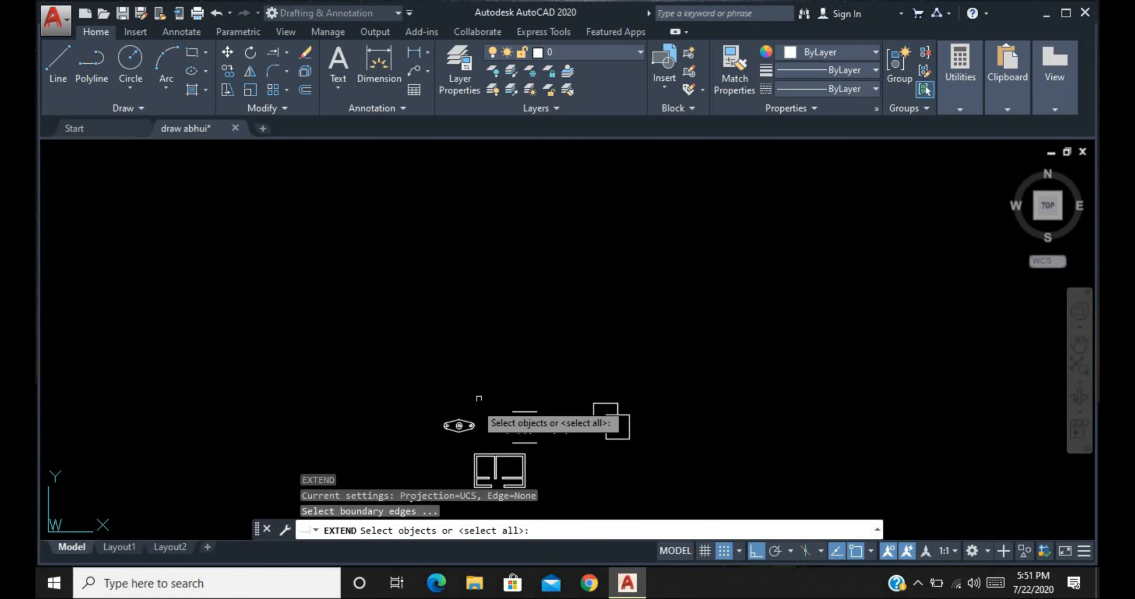
scroll(540, 375, "down", 3)
scroll(525, 409, "up", 5)
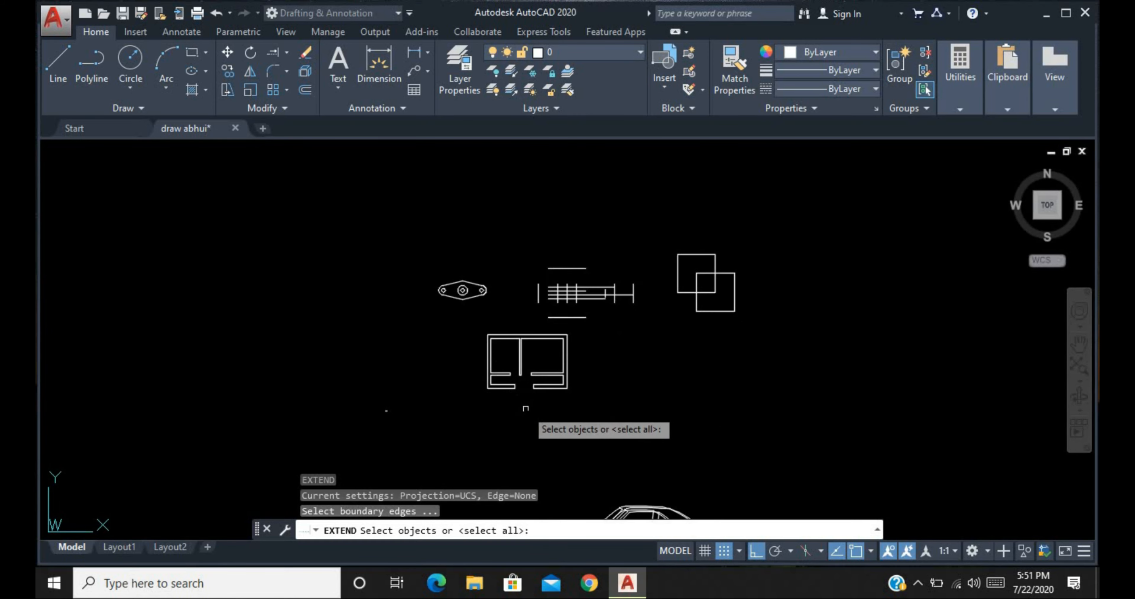
scroll(525, 353, "up", 1)
scroll(527, 366, "down", 5)
scroll(527, 366, "up", 8)
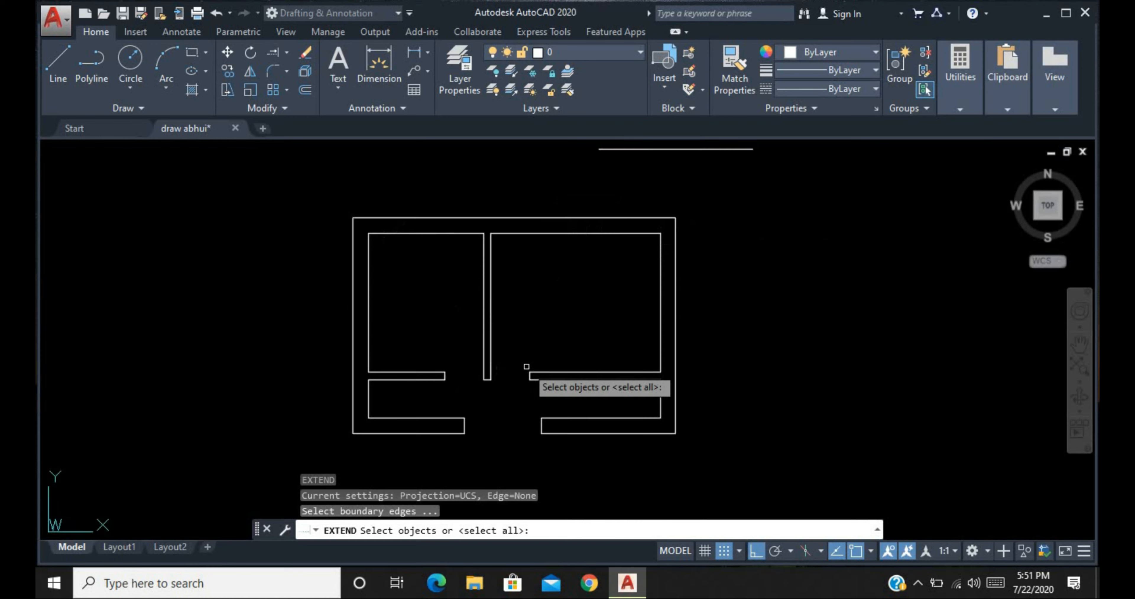
scroll(527, 366, "up", 6)
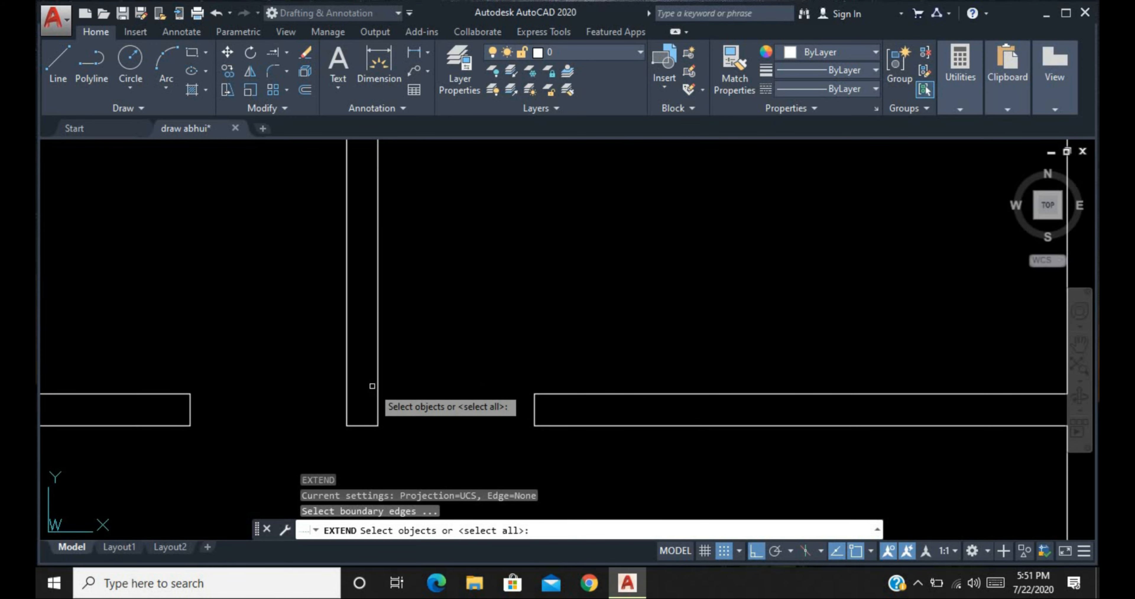
left_click(382, 371)
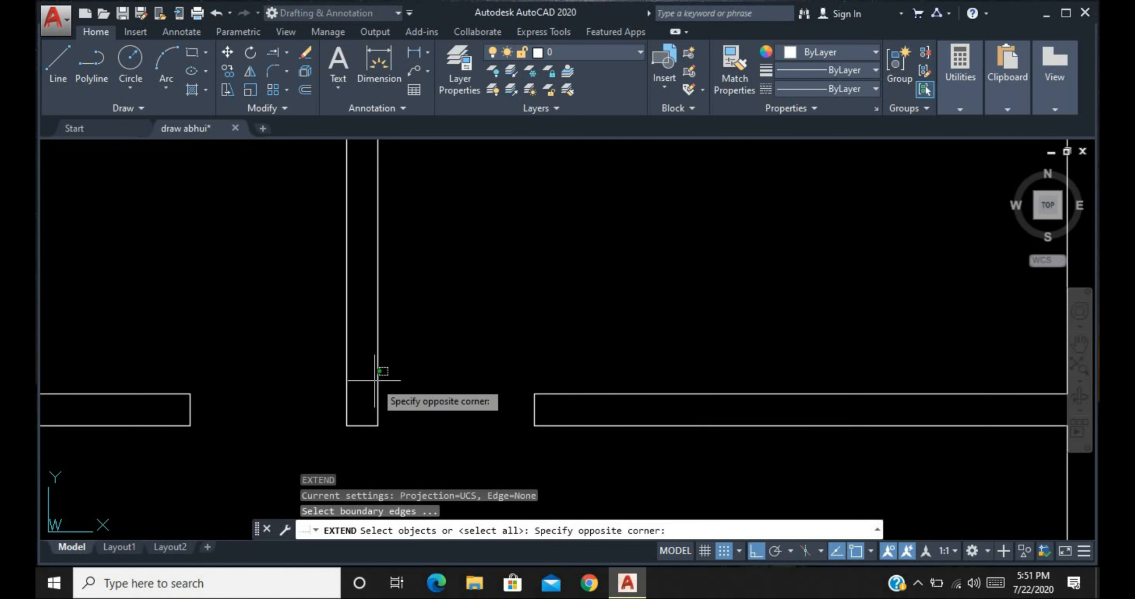
left_click(397, 380)
left_click(419, 375)
left_click(364, 406)
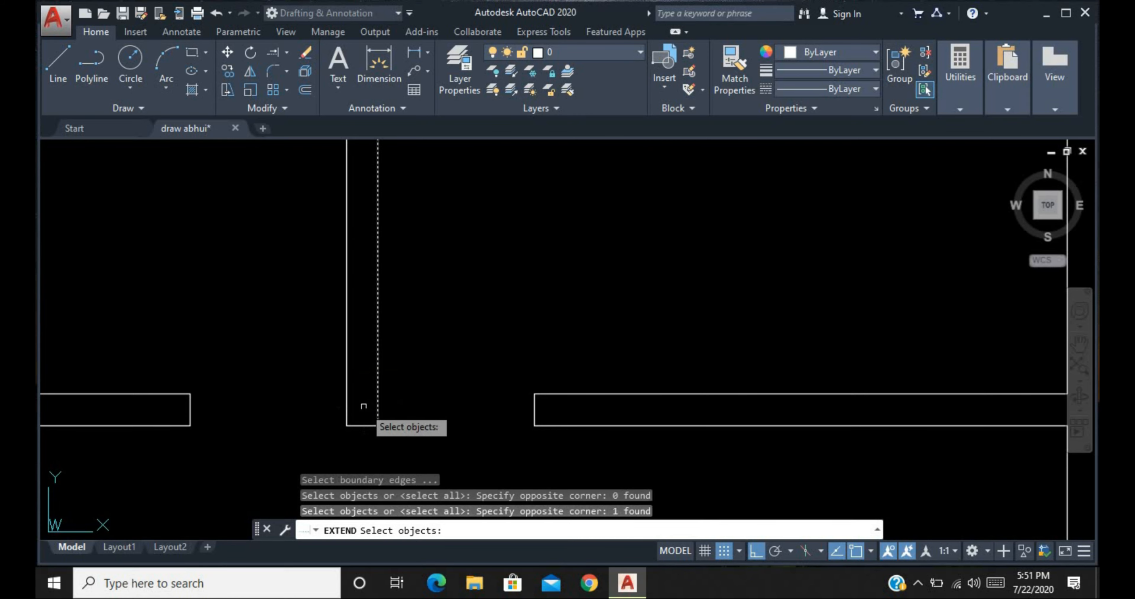
key("Return")
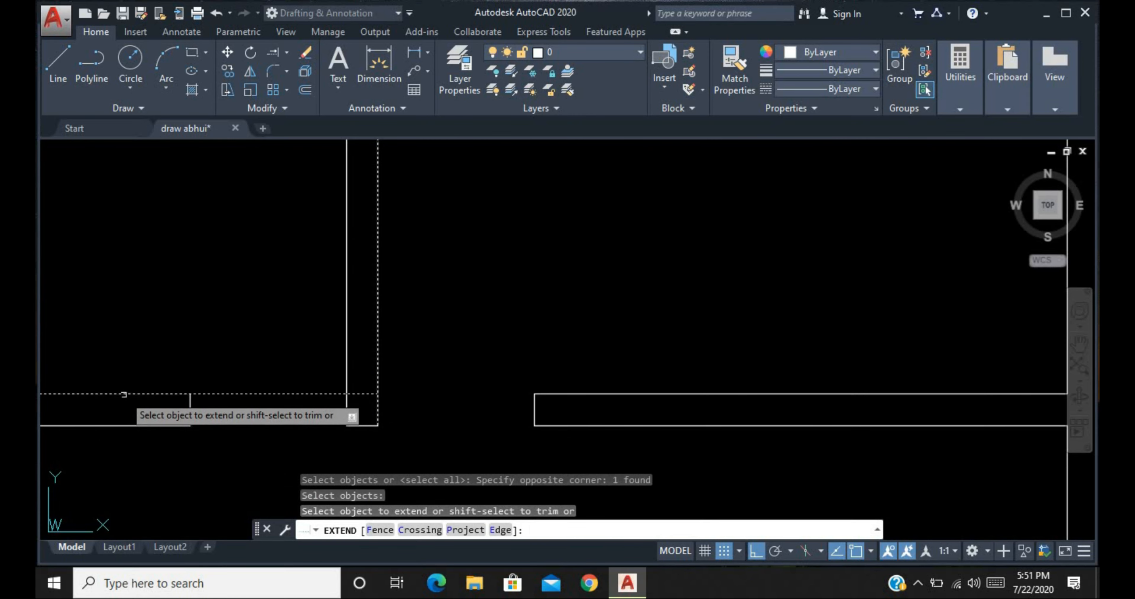
left_click(124, 394)
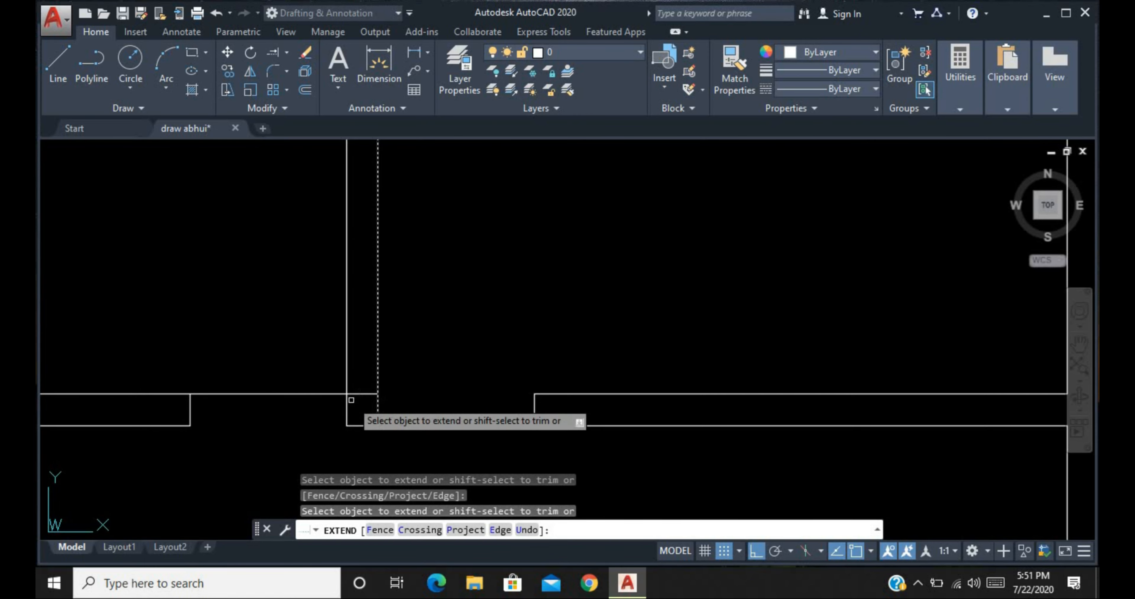
- Leave Extend, highlight the extended wall line to show its new end, and undo the extension
key("Escape")
left_click(271, 331)
left_click(262, 452)
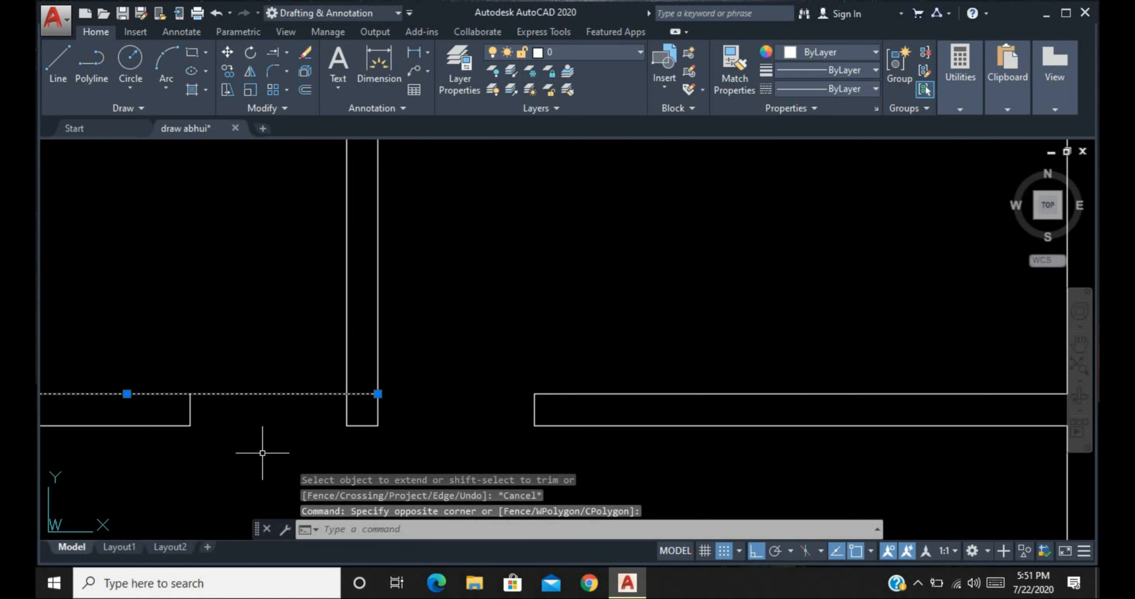
key("Escape")
key("ctrl+z")
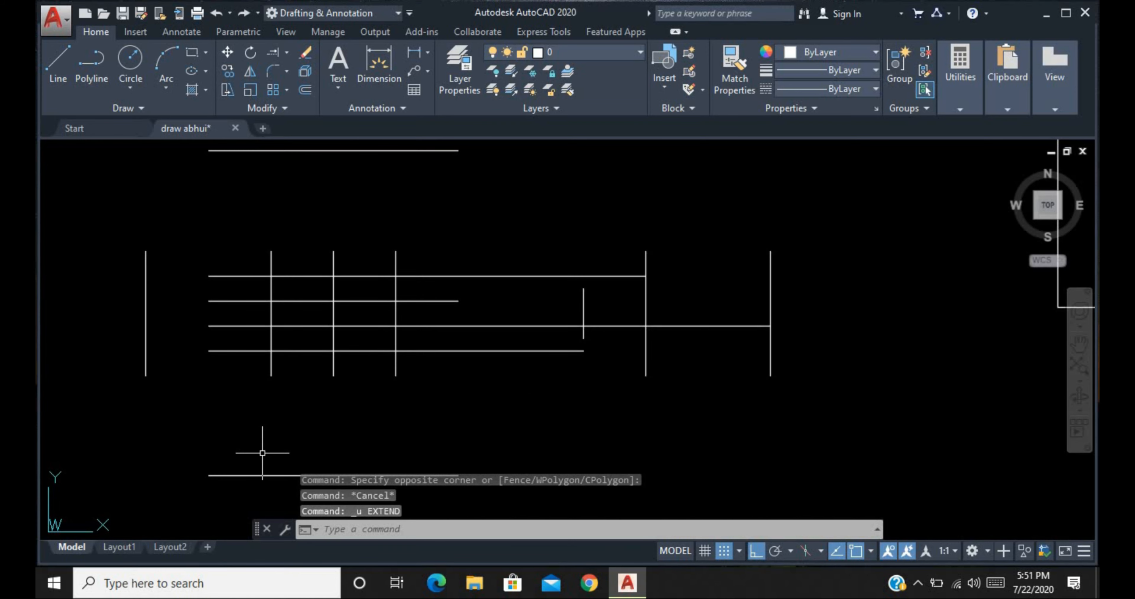
- In the floor plan, extend the upper line of the right interior wall to the left line of the vertical partition wall
scroll(304, 371, "down", 6)
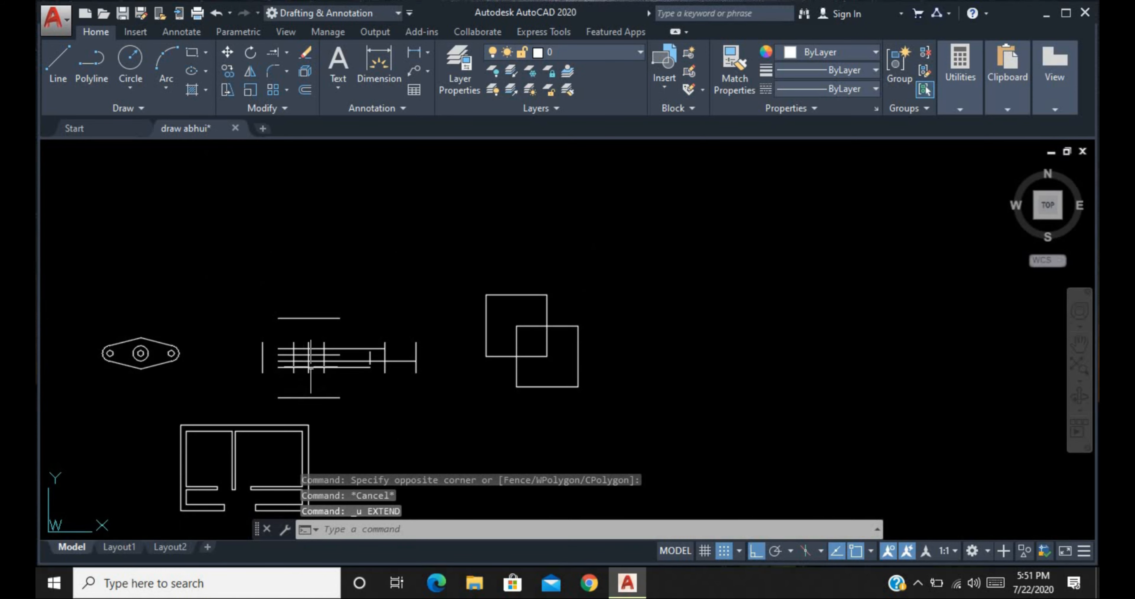
scroll(266, 468, "up", 8)
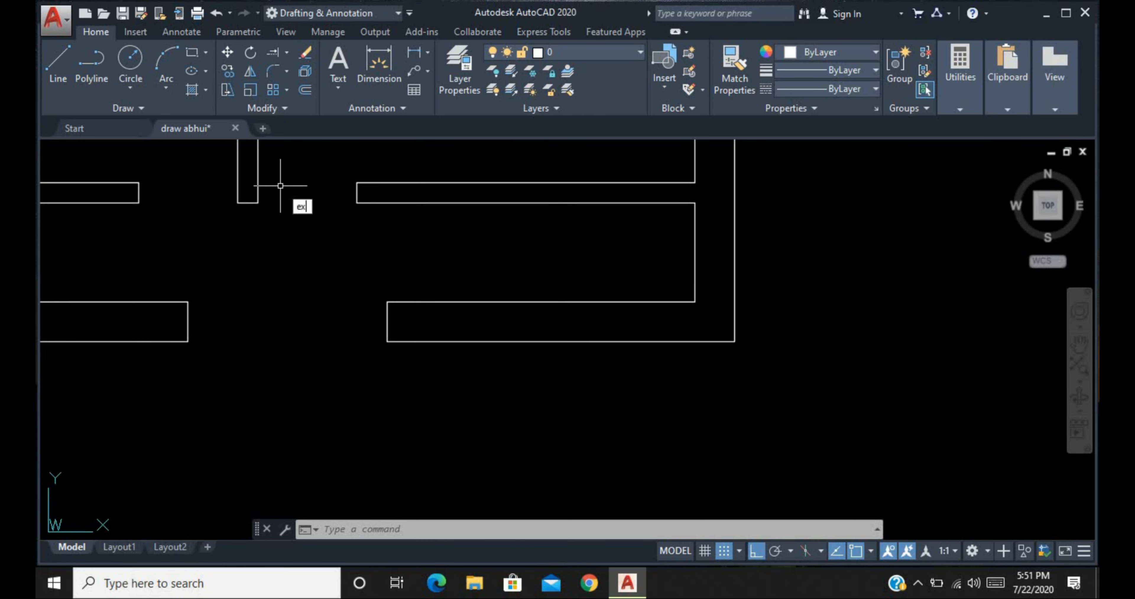
key("Return")
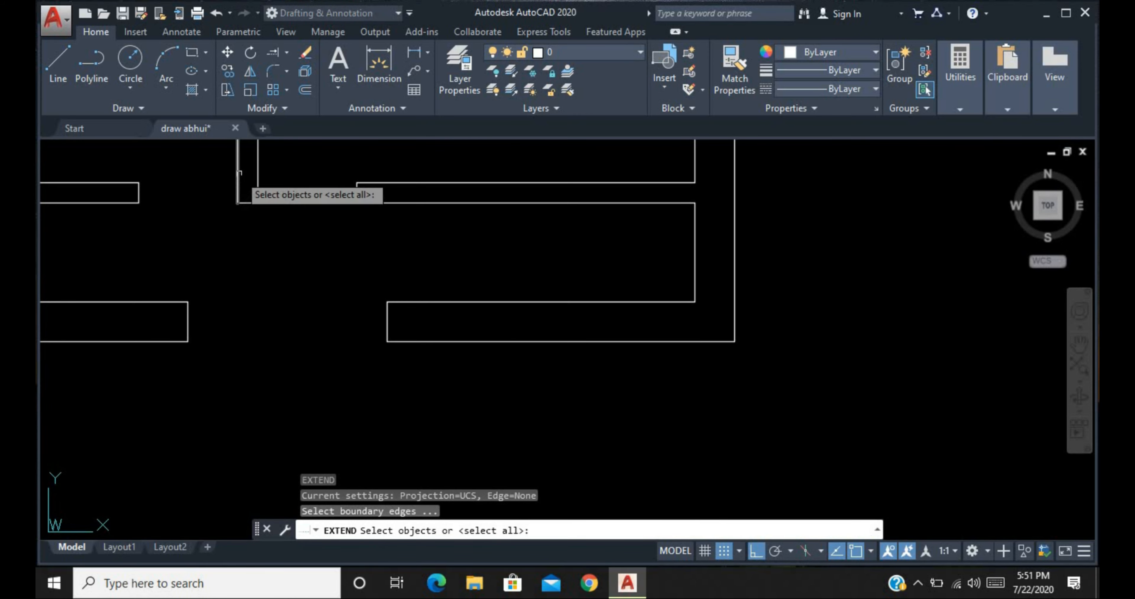
left_click(240, 173)
left_click(211, 179)
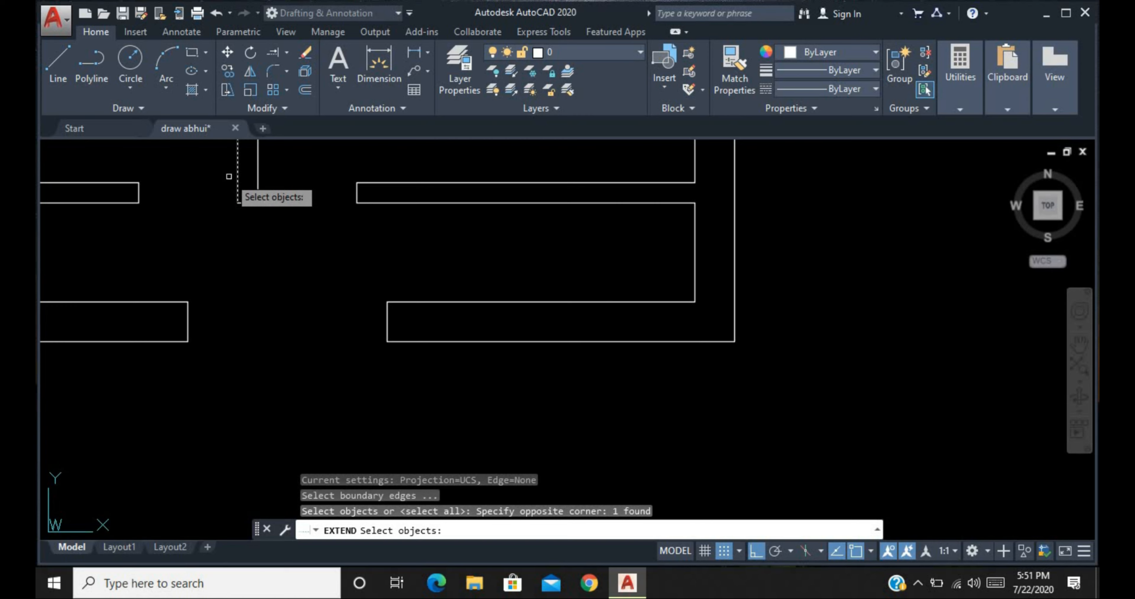
key("Return")
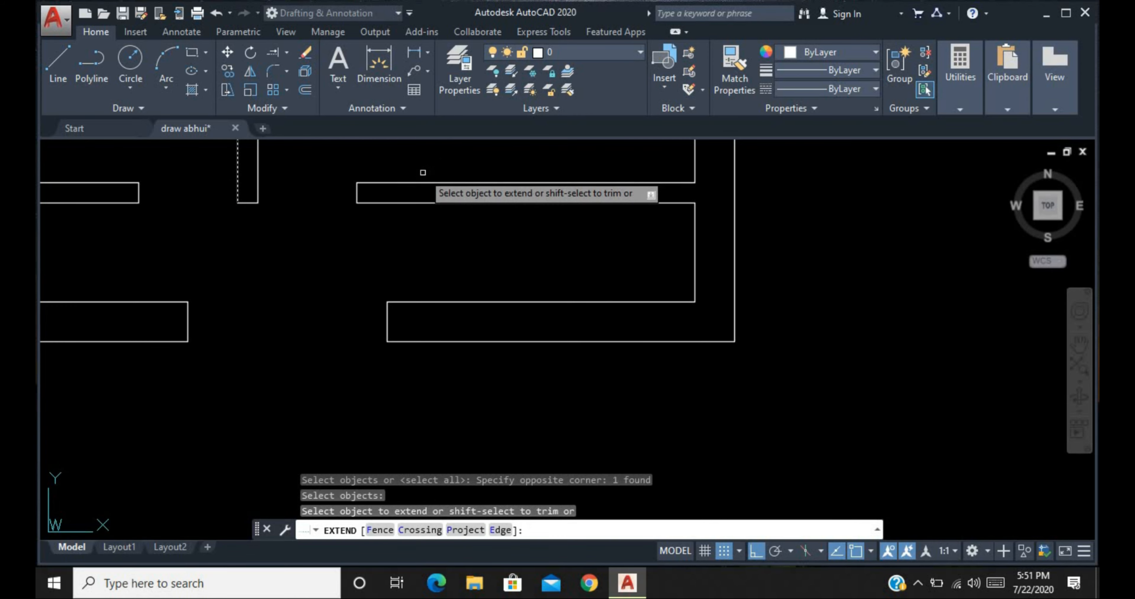
left_click(421, 181)
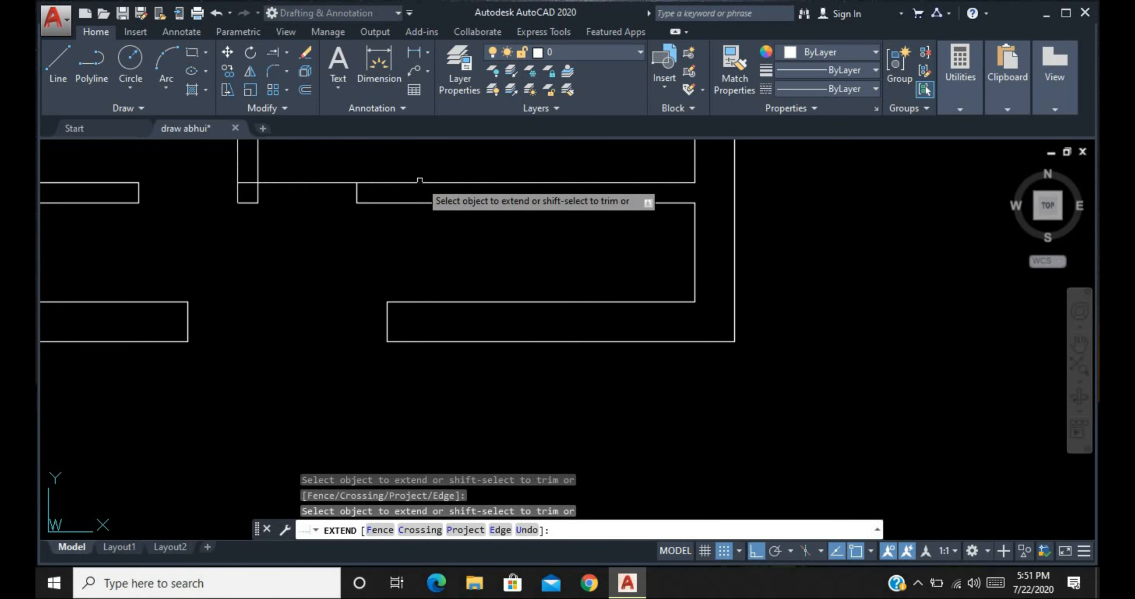
- Undo the extension of the right interior wall's upper line and leave Extend
type("u")
key("Return")
key("Escape")
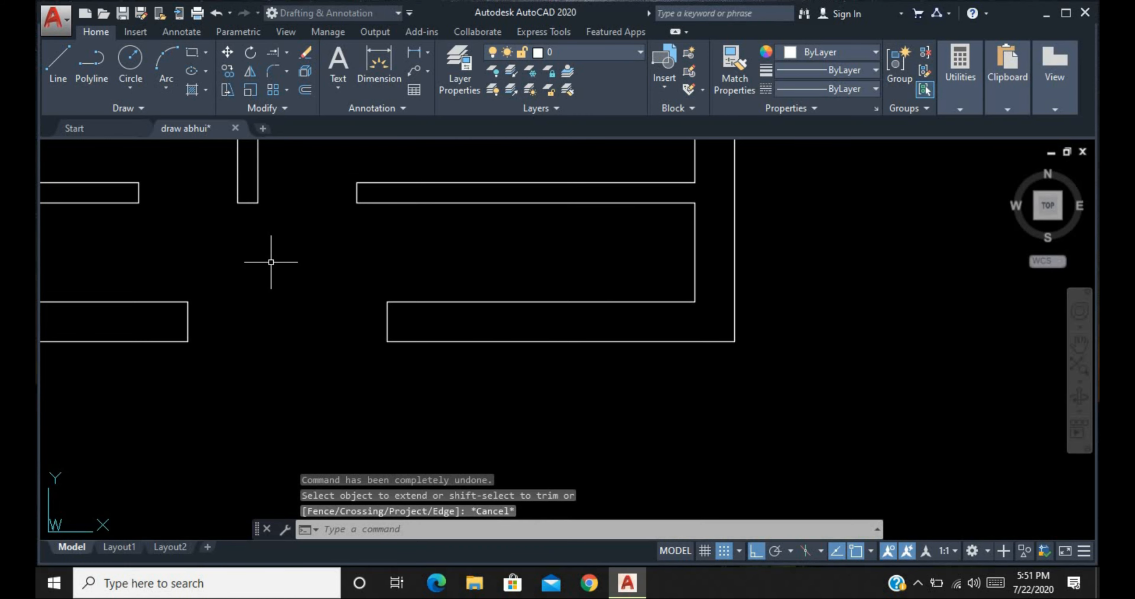
- Extend the grid's second horizontal line to the short vertical line with all objects as boundaries, and try trimming the short line within Extend
scroll(296, 344, "down", 4)
scroll(339, 302, "down", 3)
scroll(340, 303, "up", 2)
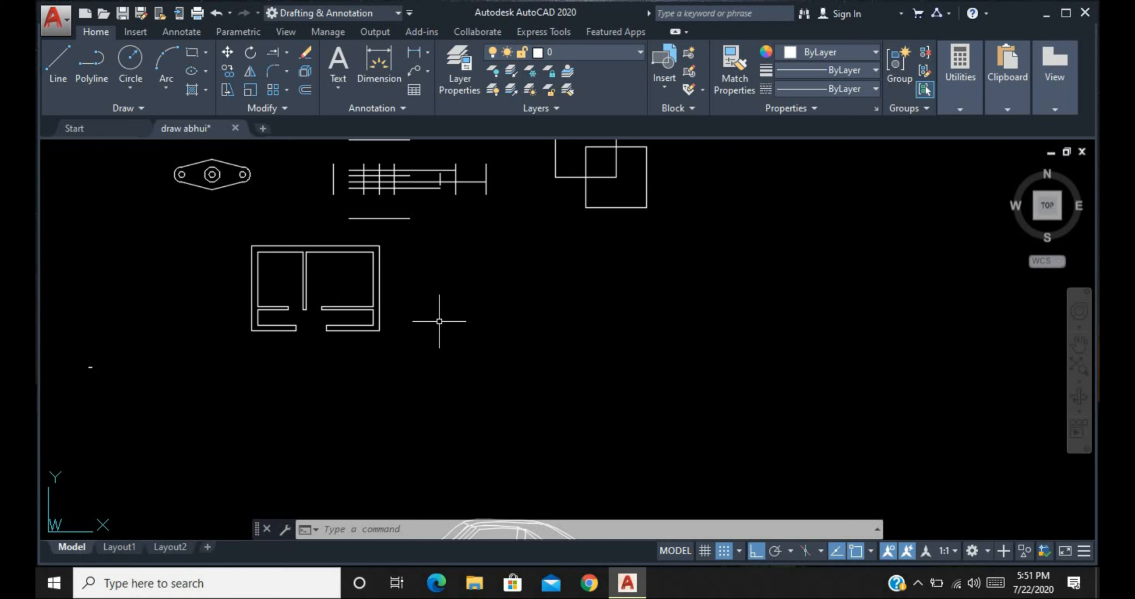
scroll(403, 323, "down", 2)
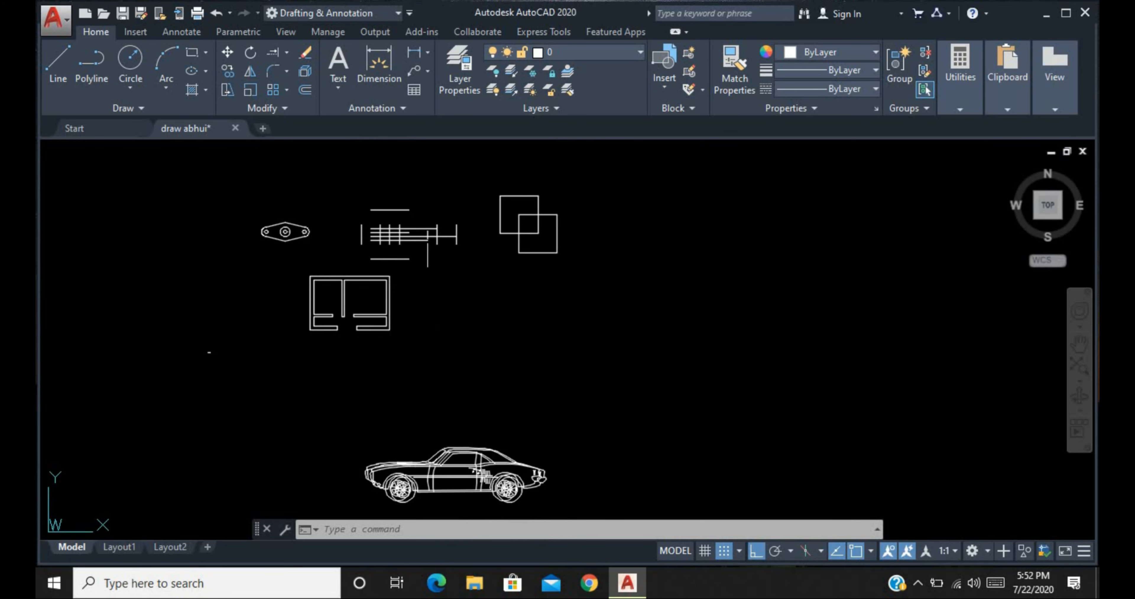
scroll(432, 229, "up", 6)
scroll(400, 282, "up", 2)
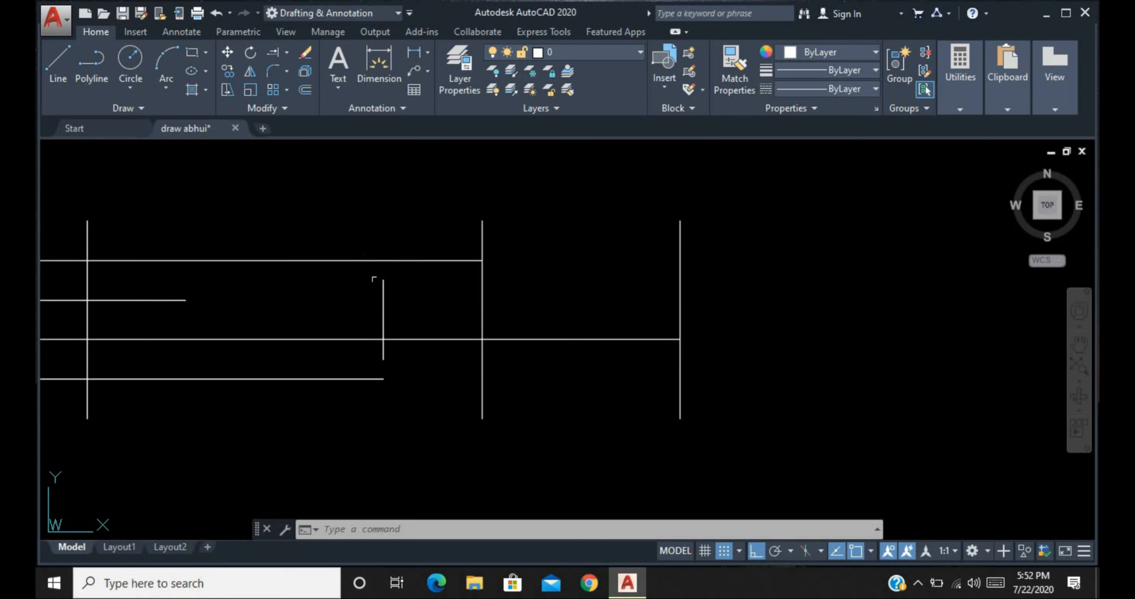
type("EX")
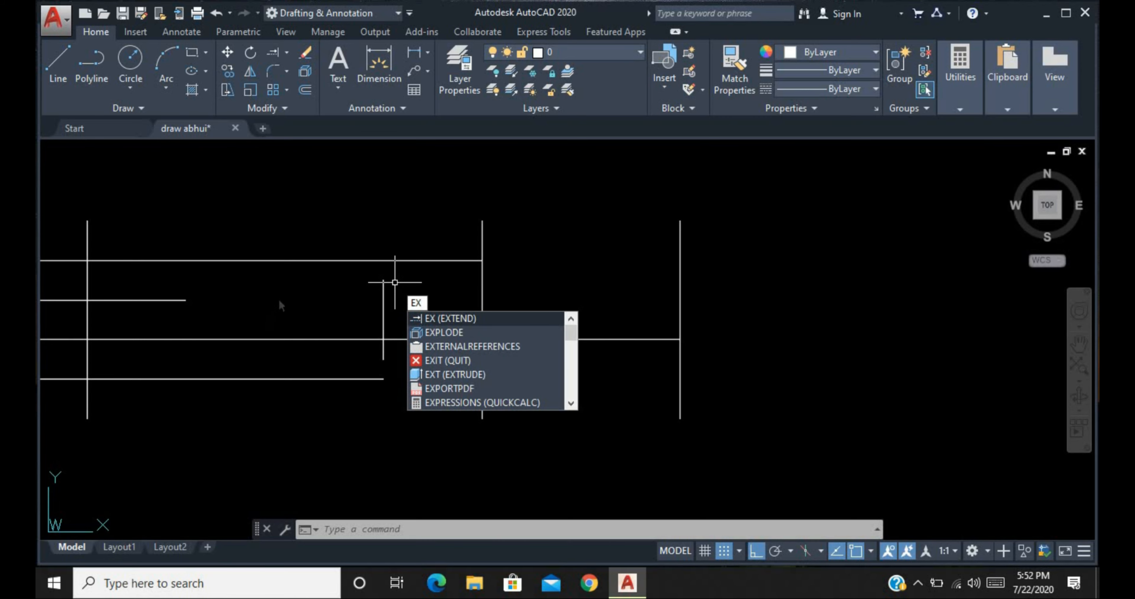
key("Return")
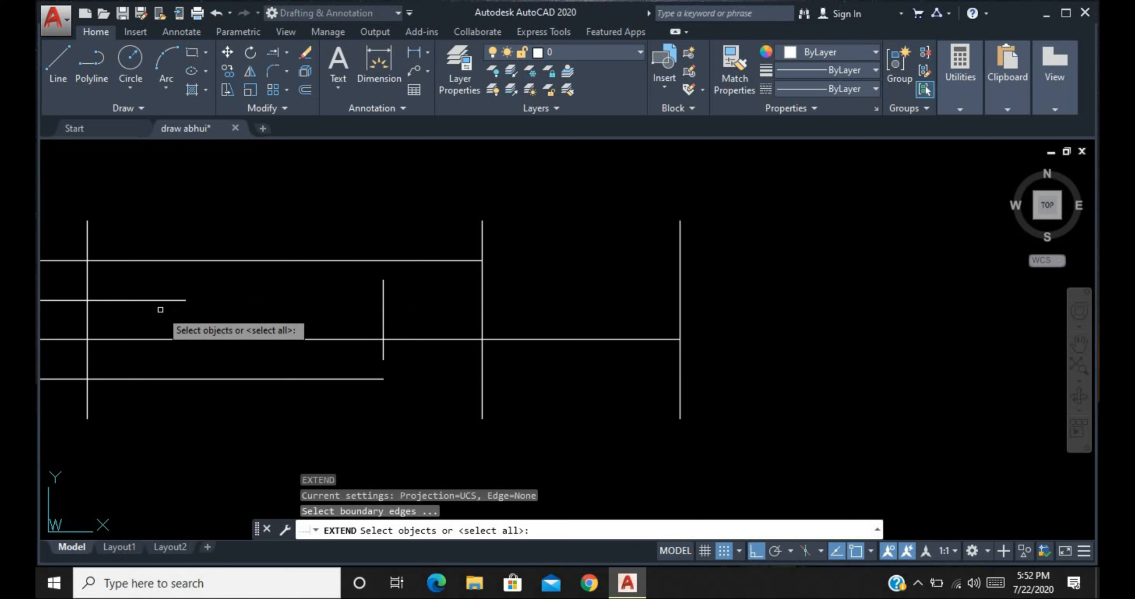
key("Return")
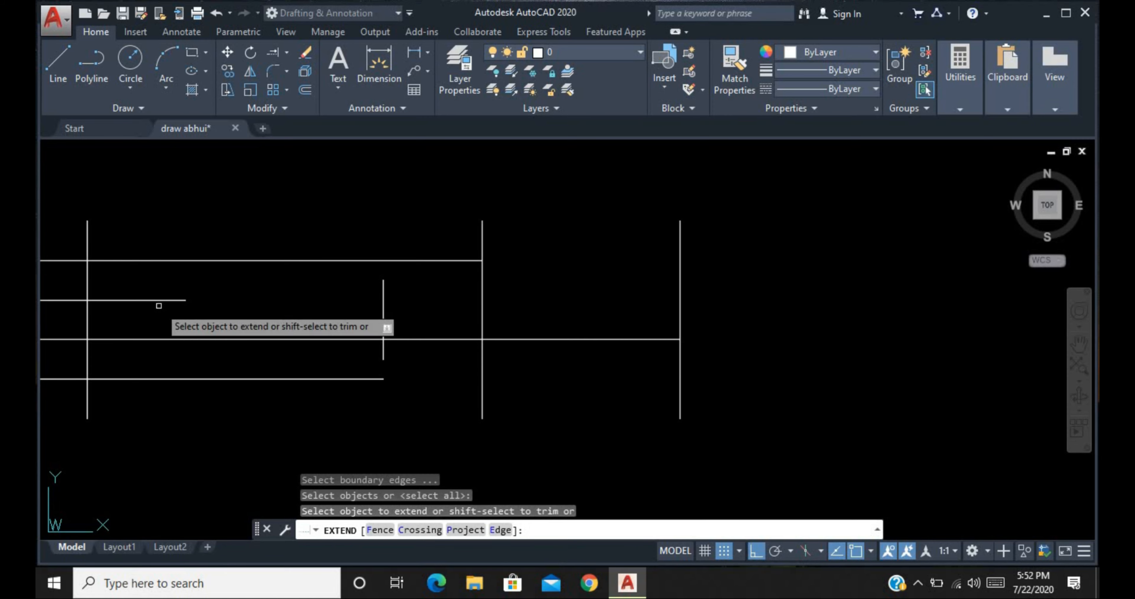
left_click(173, 301)
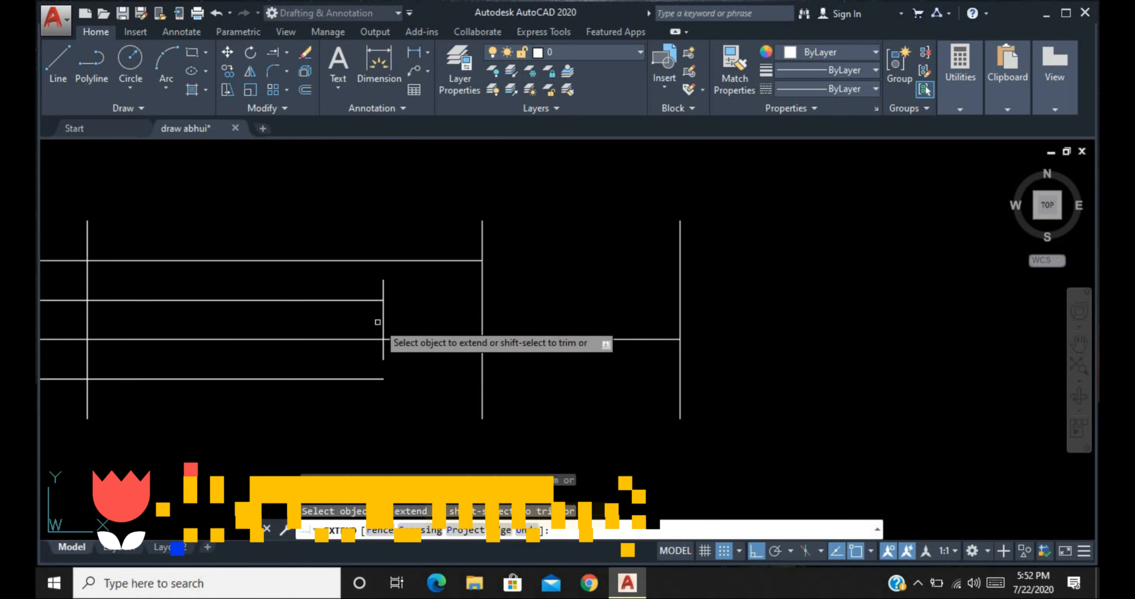
left_click(382, 313, "shift")
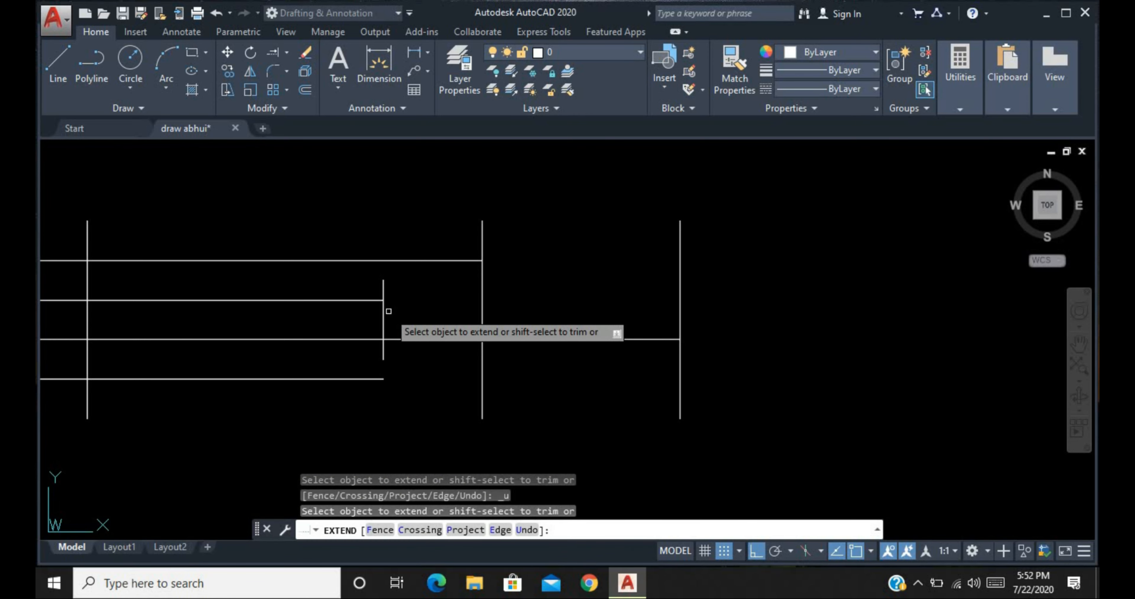
- Within Extend, shift-select to trim the short vertical line between horizontals and the two longer vertical lines to its right above the third horizontal
left_click(401, 314)
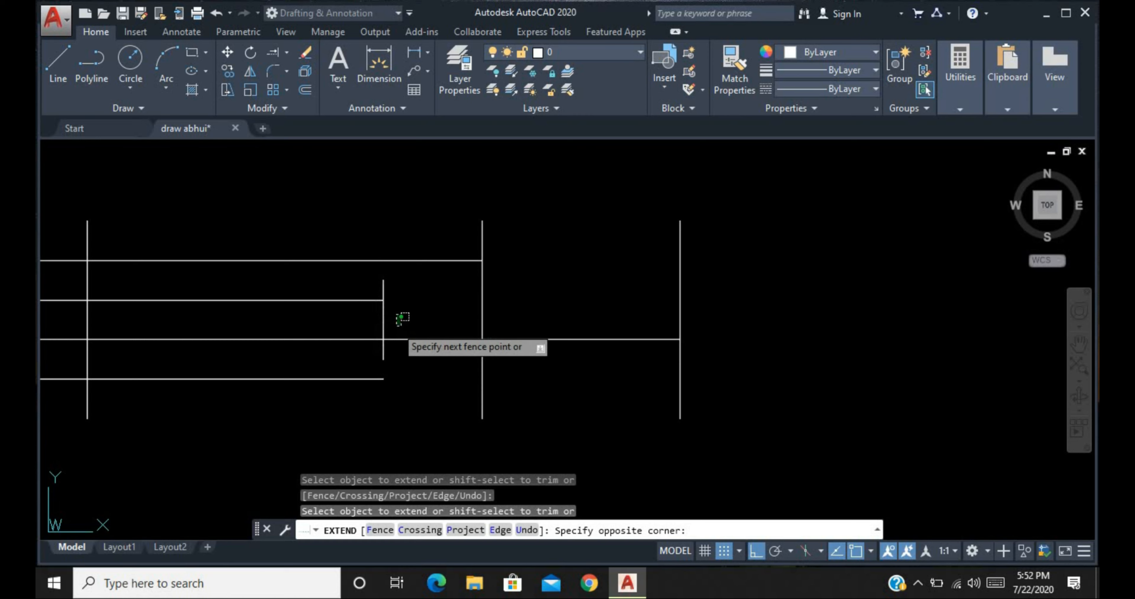
left_click(403, 319)
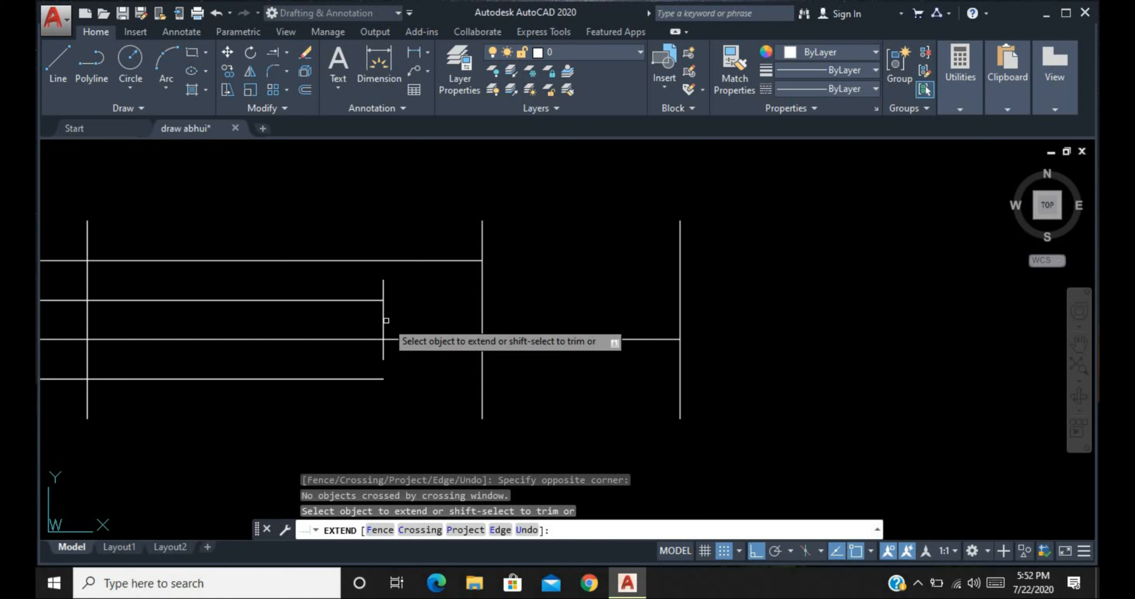
left_click(384, 321, "shift")
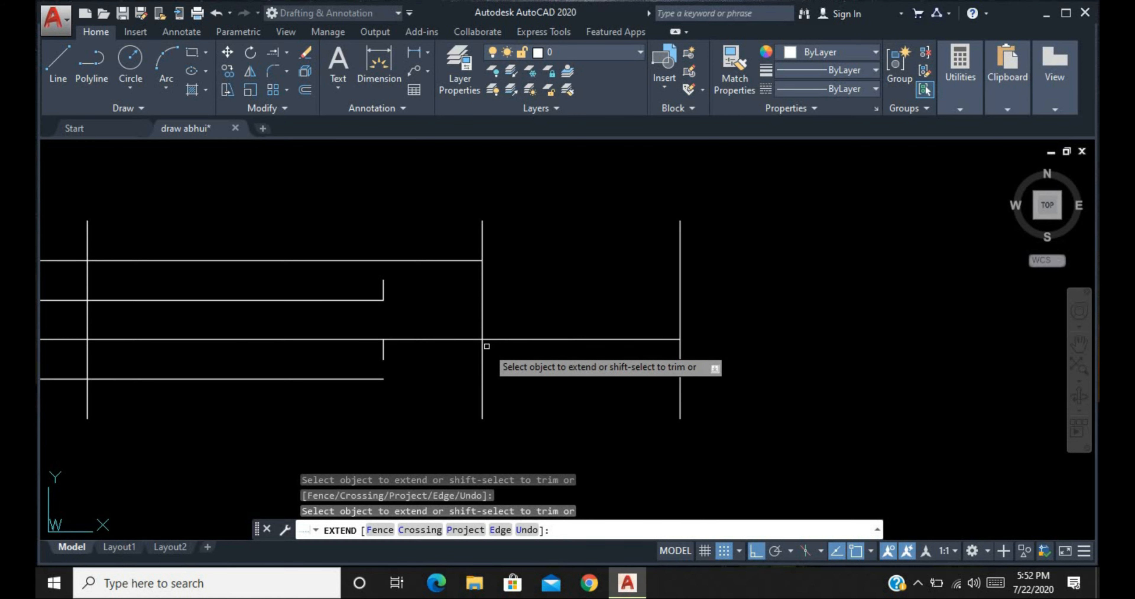
left_click(482, 315, "shift")
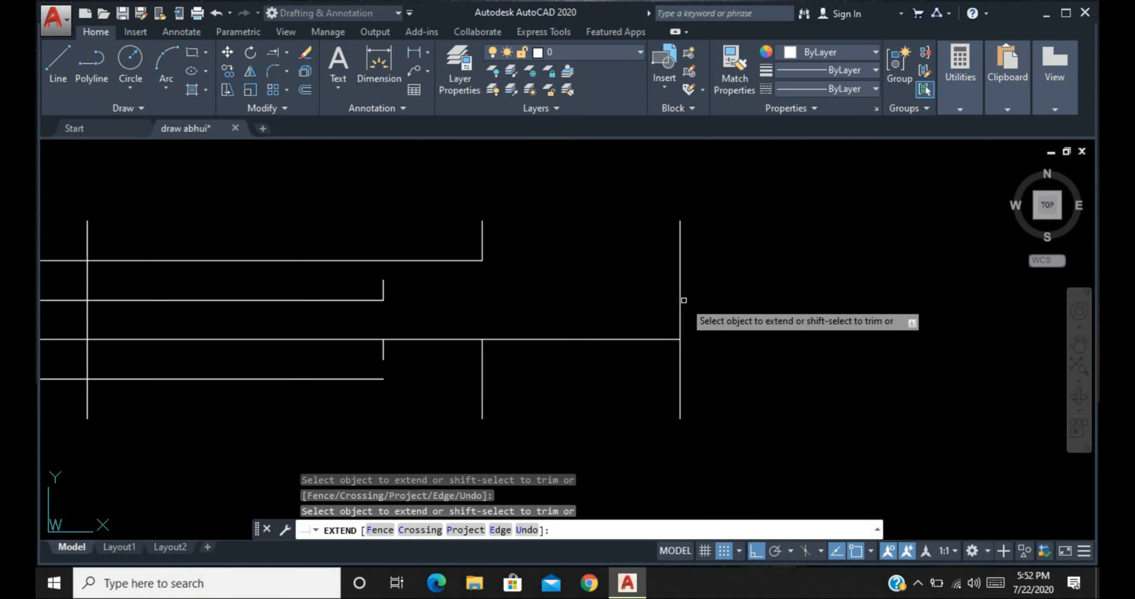
left_click(680, 296, "shift")
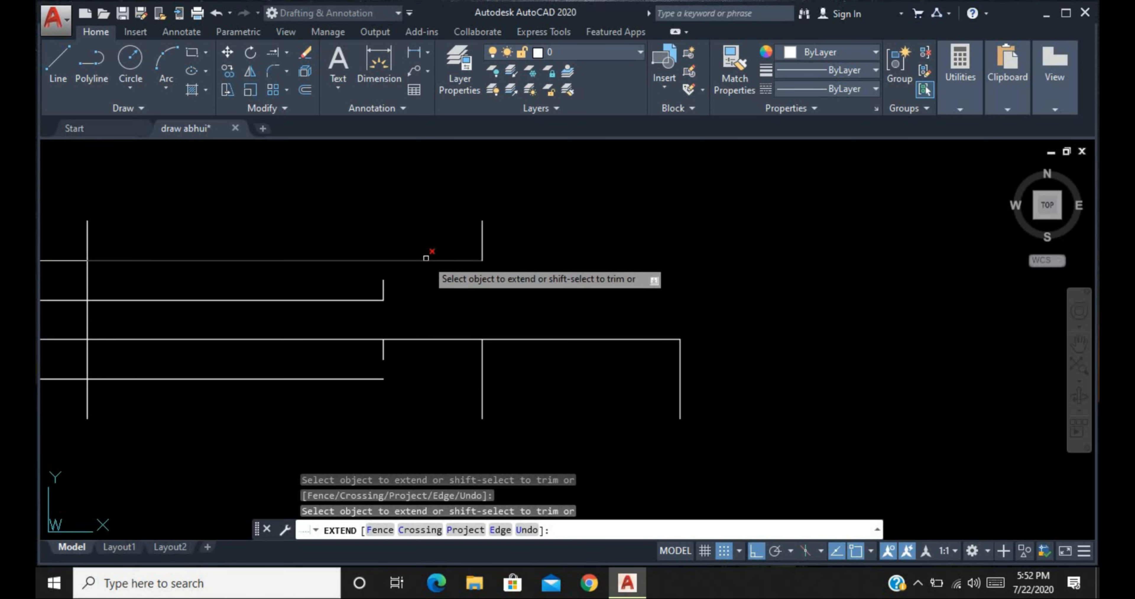
- Still within Extend, shift-select to trim the grid's four horizontal lines back to the vertical line on their left
left_click(423, 260, "shift")
left_click(312, 298, "shift")
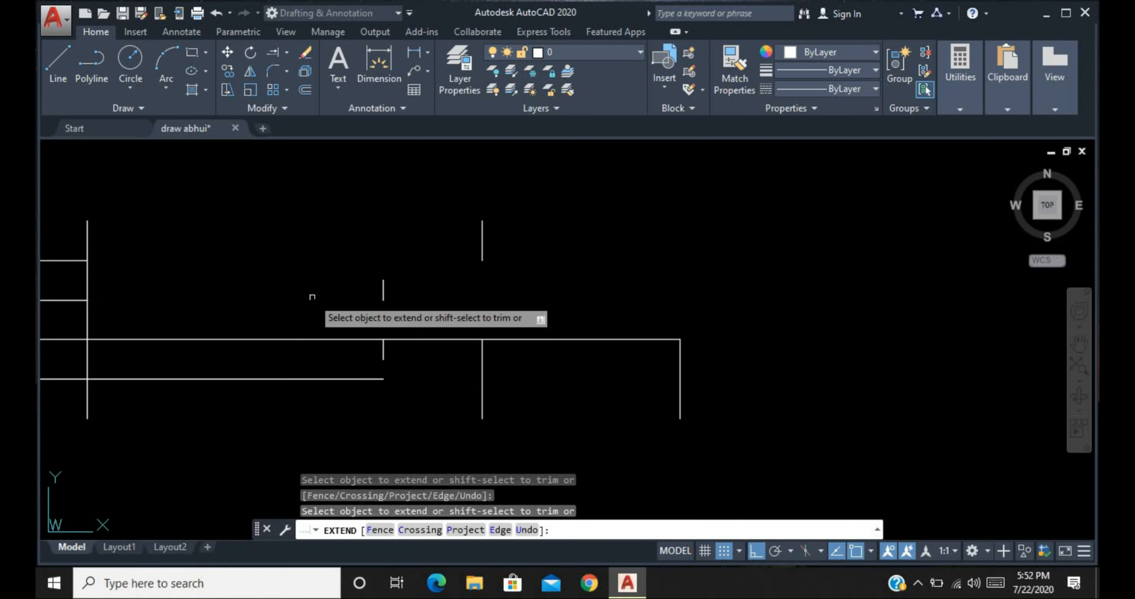
left_click(288, 339, "shift")
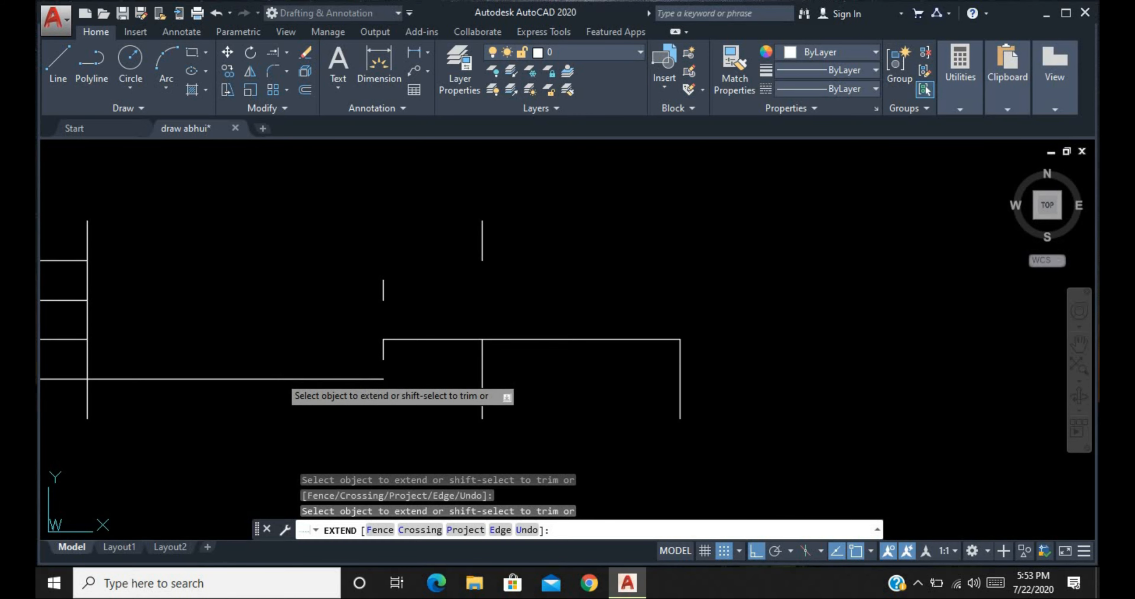
left_click(279, 370)
left_click(277, 373)
left_click(282, 371, "shift")
left_click(271, 384, "shift")
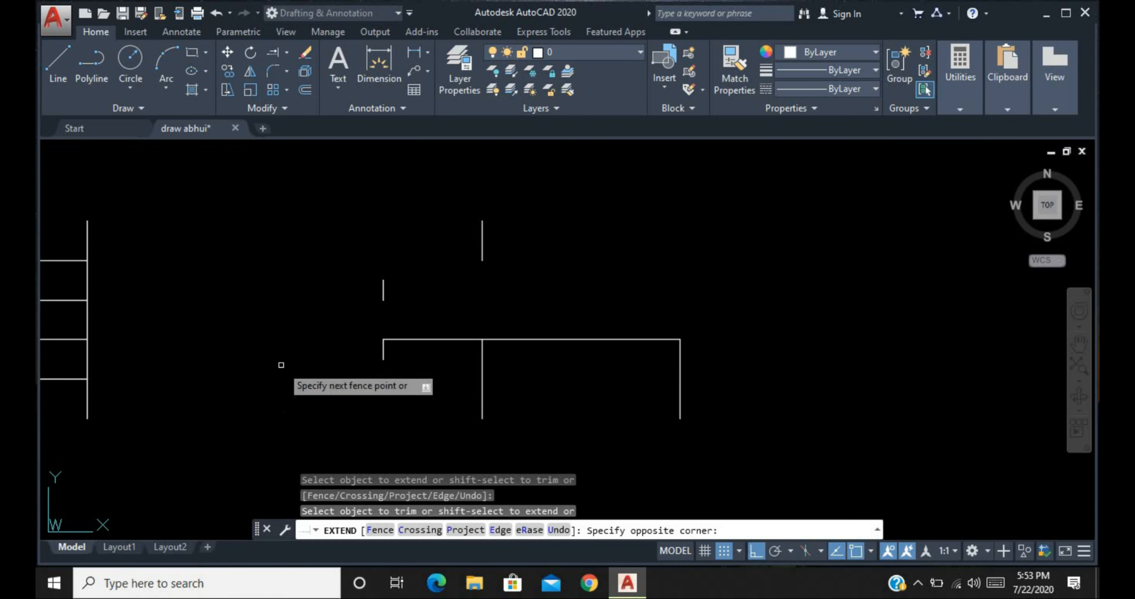
- Undo all the trims and the extension of the grid's second horizontal line, and leave Extend
key("ctrl+z")
key("ctrl+z")
key("ctrl+z")
key("ctrl+z")
key("ctrl+z")
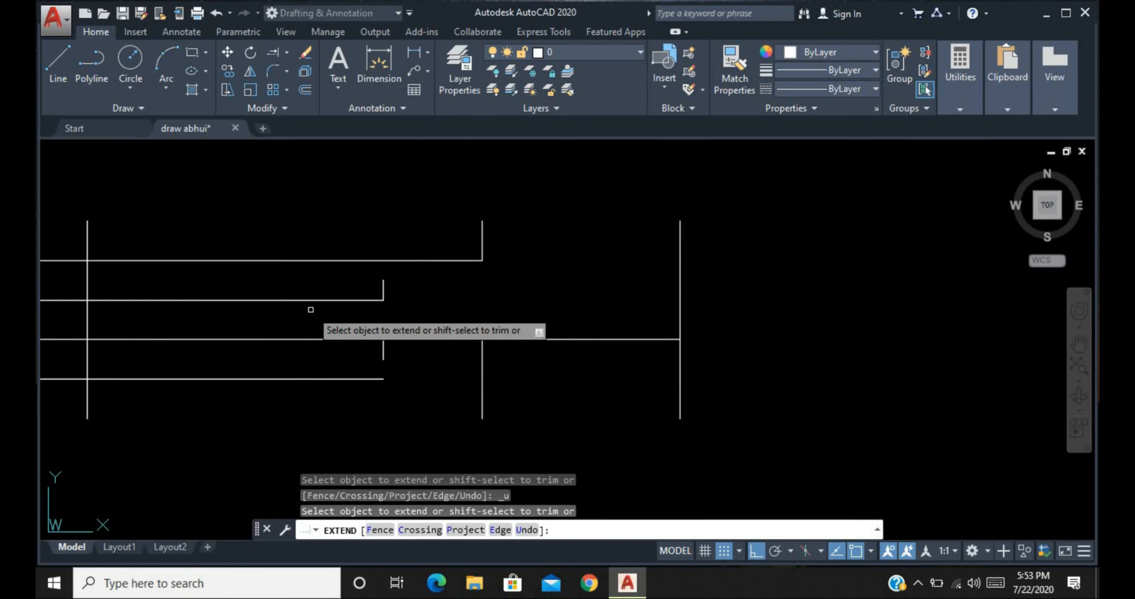
key("ctrl+z")
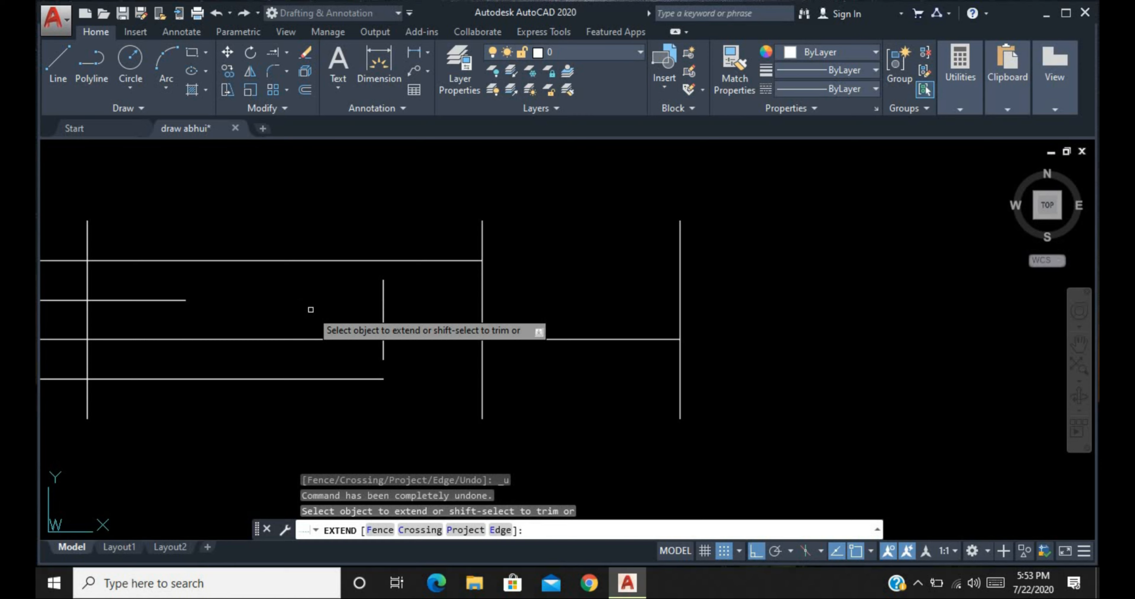
key("ctrl+z")
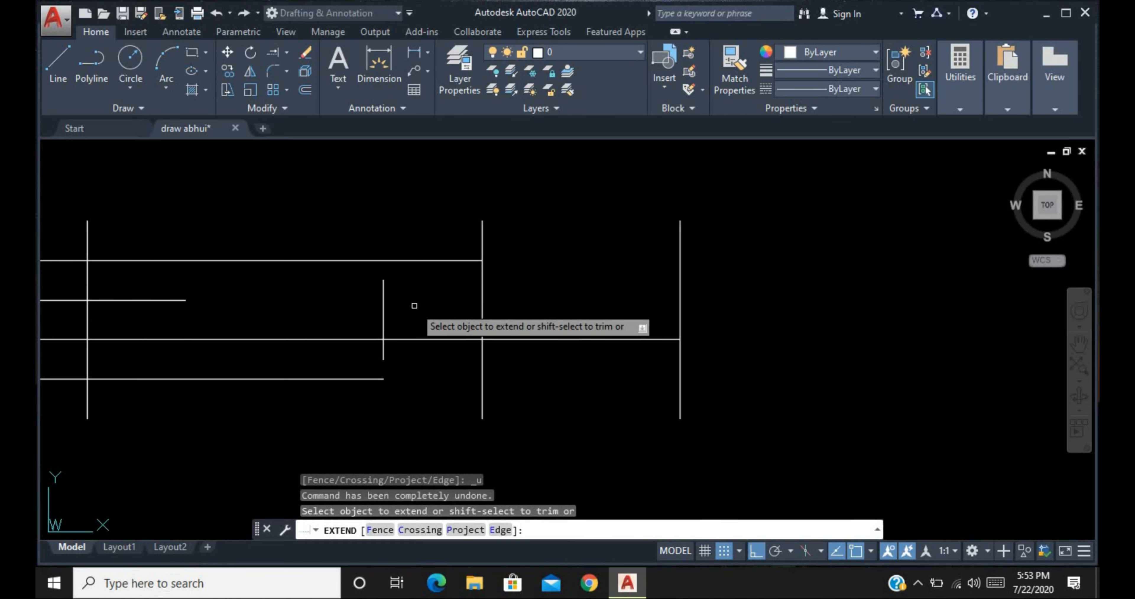
key("Escape")
- Using Trim with all objects as cutting edges, cut the second and uppermost horizontal lines back to the grid's vertical line
type("tr")
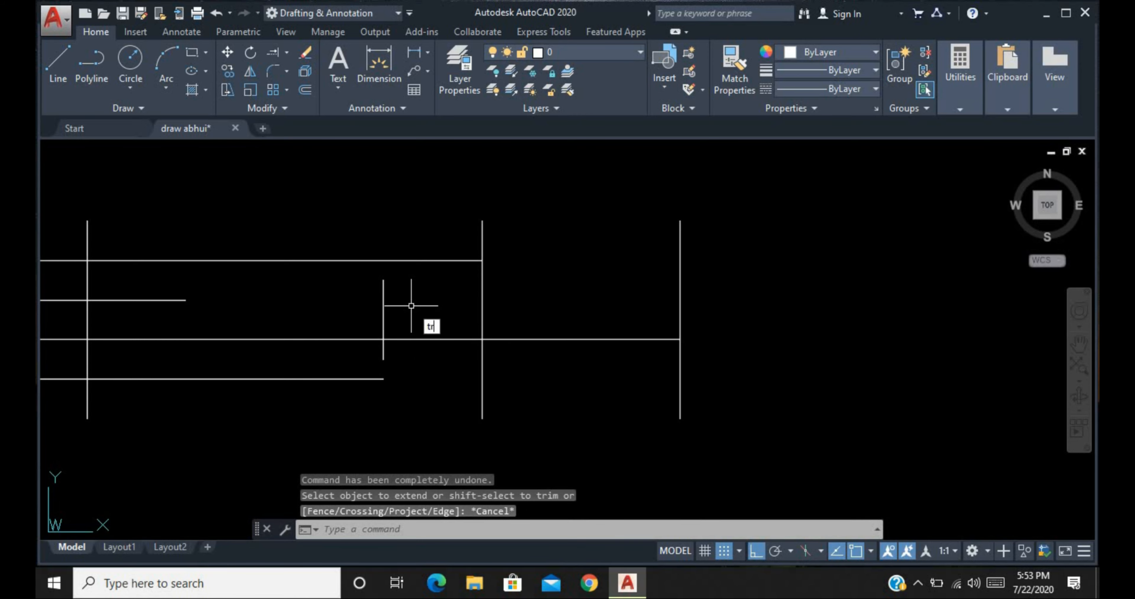
key("Return")
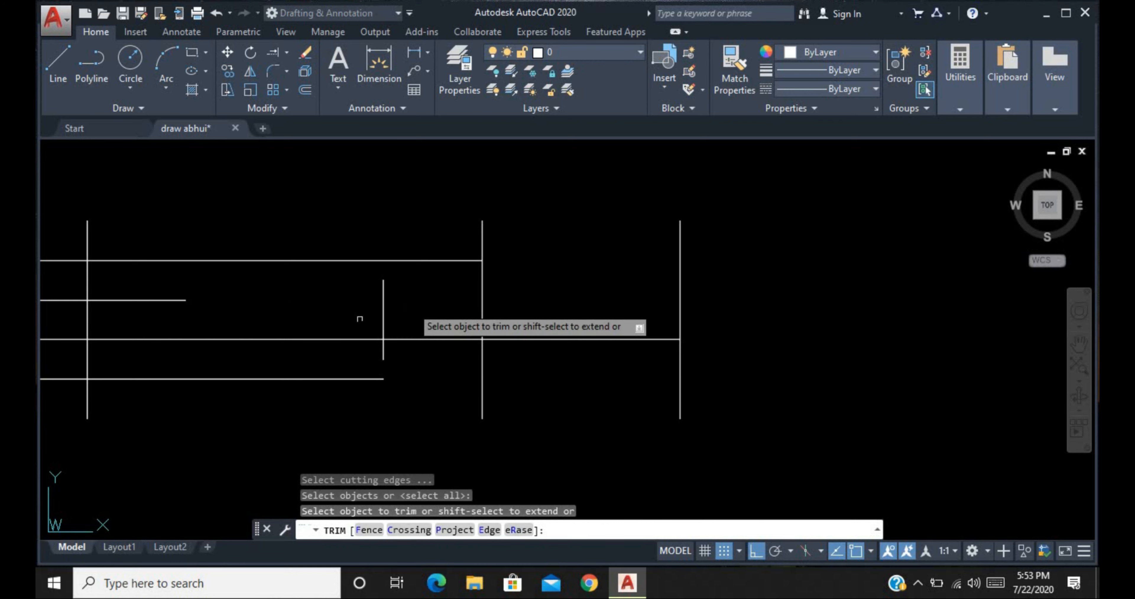
left_click(155, 299)
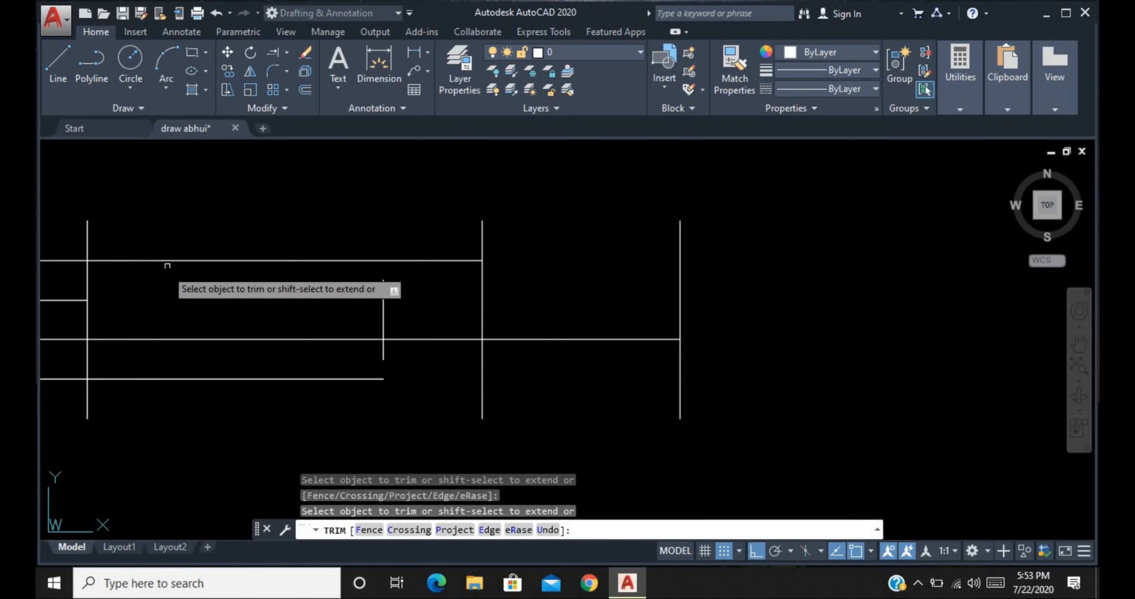
left_click(173, 259)
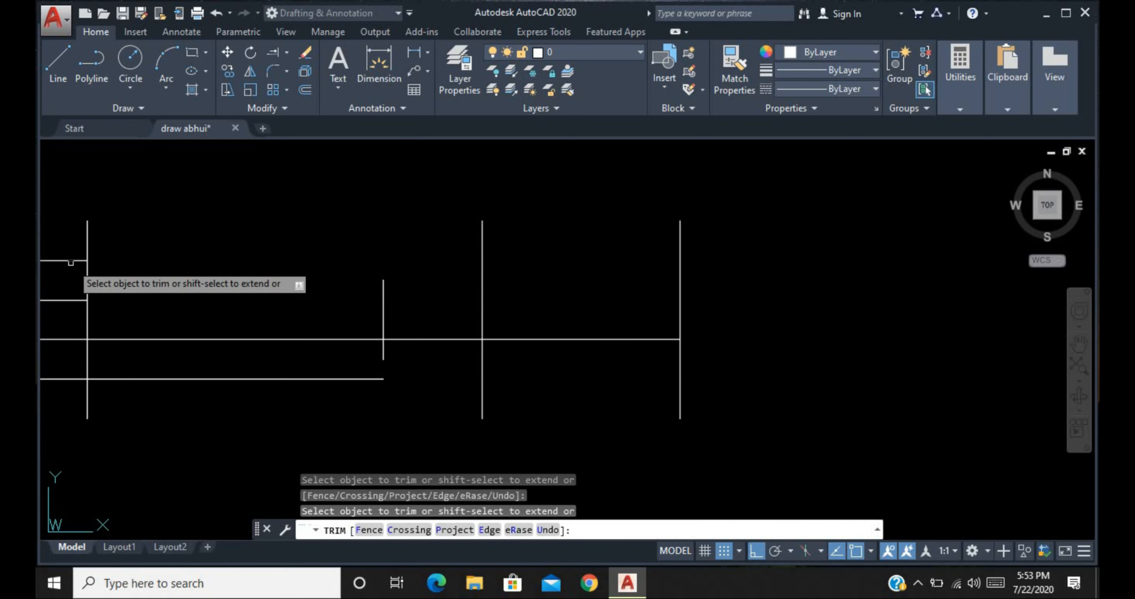
- Within Trim, shift-select to extend the uppermost horizontal to the long vertical line and the second to the short vertical line, and leave Trim
left_click(72, 261, "shift")
left_click(72, 261, "shift")
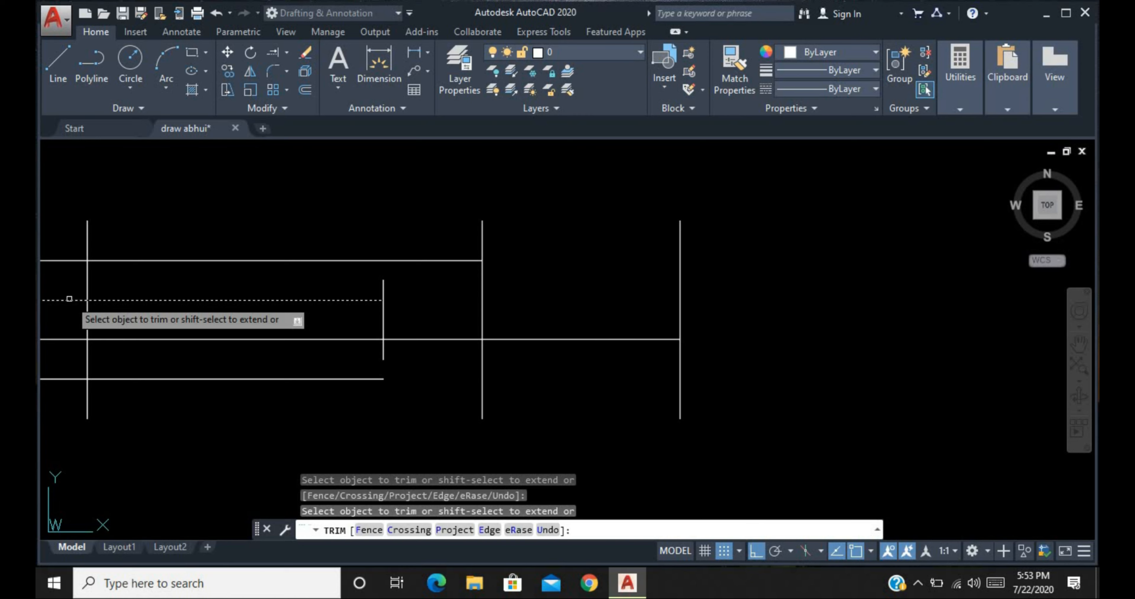
left_click(69, 299, "shift")
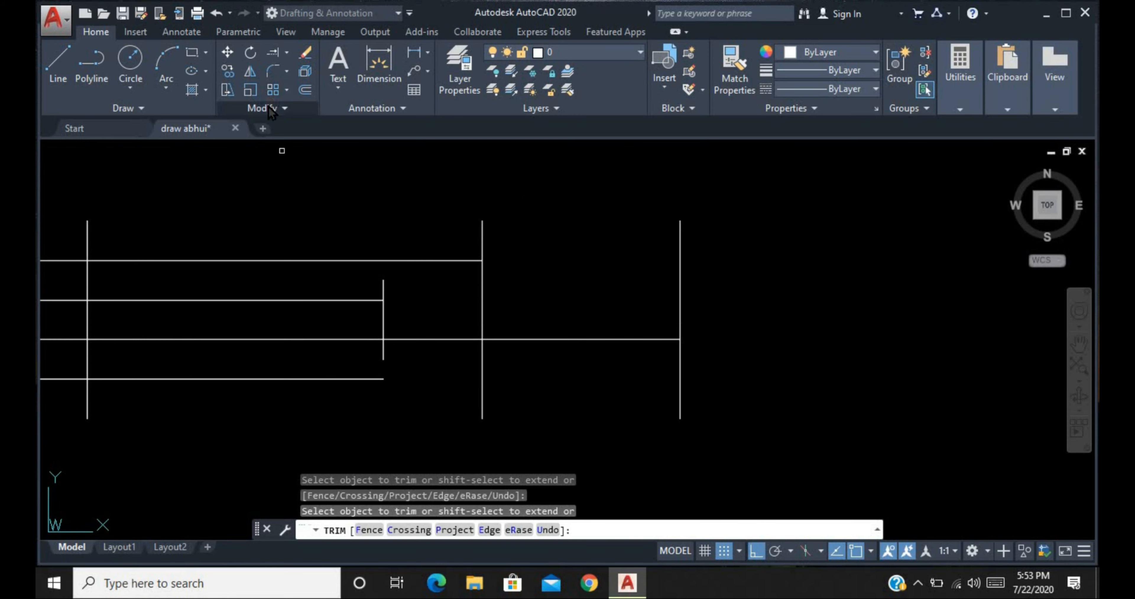
key("Escape")
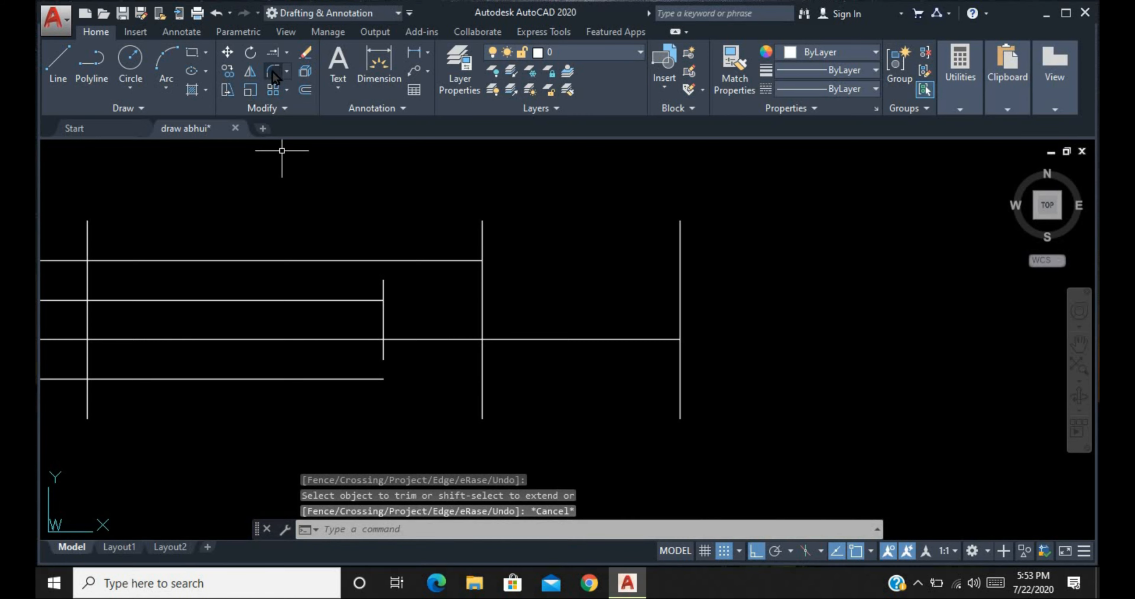
left_click(285, 71)
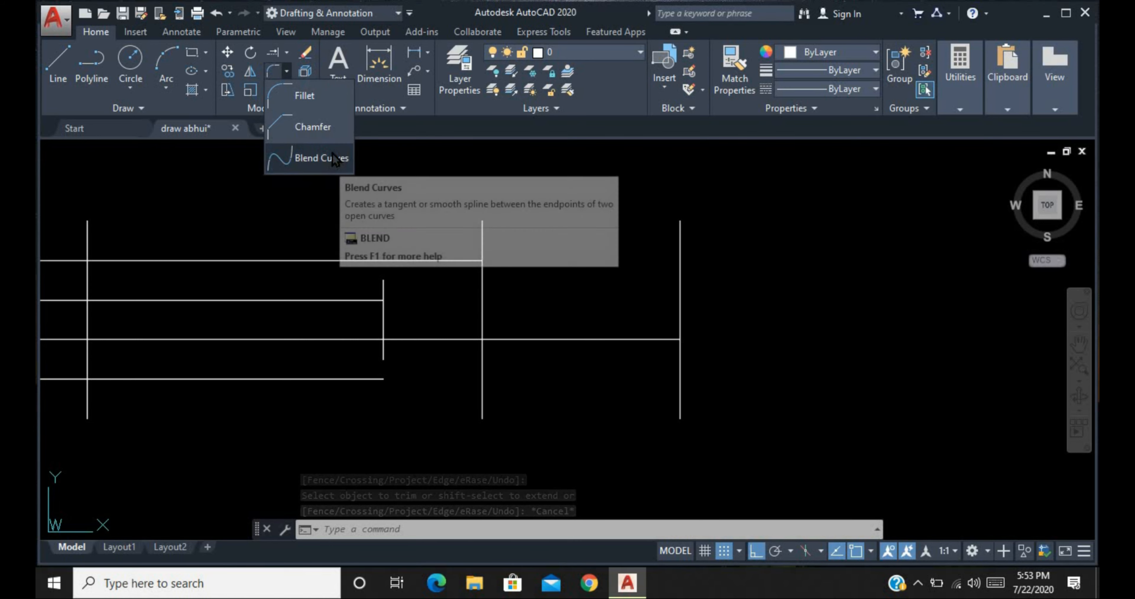
left_click(332, 101)
scroll(320, 176, "down", 3)
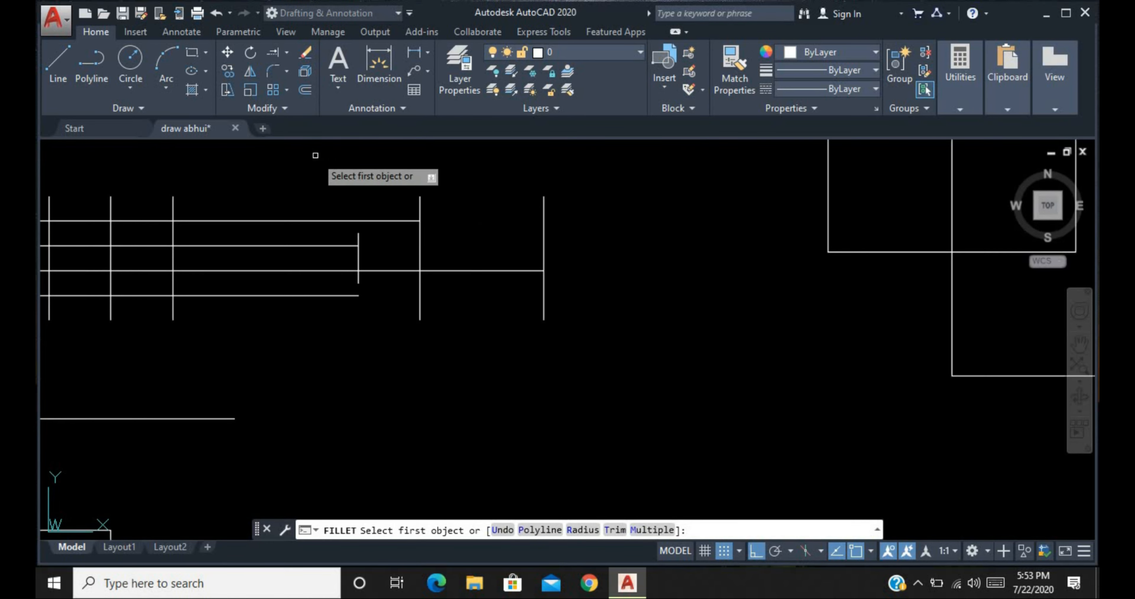
scroll(335, 216, "down", 2)
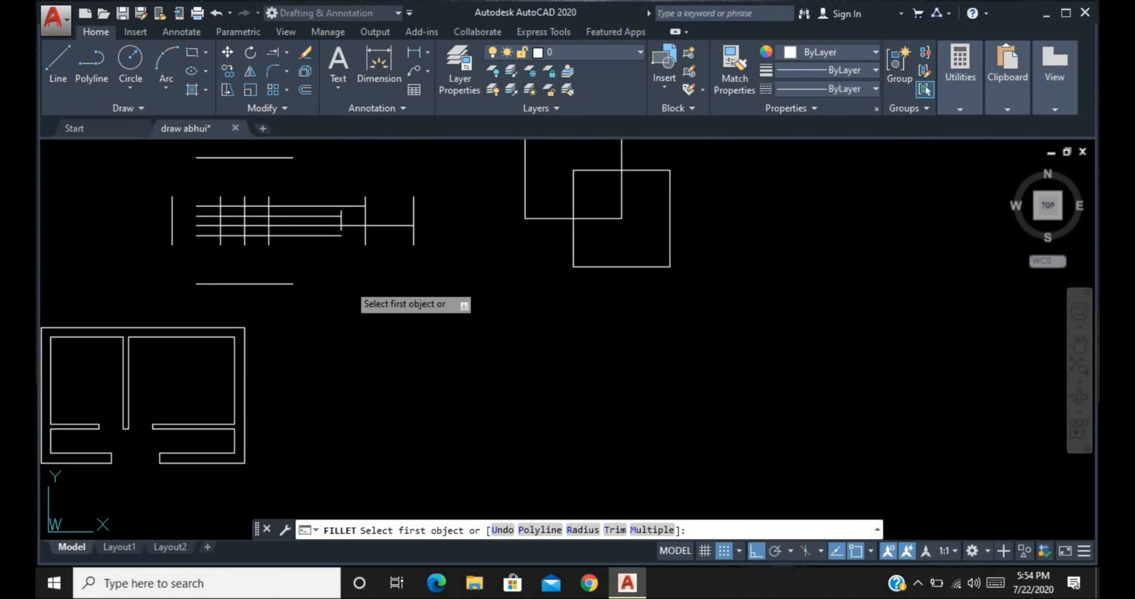
key("Escape")
- Draw a 20 by 20 rectangle in the empty area to the right of the two overlapping squares
scroll(353, 293, "down", 3)
scroll(591, 330, "down", 2)
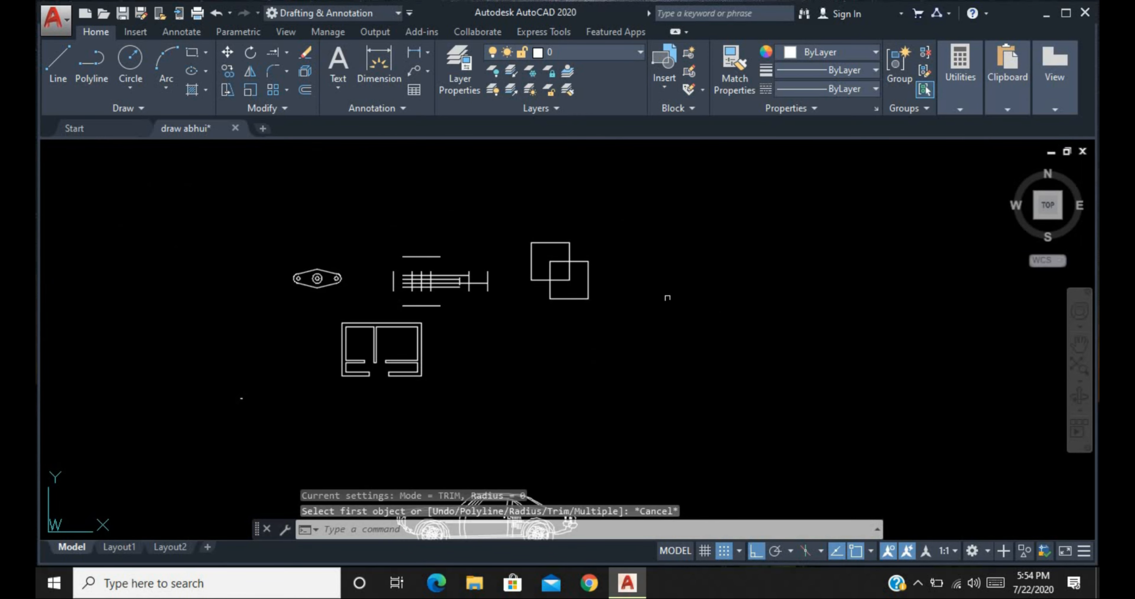
scroll(682, 255, "up", 6)
scroll(682, 256, "up", 2)
type("re")
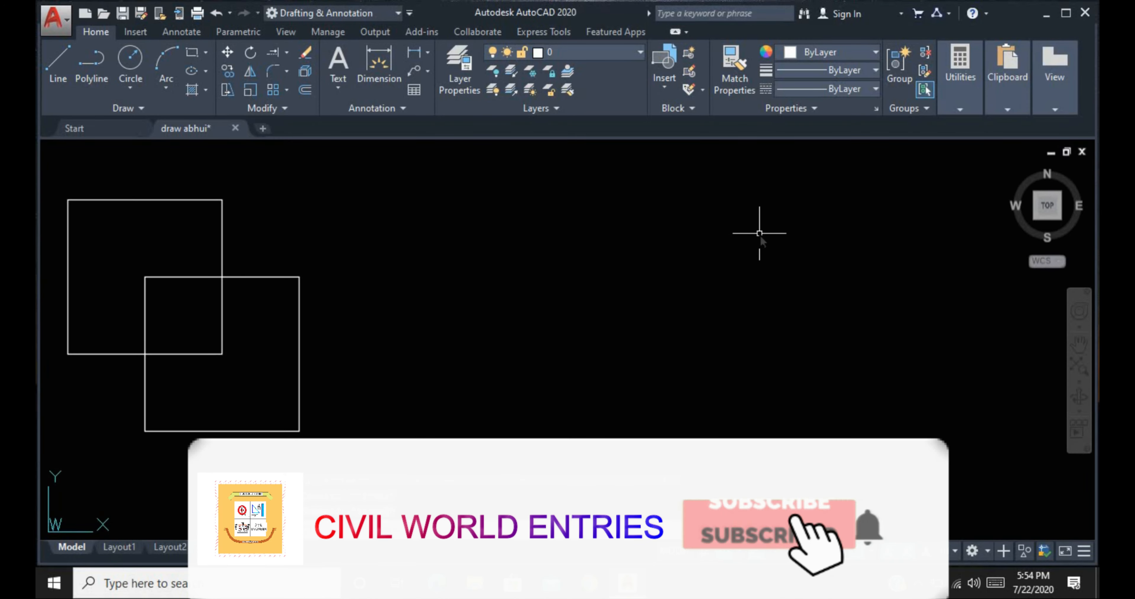
type("c")
key("Return")
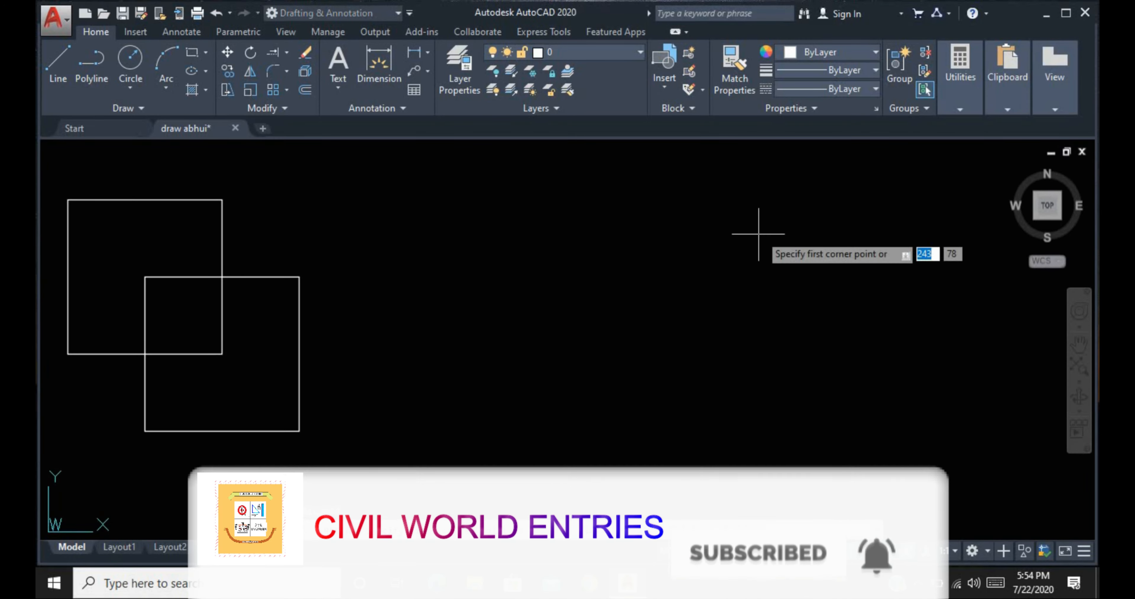
left_click(527, 273)
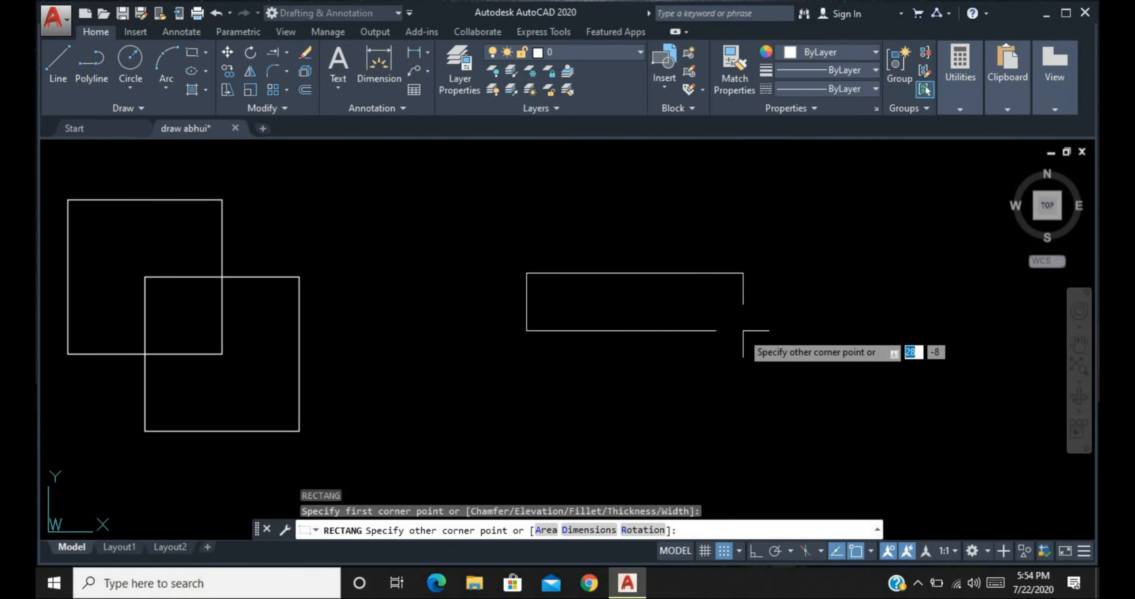
key("Tab")
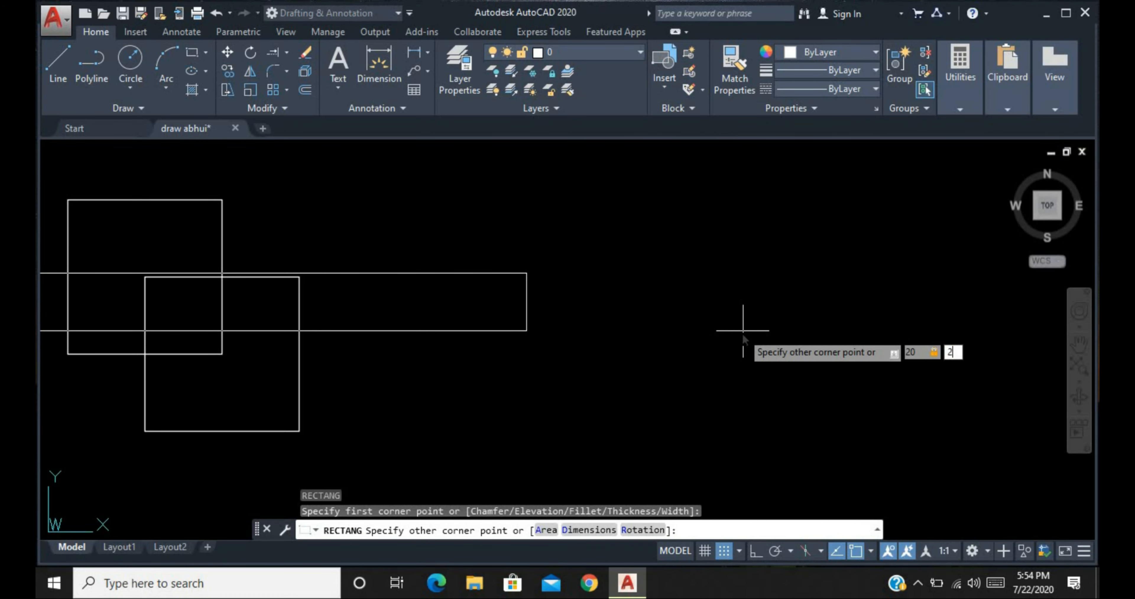
type("20")
key("Return")
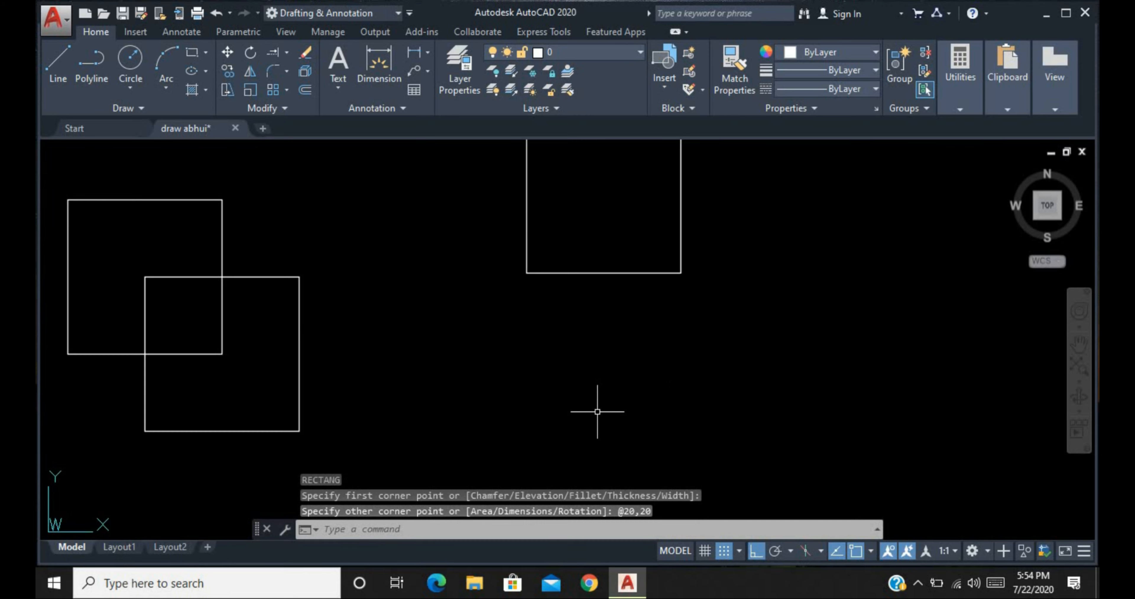
scroll(593, 407, "down", 2)
scroll(735, 226, "up", 2)
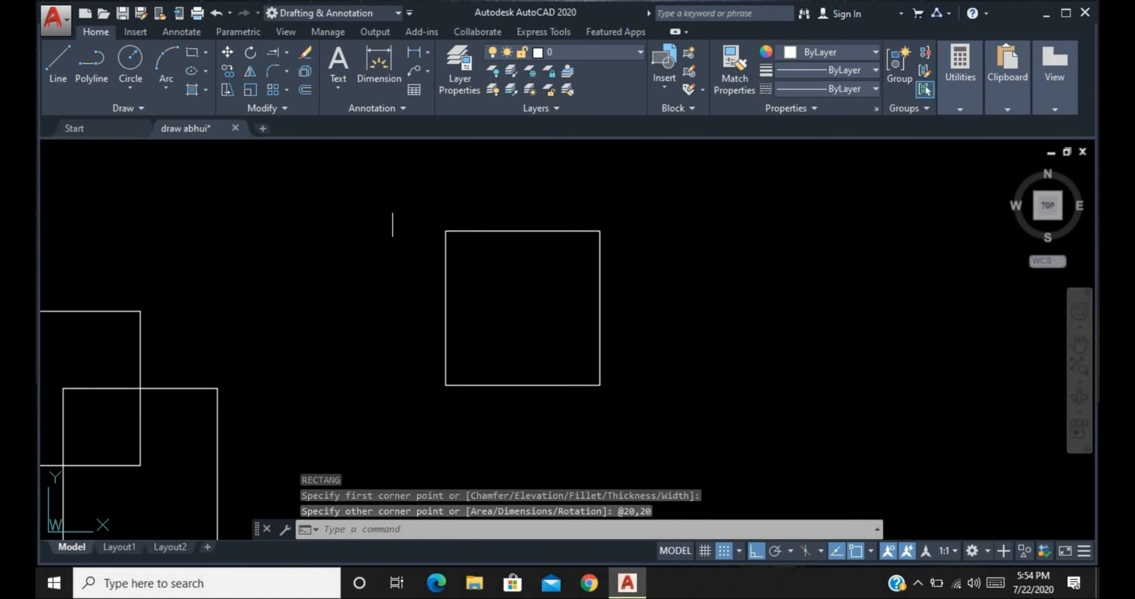
- Fillet the 20 by 20 square's lower-left corner with a radius of 5
left_click(287, 70)
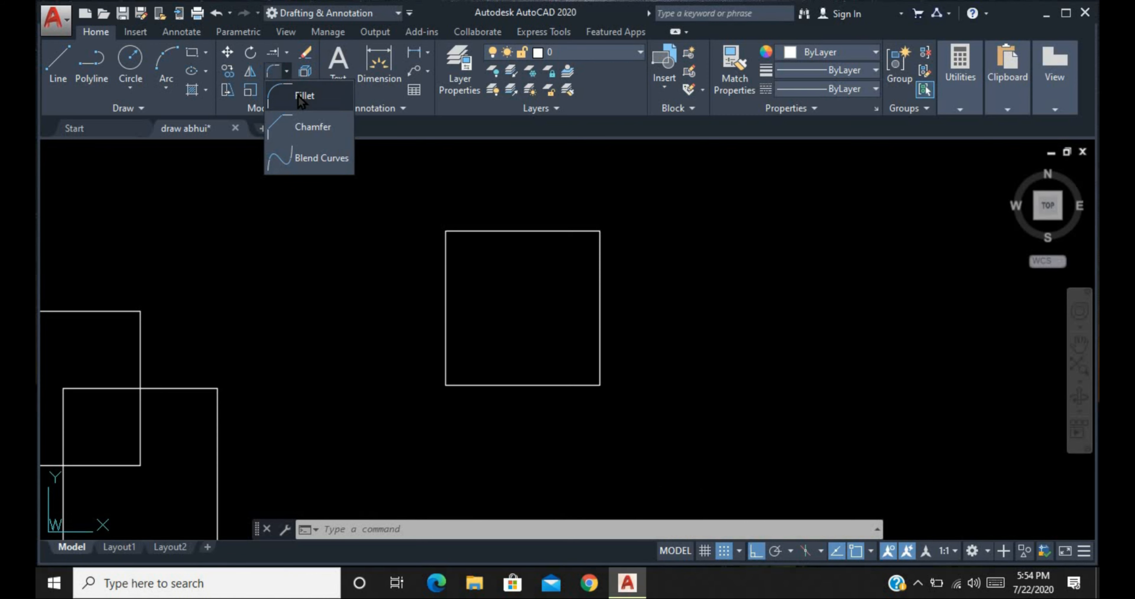
left_click(276, 255)
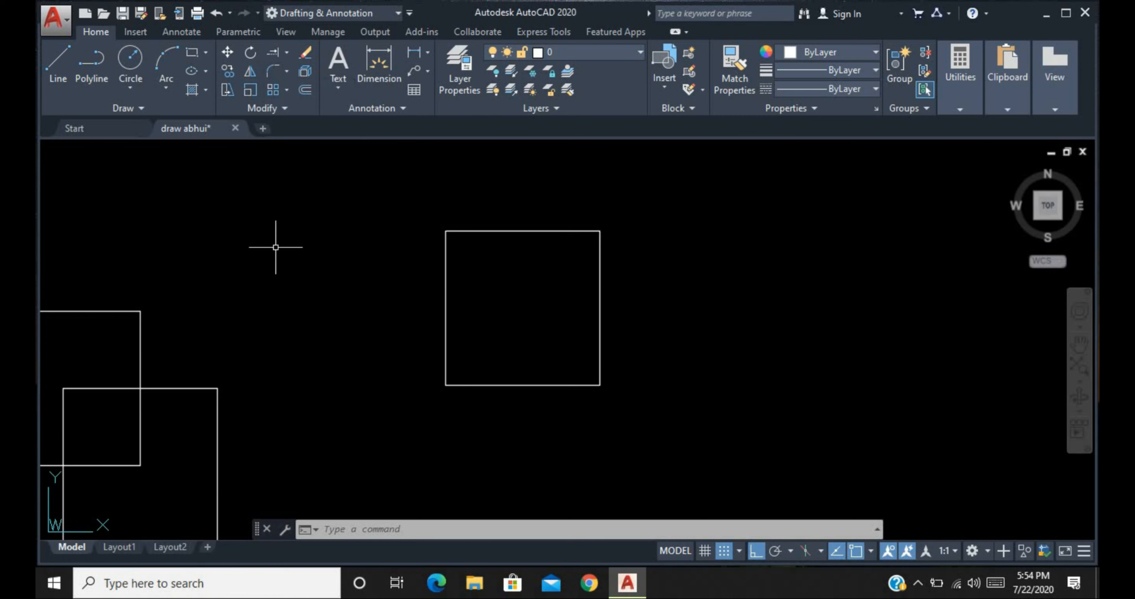
type("f")
key("Return")
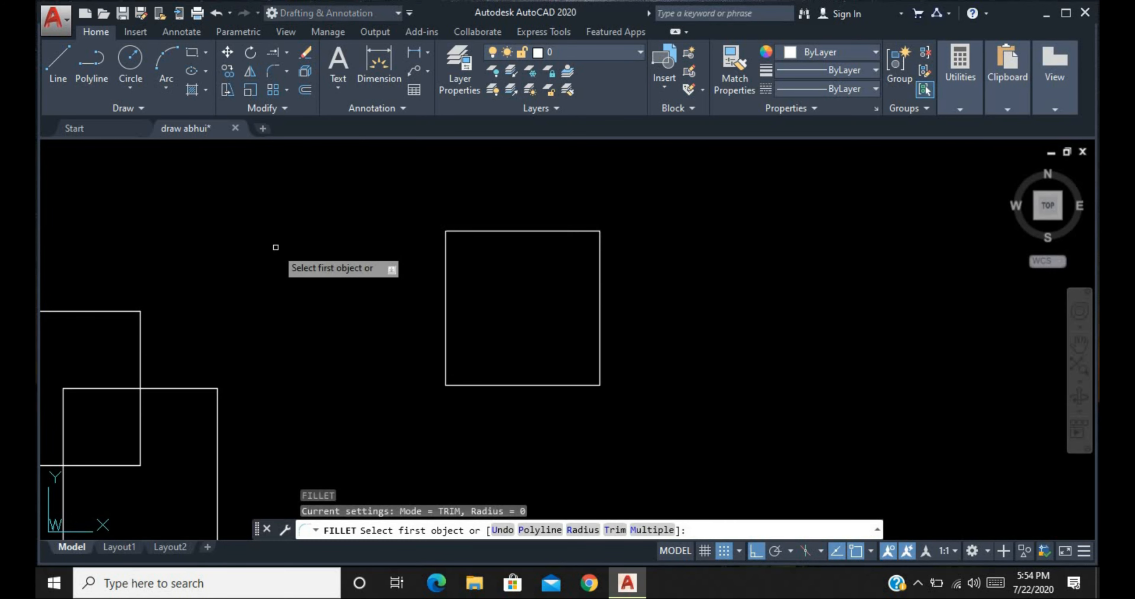
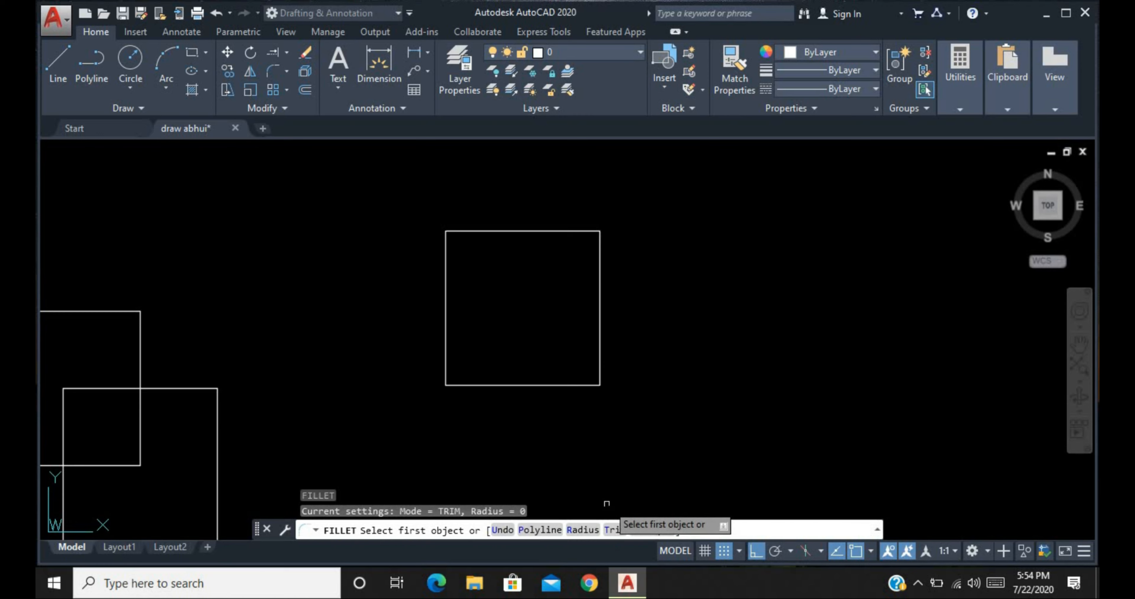
left_click(577, 530)
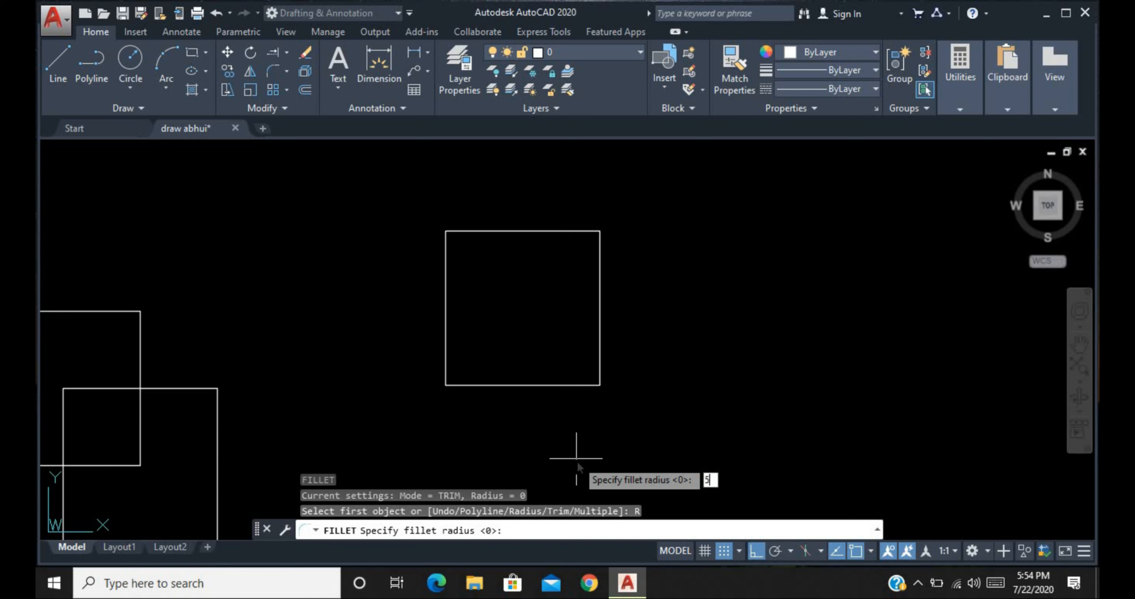
key("Return")
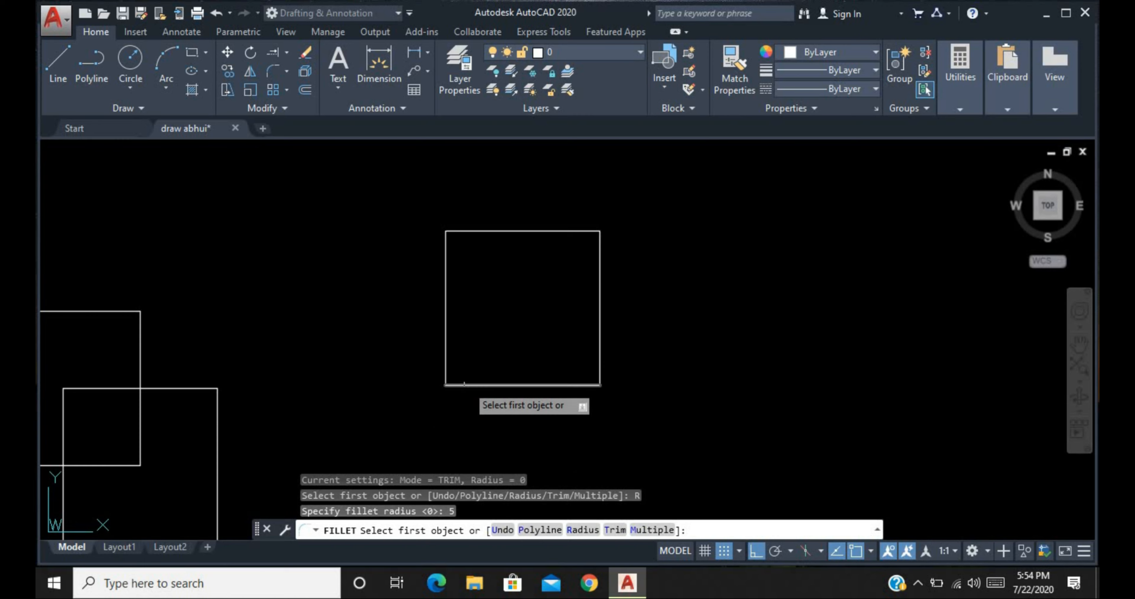
left_click(465, 385)
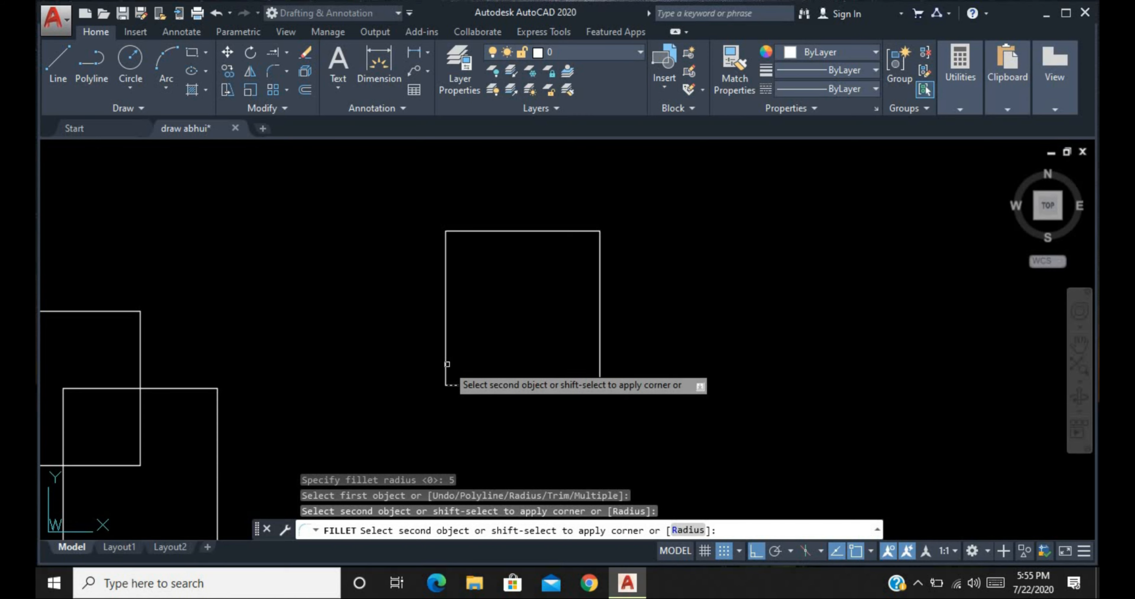
left_click(447, 365)
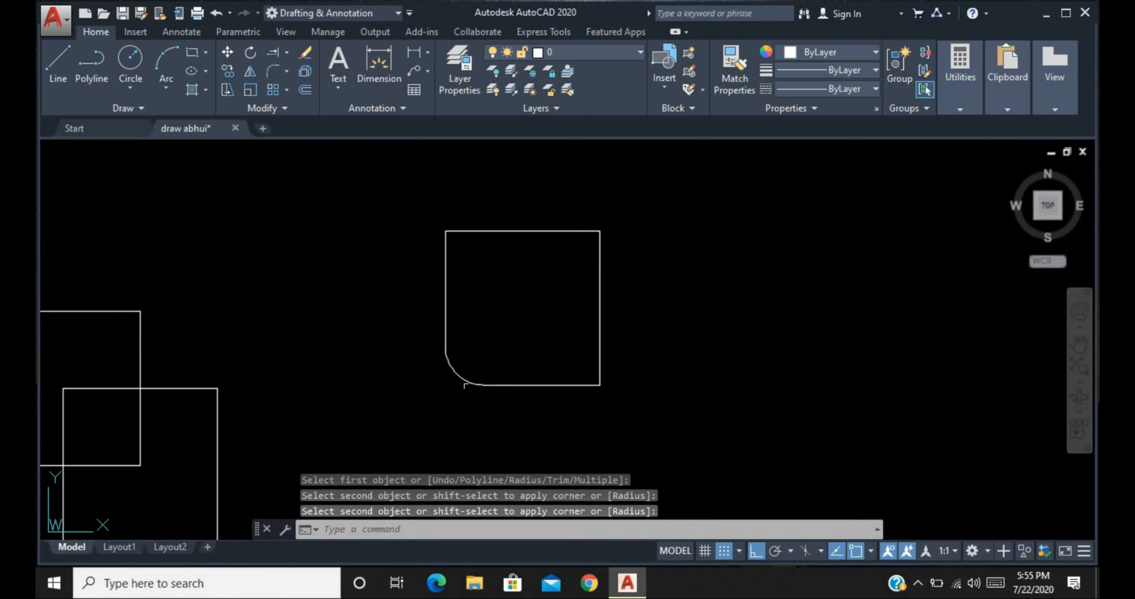
mouse_move(482, 318)
left_mouse_down()
mouse_move(443, 314)
mouse_move(450, 398)
mouse_move(496, 364)
mouse_move(501, 335)
left_mouse_up()
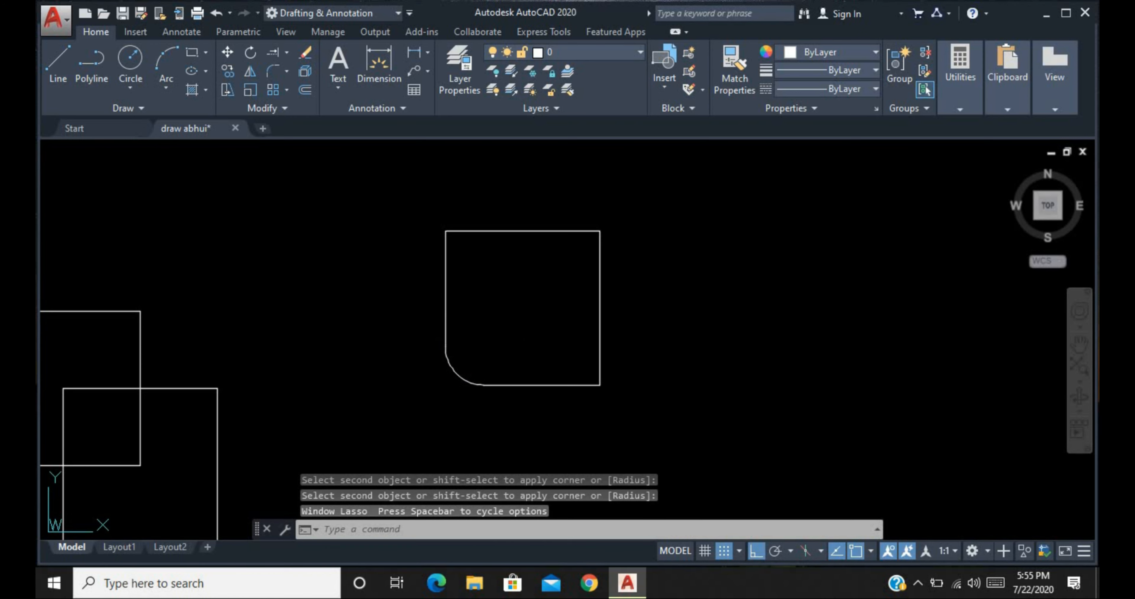
left_click(456, 372)
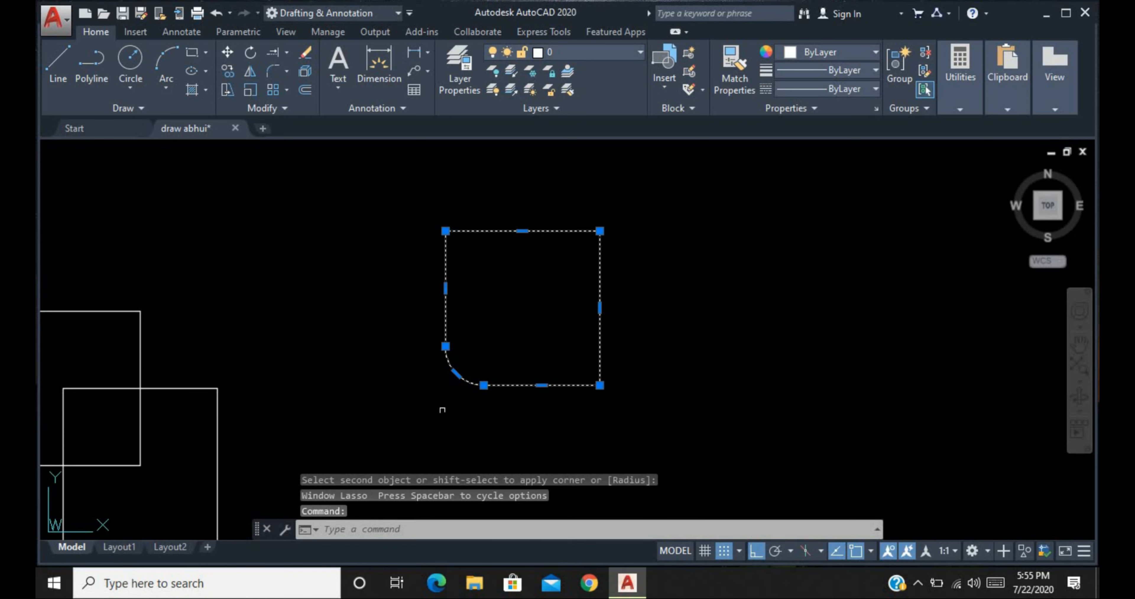
key("Escape")
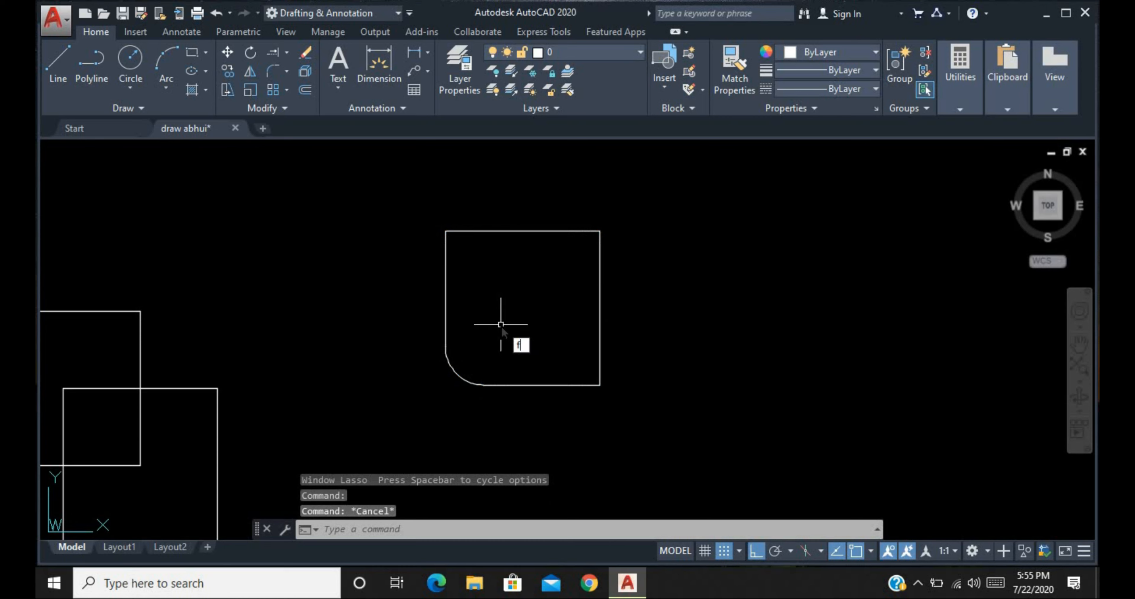
- Fillet the square's lower-right corner with a radius of 10
type("f")
key("Return")
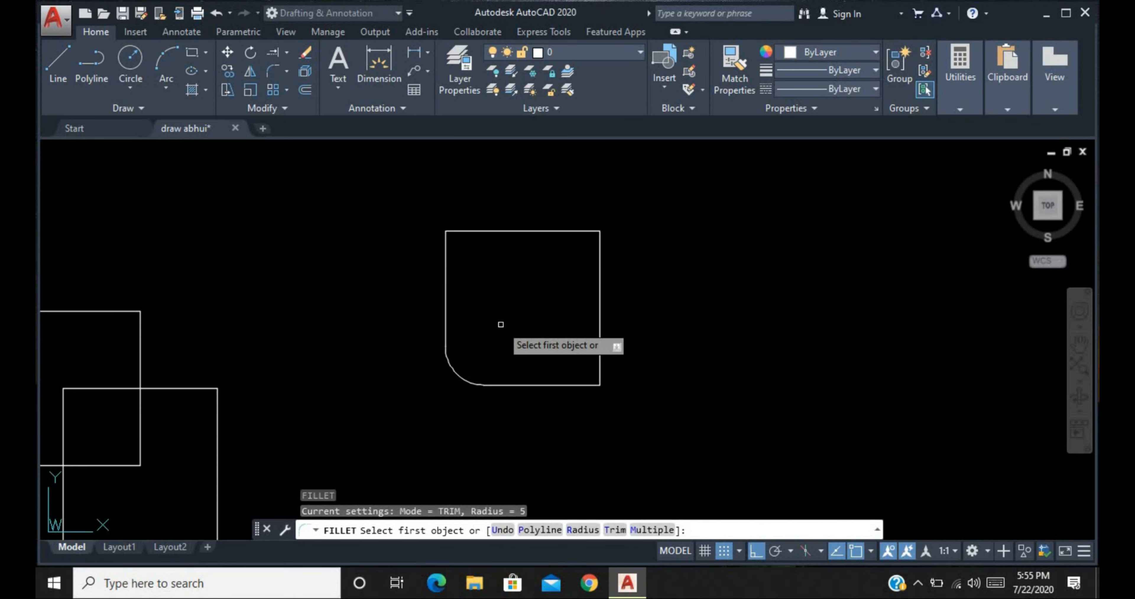
type("r")
key("Return")
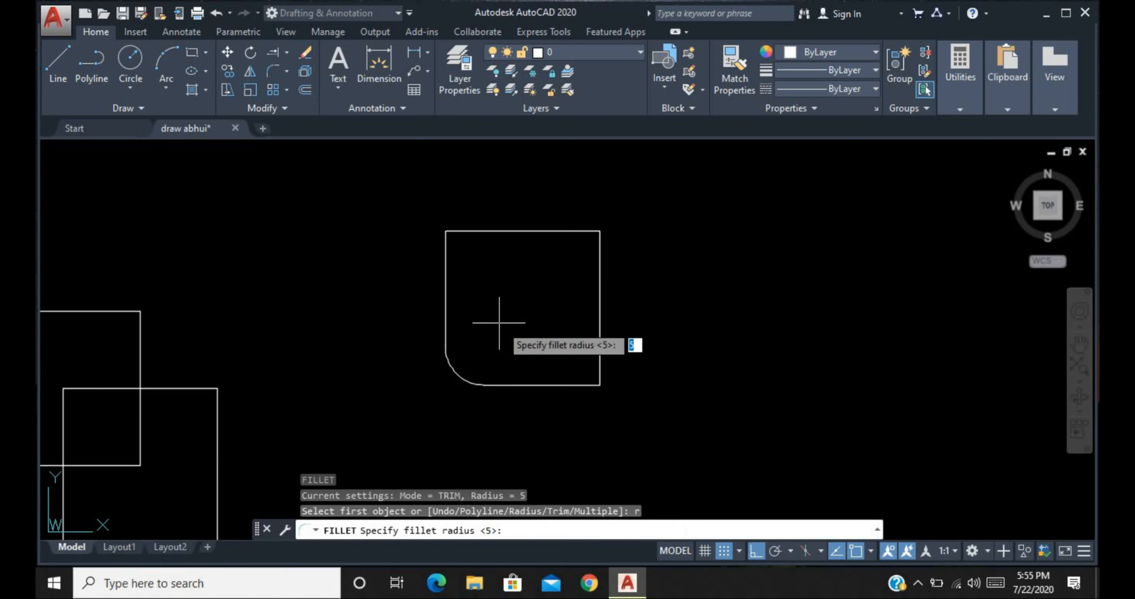
type("19")
key("Return")
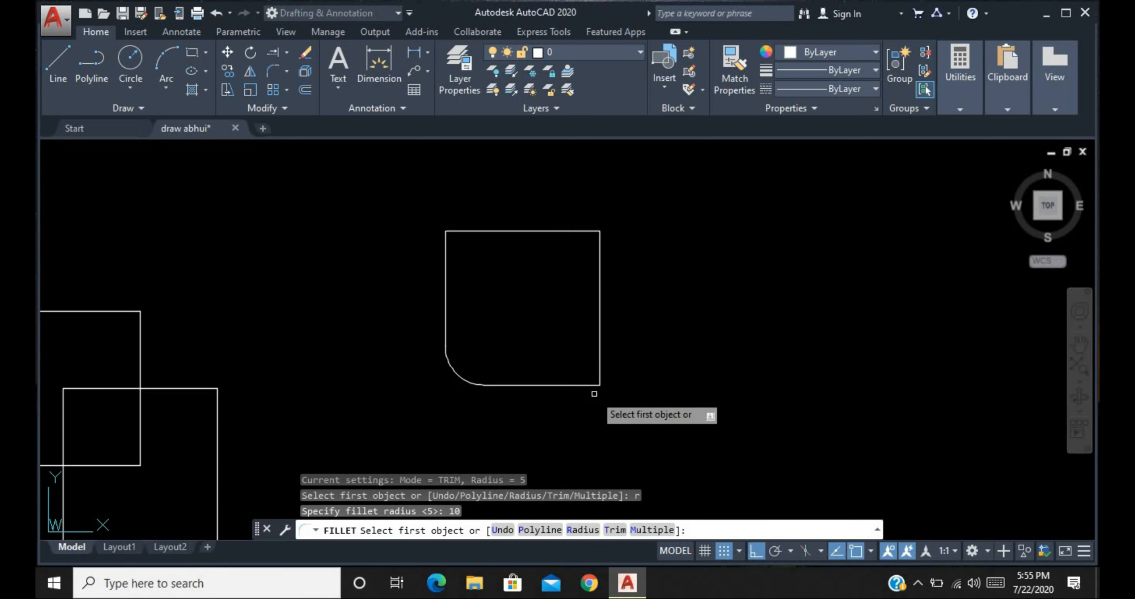
left_click(593, 385)
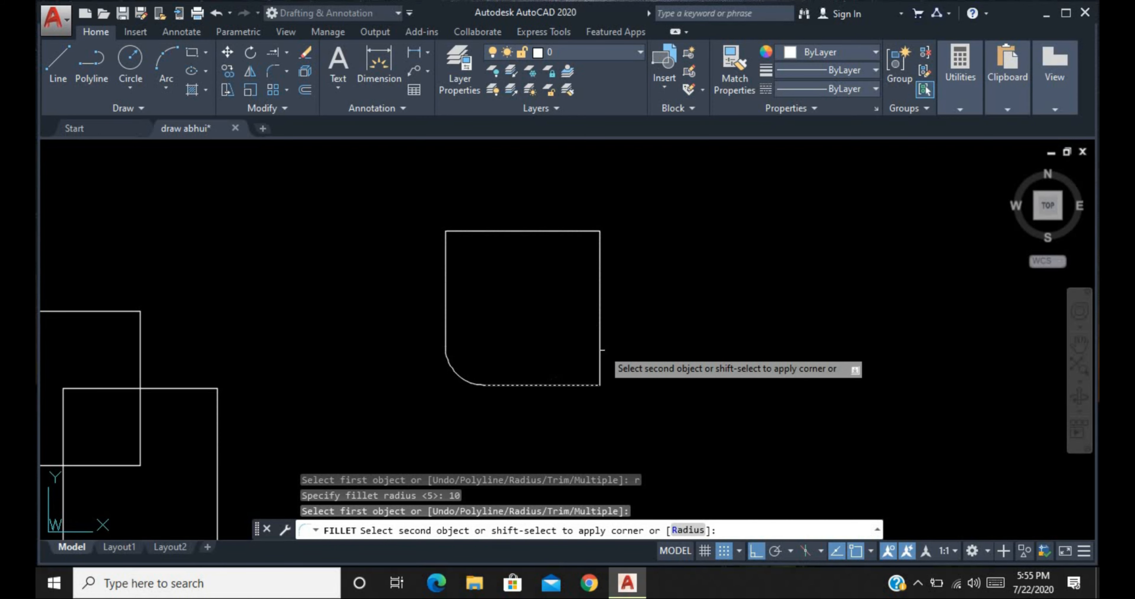
left_click(603, 349)
left_click(597, 347)
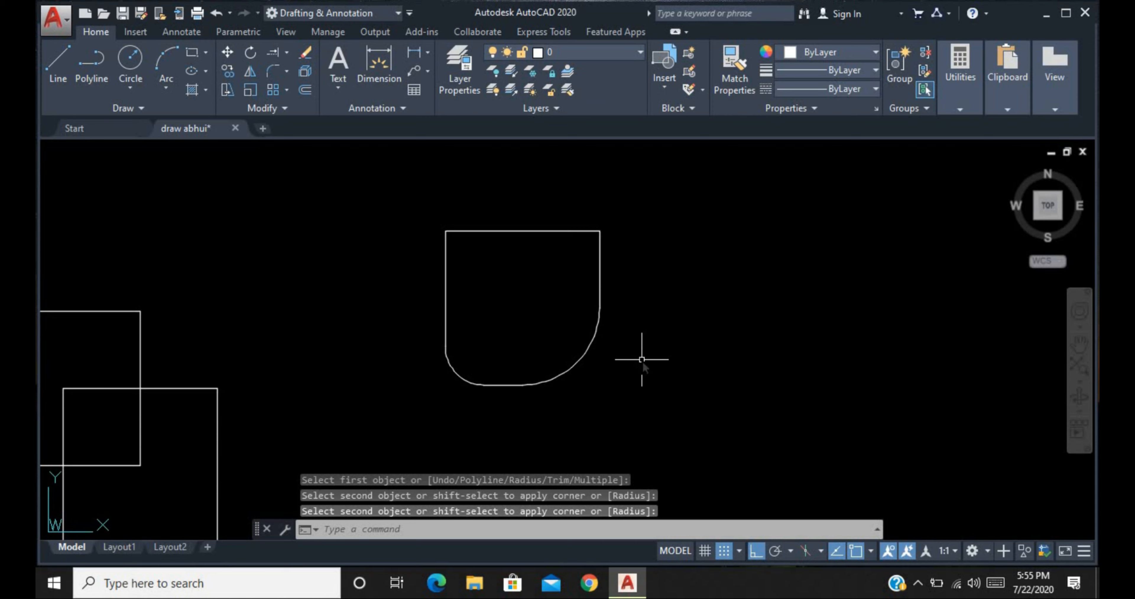
- Fillet the square's upper-right corner with a radius of 5
type("f")
key("Return")
type("r")
key("Return")
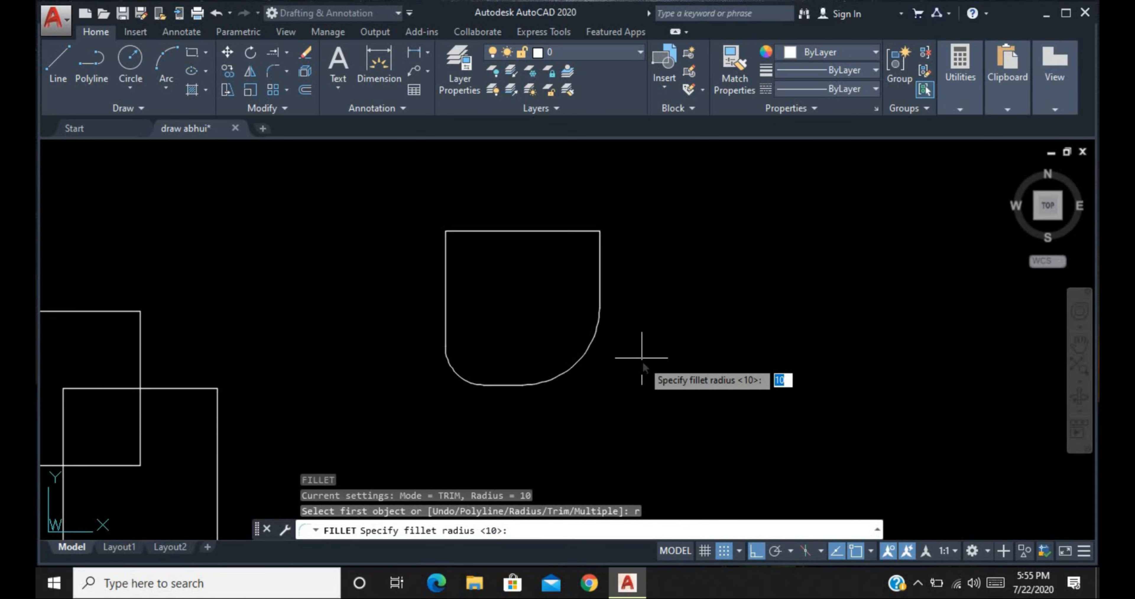
type("5")
key("Return")
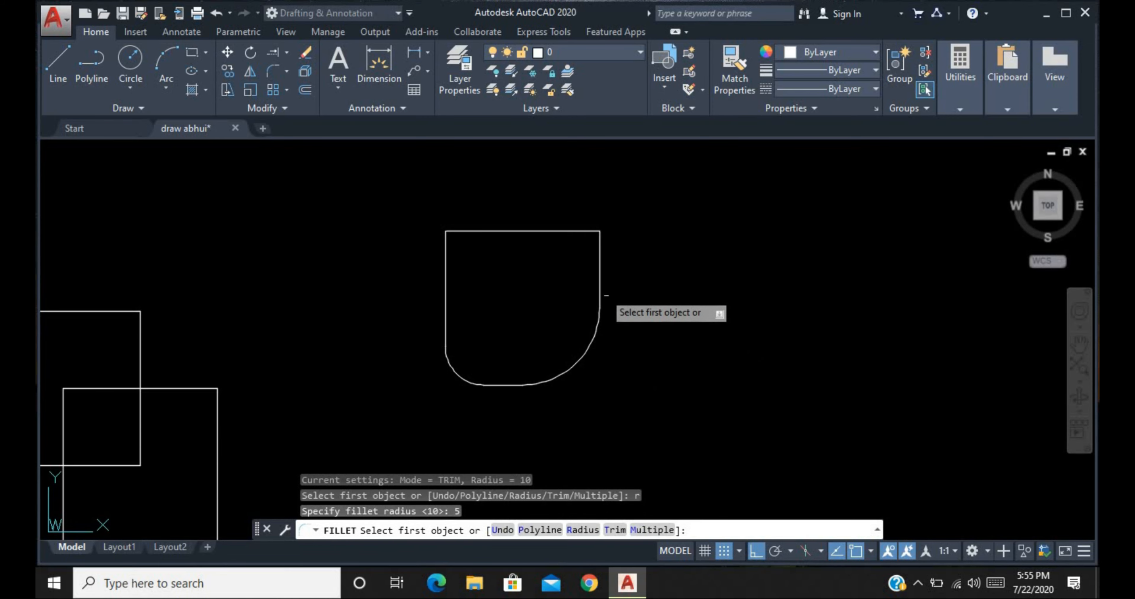
left_click(599, 254)
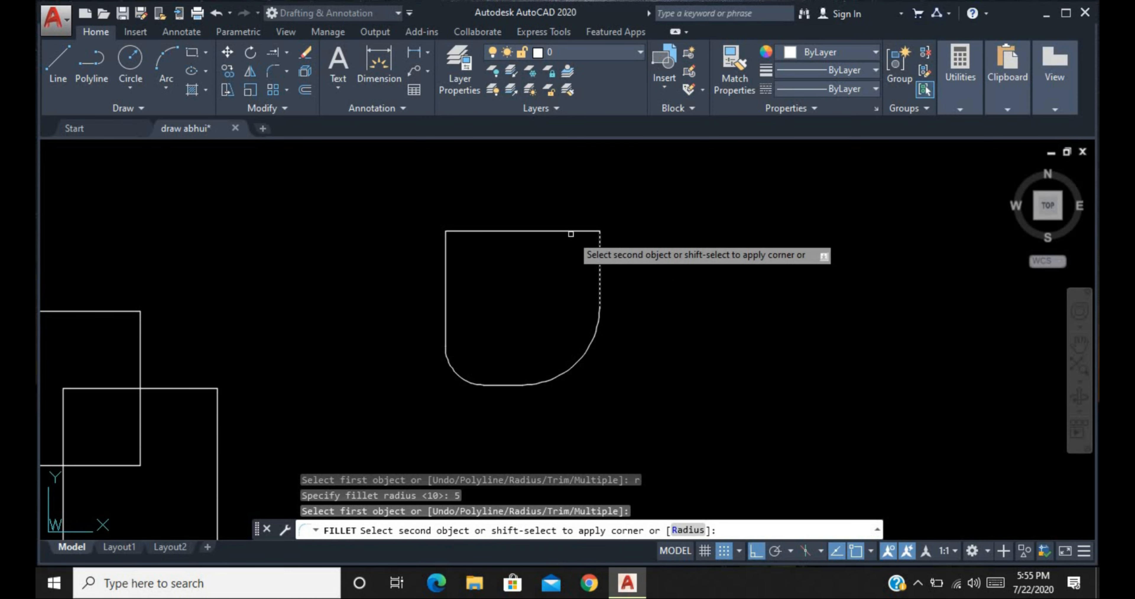
left_click(573, 234)
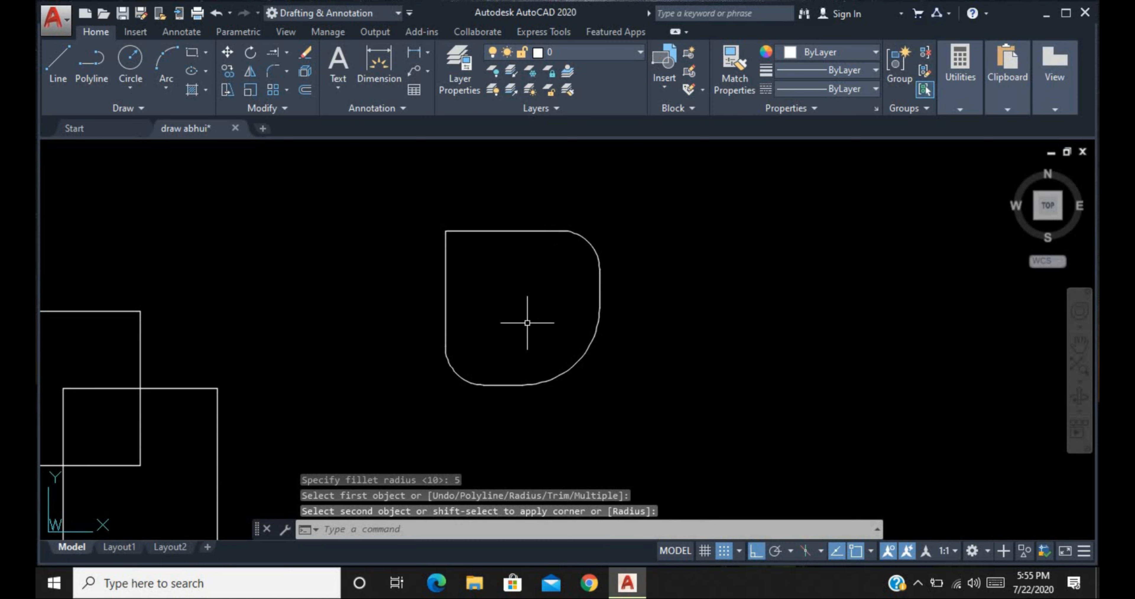
- Undo the three corner fillets on the square
key("ctrl+z")
key("ctrl+z")
key("ctrl+z")
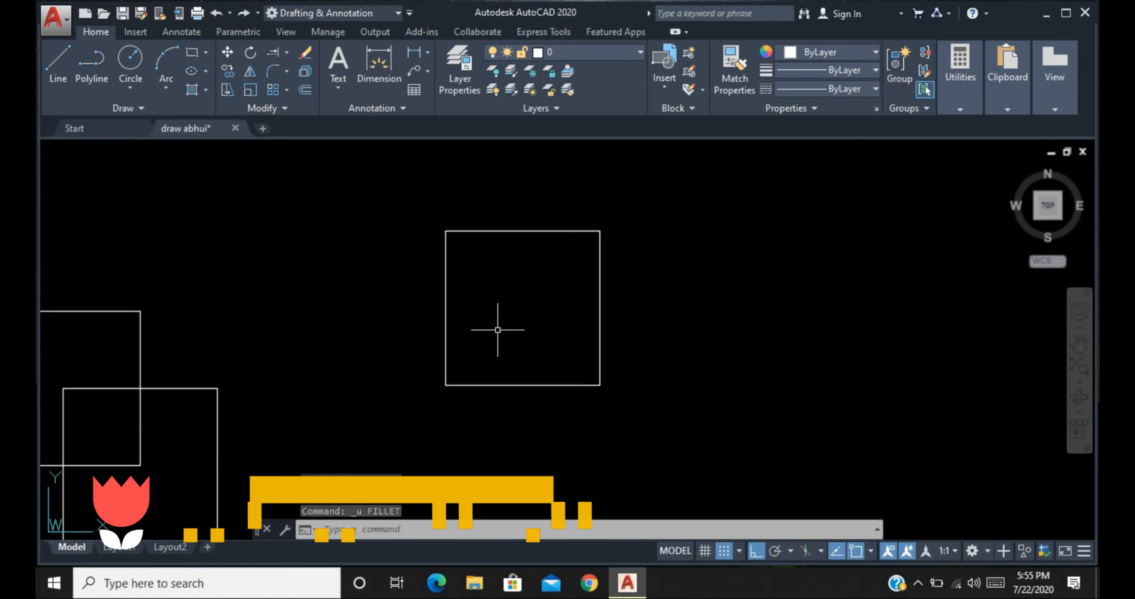
- Fillet all four corners of the square at once with Fillet's Polyline option and a radius of 5
type("f")
key("Return")
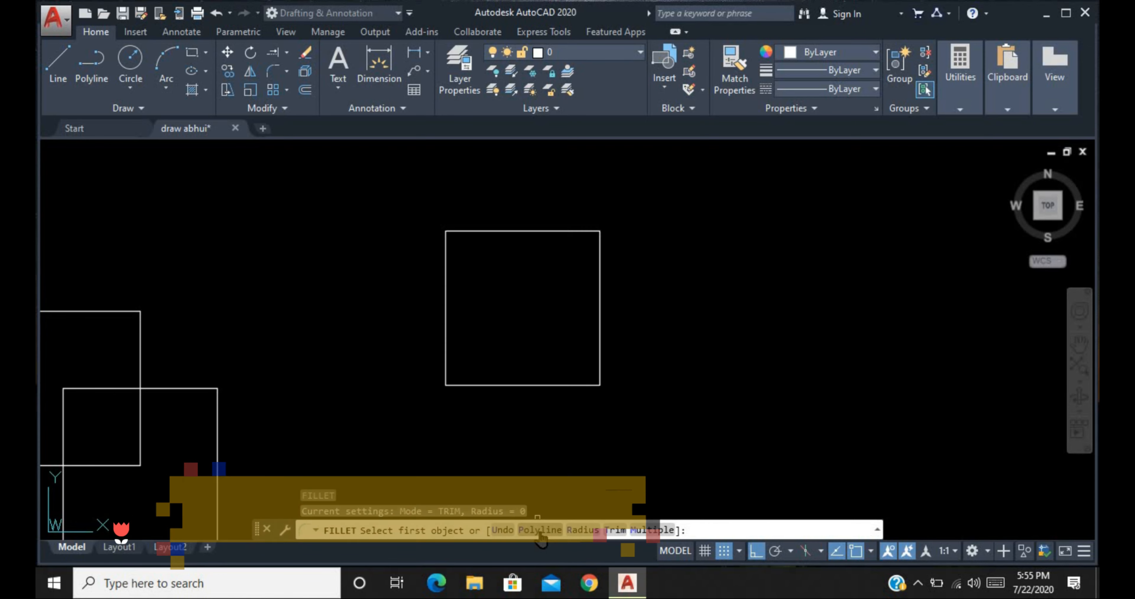
left_click(539, 531)
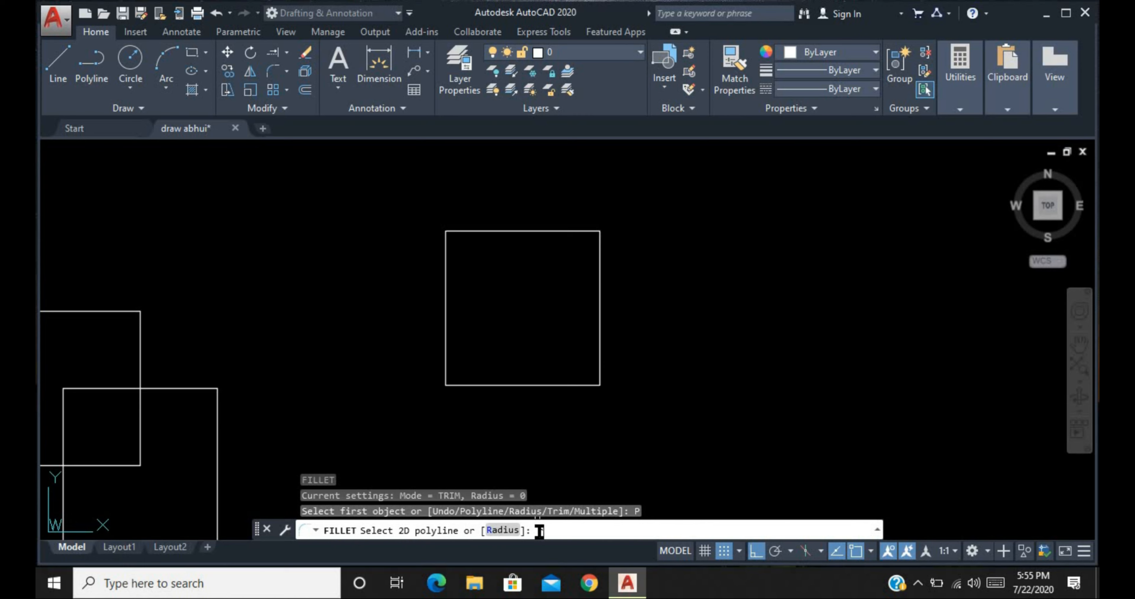
type("r")
key("Return")
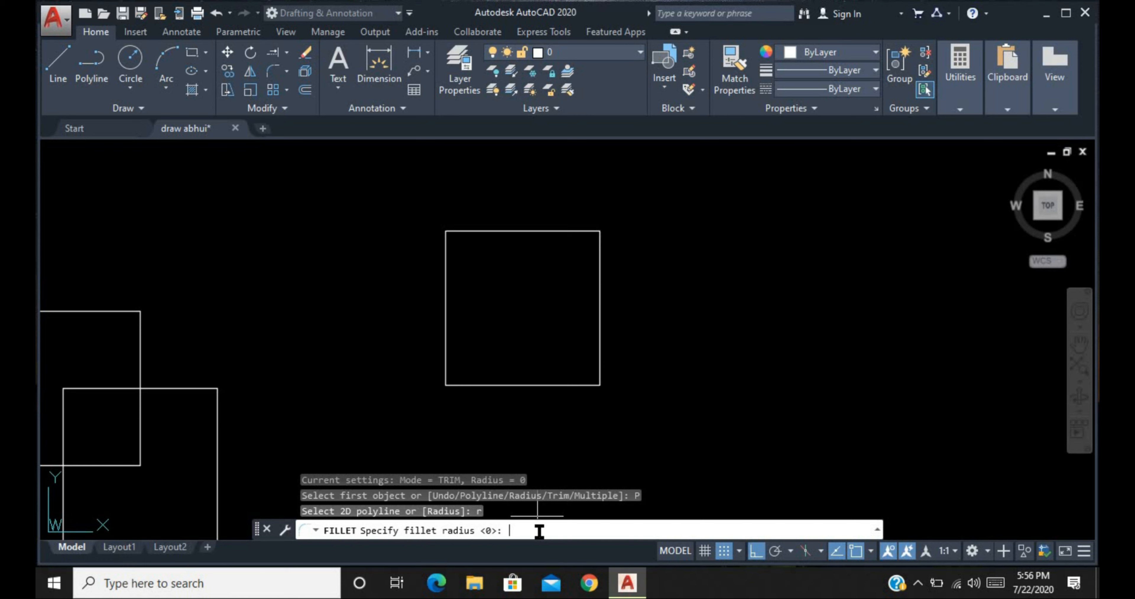
key("Return")
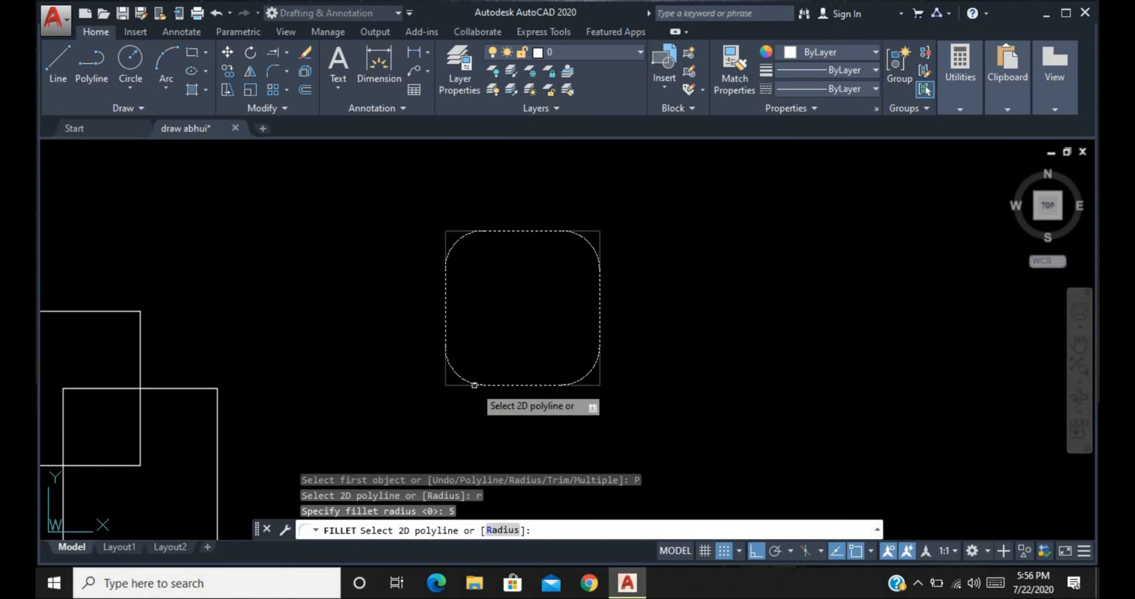
left_click(474, 385)
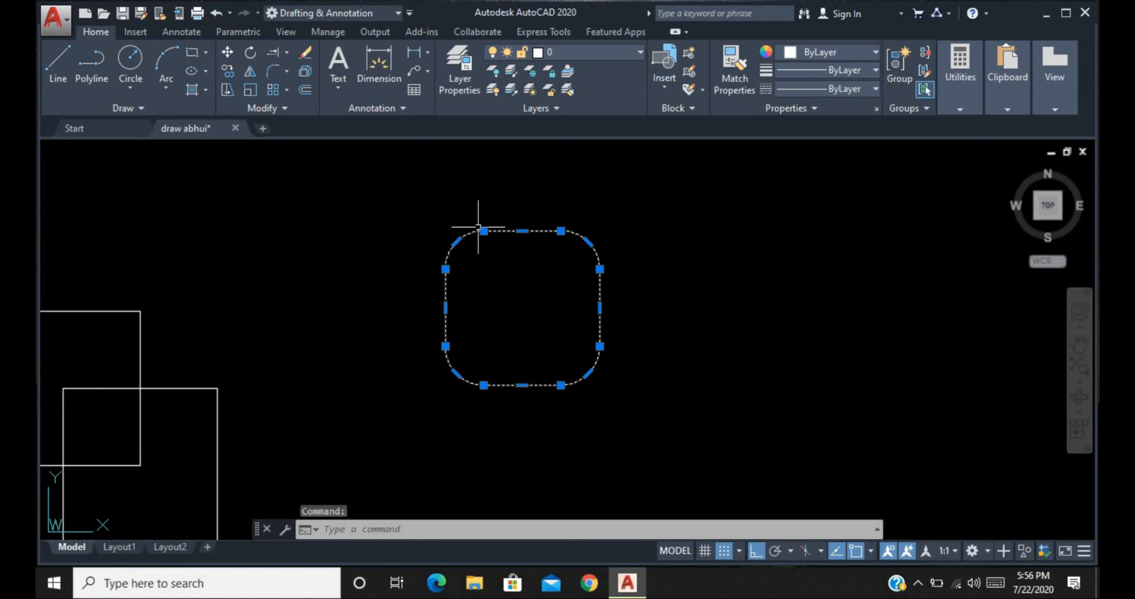
key("Escape")
key("Escape")
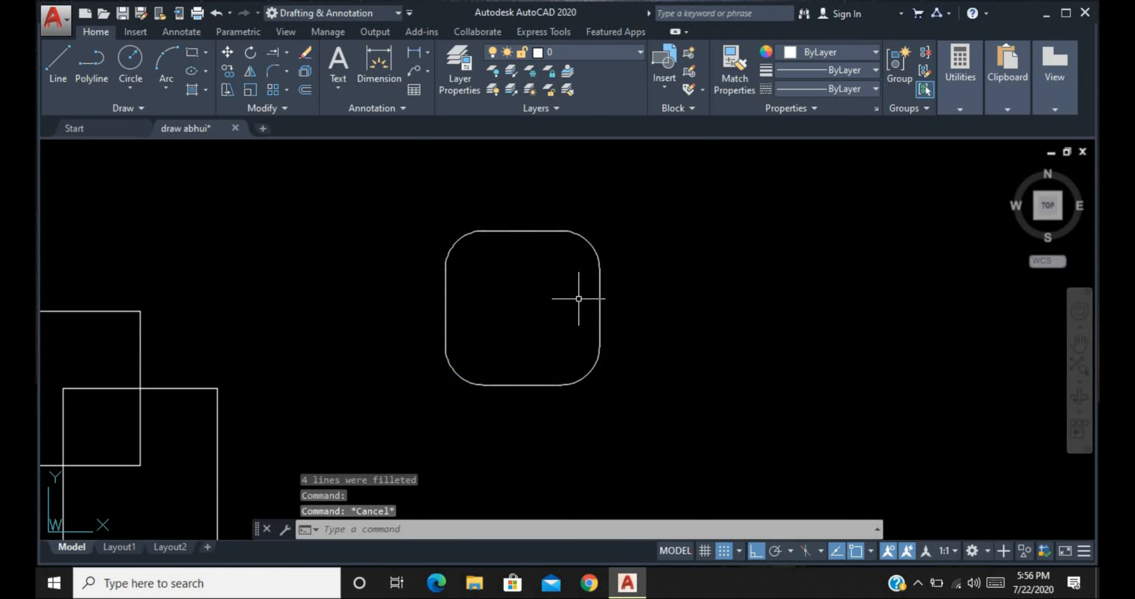
- Undo the polyline fillet on the square
key("ctrl+z")
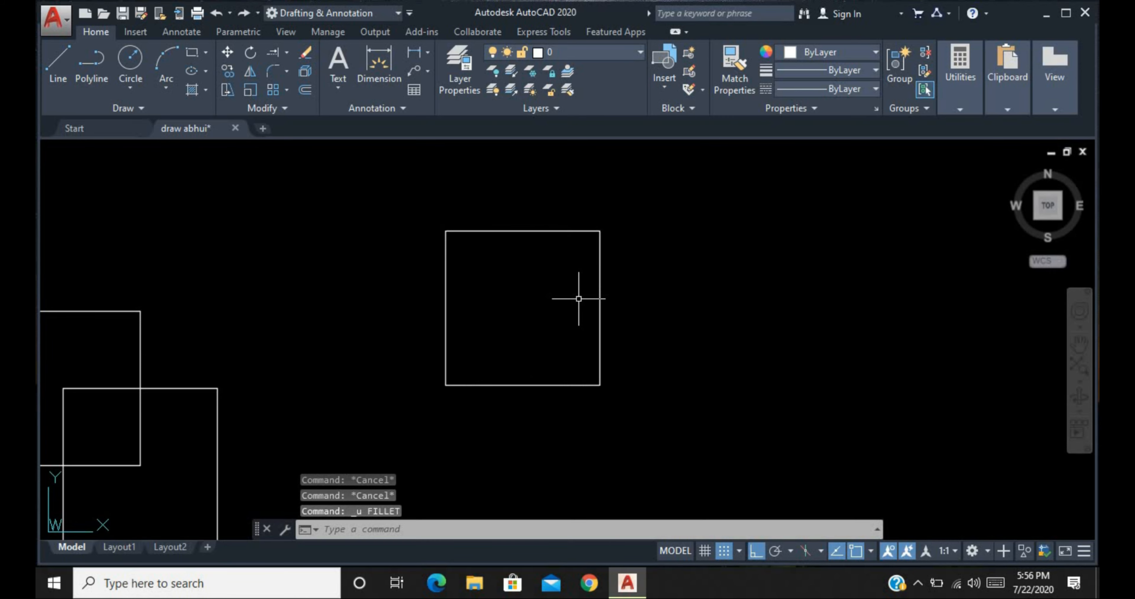
left_click(600, 284)
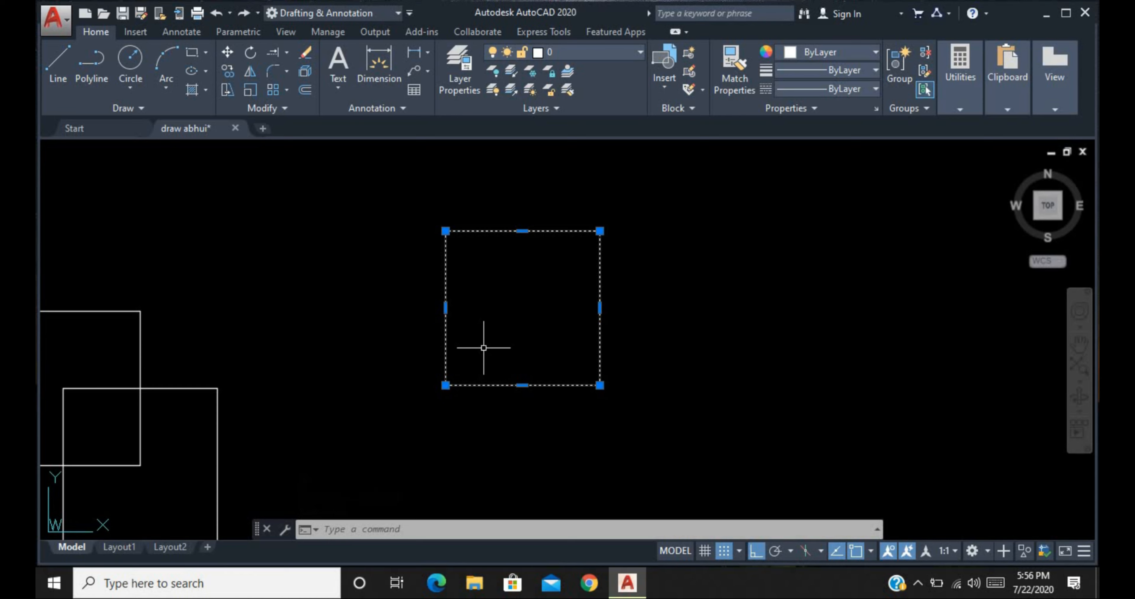
key("Escape")
- Use Fillet's Polyline option again to round every corner of the square with a radius of 5
type("f")
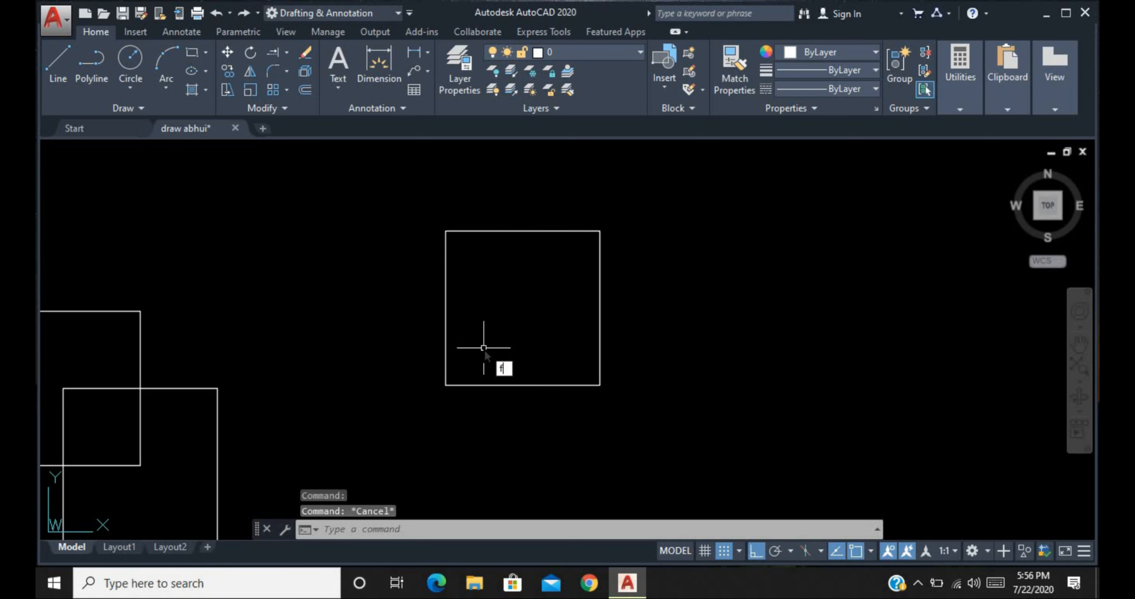
key("Return")
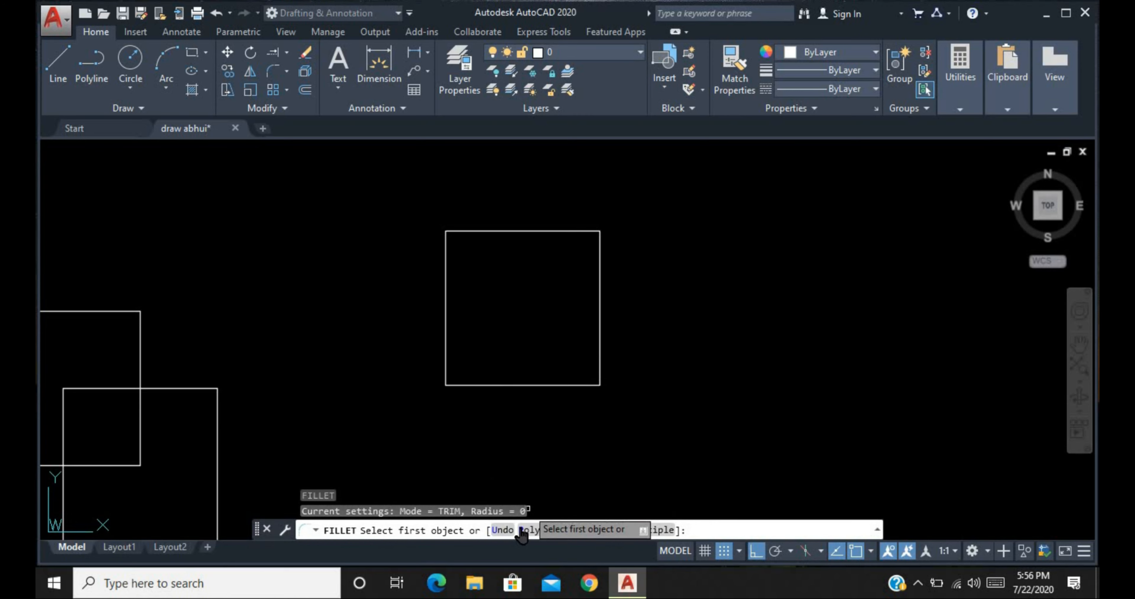
left_click(540, 530)
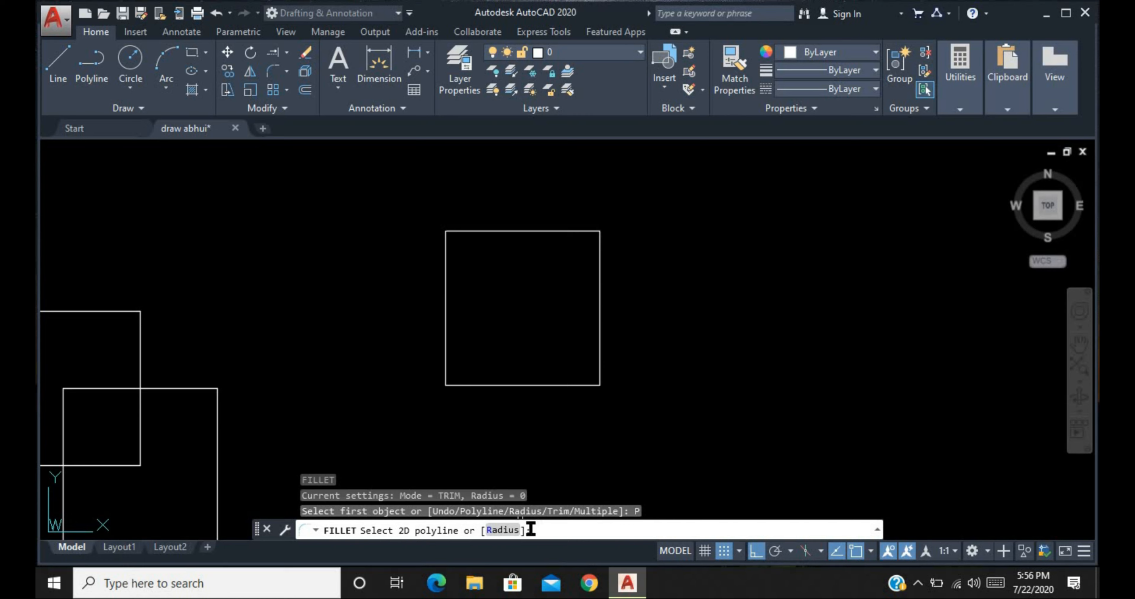
left_click(514, 531)
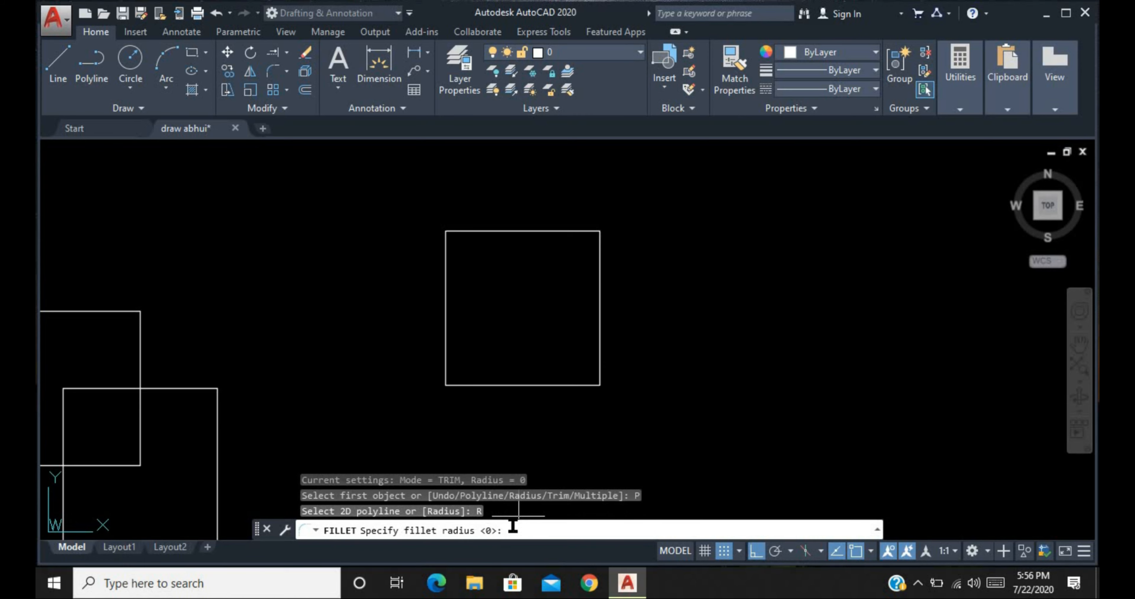
type("5")
key("Return")
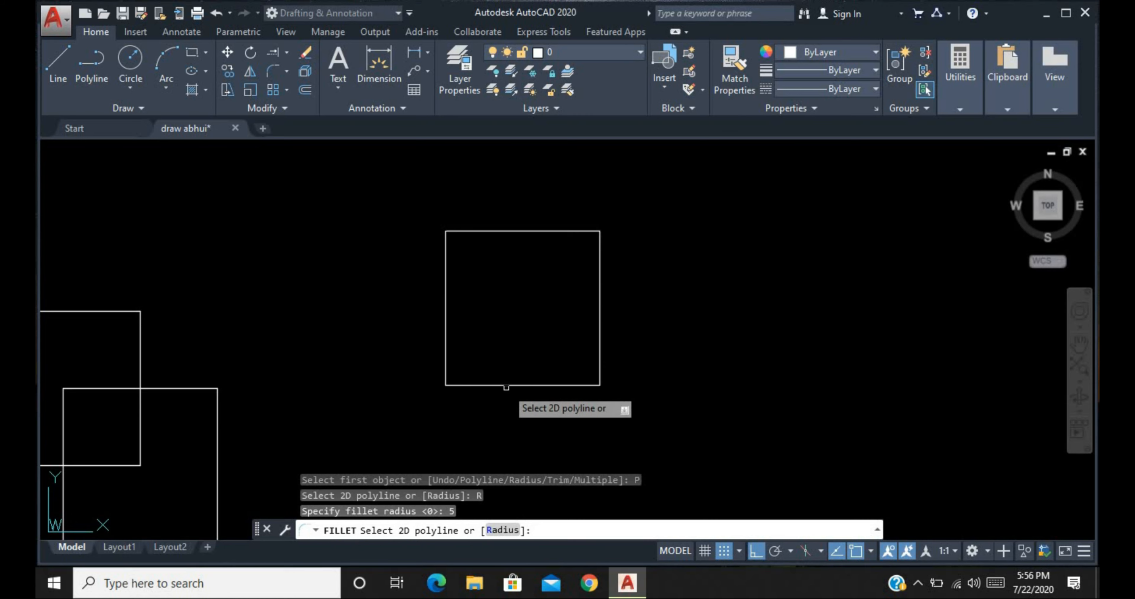
left_click(505, 385)
scroll(410, 299, "down", 2)
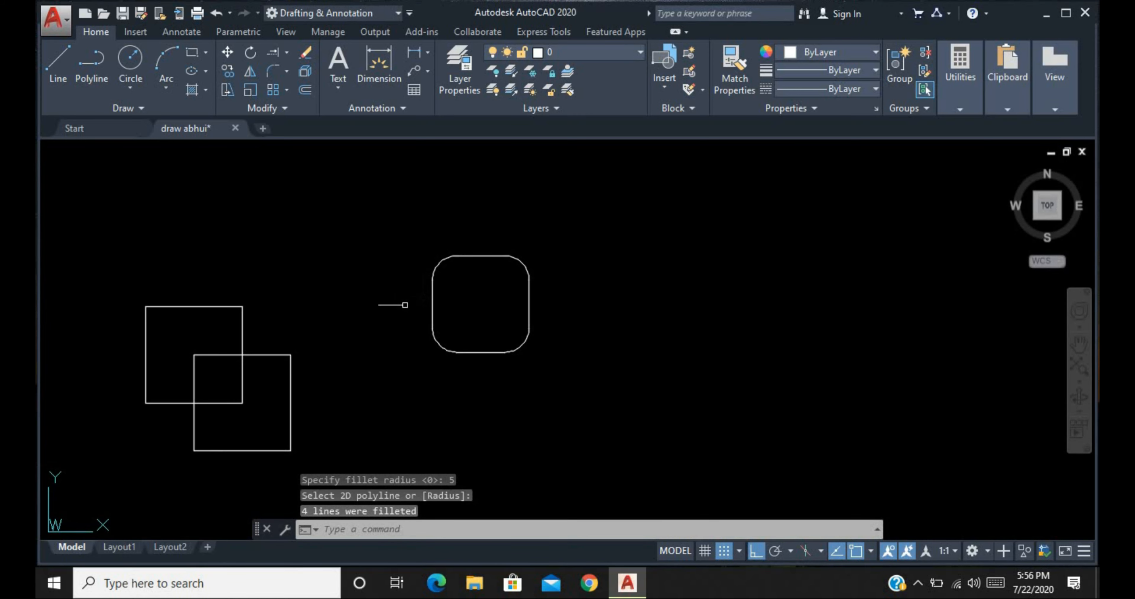
- Undo the polyline fillet so the square has sharp corners again
scroll(181, 325, "up", 2)
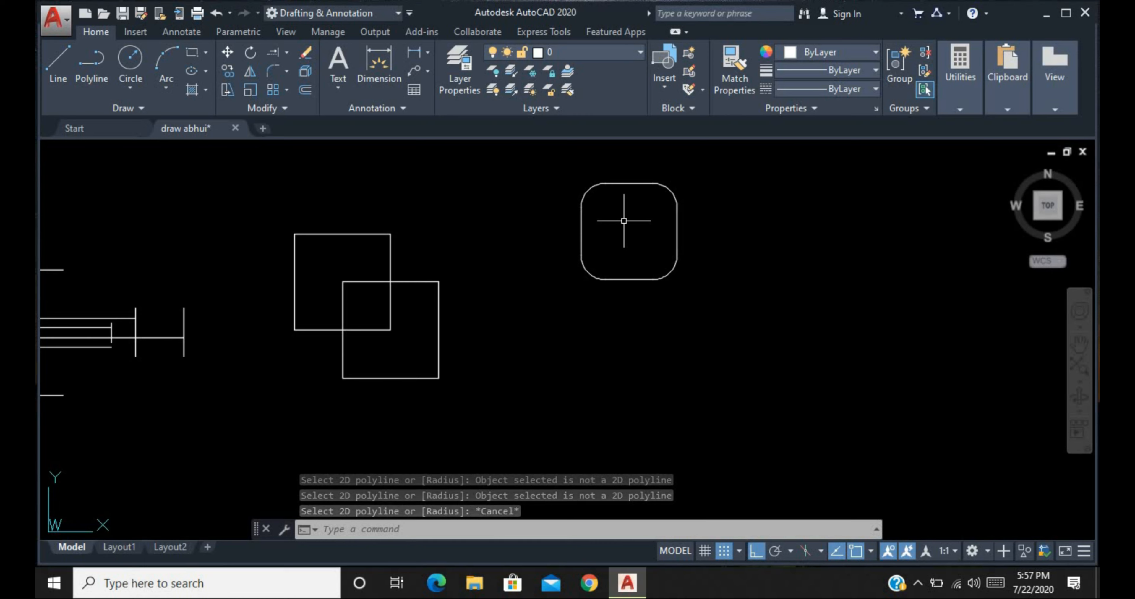
key("ctrl+z")
key("ctrl+z")
key("ctrl+z")
key("ctrl+z")
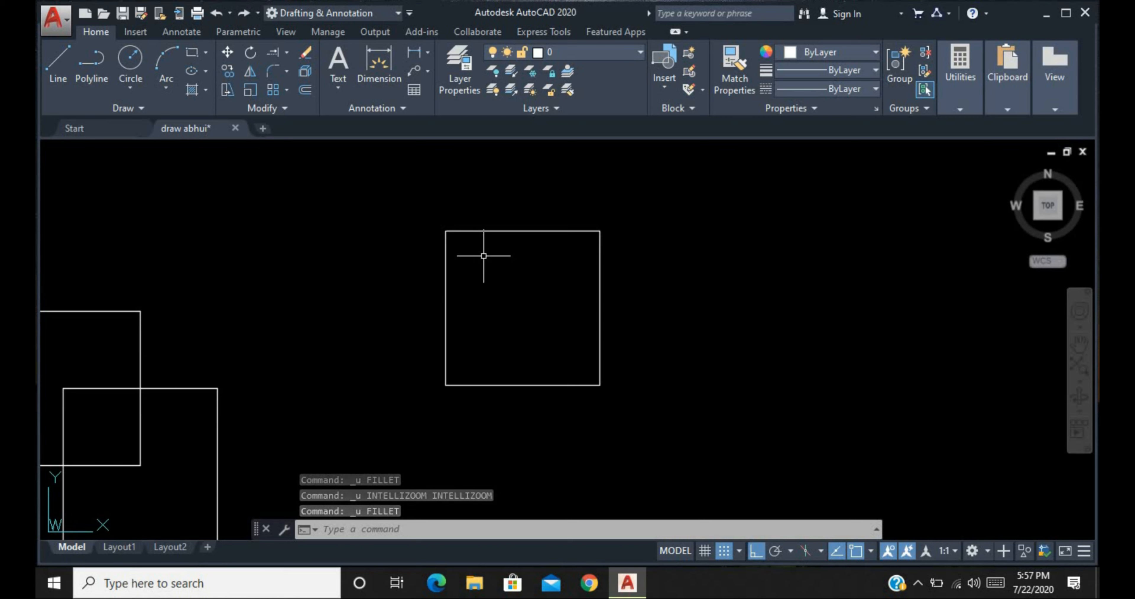
type("f")
key("Return")
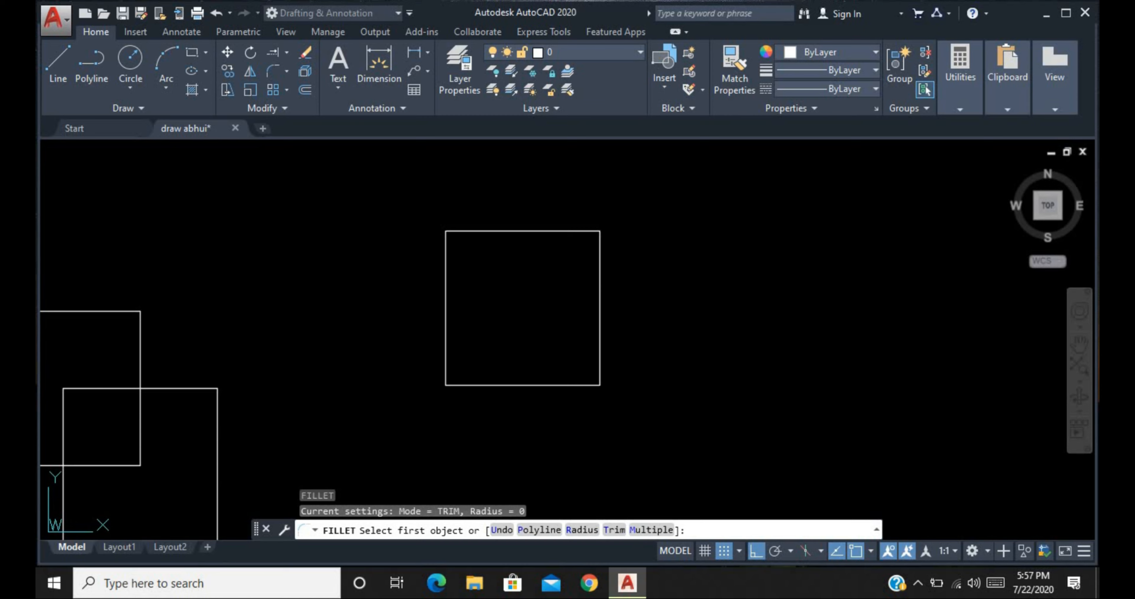
key("Escape")
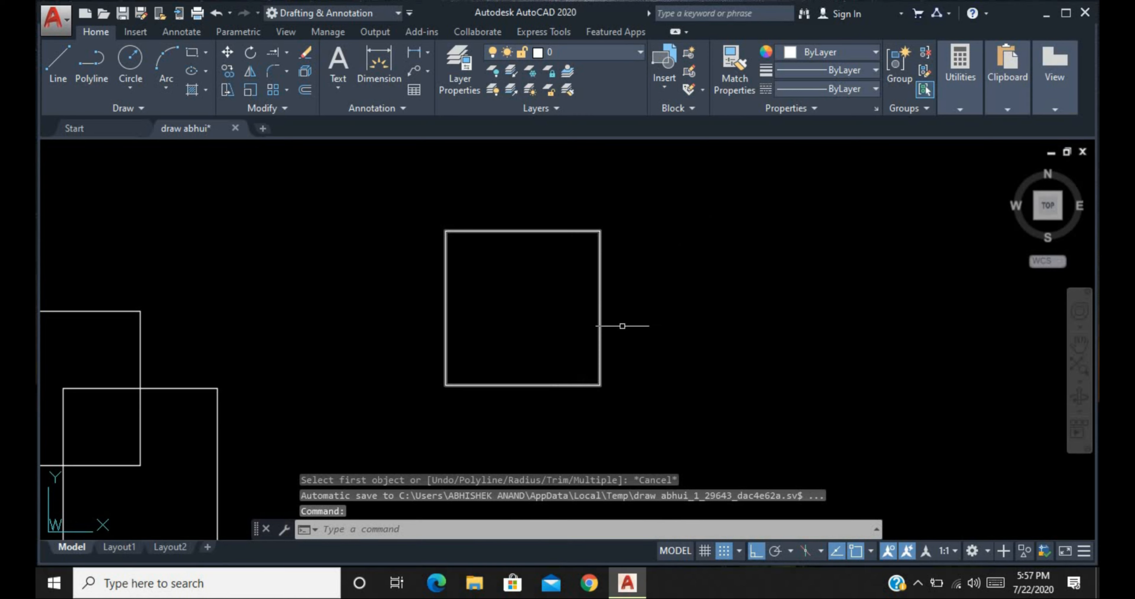
left_click(658, 189)
key("Escape")
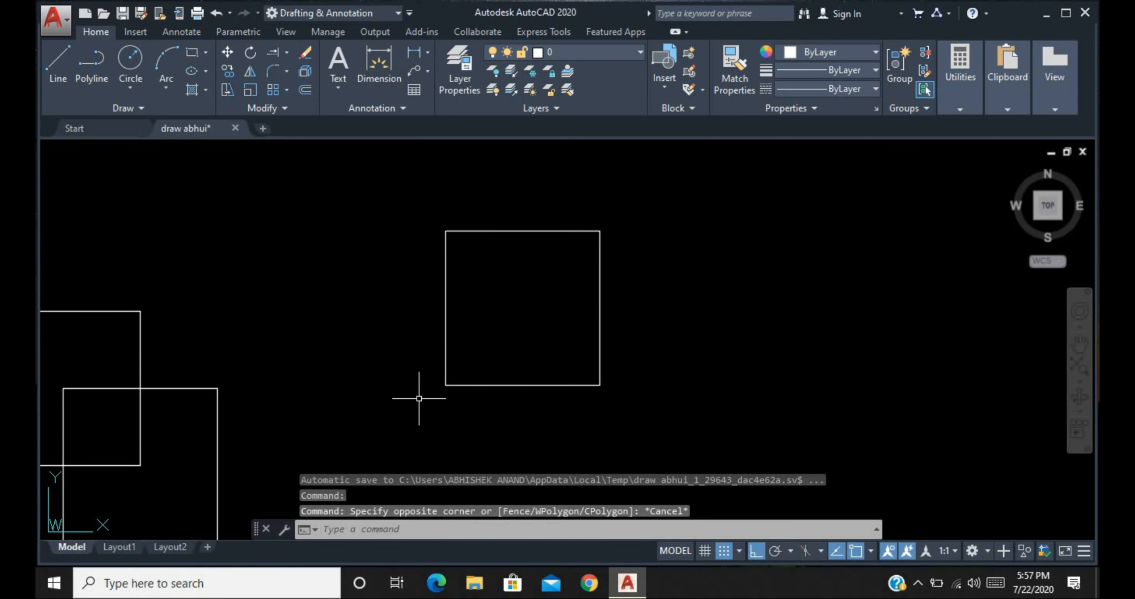
- Copy the sharp-cornered square 30 units horizontally to its right
left_click(385, 189)
left_click(663, 408)
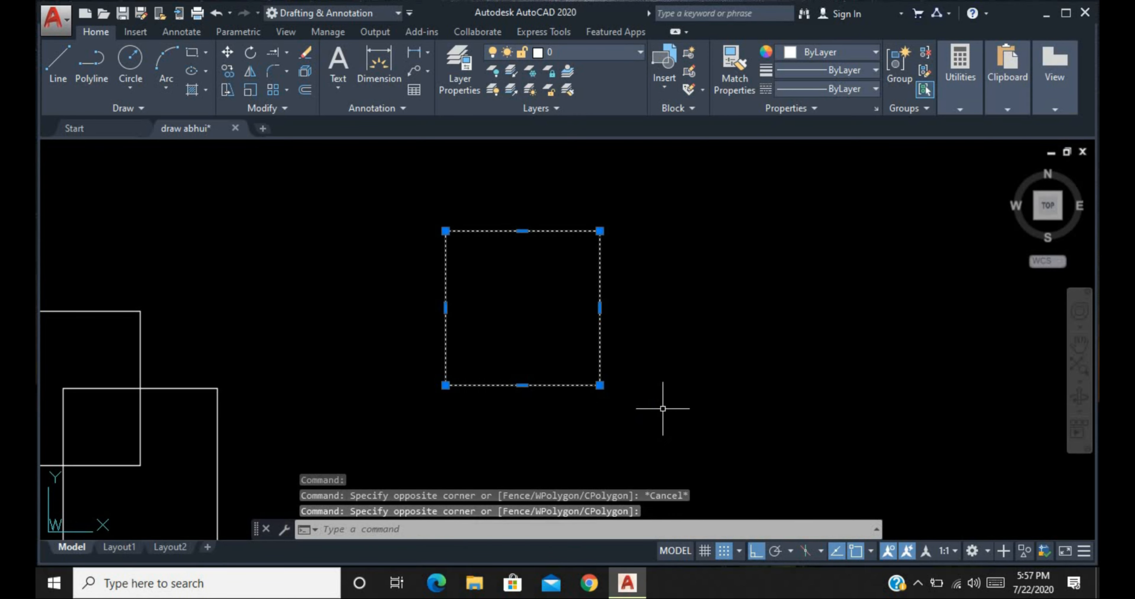
type("c")
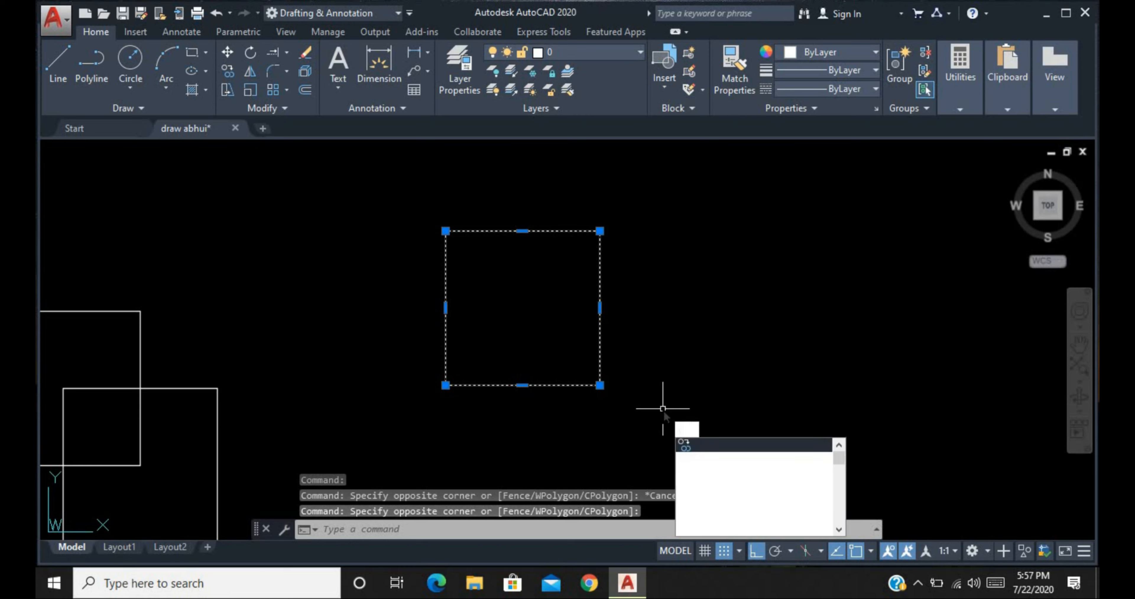
key("Return")
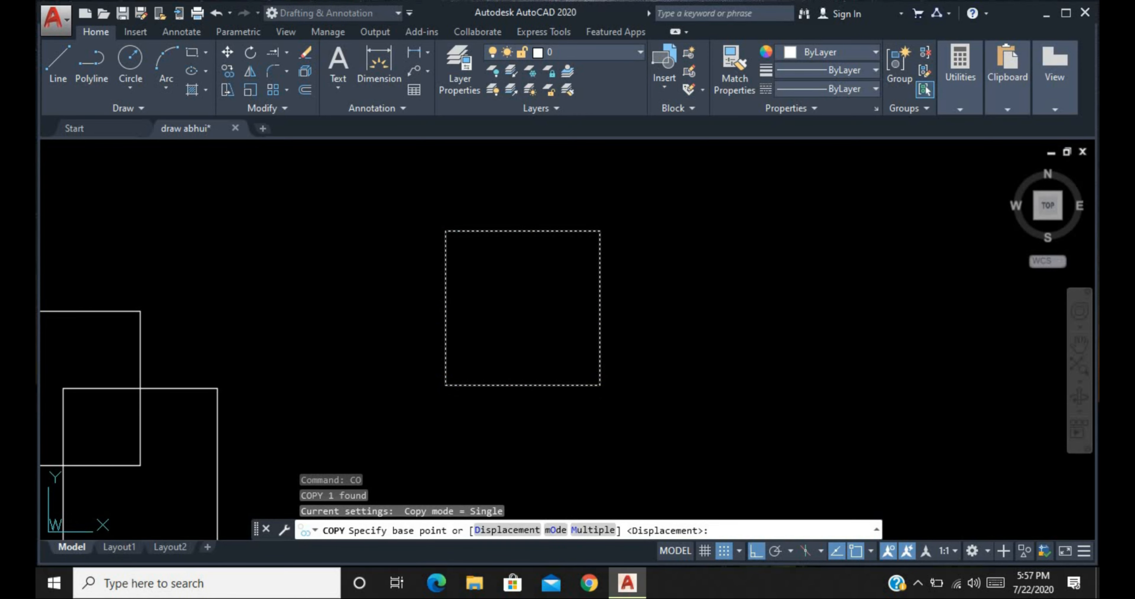
left_click(522, 308)
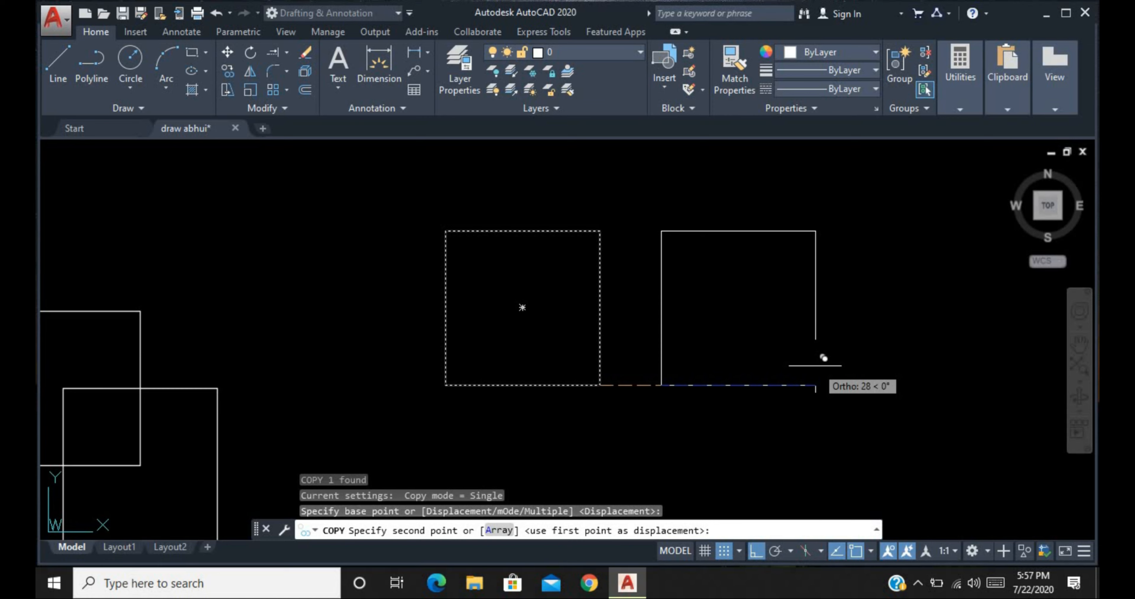
type("30")
key("Return")
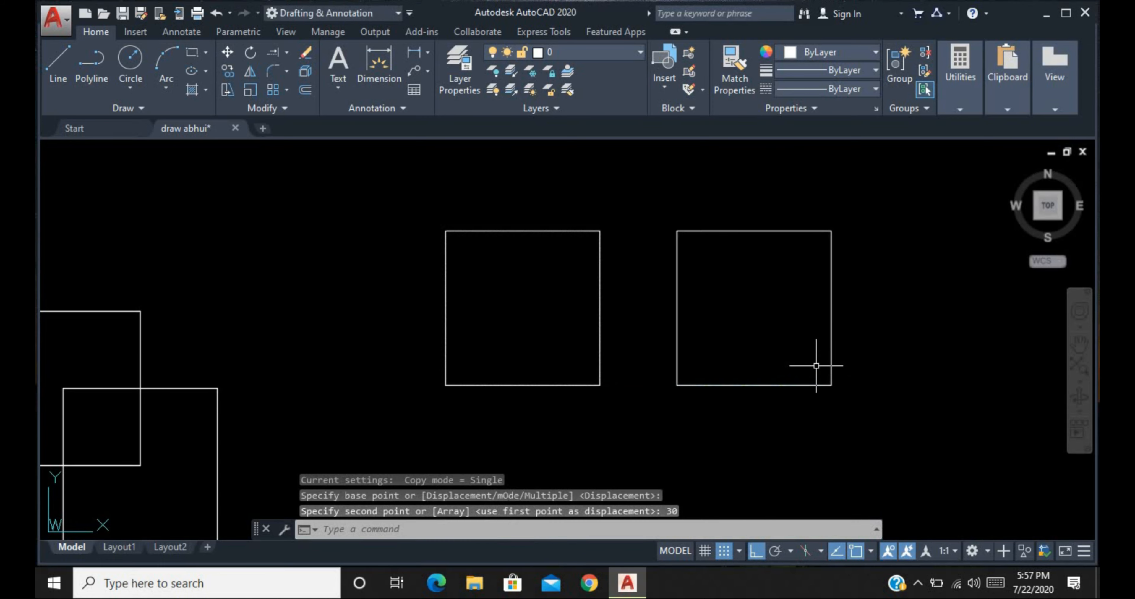
key("Escape")
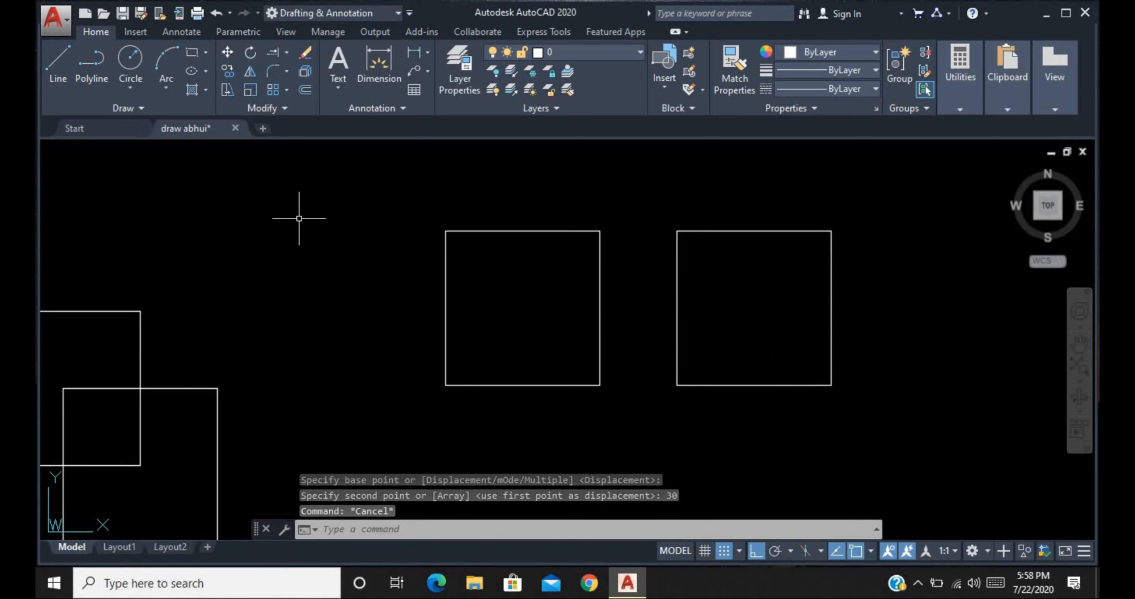
- Fillet the lower-left corner of the original square with the No trim option and a radius of 5
type("f")
key("Return")
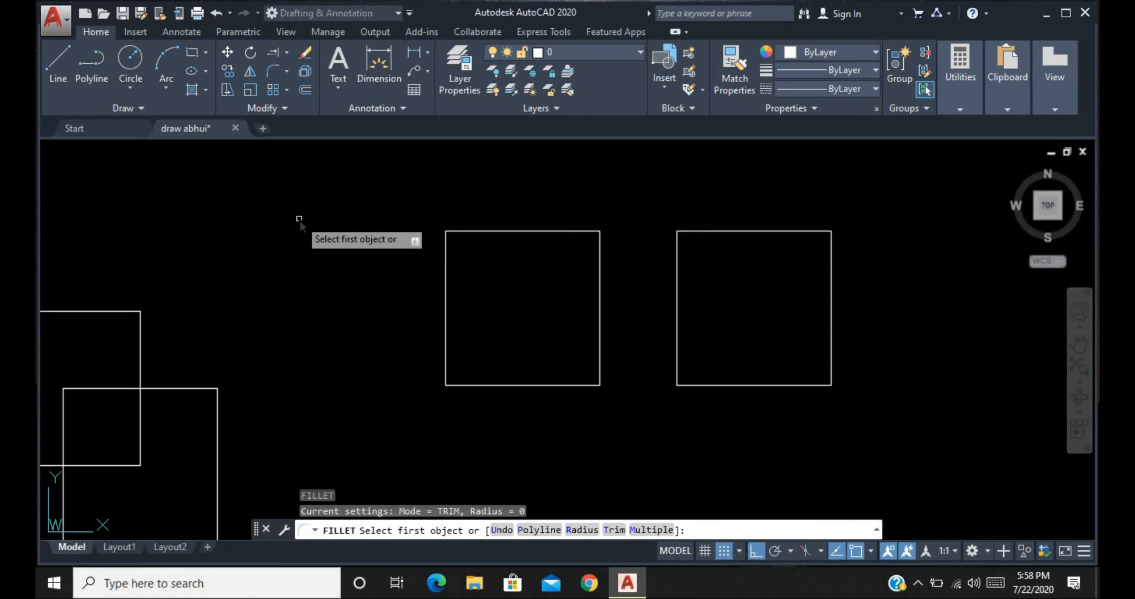
type("tr")
key("Return")
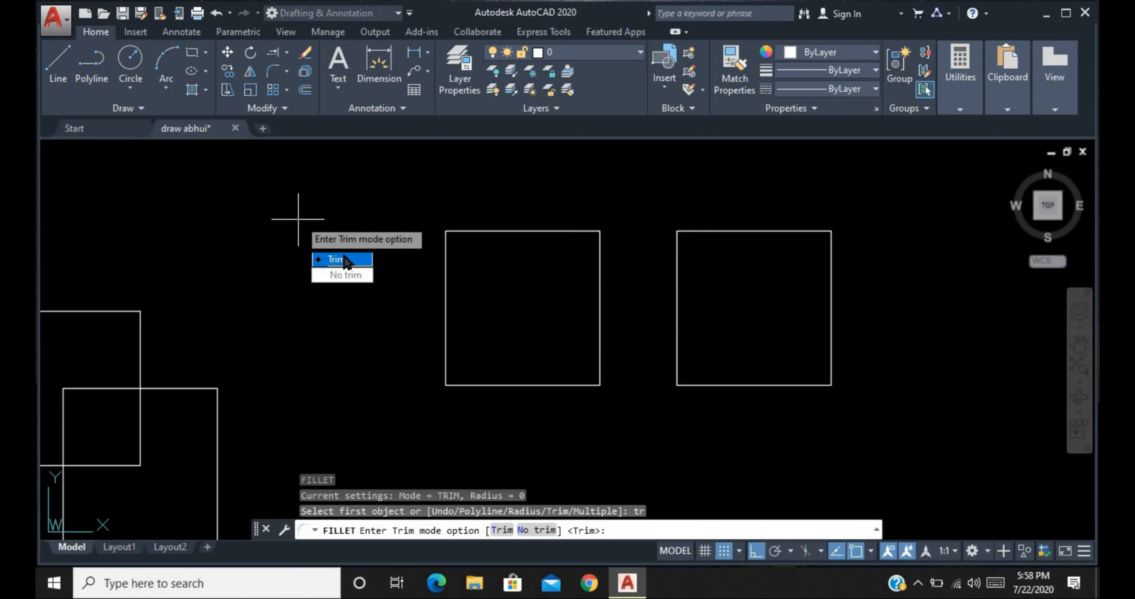
key("Return")
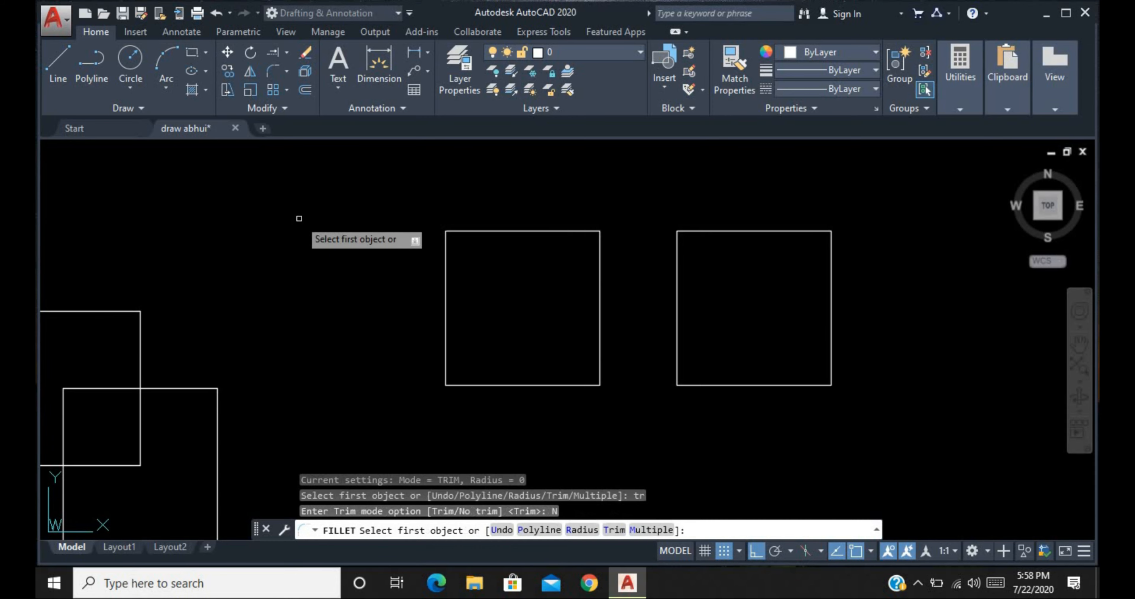
type("r")
key("Return")
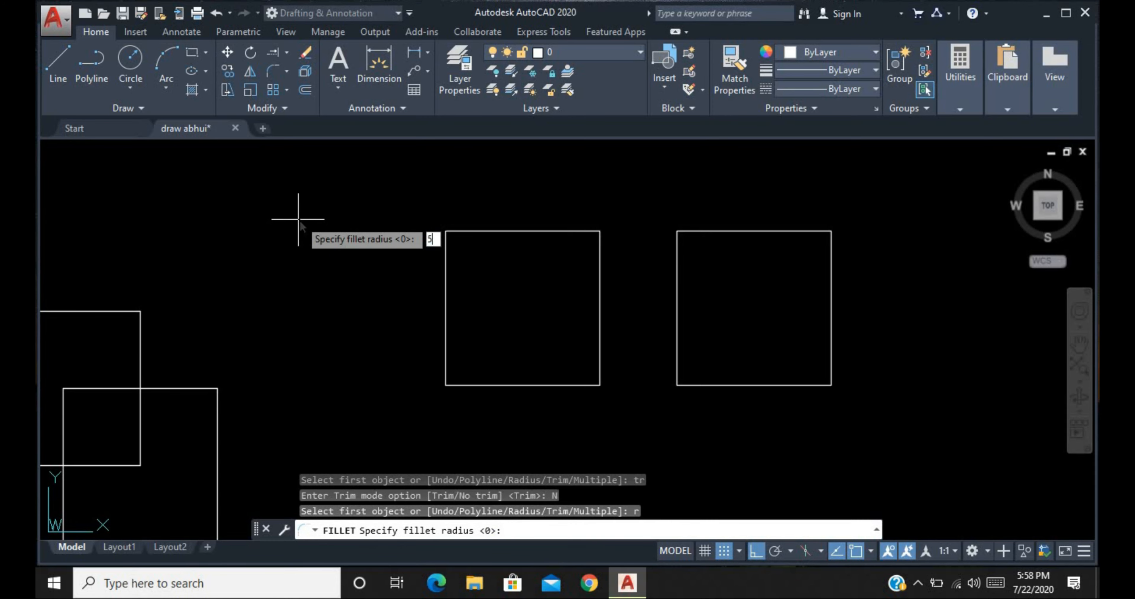
type("5")
key("Return")
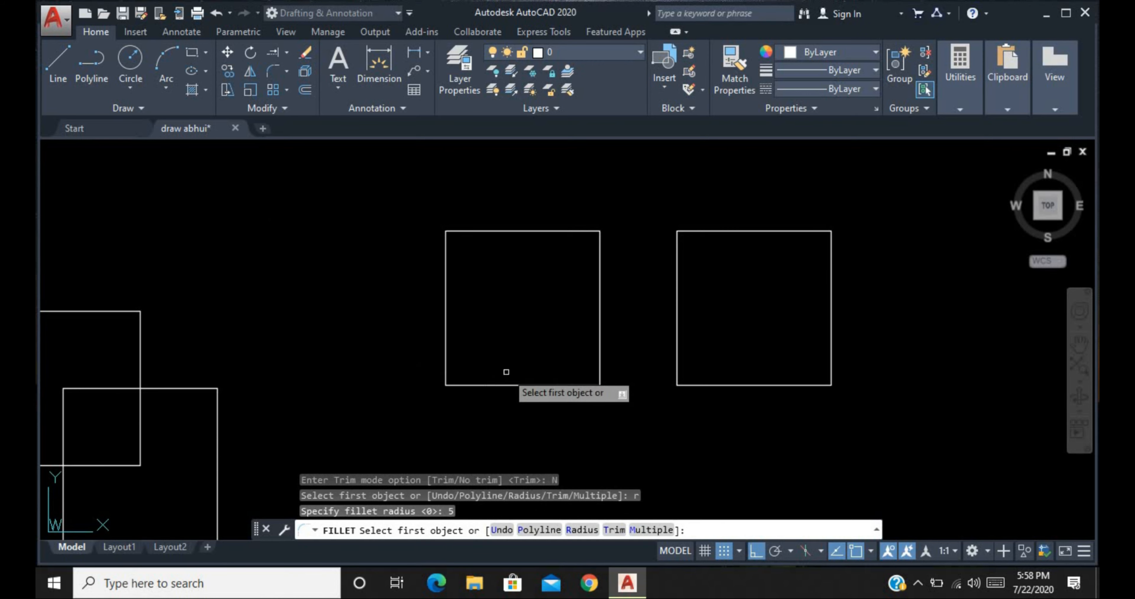
left_click(509, 385)
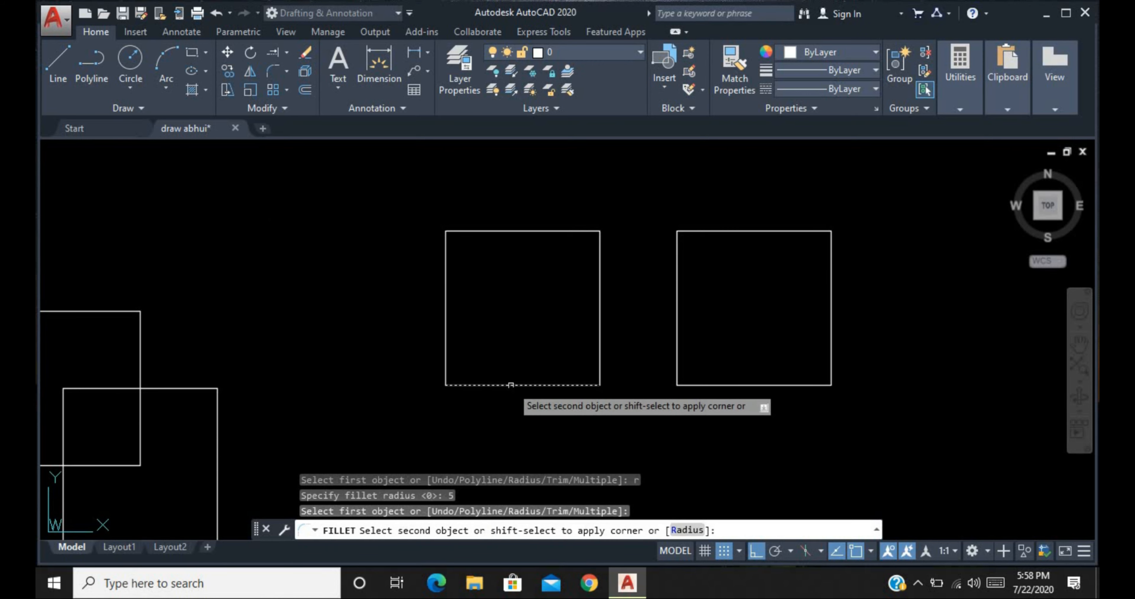
left_click(446, 354)
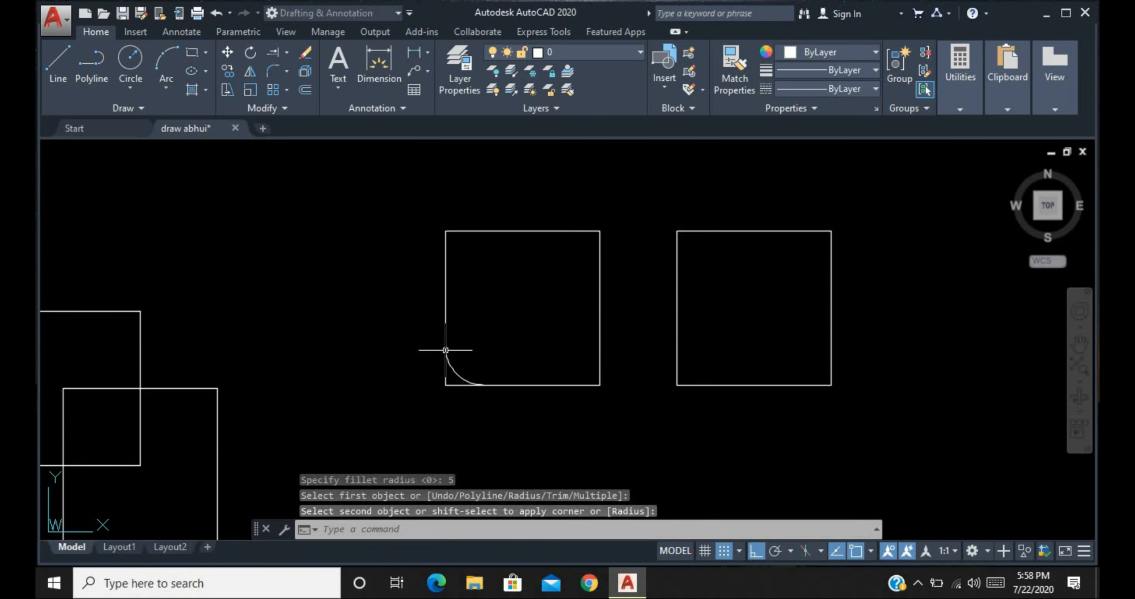
- Examine the fillet arc and the corner lines at the original square's lower-left corner, selecting the arc to check it
scroll(426, 371, "up", 2)
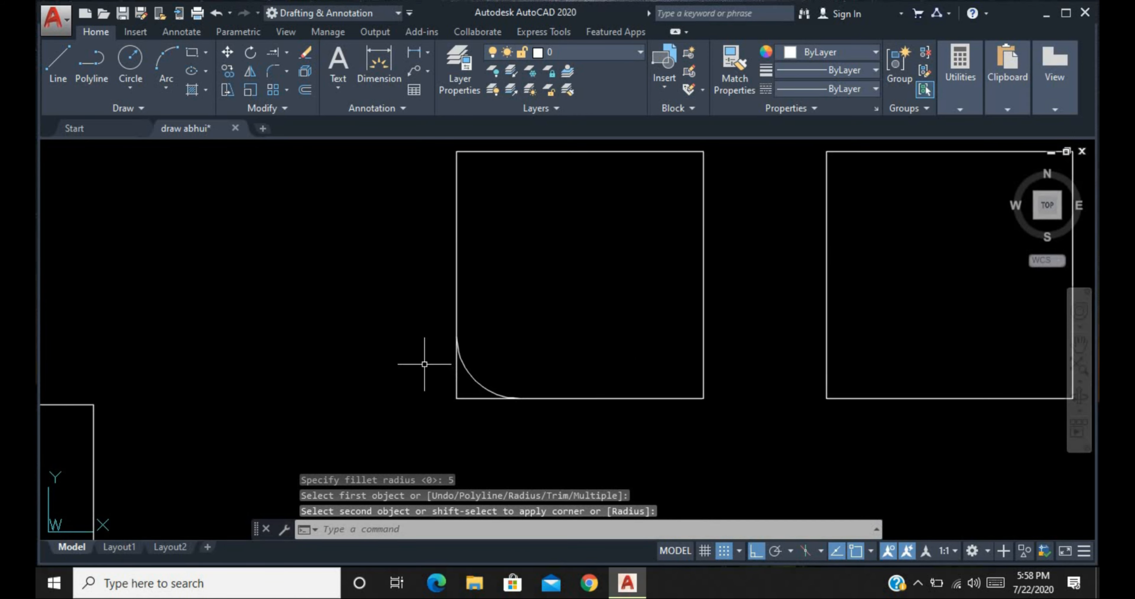
scroll(449, 383, "up", 2)
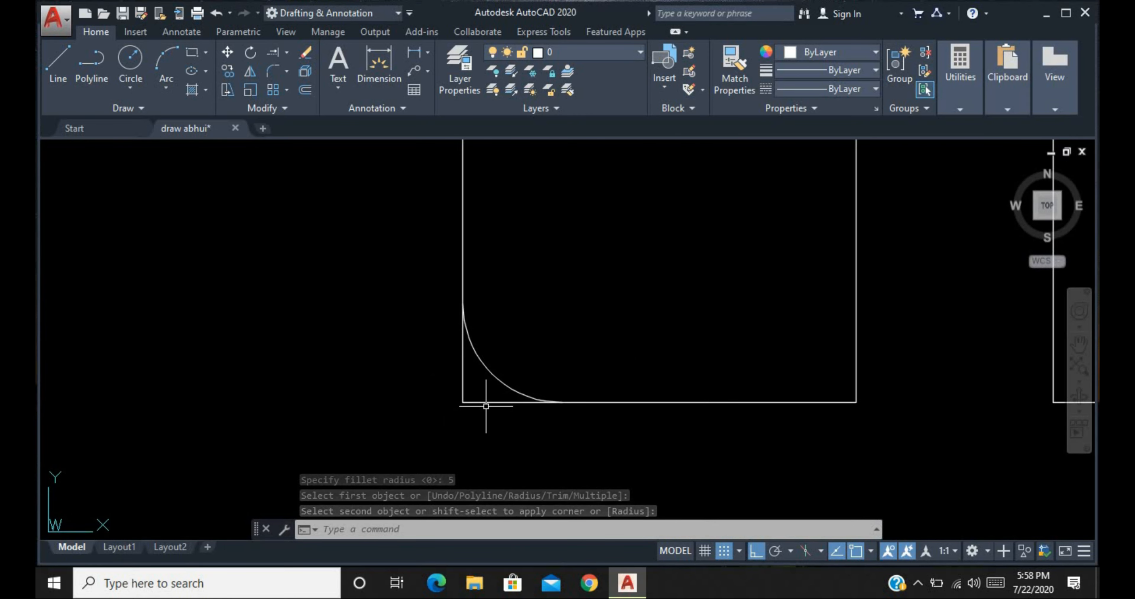
scroll(491, 406, "down", 2)
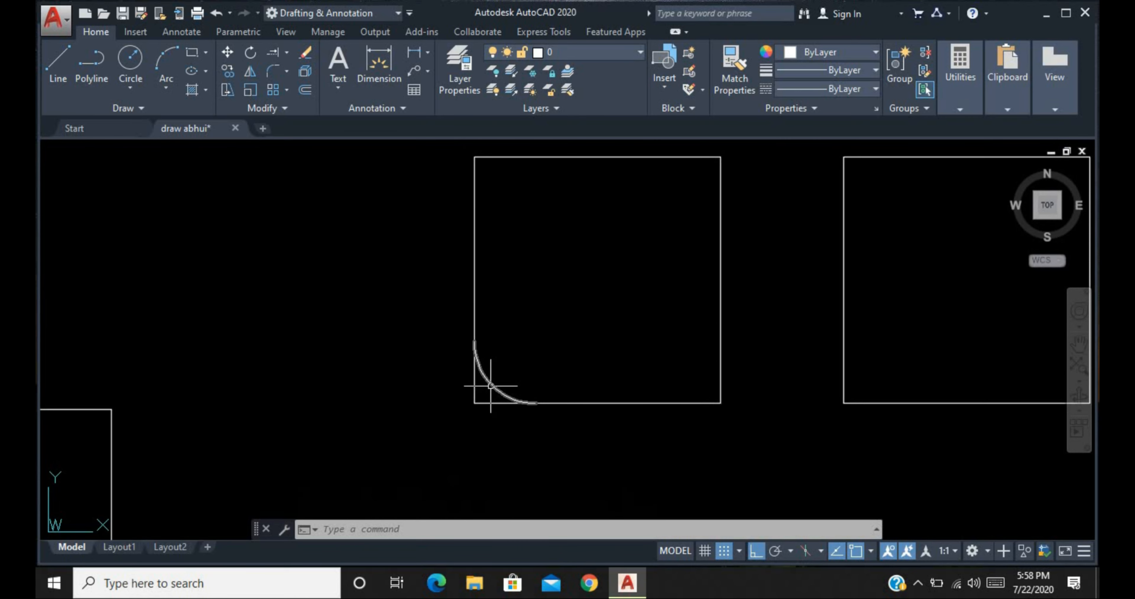
left_click(491, 385)
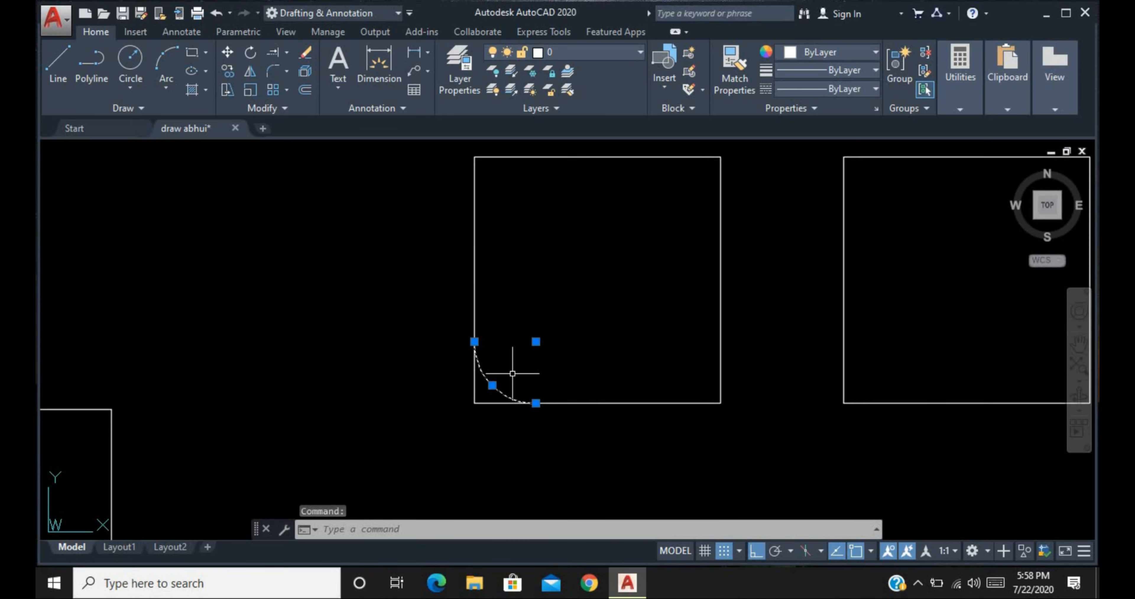
mouse_move(500, 436)
left_mouse_down()
mouse_move(451, 386)
mouse_move(471, 354)
mouse_move(519, 346)
mouse_move(531, 374)
mouse_move(518, 427)
mouse_move(473, 420)
mouse_move(461, 352)
left_mouse_up()
key("Escape")
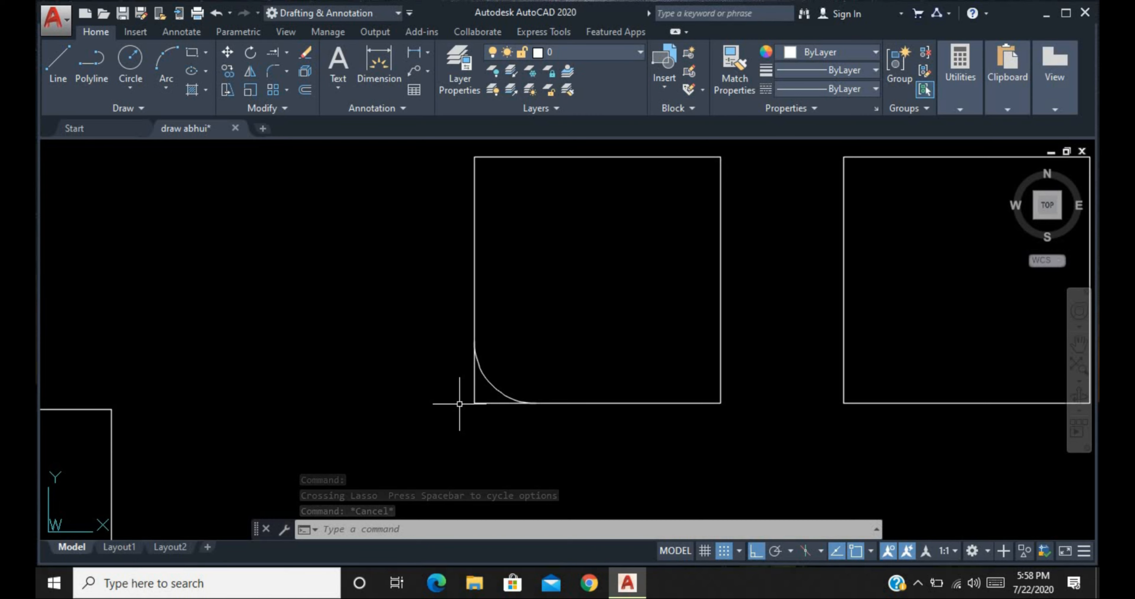
scroll(368, 370, "down", 2)
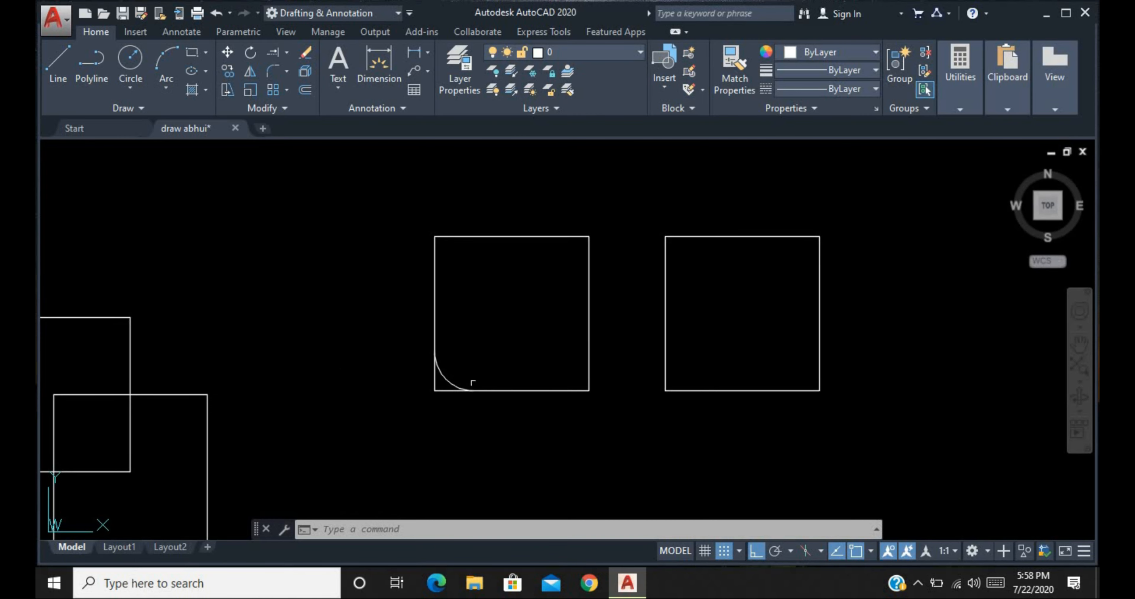
- Fillet the lower-left corner of the copied square with a radius of 5, keeping the No trim option
scroll(800, 393, "up", 2)
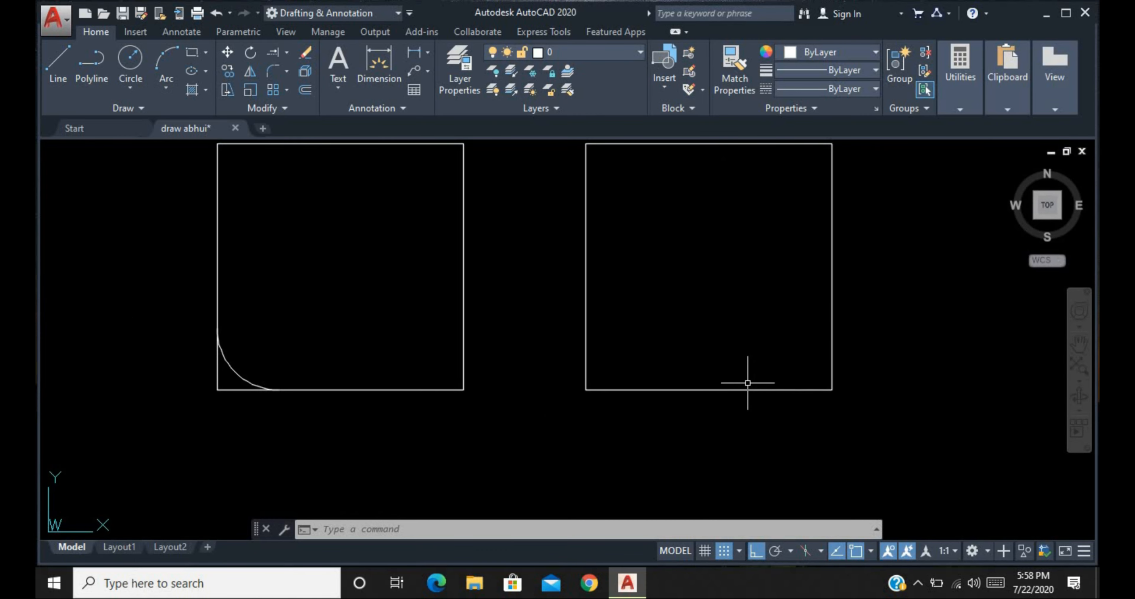
type("f")
key("Return")
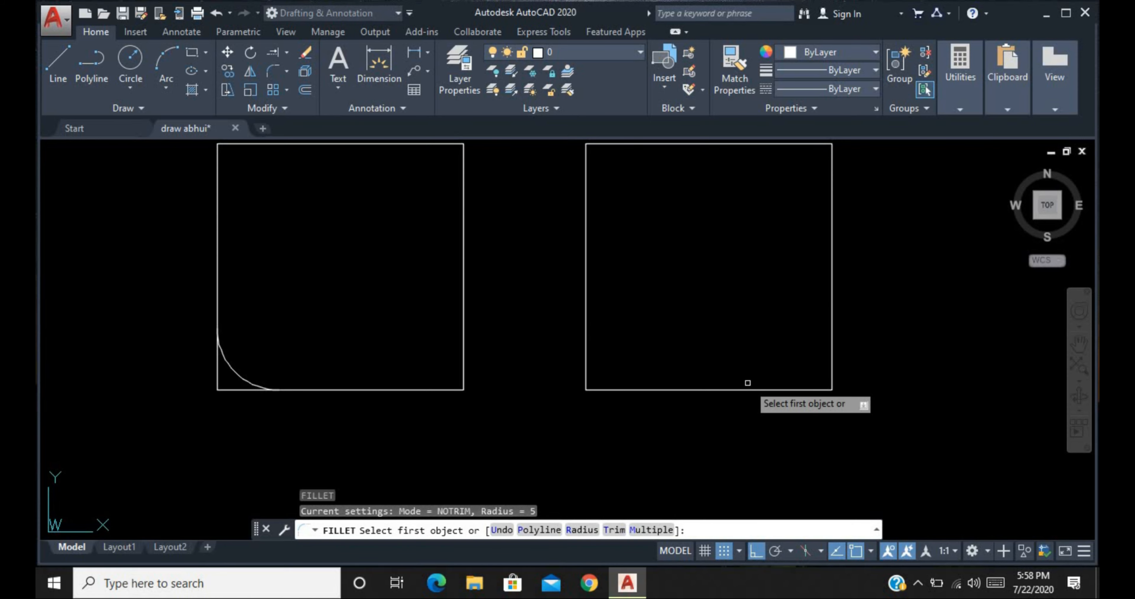
type("tr")
key("Return")
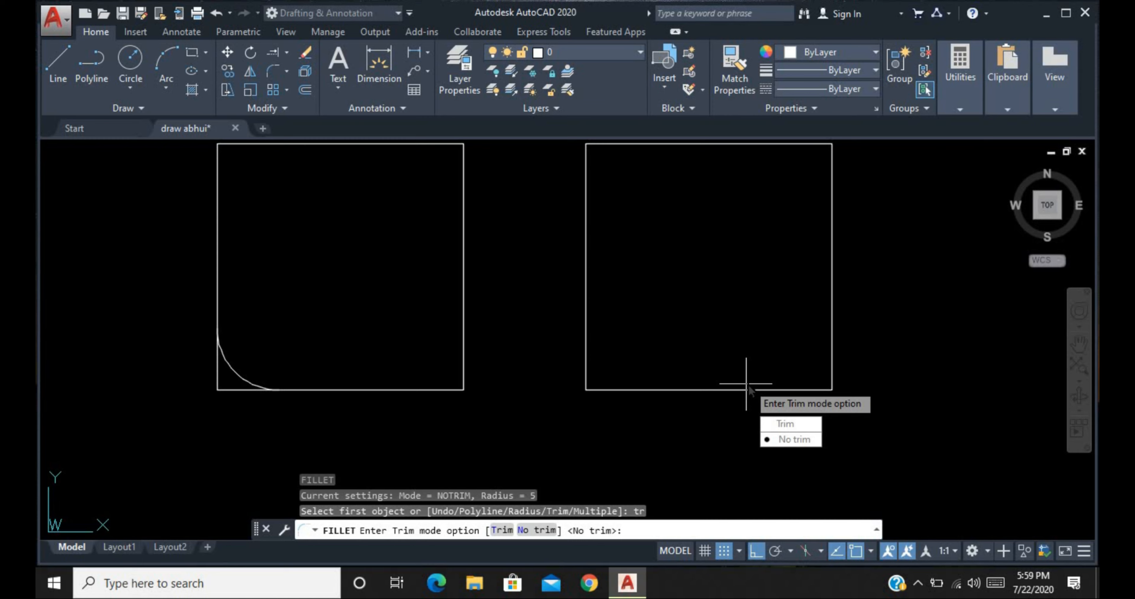
key("Return")
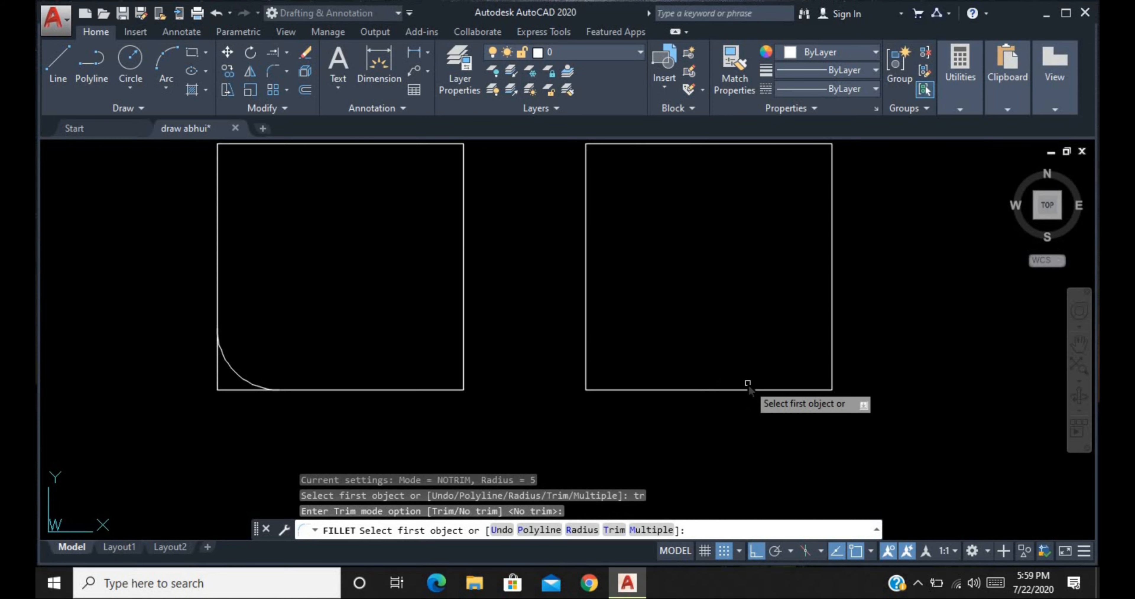
type("r")
key("Return")
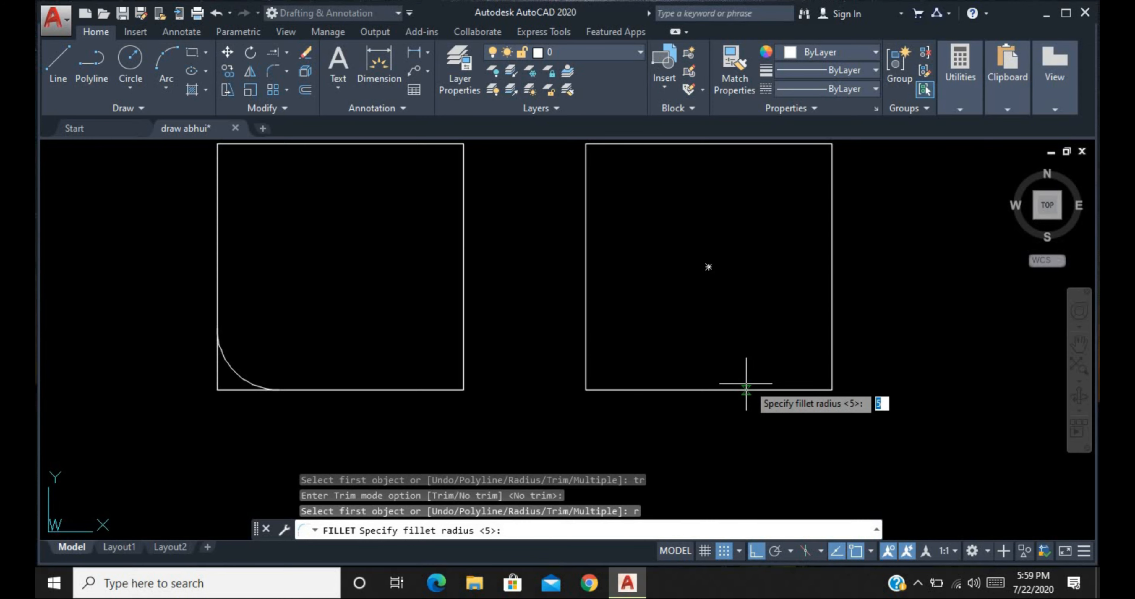
type("5")
key("Return")
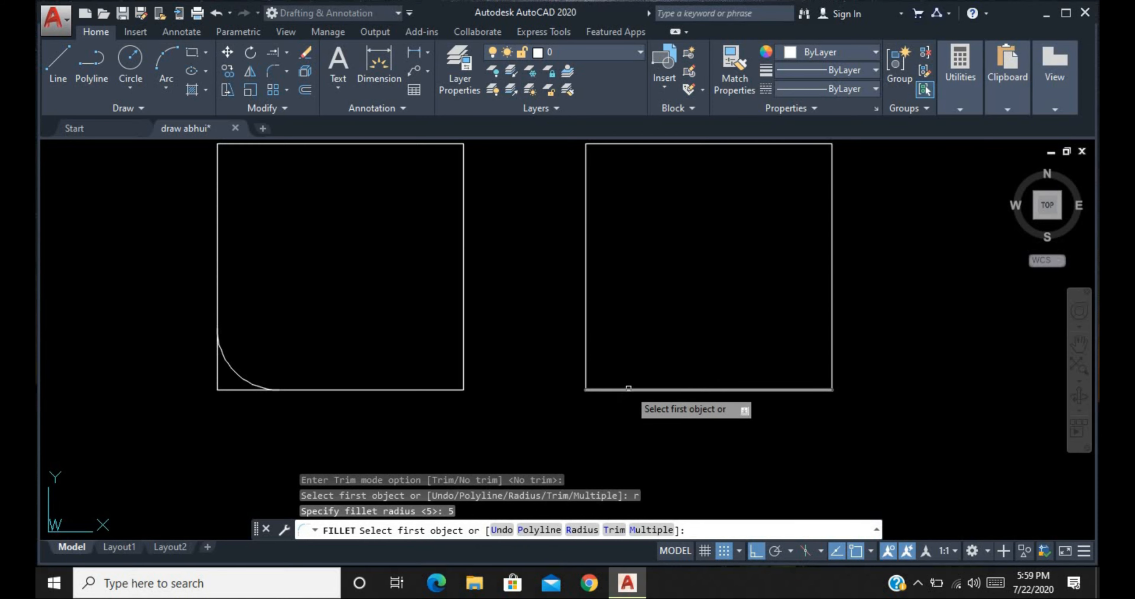
left_click(628, 389)
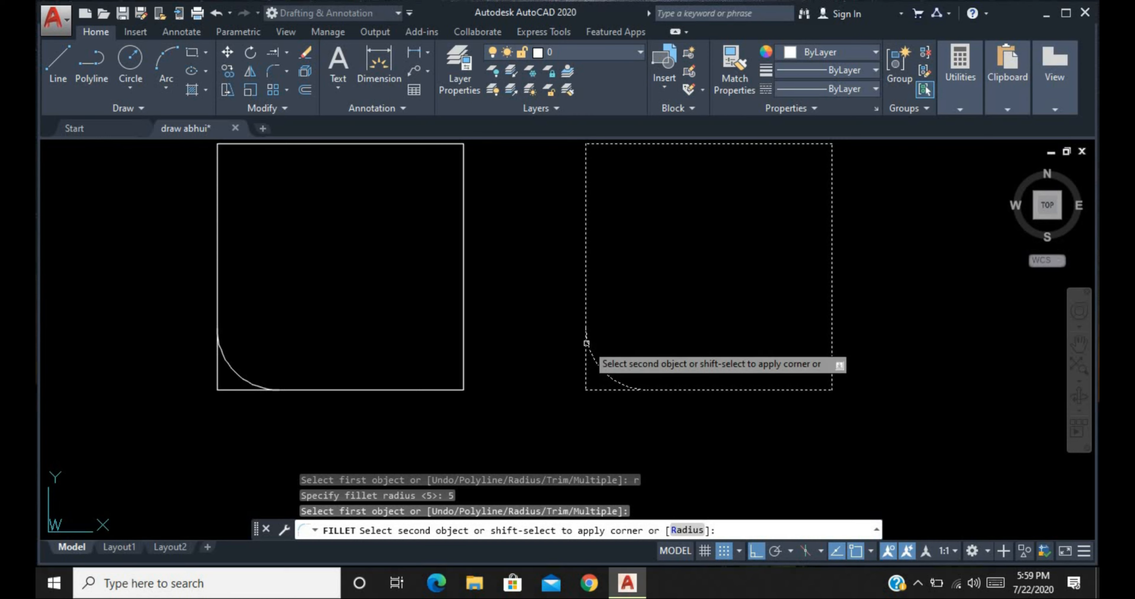
left_click(588, 342)
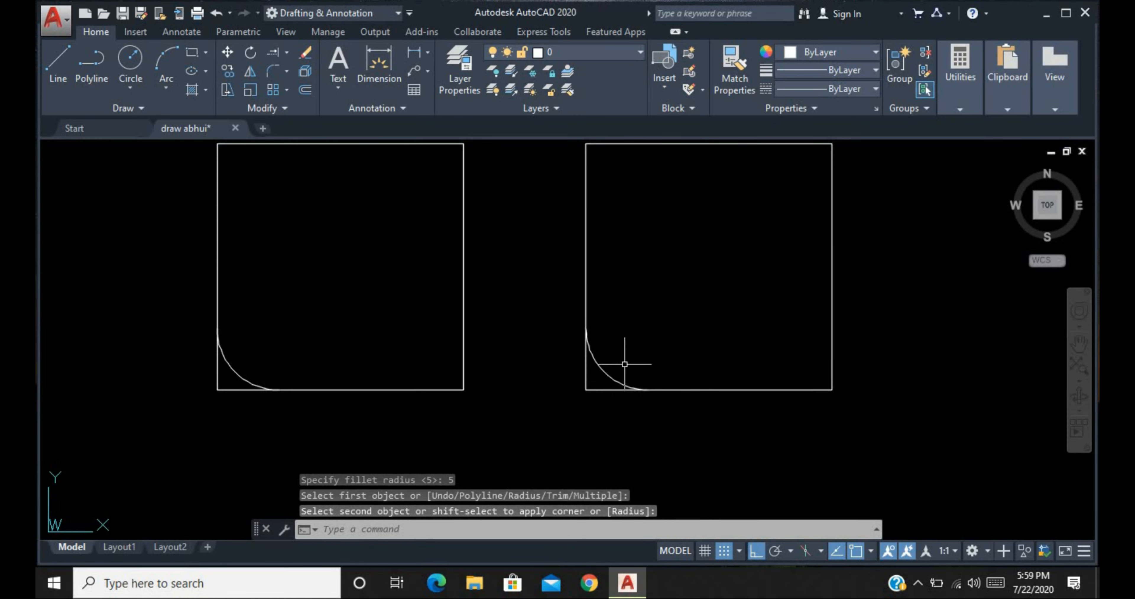
key("Escape")
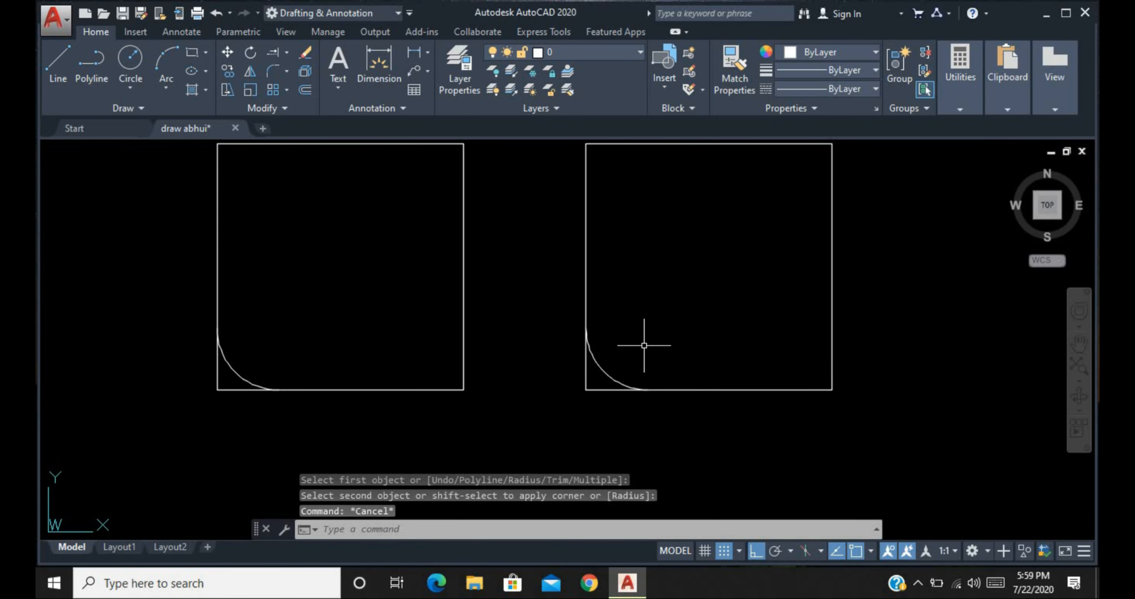
- Fillet the lower-right corner of the copied square with the Trim option and a radius of 5
type("F")
key("Escape")
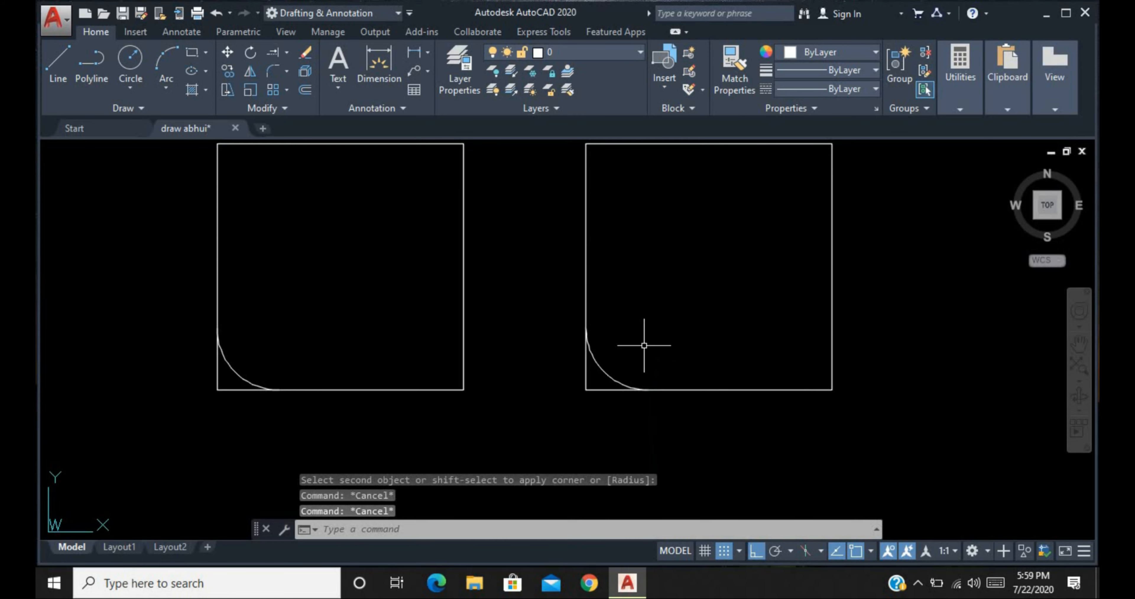
type("F")
key("Return")
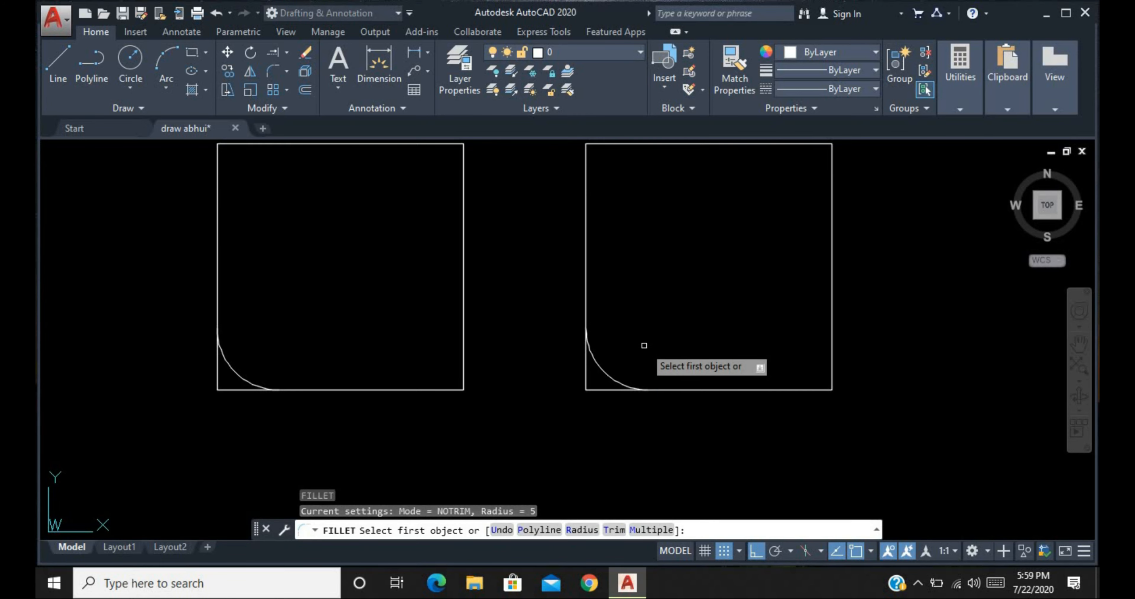
type("tr")
key("Return")
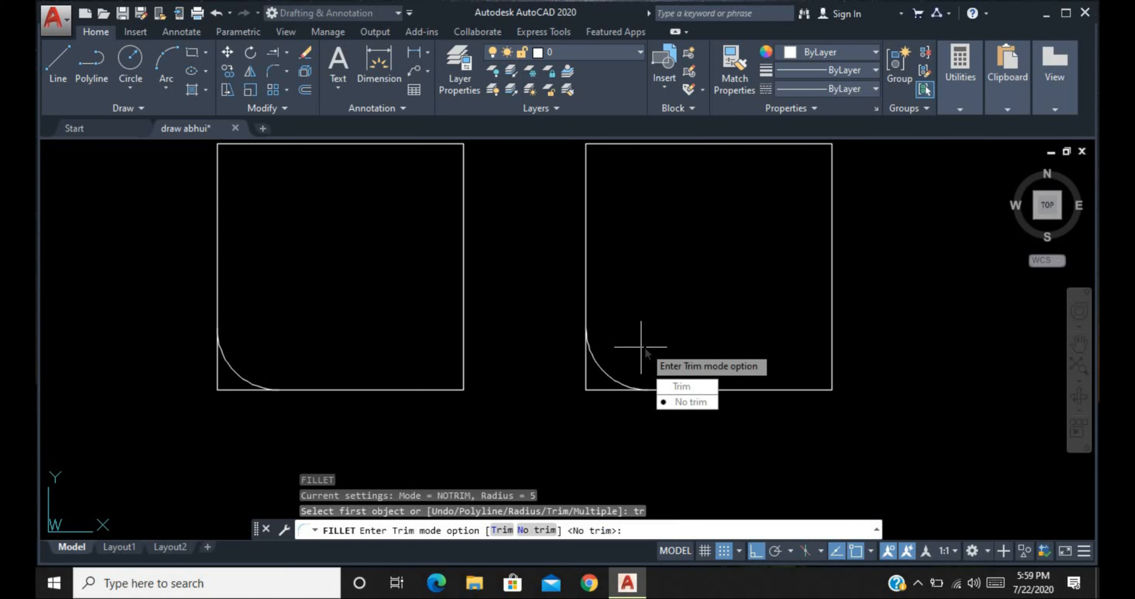
left_click(682, 386)
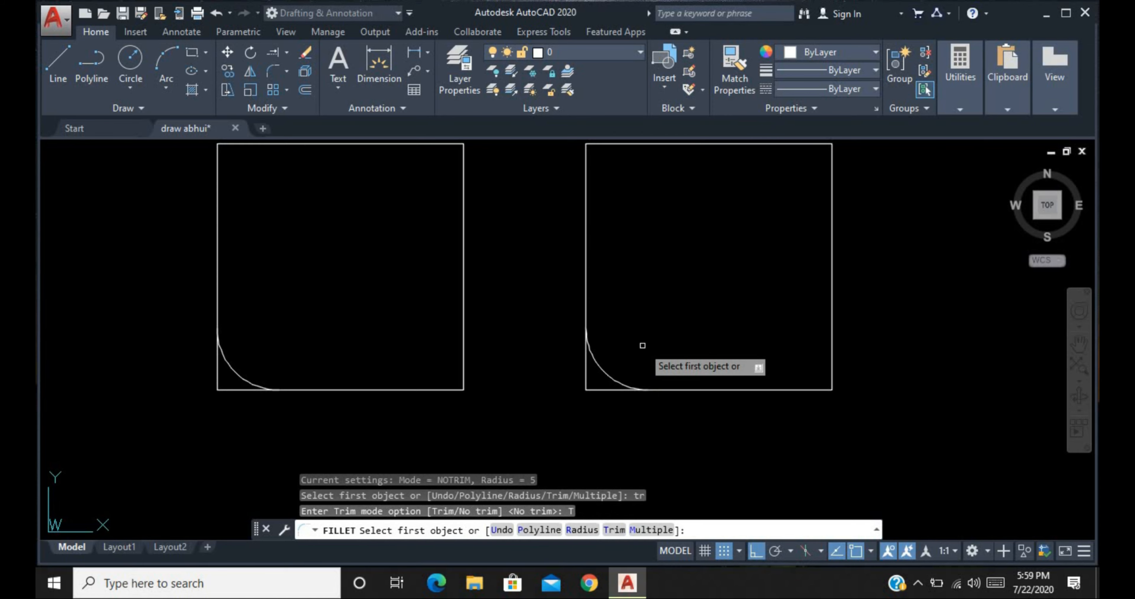
type("r")
key("Return")
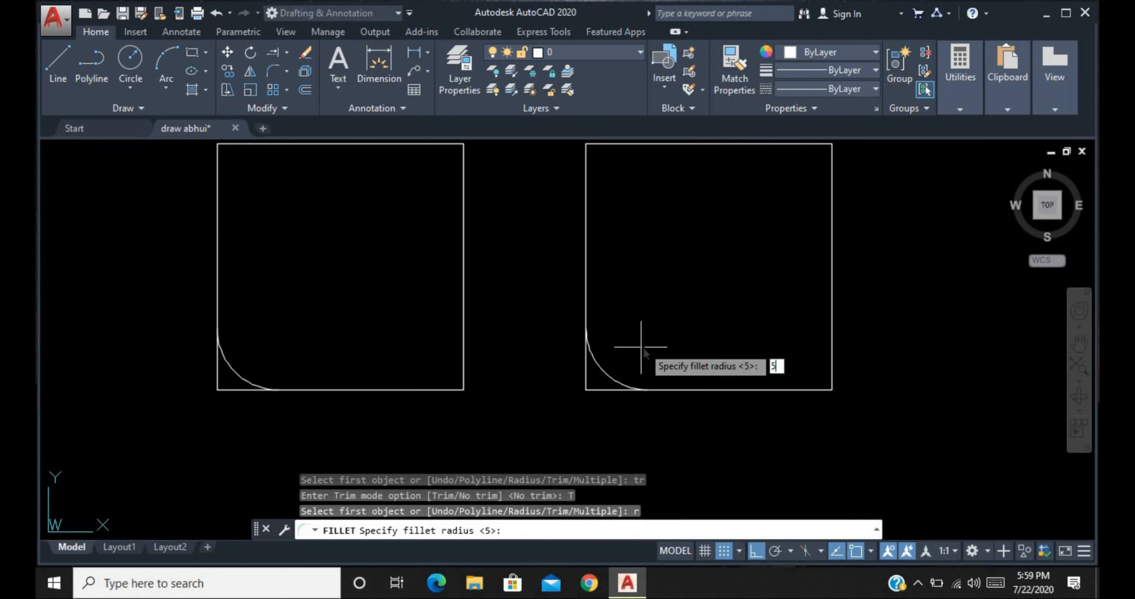
key("Return")
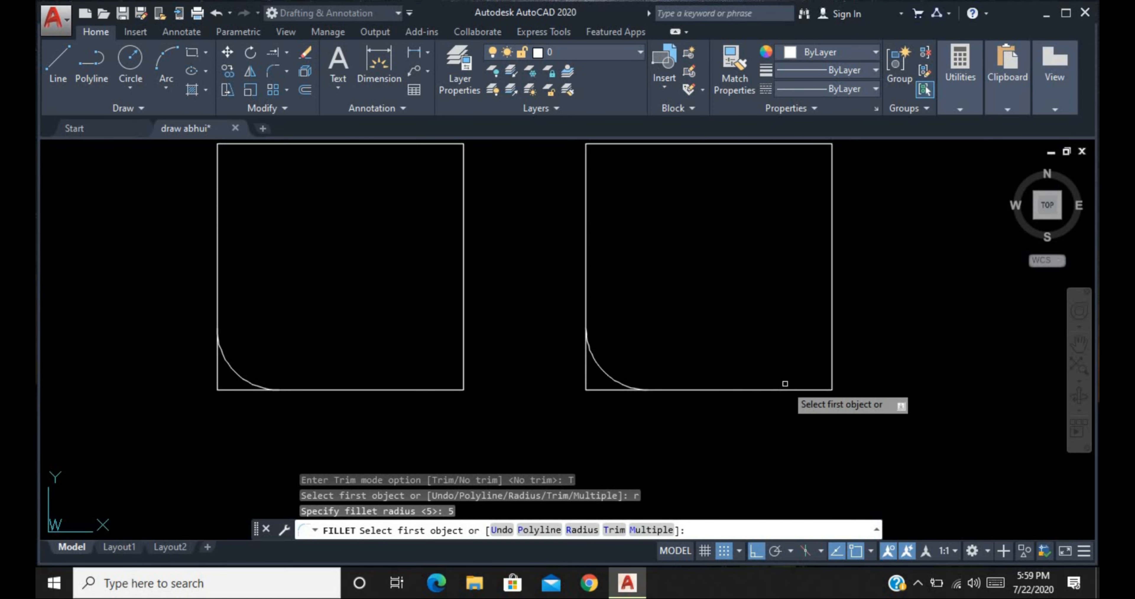
left_click(787, 388)
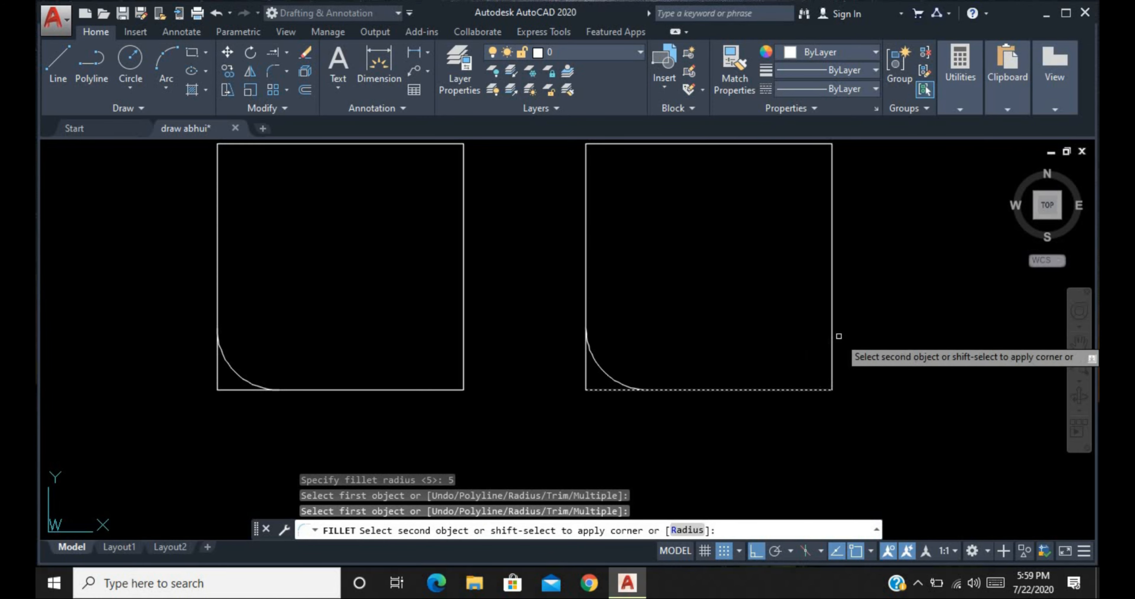
left_click(832, 352)
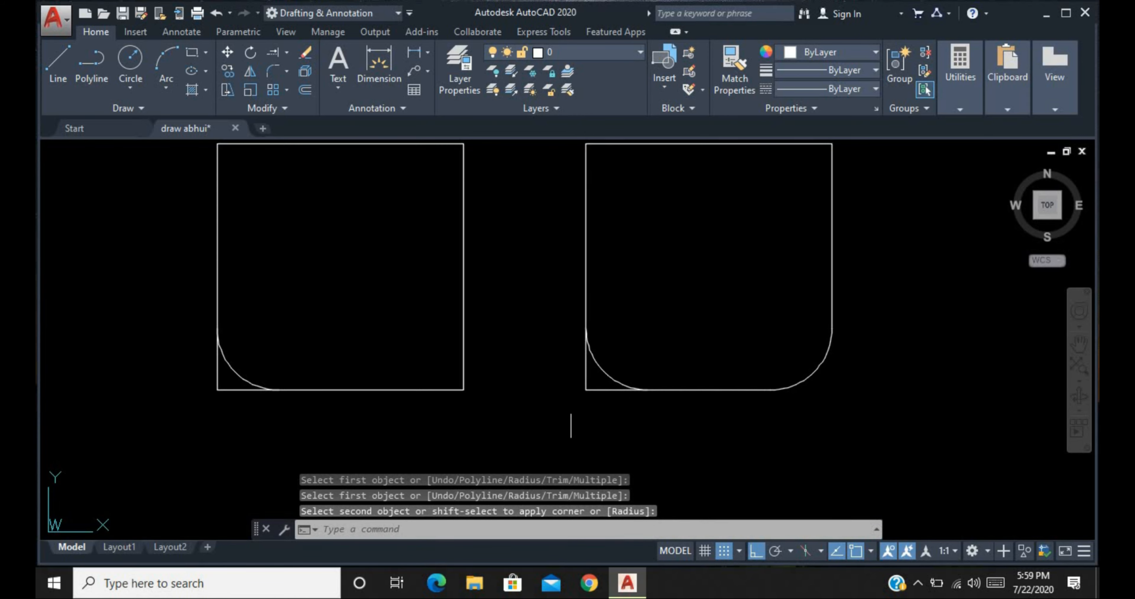
- Compare the No trim and Trim fillets at the copied square's two lower corners, selecting the geometry to check it
mouse_move(621, 357)
left_mouse_down()
mouse_move(608, 337)
mouse_move(547, 352)
mouse_move(635, 426)
mouse_move(649, 354)
mouse_move(631, 331)
mouse_move(657, 343)
left_mouse_up()
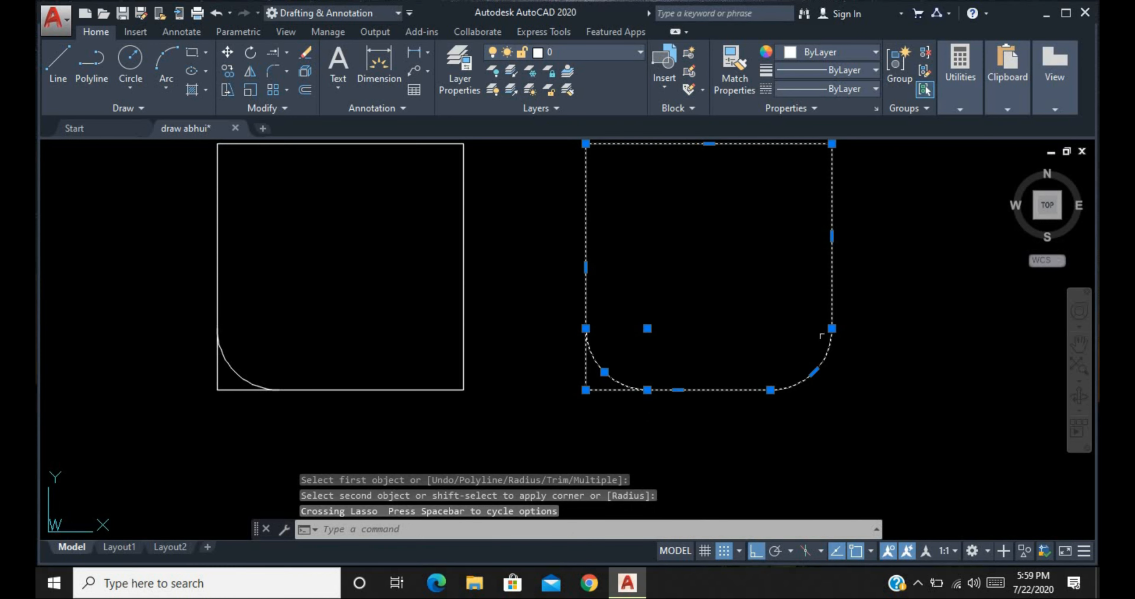
key("Escape")
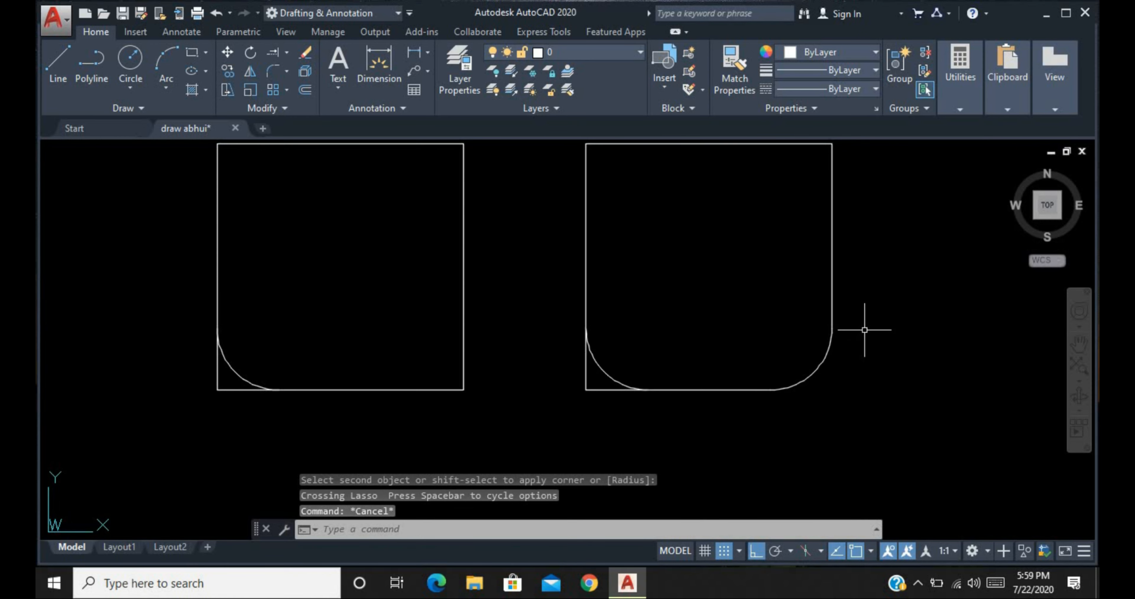
mouse_move(865, 329)
left_mouse_down()
mouse_move(818, 308)
mouse_move(734, 342)
mouse_move(785, 406)
mouse_move(832, 427)
mouse_move(892, 347)
mouse_move(887, 328)
left_mouse_up()
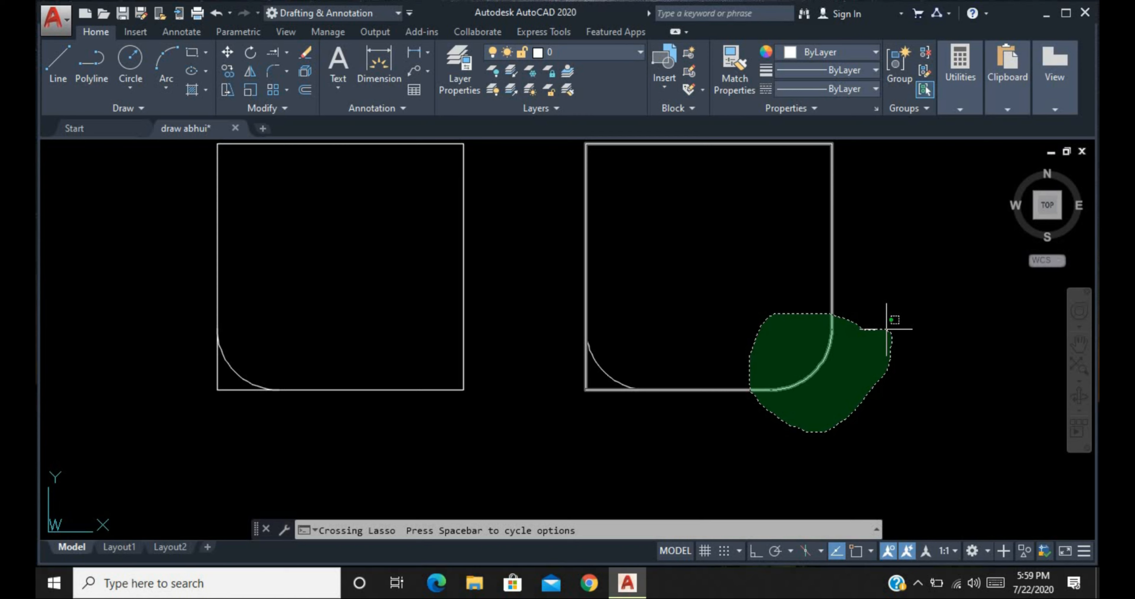
key("Escape")
- Undo the fillets on both squares and the copy, back to the single sharp-cornered original square
key("ctrl+z")
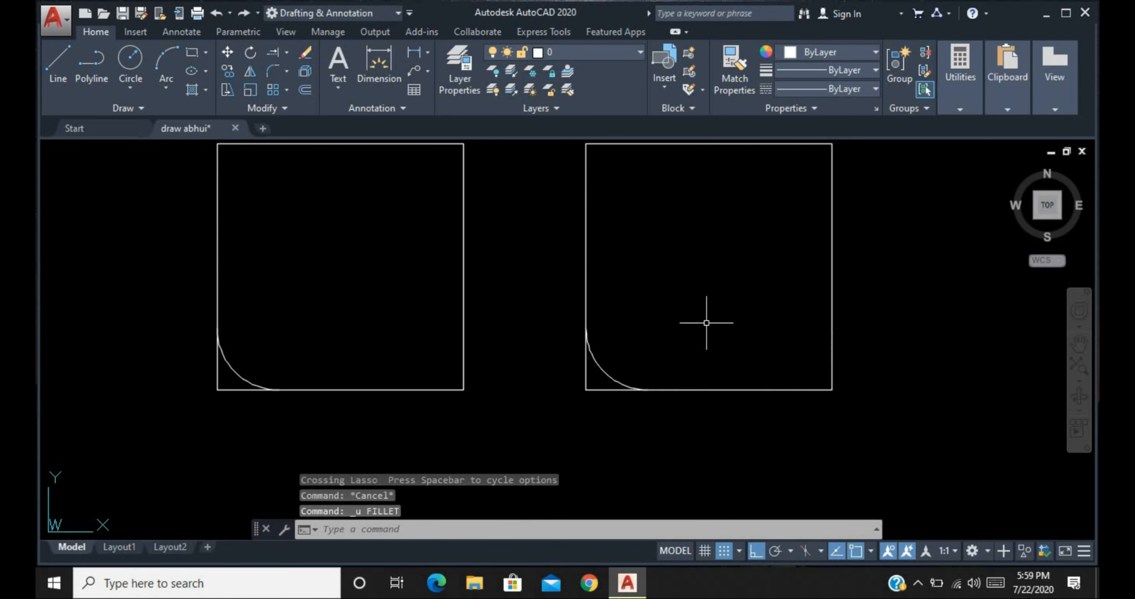
key("ctrl+z")
key("ctrl+z")
key("ctrl+z")
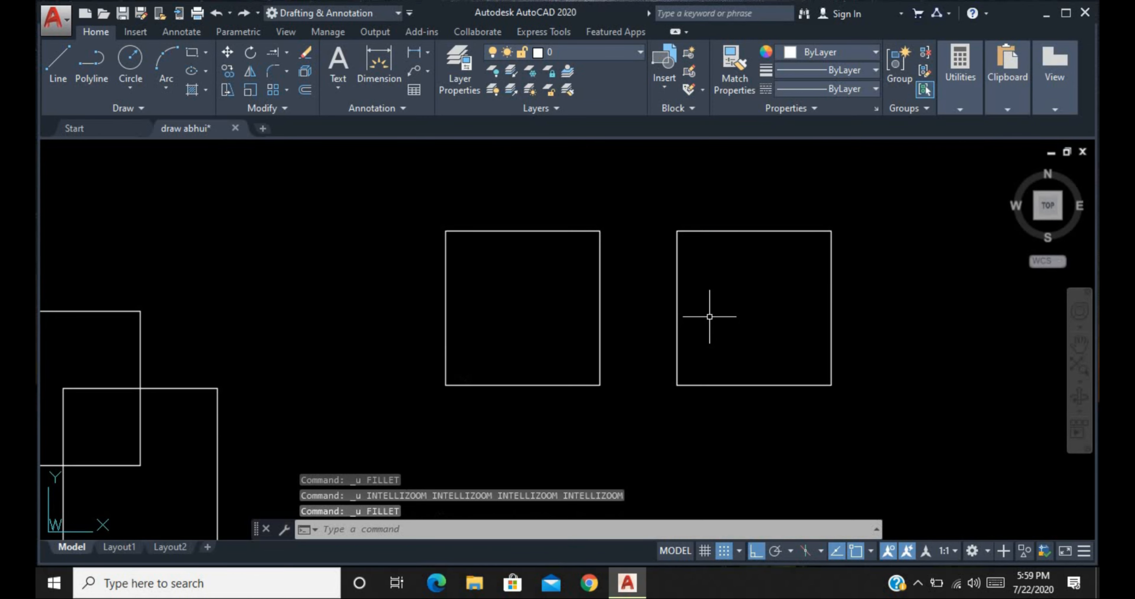
key("ctrl+z")
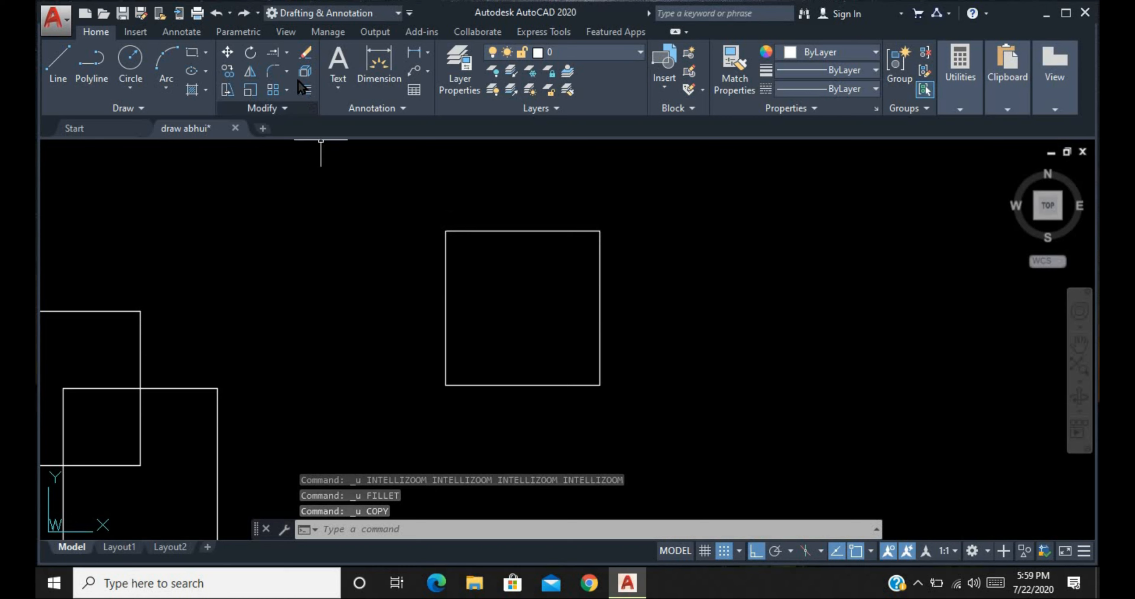
- Chamfer the lower-left corner of the square with first and second distances of 5
left_click(287, 71)
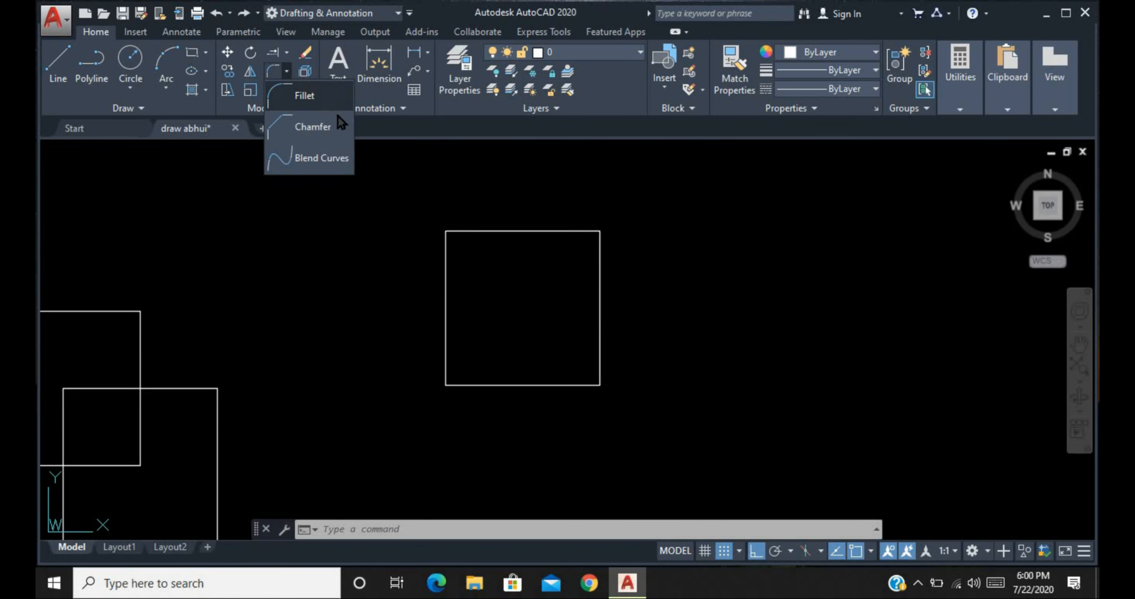
left_click(315, 128)
left_click(287, 70)
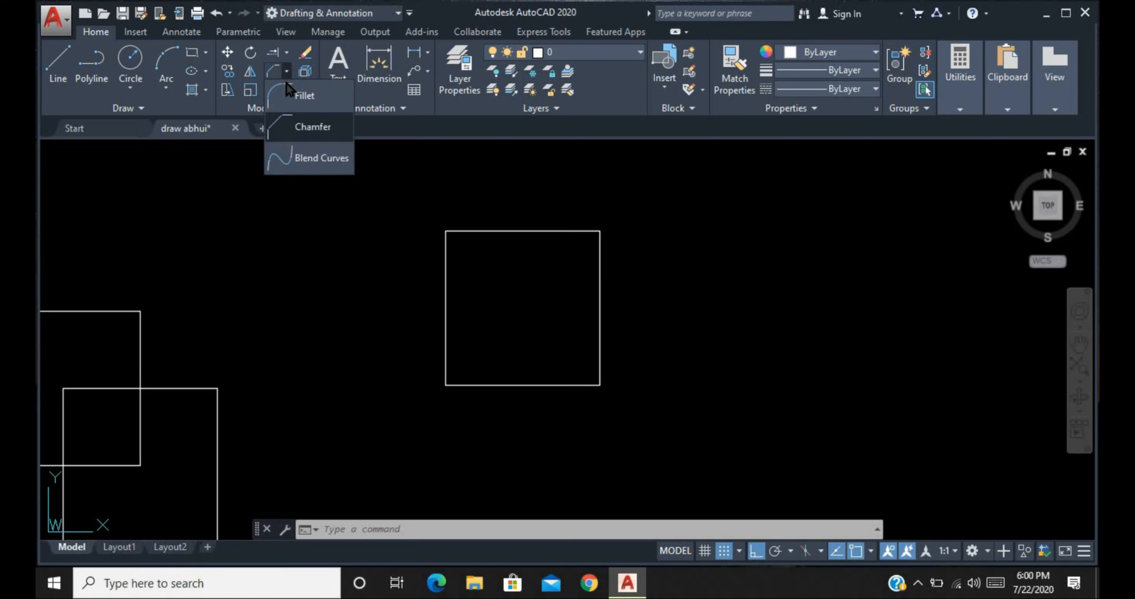
left_click(313, 128)
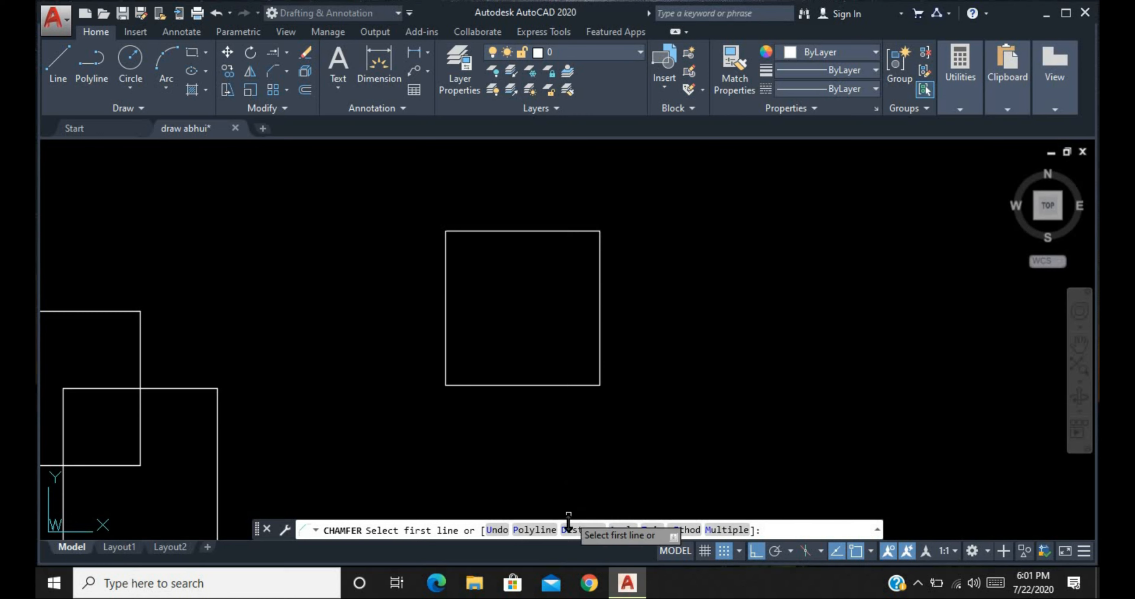
left_click(568, 530)
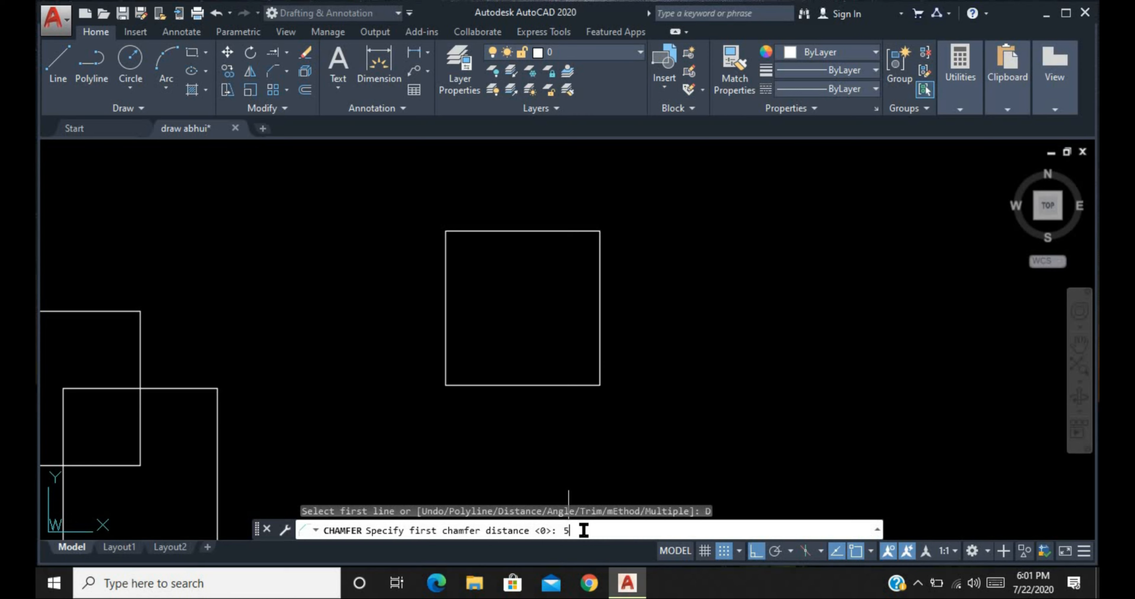
key("Return")
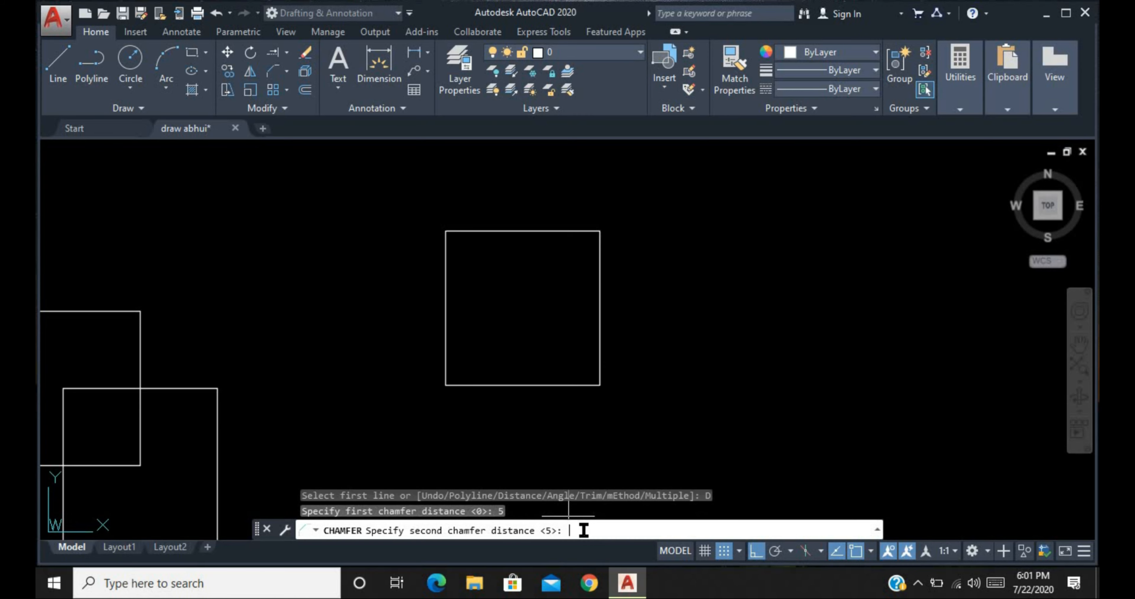
key("Return")
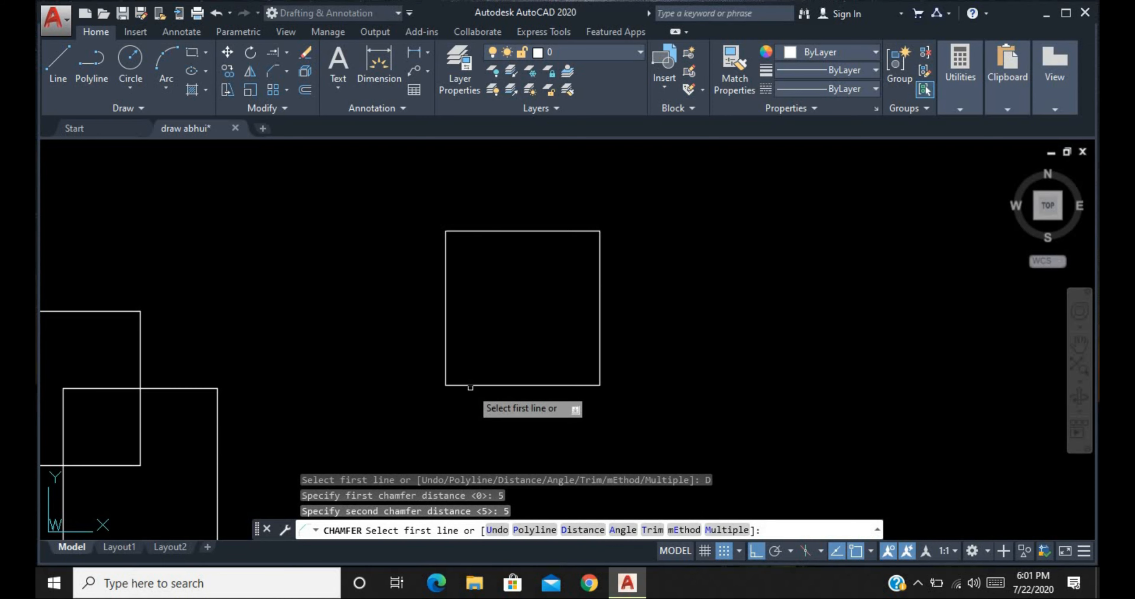
left_click(469, 385)
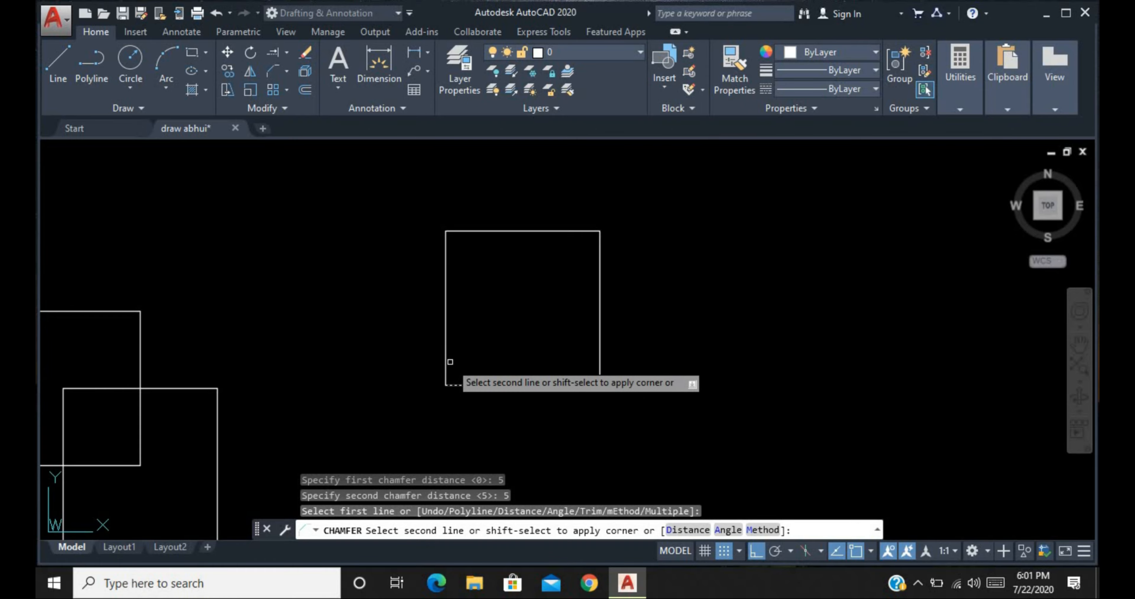
left_click(450, 361)
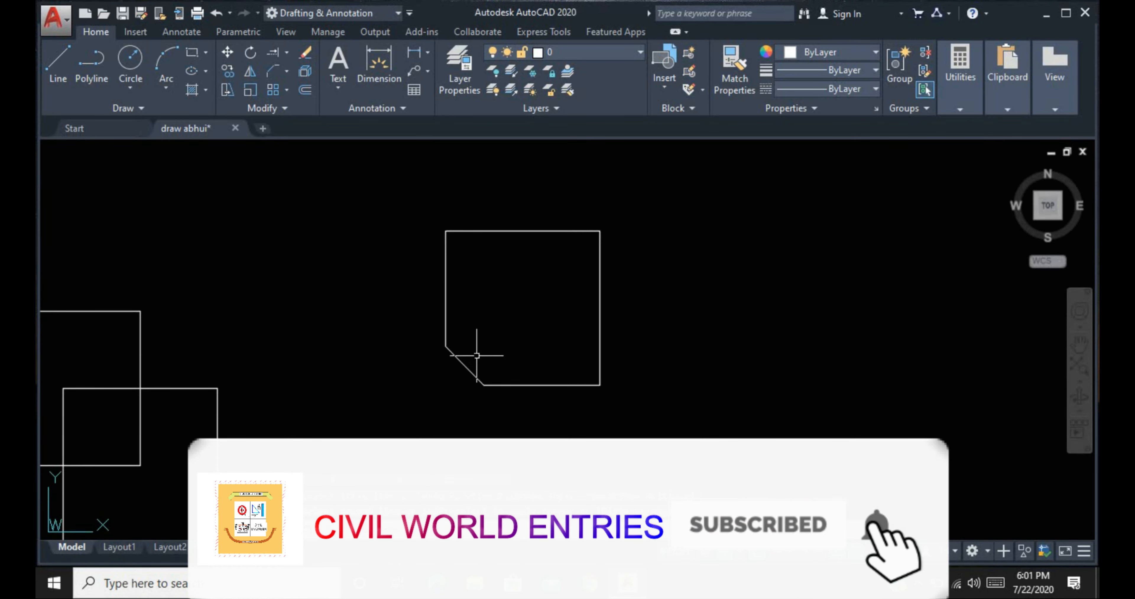
- Undo the chamfer and copy the sharp-cornered square horizontally to its right, using its lower-right corner as base point
key("ctrl+z")
left_click(660, 184)
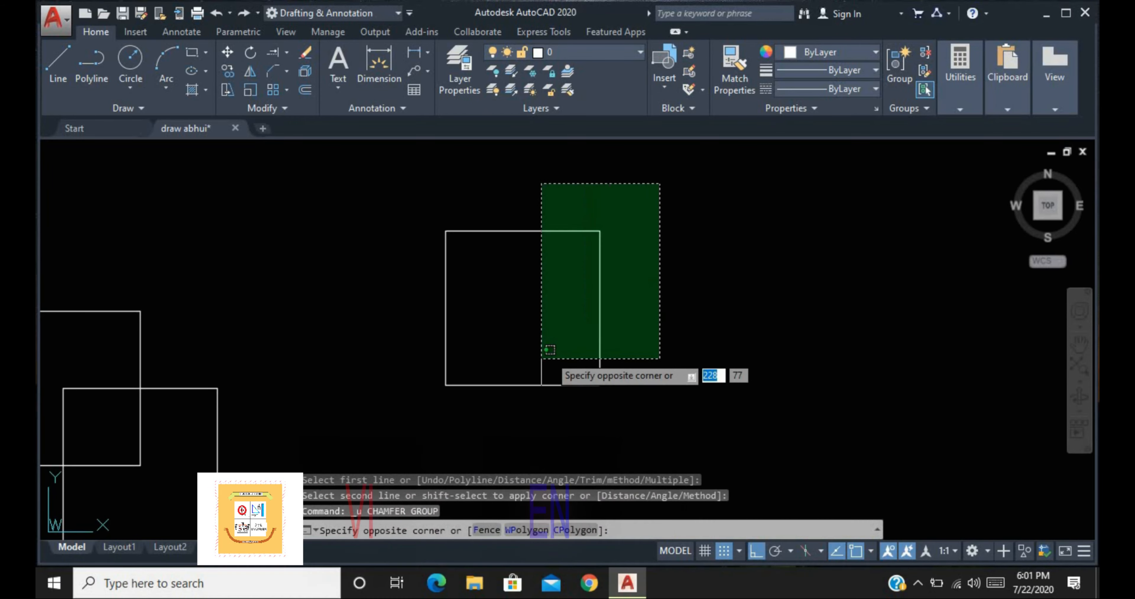
left_click(550, 349)
type("co")
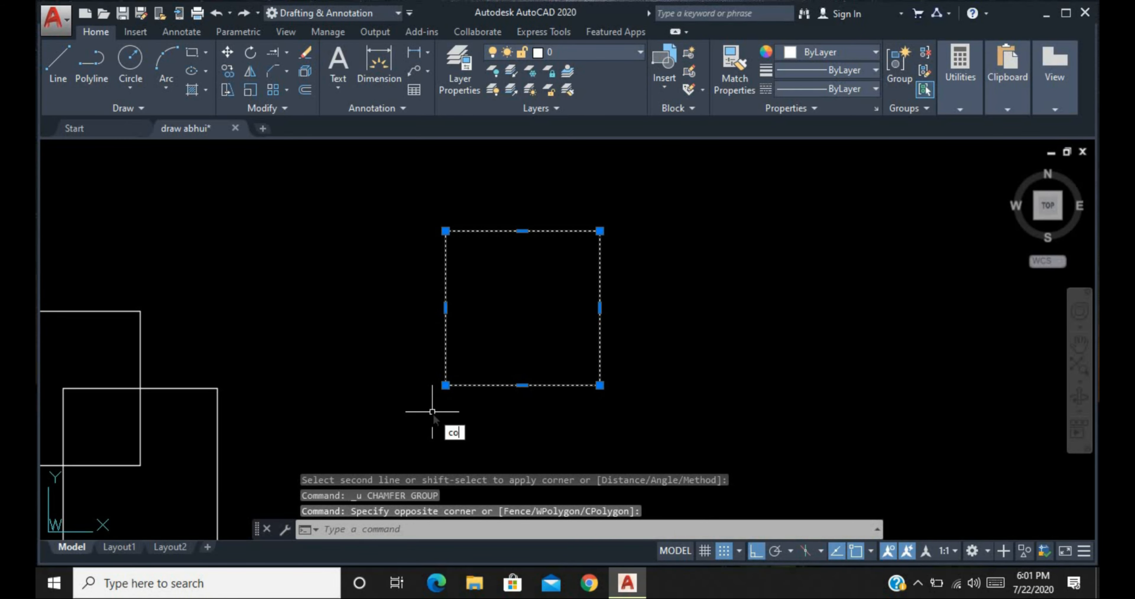
key("Return")
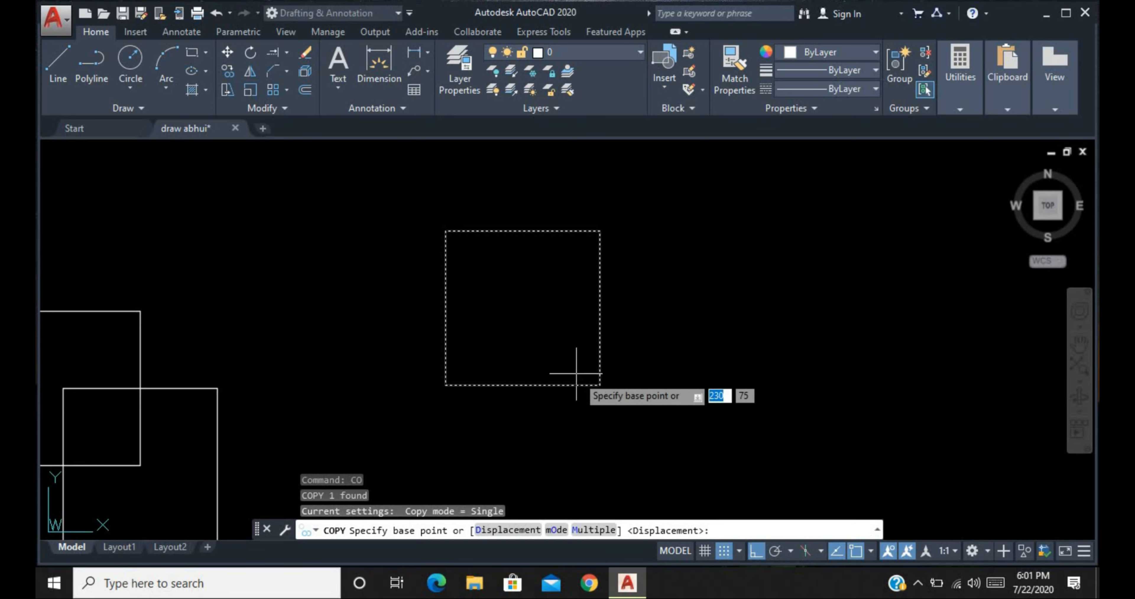
left_click(600, 385)
left_click(811, 349)
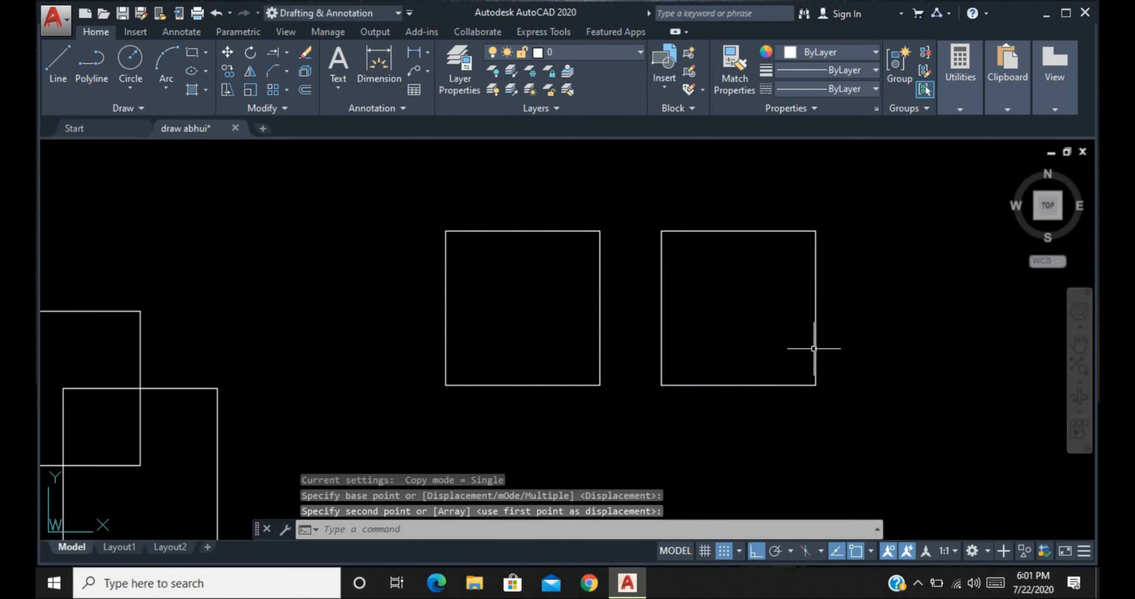
type("f")
key("Return")
type("r")
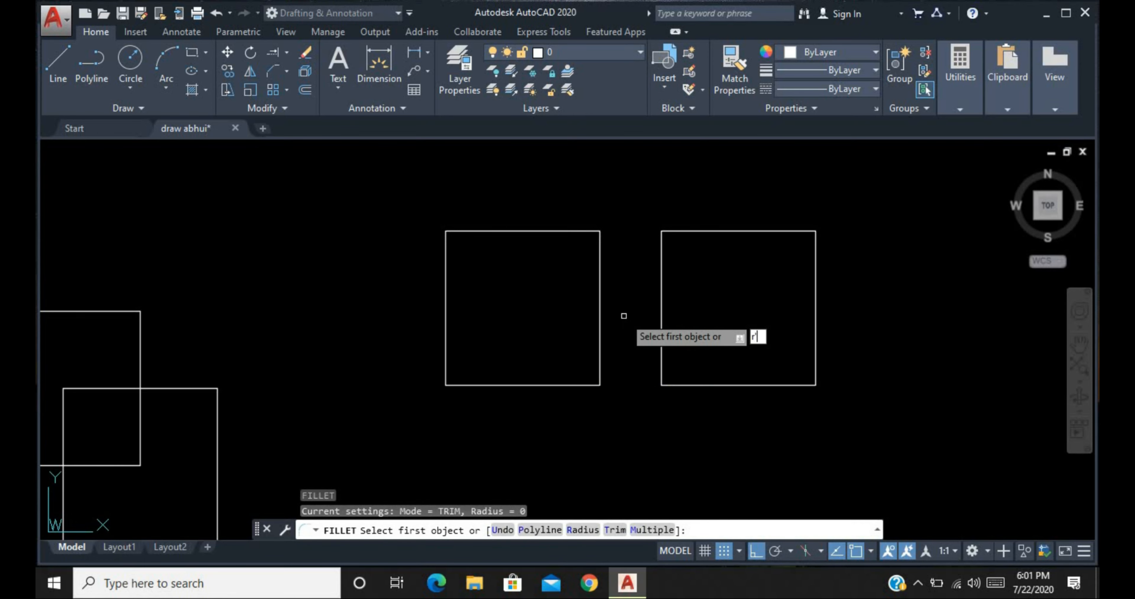
key("Escape")
- Fillet the lower-left corner of the original square with a radius of 5, starting from its left edge
type("f")
key("Return")
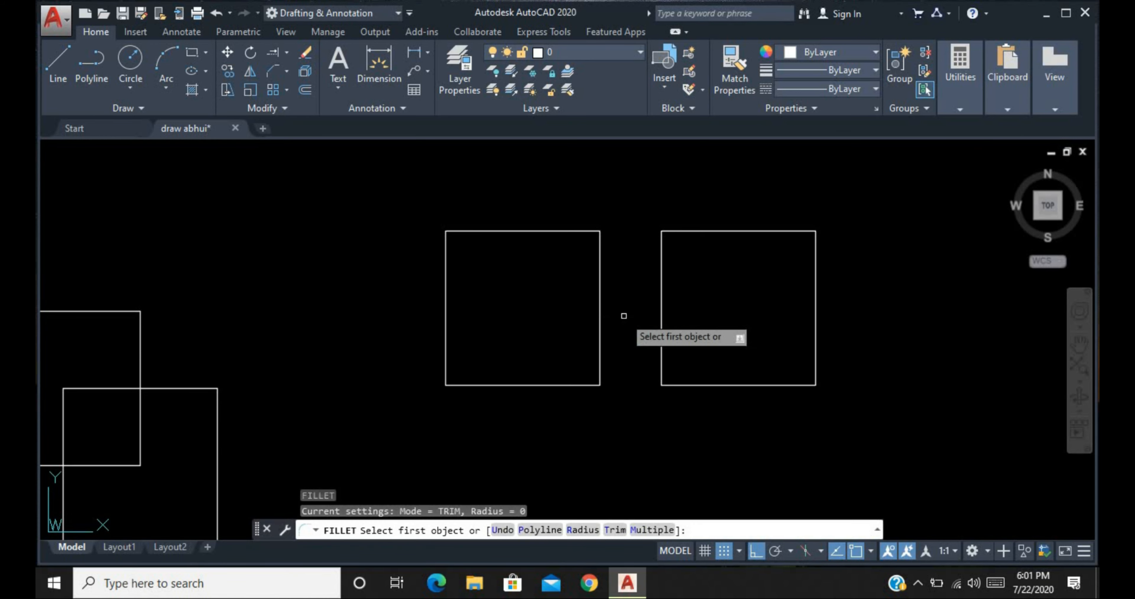
type("r")
key("Return")
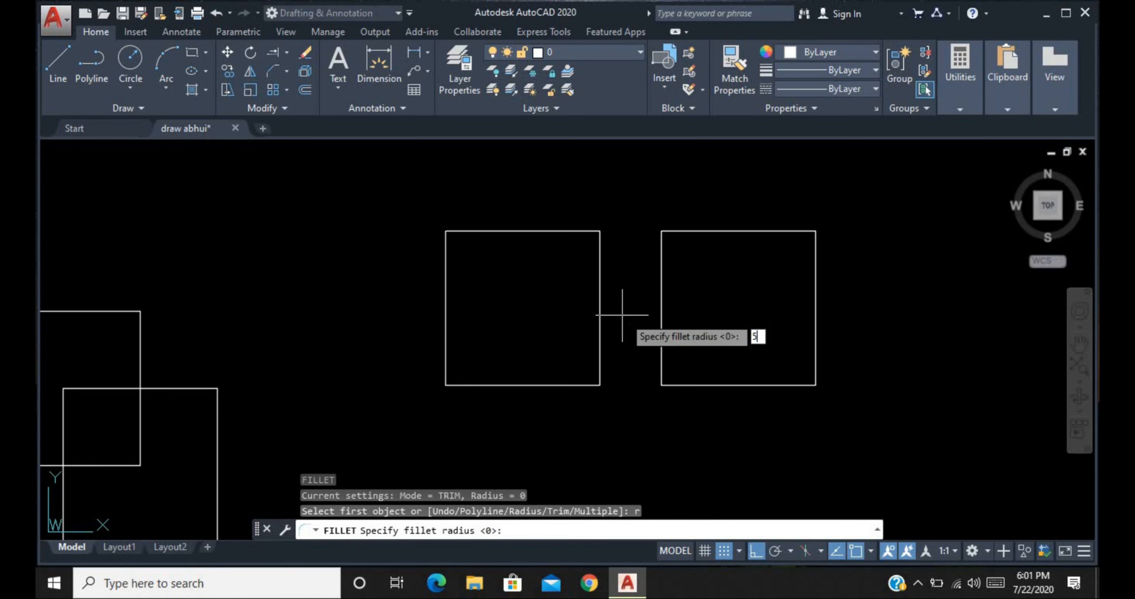
type("5")
key("Return")
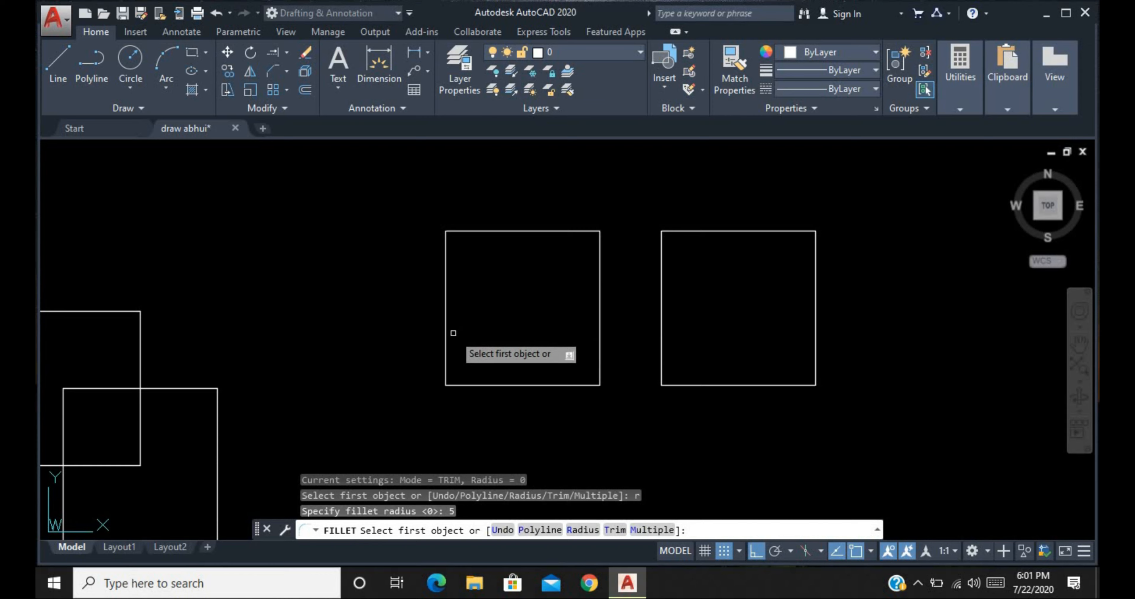
left_click(443, 332)
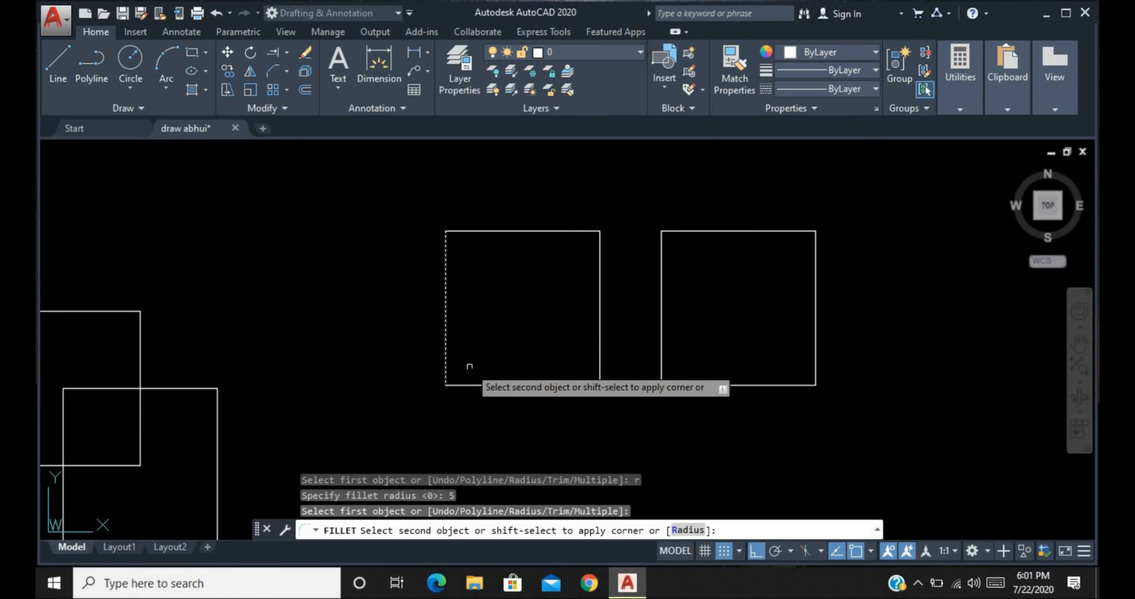
- Finish the 5-unit fillet at the left square's lower-left corner by picking its bottom edge
left_click(479, 383)
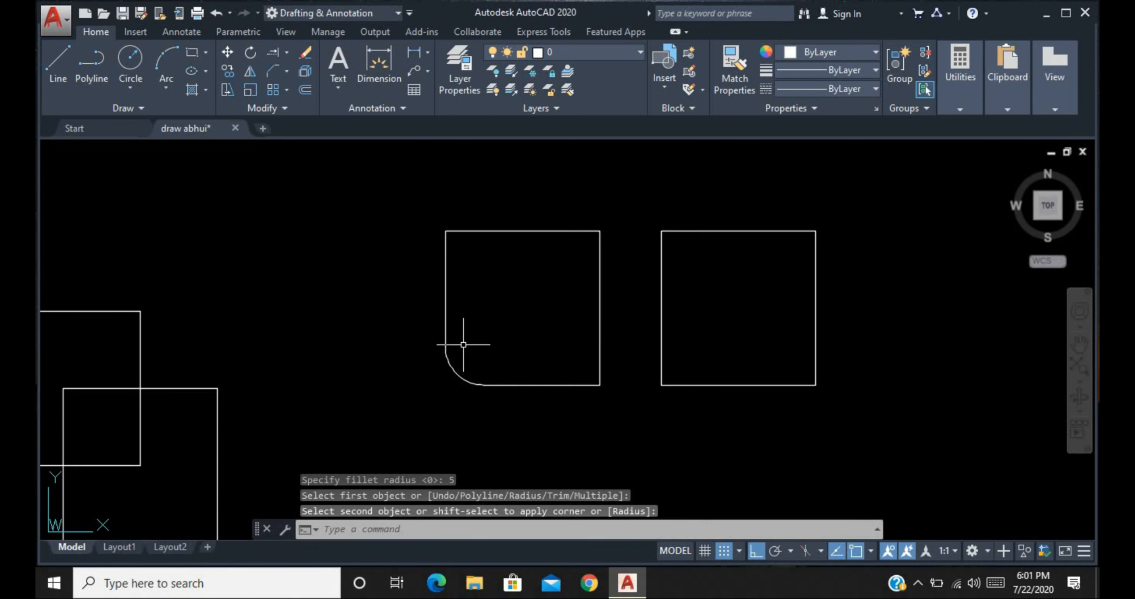
left_click(463, 345)
left_click(429, 403)
key("Escape")
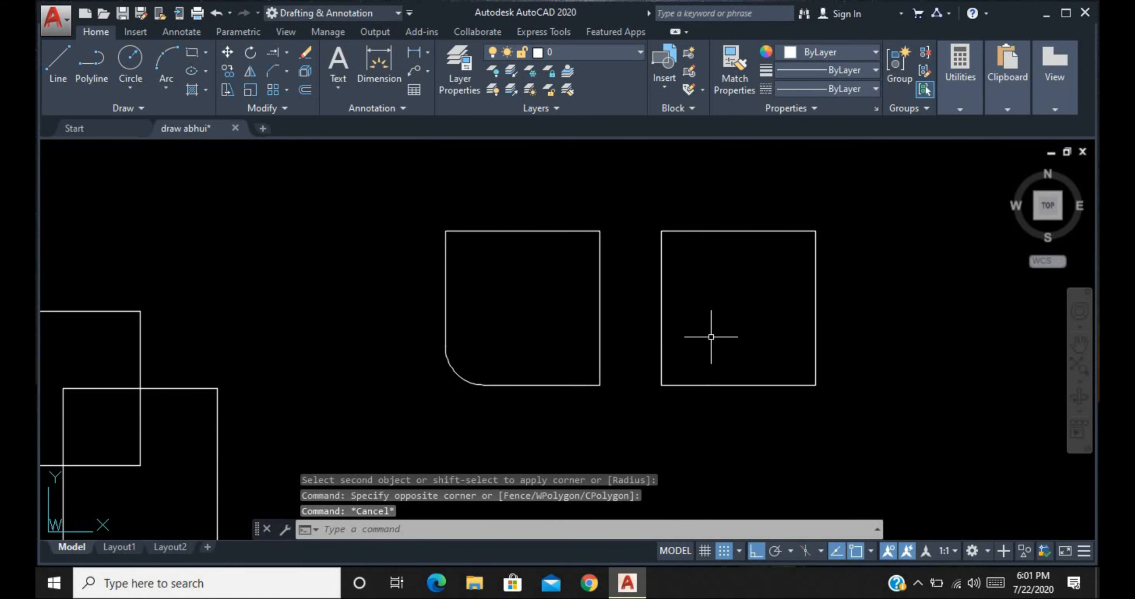
- Chamfer the lower-left corner of the right square with both chamfer distances set to 5
left_click(276, 70)
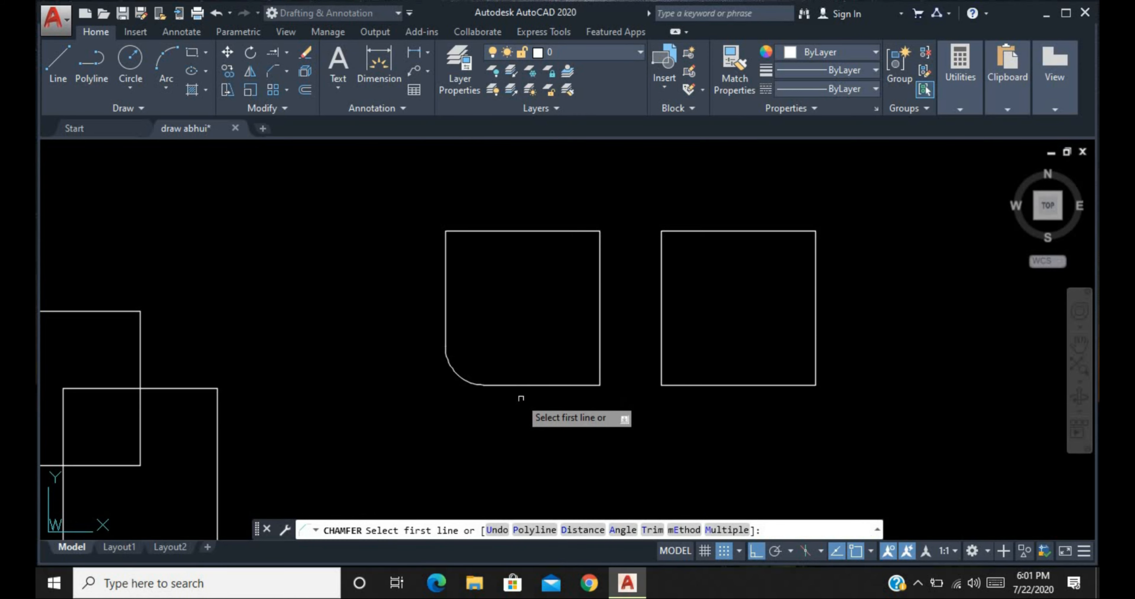
left_click(585, 529)
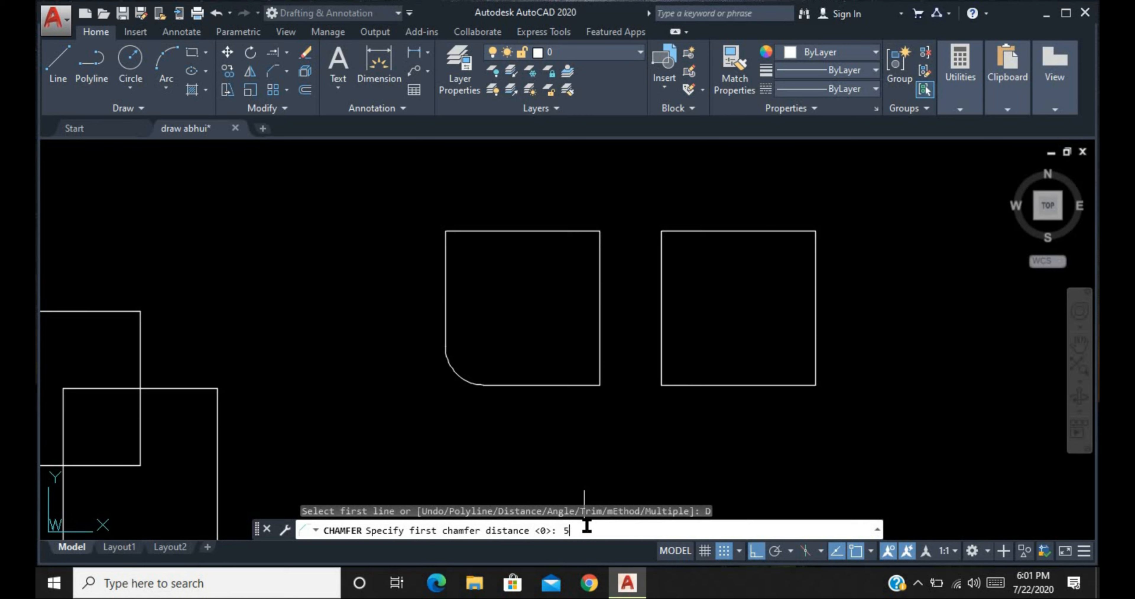
type("5")
key("Return")
type("5")
key("Return")
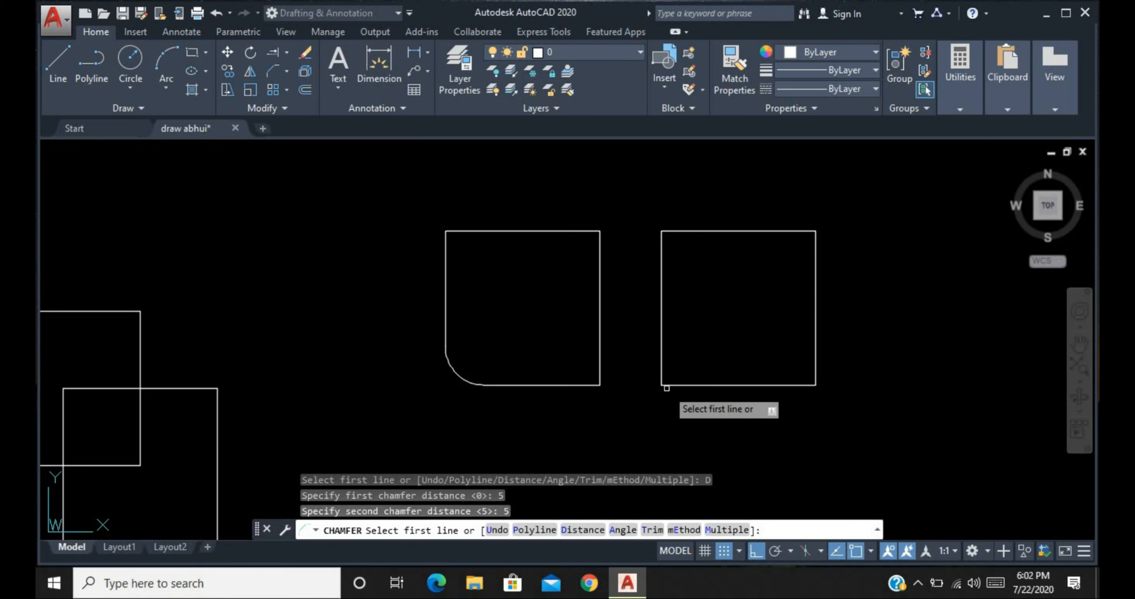
left_click(668, 386)
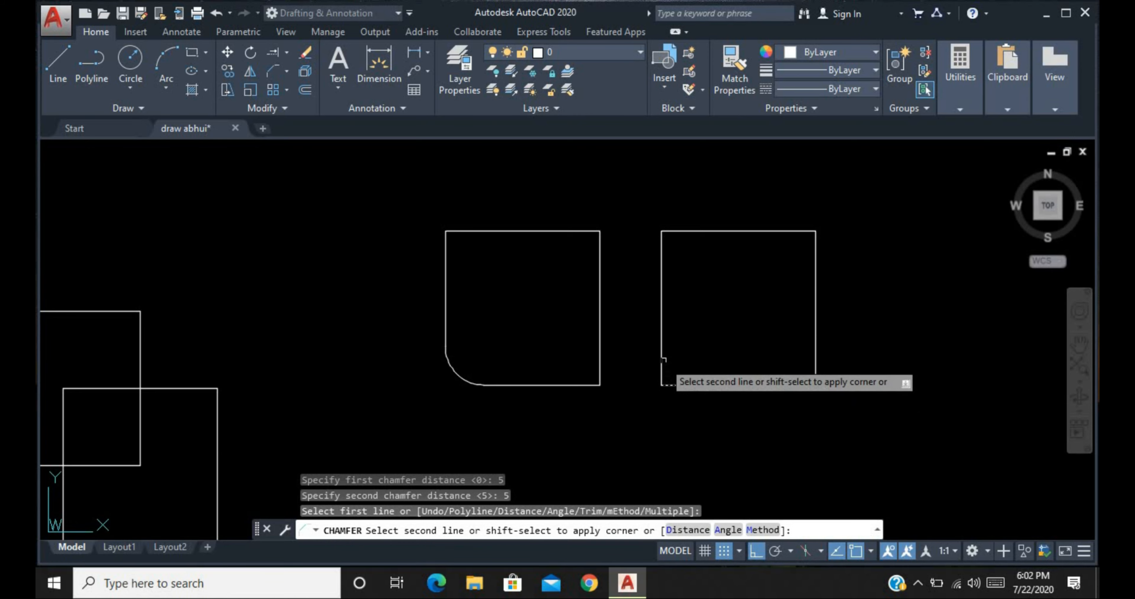
left_click(661, 353)
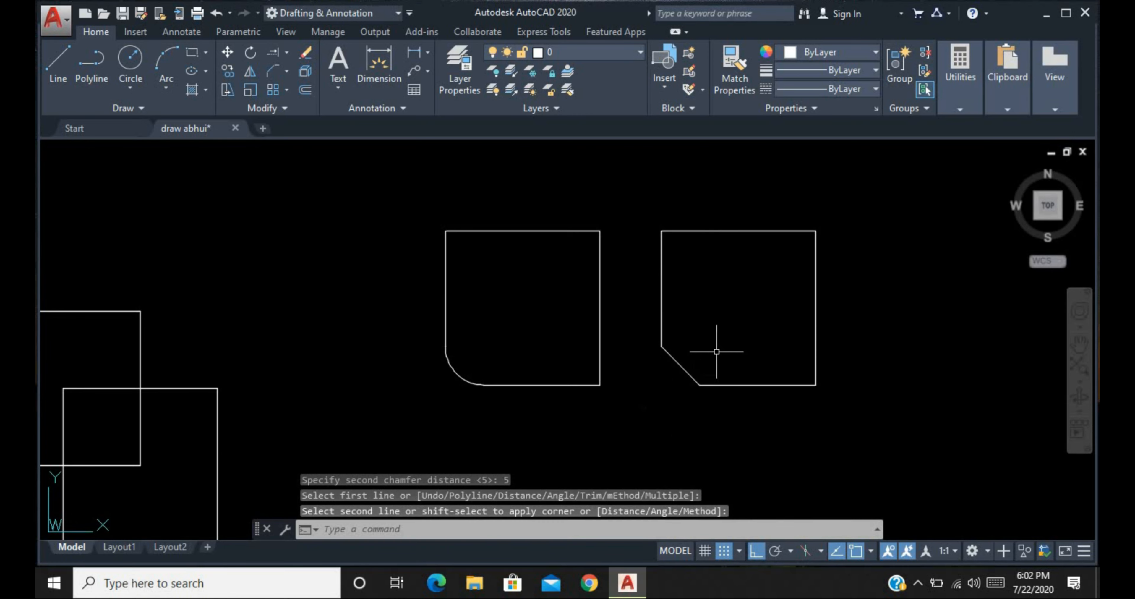
- Undo the single-corner chamfer on the right square
mouse_move(716, 333)
left_mouse_down()
mouse_move(710, 321)
mouse_move(632, 298)
mouse_move(615, 344)
mouse_move(652, 399)
mouse_move(705, 397)
mouse_move(752, 350)
mouse_move(752, 328)
left_mouse_up()
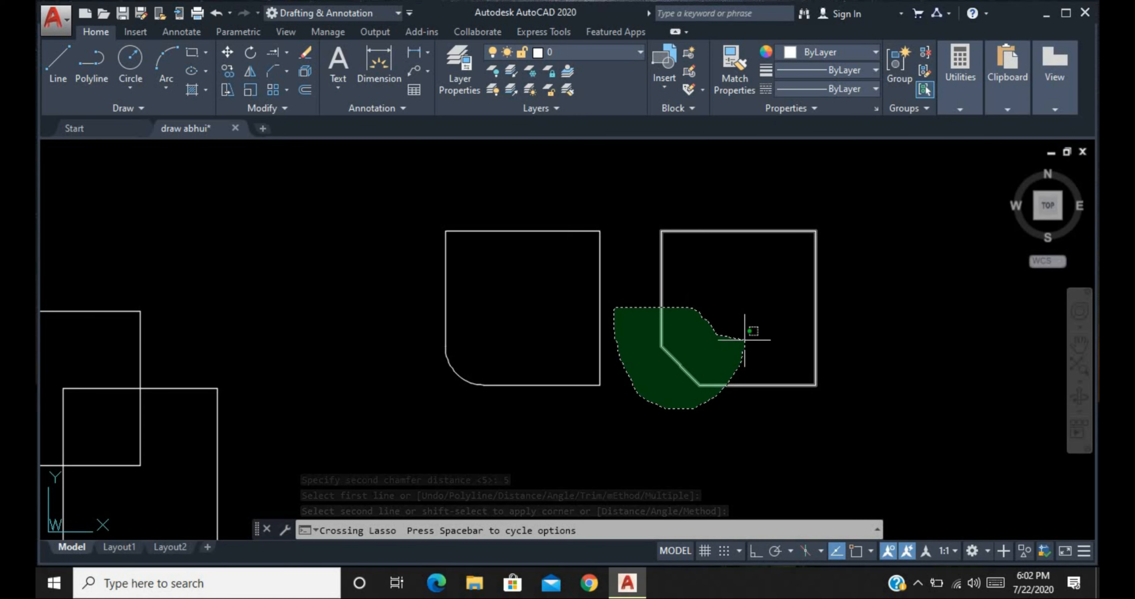
key("Escape")
mouse_move(483, 315)
left_mouse_down()
mouse_move(463, 313)
mouse_move(426, 337)
mouse_move(515, 401)
mouse_move(507, 355)
left_mouse_up()
key("Escape")
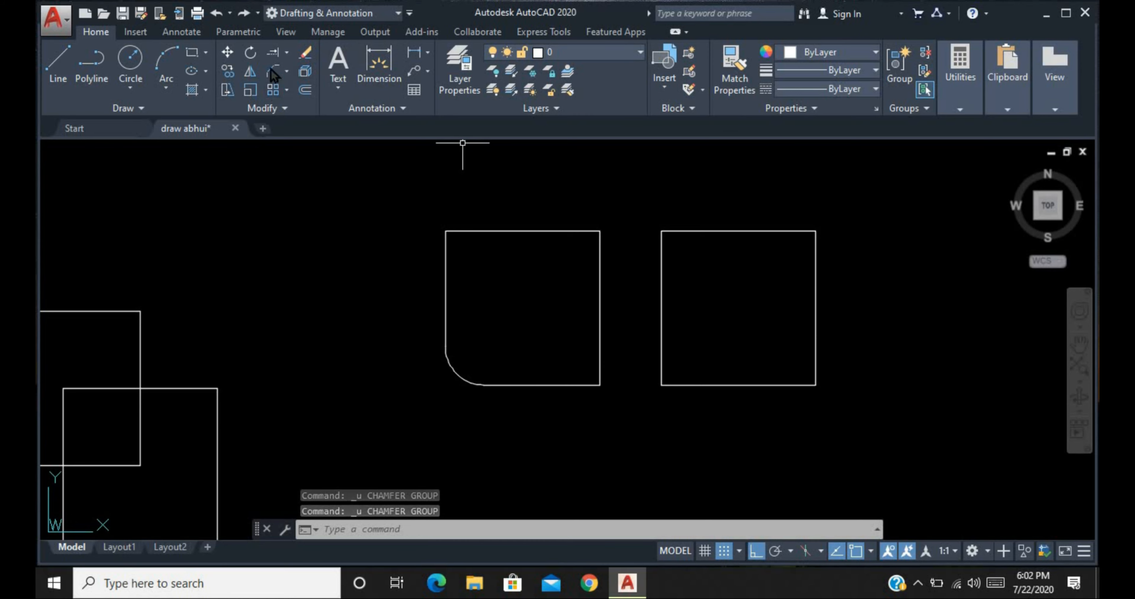
- Chamfer all corners of the right square at once with the Polyline option, using distances of 5 and 5
left_click(272, 70)
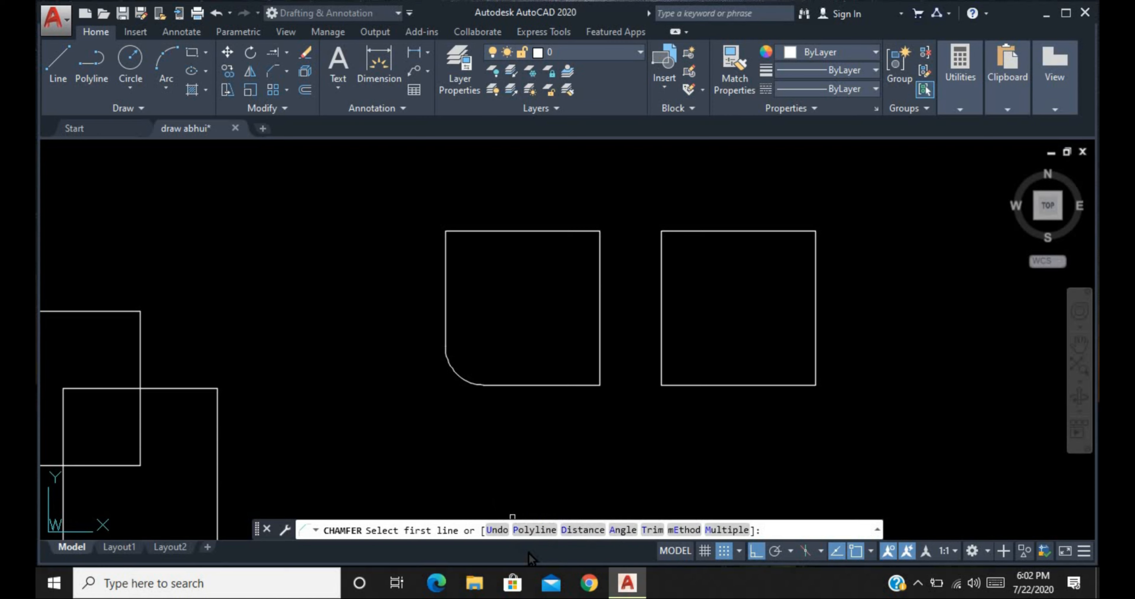
left_click(550, 531)
left_click(512, 530)
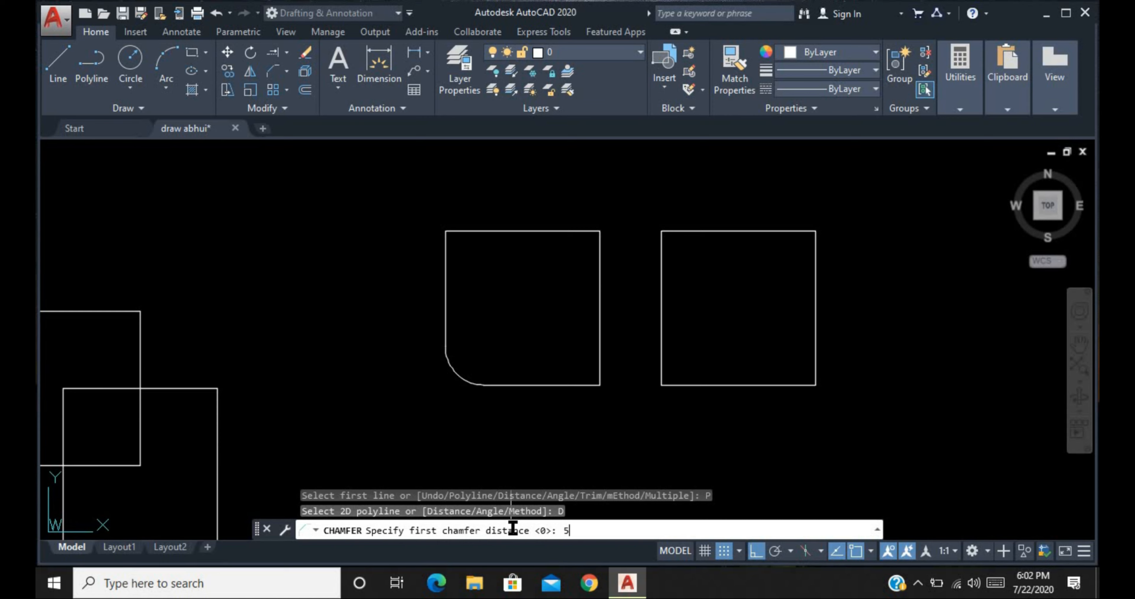
type("5")
key("Return")
type("5")
key("Return")
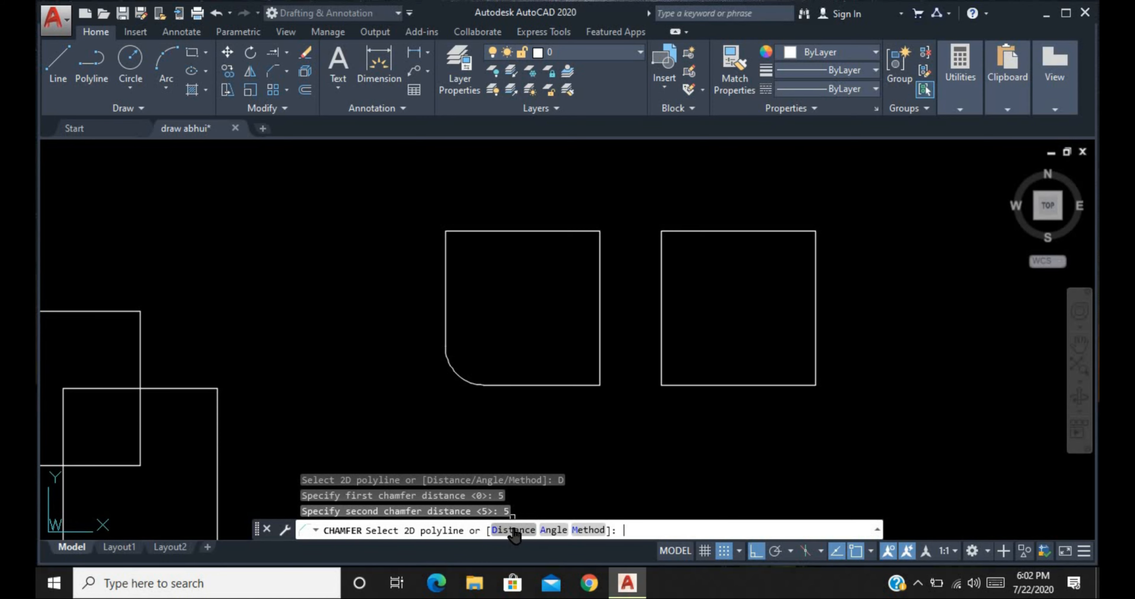
left_click(699, 384)
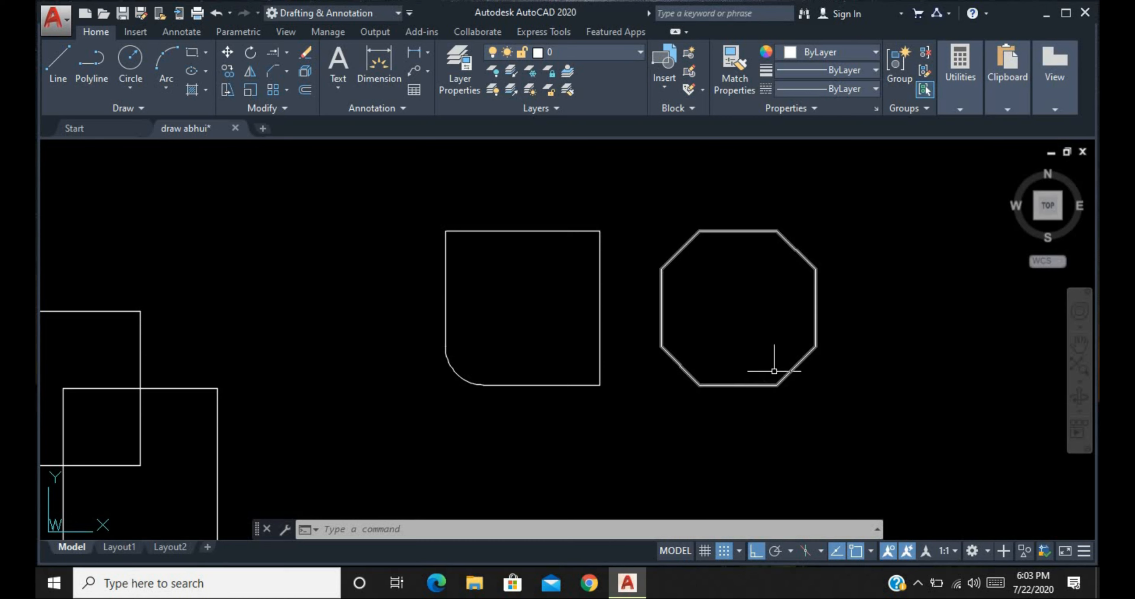
- Undo the polyline chamfer on the right square
key("ctrl+z")
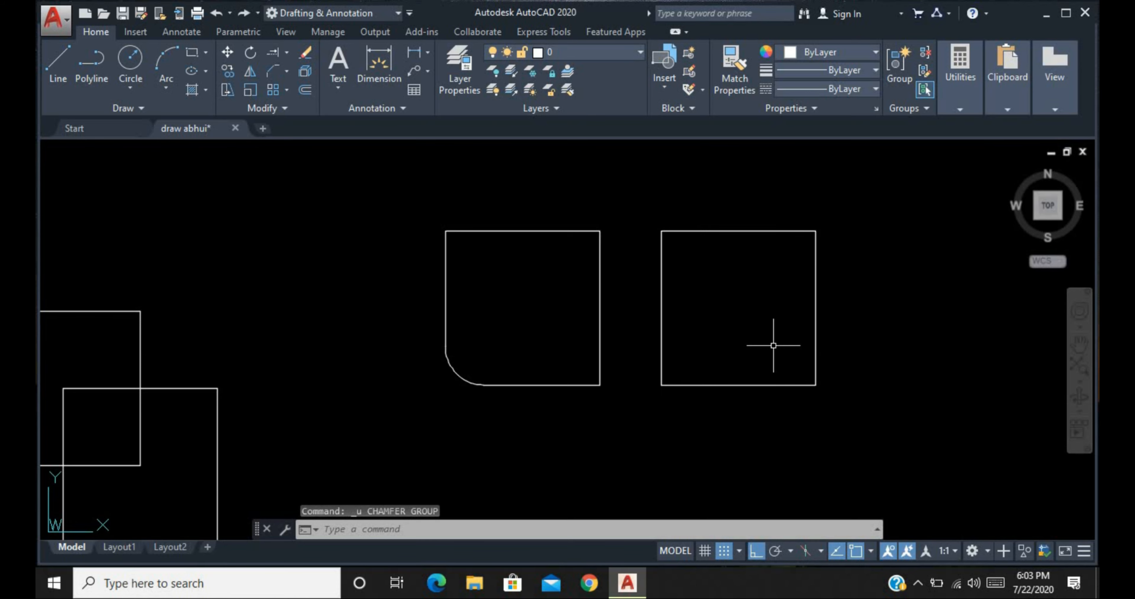
key("Escape")
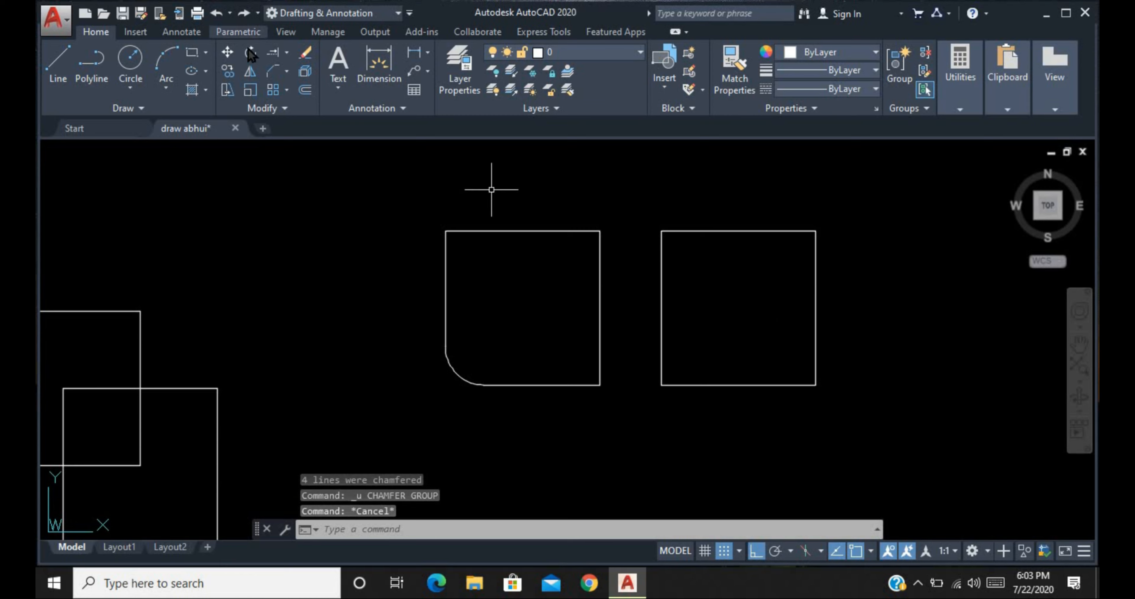
left_click(272, 71)
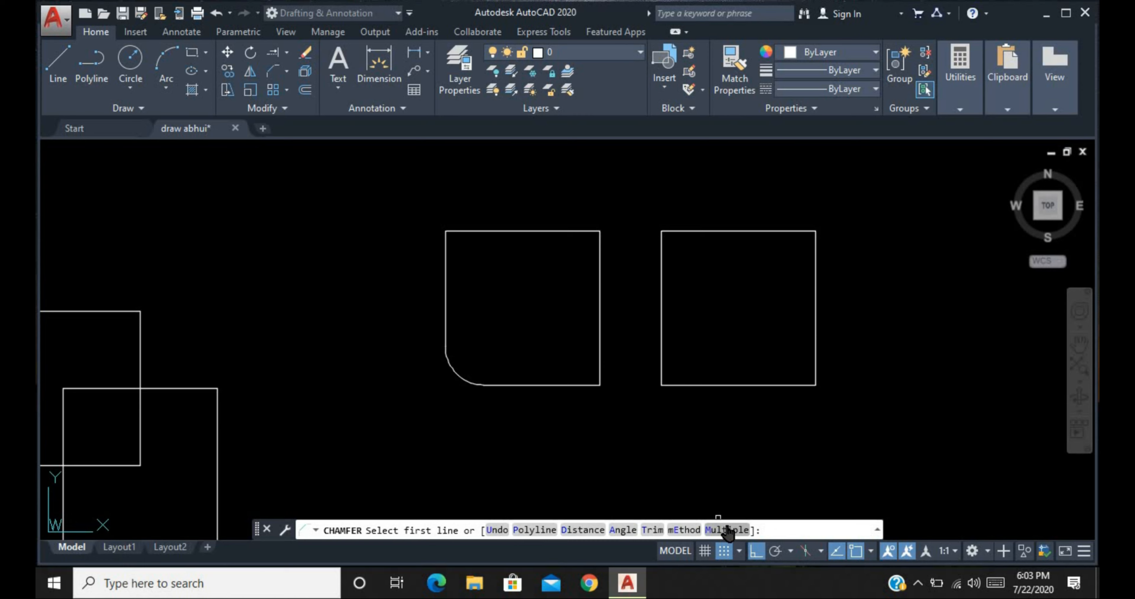
key("Escape")
key("Escape")
key("Escape")
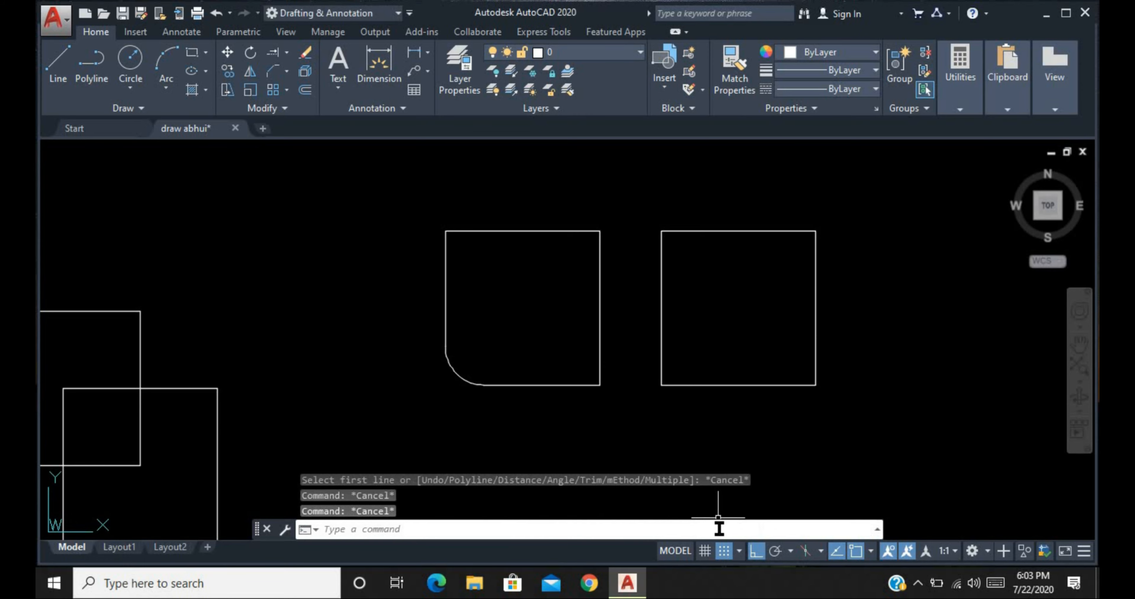
- Create a blend curve joining the left ends of the bottom edges of the two overlapping squares
scroll(306, 241, "down", 2)
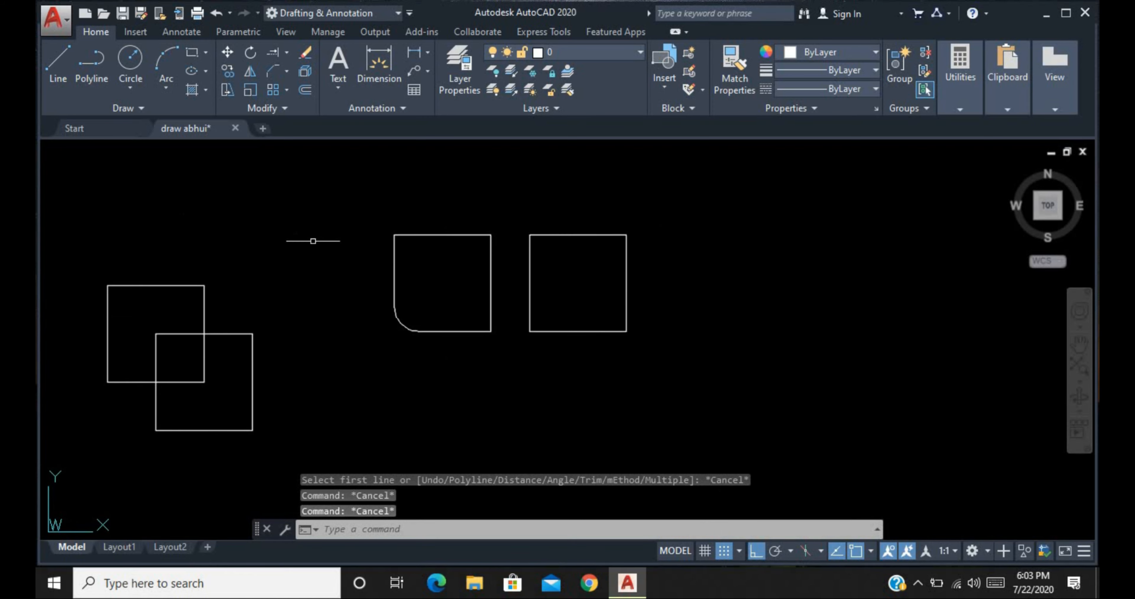
scroll(318, 239, "down", 2)
scroll(165, 316, "up", 2)
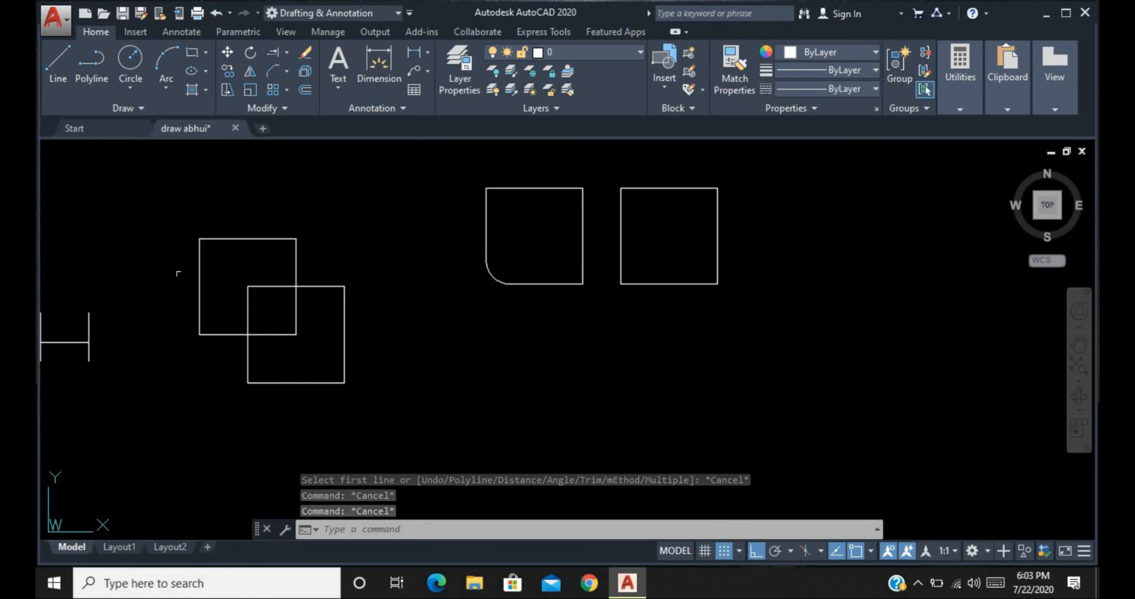
left_click(290, 71)
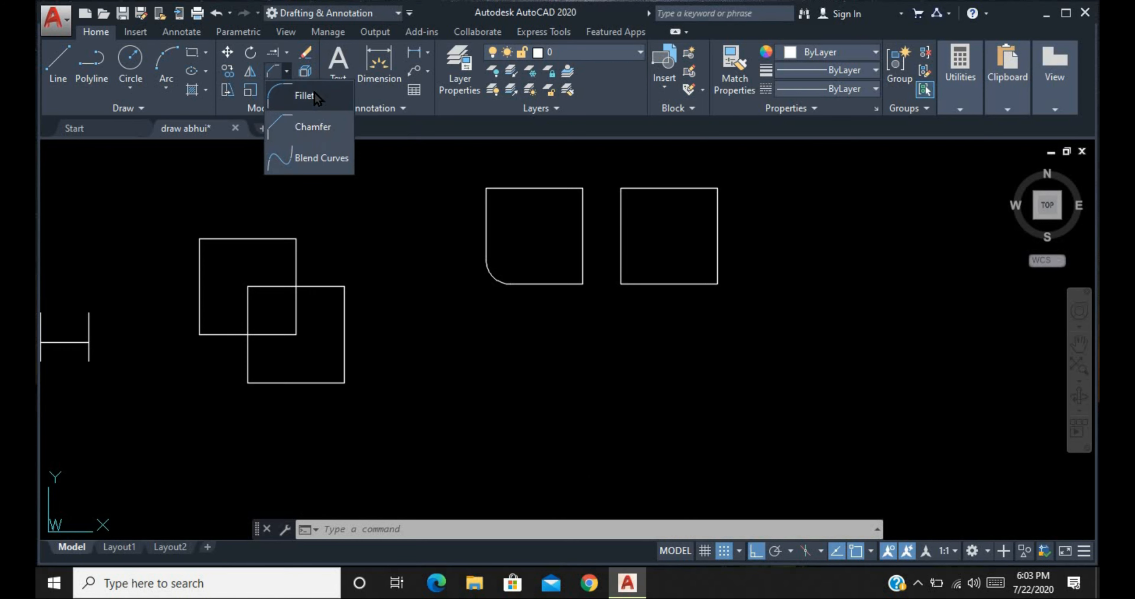
left_click(338, 161)
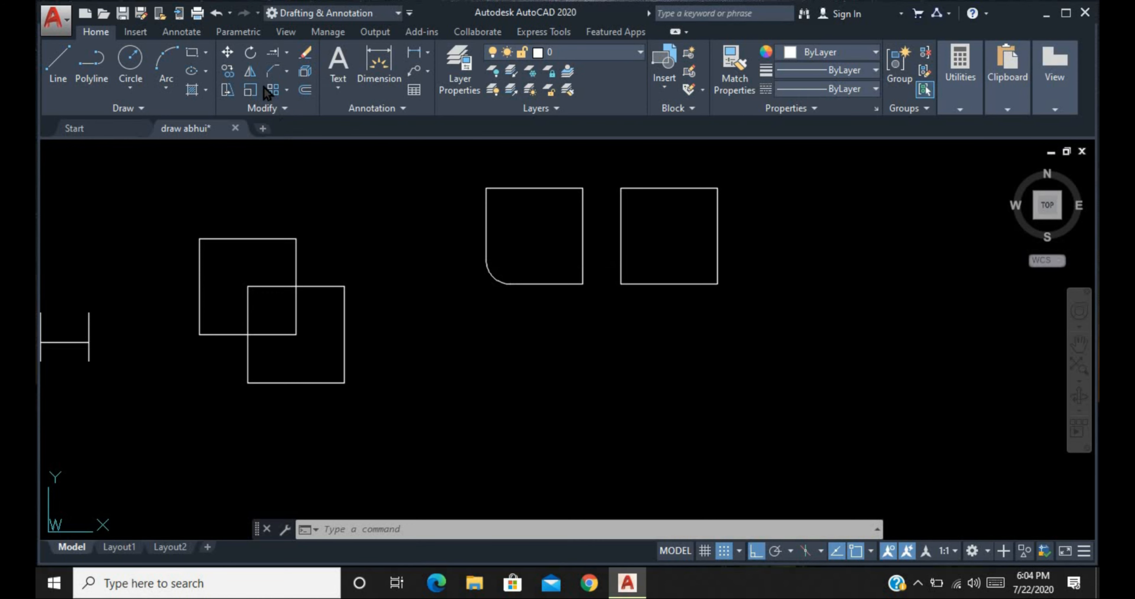
left_click(289, 69)
left_click(331, 157)
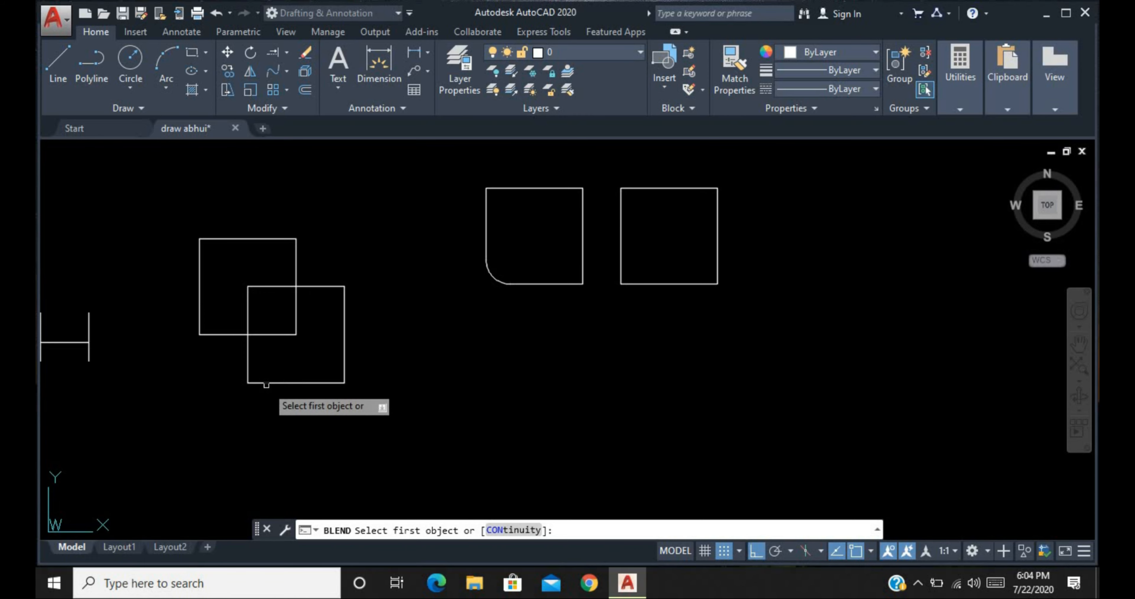
left_click(266, 383)
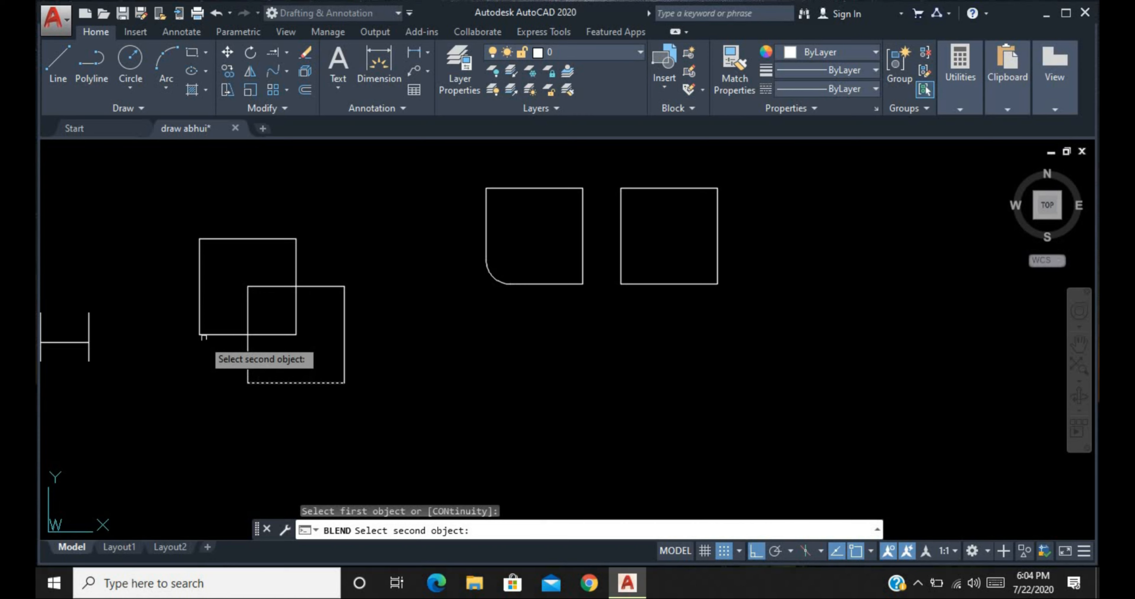
left_click(206, 333)
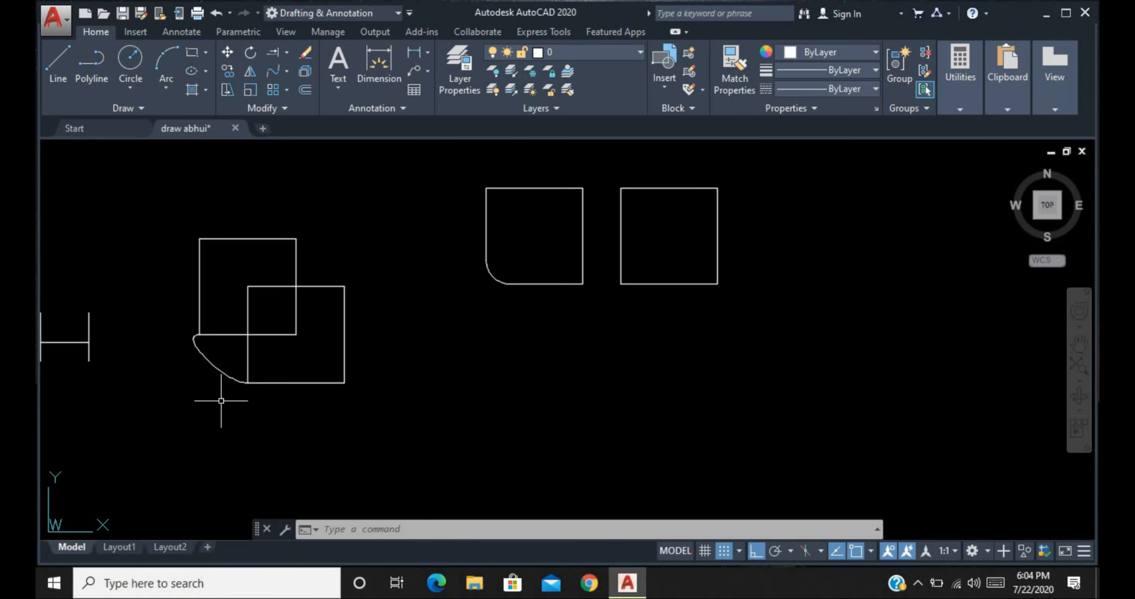
- Create a tangent blend curve joining the right ends of the top edges of the two overlapping squares
key("Return")
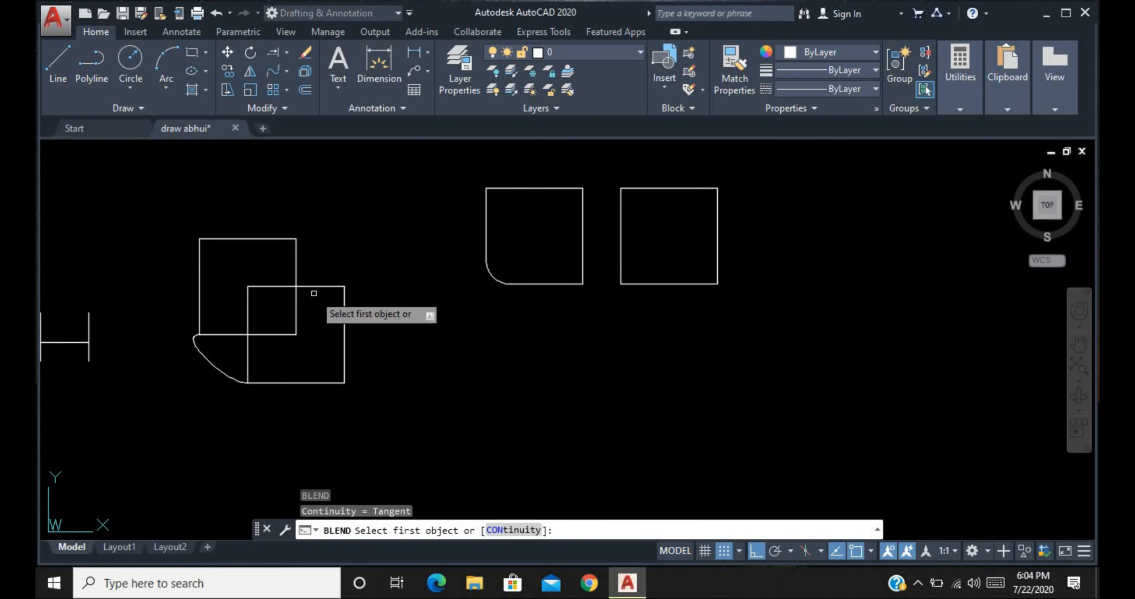
left_click(316, 285)
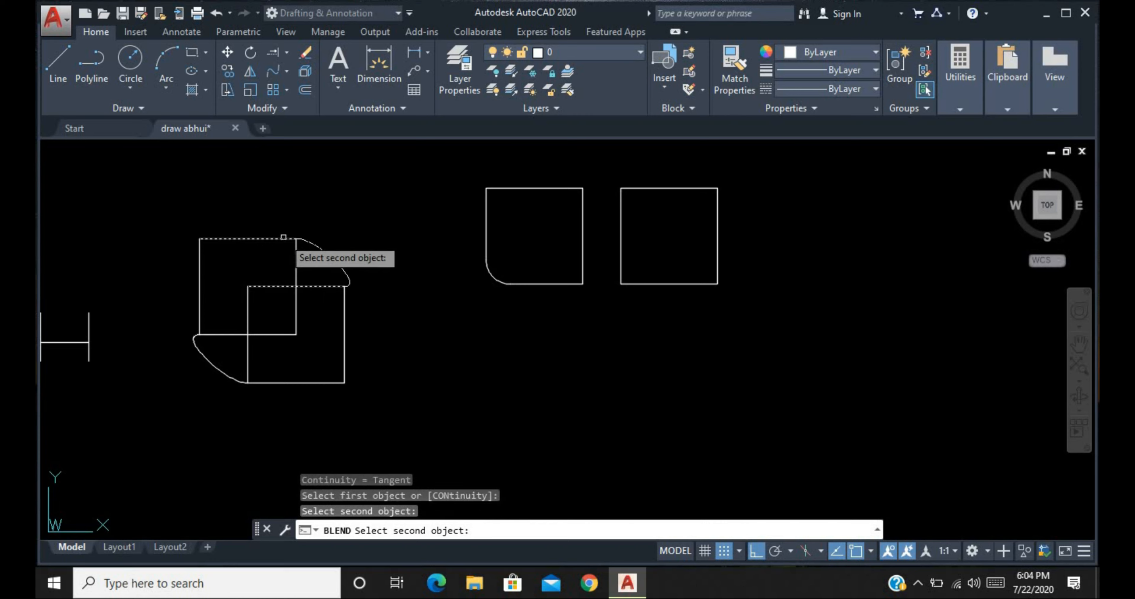
left_click(286, 239)
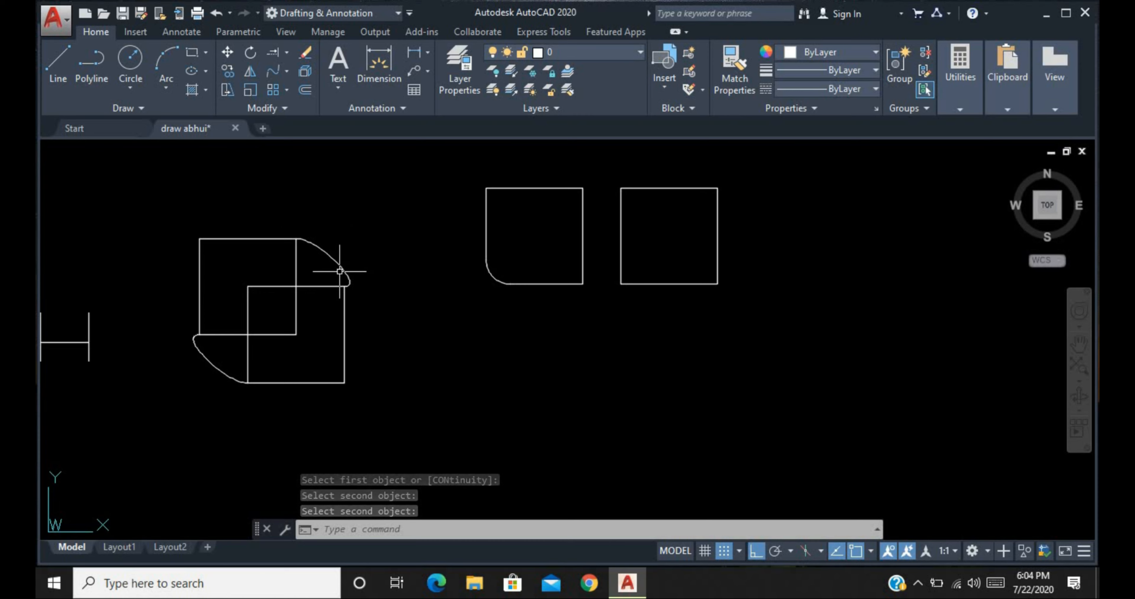
- Set the blend continuity to Smooth and blend the lower ends of the right edges of the two overlapping squares
key("Return")
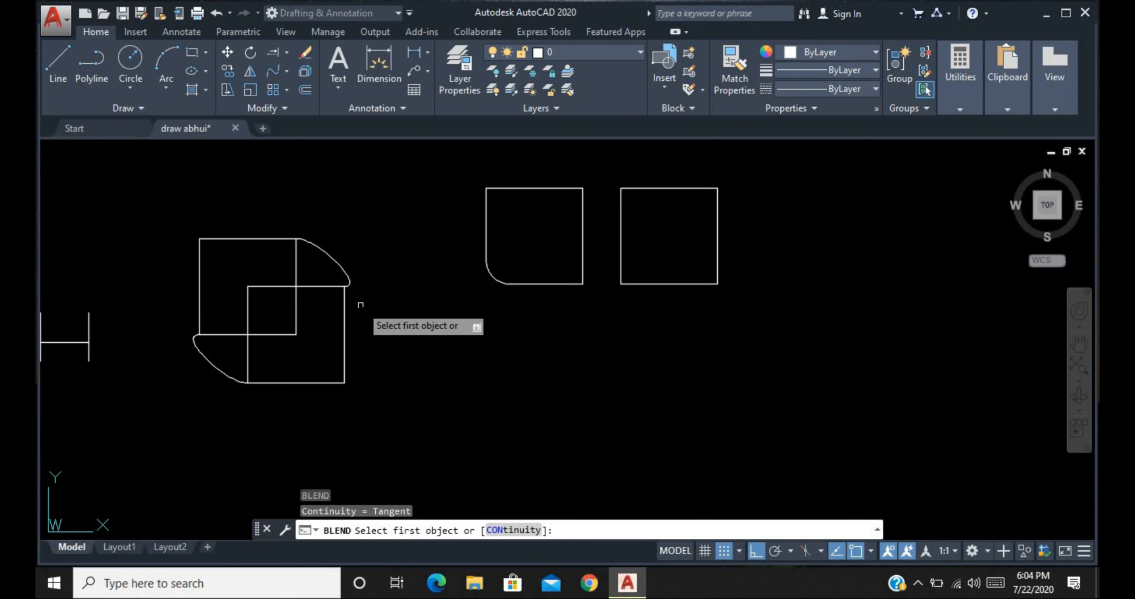
left_click(498, 530)
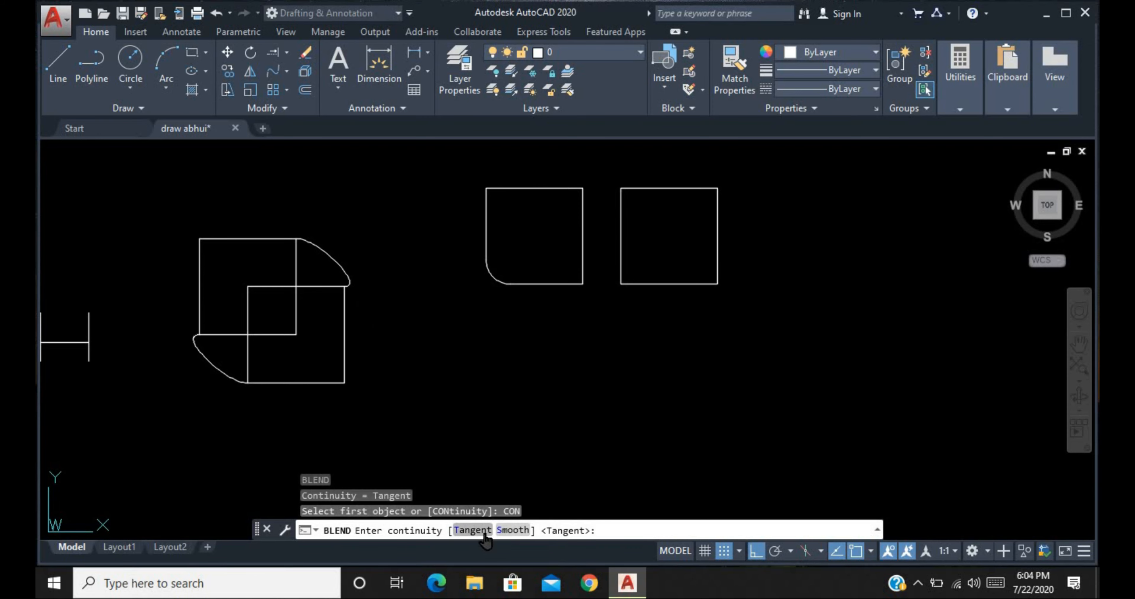
left_click(515, 531)
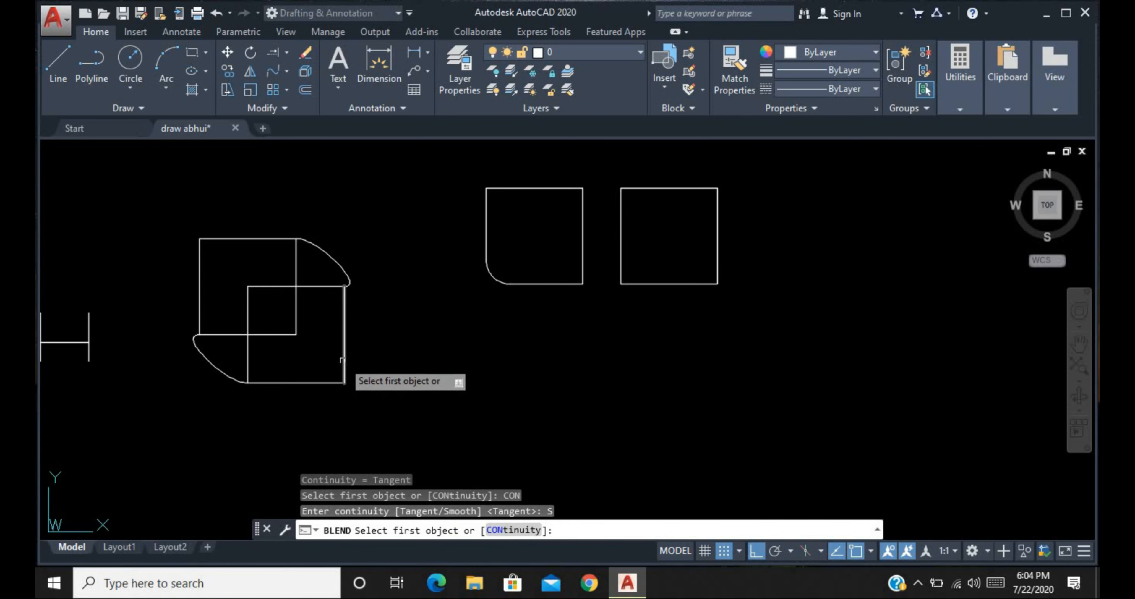
left_click(343, 348)
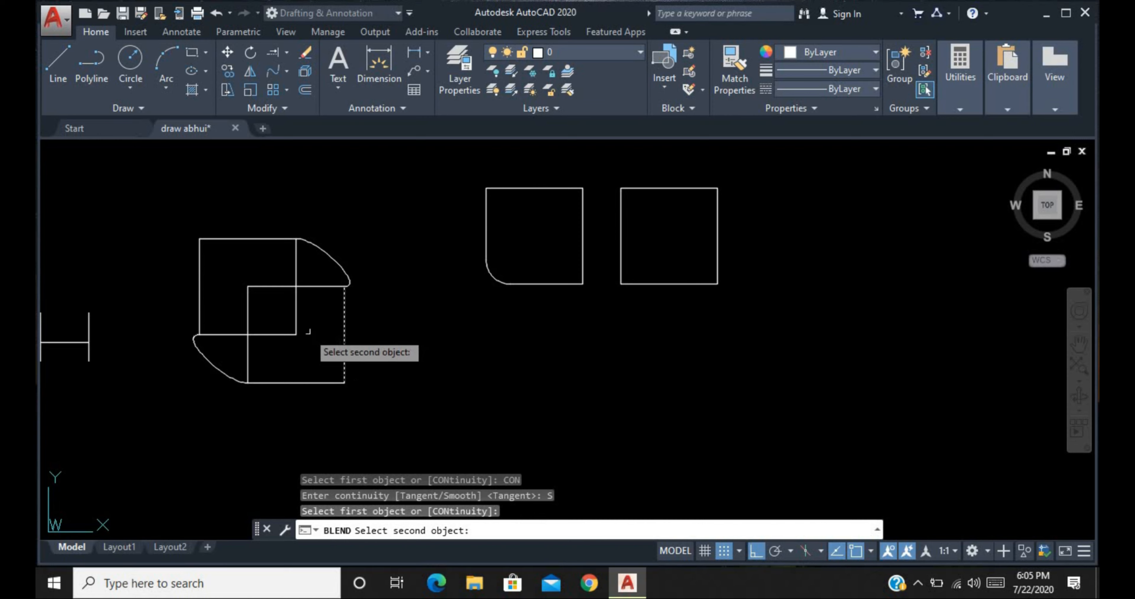
left_click(298, 320)
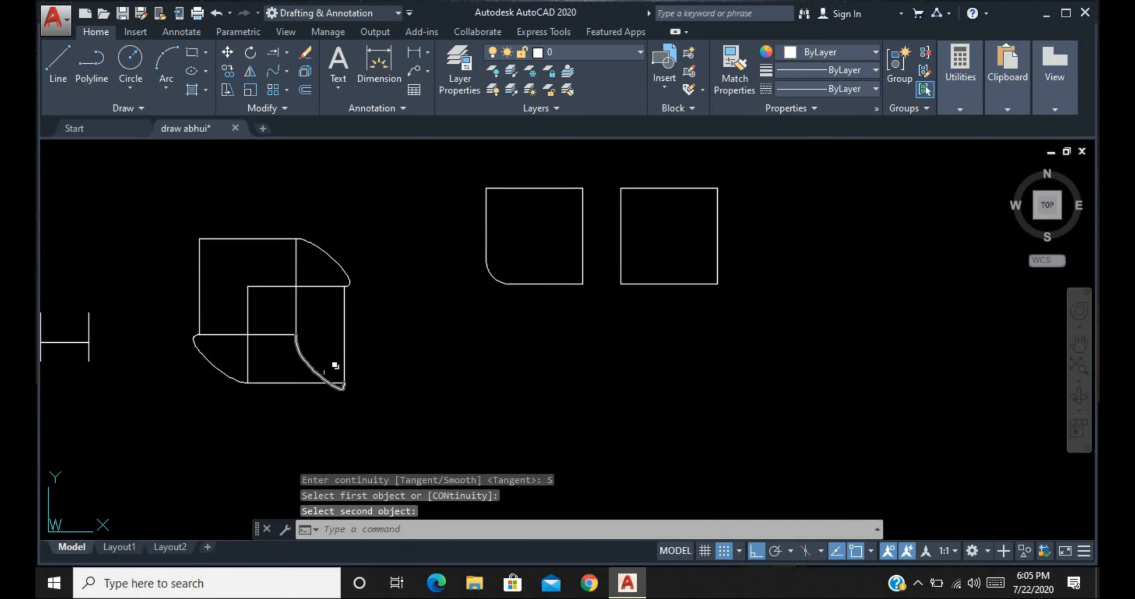
- Erase the two short horizontal lines in the empty area right of the squares
scroll(351, 266, "down", 5)
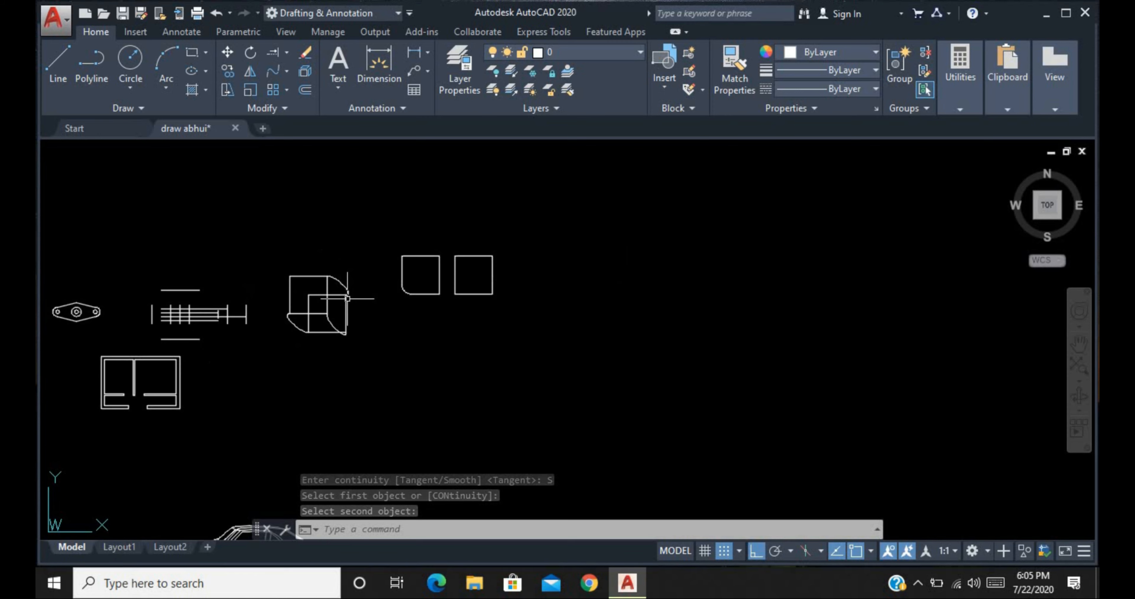
scroll(533, 255, "up", 6)
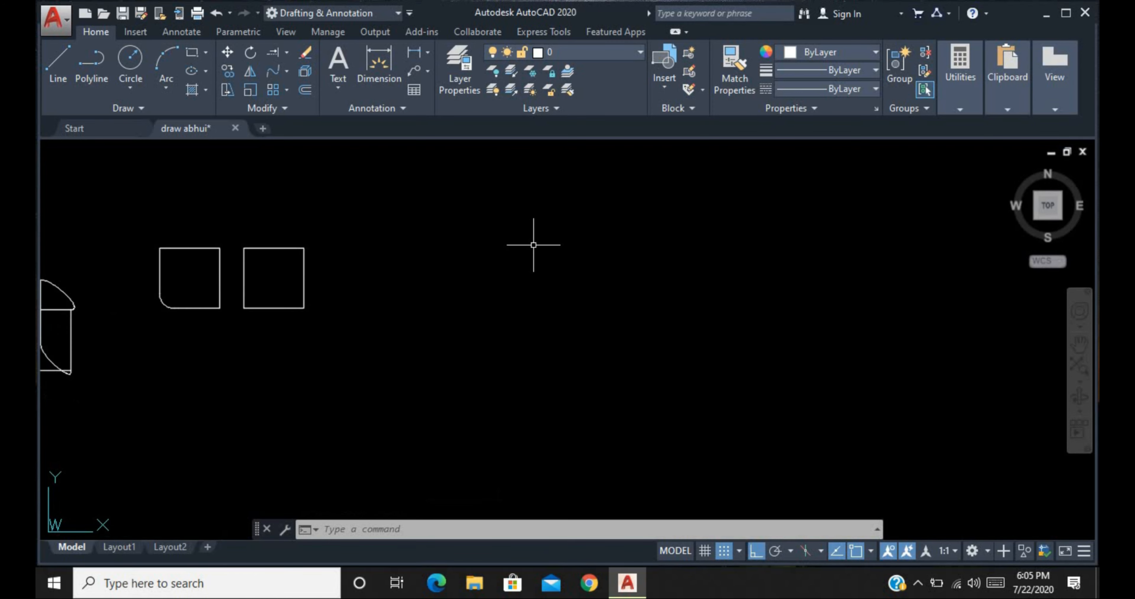
left_click(533, 254)
left_click(348, 395)
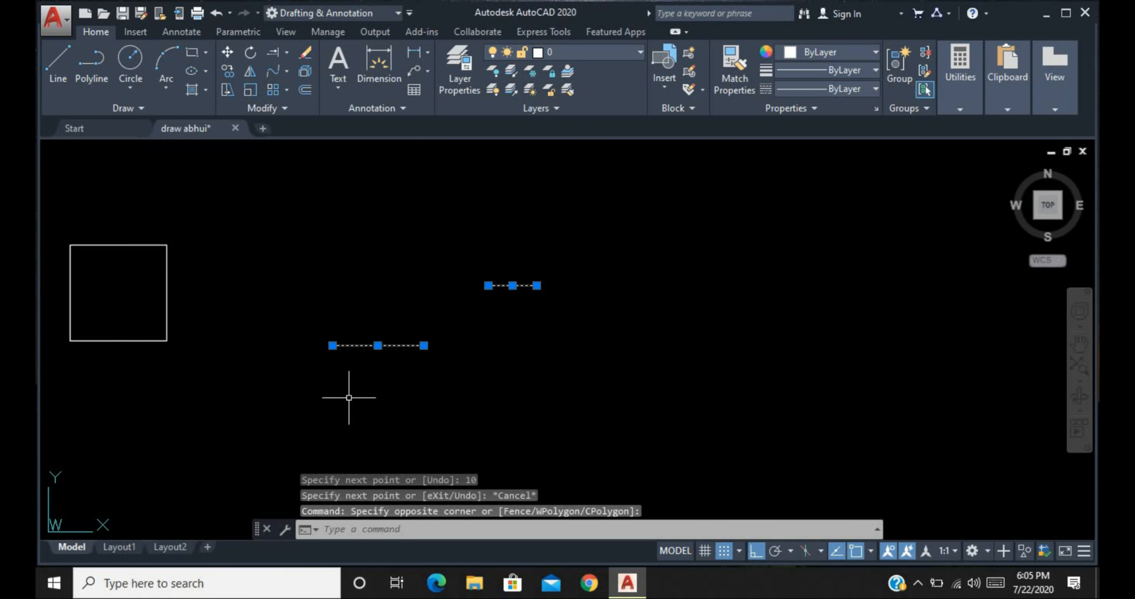
key("Delete")
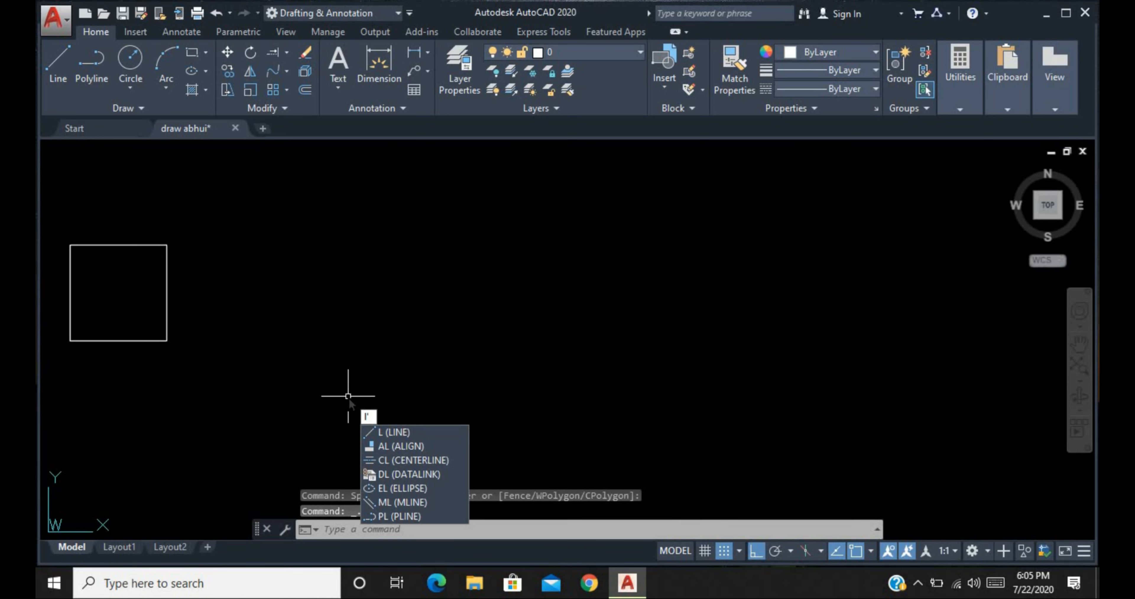
- Draw a horizontal line 10 units long in the empty area right of the squares
key("Return")
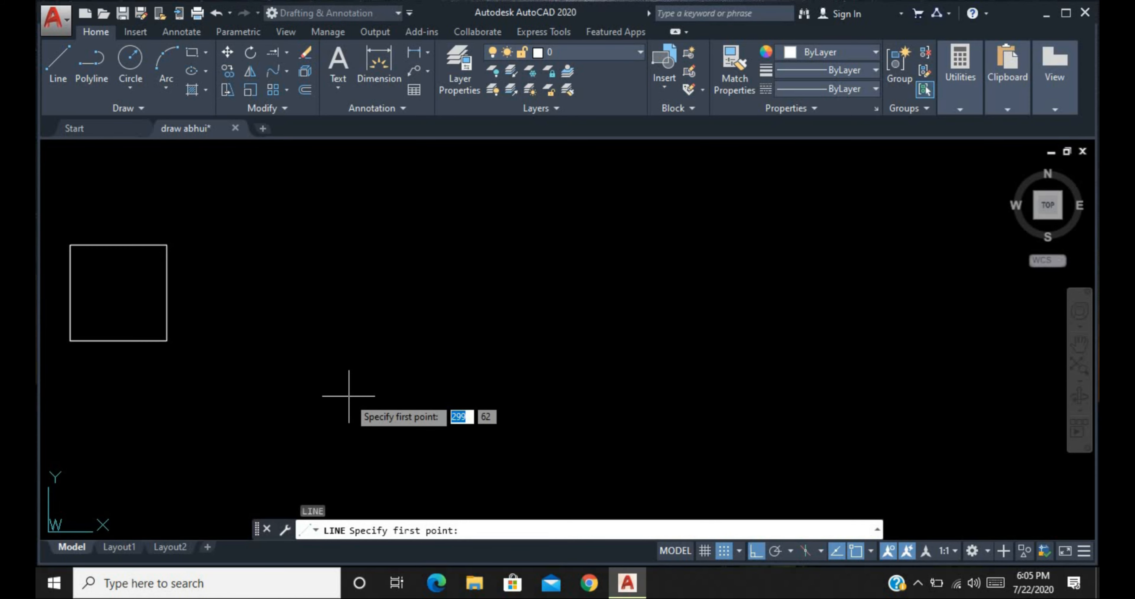
left_click(335, 316)
type("1")
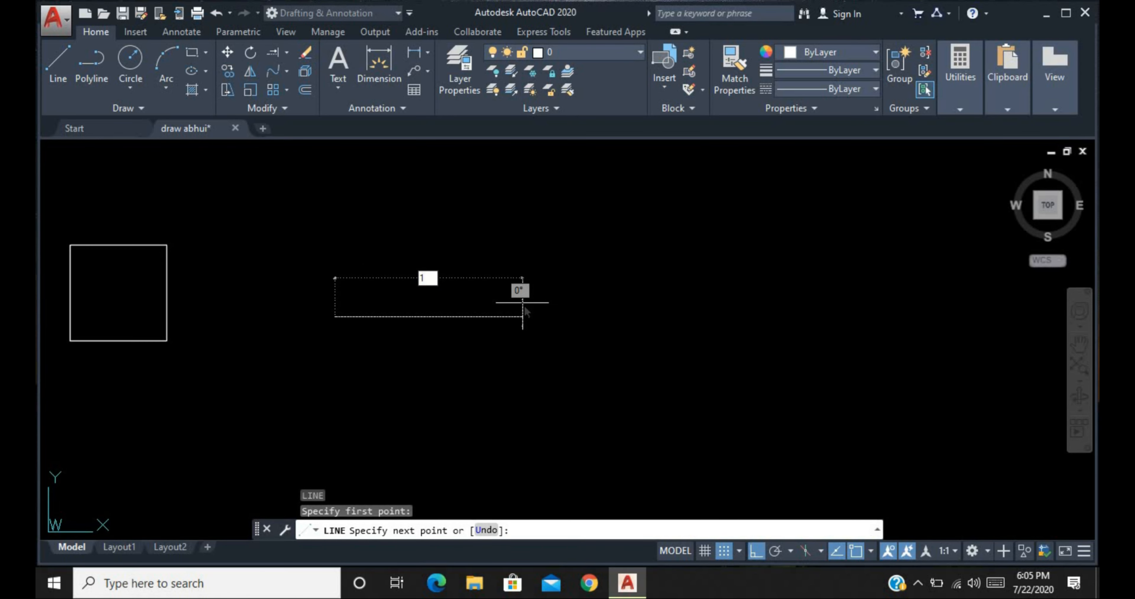
type("0")
key("Return")
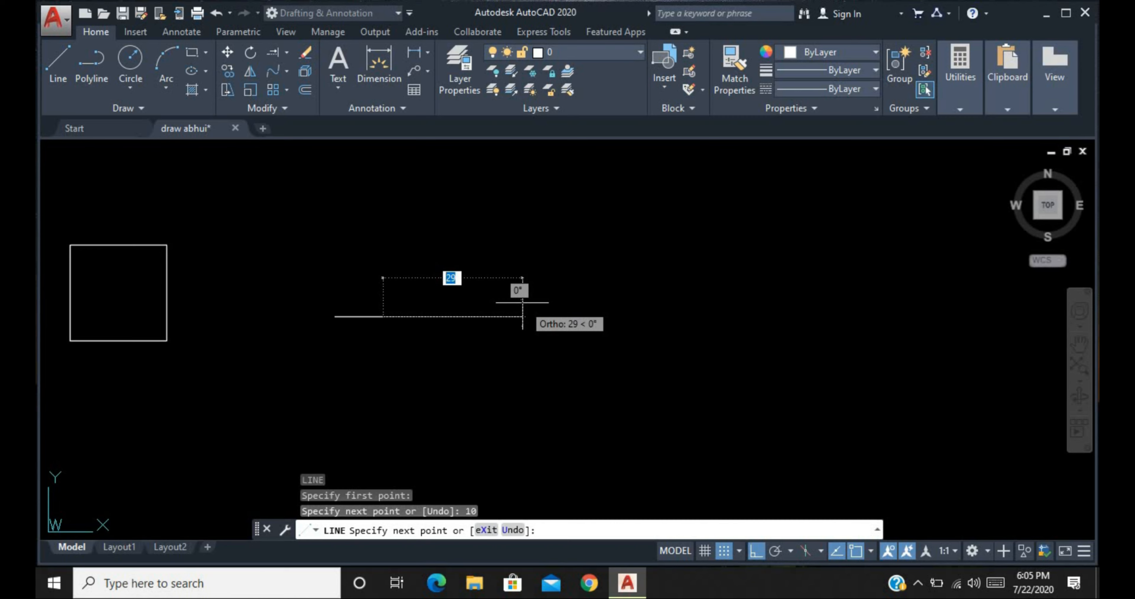
key("Return")
- Draw a horizontal line 19 units long, starting above and to the right of the first line
key("Return")
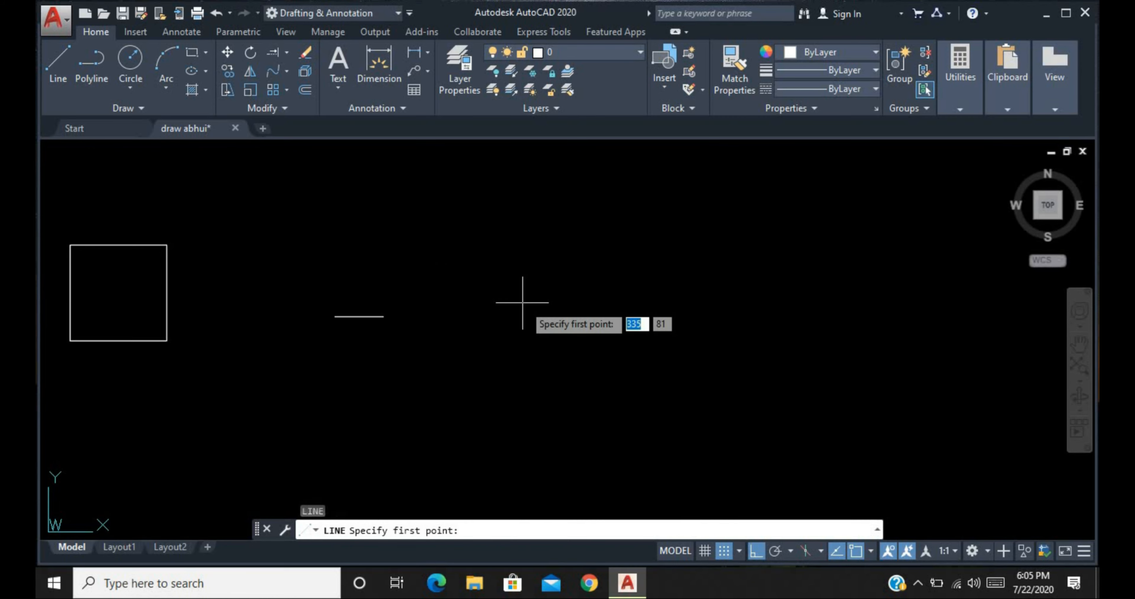
left_click(447, 269)
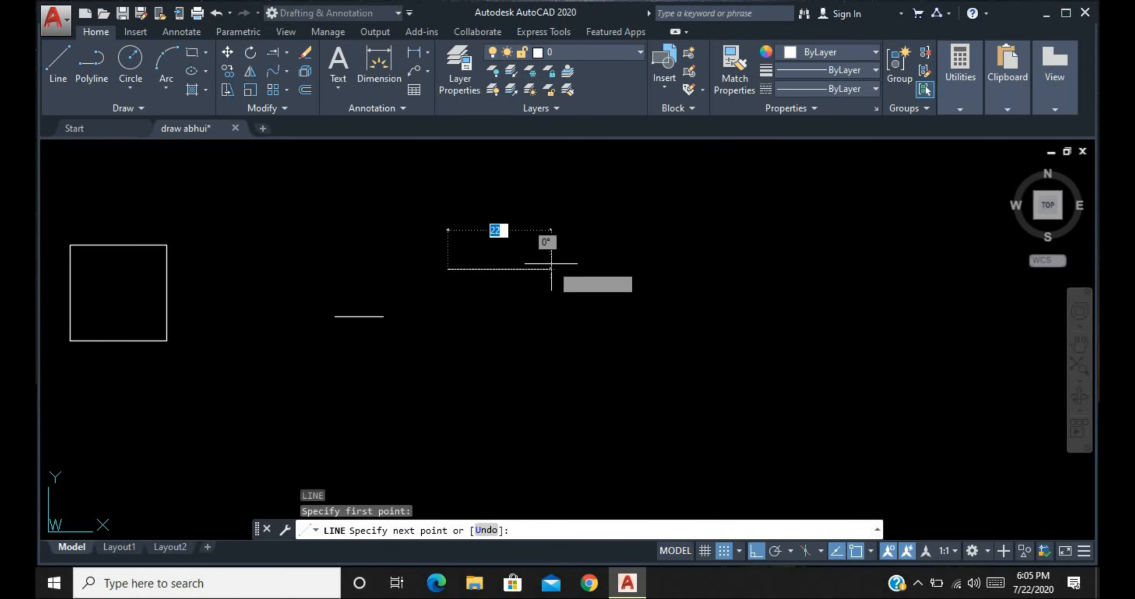
type("19")
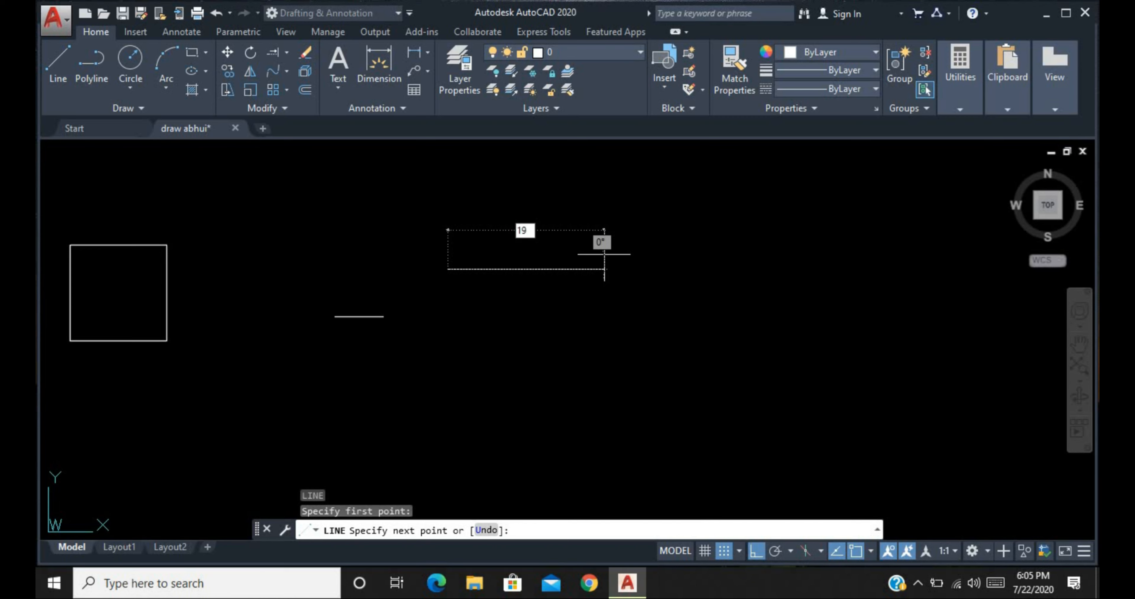
key("Return")
key("Return")
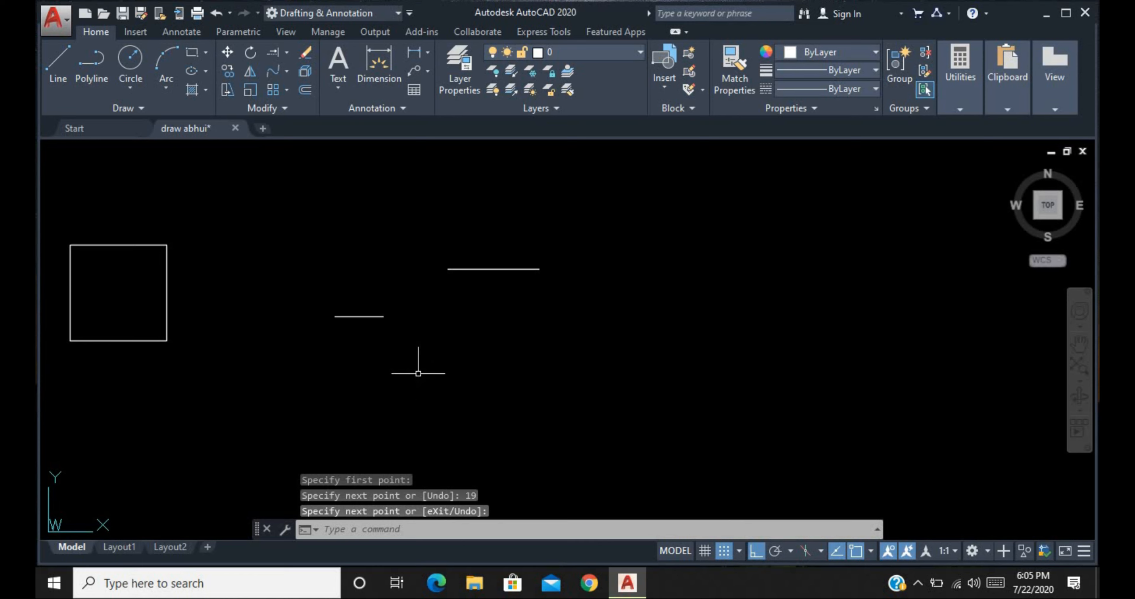
- Draw a third horizontal line 10 units long below the other two lines
key("Return")
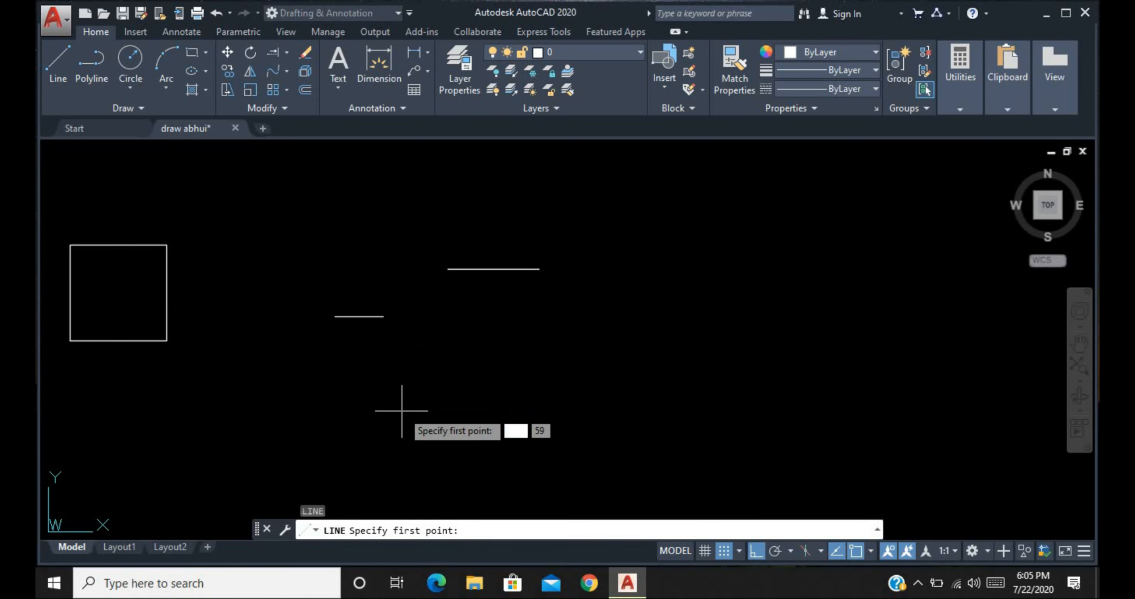
left_click(400, 413)
type("10")
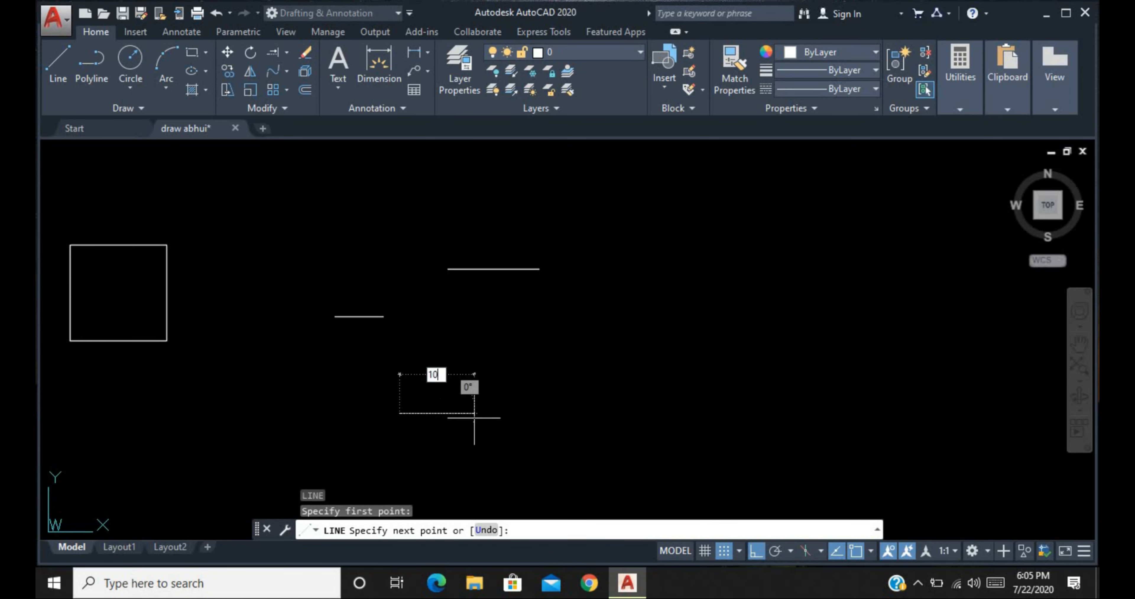
key("Return")
key("Escape")
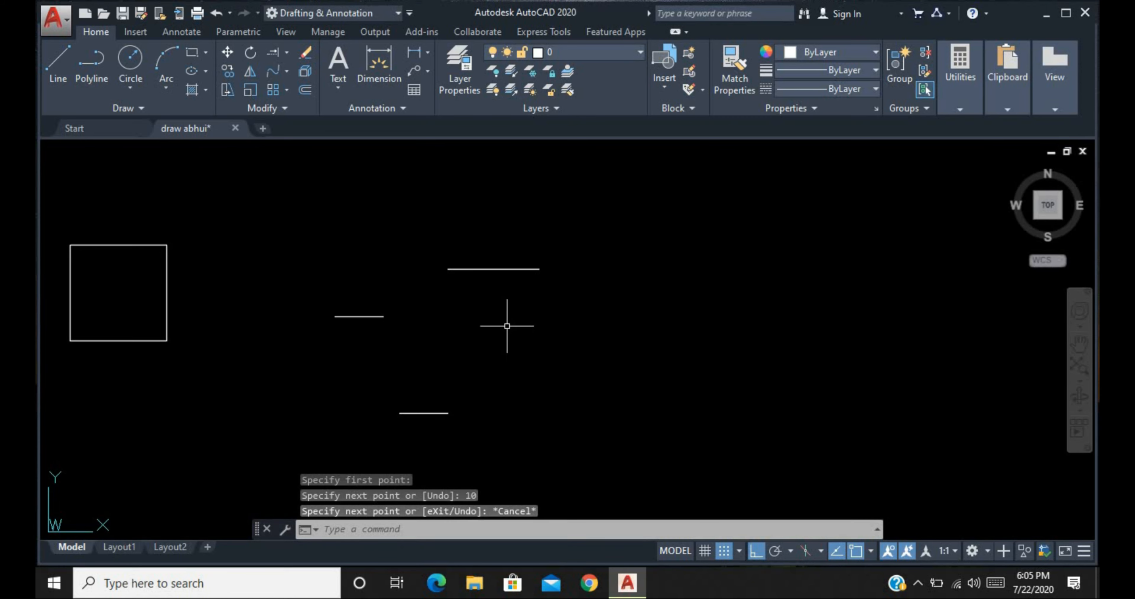
- Draw a longer freehand horizontal line to the right, at a height between the first and the lowest line
key("Return")
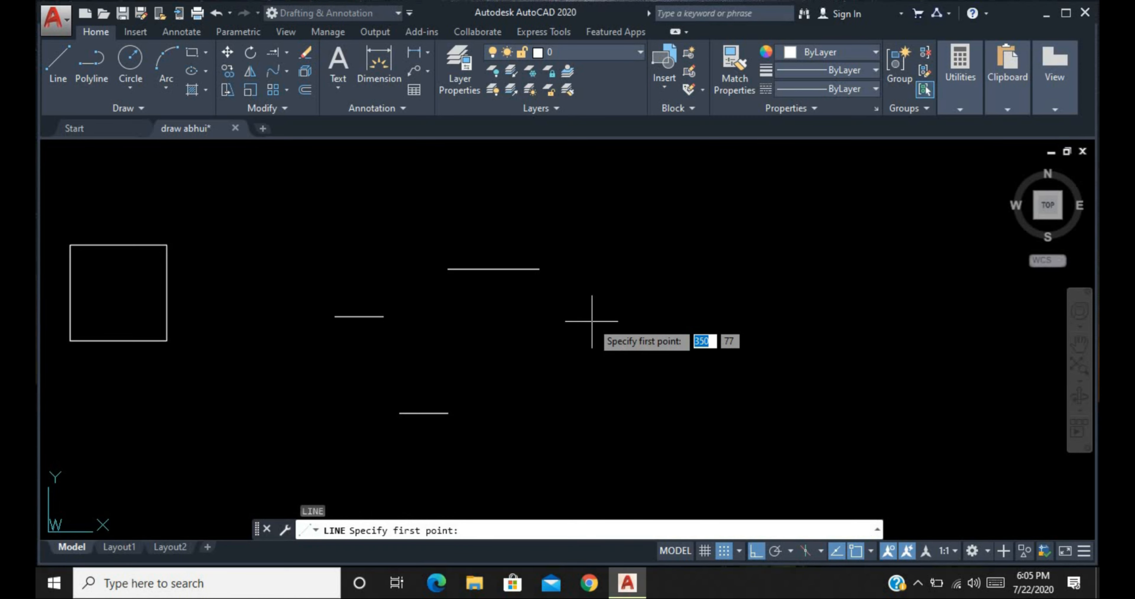
left_click(529, 358)
key("Escape")
key("Return")
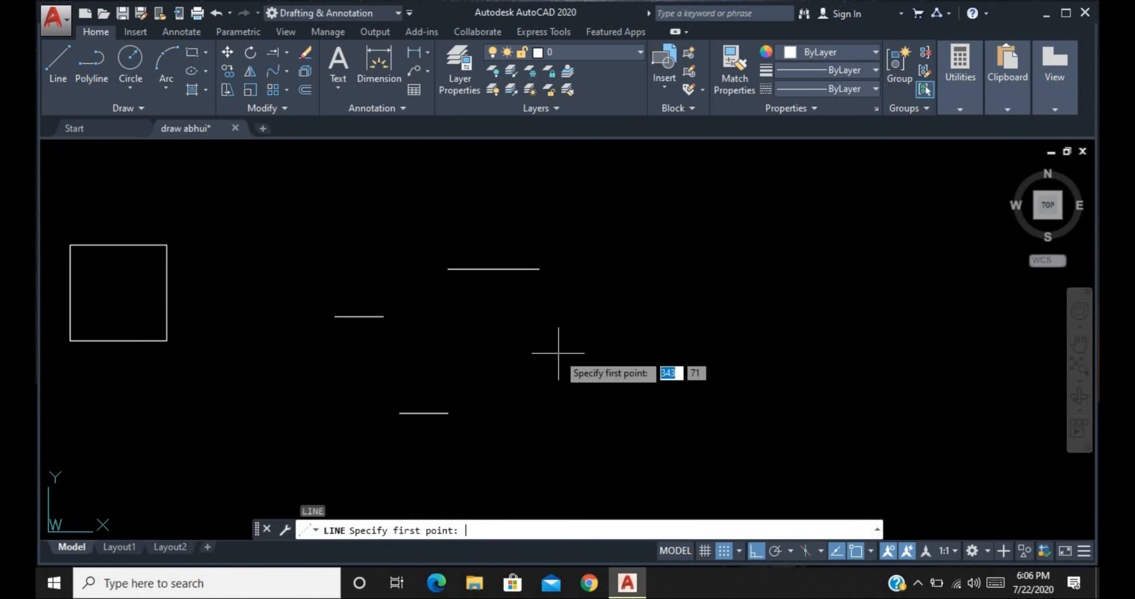
left_click(559, 353)
left_click(709, 352)
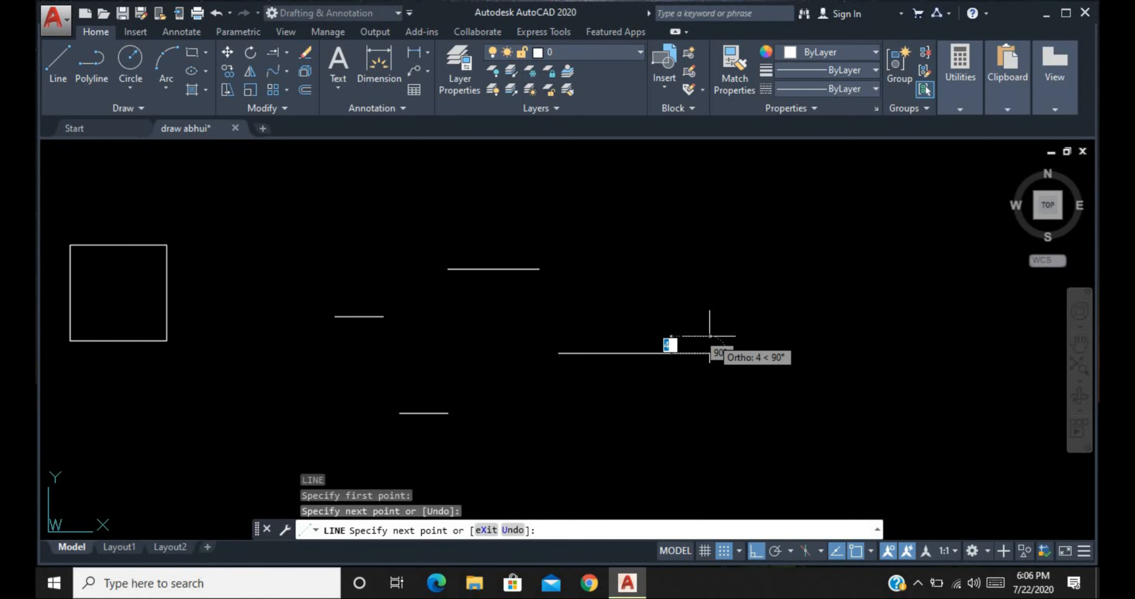
key("Escape")
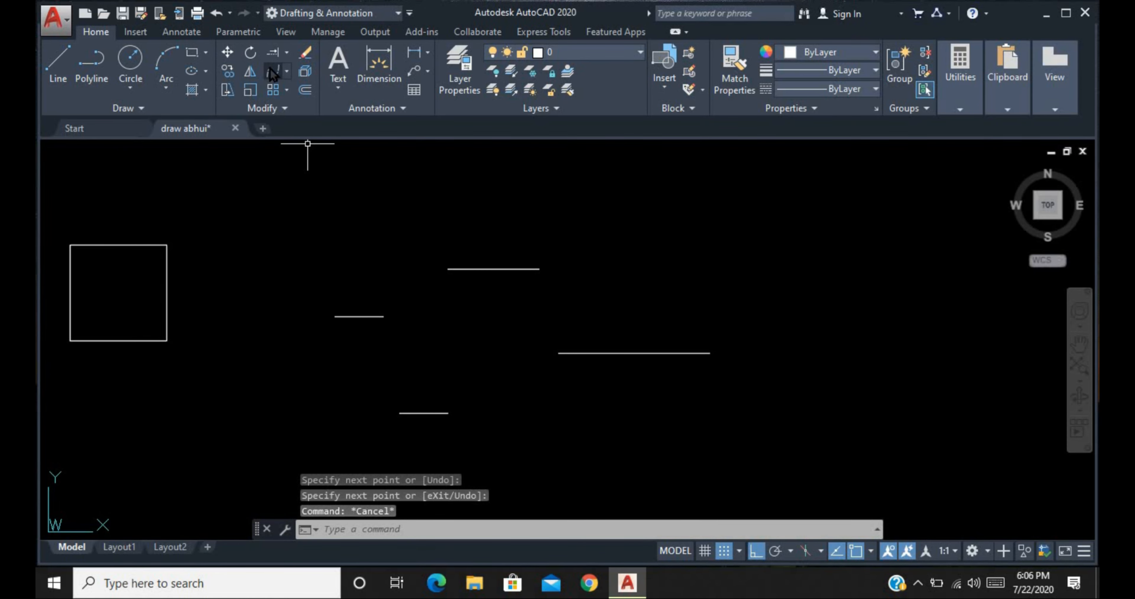
- Blend the right end of the leftmost short line with the left end of the slightly higher neighbouring line
left_click(270, 69)
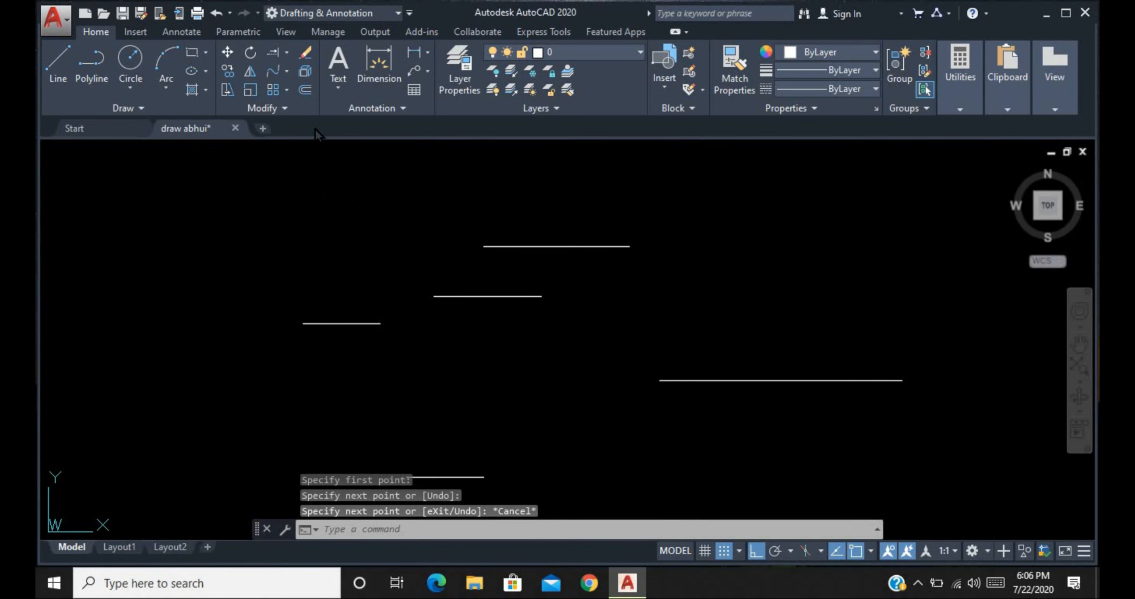
left_click(273, 72)
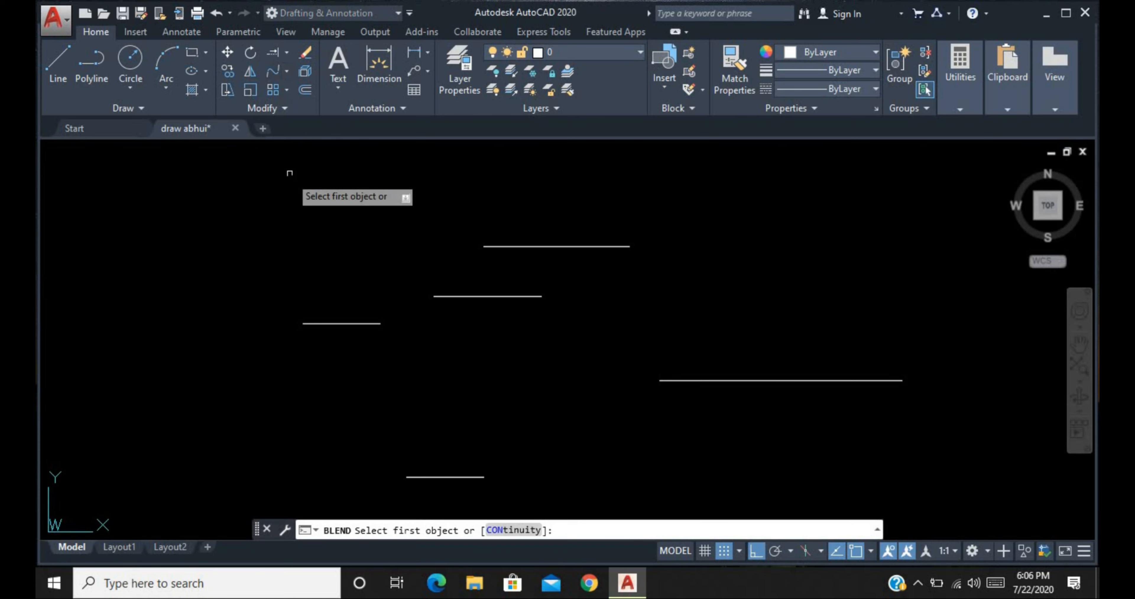
left_click(362, 323)
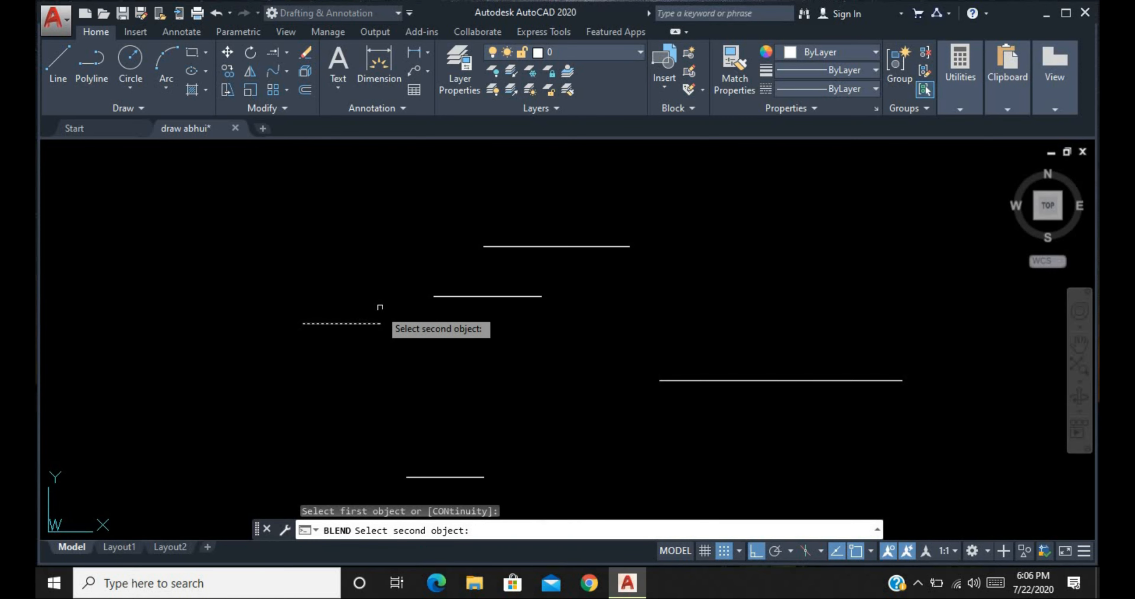
left_click(458, 296)
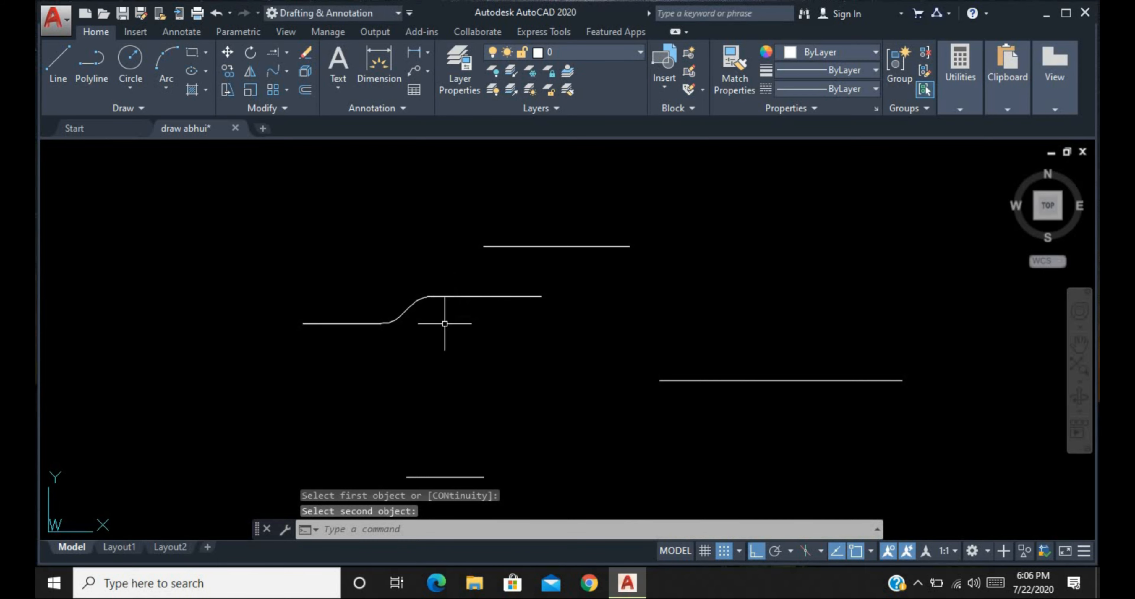
- Examine the S-shaped blend curve between the two lines up close, including selecting it
scroll(437, 303, "up", 4)
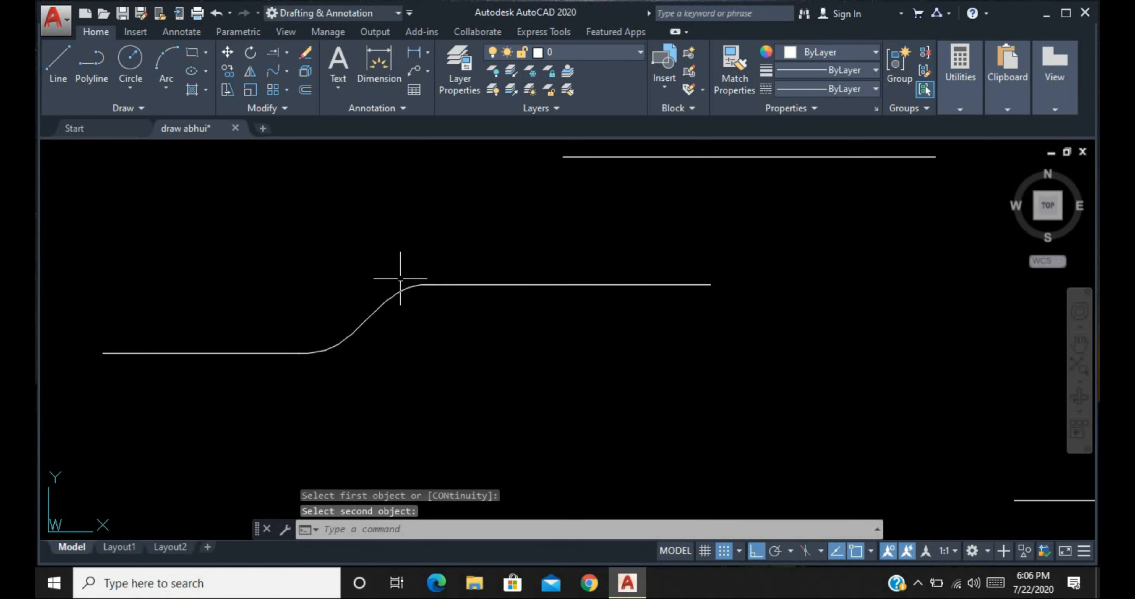
scroll(384, 300, "up", 4)
left_click(447, 318)
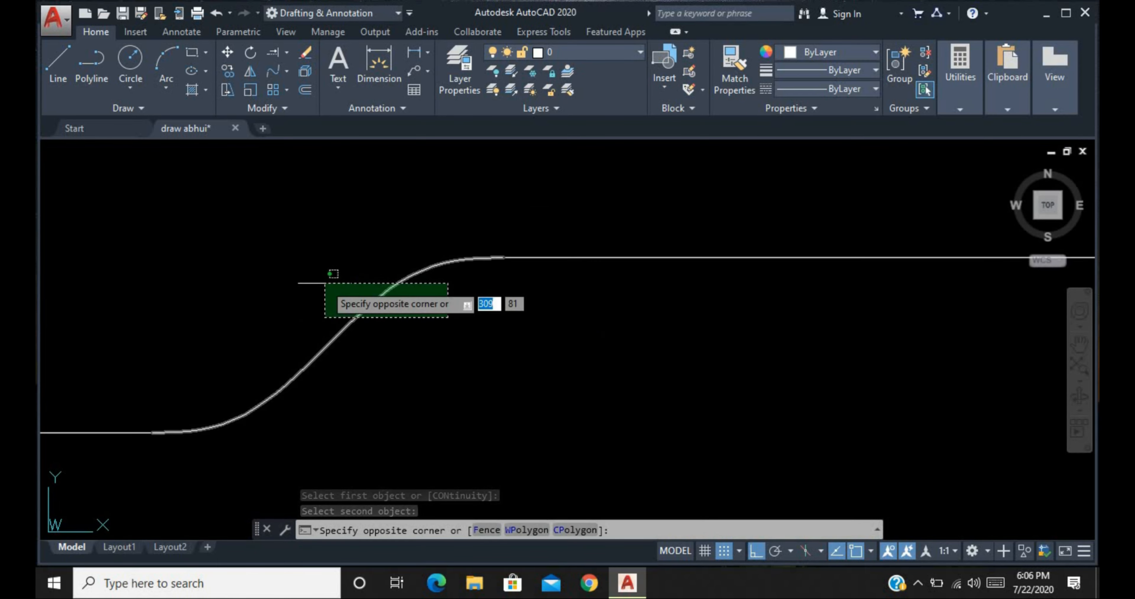
left_click(329, 272)
key("Escape")
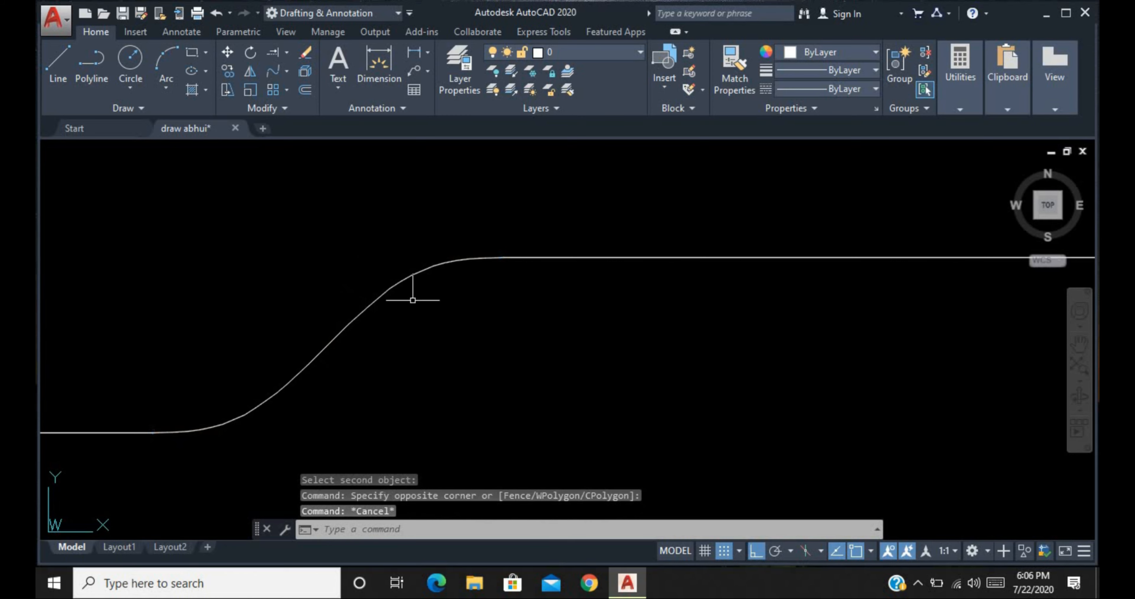
scroll(405, 256, "down", 4)
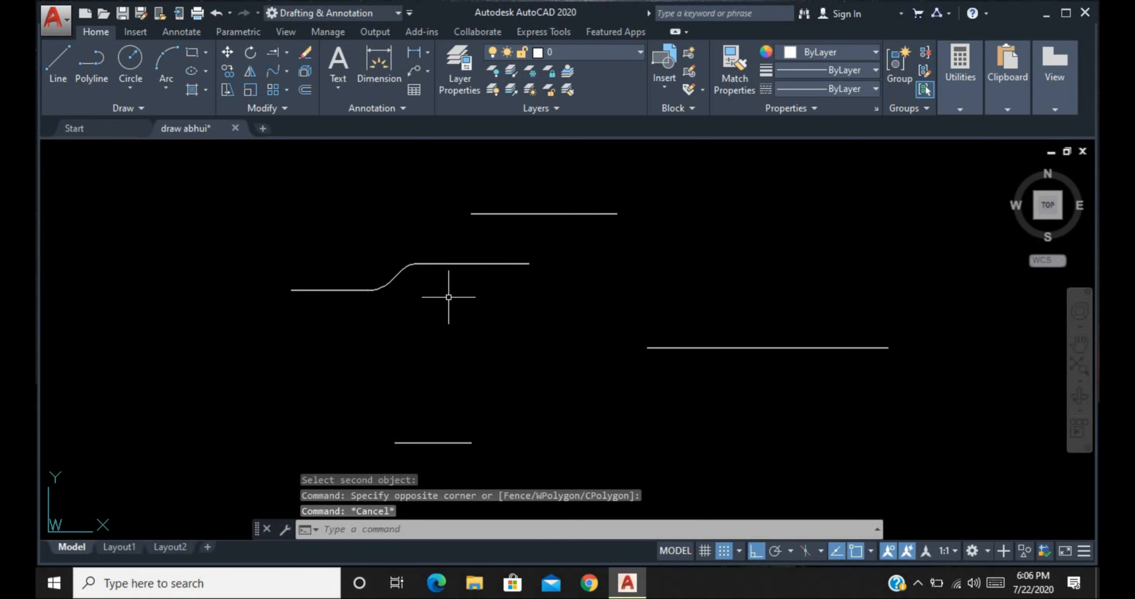
scroll(449, 296, "down", 4)
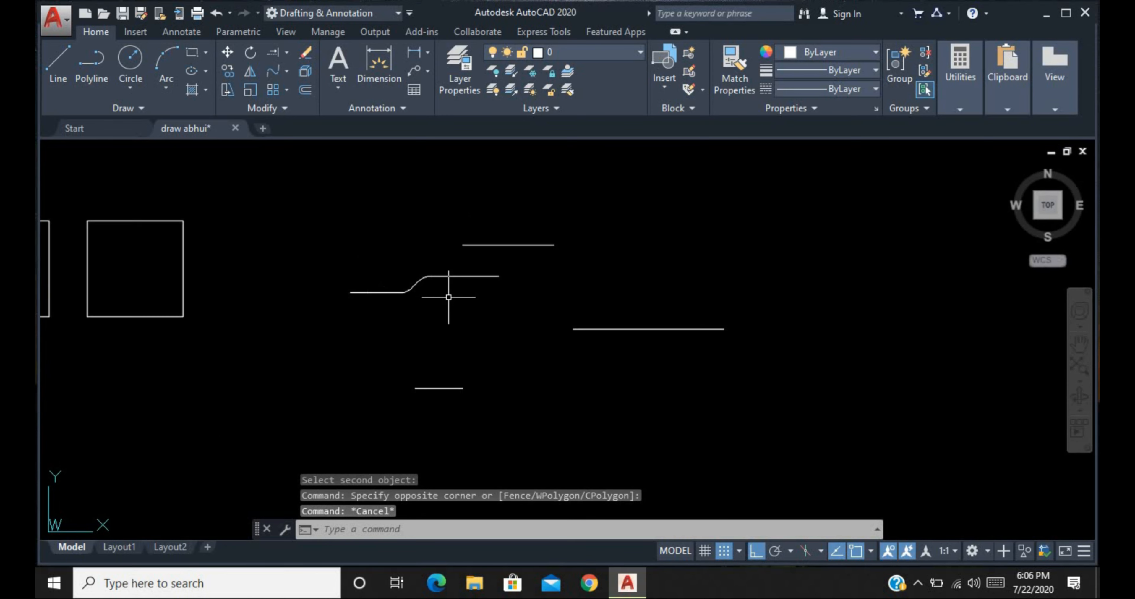
- Blend the right end of the lowest short line with the left end of the long line
left_click(274, 73)
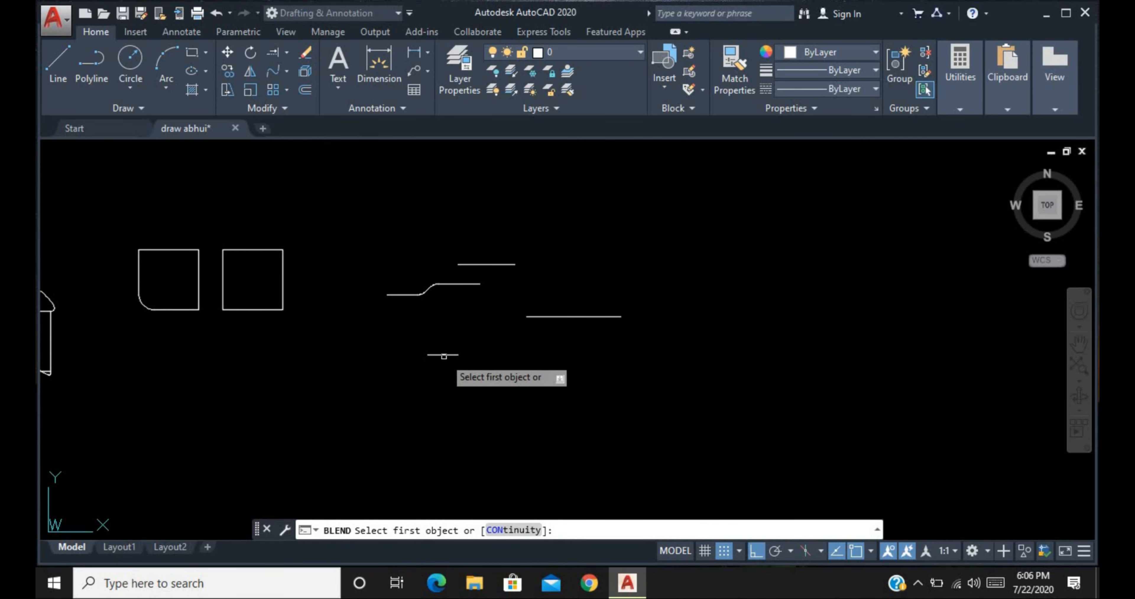
left_click(444, 355)
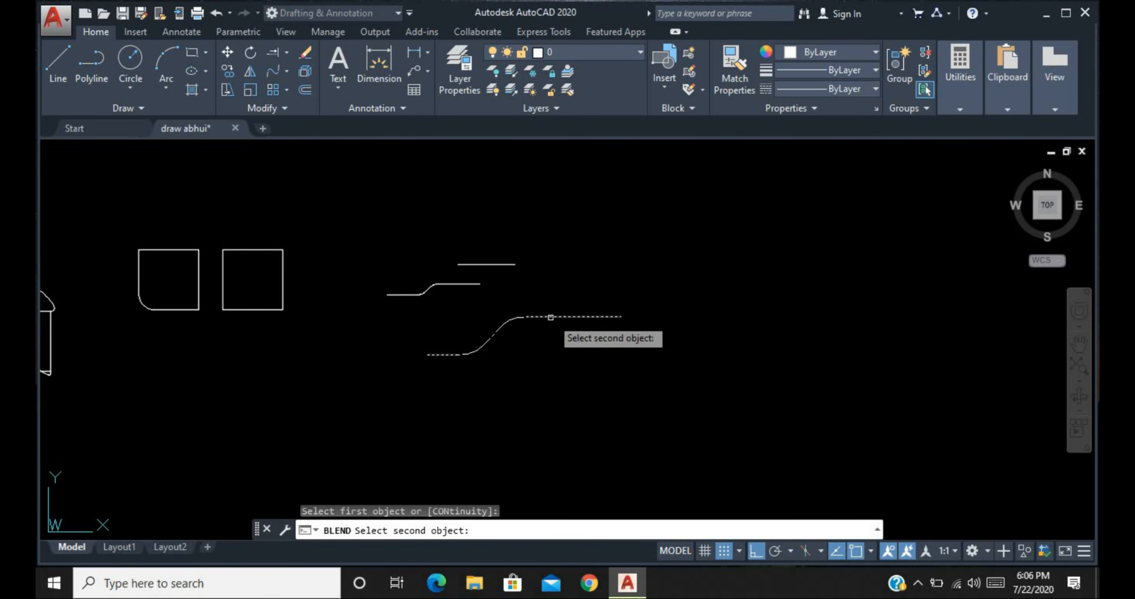
left_click(550, 318)
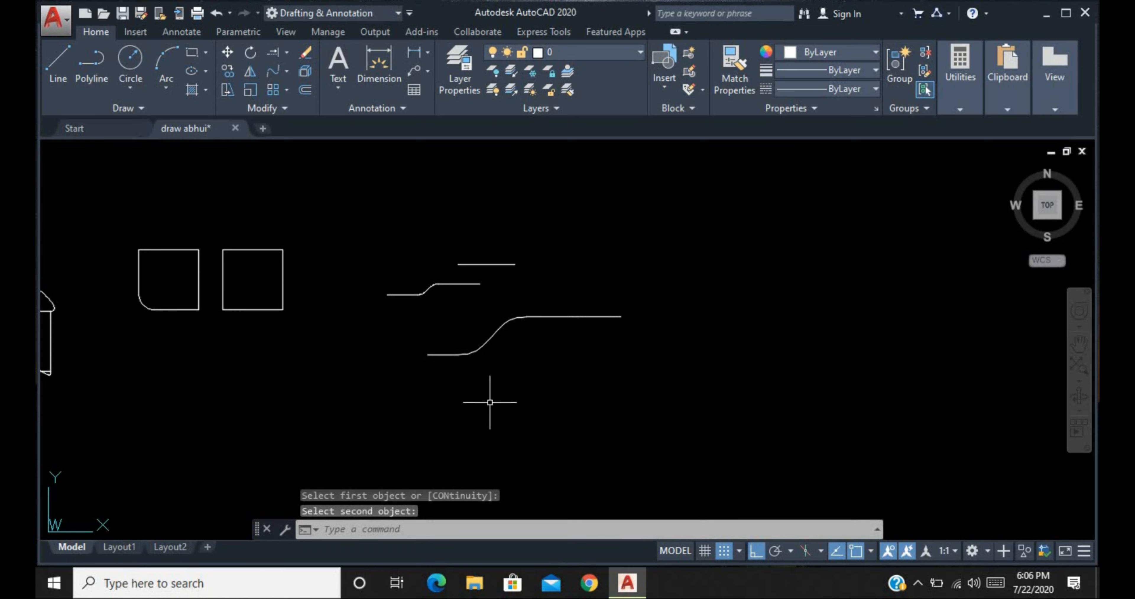
key("Escape")
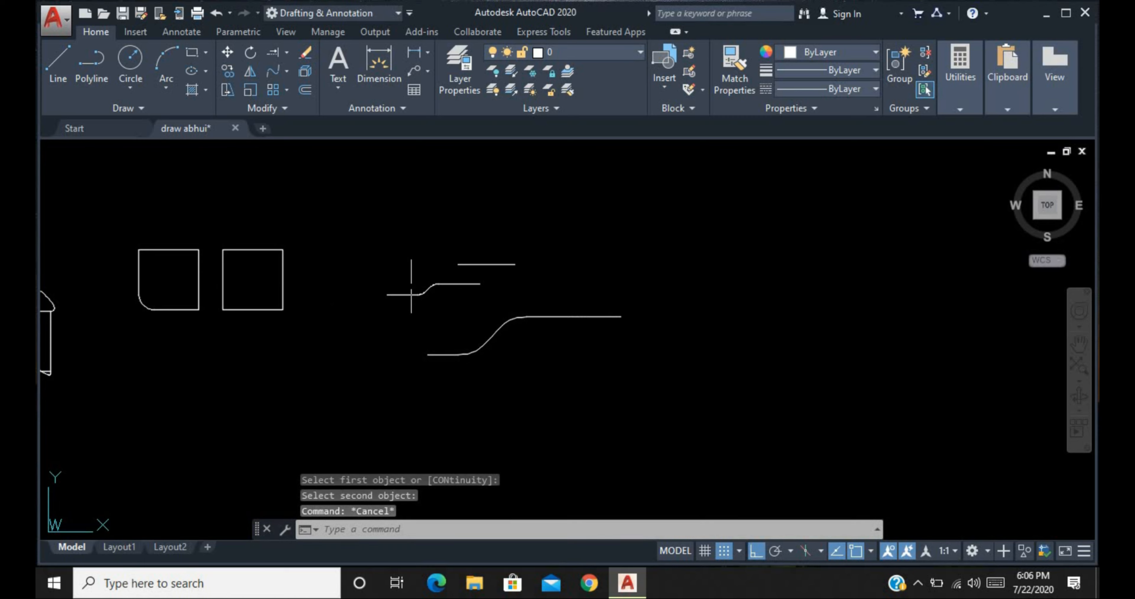
- Create a blend curve joining the right ends of the leftmost short line and the lowest short line
type("blend")
key("Return")
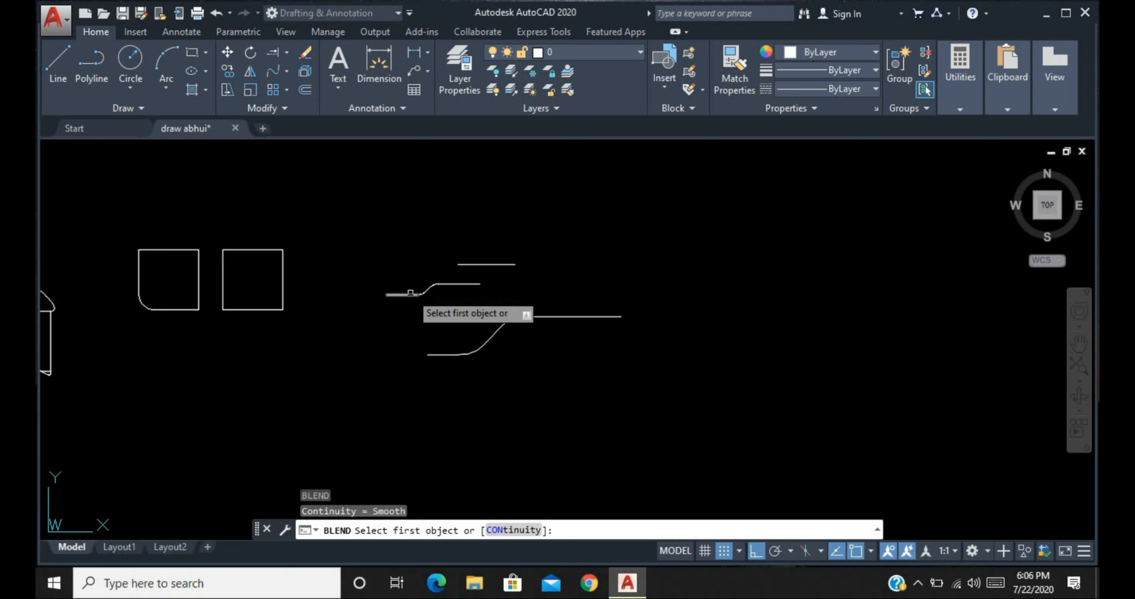
left_click(409, 293)
left_click(448, 355)
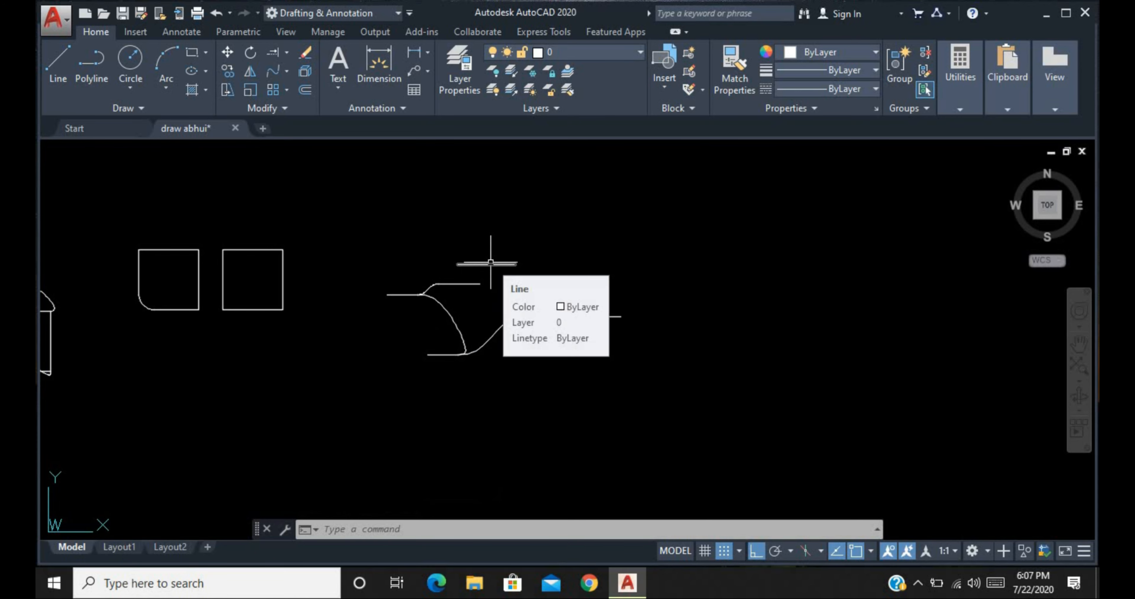
- Undo the line blends, the practice lines, the erase and the two original lines until the area right of the squares is empty
key("ctrl+z")
key("ctrl+z")
key("ctrl+z")
key("ctrl+z")
key("ctrl+z")
key("ctrl+z")
key("ctrl+z")
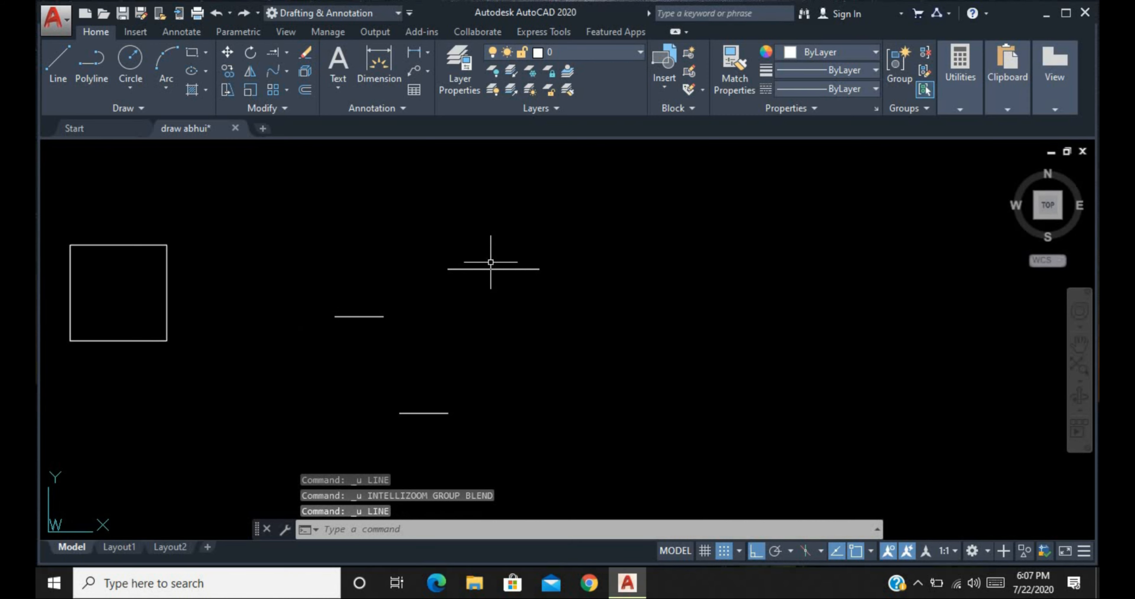
key("ctrl+z")
key("ctrl+z")
key("ctrl+z")
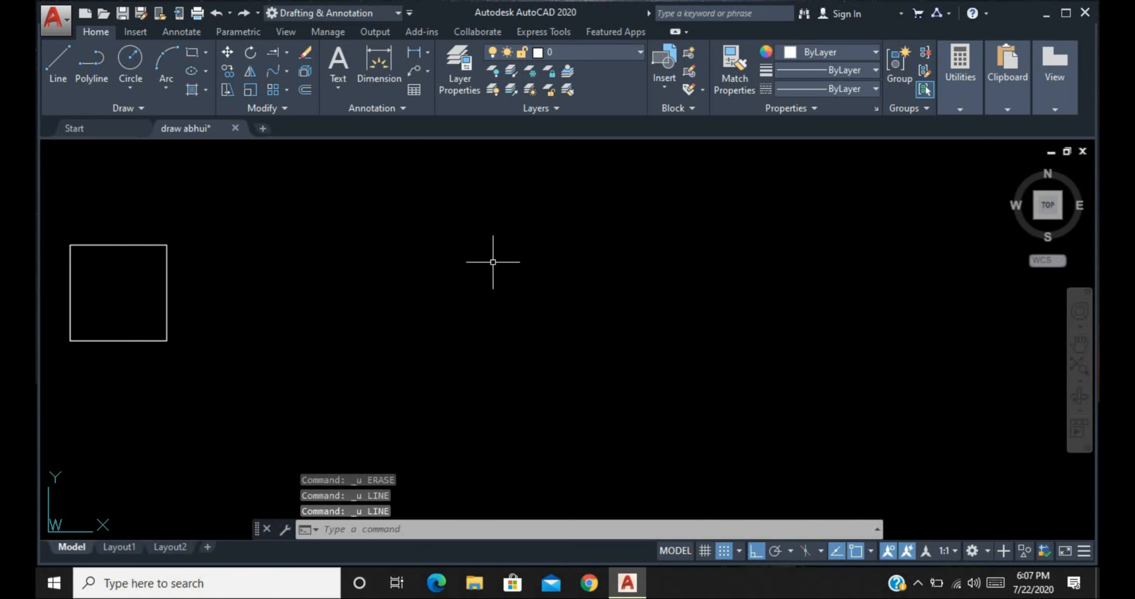
- Undo the remaining blend and chamfer practice edits back to the filleted square and the plain square beside it
key("ctrl+z")
key("ctrl+z")
key("ctrl+z")
key("ctrl+z")
key("ctrl+z")
key("ctrl+z")
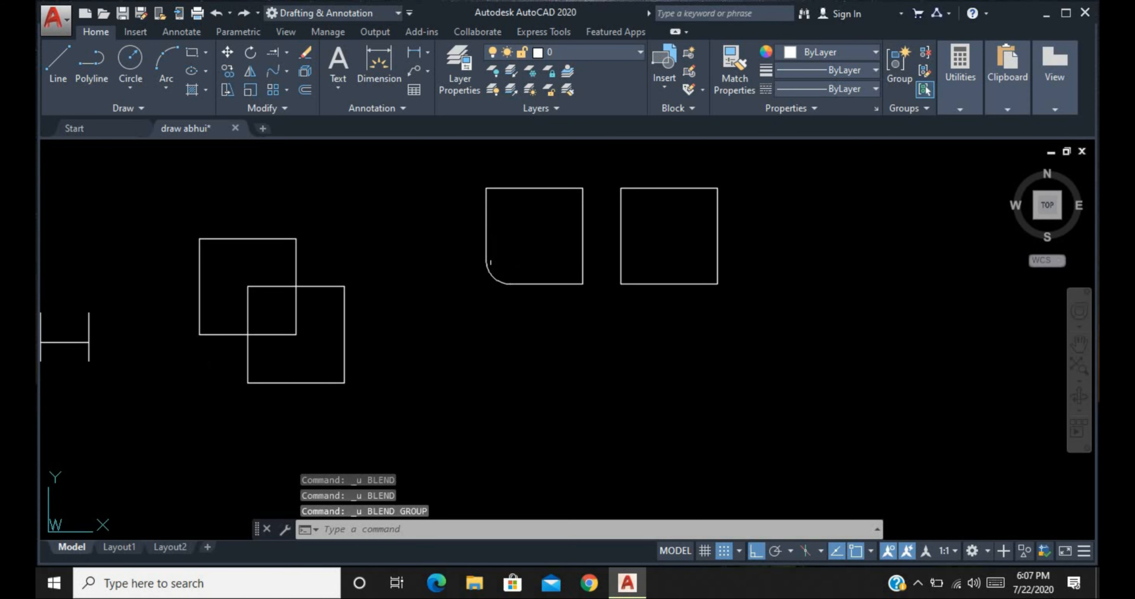
scroll(494, 262, "down", 3)
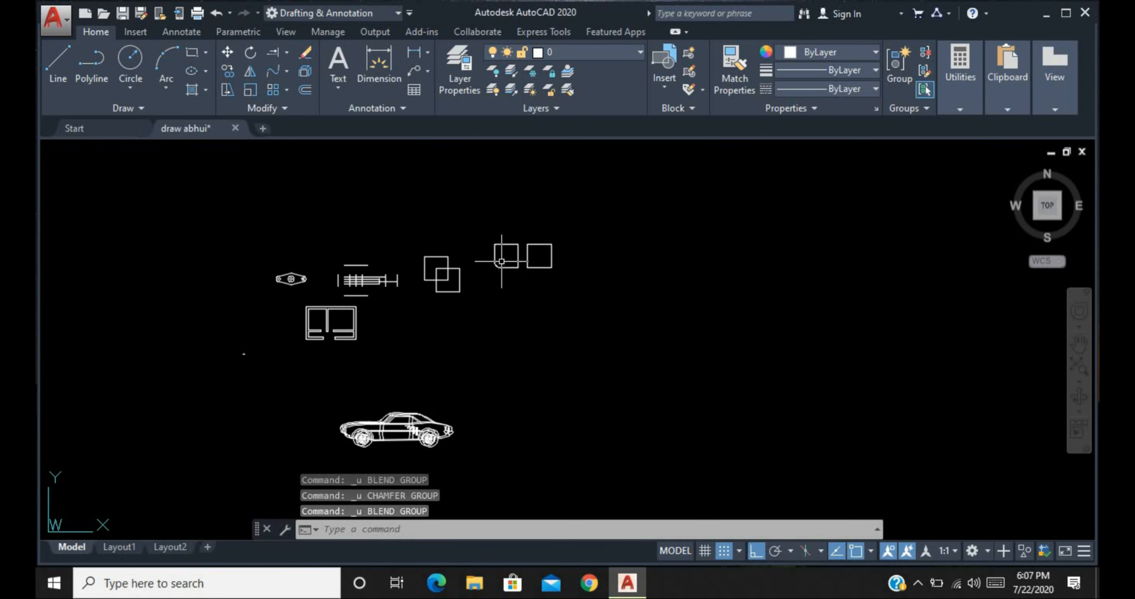
scroll(501, 261, "up", 1)
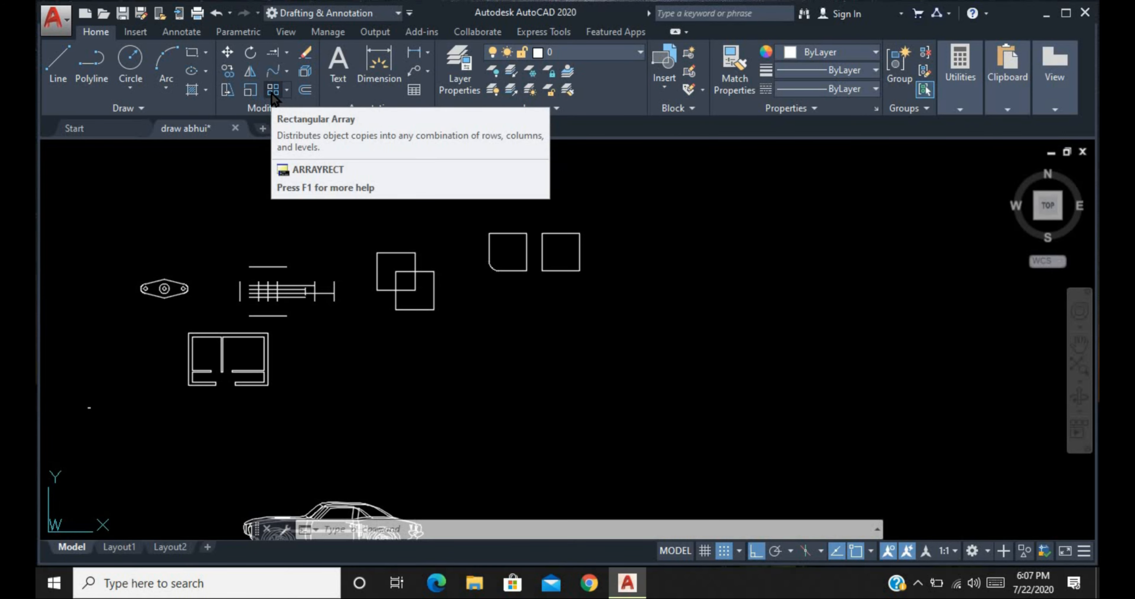
- Erase the filleted and plain squares, several edges of the overlapping squares and the line below the parallel lines, and undo the erase
left_click(305, 55)
scroll(571, 232, "up", 1)
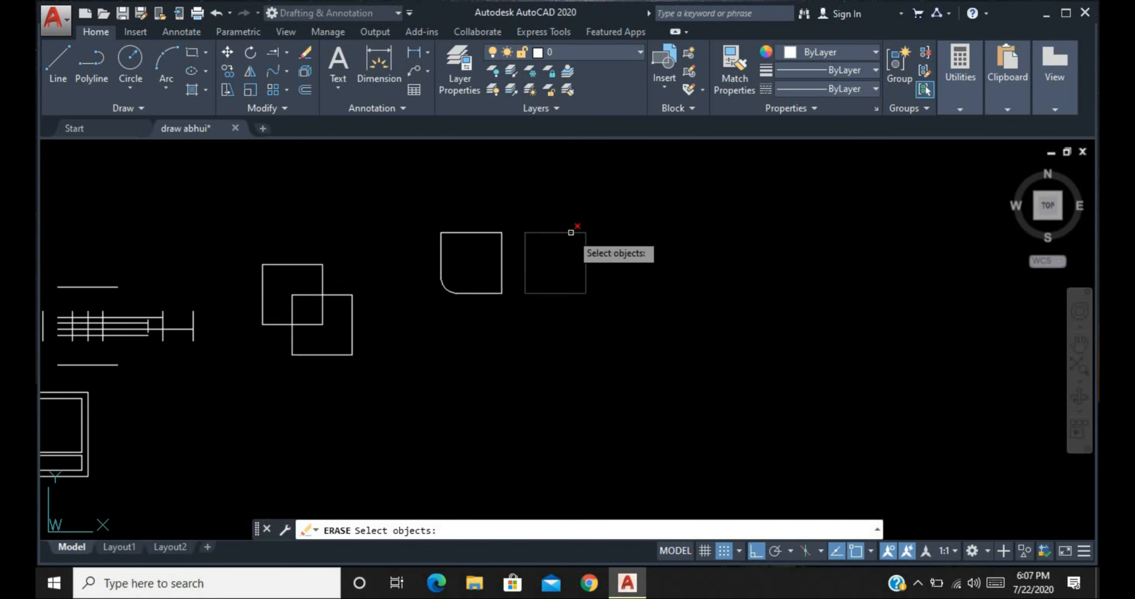
scroll(538, 249, "up", 4)
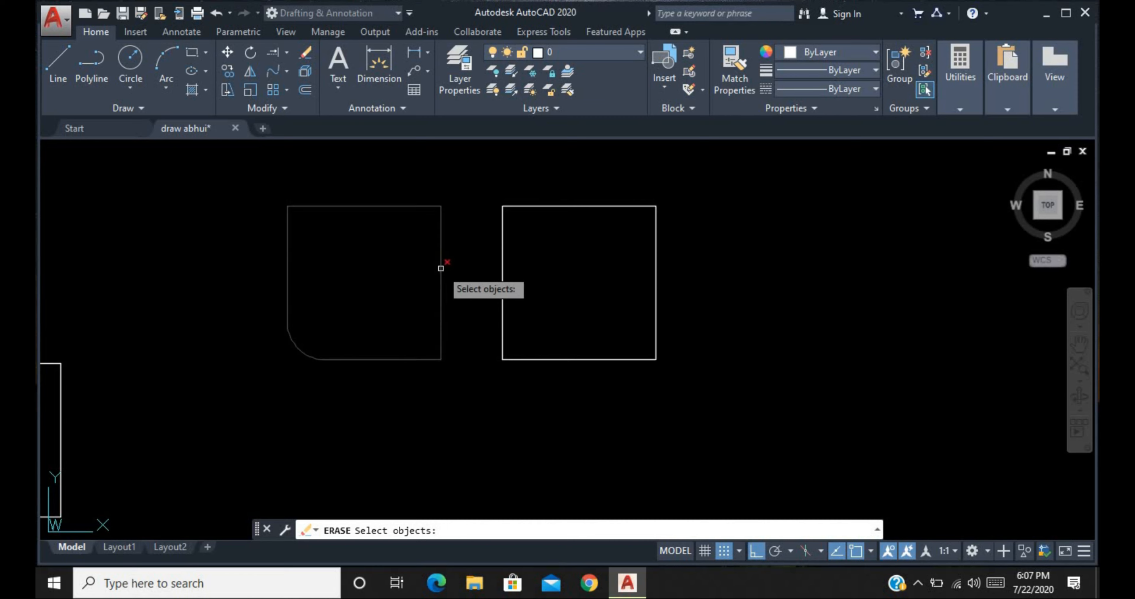
left_click(442, 265)
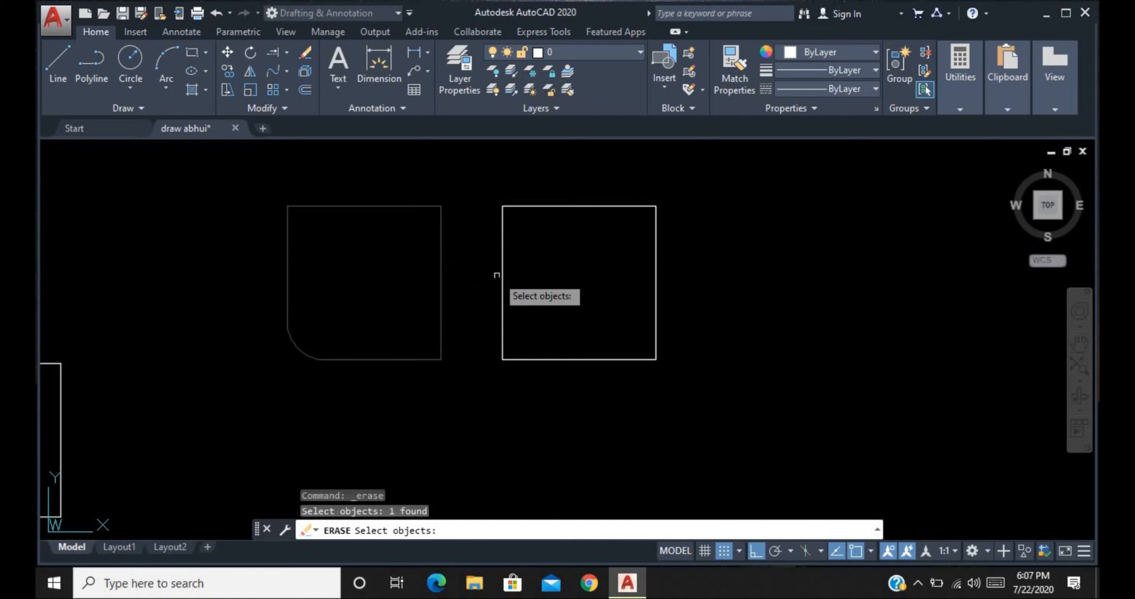
left_click(503, 270)
scroll(567, 240, "down", 4)
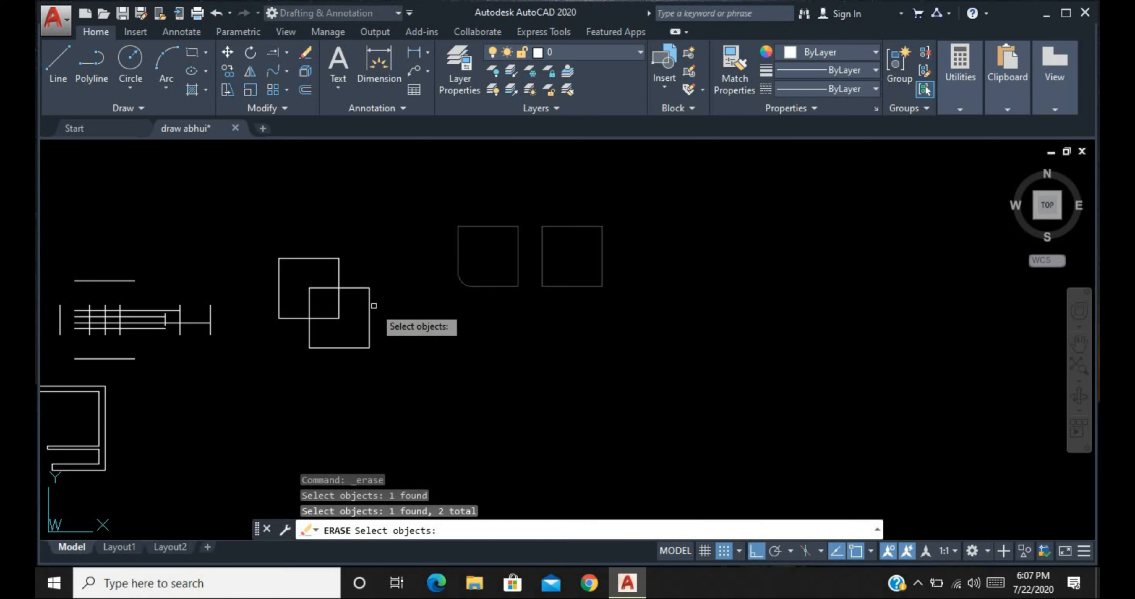
left_click(370, 305)
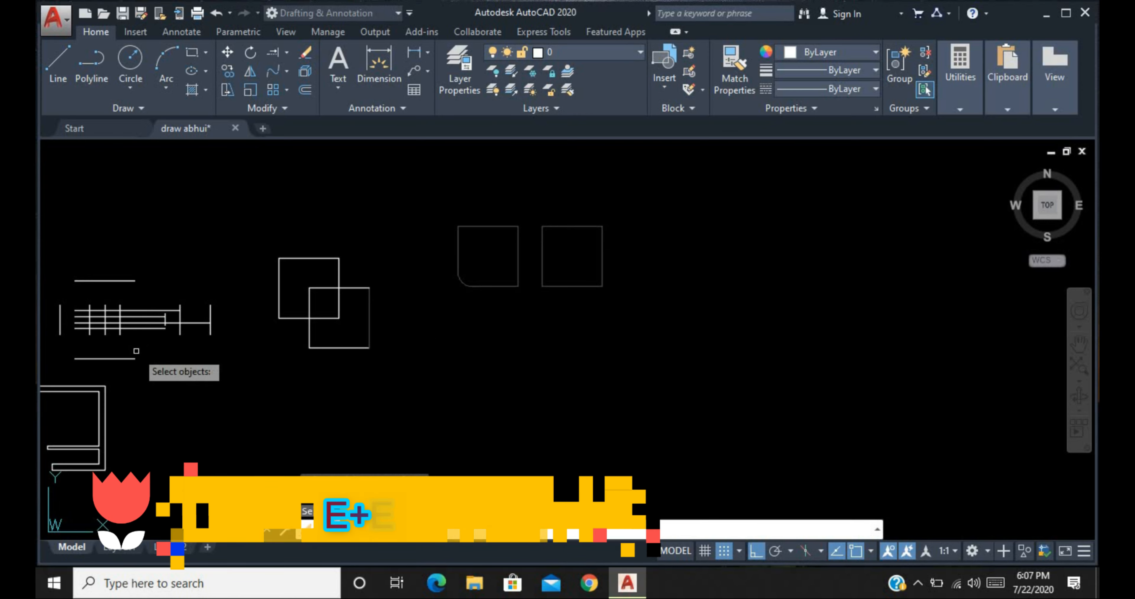
left_click(134, 358)
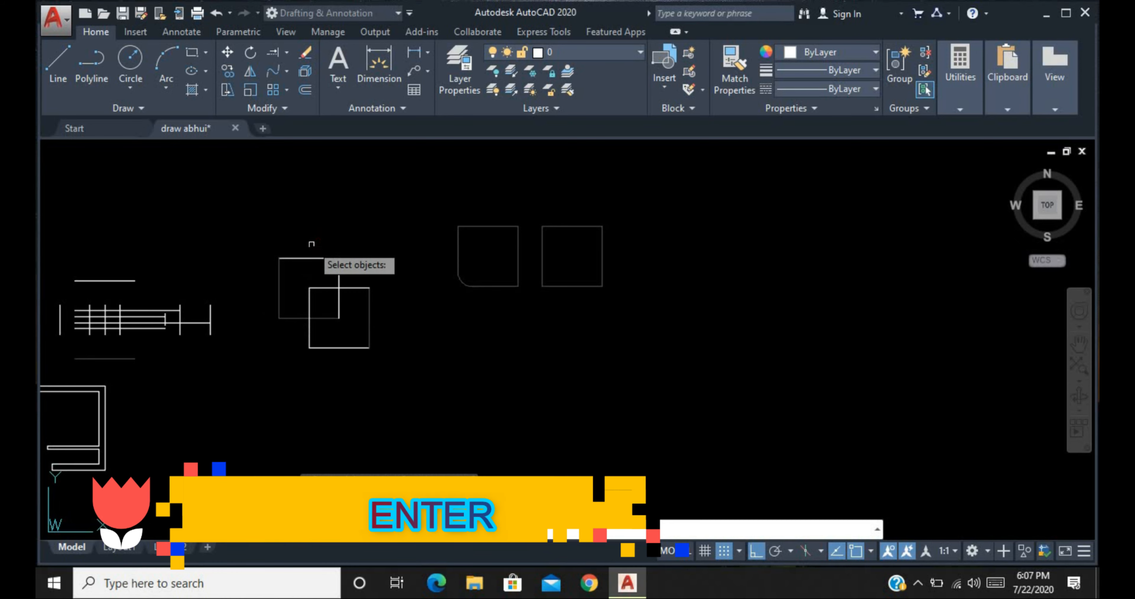
left_click(307, 261)
left_click(339, 236)
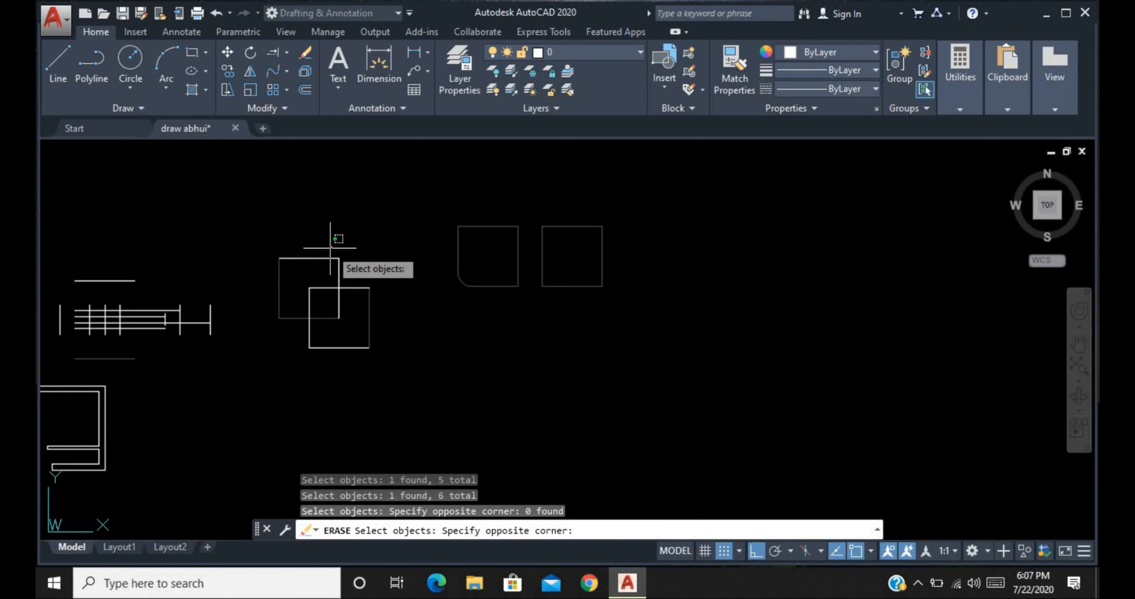
left_click(329, 247)
left_click(308, 269)
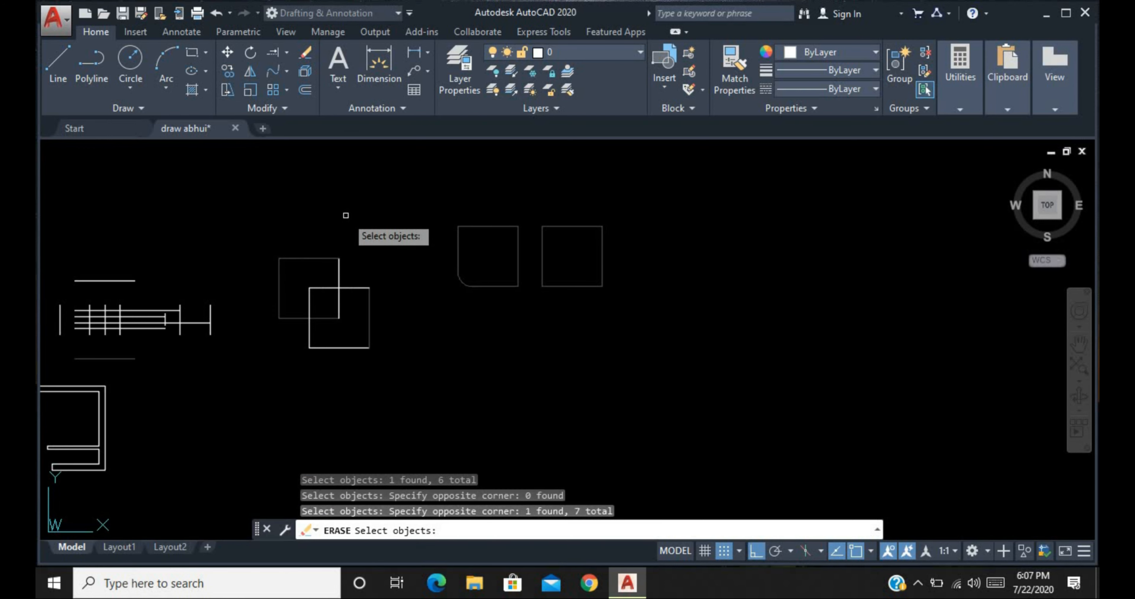
key("Return")
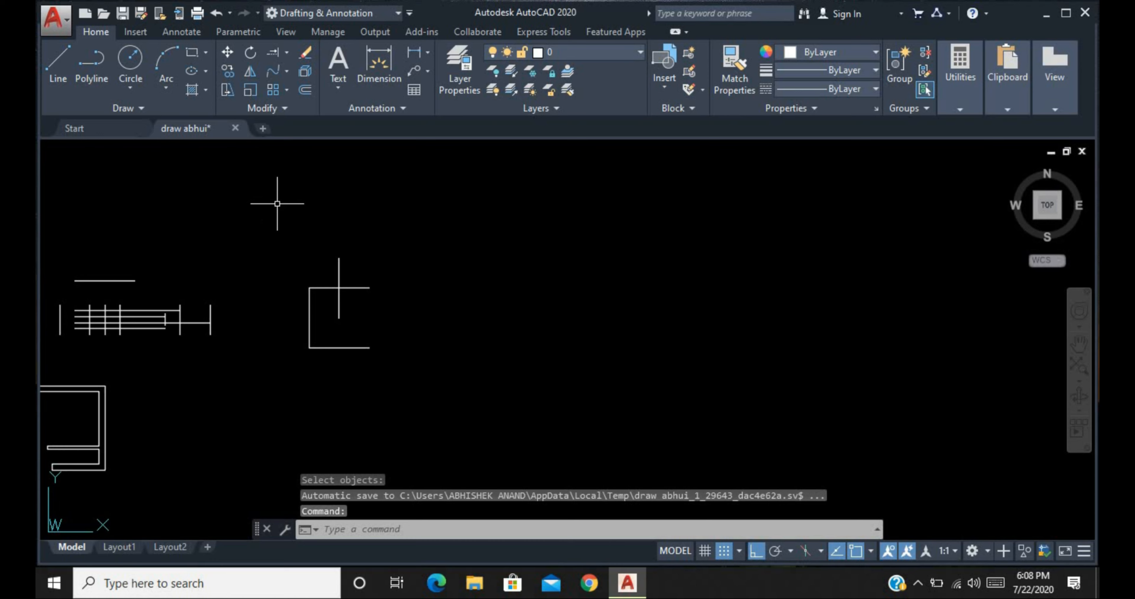
key("ctrl+z")
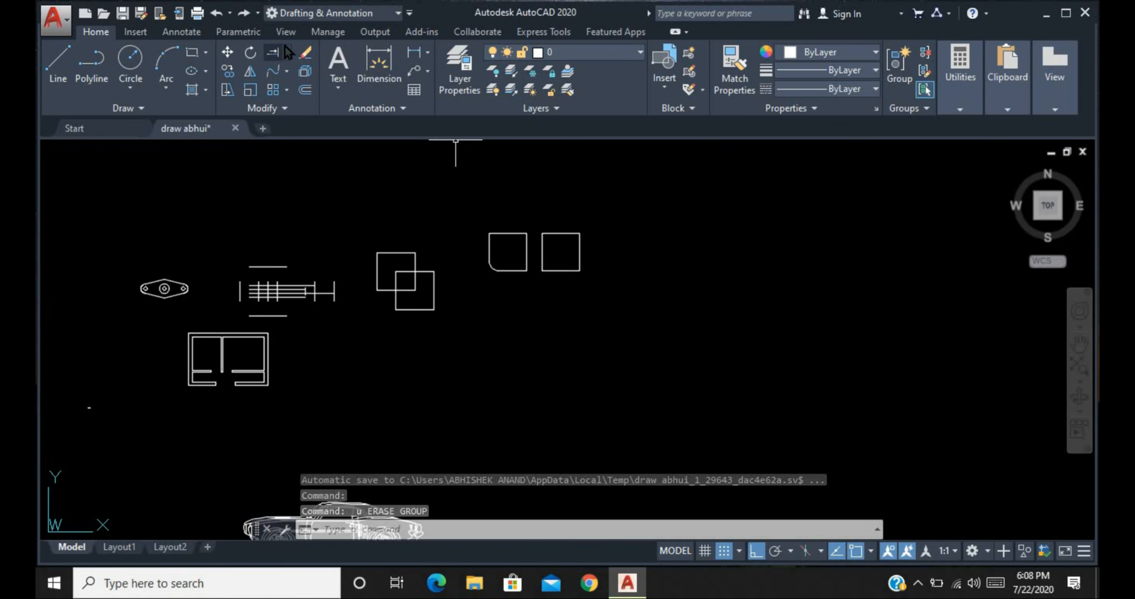
- Erase the top, right and bottom edges of the lower overlapping square plus the filleted square, and undo the erase
left_click(307, 54)
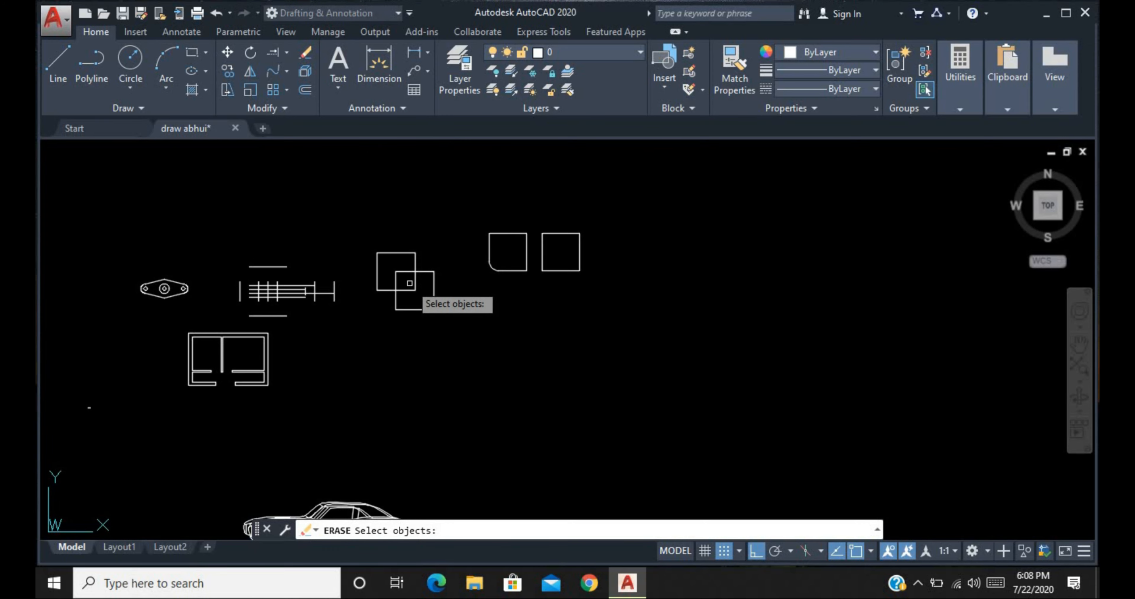
left_click(427, 267)
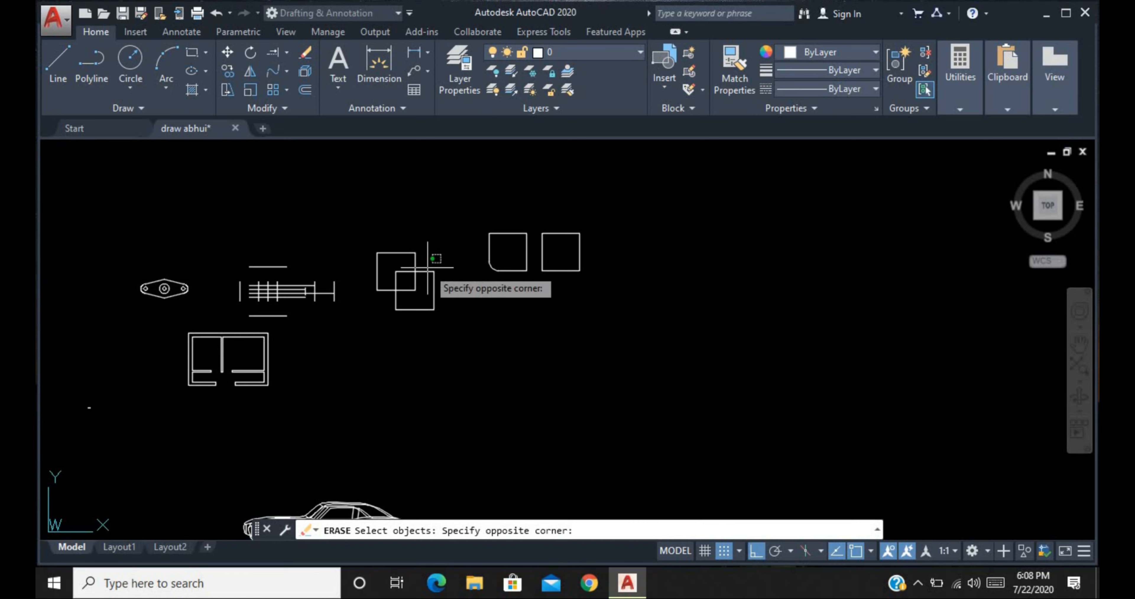
left_click(424, 274)
left_click(440, 292)
left_click(424, 296)
left_click(429, 326)
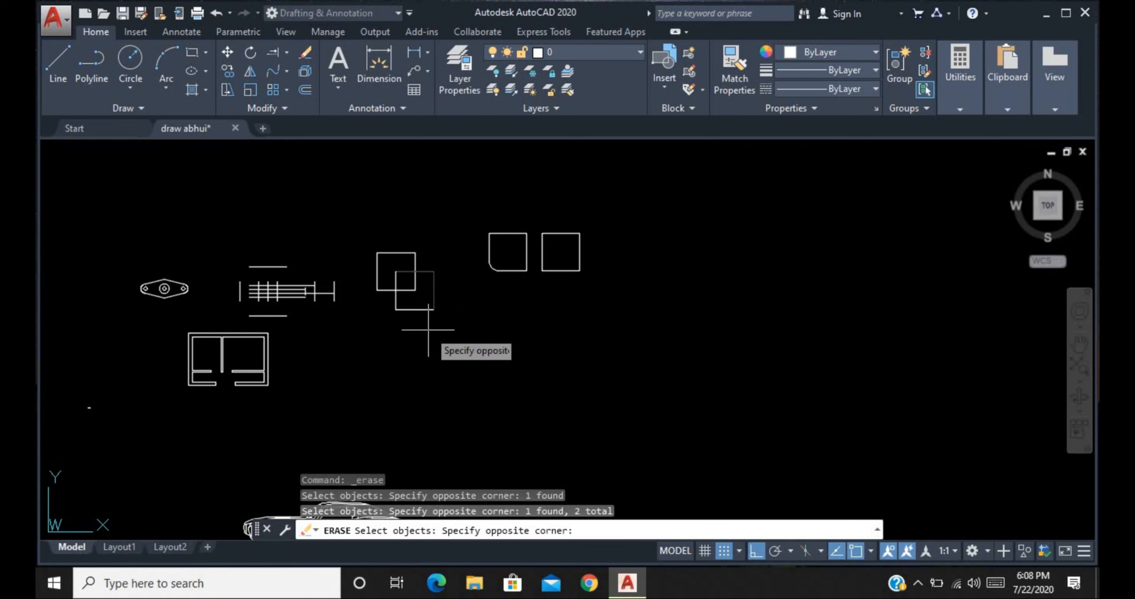
left_click(422, 296)
left_click(508, 253)
left_click(474, 262)
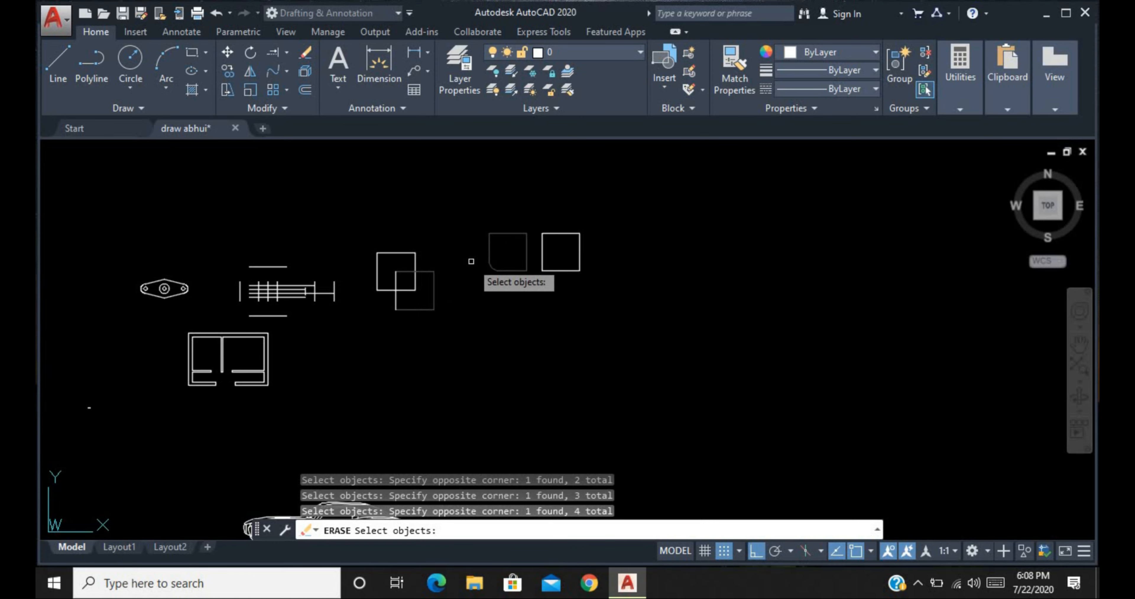
key("Return")
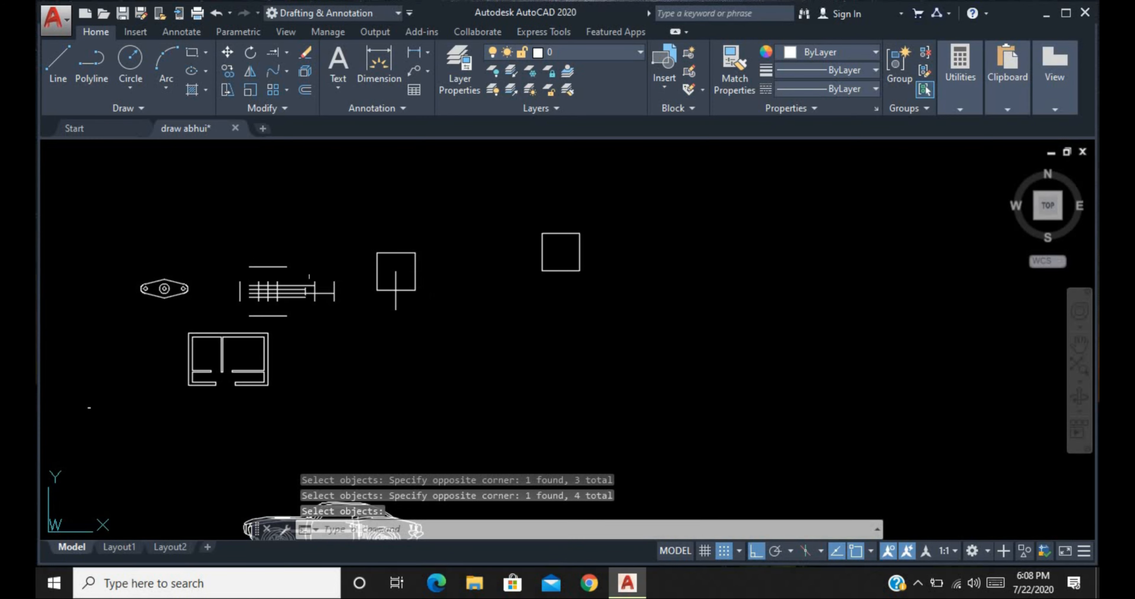
type("u")
key("Return")
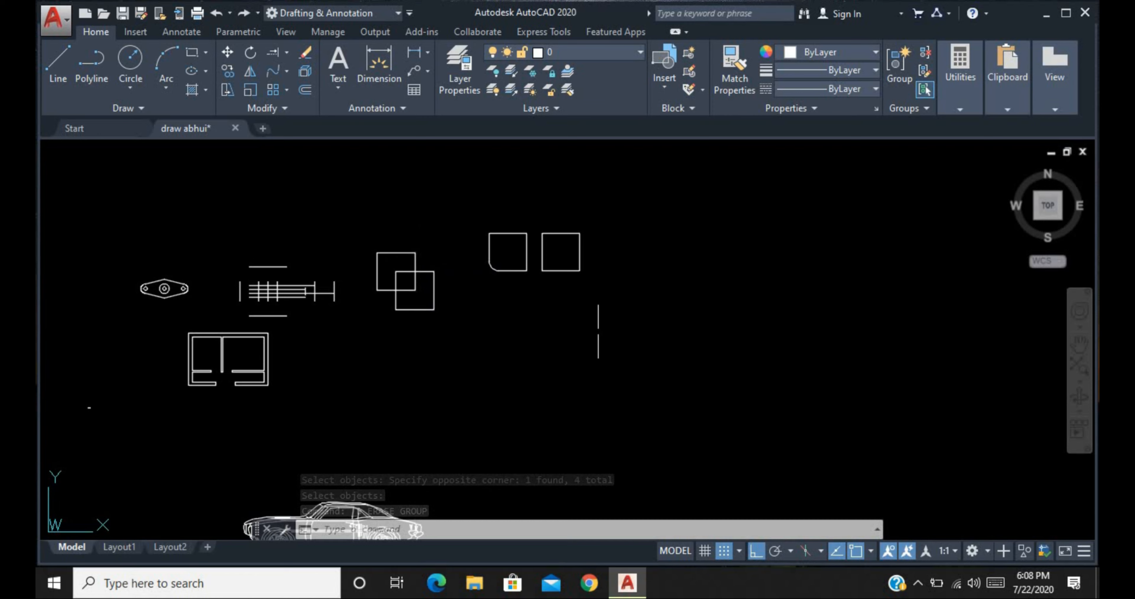
- Draw a 20 by 20 rectangle below the plain square
scroll(694, 276, "up", 2)
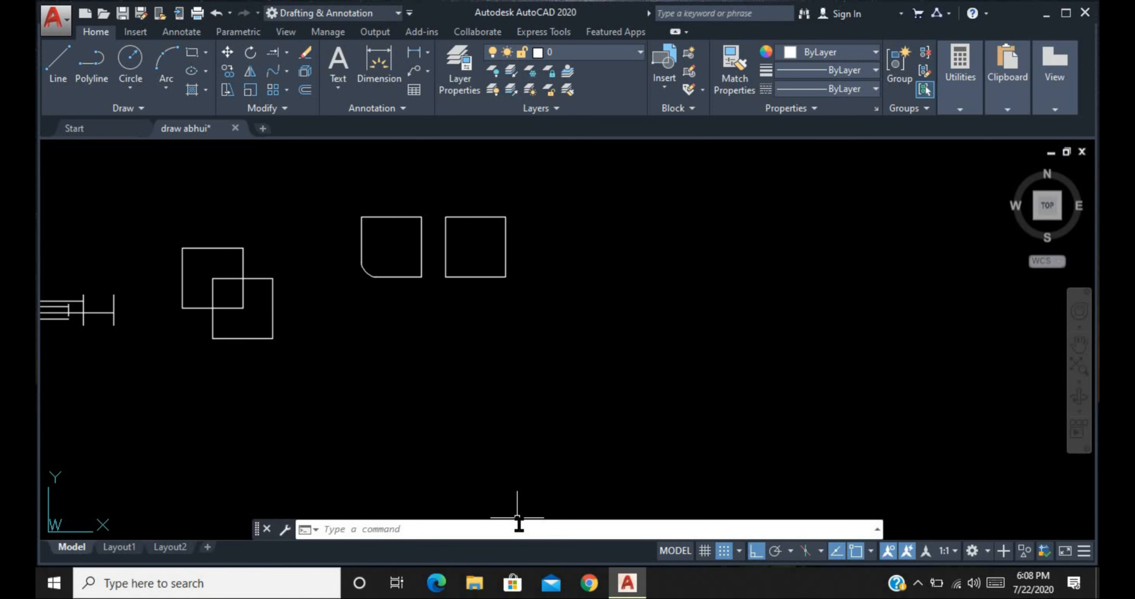
left_click(305, 72)
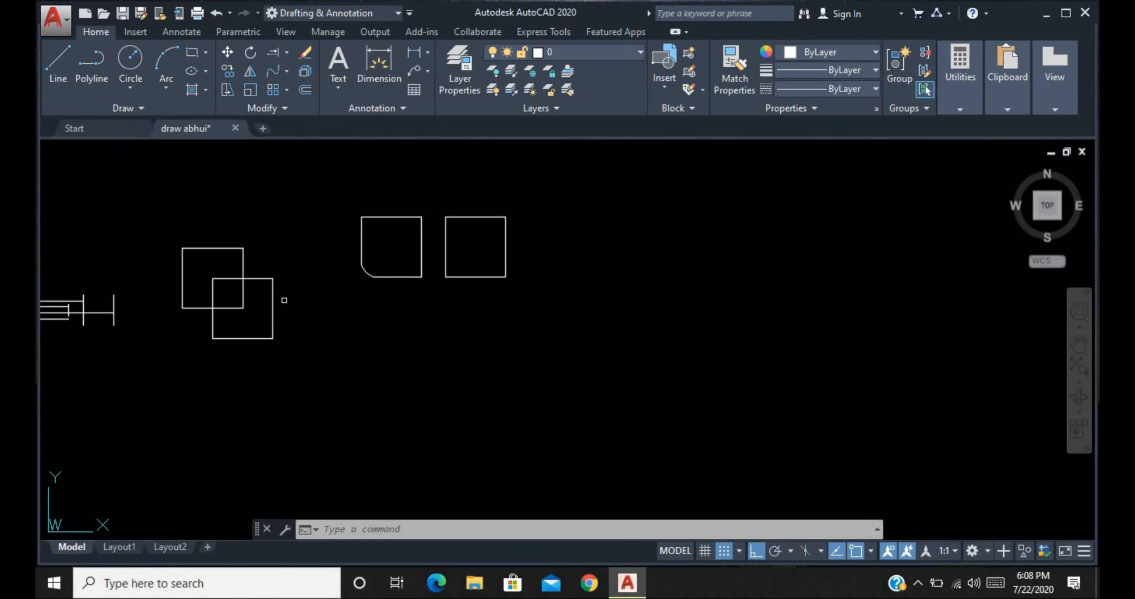
scroll(739, 326, "up", 2)
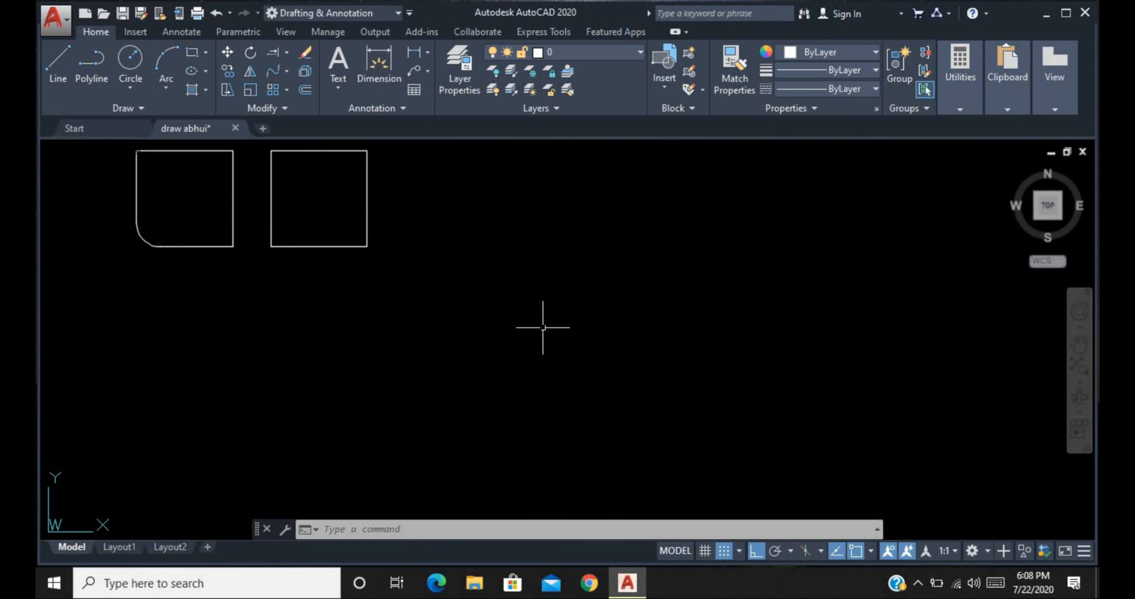
type("c")
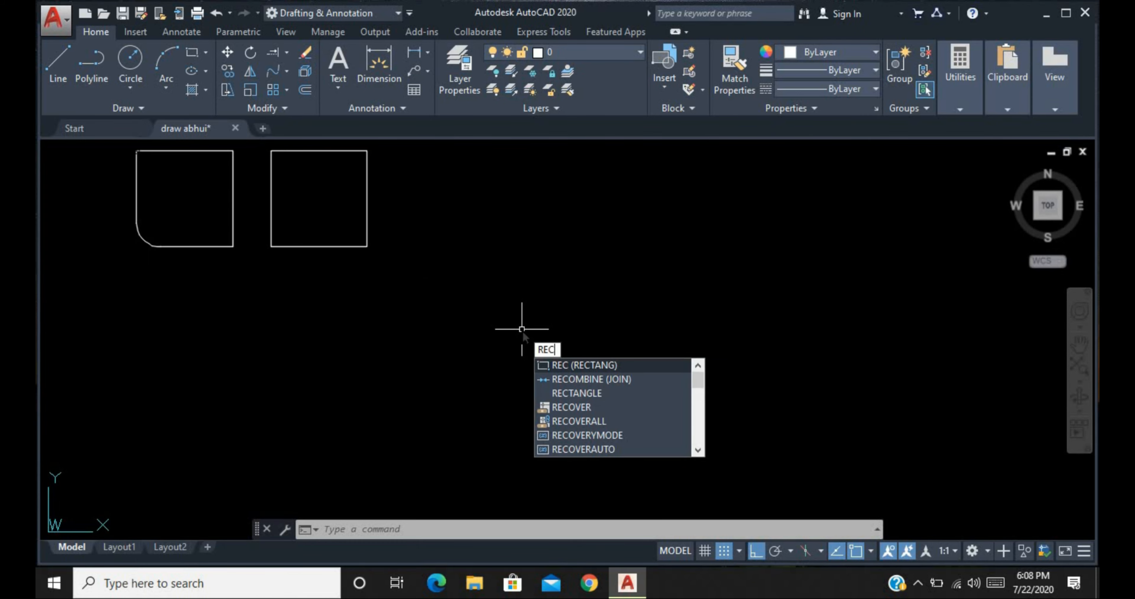
key("Return")
key("F8")
left_click(333, 354)
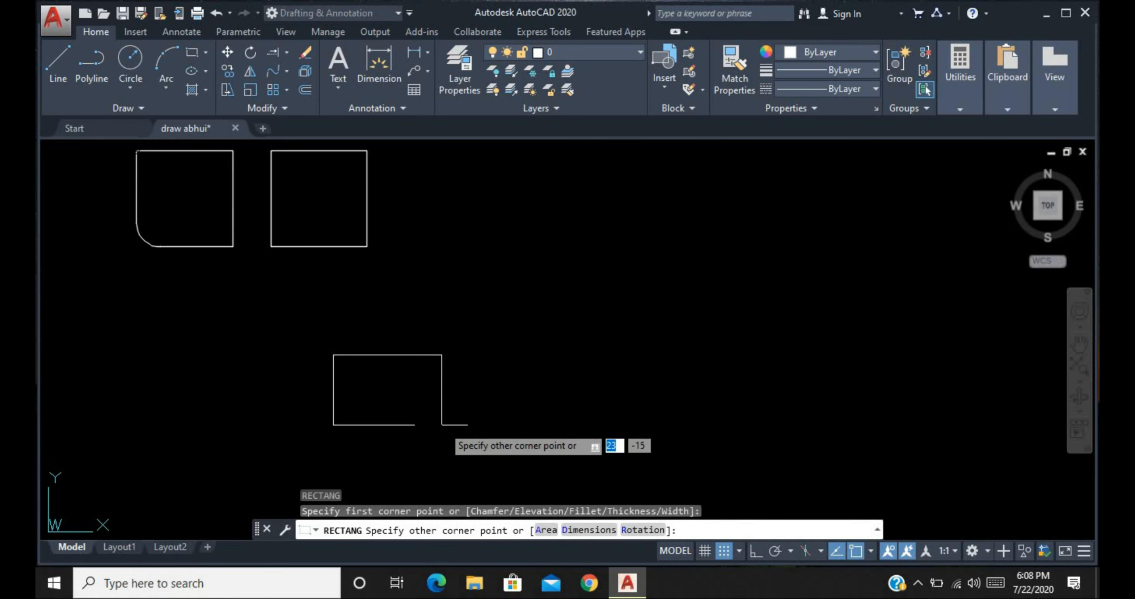
type("20")
key("Tab")
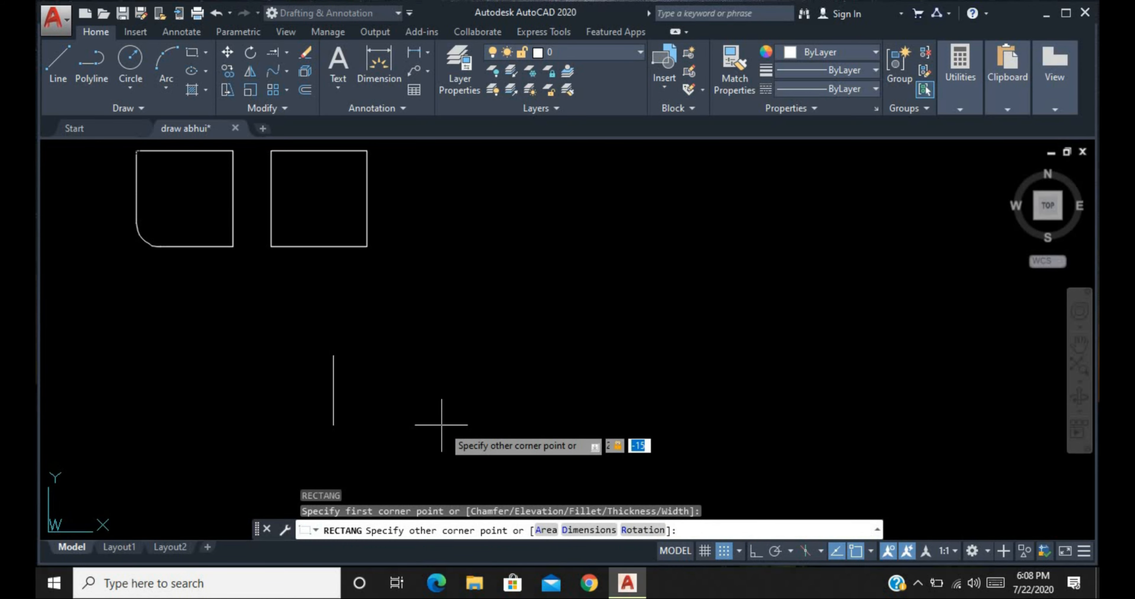
type("20")
key("Return")
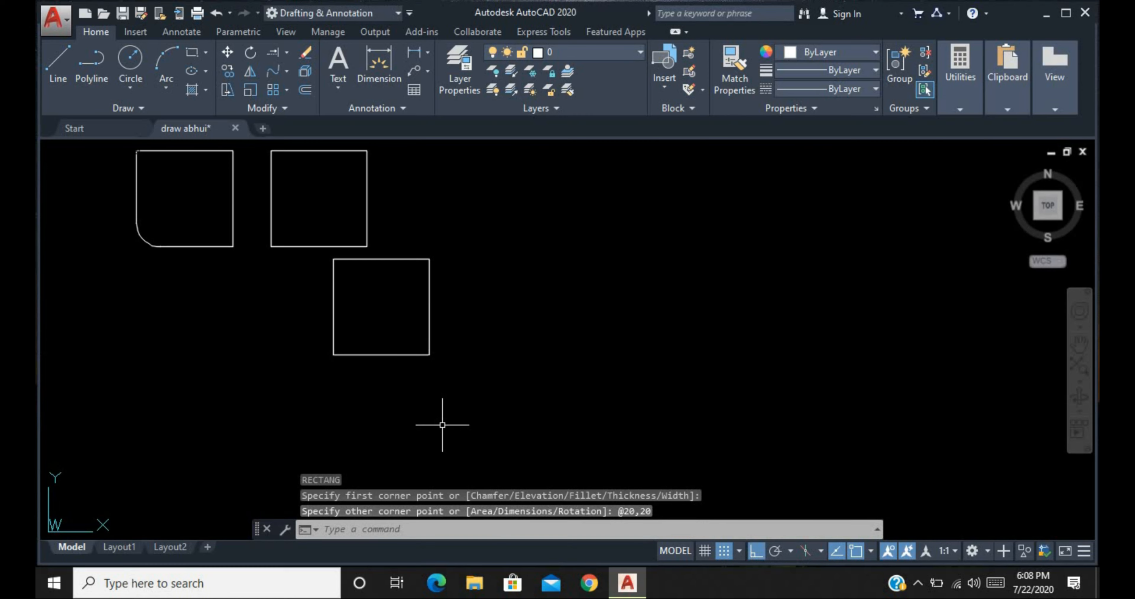
- Check whether the new square selects as a single object, and clear the selection
left_click(497, 311)
left_click(379, 347)
key("Escape")
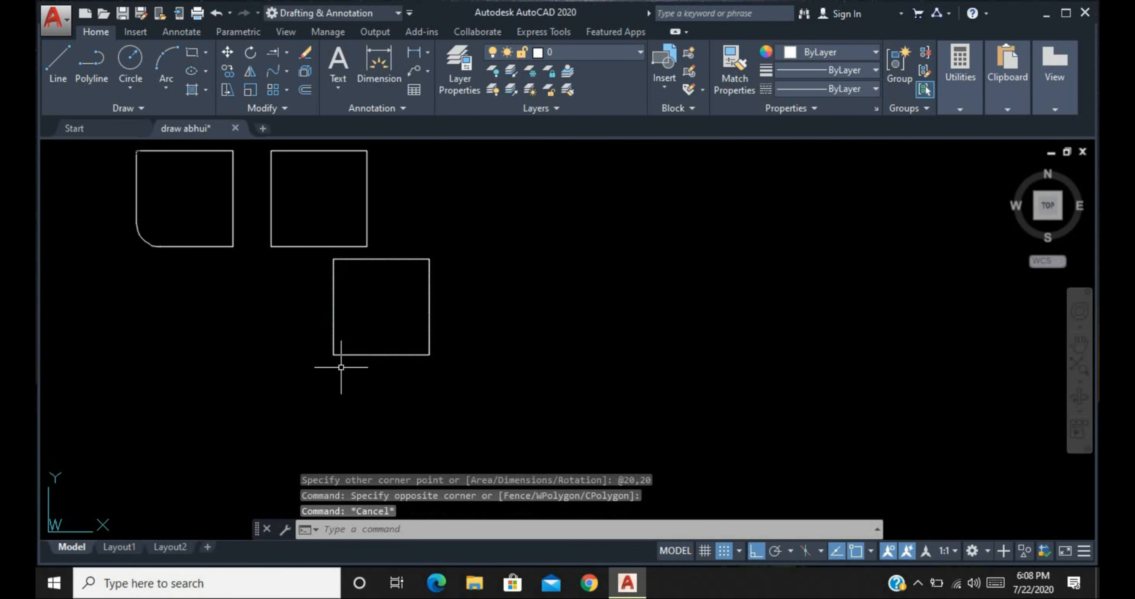
left_click(361, 353)
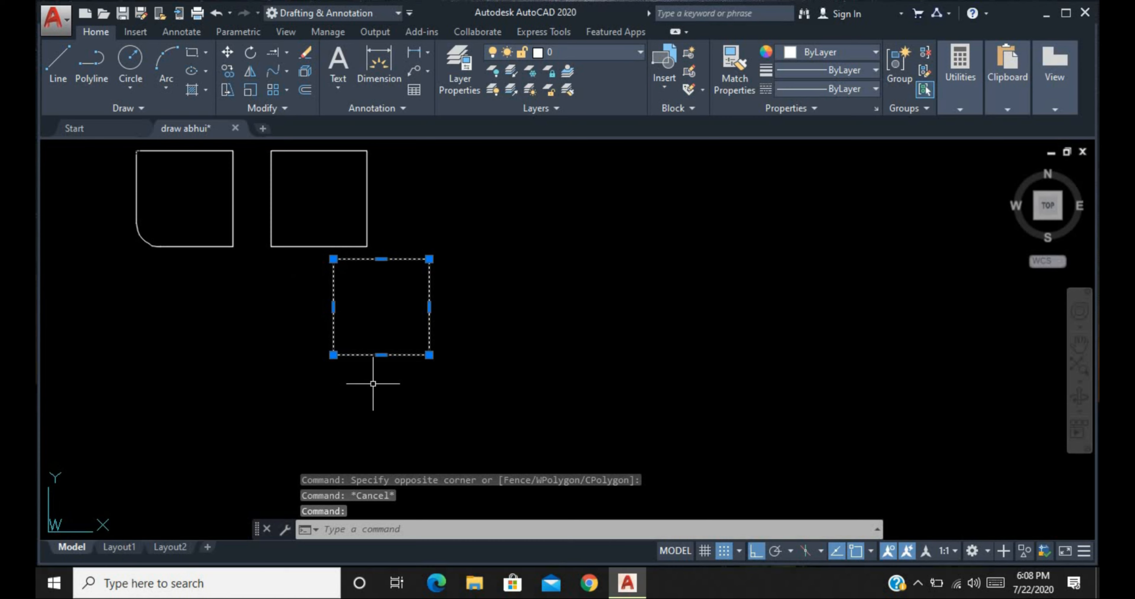
key("Escape")
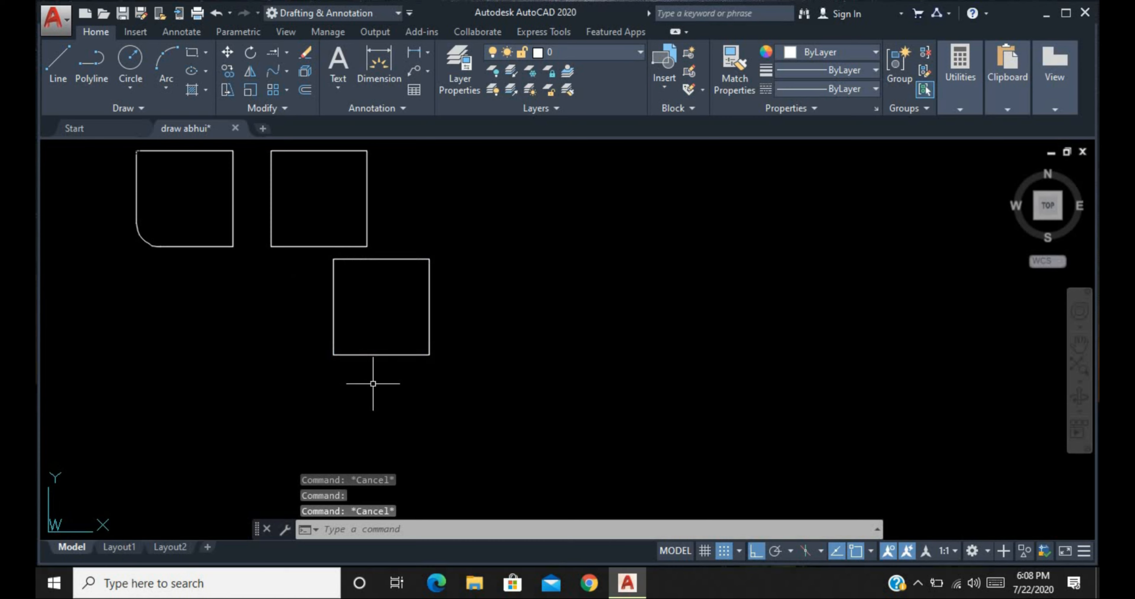
- Explode the new 20 by 20 square into separate lines
left_click(379, 320)
left_click(252, 405)
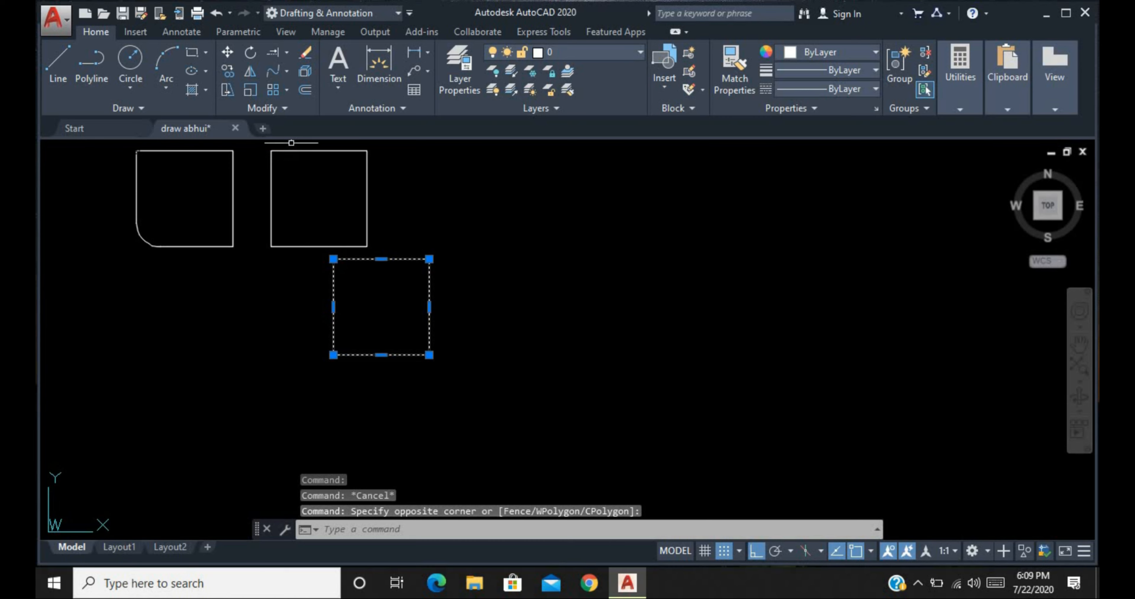
left_click(308, 77)
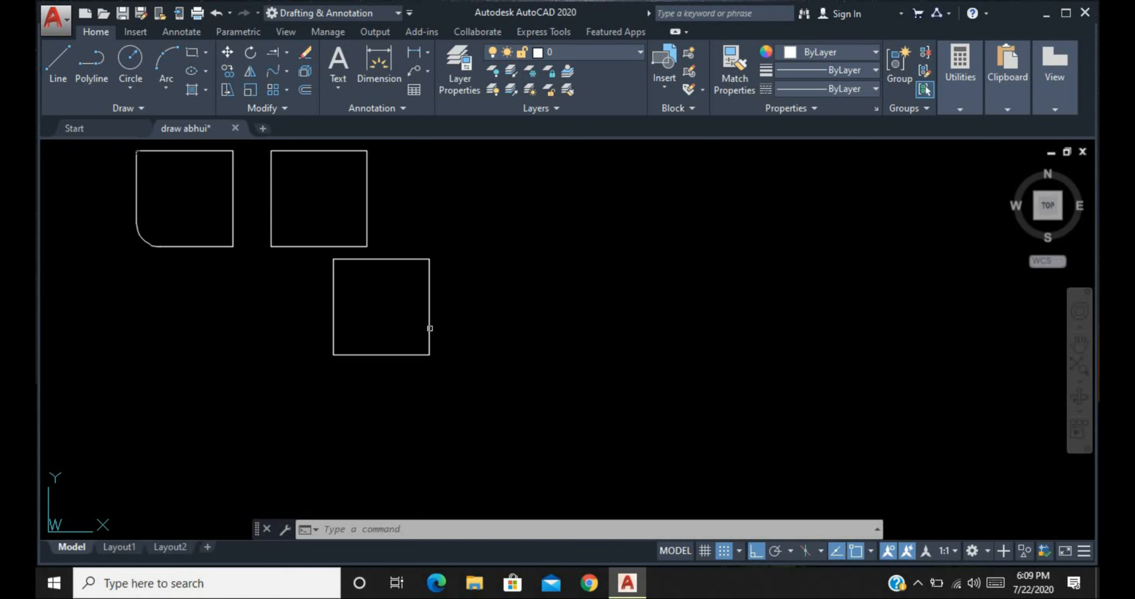
- Select the edges of the exploded square one by one to check them as individual lines, and clear the selection
left_click(382, 320)
left_click(286, 324)
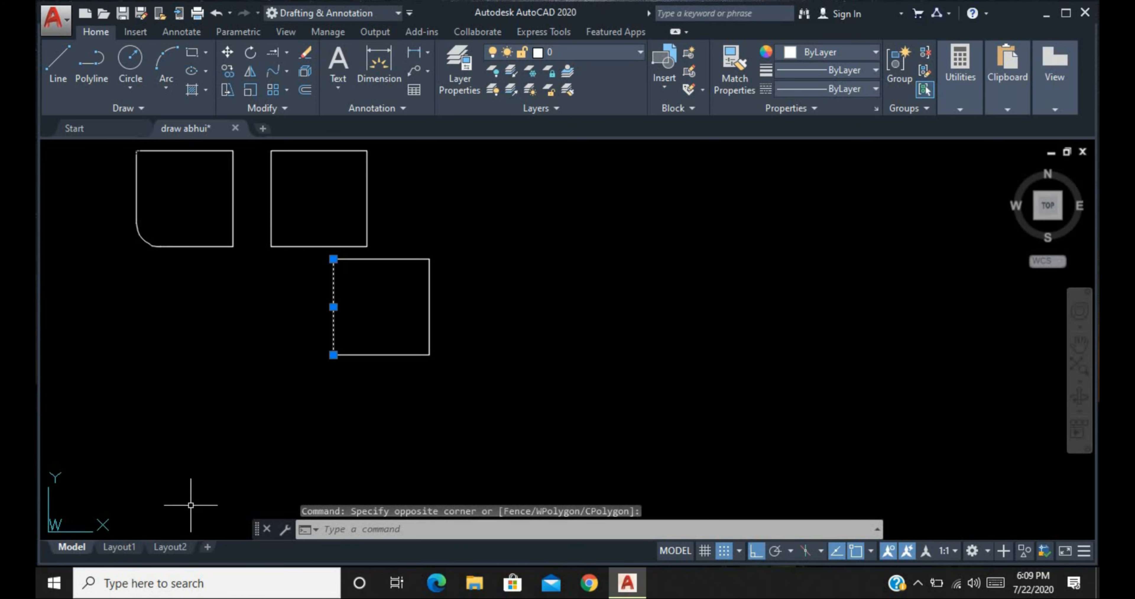
left_click(374, 333)
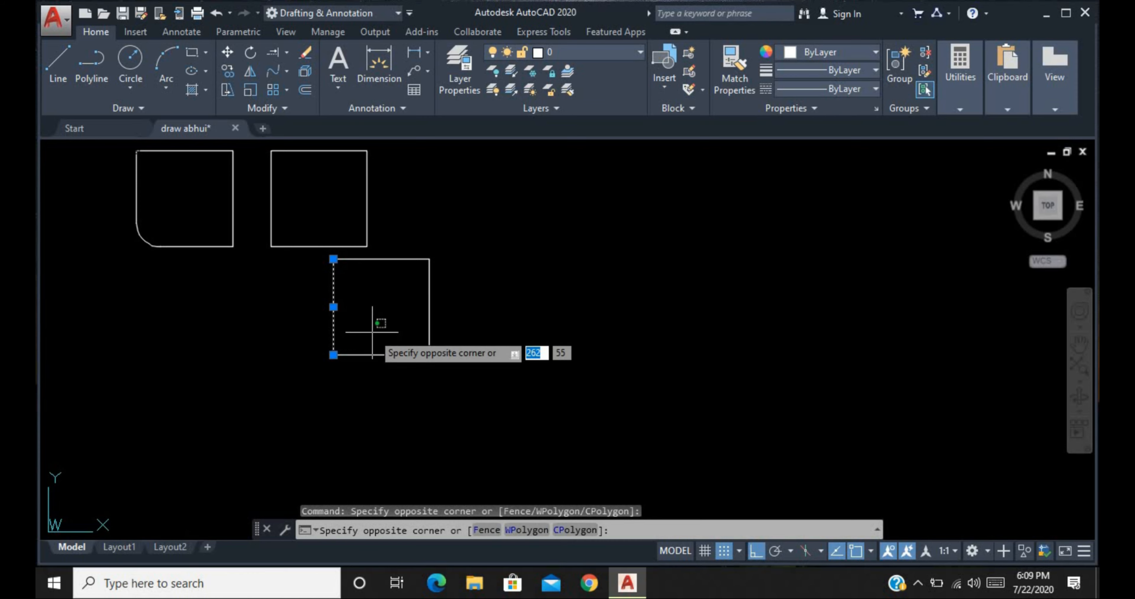
left_click(373, 384)
left_click(473, 267)
left_click(418, 291)
left_click(413, 274)
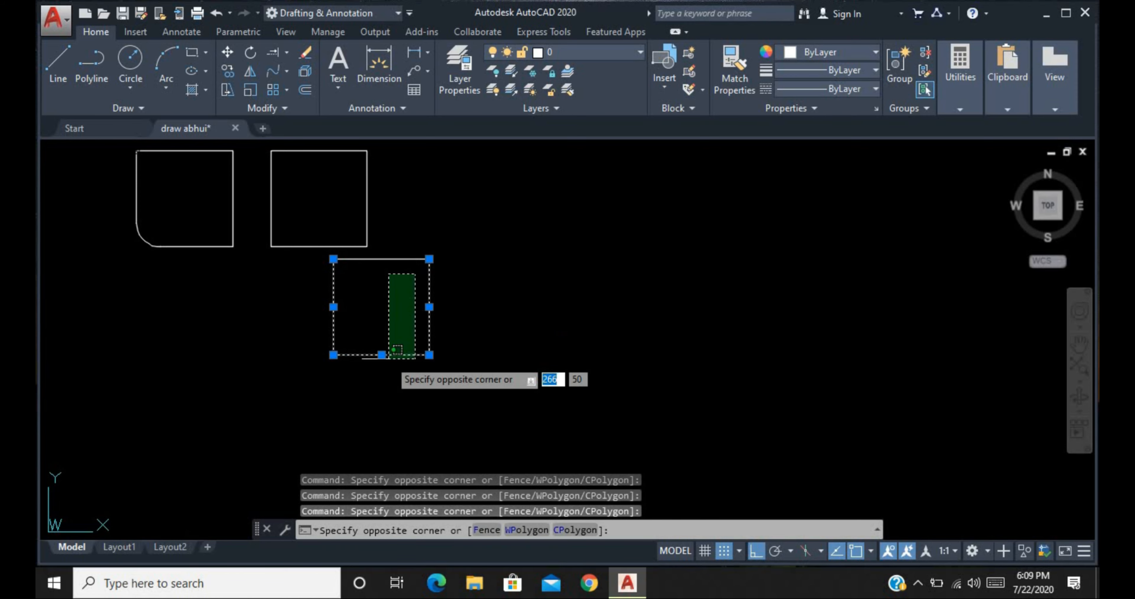
left_click(398, 238)
key("ctrl+z")
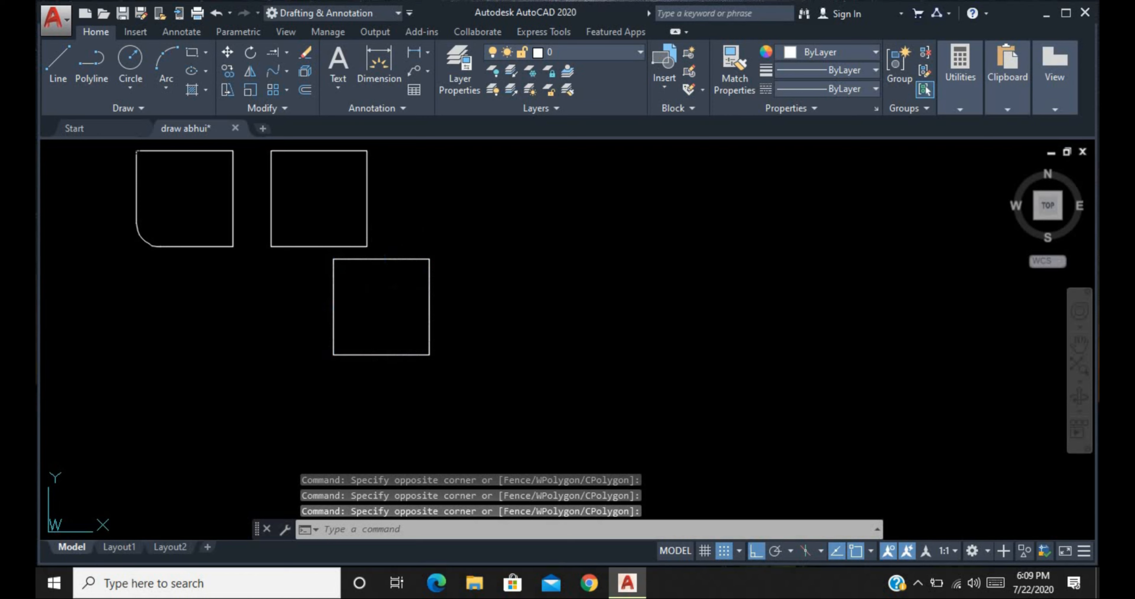
- Undo the explode of the lower square, select it as one object, and explode it again into separate lines
left_click(398, 287)
left_click(277, 347)
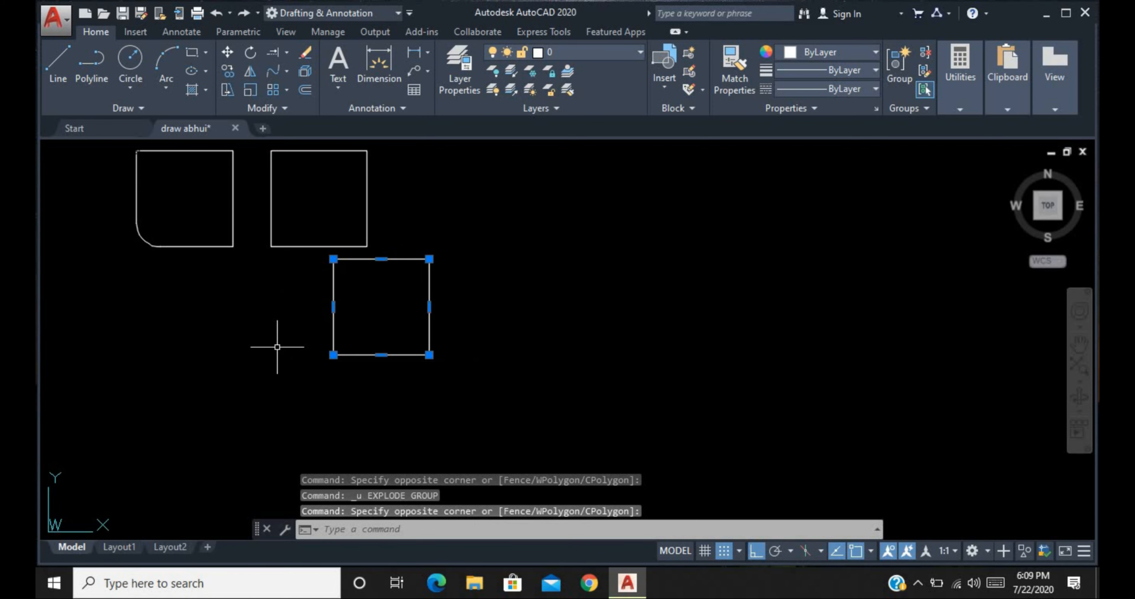
left_click(306, 72)
- Select the four edges of the re-exploded square one after another to check them individually, and clear the selection
left_click(362, 299)
left_click(311, 313)
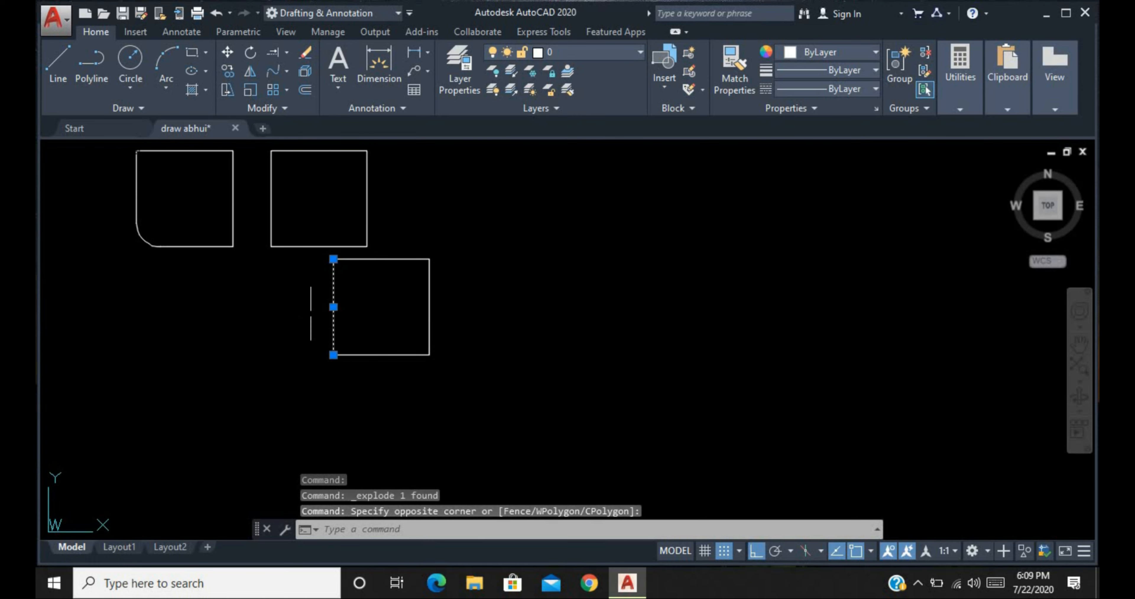
left_click(379, 304)
left_click(399, 425)
left_click(456, 333)
left_click(414, 330)
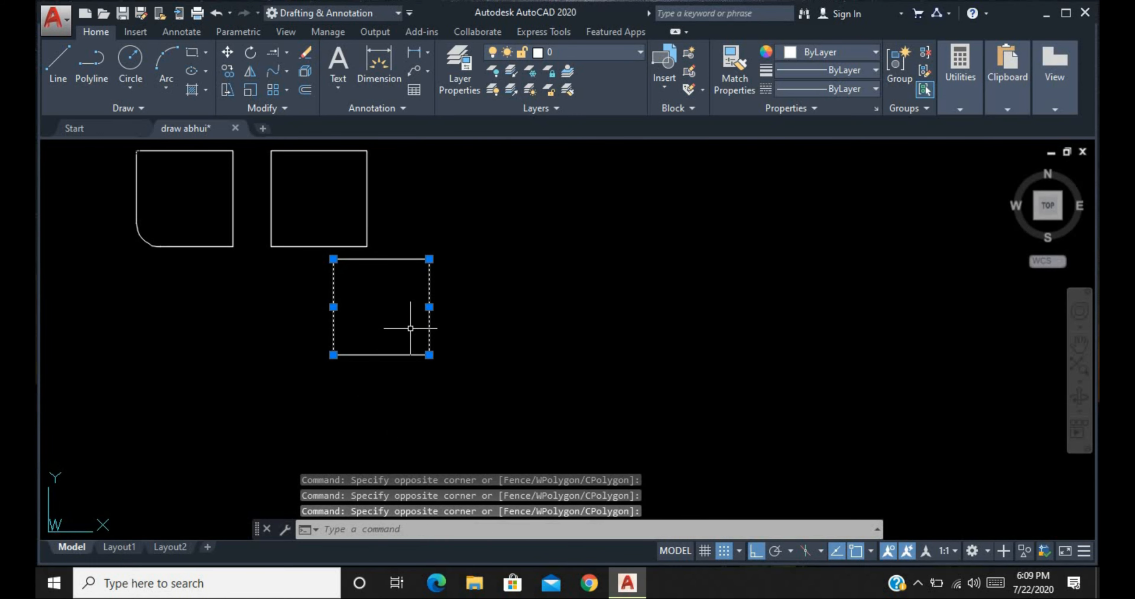
left_click(382, 336)
left_click(386, 401)
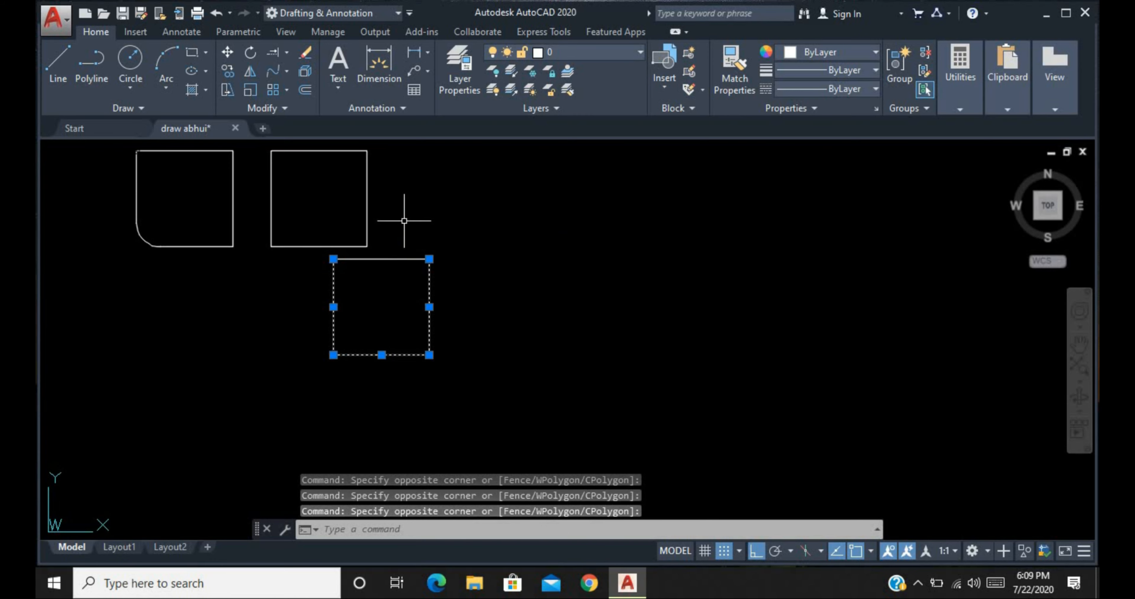
left_click(558, 245)
left_click(372, 263)
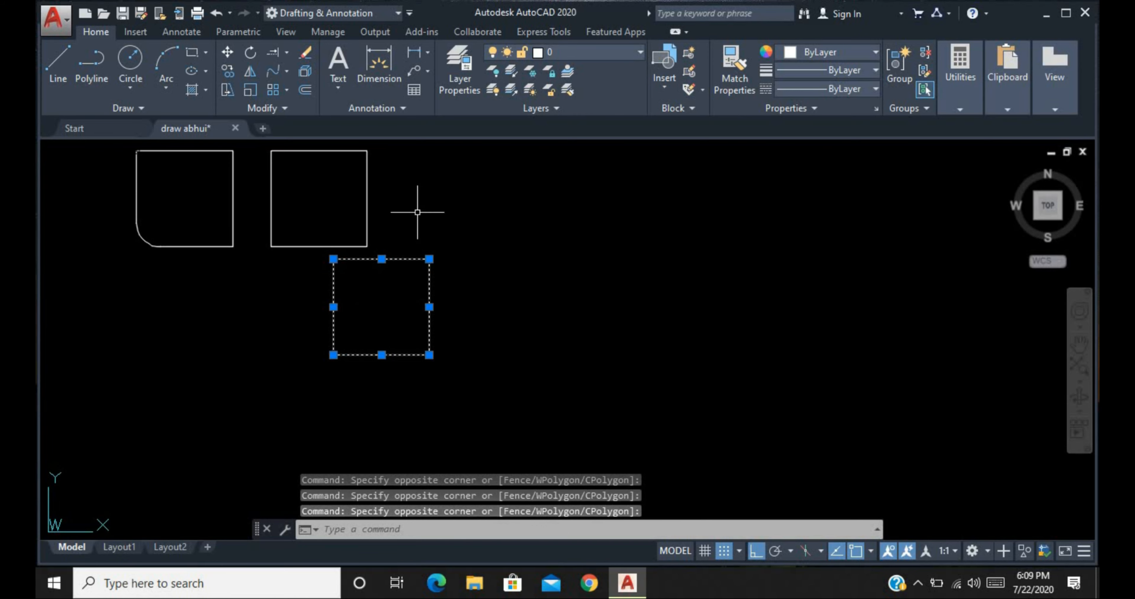
key("Escape")
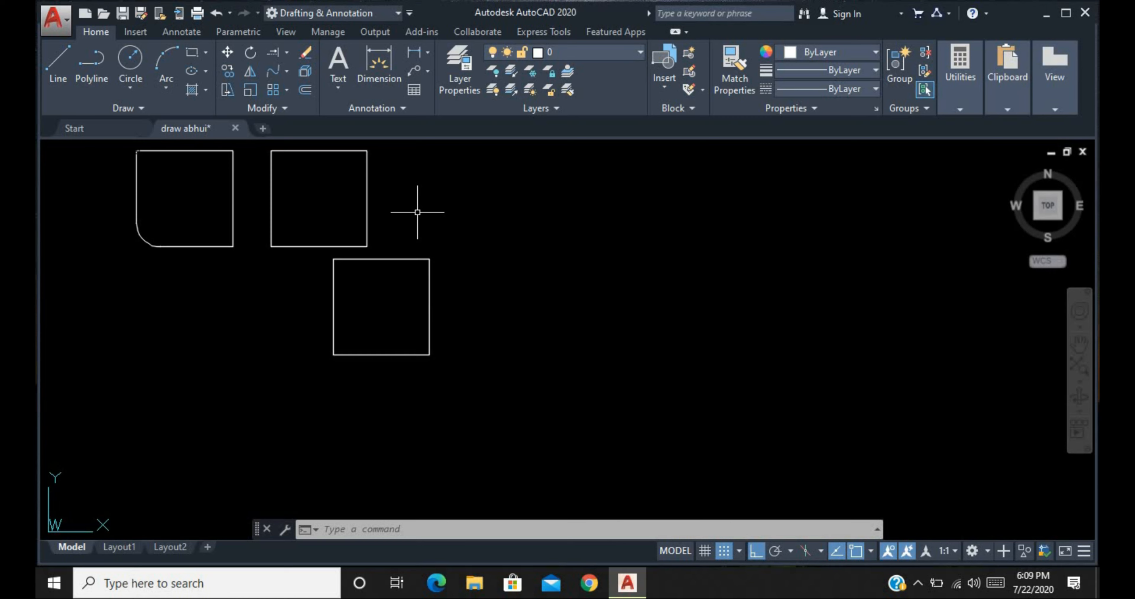
- Select the two overlapping car drawings in turn to check whether each is a single block, clearing the selection each time
scroll(417, 212, "down", 5)
scroll(221, 405, "down", 2)
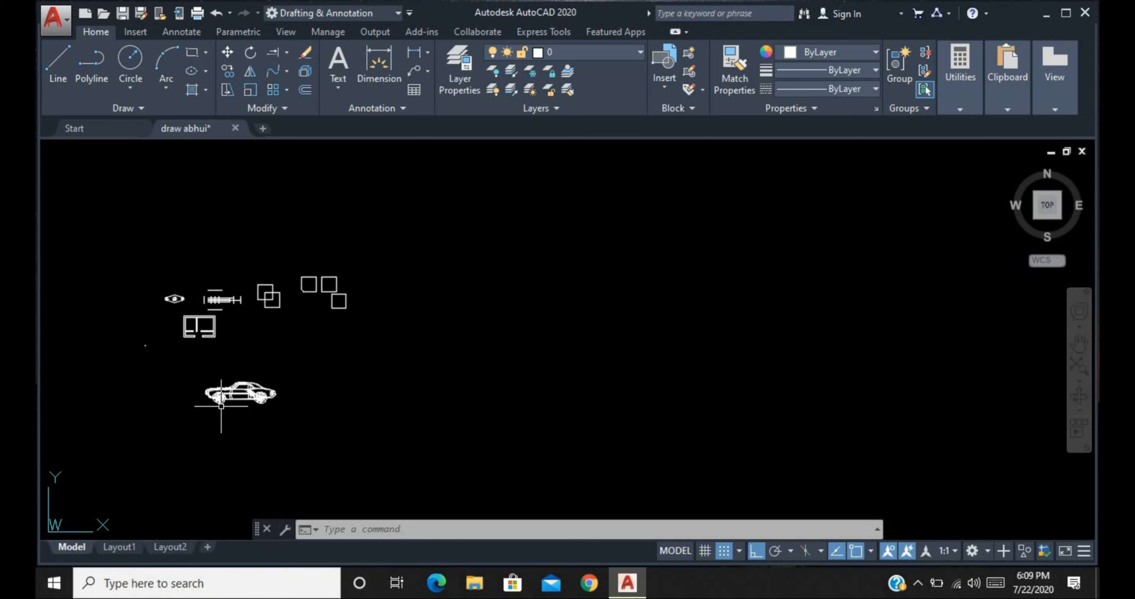
scroll(221, 406, "up", 5)
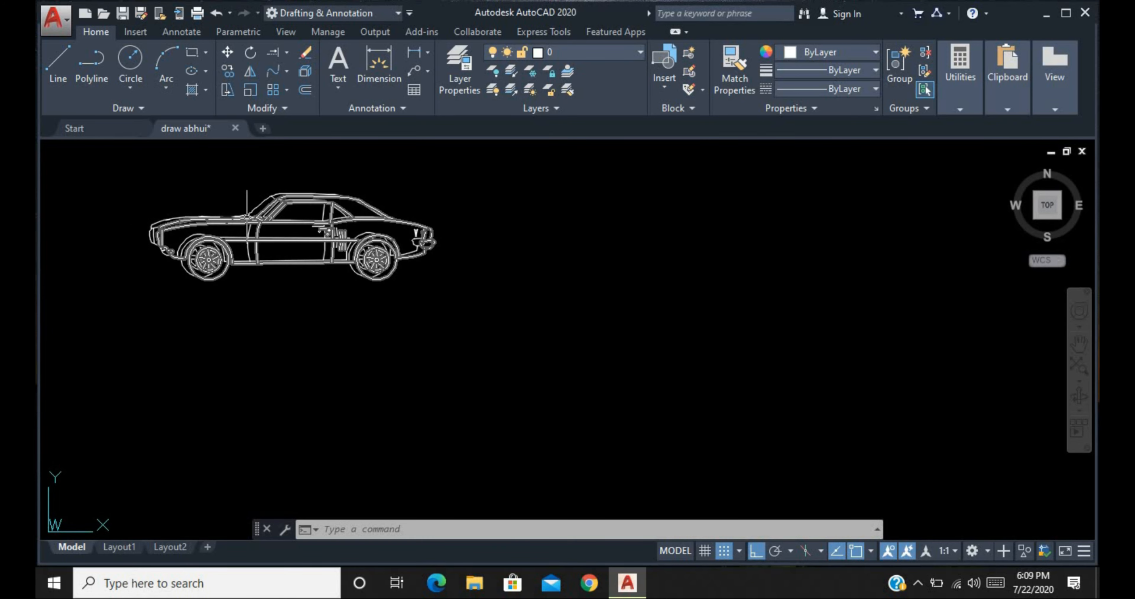
scroll(248, 215, "up", 2)
left_click(197, 211)
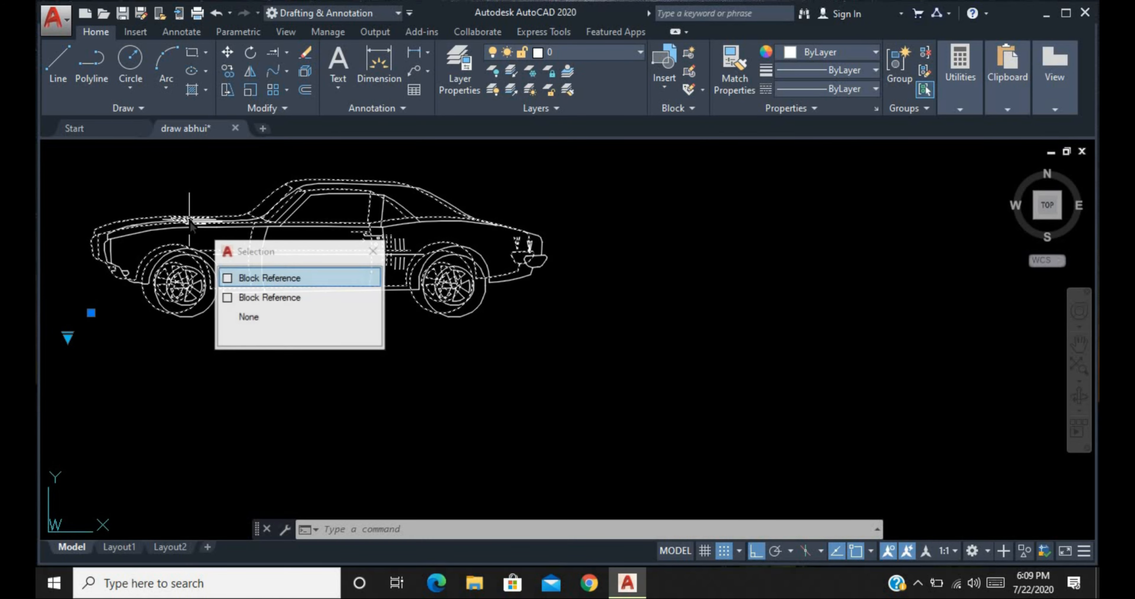
left_click(267, 210)
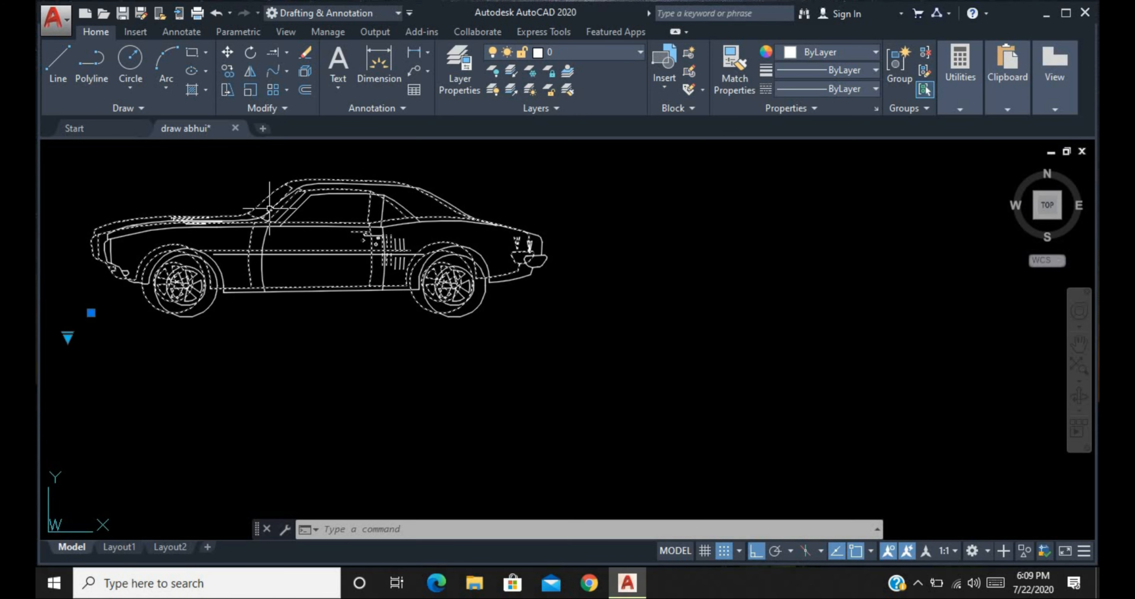
key("Escape")
left_click(205, 291)
key("Escape")
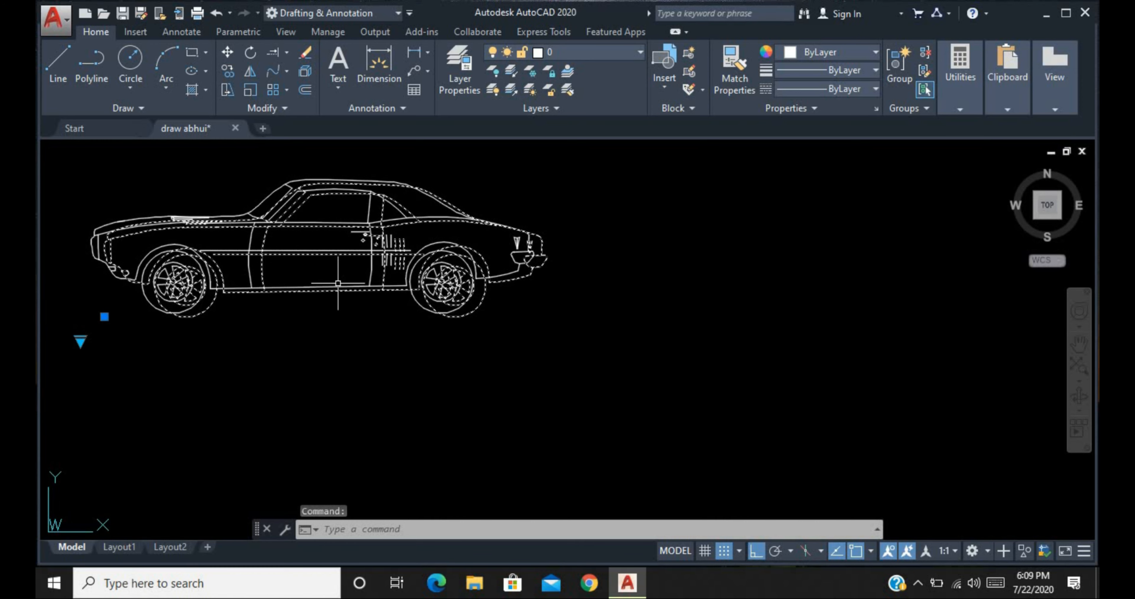
- Select both overlapping car blocks and explode them
left_click(339, 284)
left_click(323, 316)
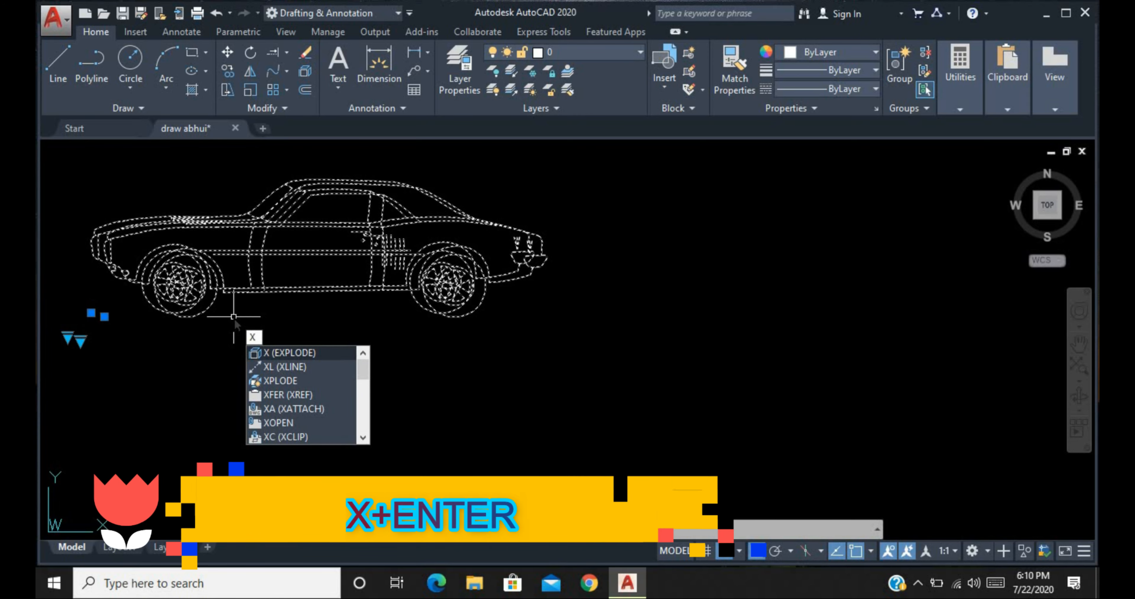
key("Return")
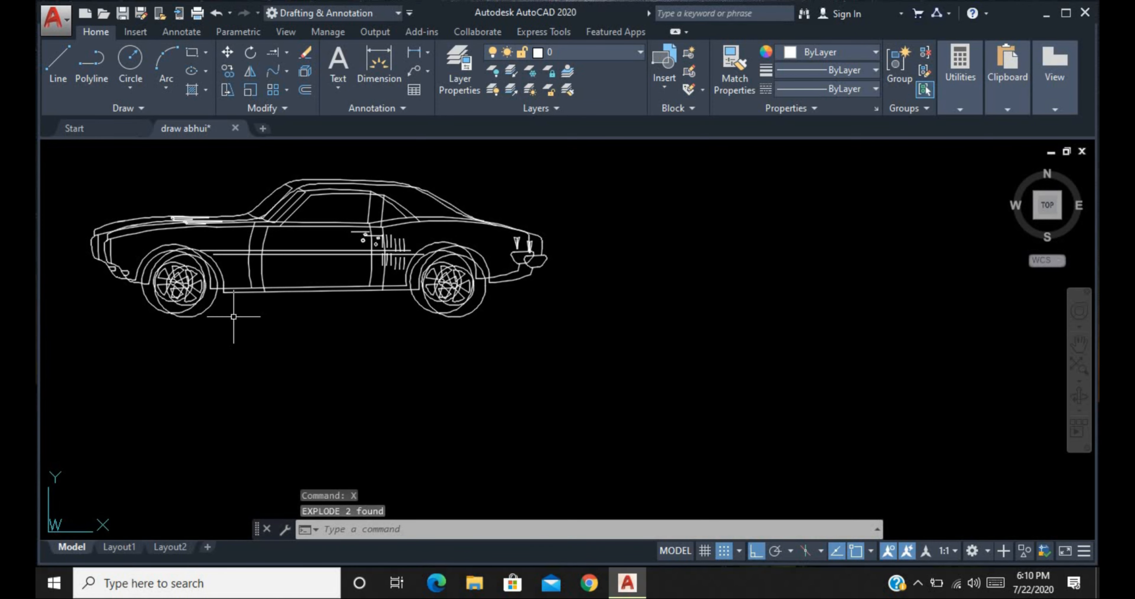
- Select various parts of the exploded car to check them as individual objects, and clear the selection
left_click(379, 290)
left_click(216, 302)
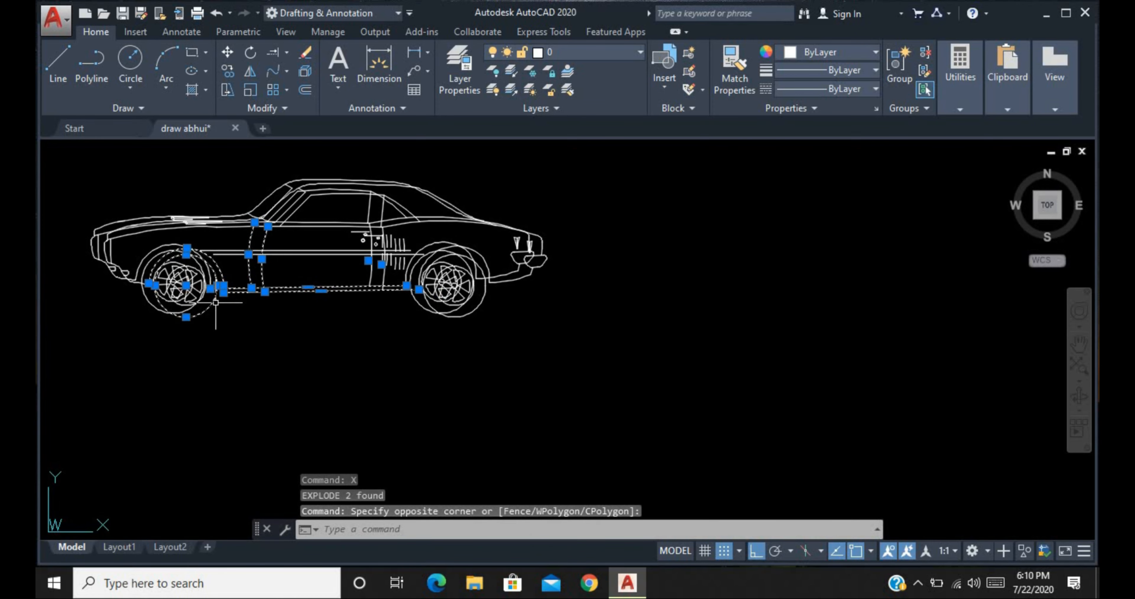
left_click(385, 278)
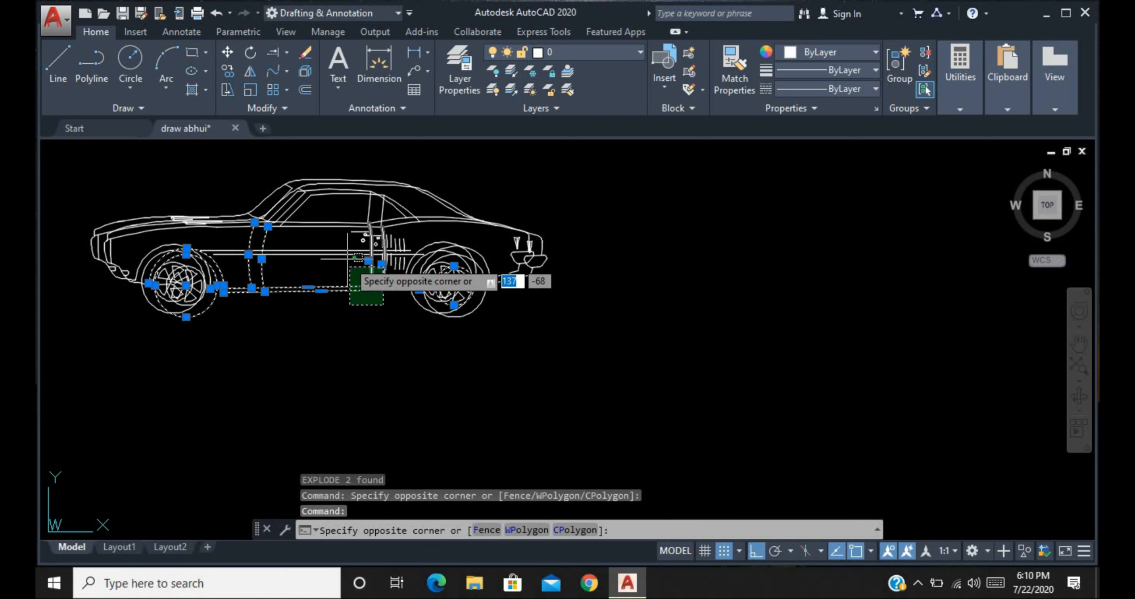
left_click(348, 243)
left_click(189, 278)
left_click(123, 213)
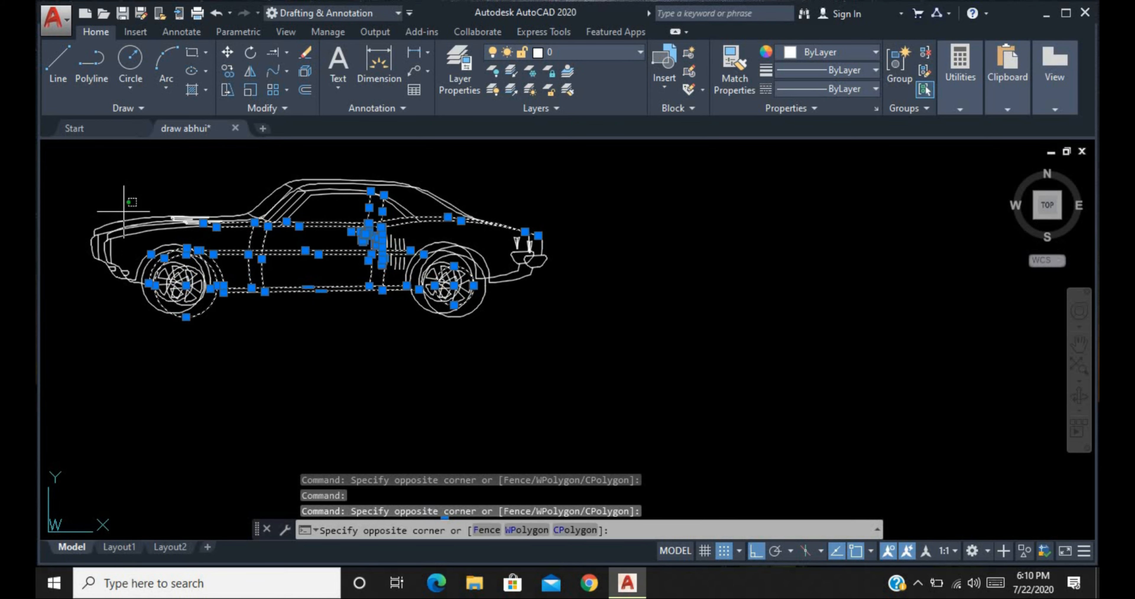
left_click(84, 304)
left_click(212, 183)
left_click(137, 275)
key("Escape")
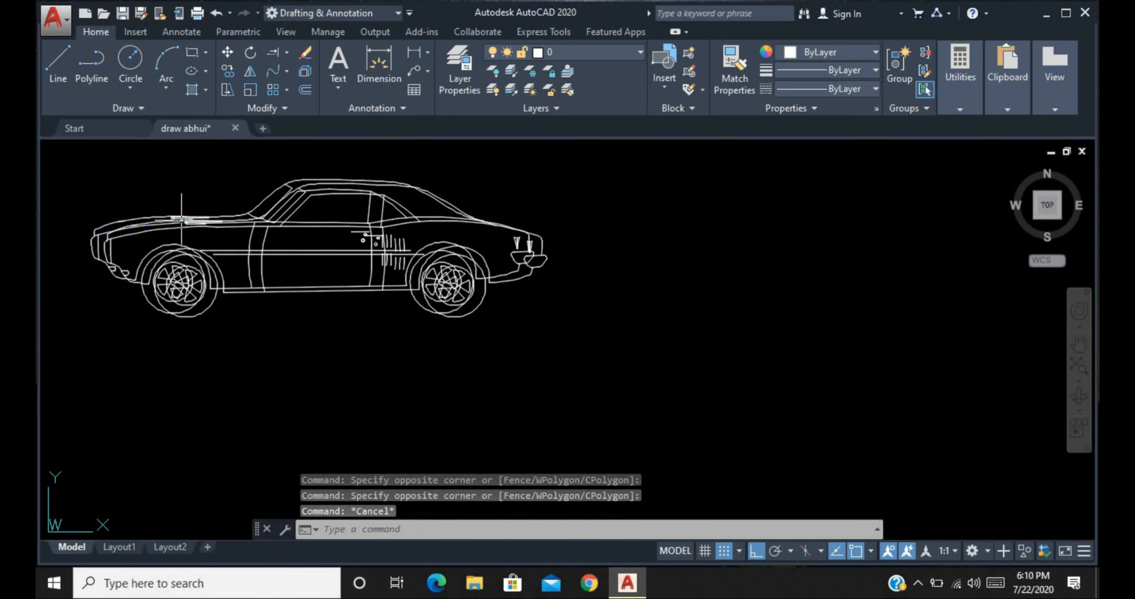
- Undo the explode of the car blocks, check by selecting the car, and clear the selection
key("ctrl+z")
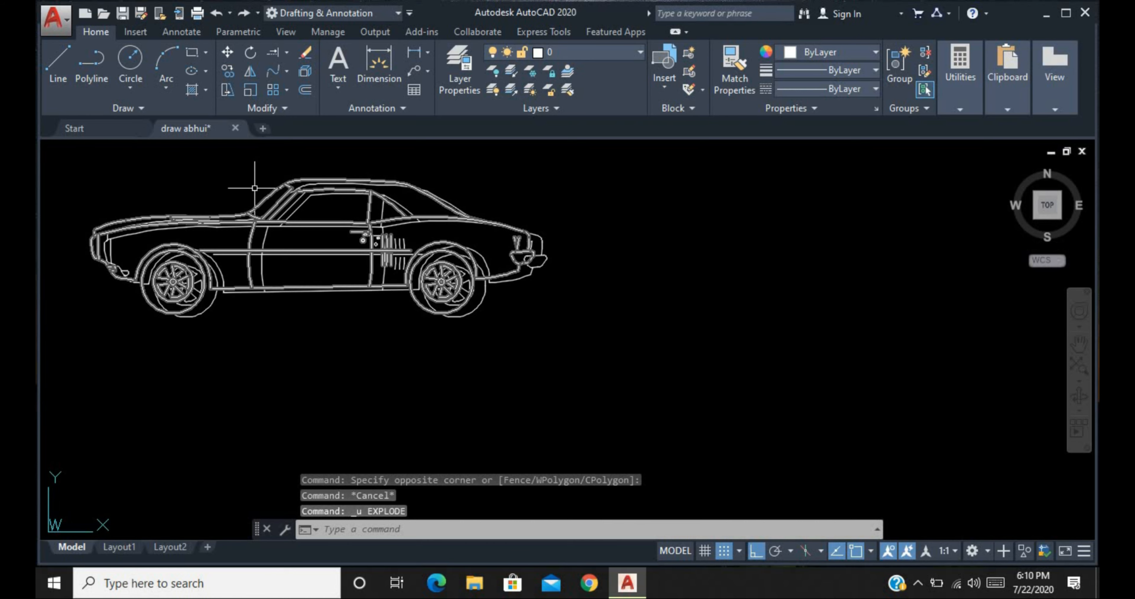
left_click(255, 244)
left_click(235, 254)
key("Escape")
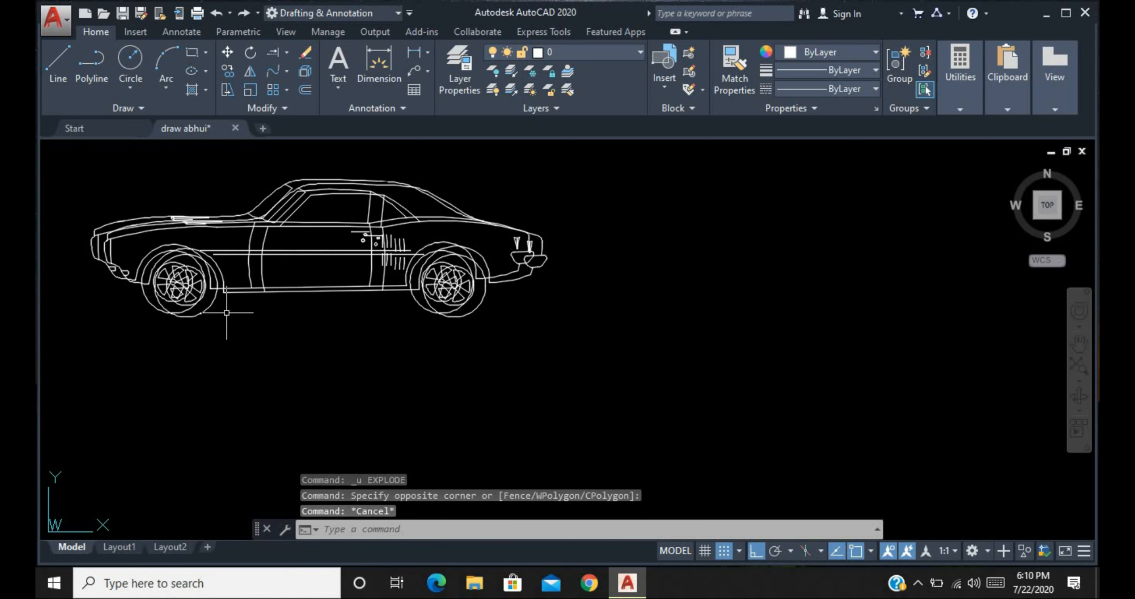
scroll(279, 294, "down", 4)
scroll(284, 300, "down", 5)
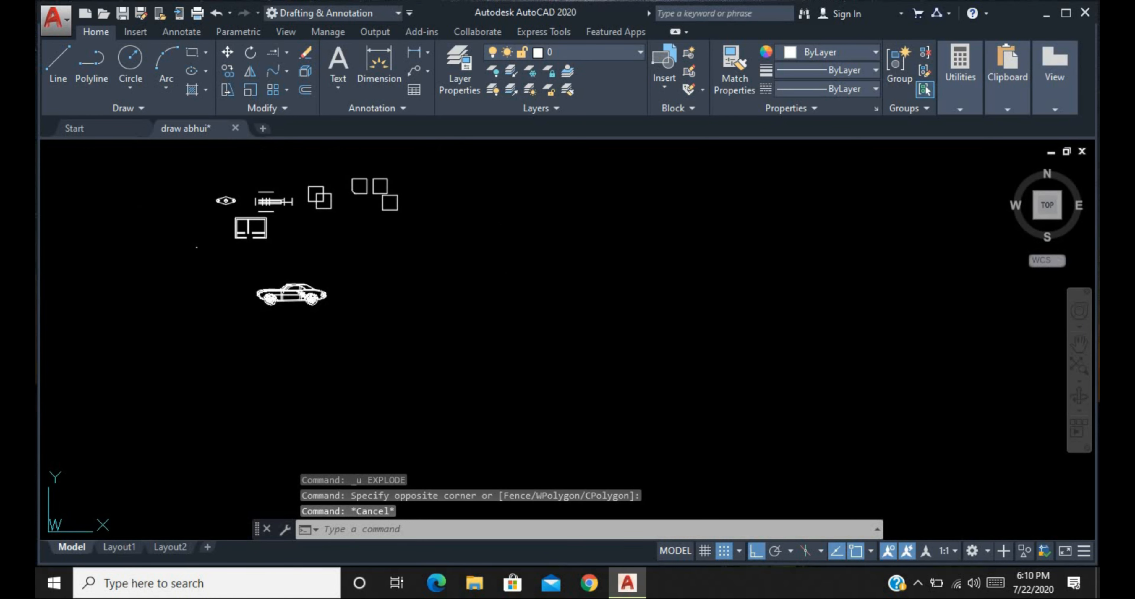
scroll(361, 171, "up", 2)
scroll(361, 172, "up", 5)
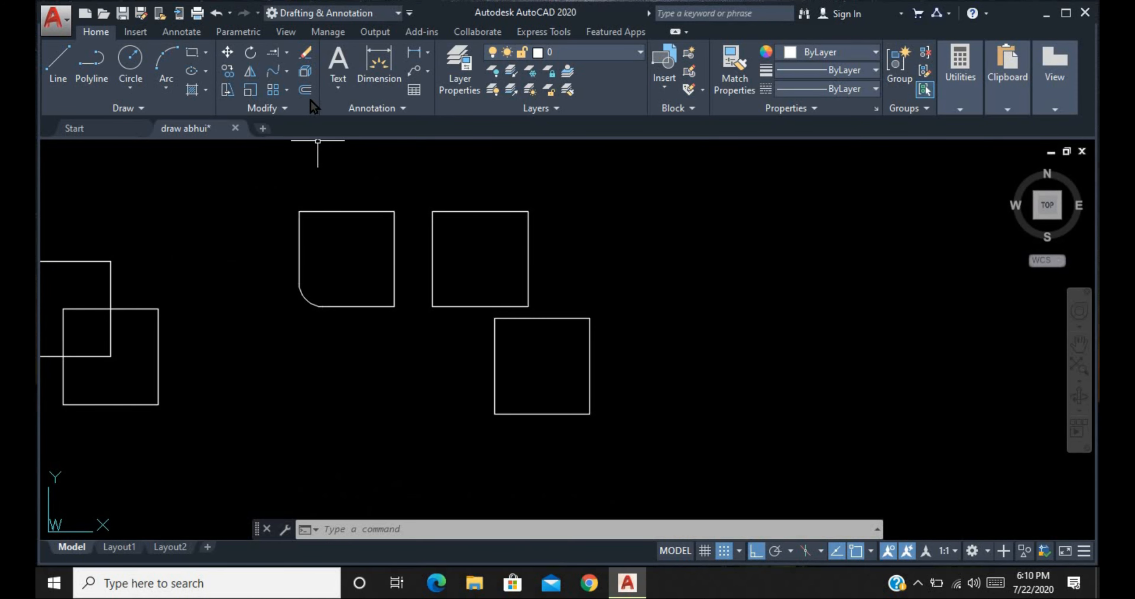
left_click(306, 90)
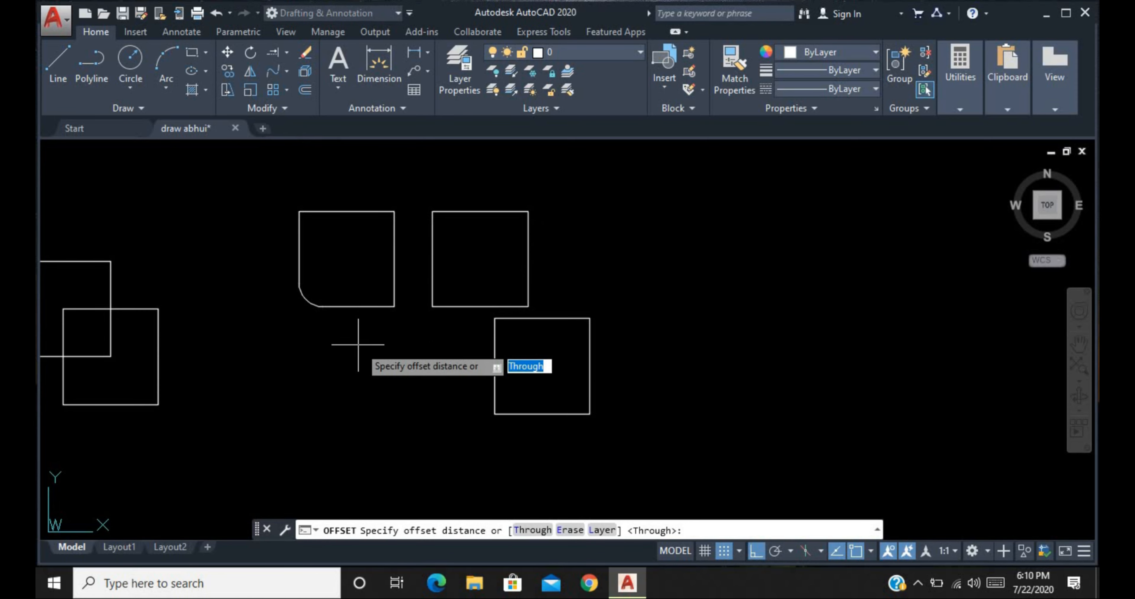
key("Escape")
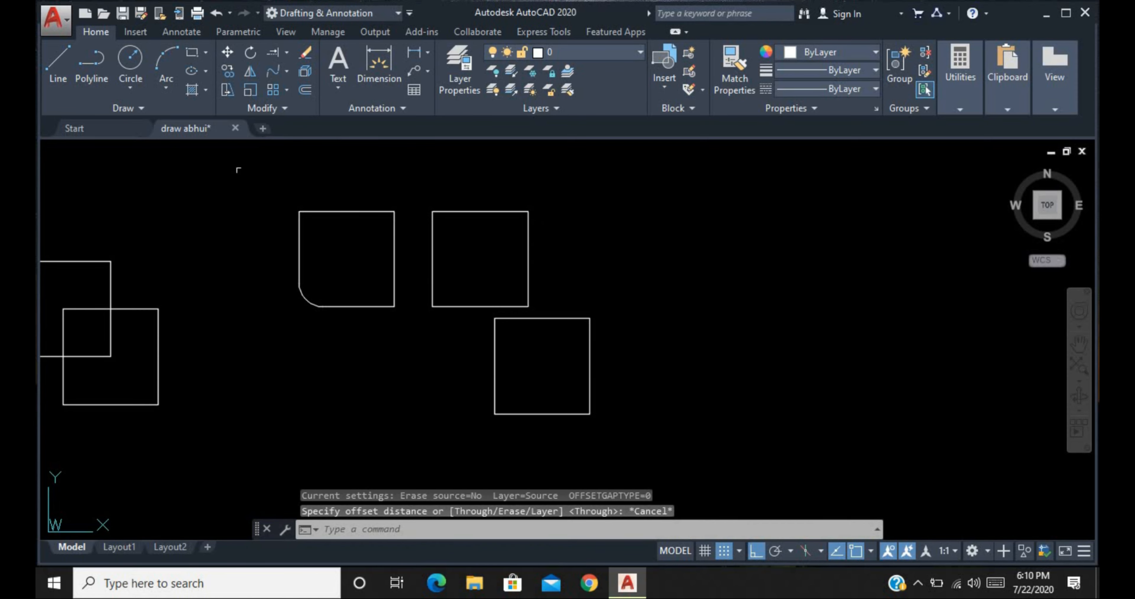
left_click(307, 91)
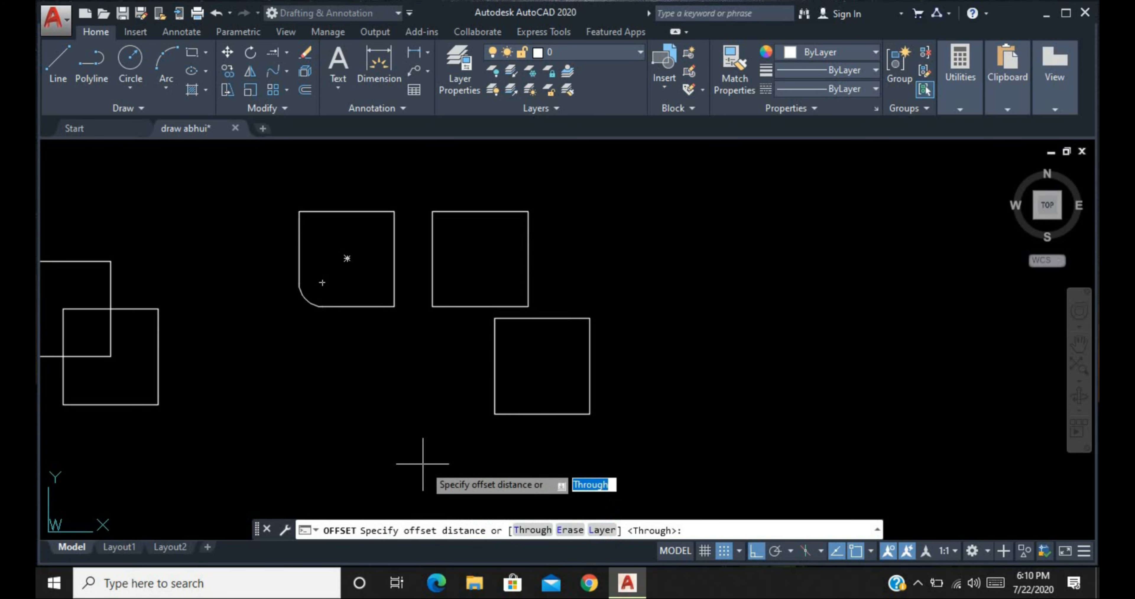
type("2")
key("Return")
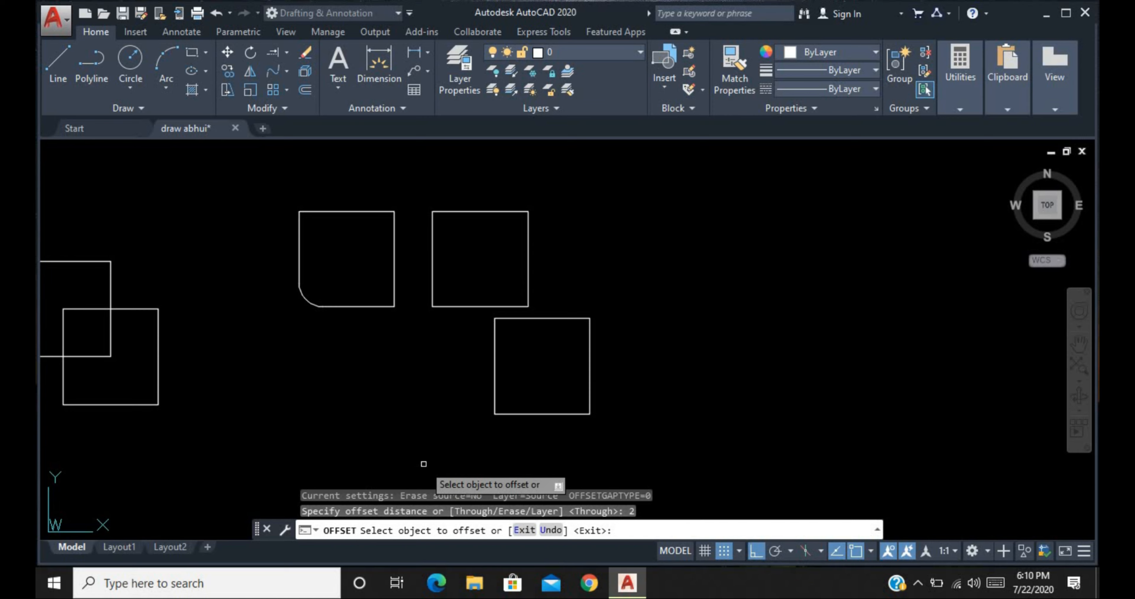
left_click(546, 531)
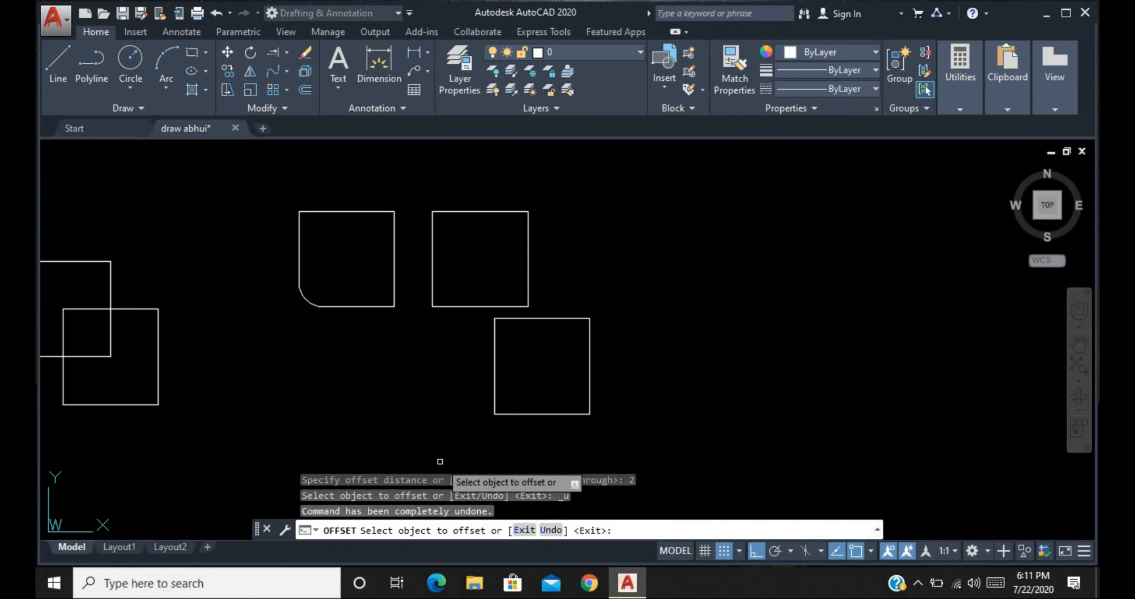
key("Escape")
key("Escape")
key("Escape")
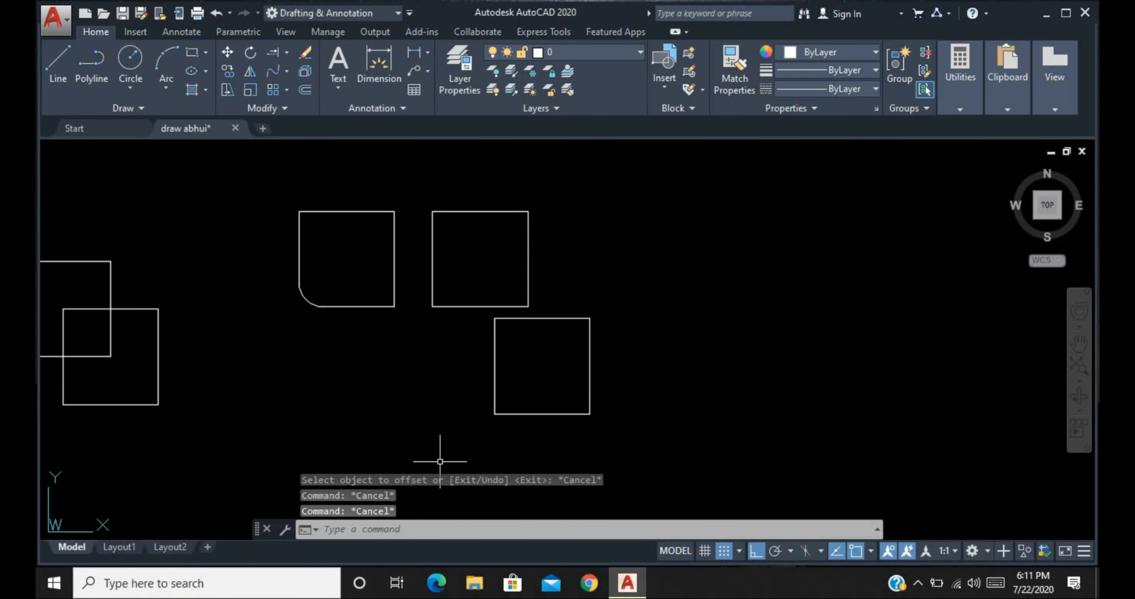
- Offset the lower square's left and right edges inward by 2 and its bottom edge outward by 2
type("o")
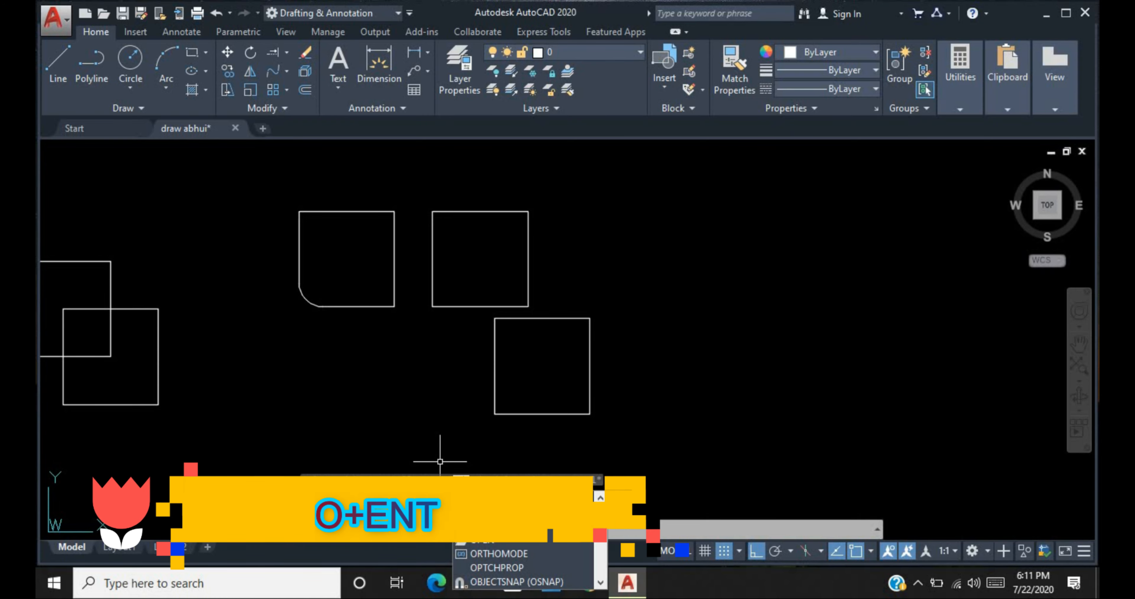
key("Return")
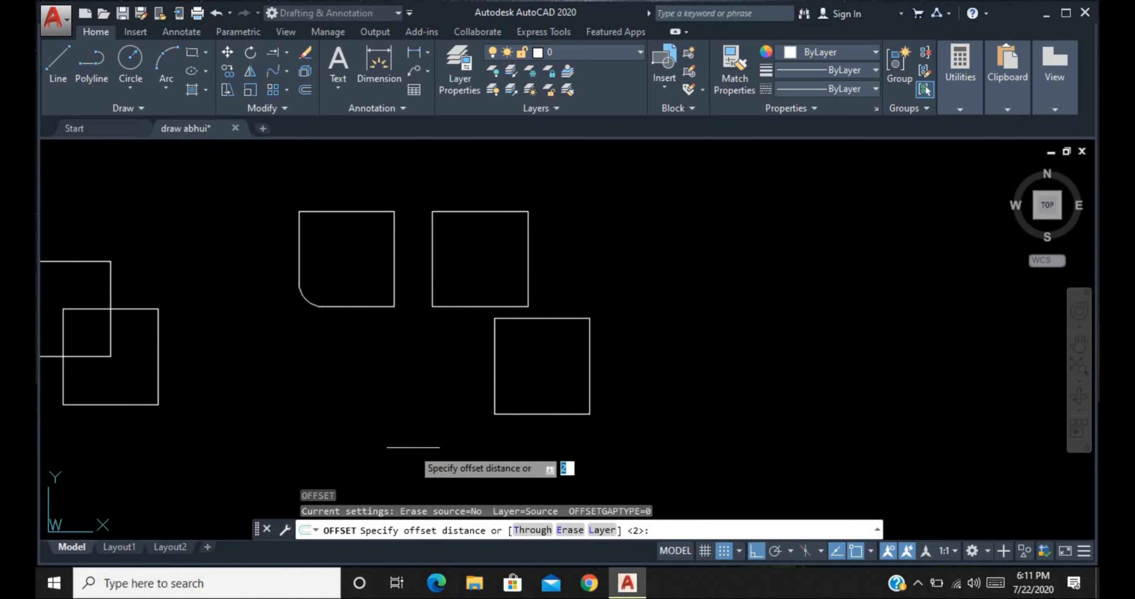
key("Return")
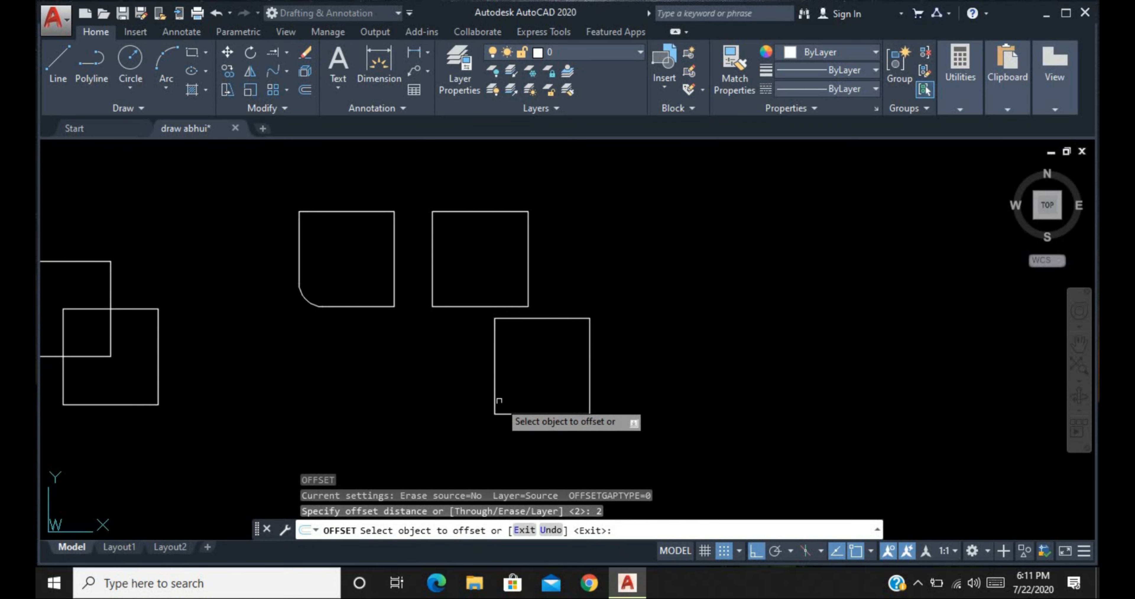
left_click(493, 400)
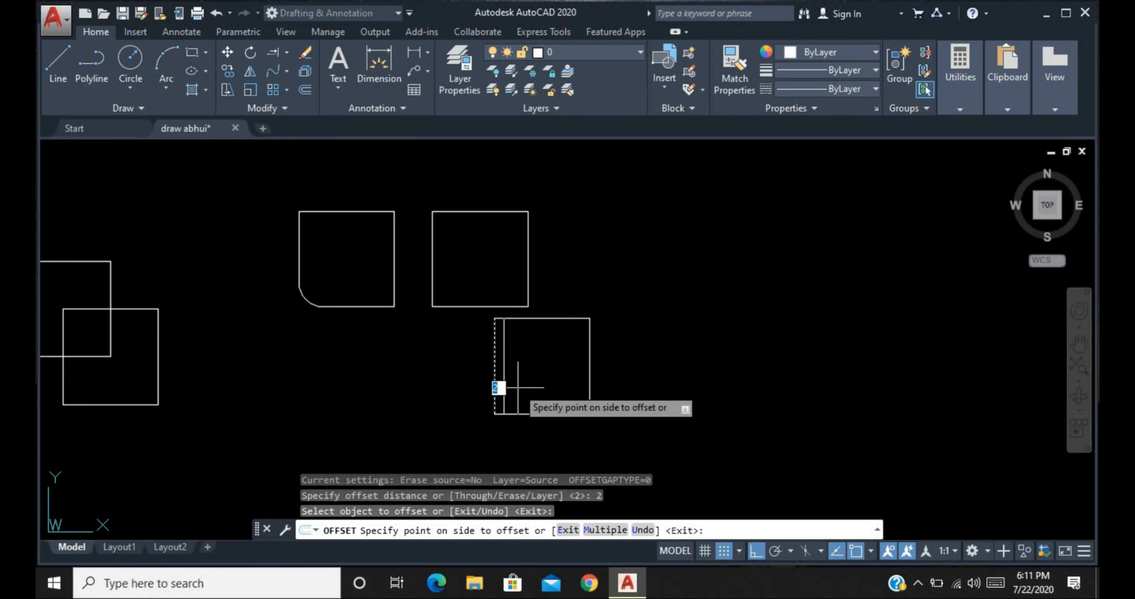
left_click(537, 381)
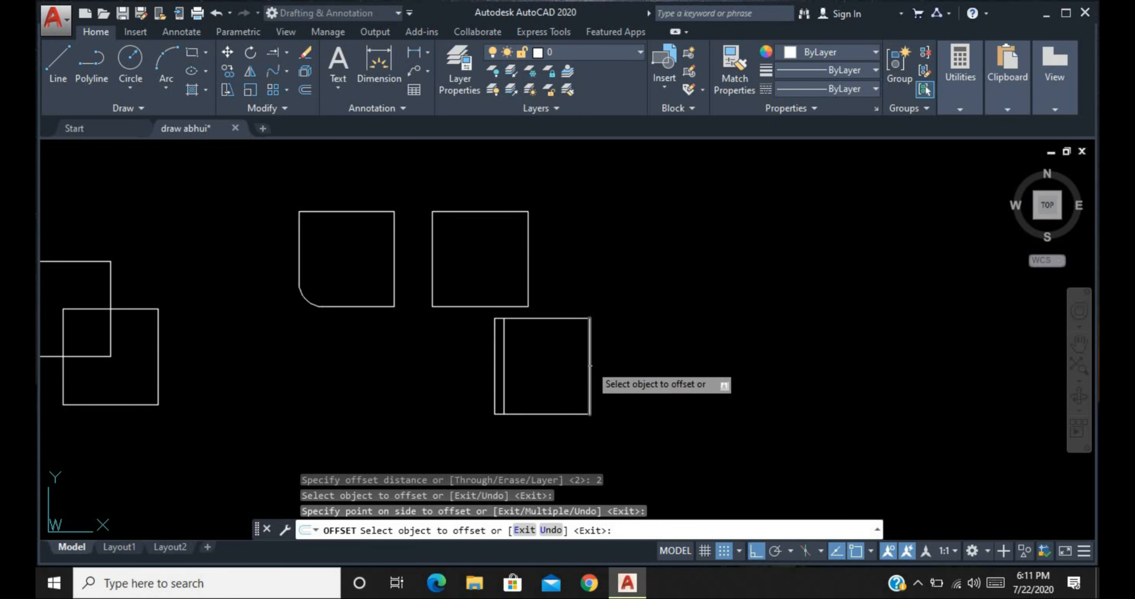
left_click(589, 362)
left_click(559, 371)
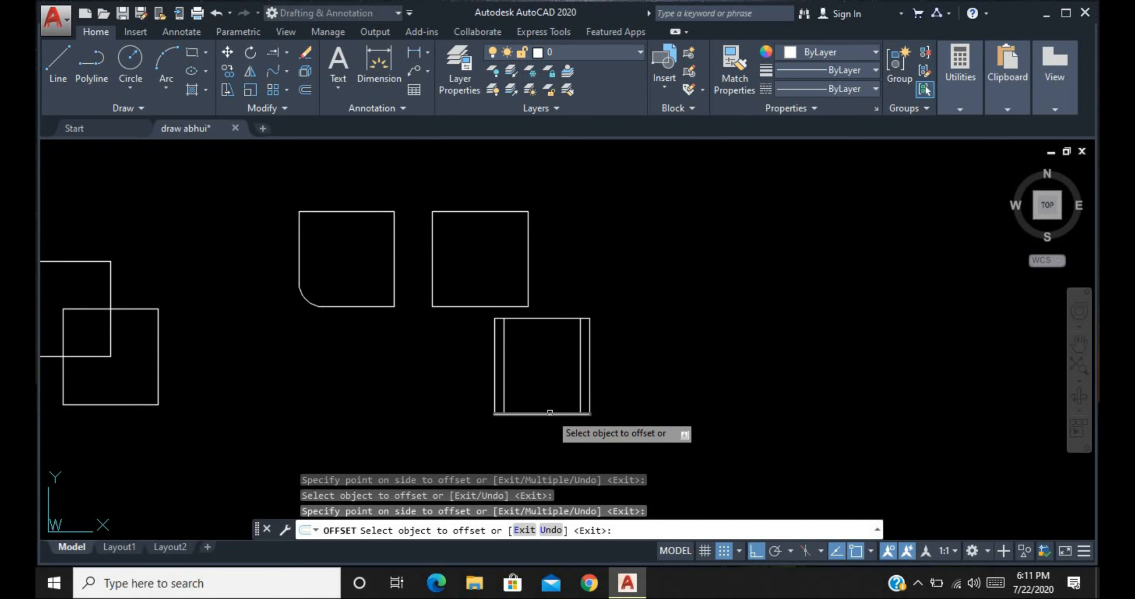
left_click(549, 414)
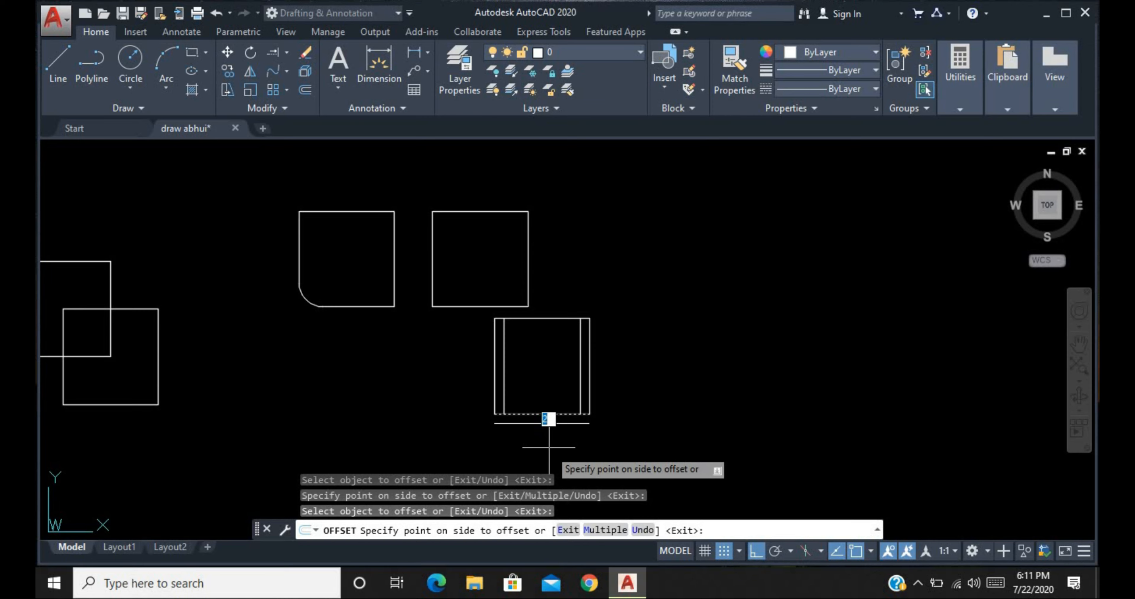
left_click(549, 447)
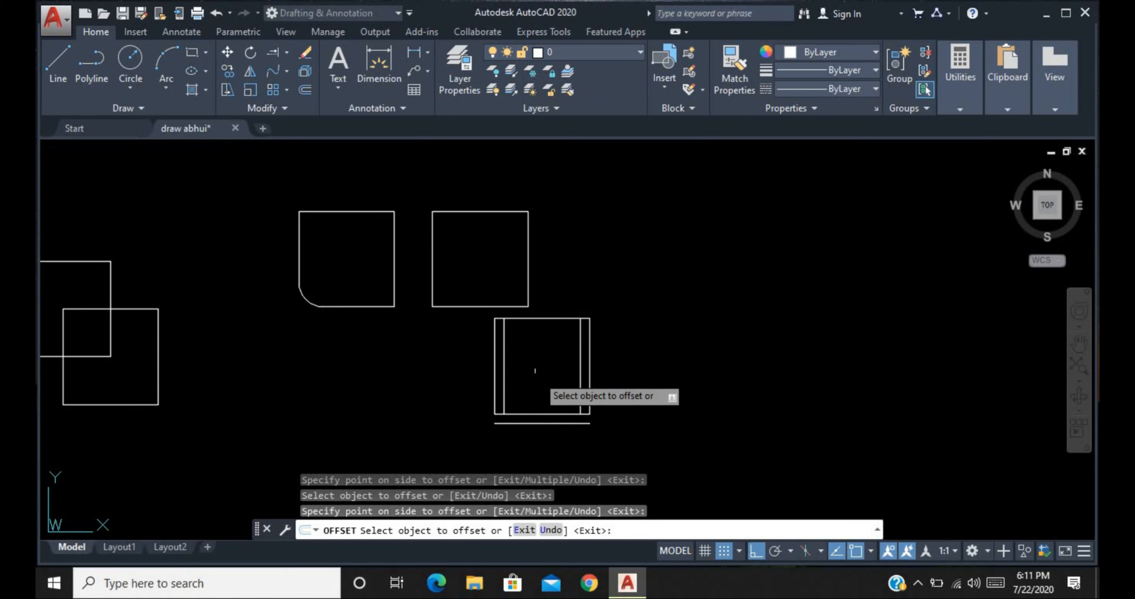
- Offset the lower square's top edge outward by 2, and the plain square above it both outward and inward by 2
left_click(548, 317)
left_click(559, 282)
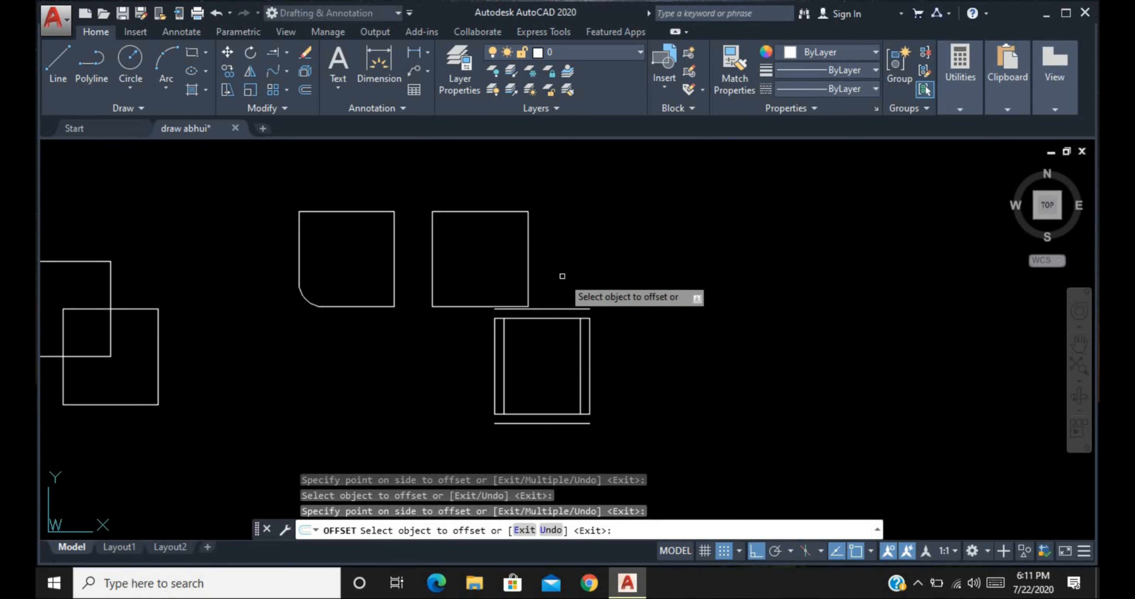
left_click(529, 227)
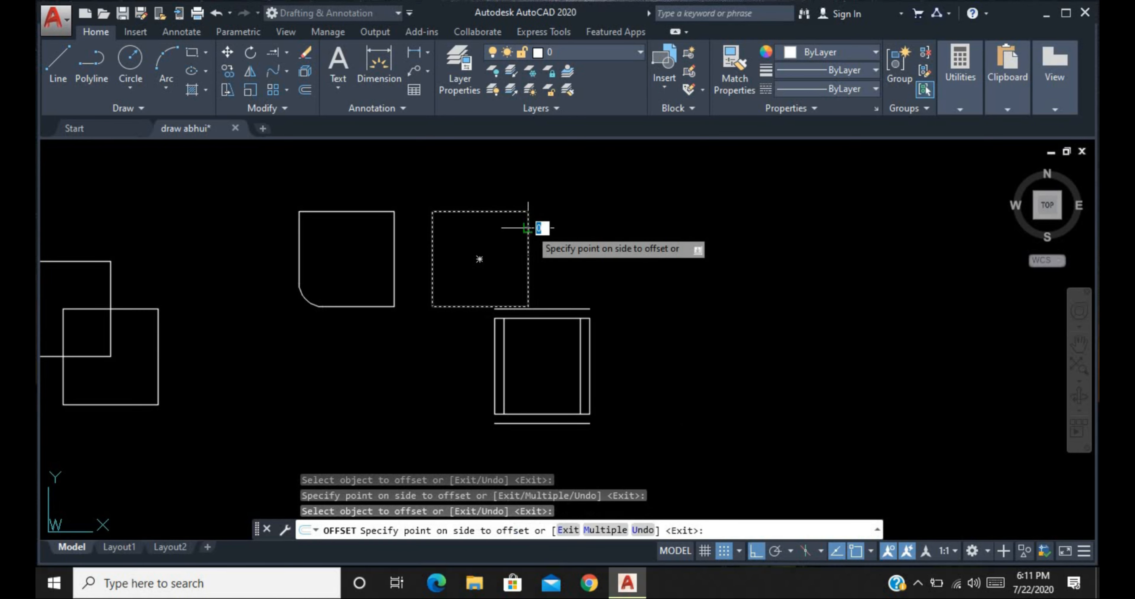
left_click(654, 192)
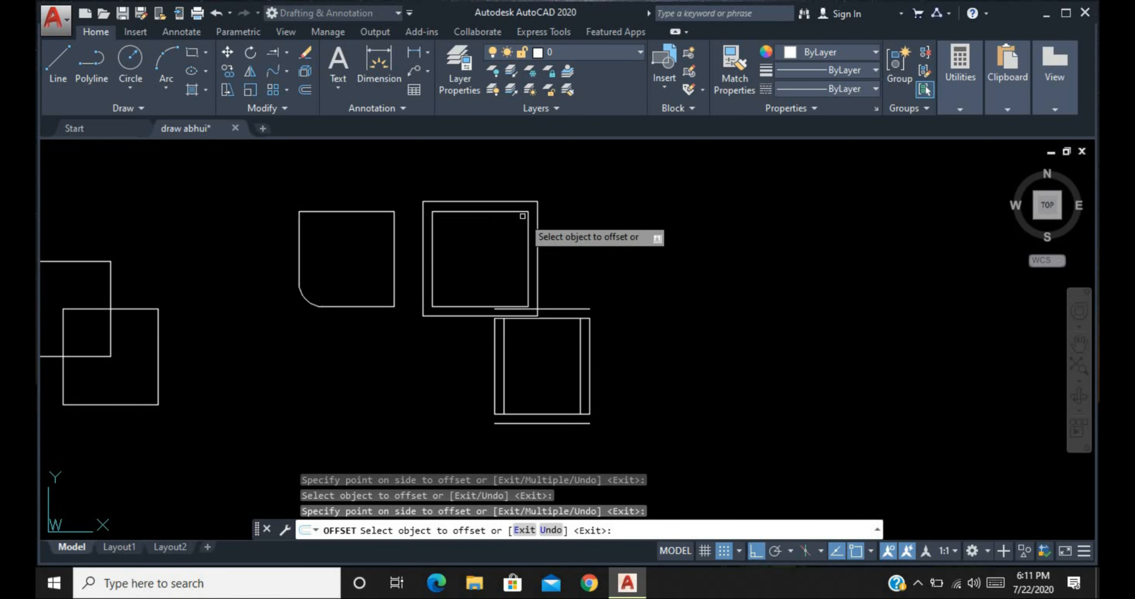
left_click(525, 216)
left_click(528, 224)
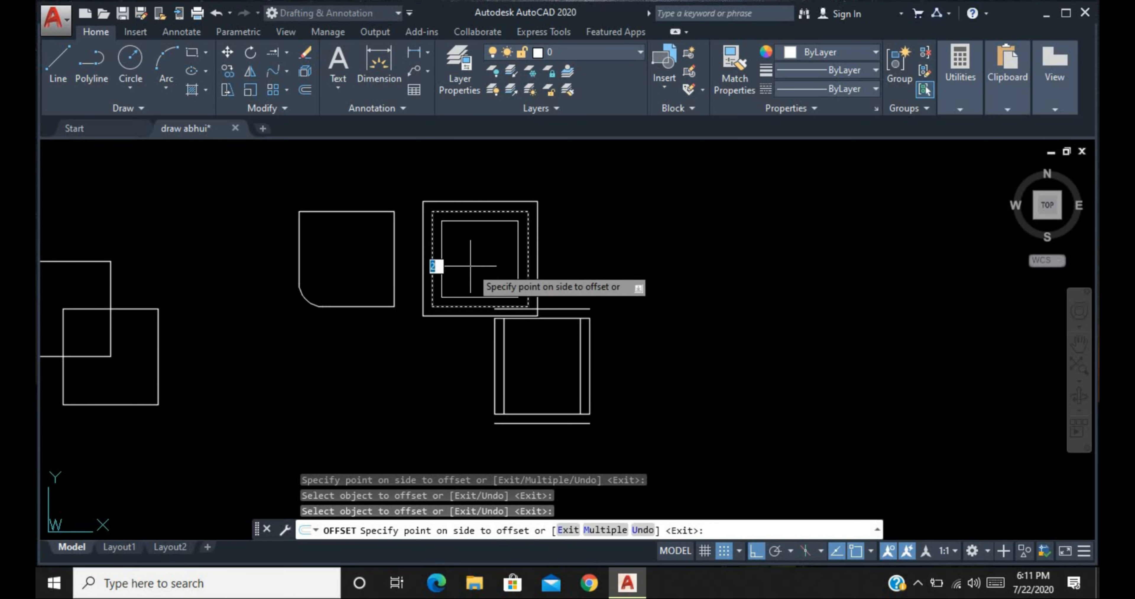
left_click(470, 266)
key("Escape")
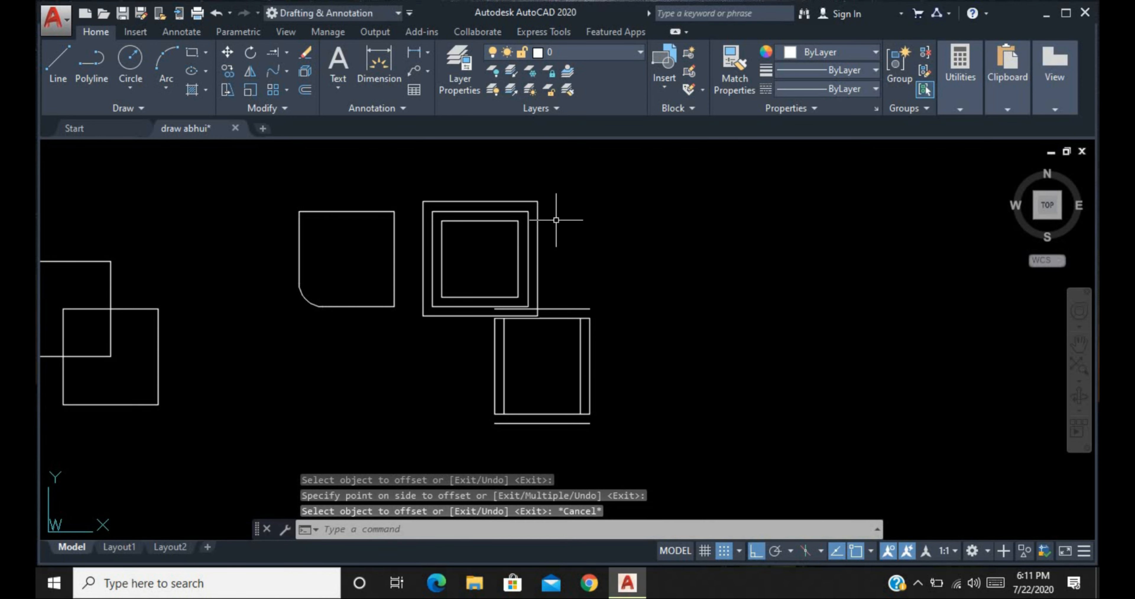
- Undo the practice offsets, the explode of the lower square, and the drawing of that square
key("ctrl+z")
key("ctrl+z")
key("ctrl+z")
key("ctrl+z")
key("ctrl+z")
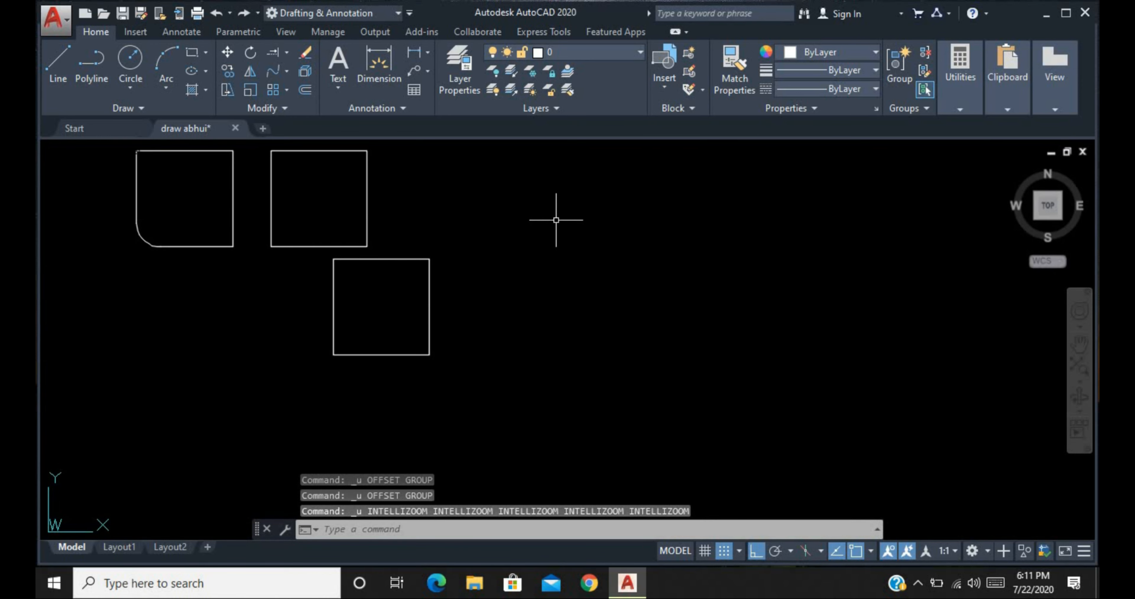
key("ctrl+z")
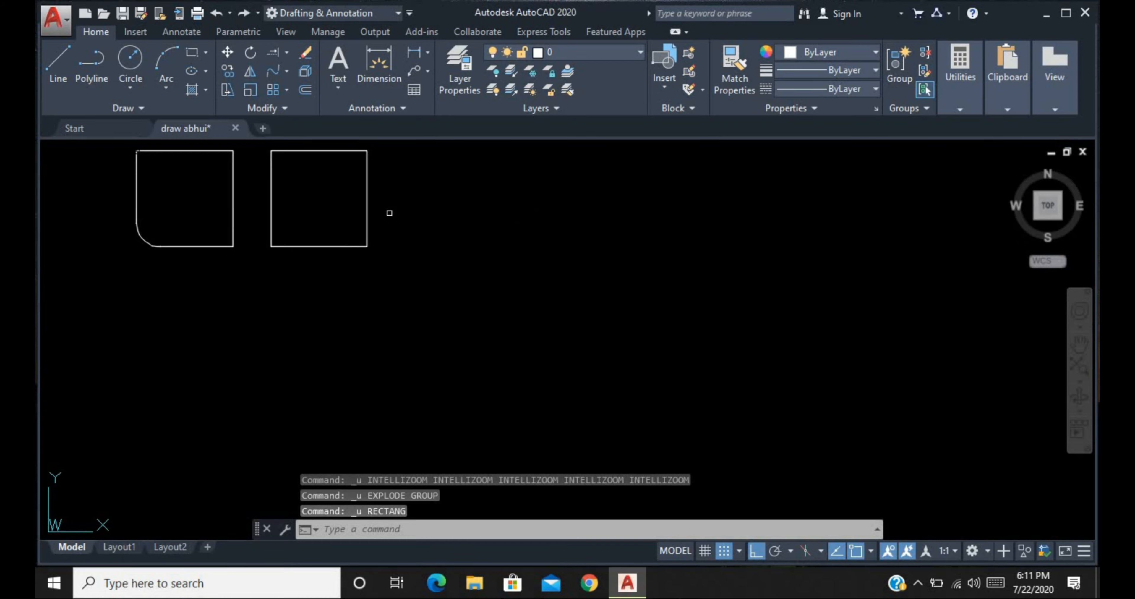
- Select the remaining plain square, move it down and to the right away from the filleted square, and clear the selection
left_click(368, 218)
left_click(327, 229)
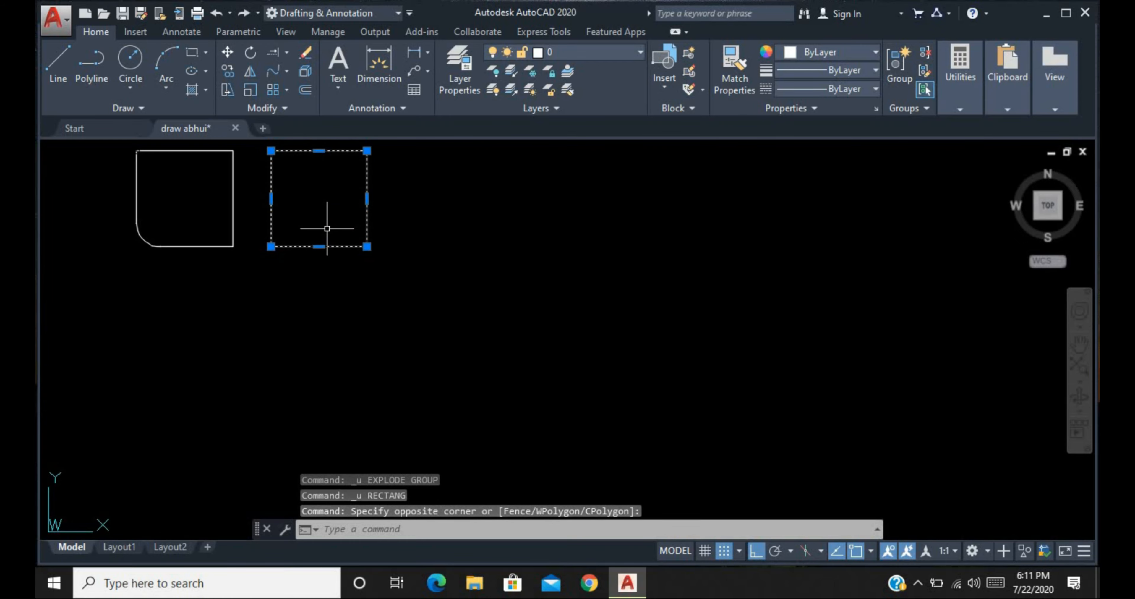
left_click_drag(343, 241, 365, 261)
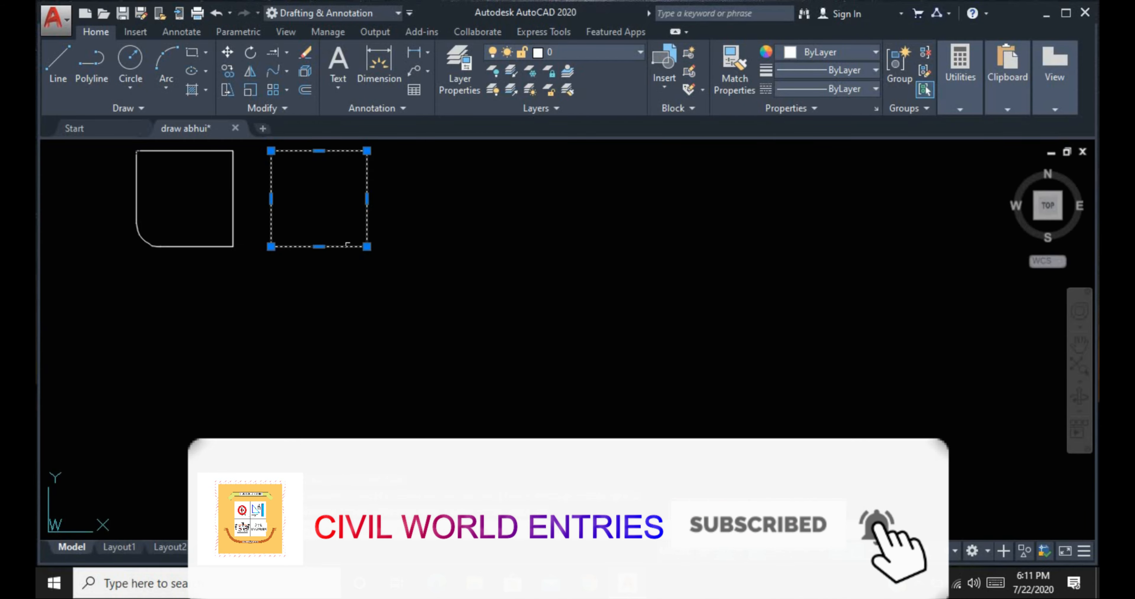
left_click_drag(348, 246, 368, 281)
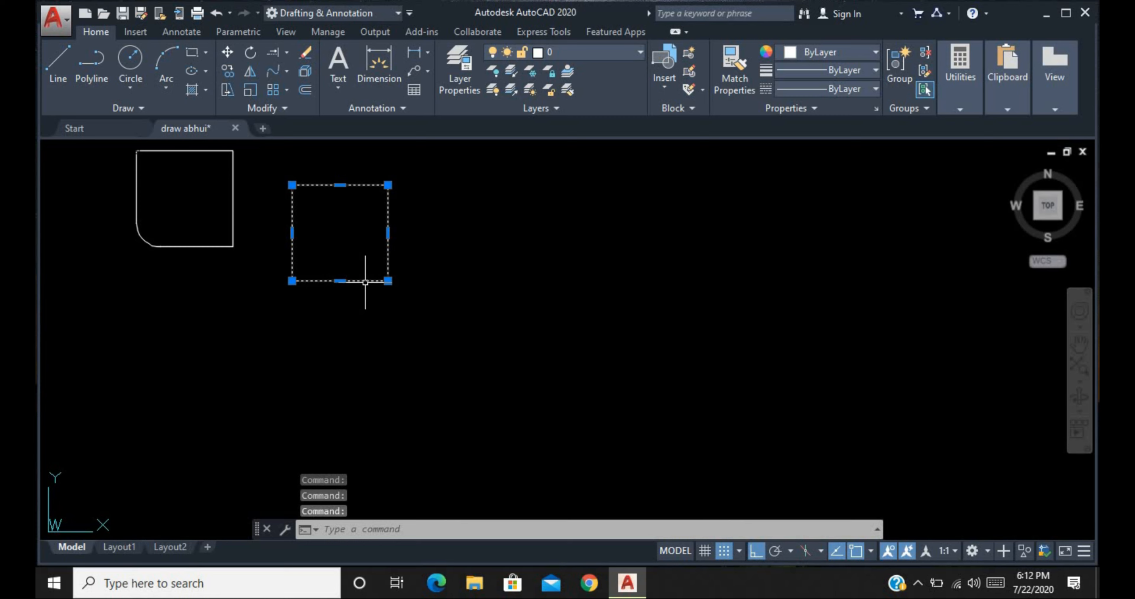
key("Escape")
left_click_drag(469, 370, 468, 368)
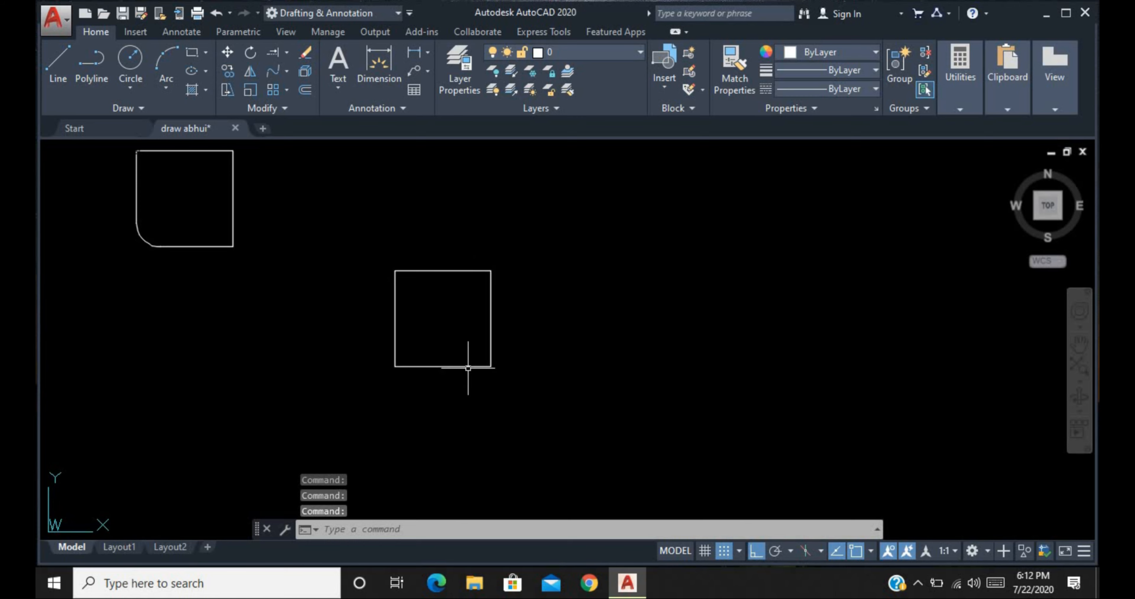
key("Escape")
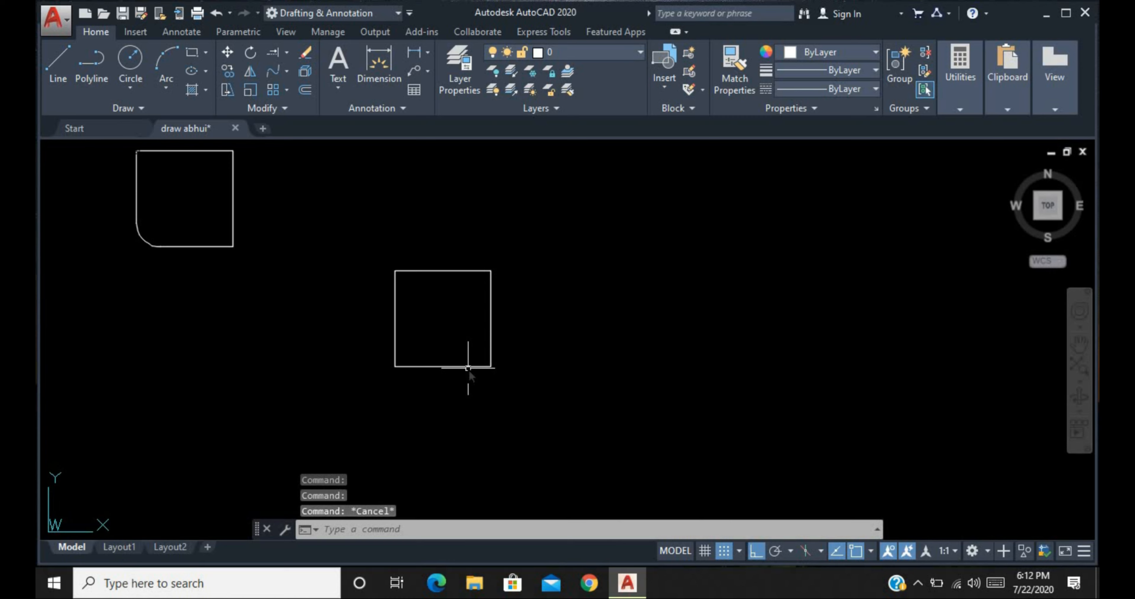
- Offset the moved square by a distance of 2, once inward and once outward
key("Return")
type("2")
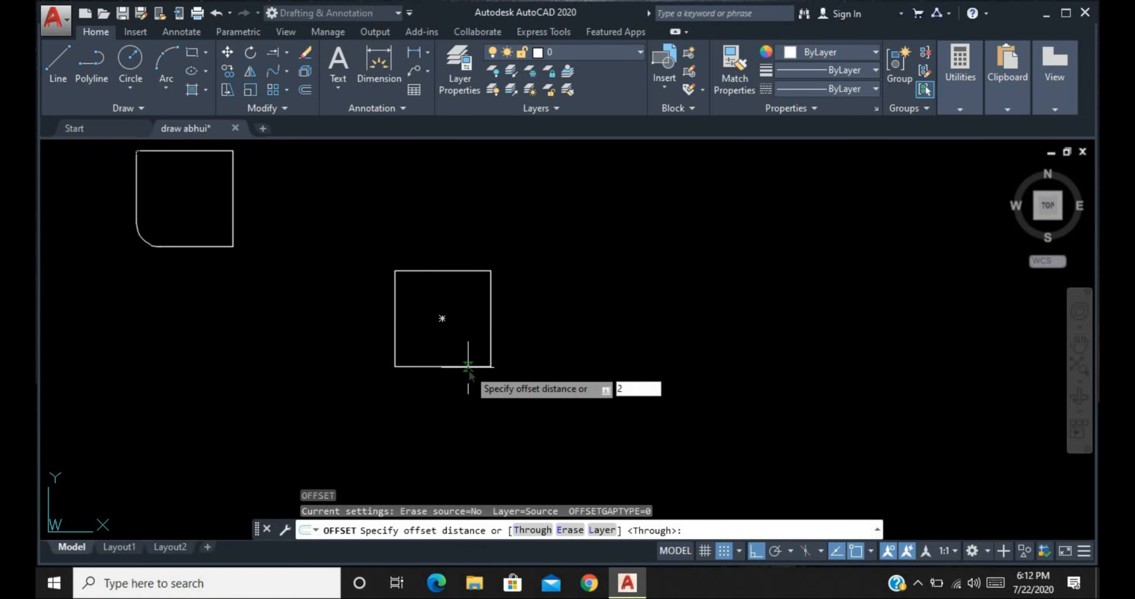
key("Return")
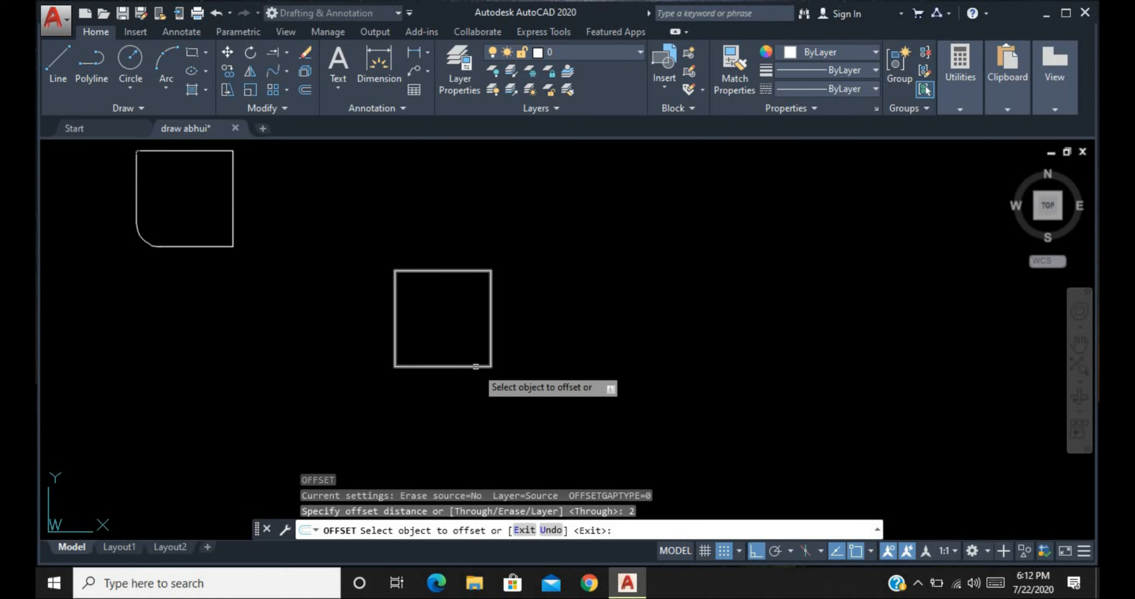
left_click(476, 365)
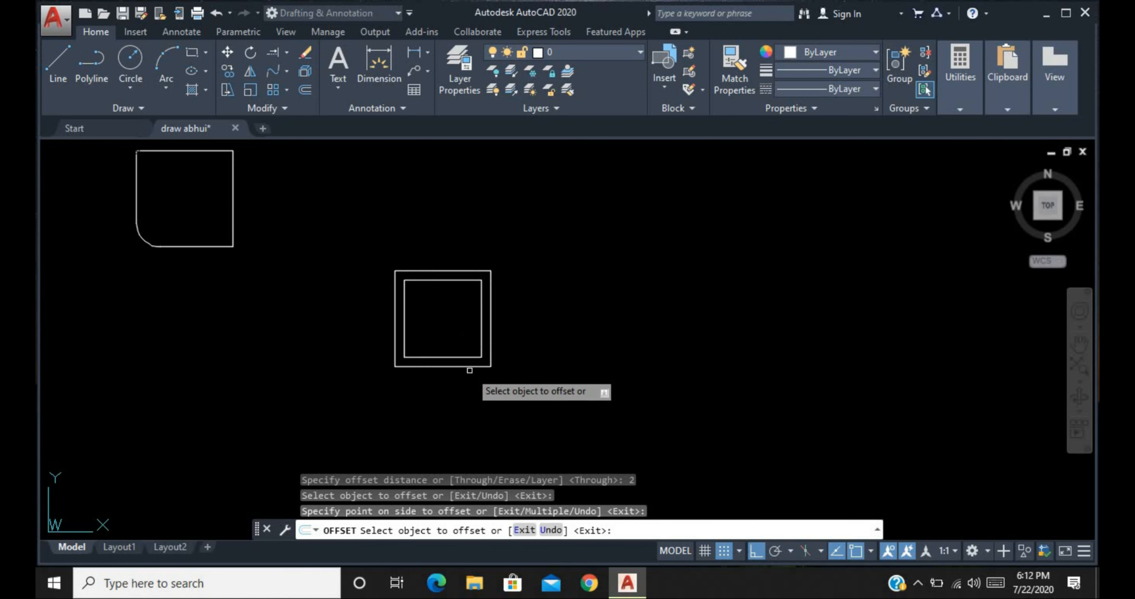
left_click(470, 368)
left_click(478, 401)
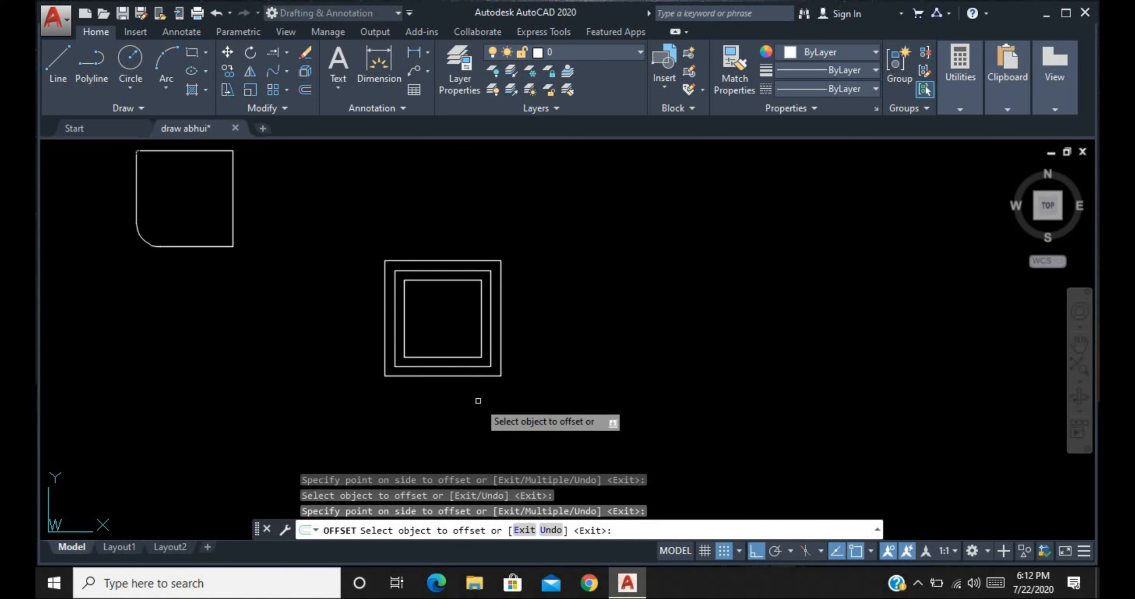
- Offset each newly created outermost square outward by 2 in turn to build up more concentric squares
left_click(481, 376)
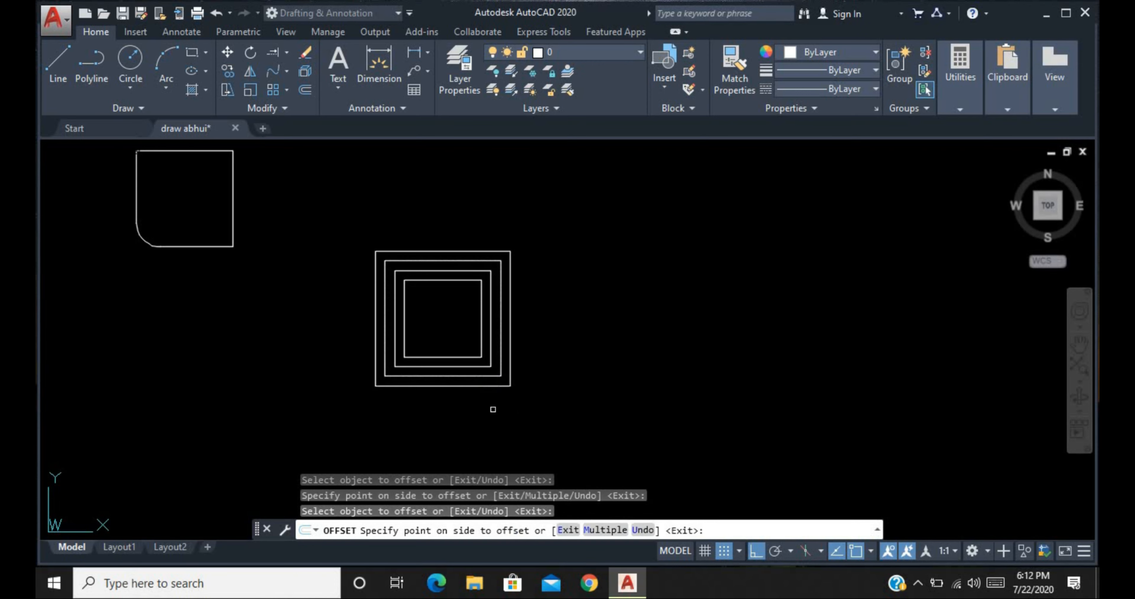
left_click(493, 409)
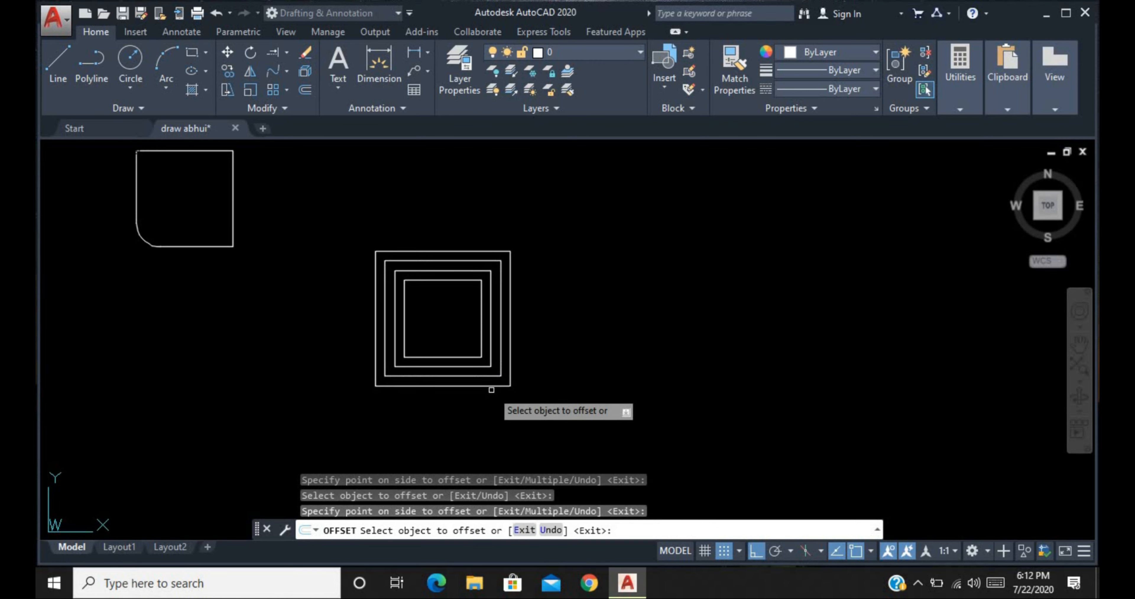
left_click(492, 387)
left_click(494, 397)
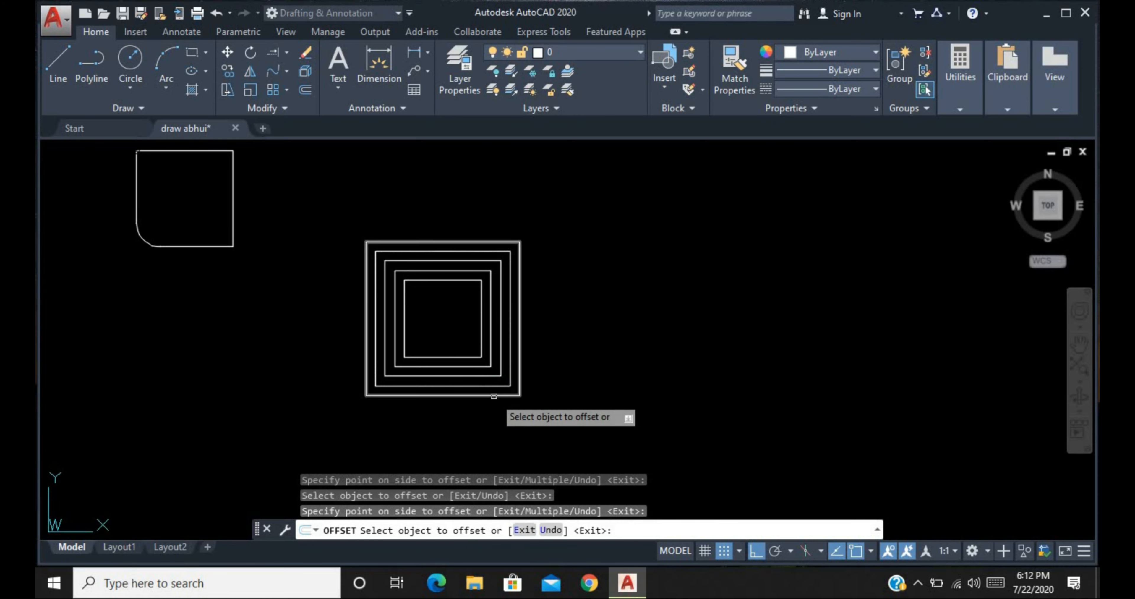
left_click(494, 396)
left_click(505, 404)
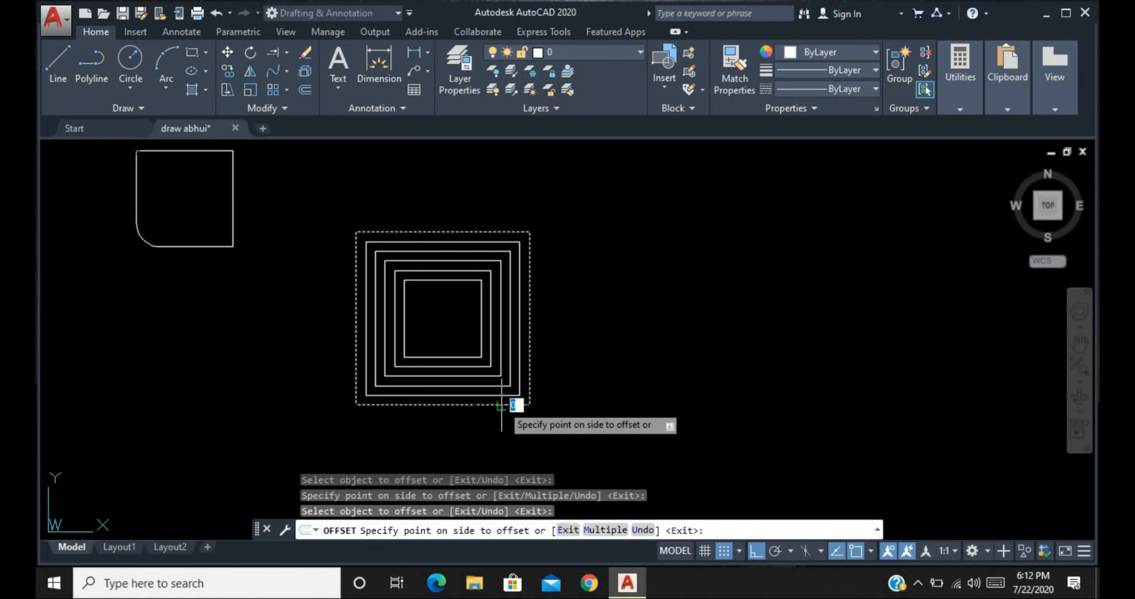
left_click(508, 436)
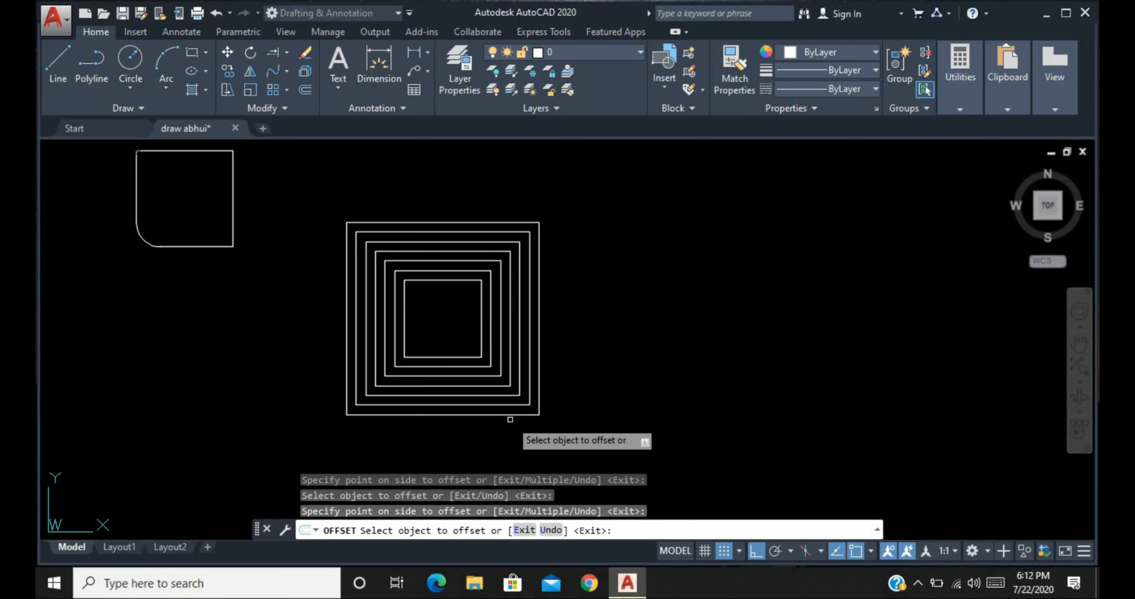
left_click(512, 415)
left_click(512, 434)
left_click(513, 425)
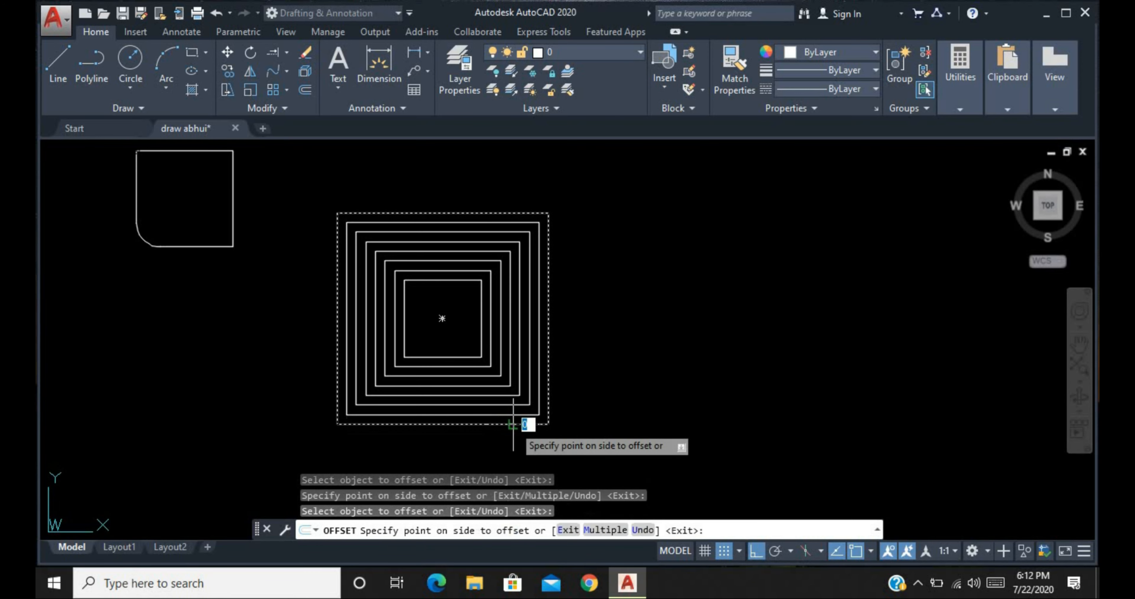
left_click(513, 432)
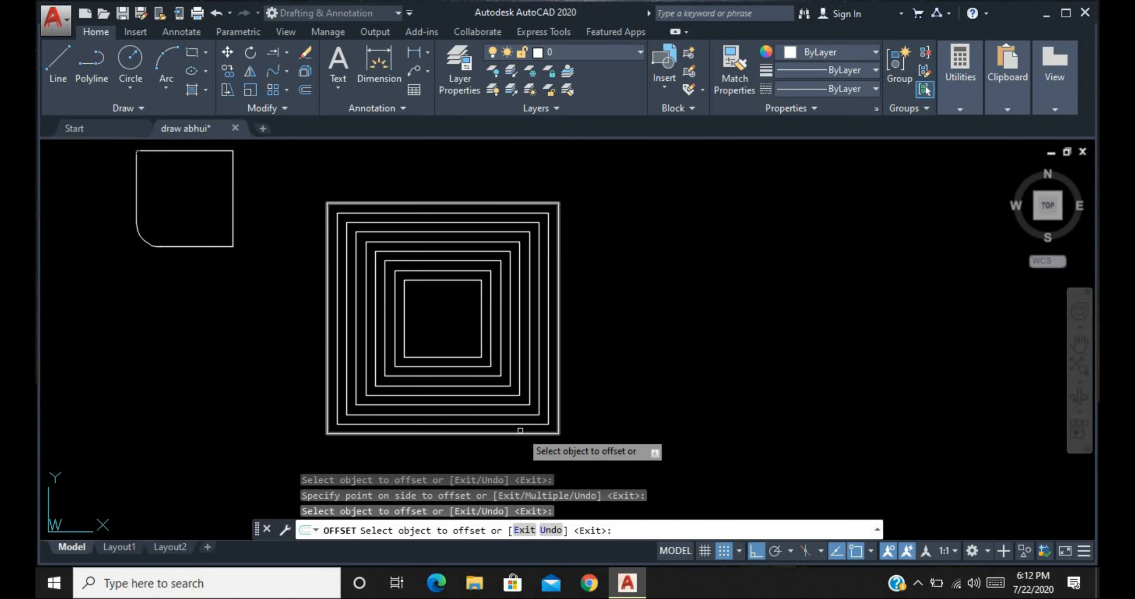
- Offset the outermost square outward many times in a row at a spacing of 2 with the Multiple option
left_click(520, 430)
left_click(471, 364)
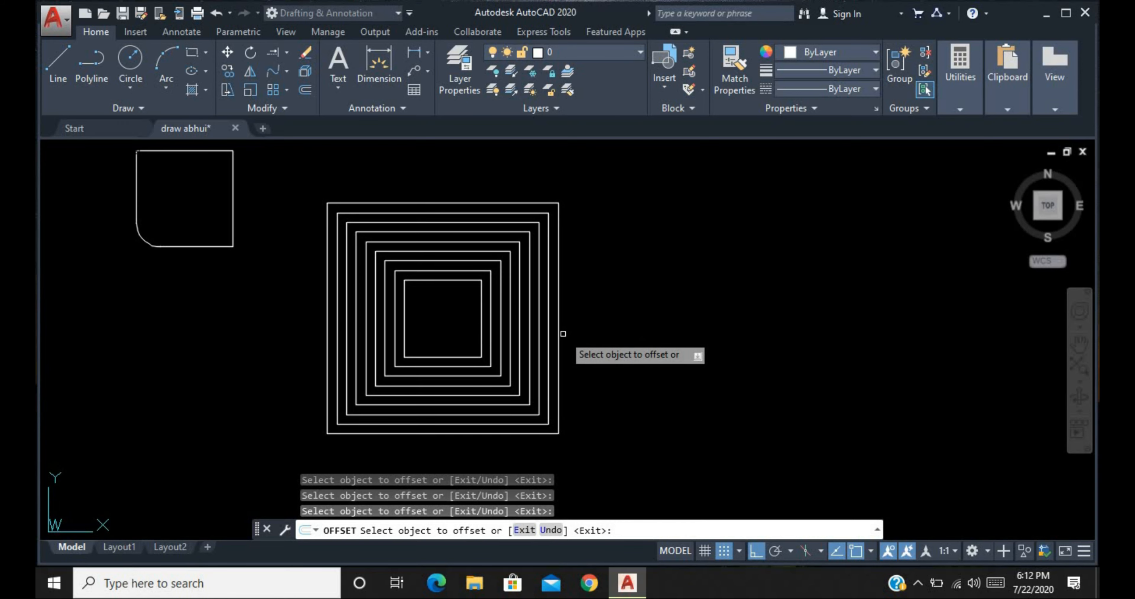
left_click(558, 337)
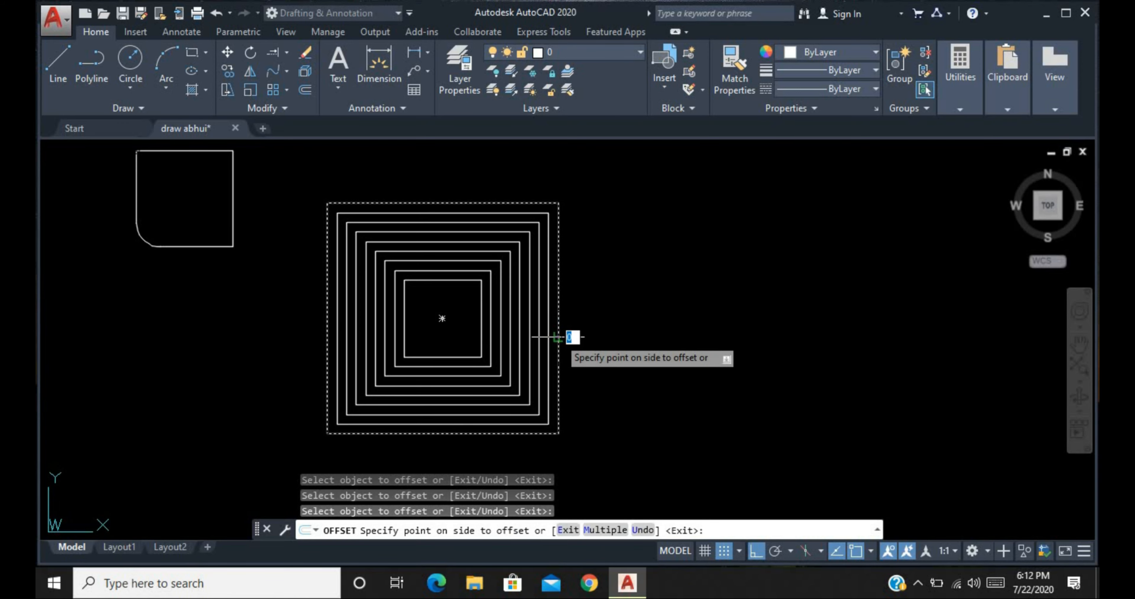
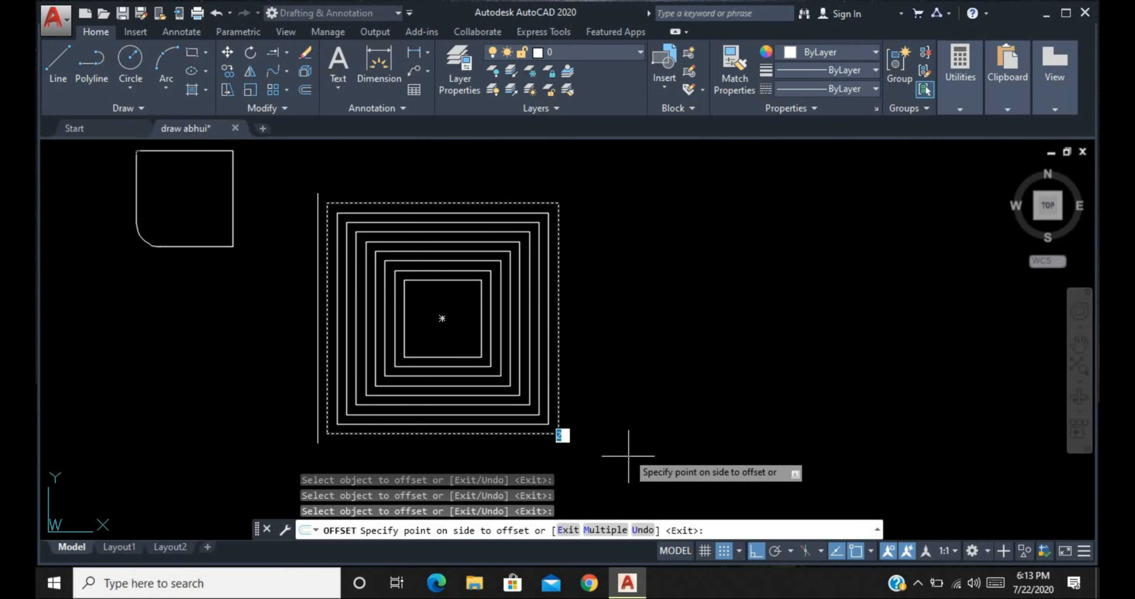
left_click(606, 530)
left_click(623, 370)
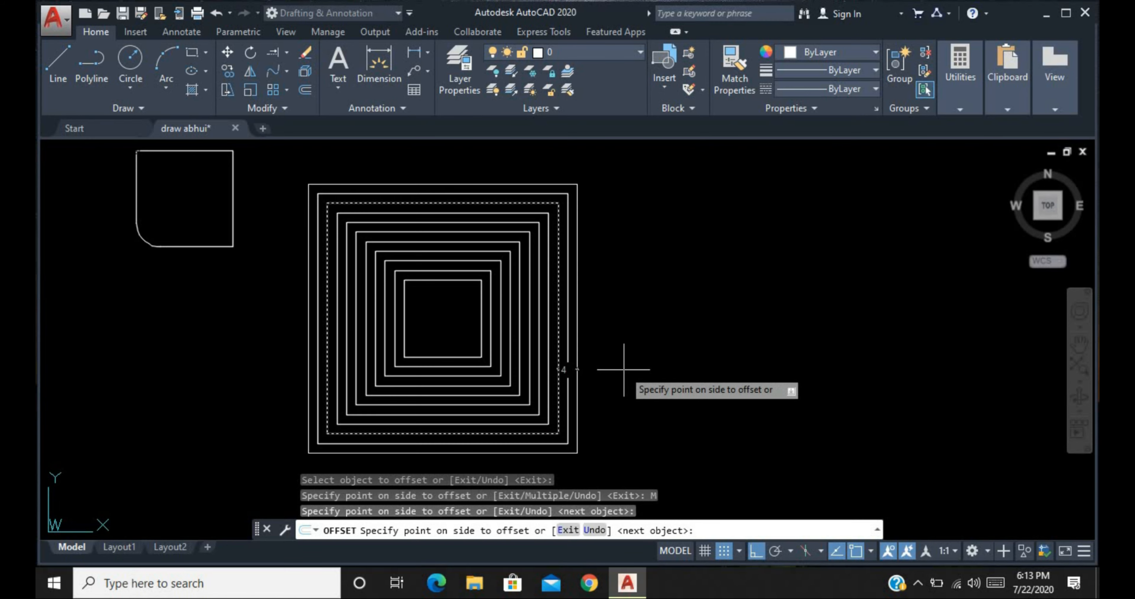
left_click(661, 366)
left_click(679, 364)
left_click(700, 366)
left_click(702, 366)
left_click(703, 365)
left_click(703, 364)
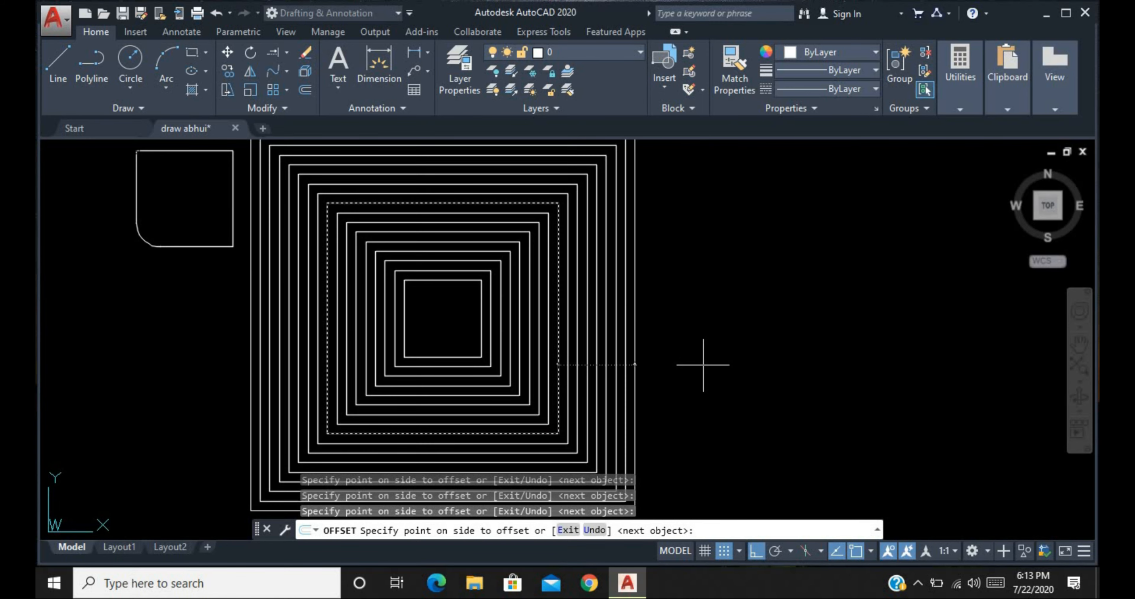
left_click(704, 364)
left_click(704, 365)
left_click(705, 365)
left_click(705, 365)
left_click(705, 364)
left_click(706, 364)
left_click(706, 364)
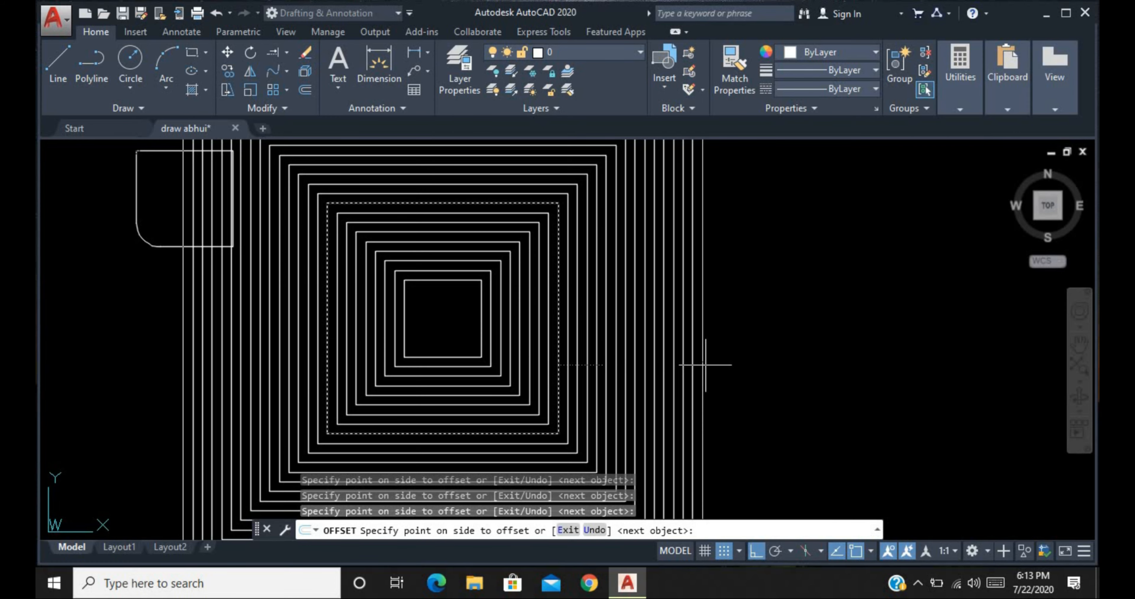
left_click(706, 365)
left_click(710, 363)
left_click(725, 358)
left_click(750, 349)
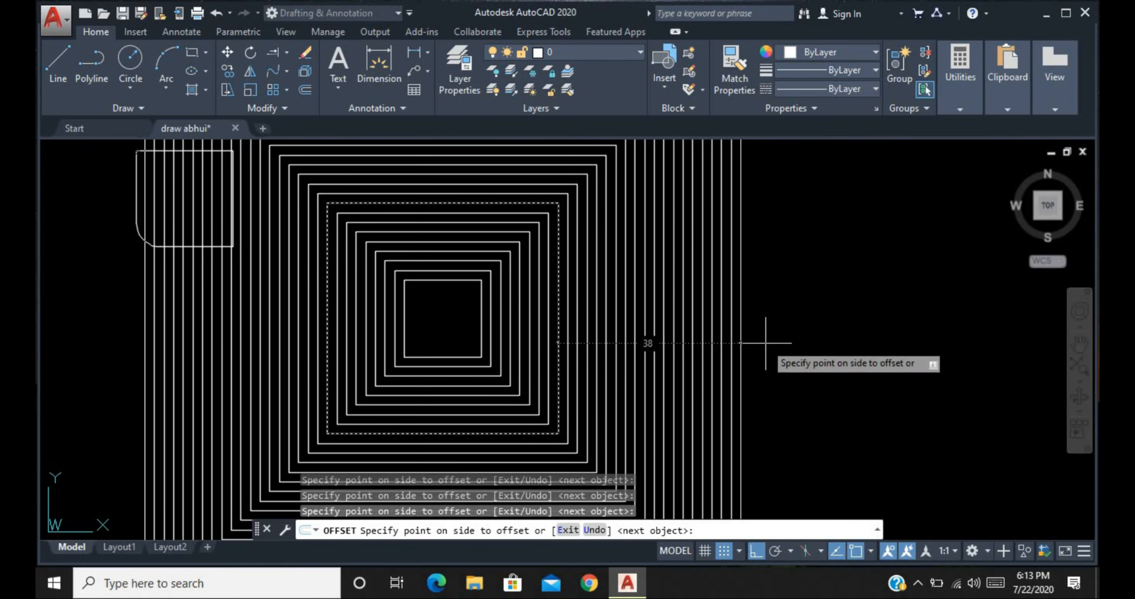
left_click(765, 342)
left_click(765, 343)
left_click(766, 342)
left_click(766, 343)
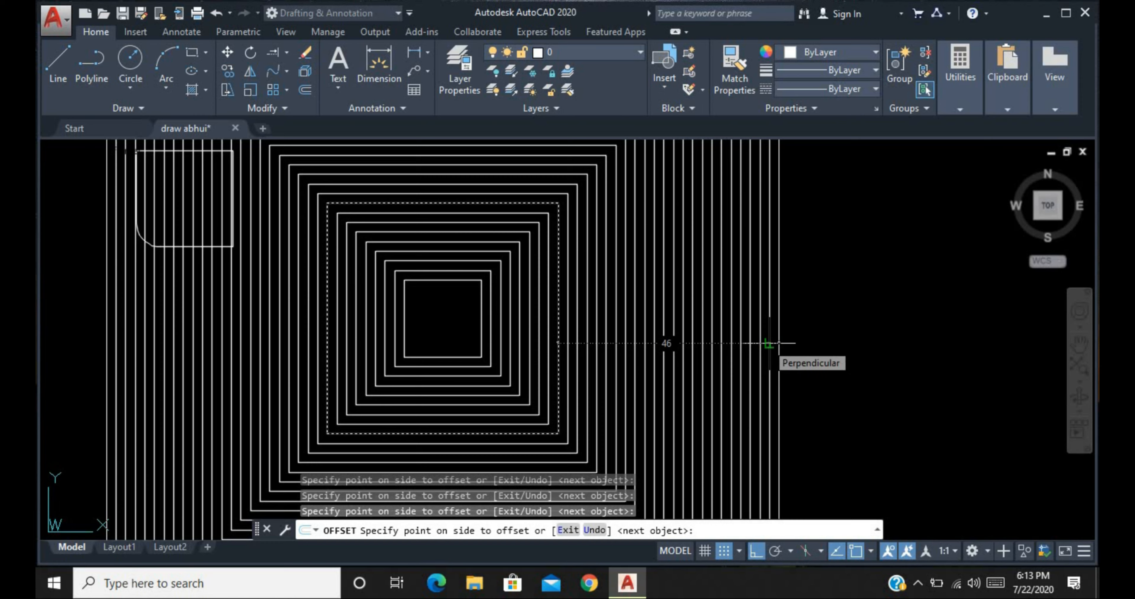
key("Return")
- Undo all the concentric offsets within the Offset command until only the original square remains beside the filleted one
key("ctrl+z")
key("ctrl+z")
key("ctrl+z")
key("ctrl+z")
key("ctrl+z")
key("ctrl+z")
key("ctrl+z")
key("ctrl+z")
key("ctrl+z")
key("ctrl+z")
key("ctrl+z")
key("ctrl+z")
key("ctrl+z")
key("ctrl+z")
key("ctrl+z")
key("ctrl+z")
key("ctrl+z")
key("ctrl+z")
key("ctrl+z")
key("ctrl+z")
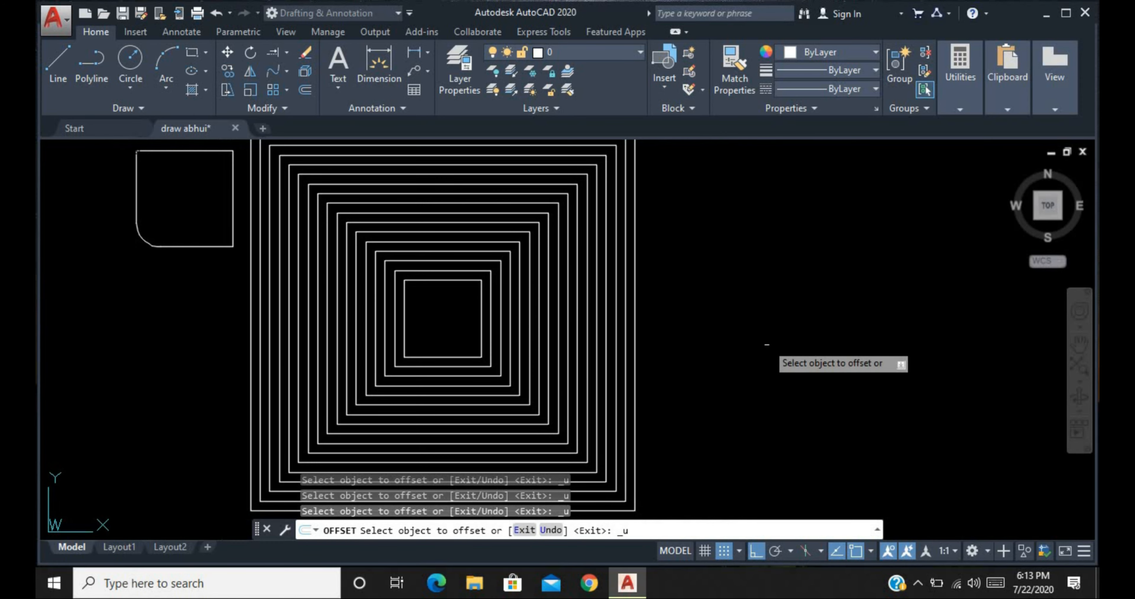
key("ctrl+z")
key("ctrl+z")
key("ctrl+z")
key("ctrl+z")
key("ctrl+z")
key("ctrl+z")
key("ctrl+z")
key("ctrl+z")
key("ctrl+z")
key("ctrl+z")
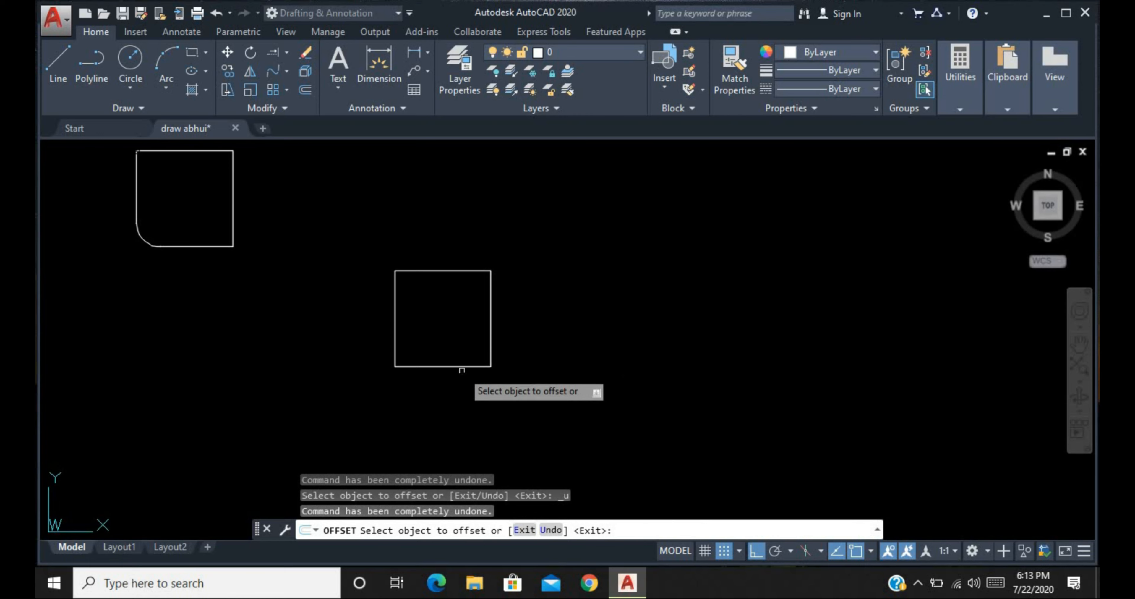
- Enter 5 at the side-to-offset prompt for the remaining square, and offset it outward many times in a row at a spacing of 2
left_click(461, 367)
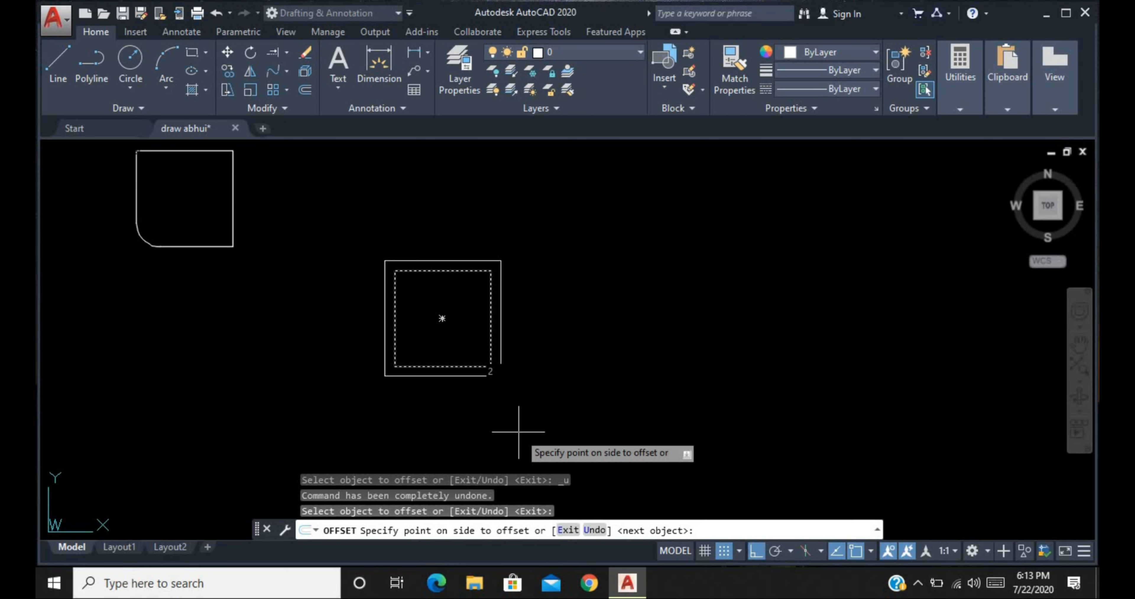
type("5")
key("Return")
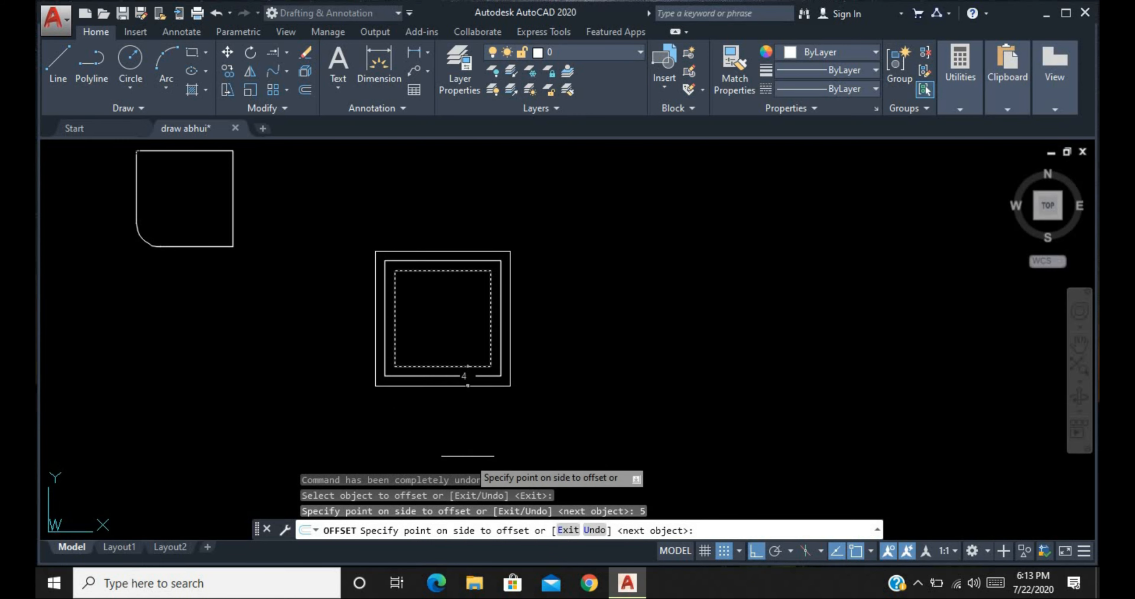
left_click(477, 429)
left_click(543, 427)
left_click(588, 413)
left_click(591, 412)
left_click(612, 410)
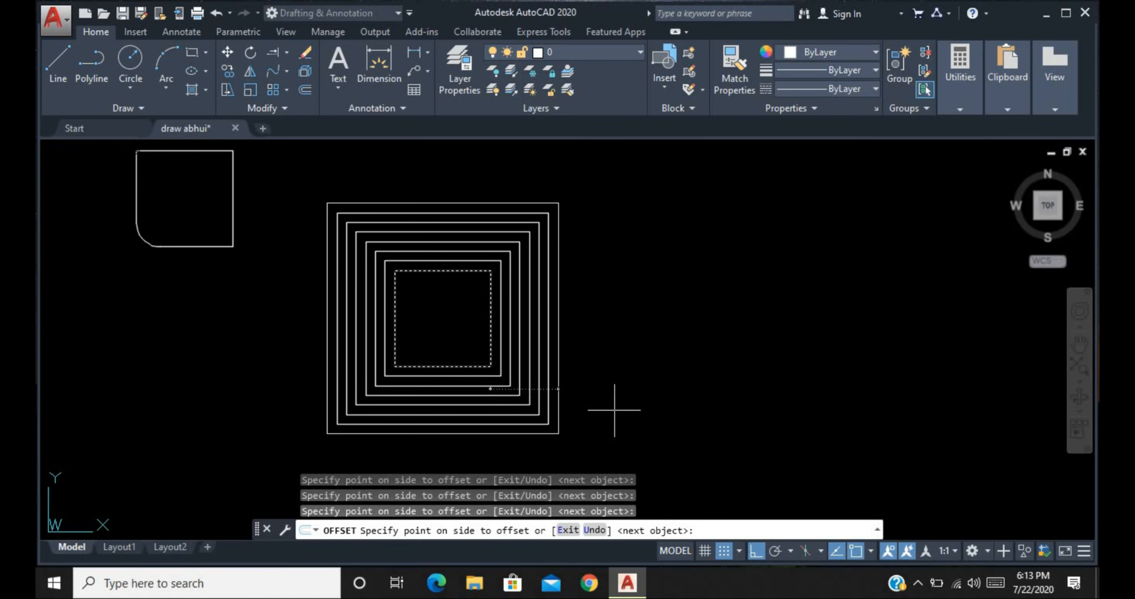
left_click(656, 408)
left_click(660, 406)
left_click(677, 401)
left_click(710, 392)
left_click(723, 387)
left_click(729, 386)
left_click(734, 385)
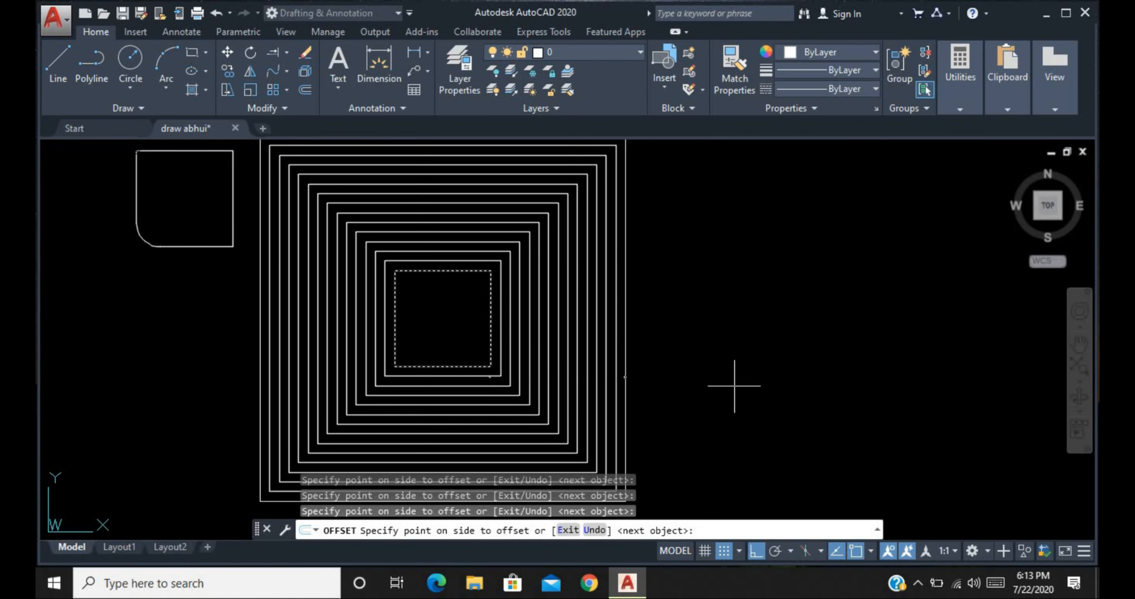
left_click(741, 384)
left_click(751, 381)
left_click(752, 381)
left_click(752, 380)
left_click(755, 380)
left_click(756, 379)
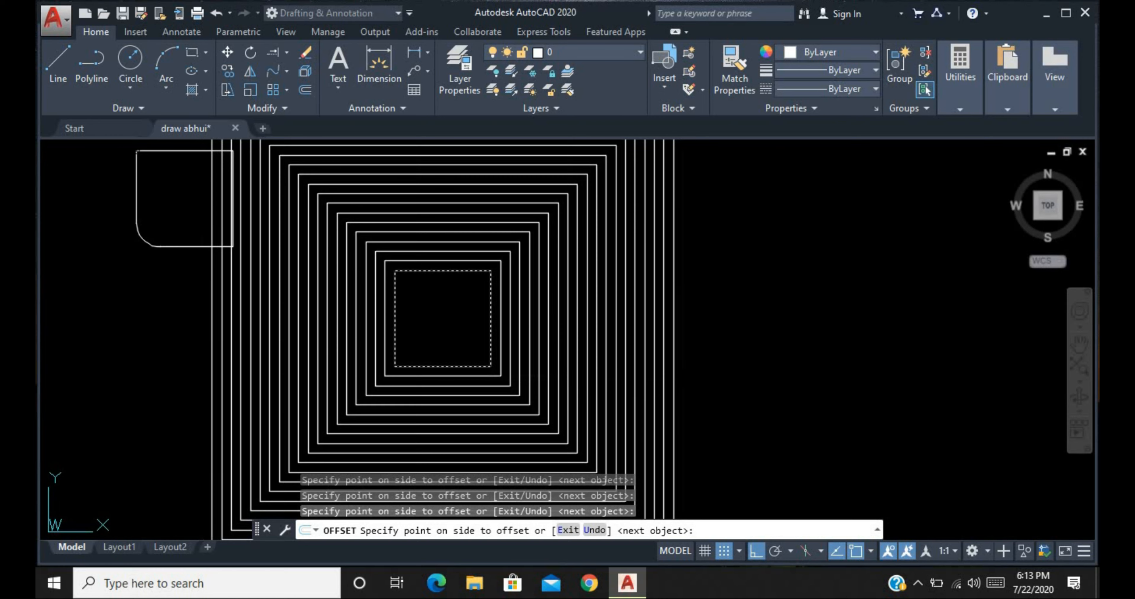
left_click(756, 379)
left_click(757, 379)
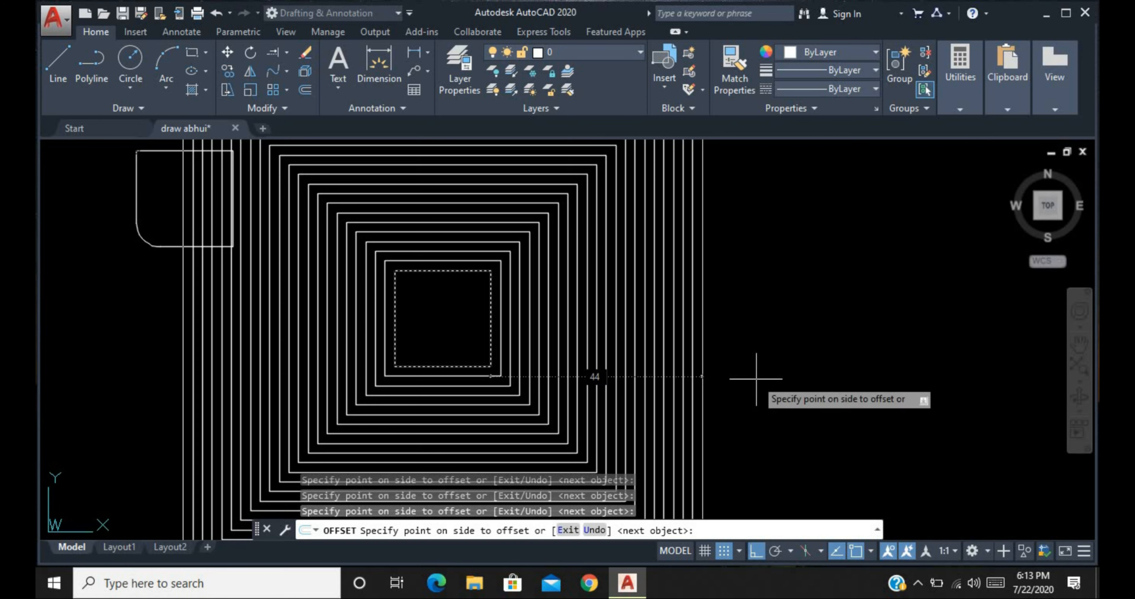
- Undo the whole series of outward offsets until only the original square remains beside the filleted one
key("ctrl+z")
key("ctrl+z")
key("ctrl+z")
key("ctrl+z")
key("ctrl+z")
key("ctrl+z")
key("ctrl+z")
key("ctrl+z")
key("ctrl+z")
key("ctrl+z")
key("ctrl+z")
key("ctrl+z")
key("ctrl+z")
key("ctrl+z")
key("ctrl+z")
key("ctrl+z")
key("ctrl+z")
key("ctrl+z")
key("ctrl+z")
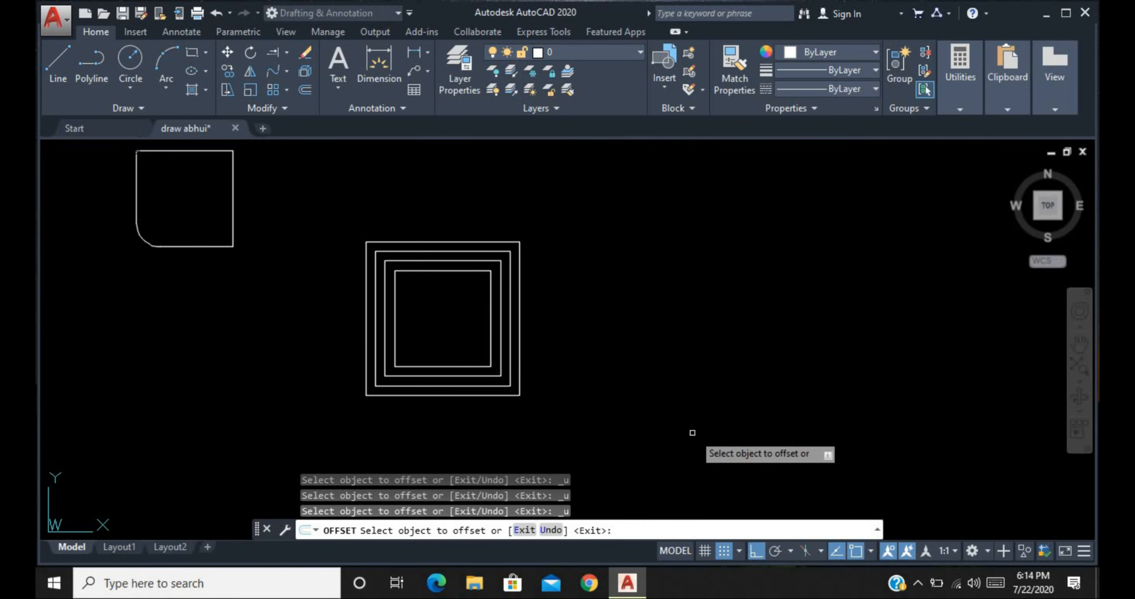
key("ctrl+z")
key("ctrl+z")
key("ctrl+z")
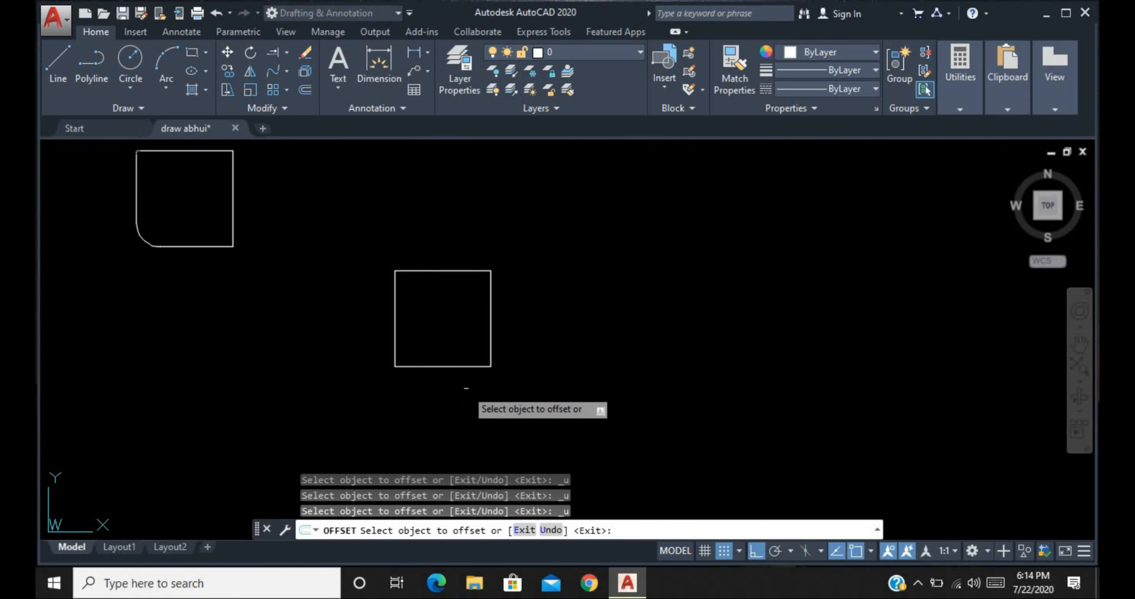
- Offset the original square outward once by 2, and offset the resulting outer square outward by a distance of 5
left_click(472, 368)
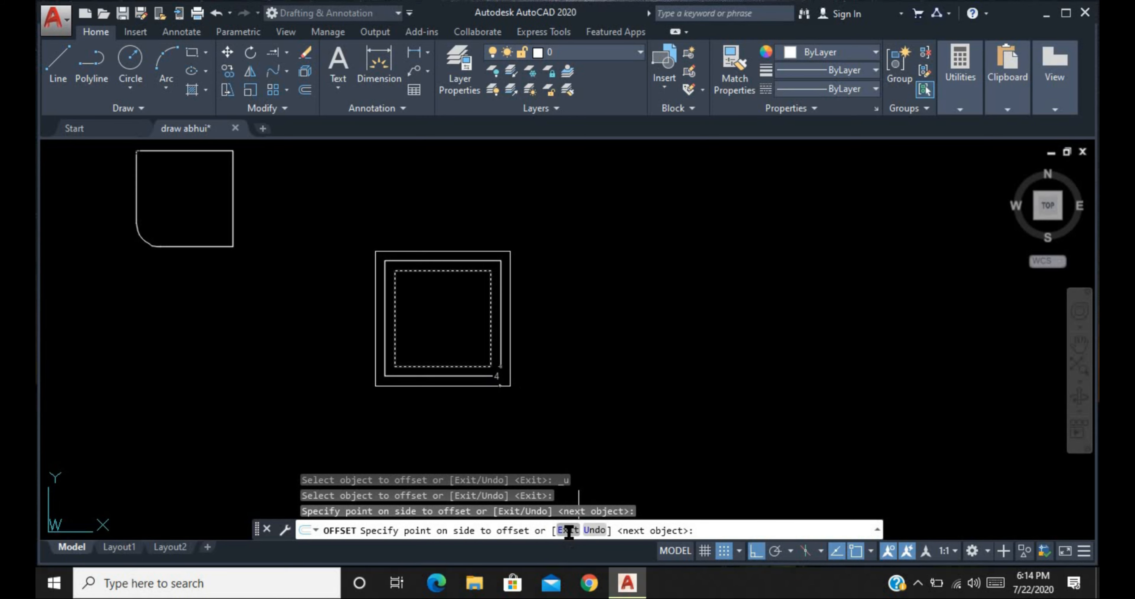
left_click(568, 531)
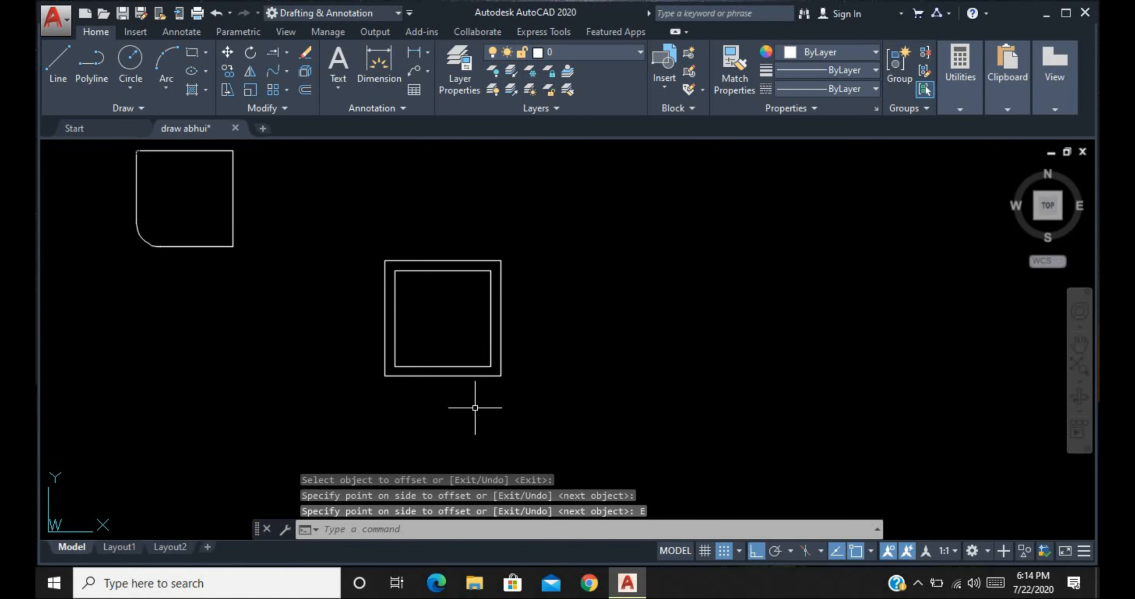
type("o")
key("Return")
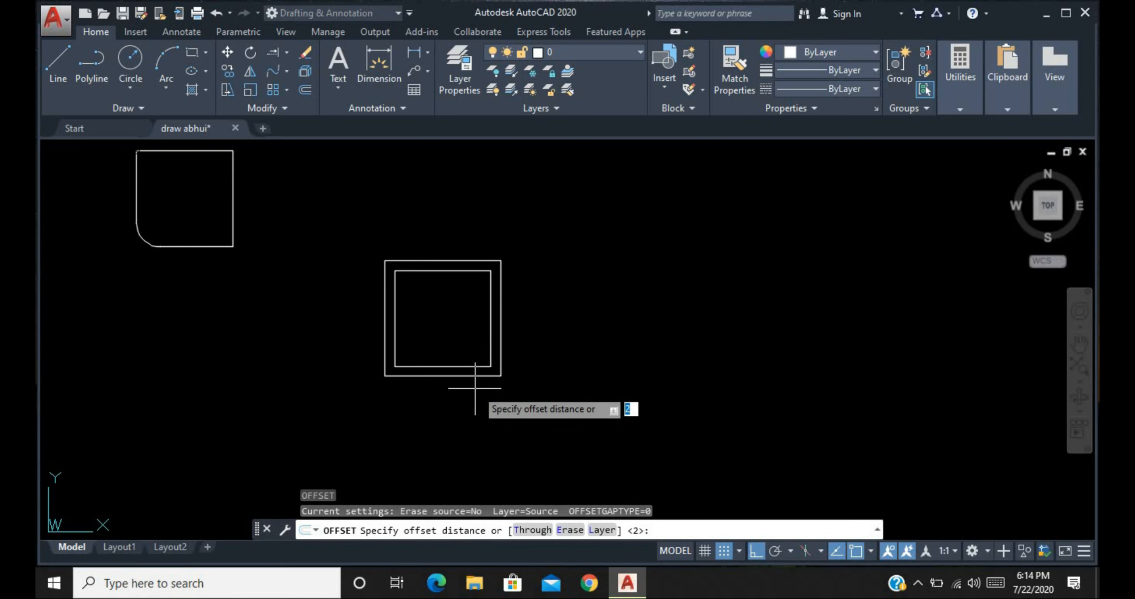
type("5")
key("Return")
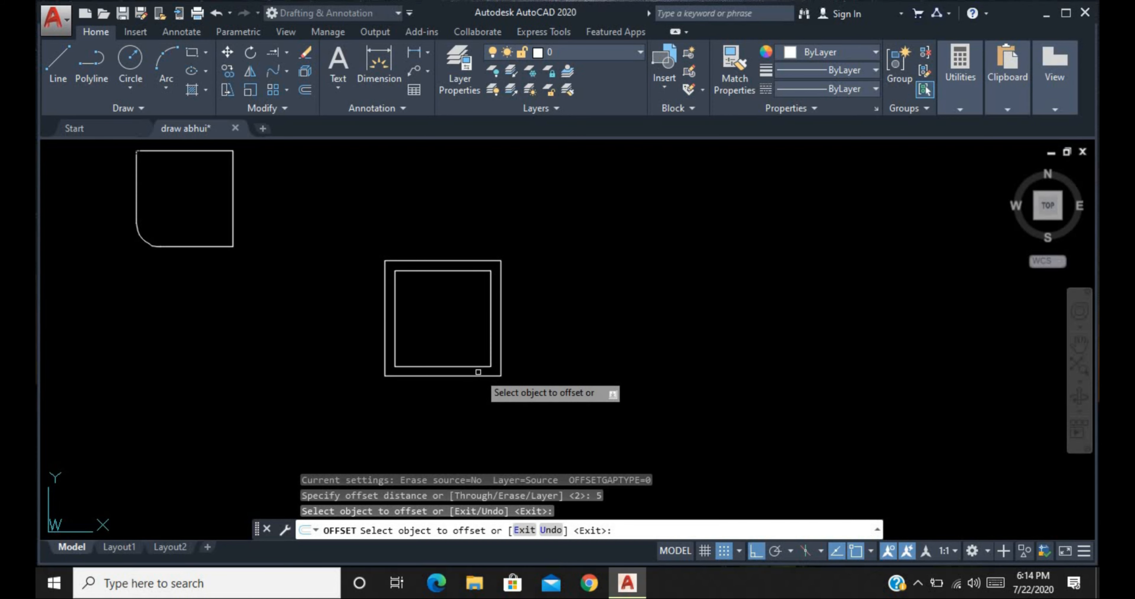
left_click(481, 375)
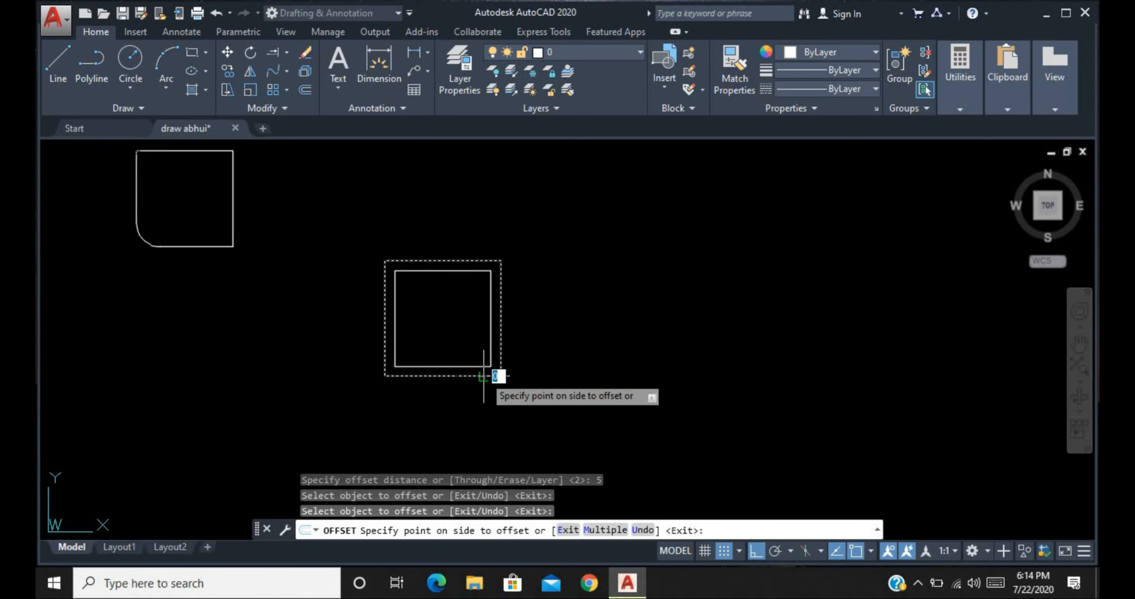
left_click(490, 378)
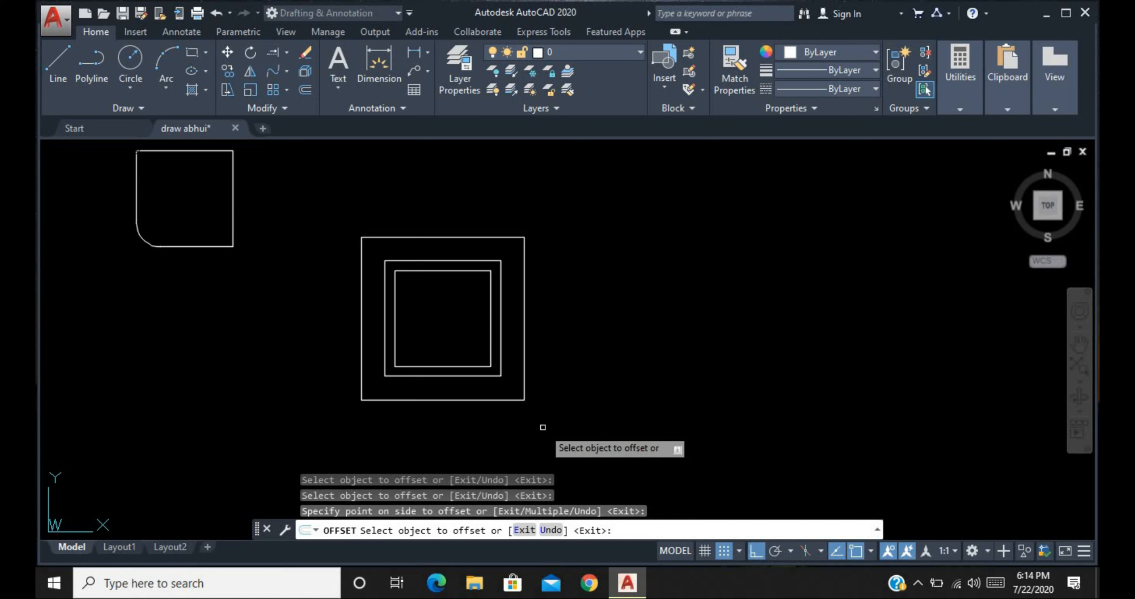
- Undo the offset of 5, leave the Offset command and undo the operations before it
key("ctrl+z")
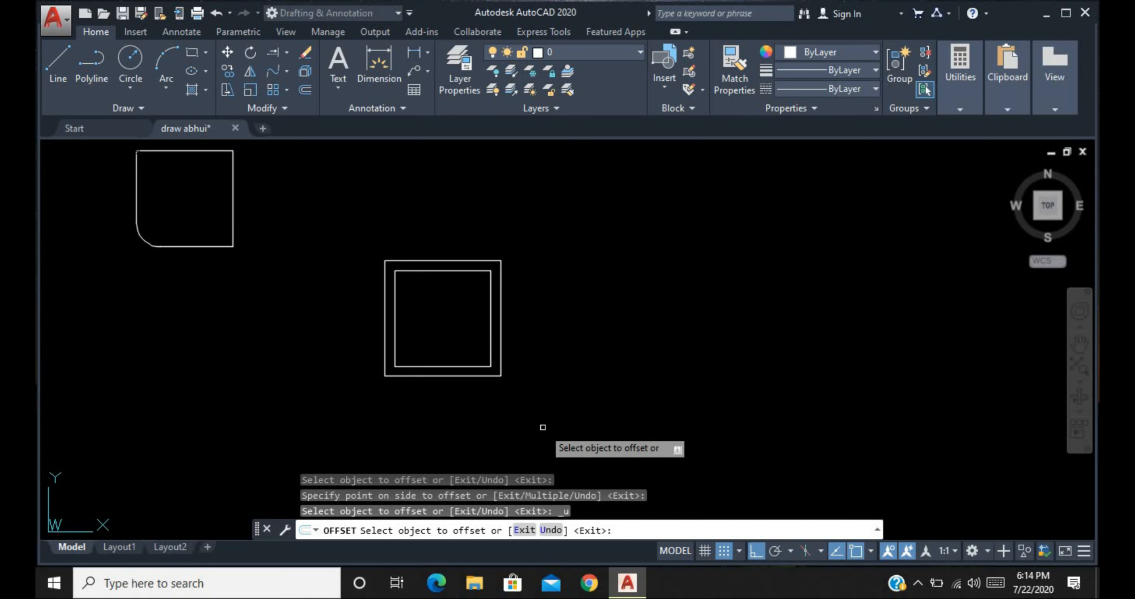
key("ctrl+z")
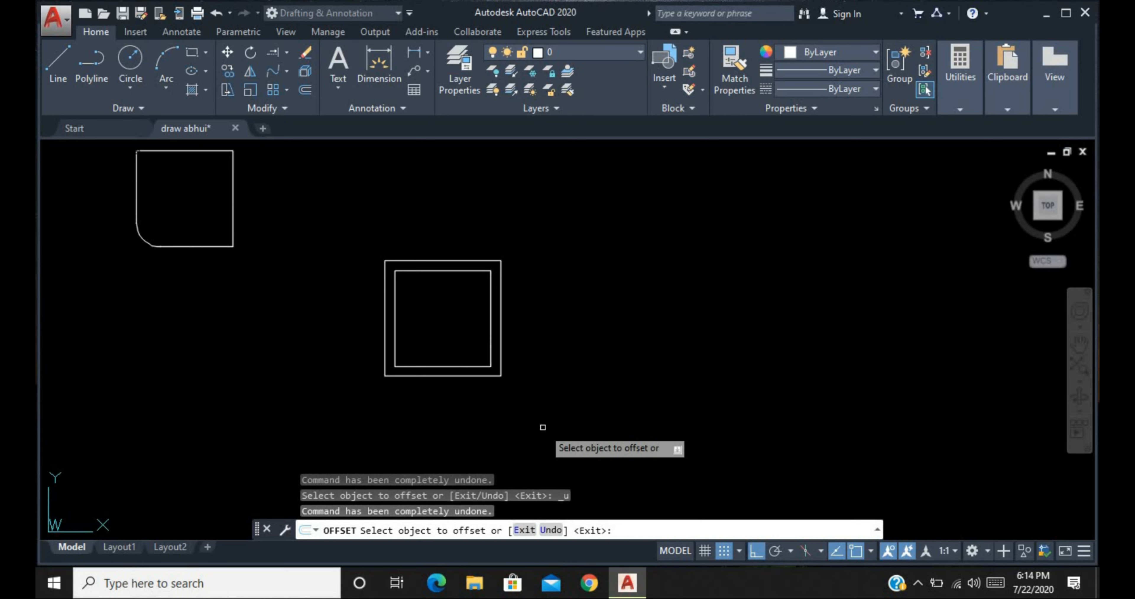
key("Escape")
key("ctrl+z")
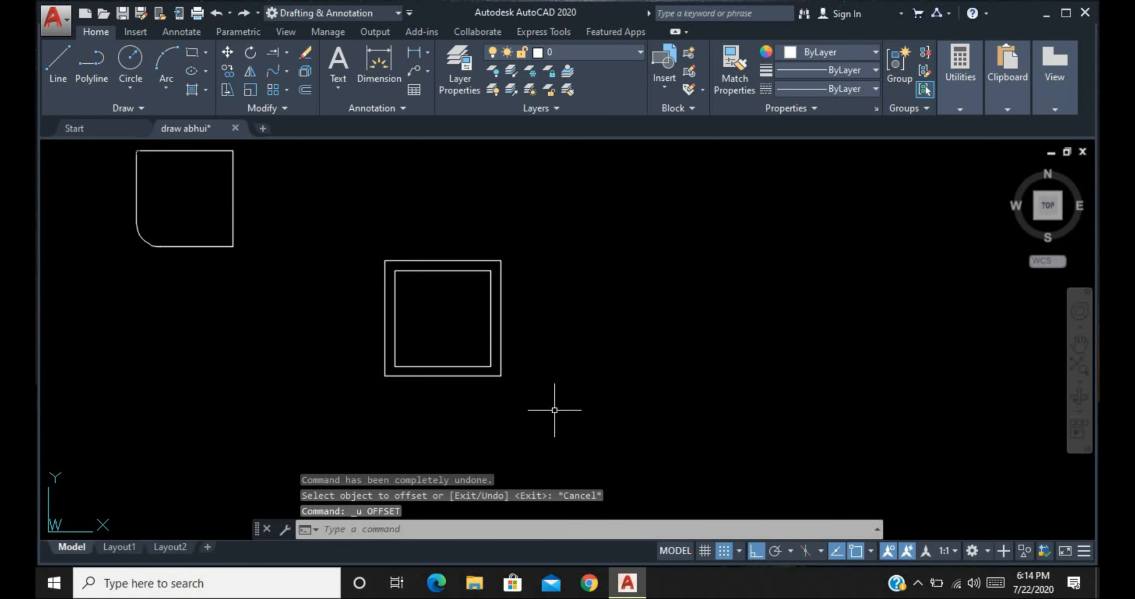
key("ctrl+z")
key("ctrl+z")
scroll(611, 295, "down", 2)
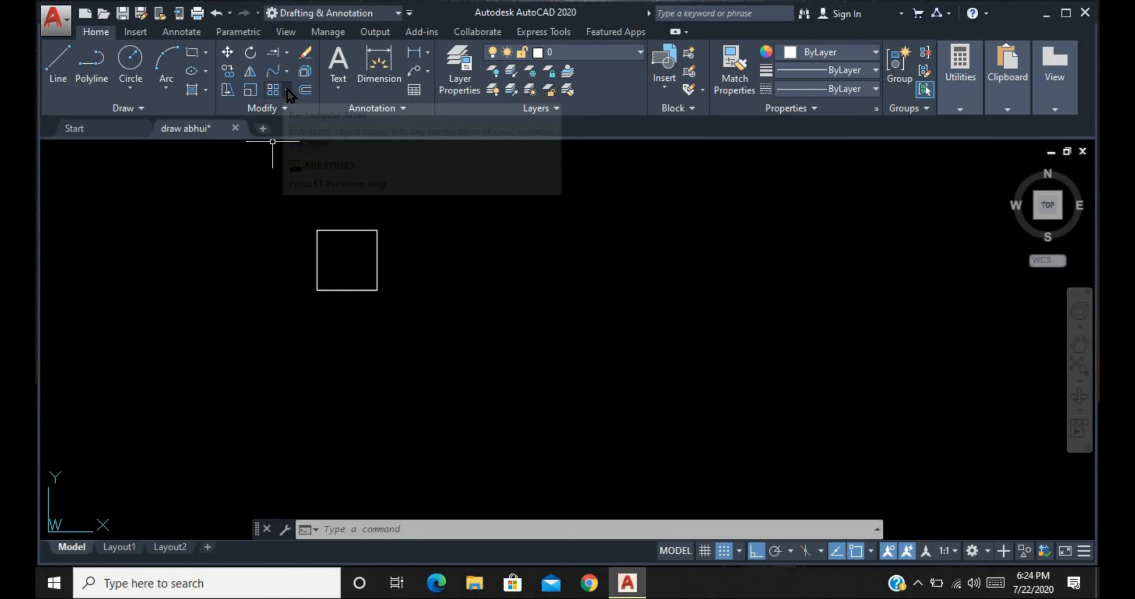
- Create a rectangular array of the single square with 4 columns and 3 rows at a spacing of 30
left_click(288, 89)
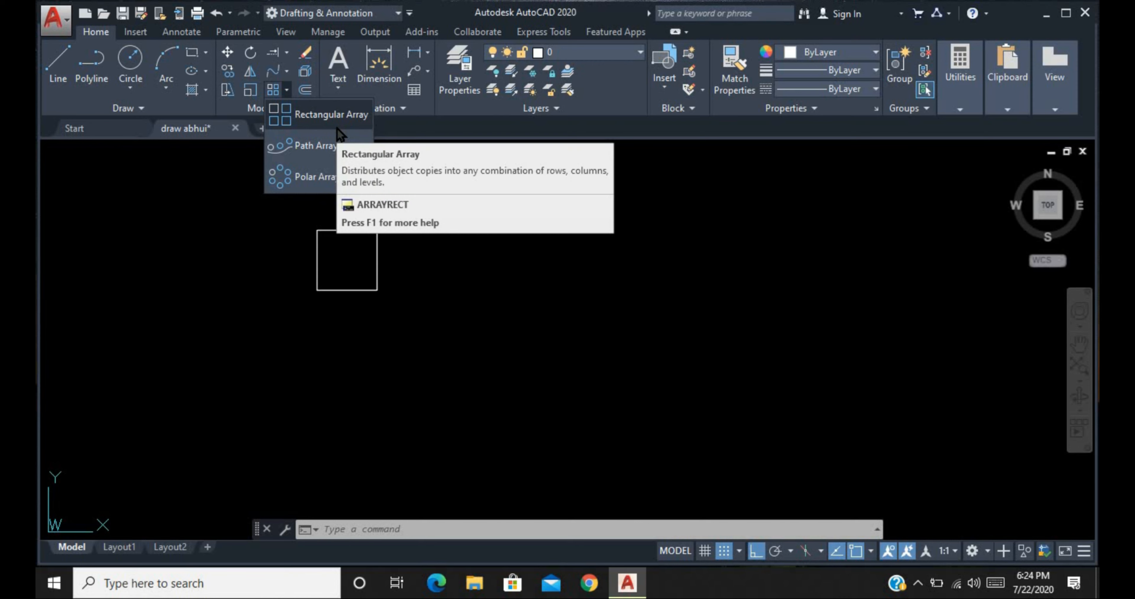
left_click(337, 126)
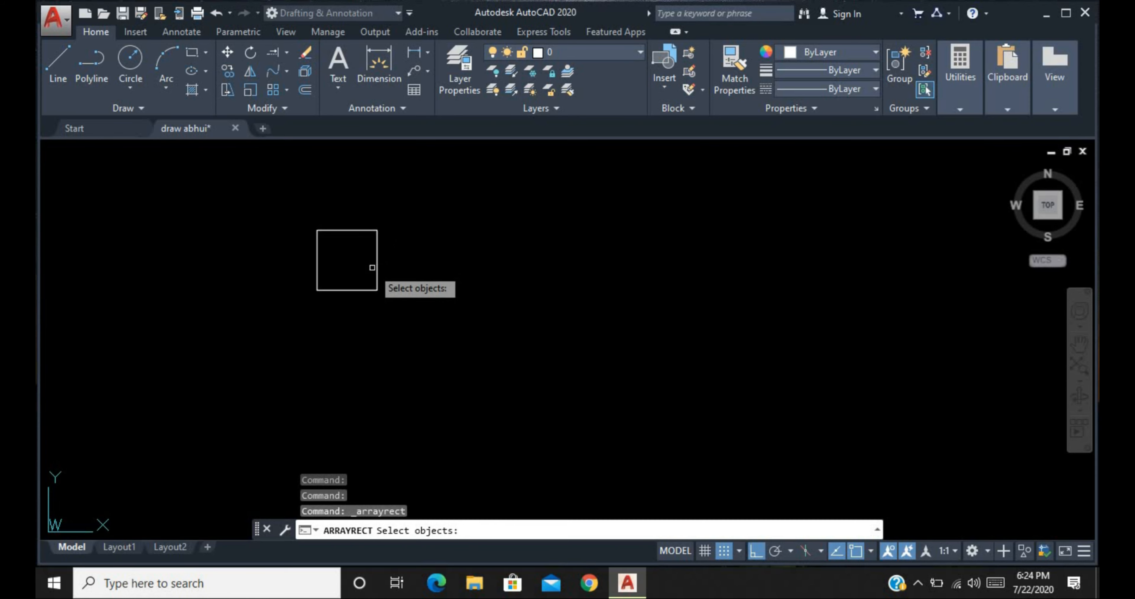
left_click(378, 260)
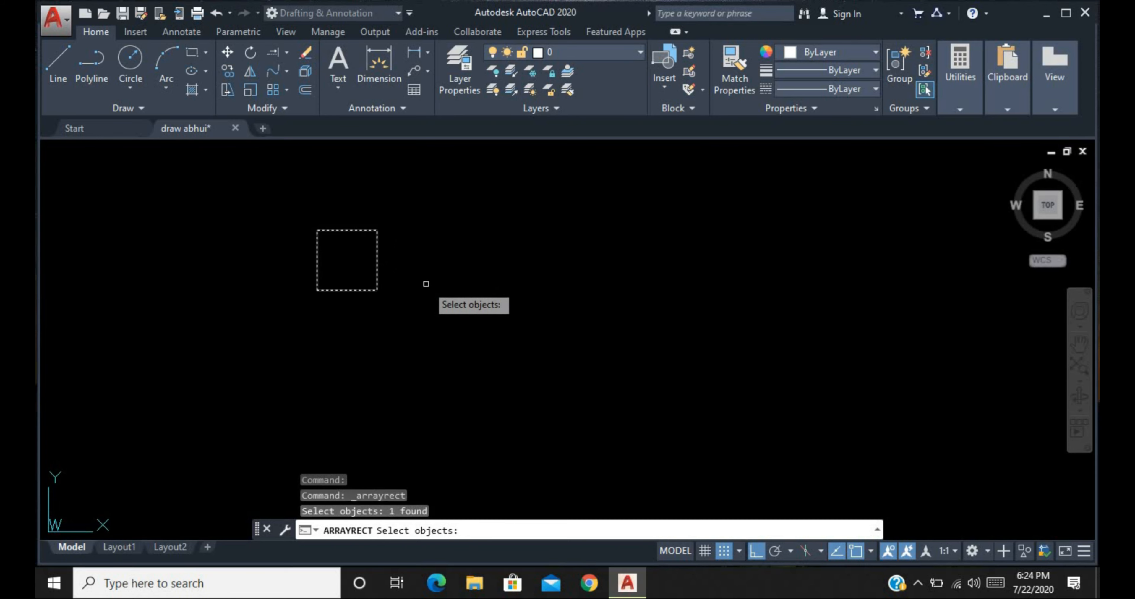
key("Return")
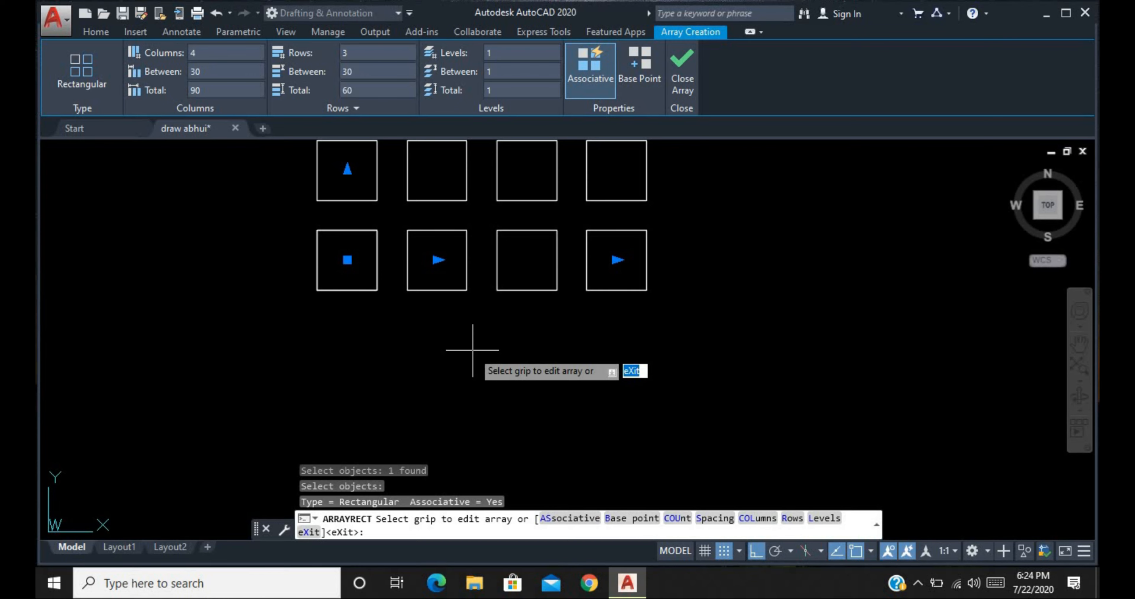
key("Escape")
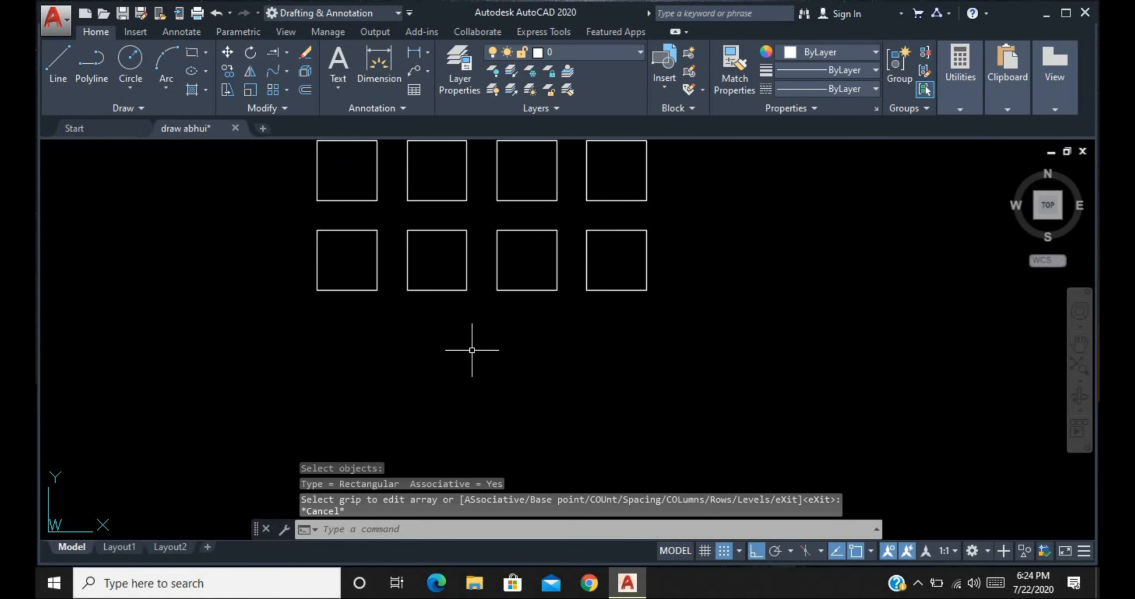
- Undo the rectangular array so only the single square is left, with no command active
key("ctrl+z")
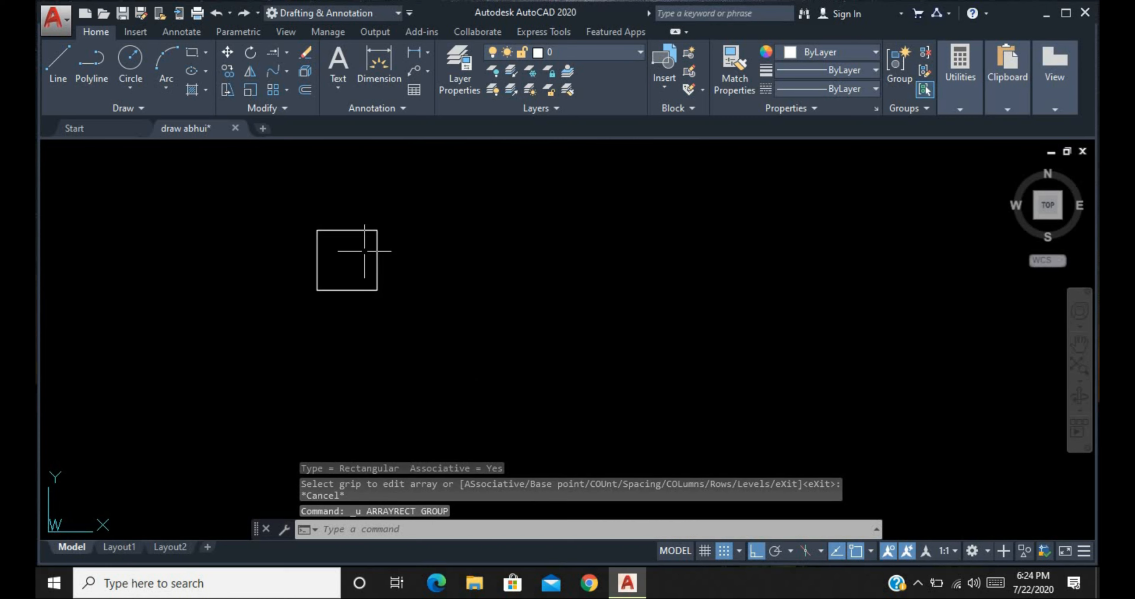
left_click(281, 91)
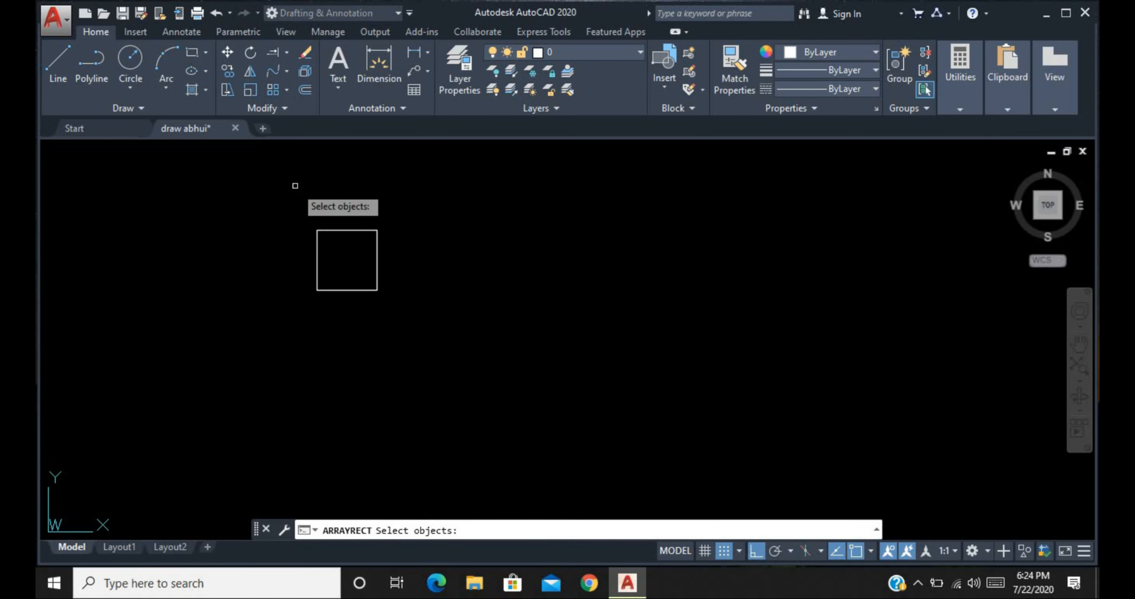
key("Escape")
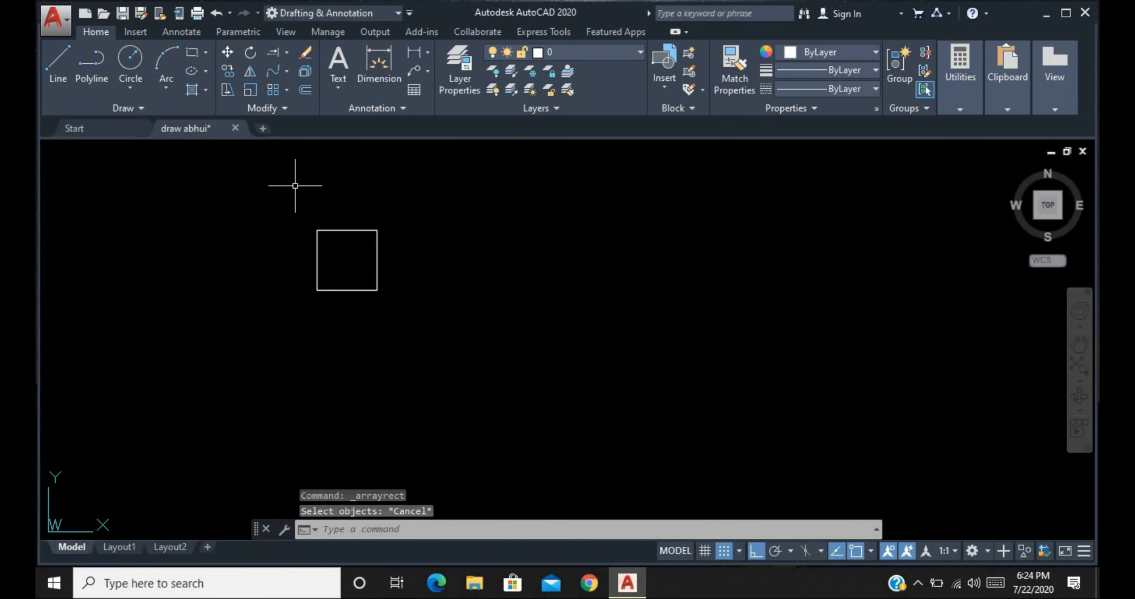
- Array the square with the Array command's Rectangular type, keeping 4 columns and 3 rows at a spacing of 30, and finish the array
type("r")
key("Return")
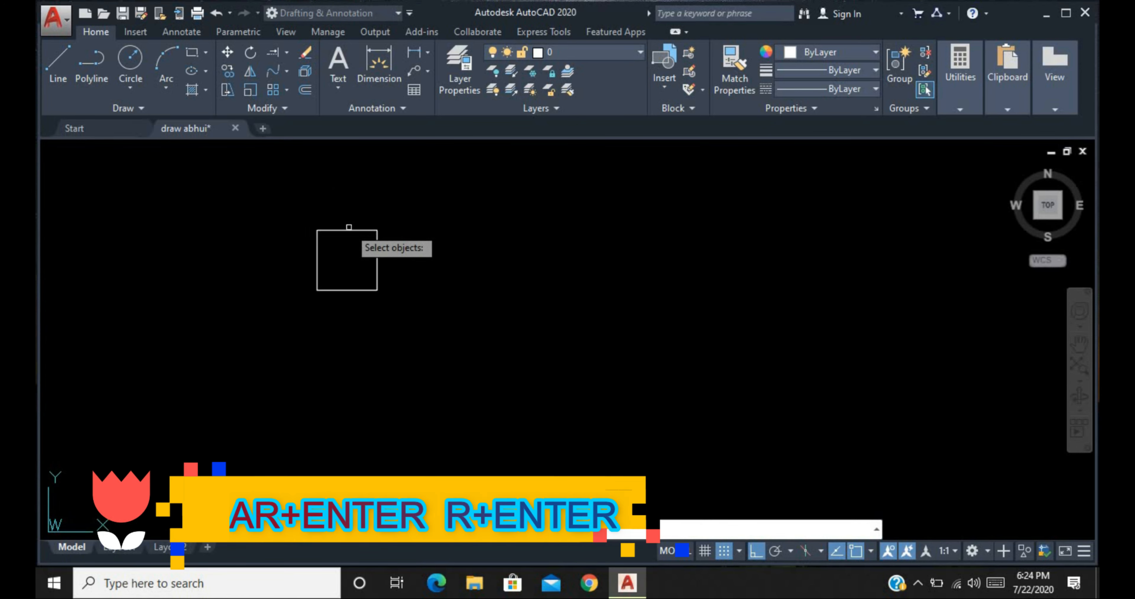
left_click(348, 230)
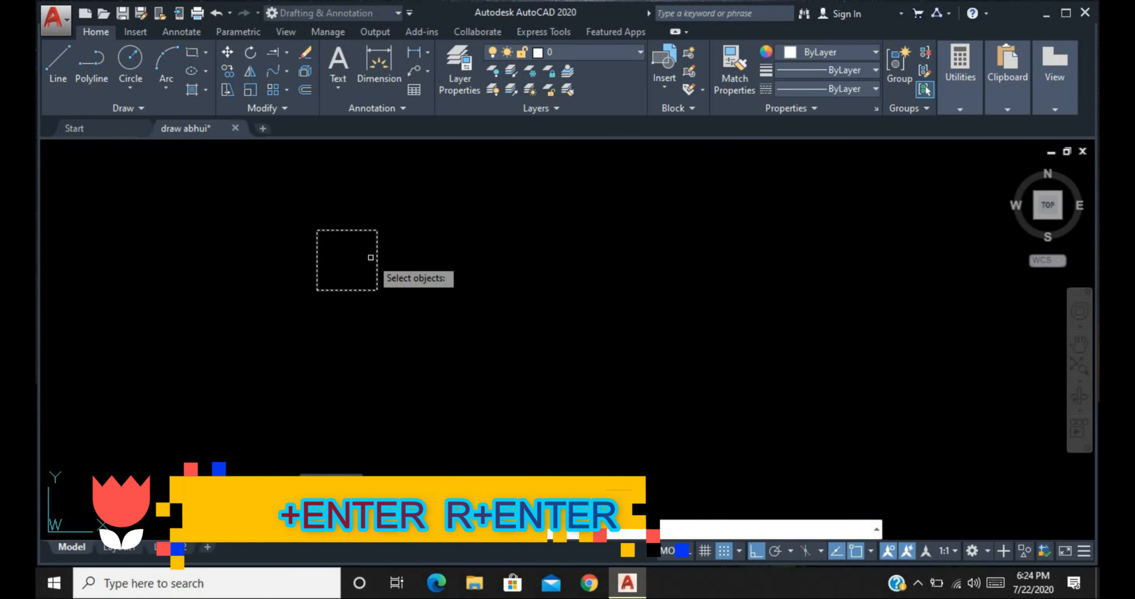
key("Return")
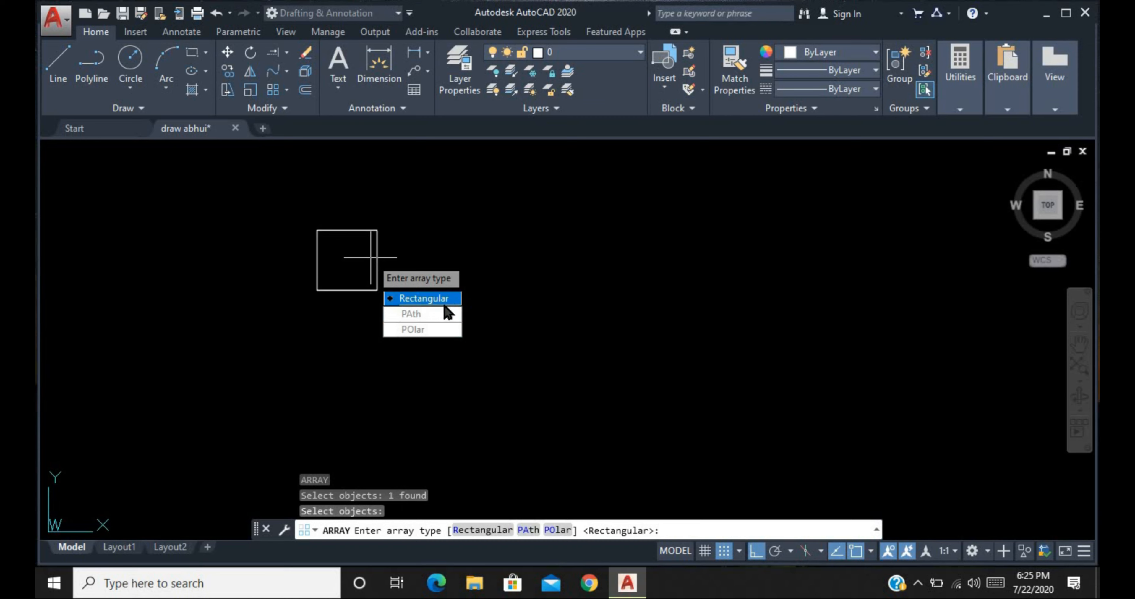
left_click(409, 299)
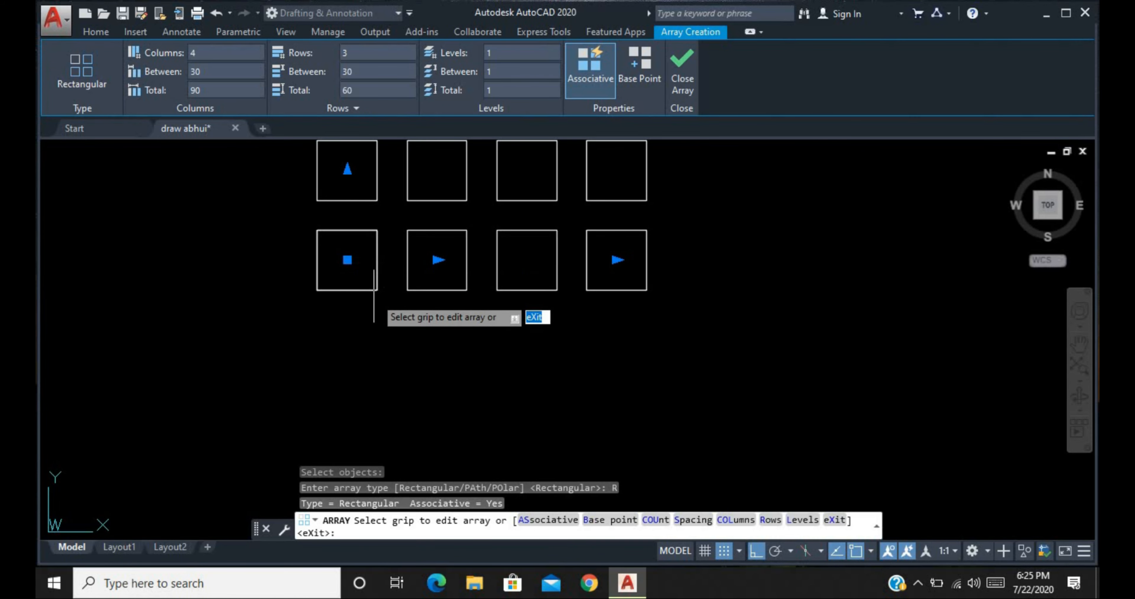
scroll(370, 335, "down", 4)
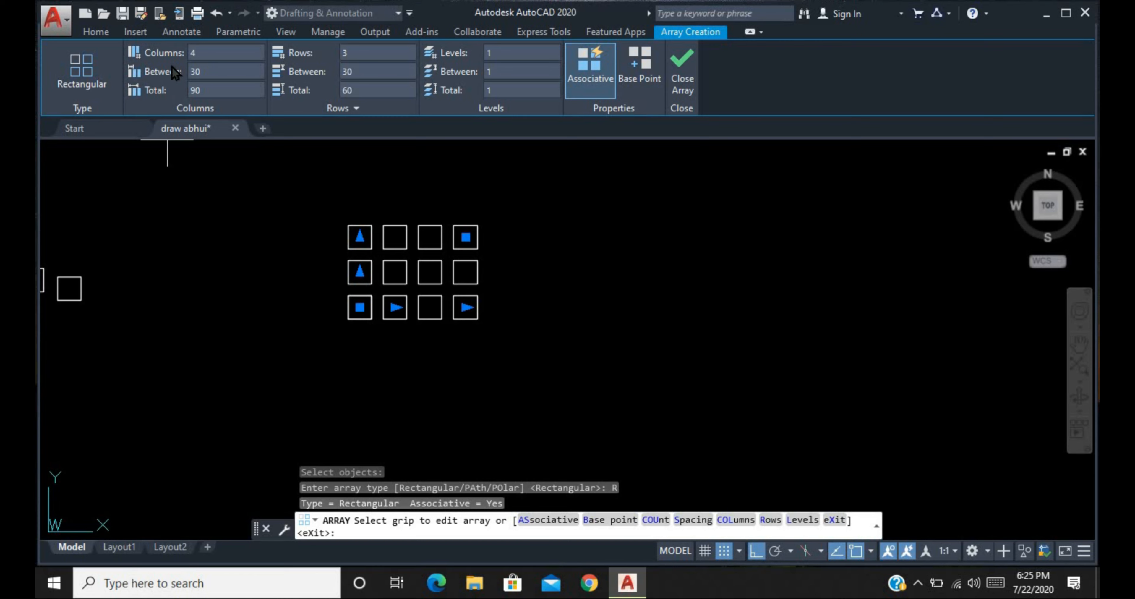
left_click(209, 52)
left_click_drag(208, 58, 73, 78)
scroll(415, 326, "up", 3)
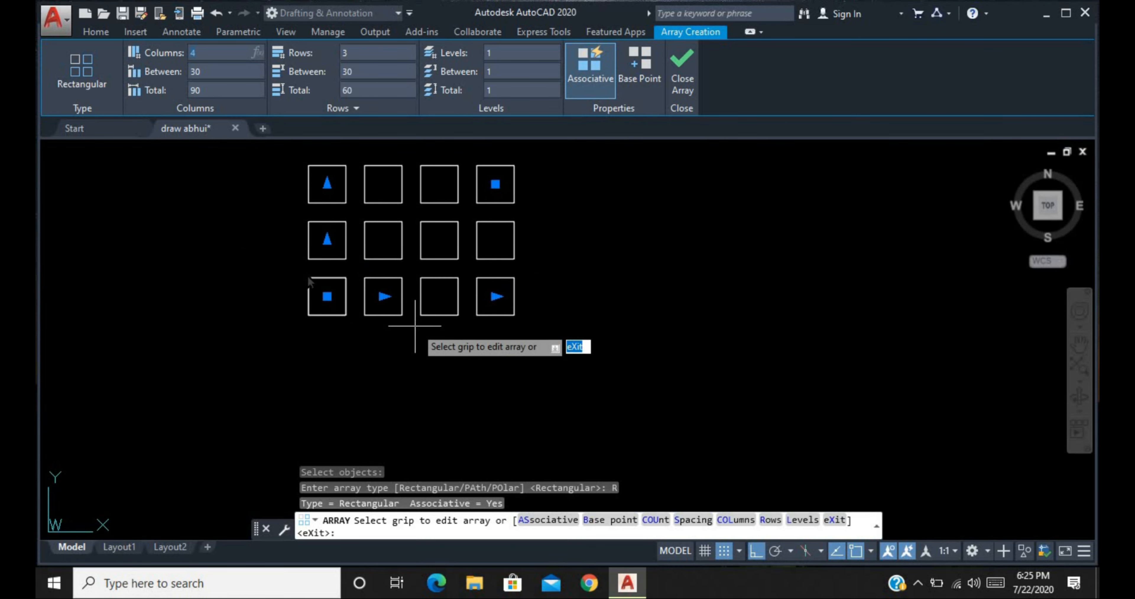
left_click(292, 300)
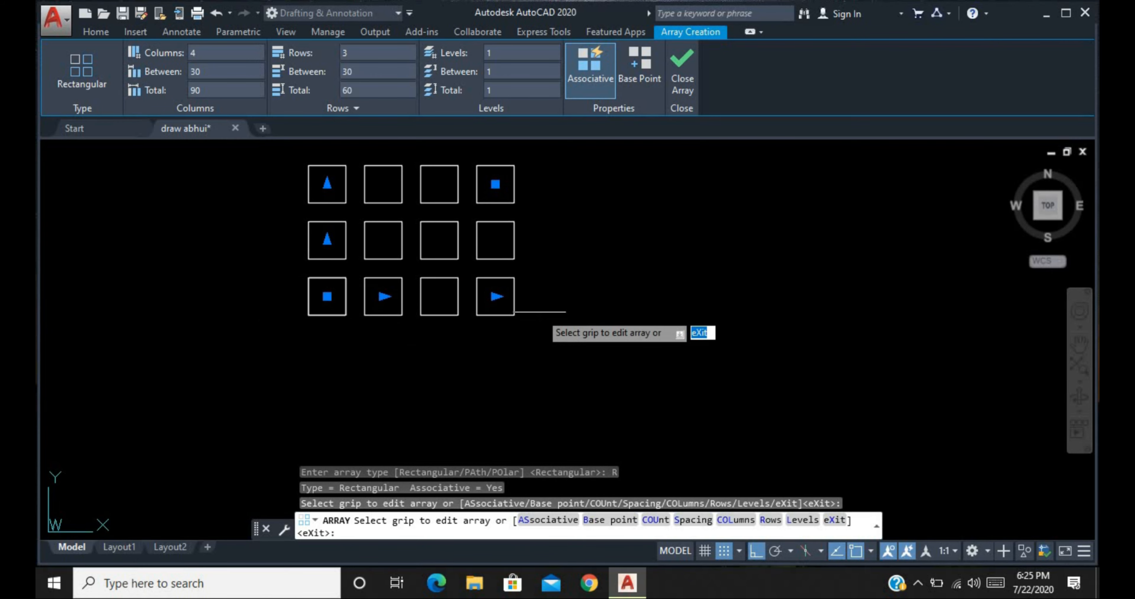
key("Escape")
key("Escape")
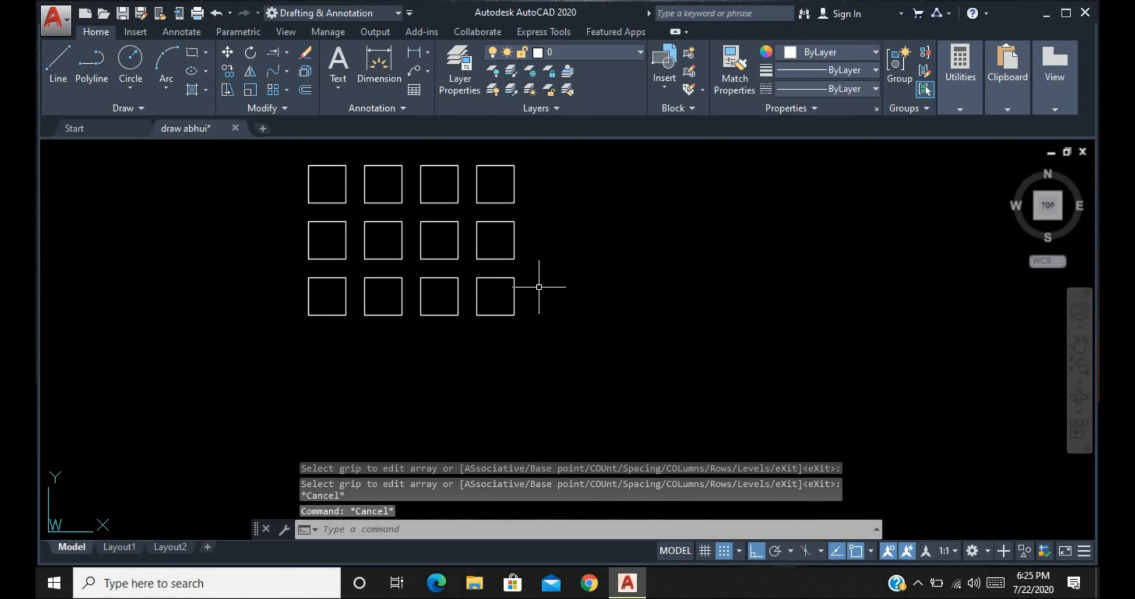
- Examine the rows of the square array one by one, framing each with a selection window
left_click(538, 182)
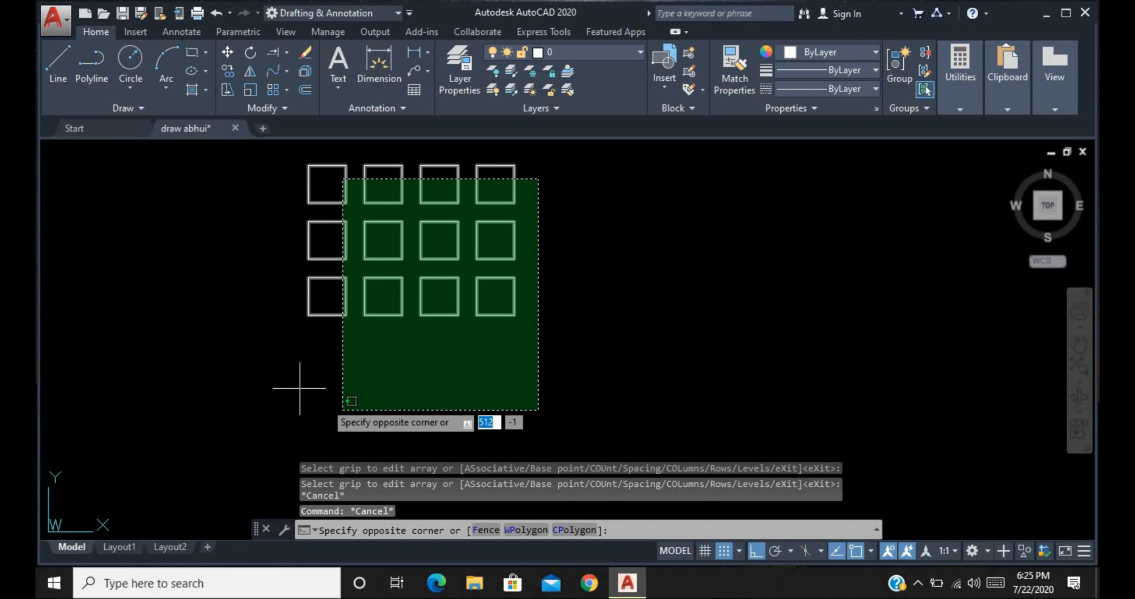
key("Escape")
left_click(267, 277)
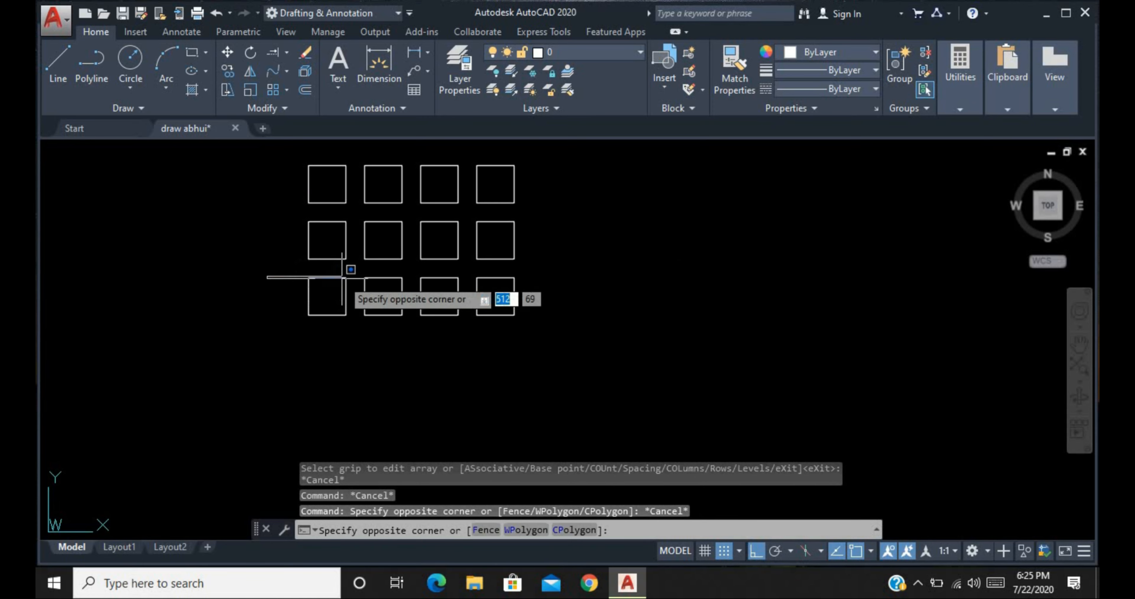
left_click(524, 327)
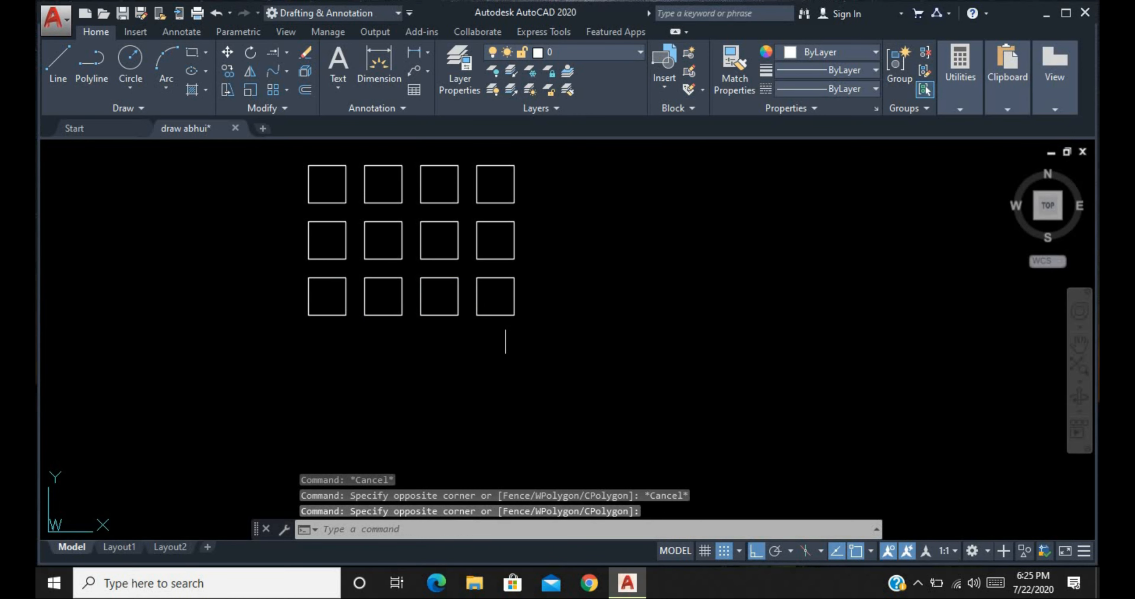
left_click(279, 221)
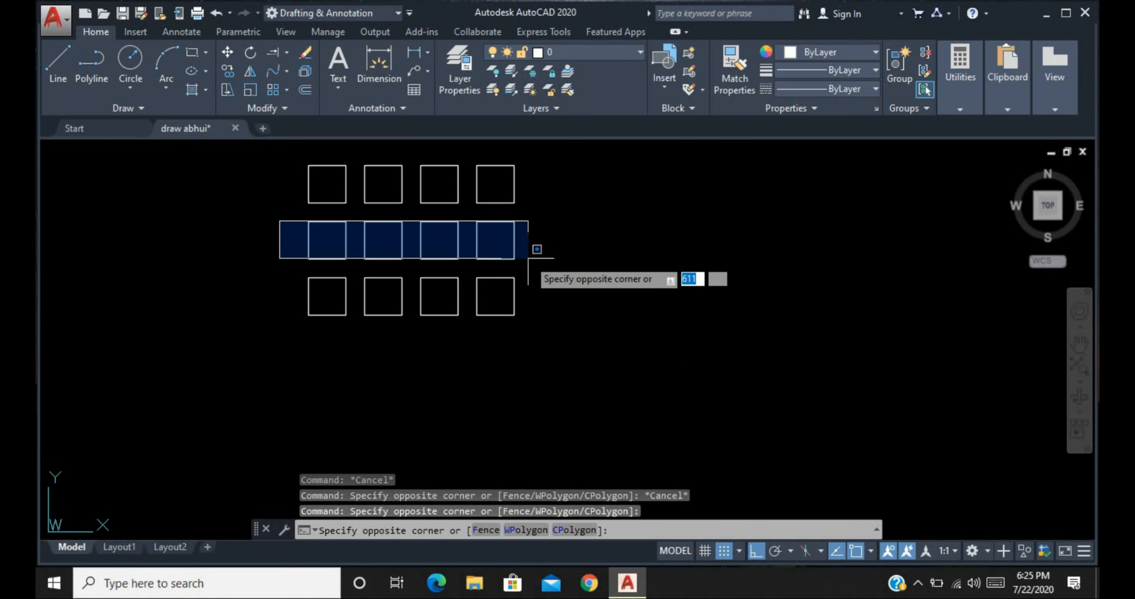
left_click(539, 261)
left_click(299, 163)
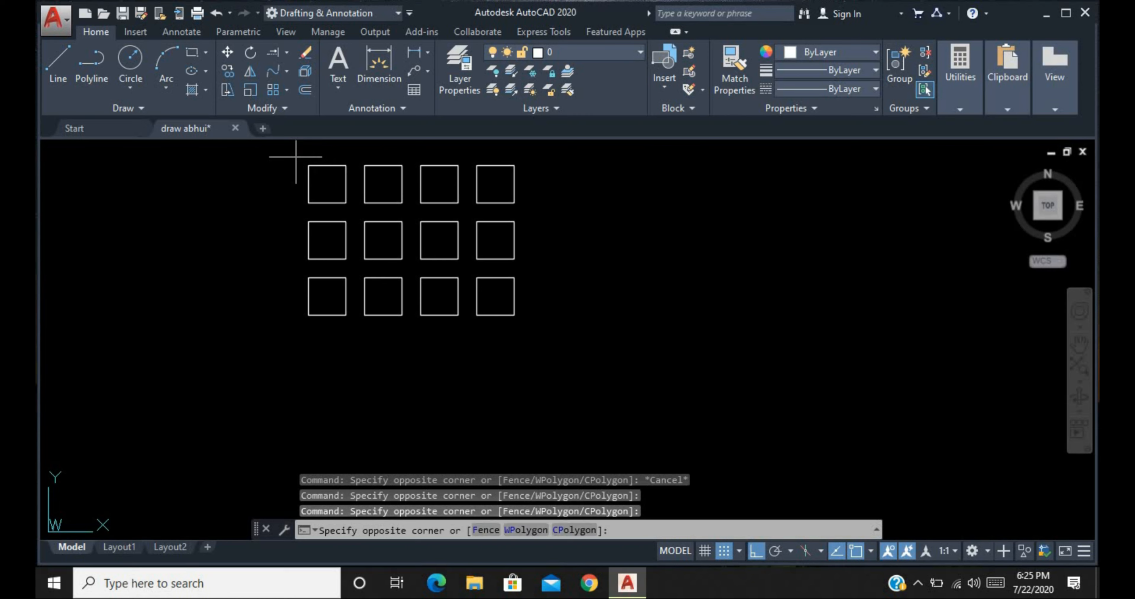
left_click(544, 203)
- Examine the columns of the square array one by one, framing each with a selection window
left_click(280, 146)
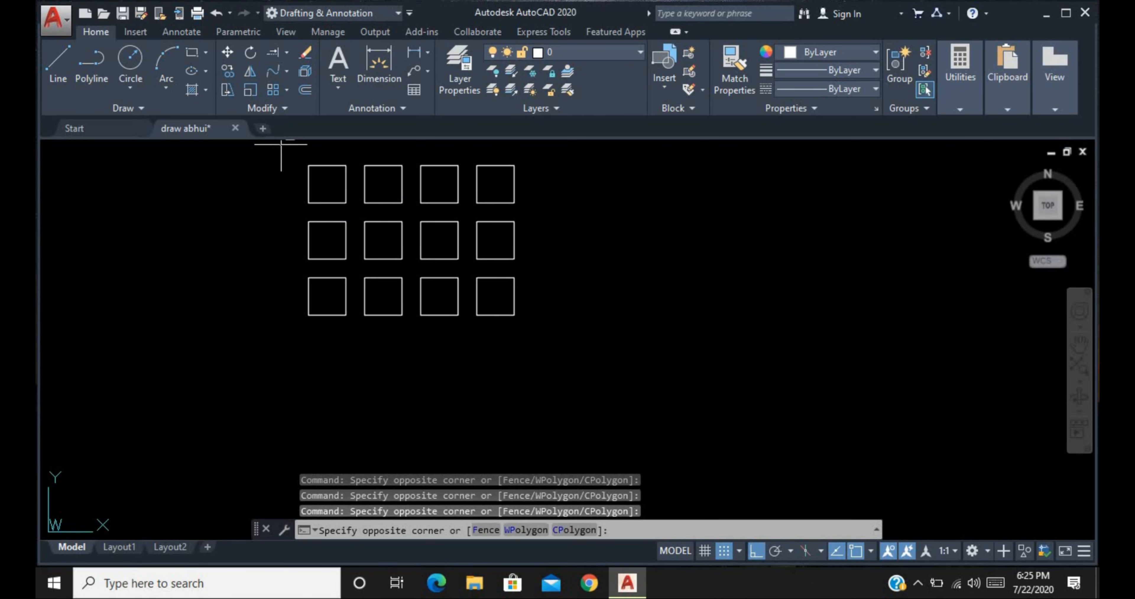
left_click(358, 327)
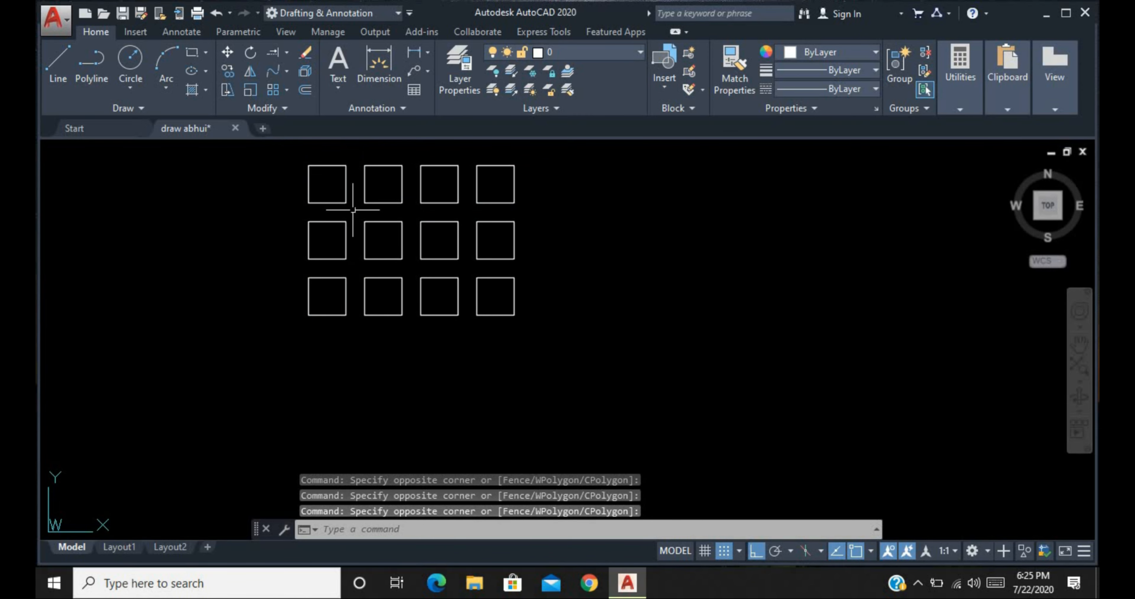
left_click(361, 154)
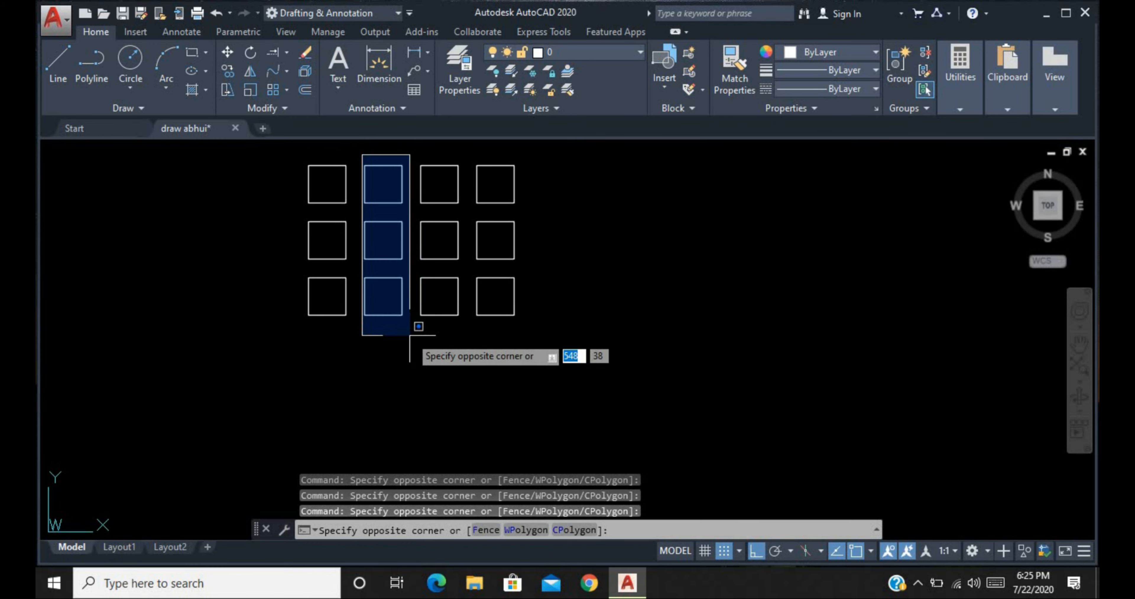
left_click(410, 336)
left_click(414, 160)
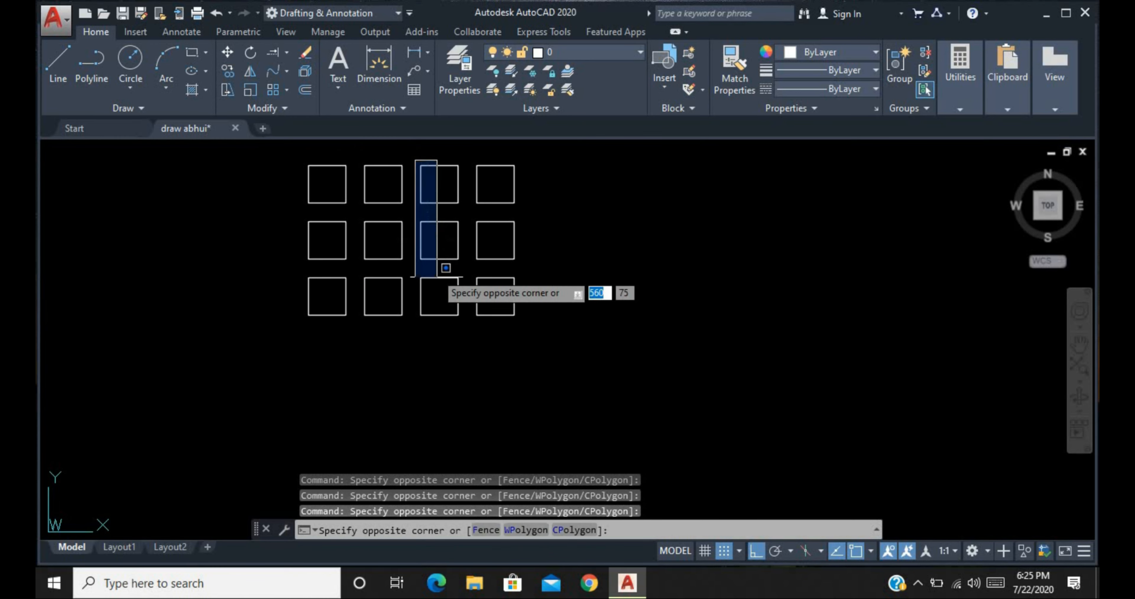
left_click(460, 346)
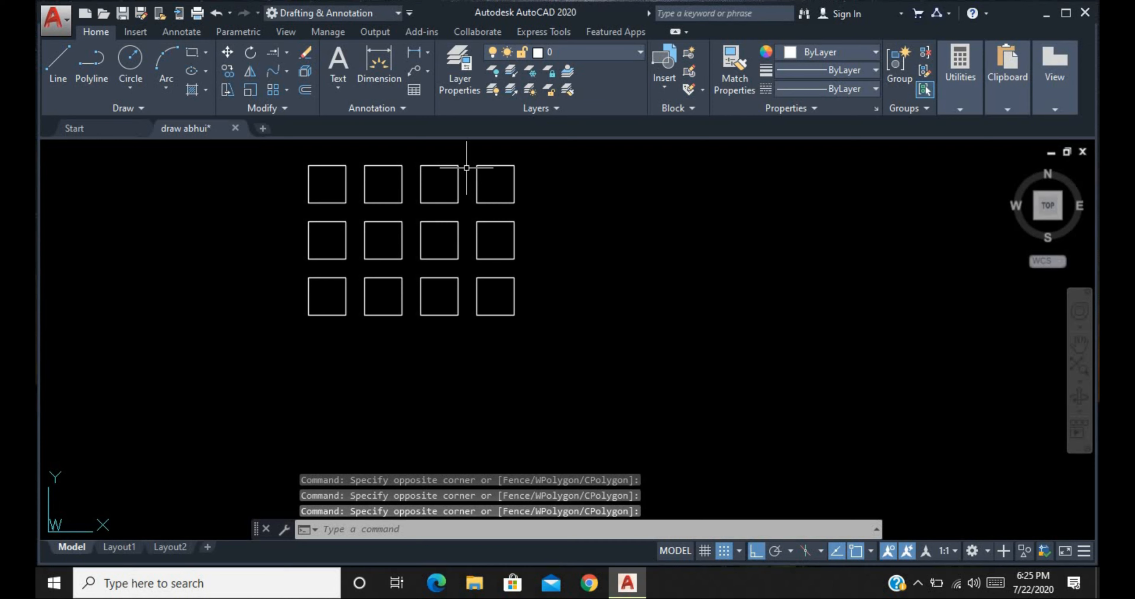
left_click(470, 161)
left_click(539, 336)
- Undo the square array and start a new Rectangular array of the remaining single square with the Array command
key("ctrl+z")
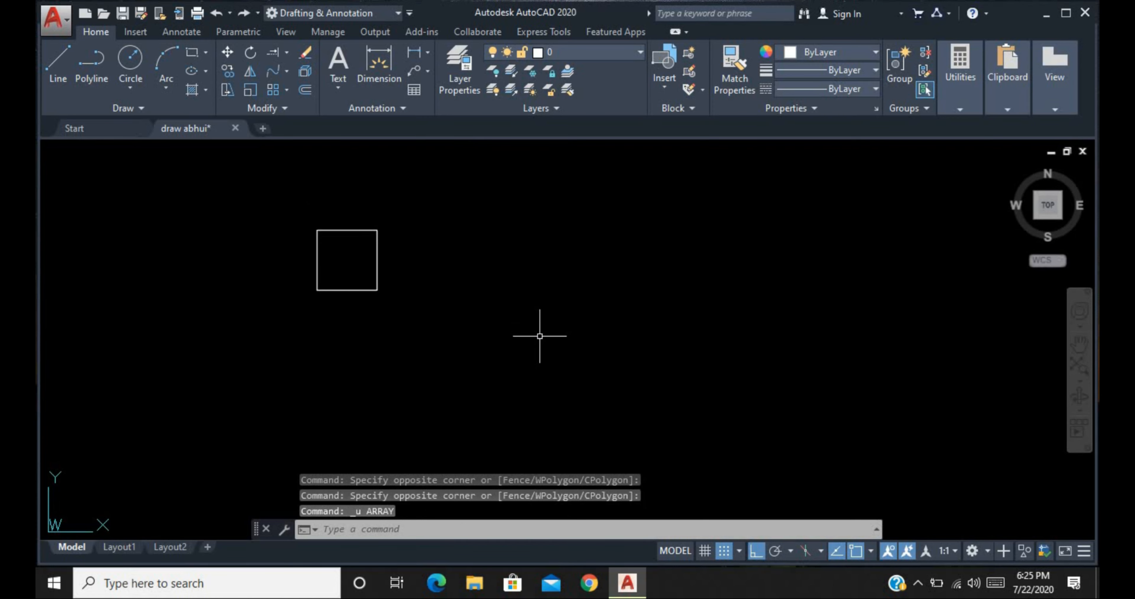
type("AR")
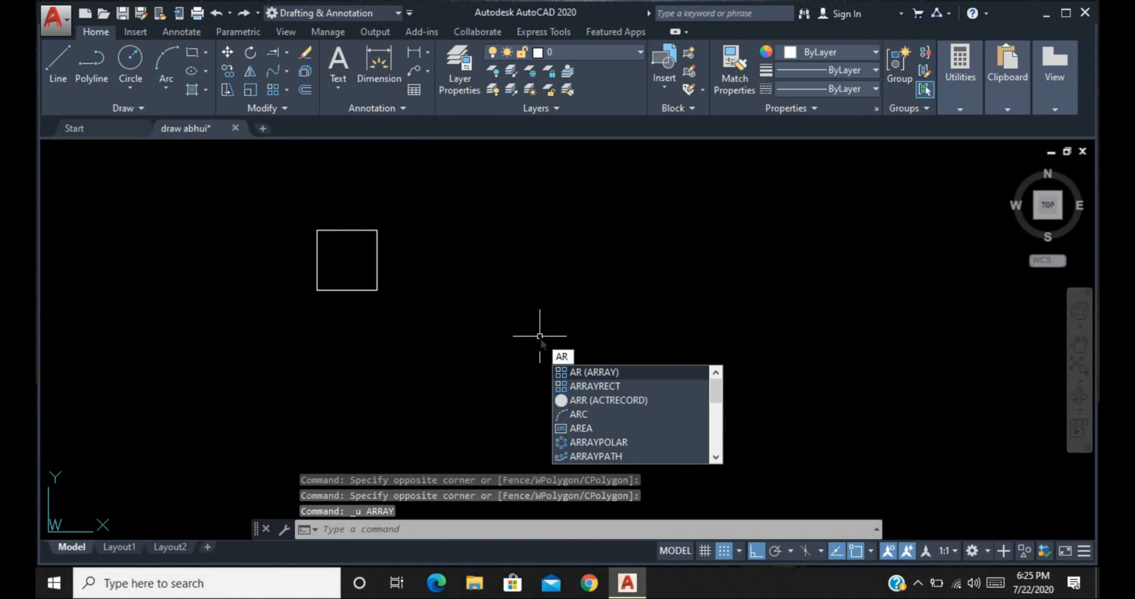
key("Return")
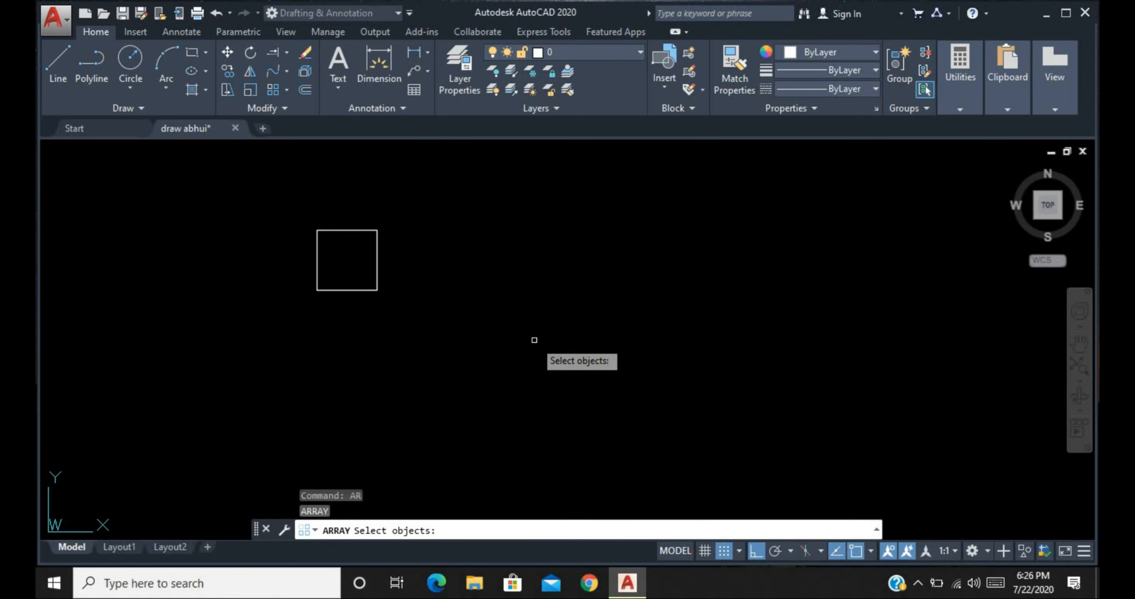
left_click(430, 256)
left_click(331, 281)
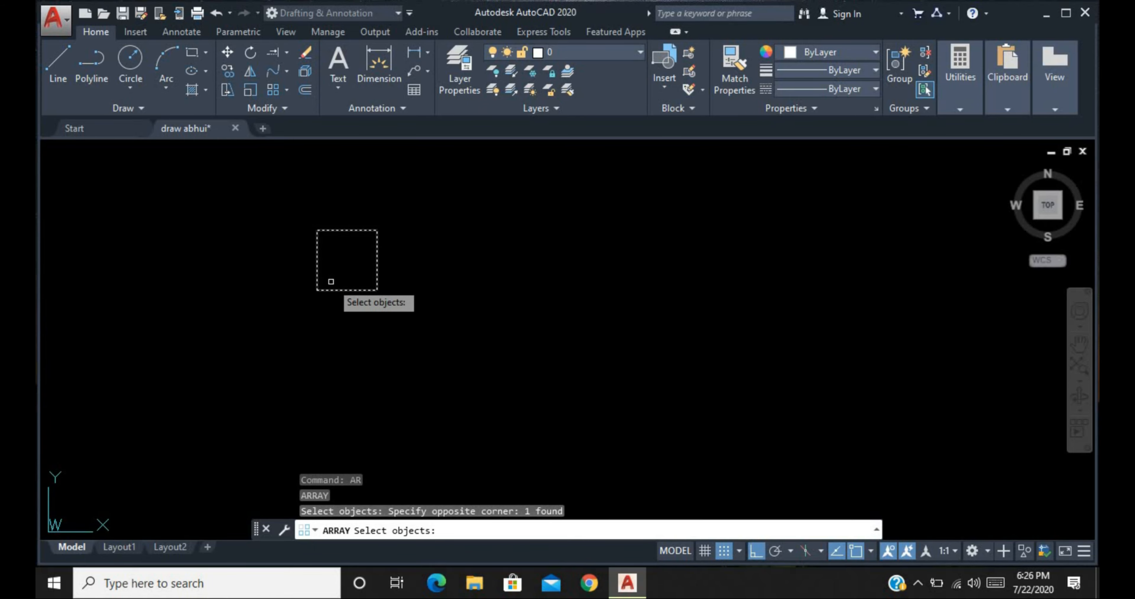
key("Return")
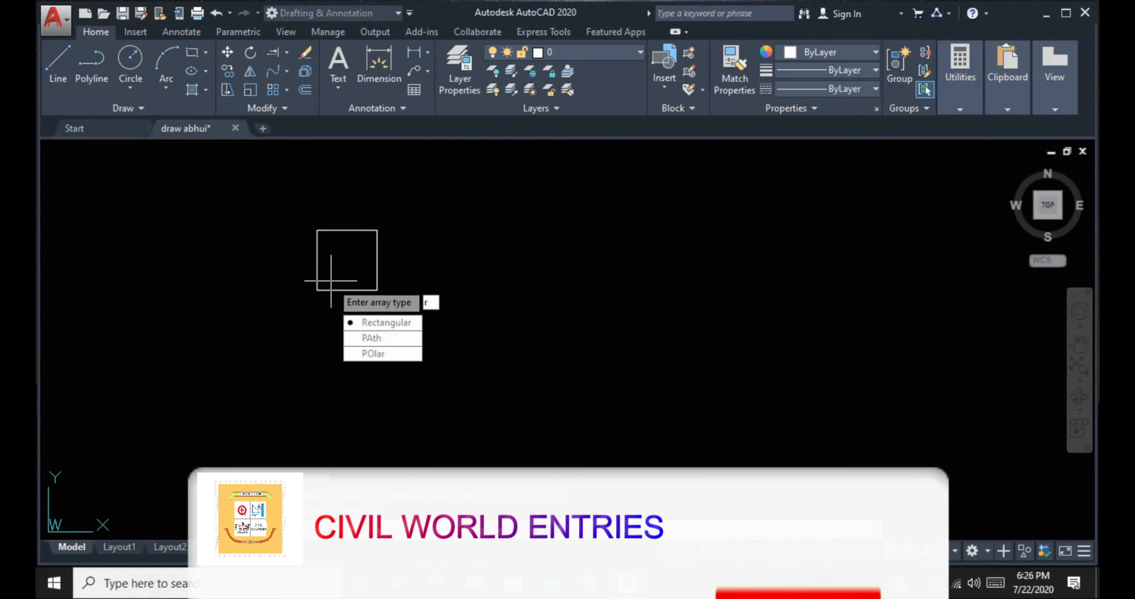
key("Return")
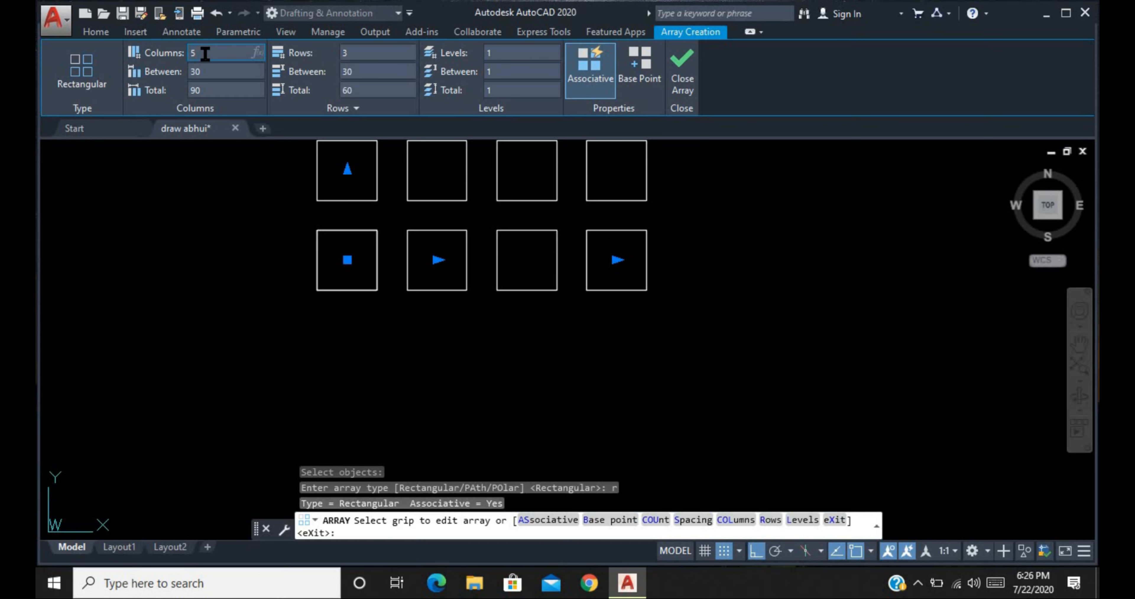
- Set the rectangular array to 5 columns and 5 rows
key("Return")
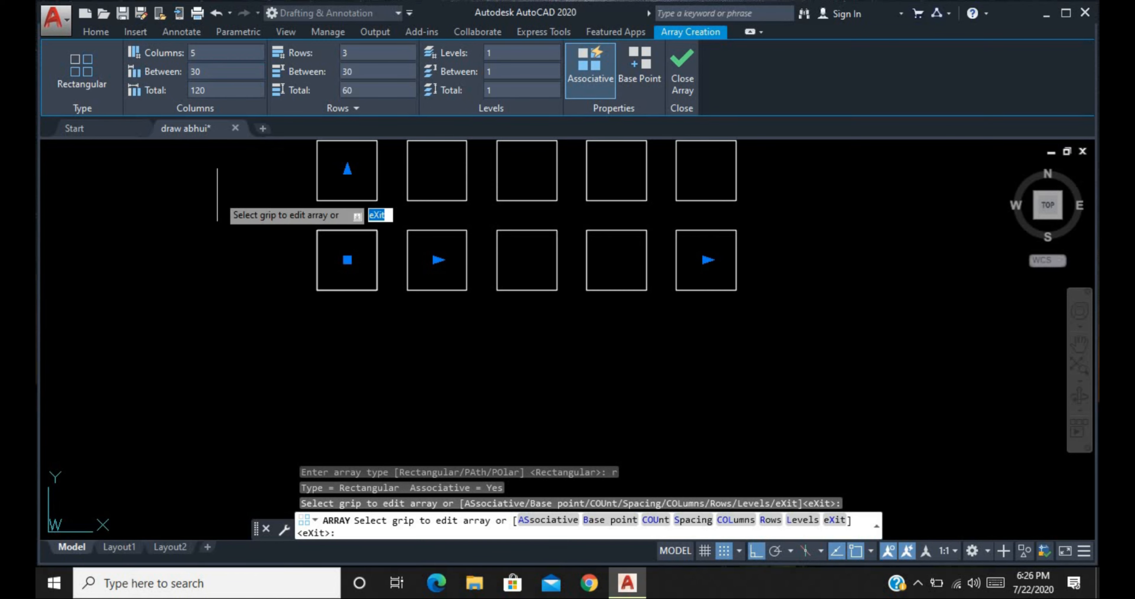
scroll(247, 231, "down", 4)
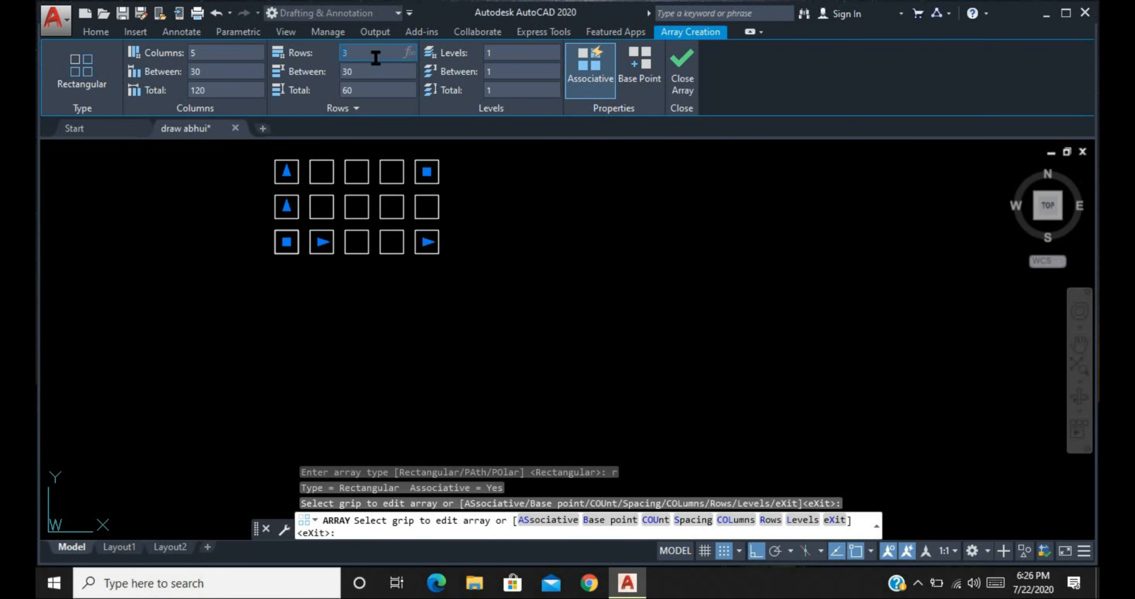
key("Return")
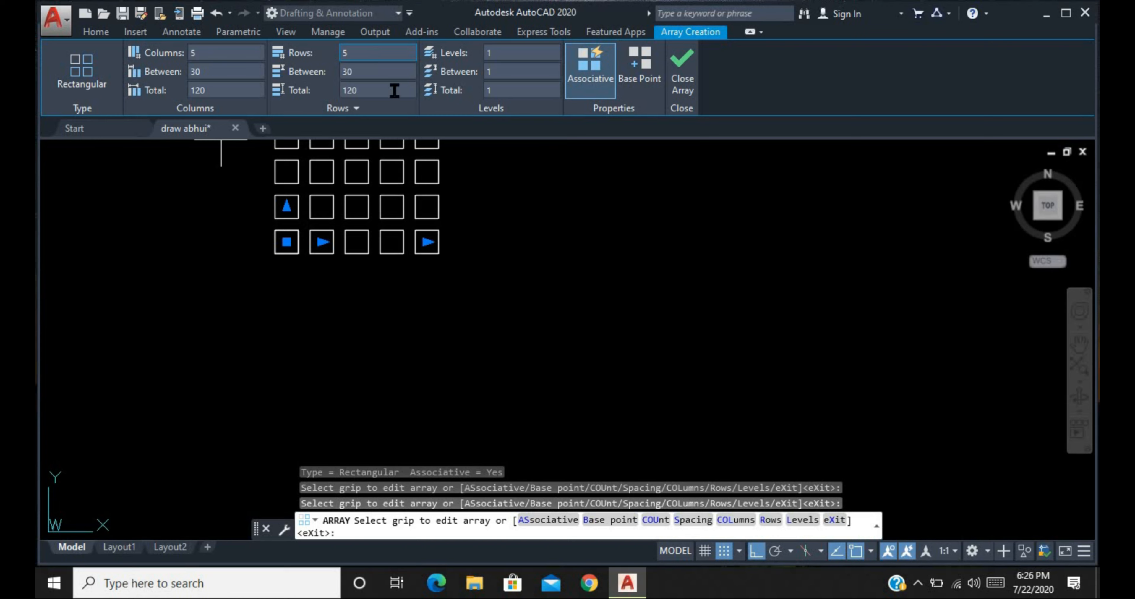
scroll(397, 295, "down", 4)
scroll(411, 201, "up", 4)
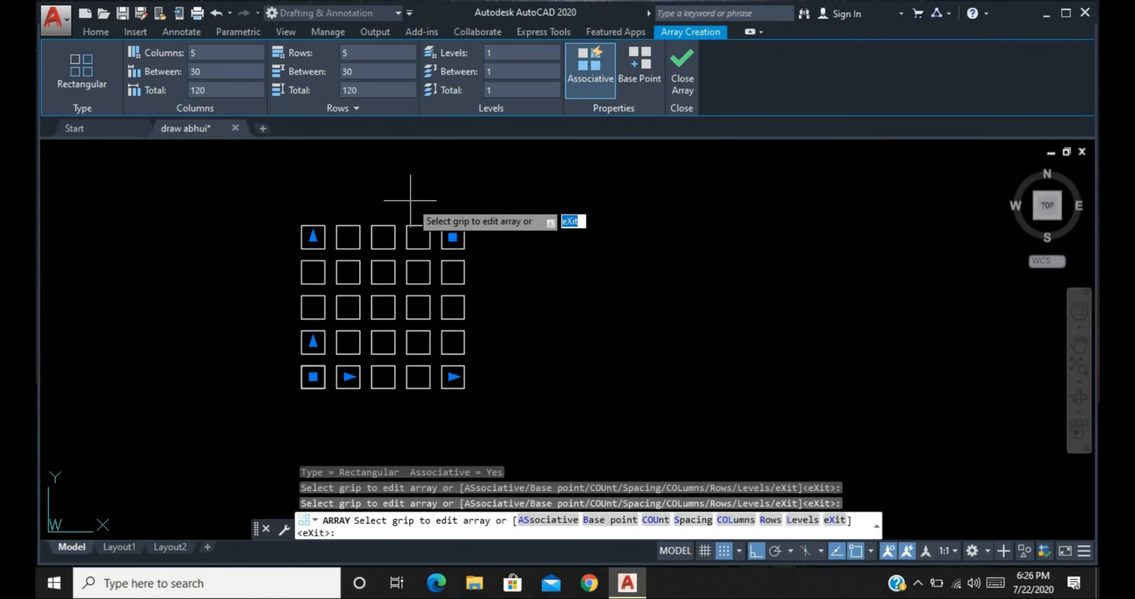
scroll(302, 342, "up", 2)
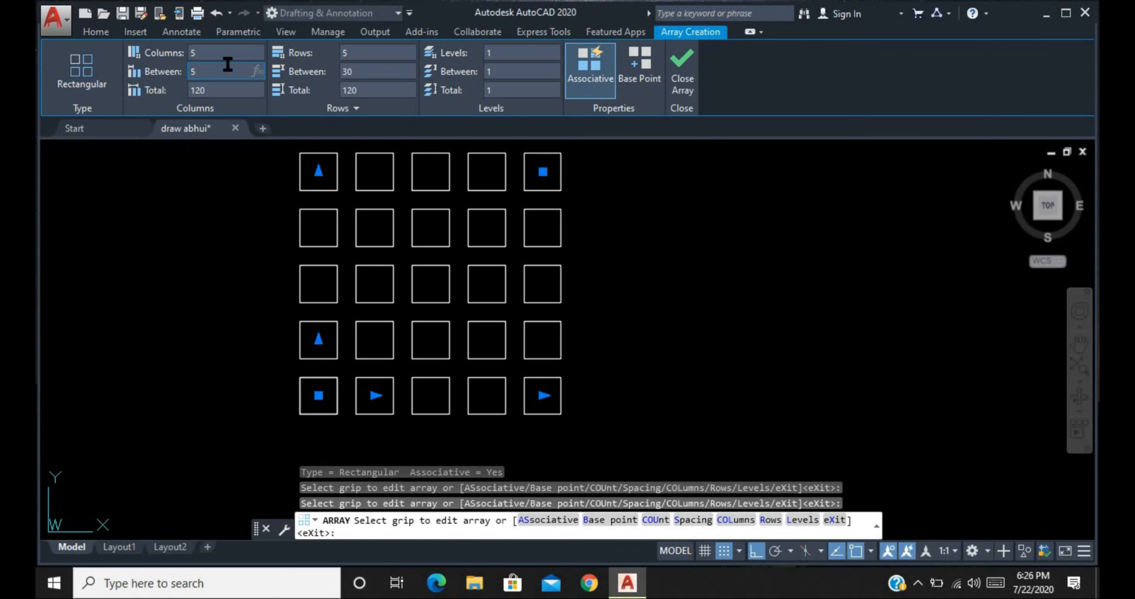
- Set the array's column spacing to 50, and then set the total column distance to 150
type("0")
key("Return")
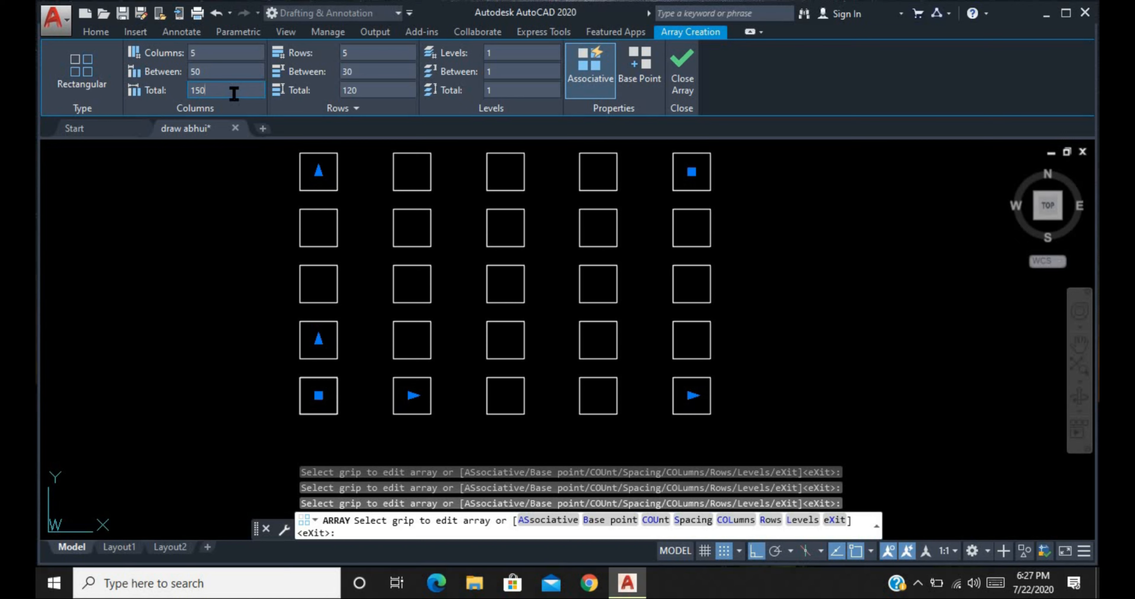
key("Return")
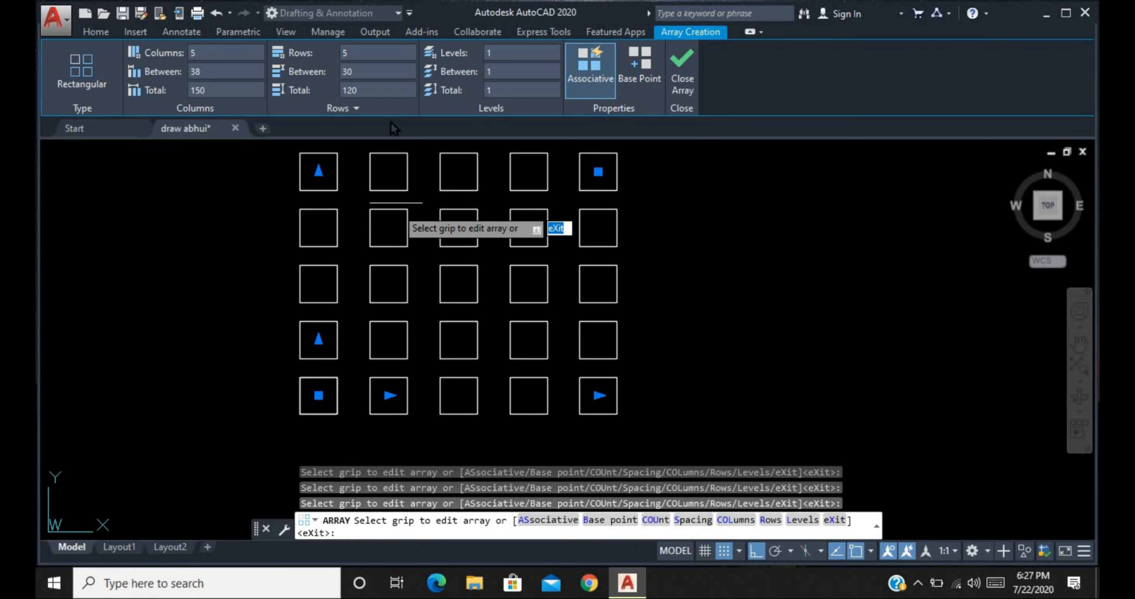
- Set the array's row spacing to 50, and then set the total row distance to 150
left_click(386, 73)
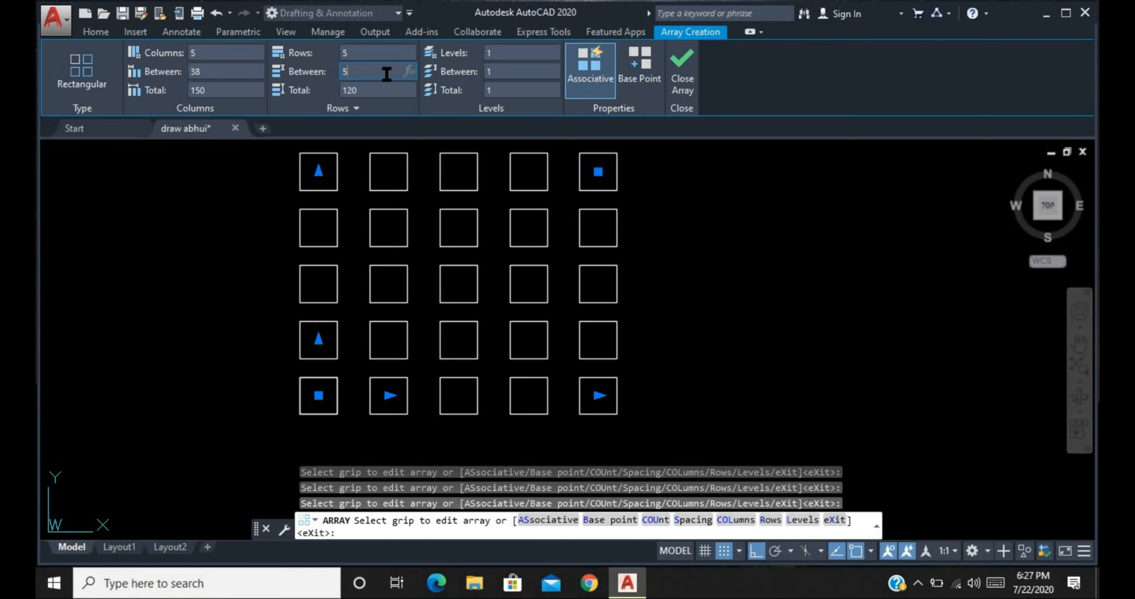
key("Return")
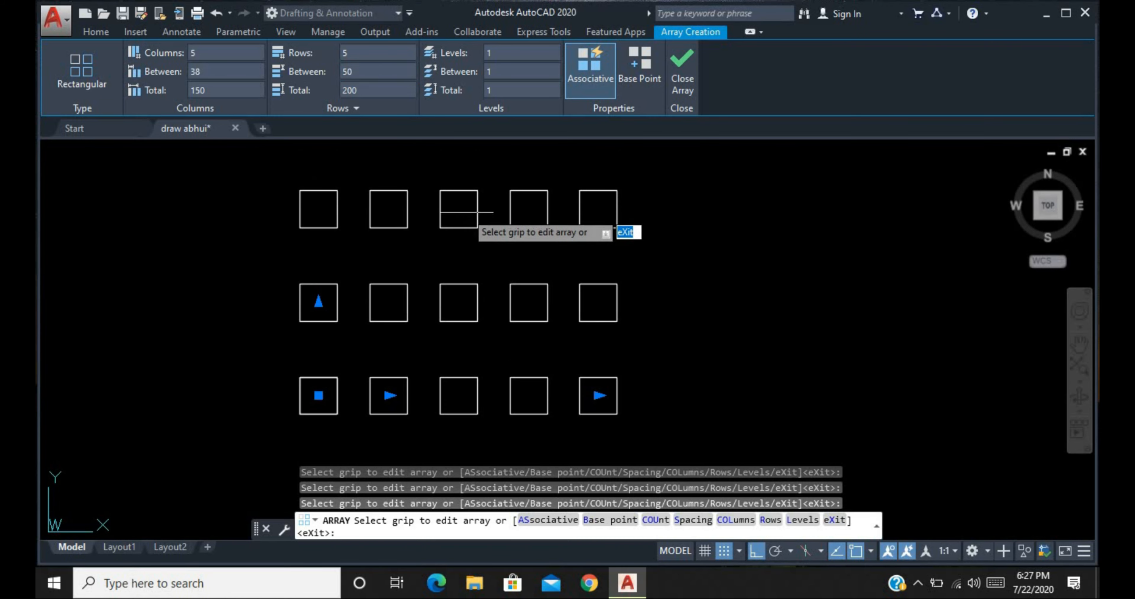
scroll(473, 219, "down", 4)
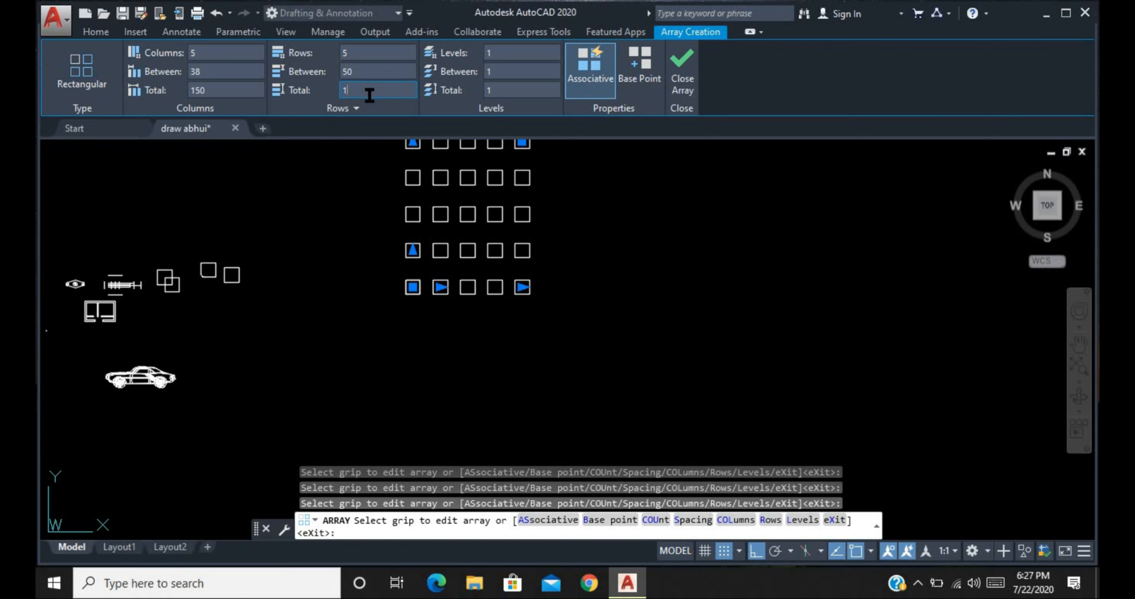
key("Return")
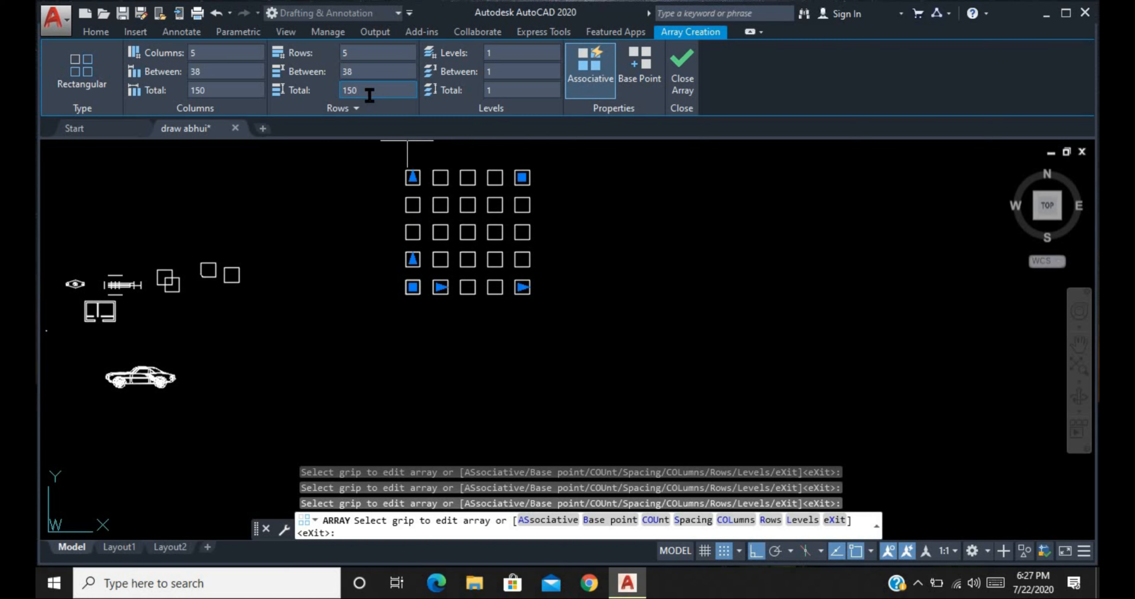
- Set the distance between the array's rows to 50
scroll(463, 277, "down", 2)
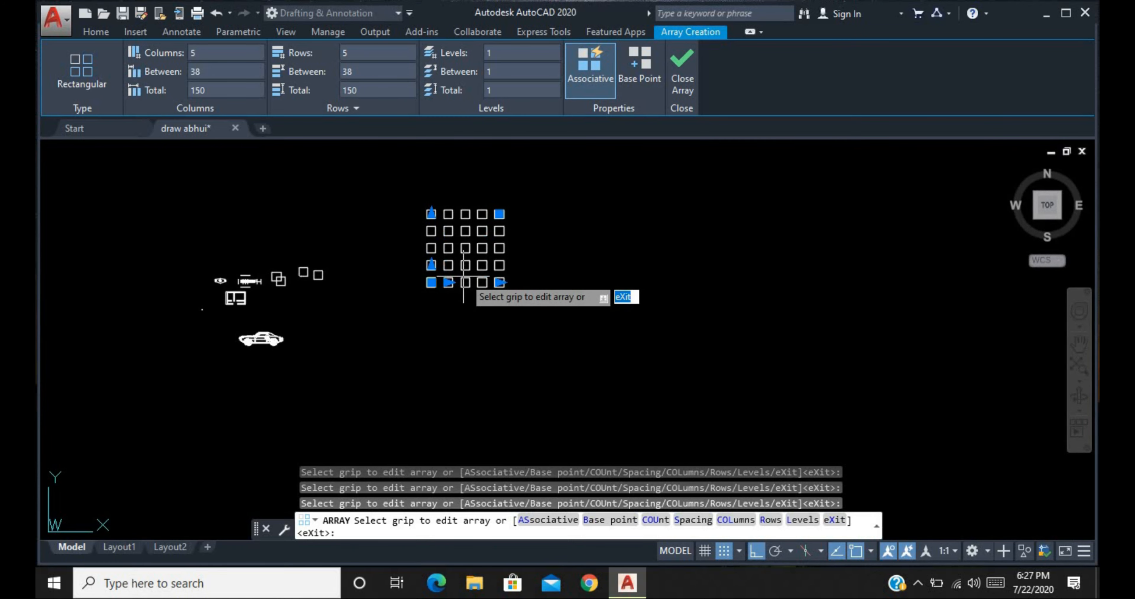
scroll(464, 277, "up", 3)
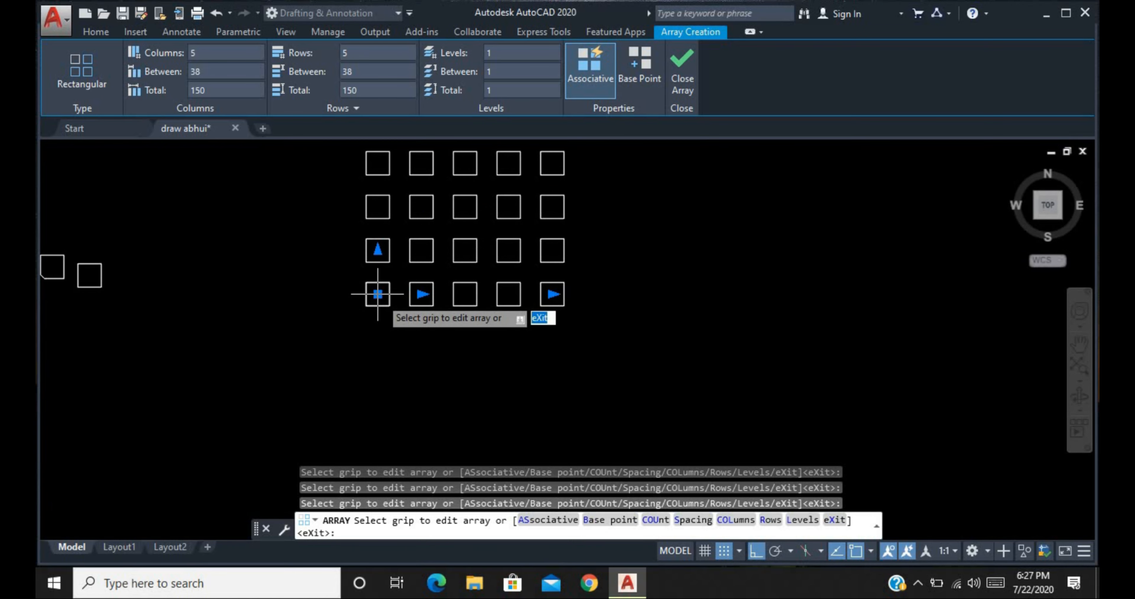
scroll(378, 293, "up", 4)
scroll(374, 324, "down", 2)
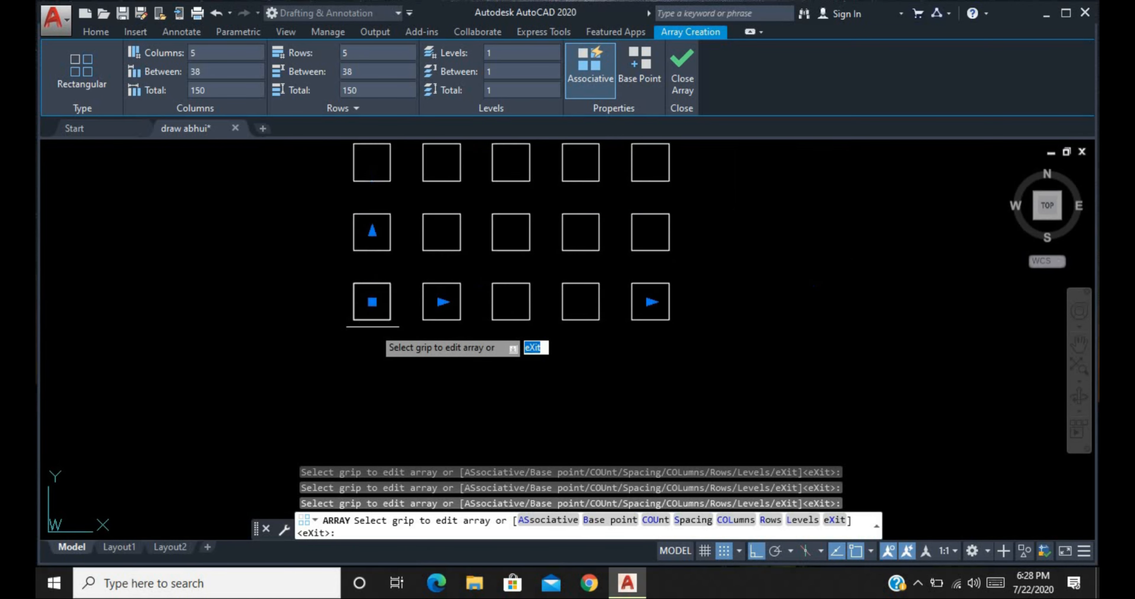
scroll(373, 326, "down", 3)
scroll(376, 204, "up", 3)
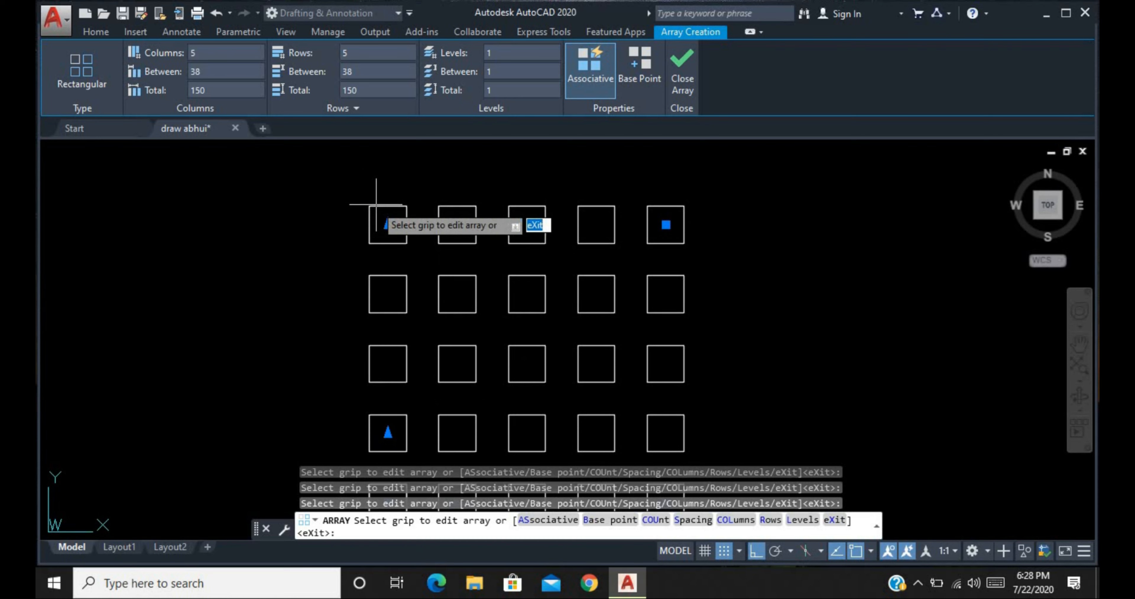
scroll(390, 223, "down", 2)
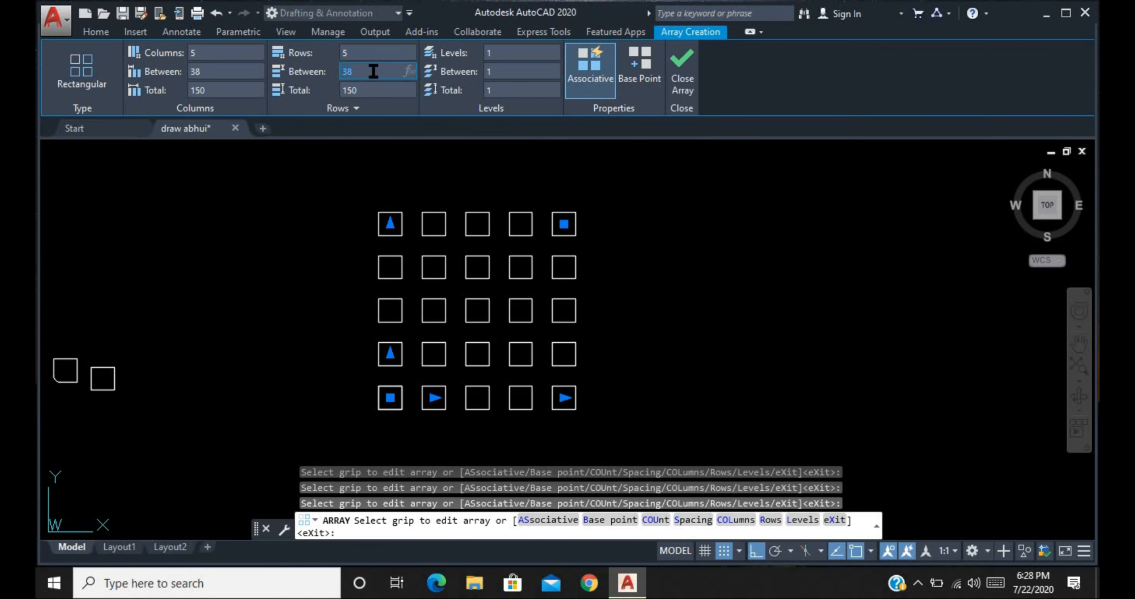
key("Return")
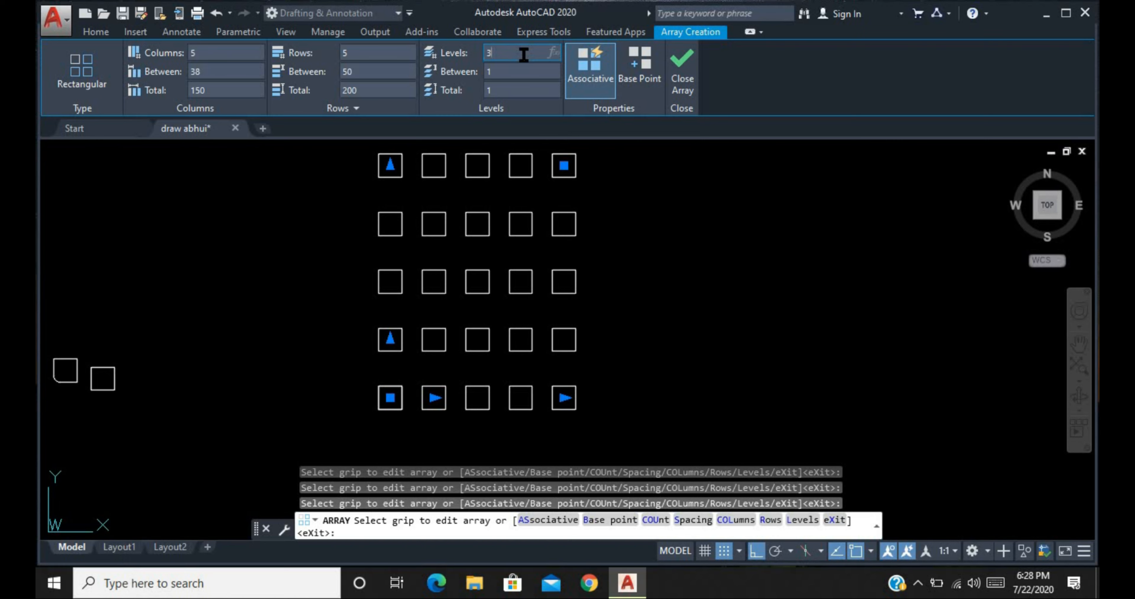
- Give the array 3 levels with a spacing of 100 between them and leave the Array command
left_click(520, 71)
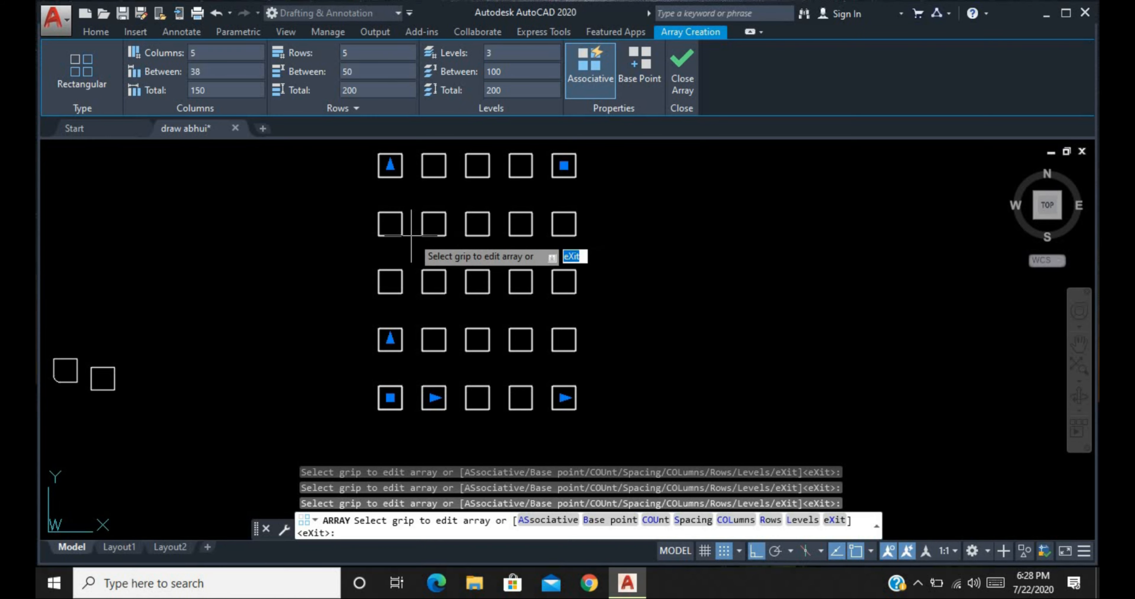
key("Escape")
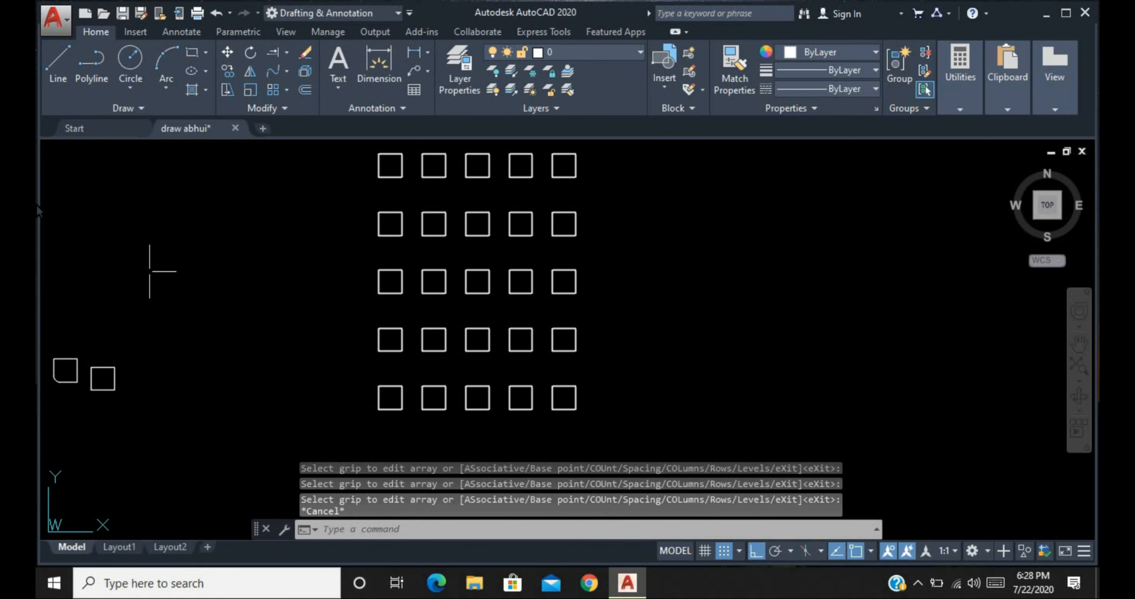
- Switch to the SW Isometric view and inspect the array's stacked levels
left_click(67, 154)
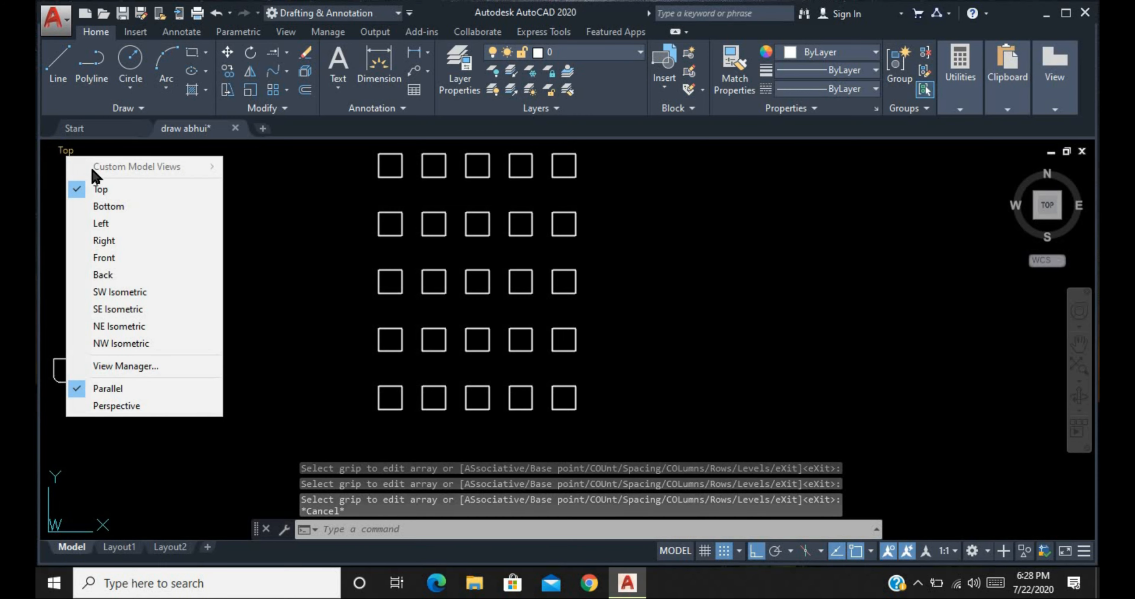
left_click(173, 292)
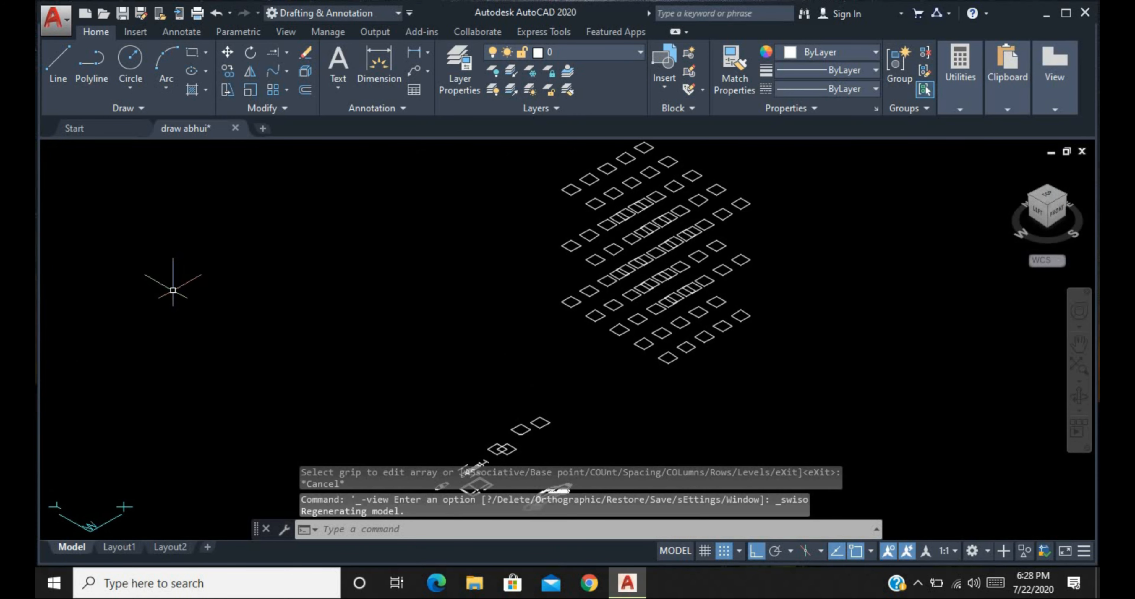
scroll(682, 340, "up", 1)
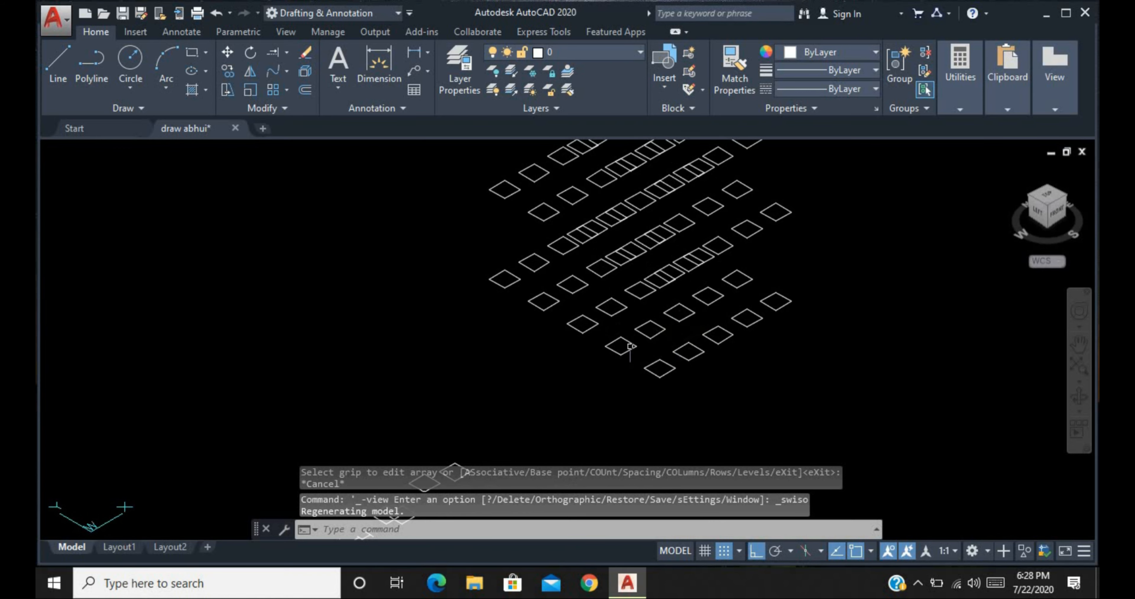
scroll(626, 348, "down", 1)
scroll(644, 363, "down", 1)
scroll(751, 323, "up", 1)
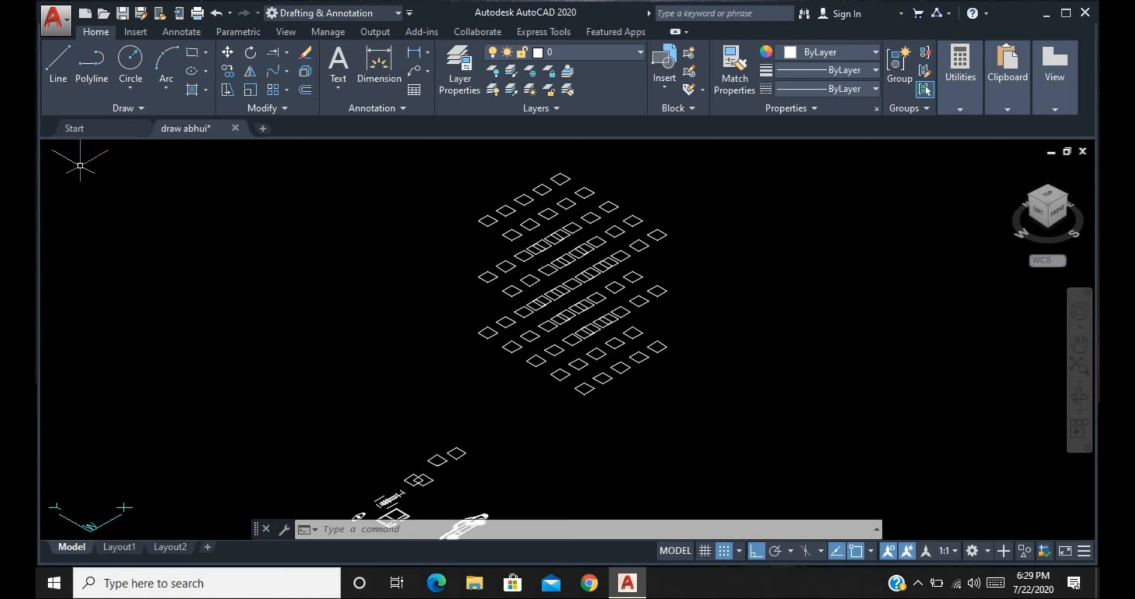
- Undo the zoom, the isometric view change and the rectangular array, leaving only the original square
key("ctrl+z")
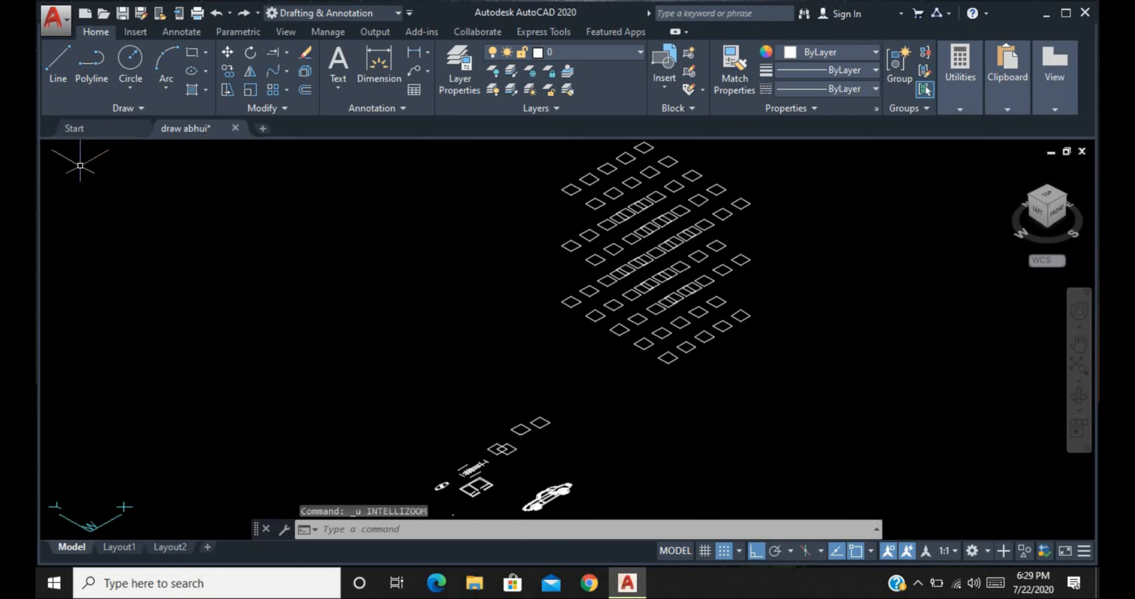
key("ctrl+z")
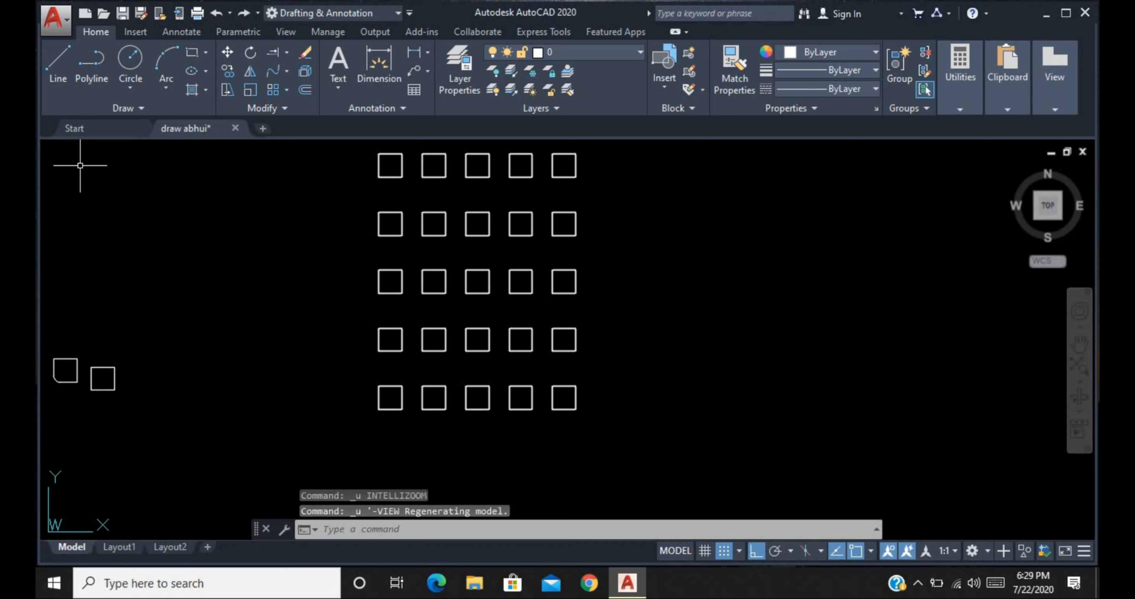
key("ctrl+z")
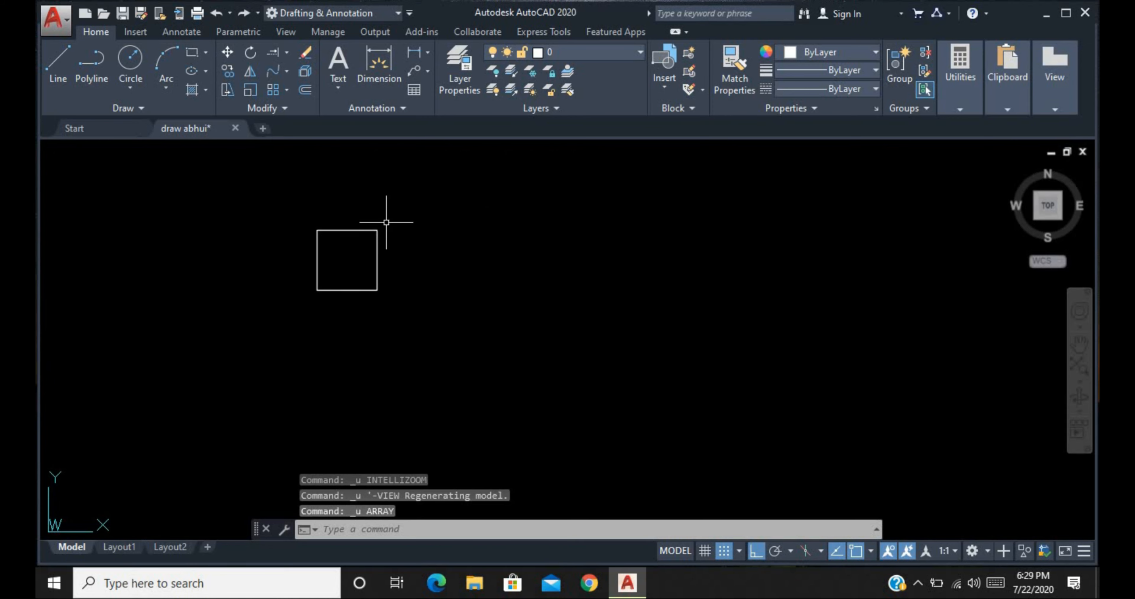
- Create an associative rectangular array of the square with 4 columns and 3 rows, both spaced 30 apart
type("AR")
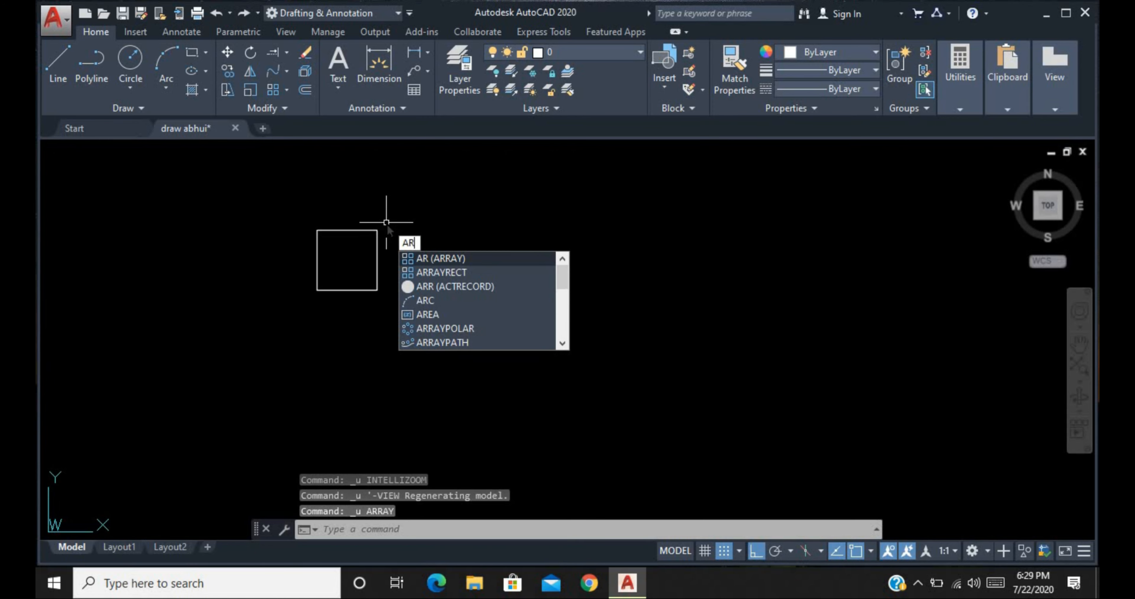
key("Return")
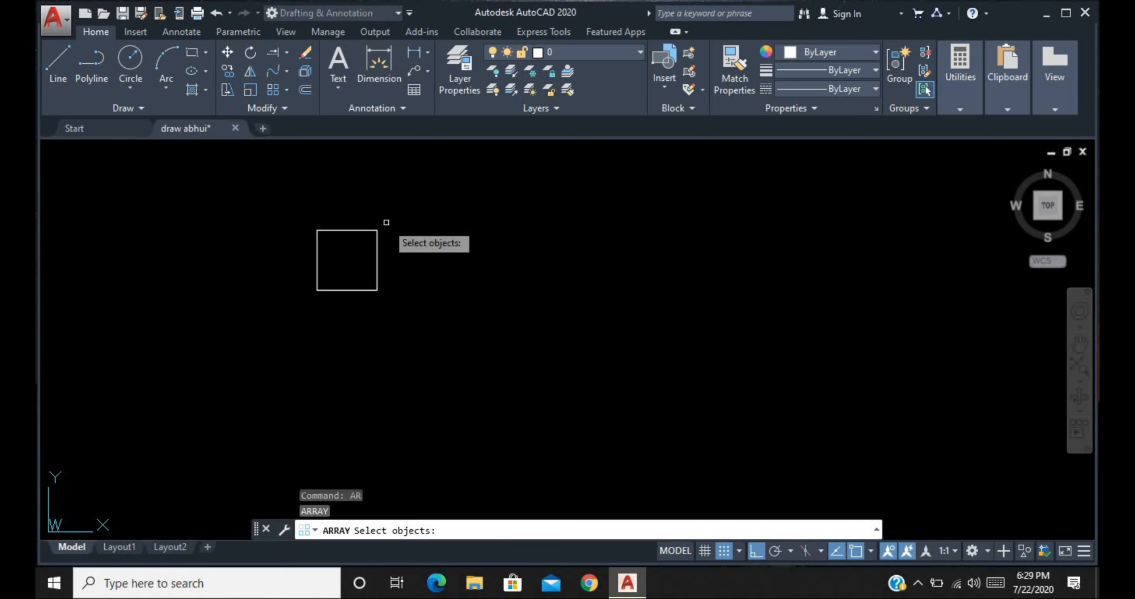
left_click_drag(387, 223, 352, 259)
key("Return")
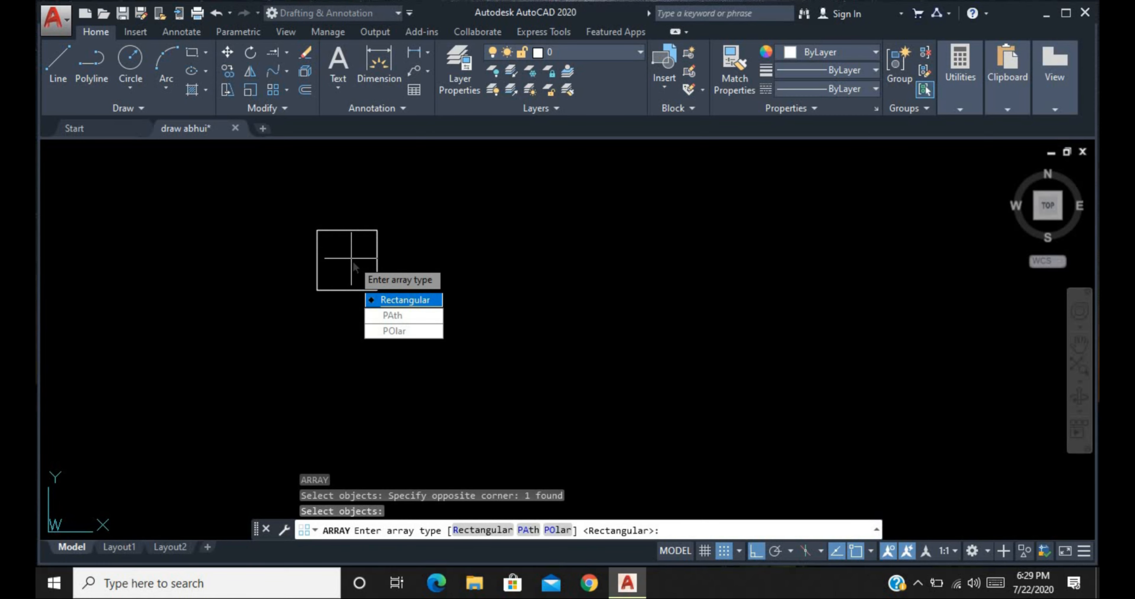
type("r")
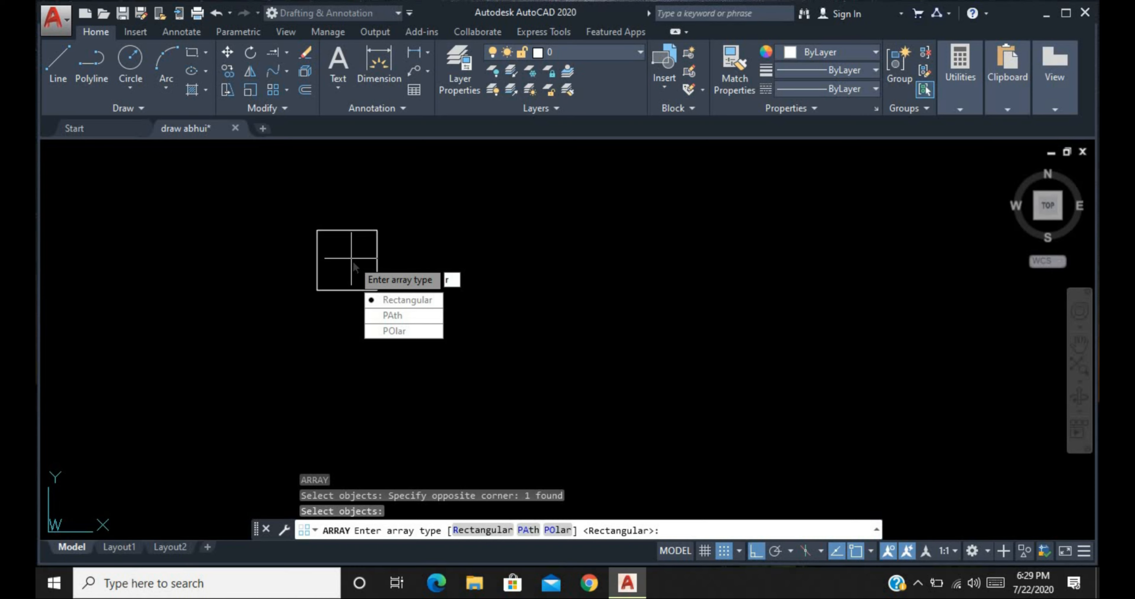
key("Return")
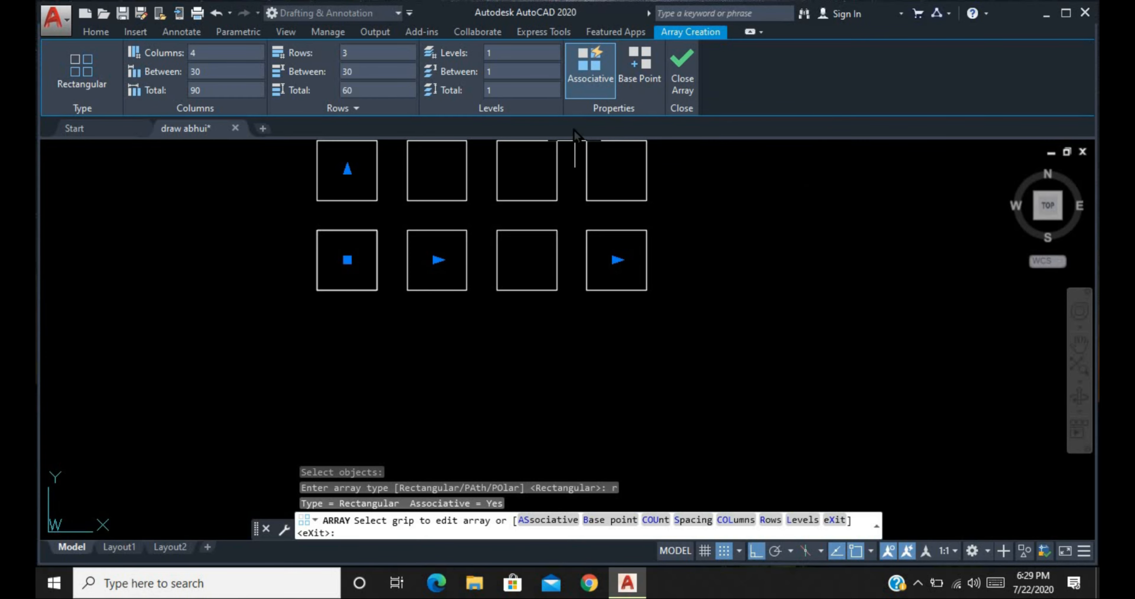
left_click(589, 87)
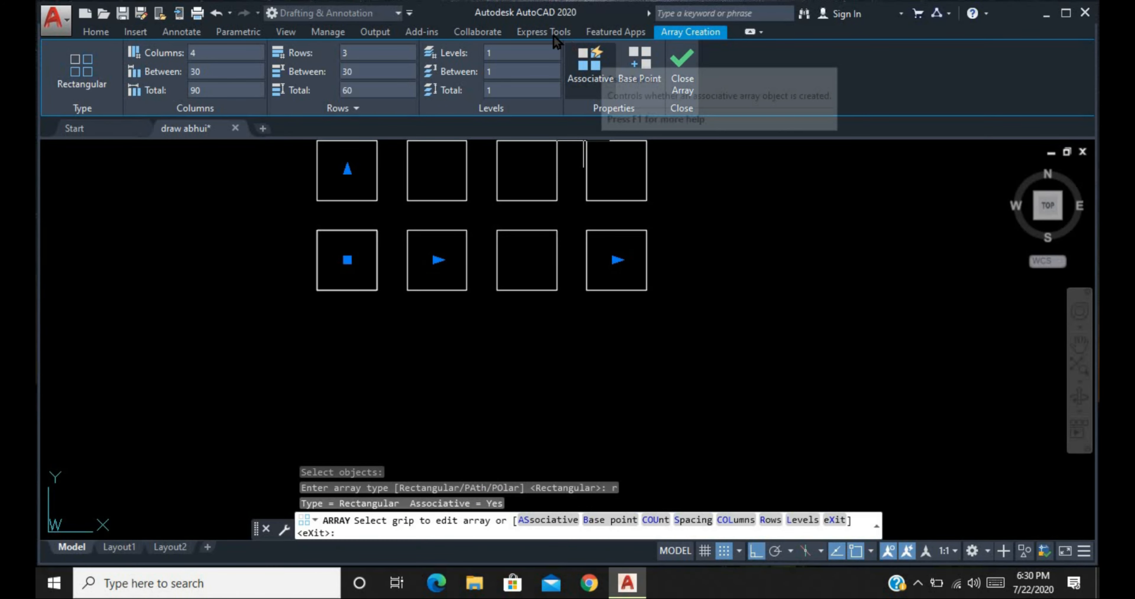
left_click(592, 74)
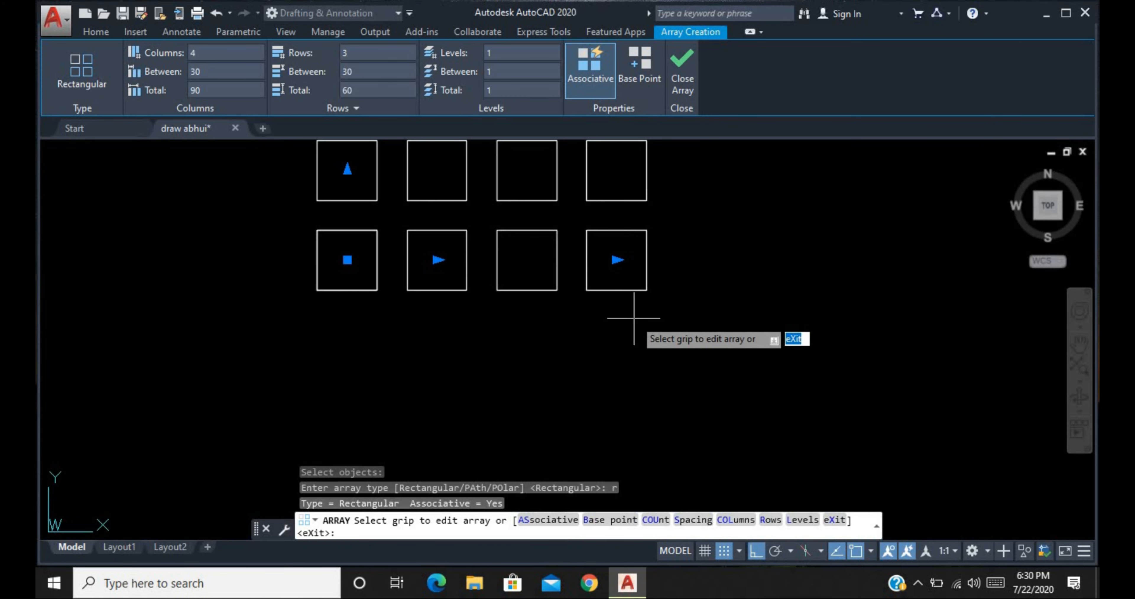
key("Return")
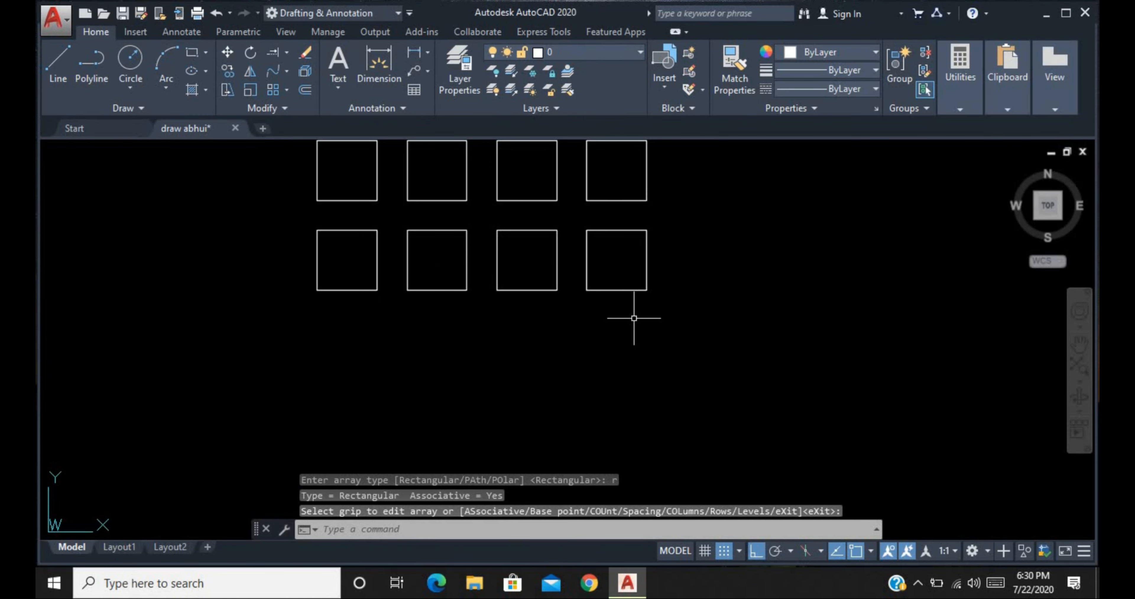
- Draw a separate 20 by 20 square to the right of the array
scroll(560, 458, "down", 2)
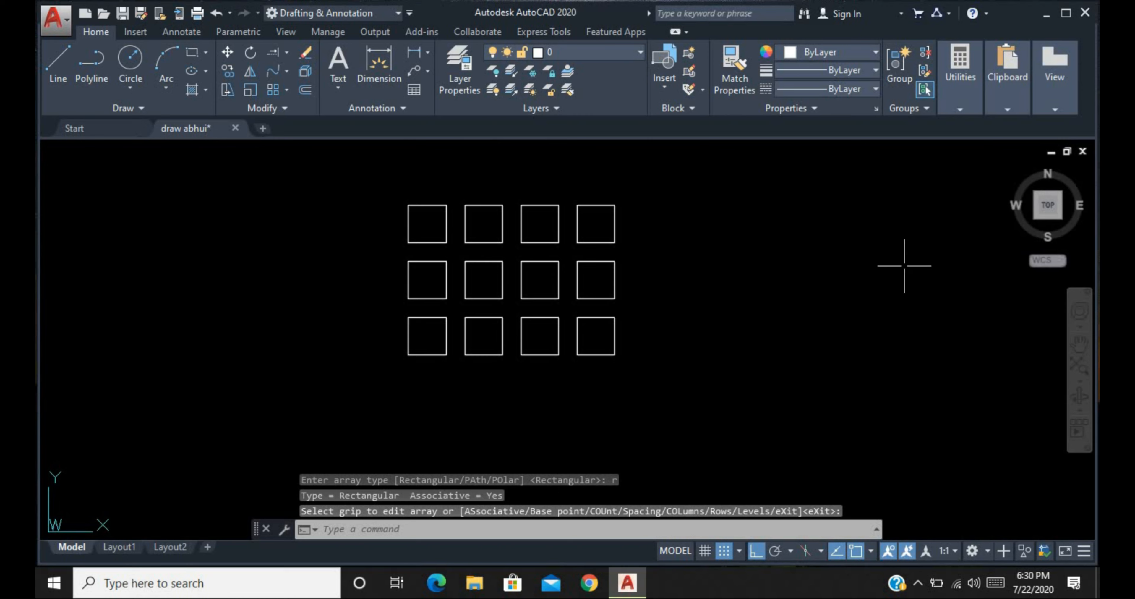
scroll(907, 265, "up", 2)
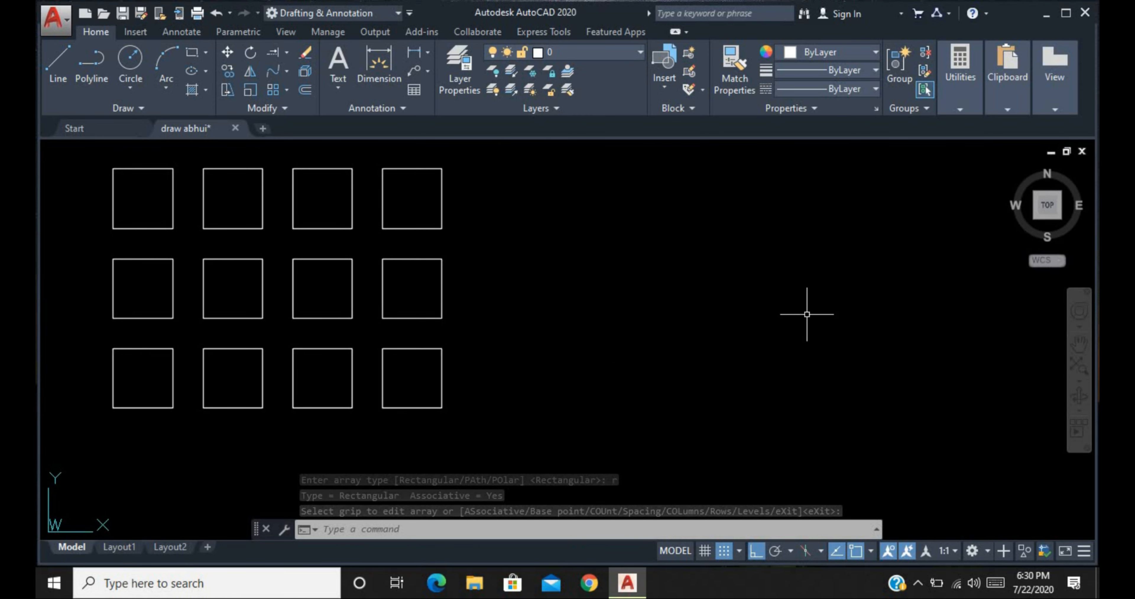
type("REc")
key("Return")
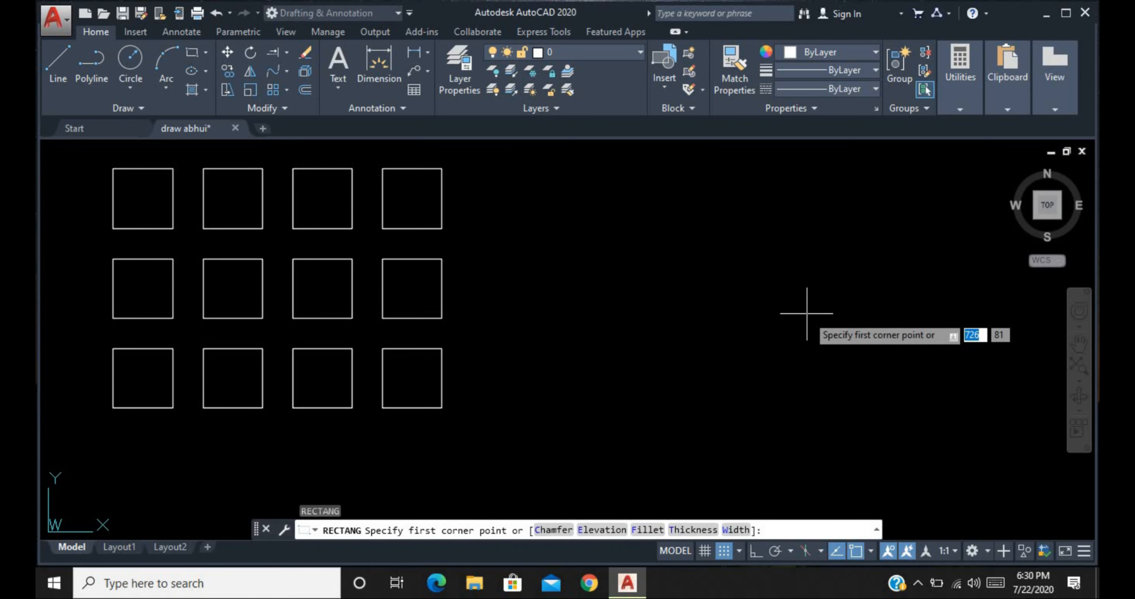
left_click(591, 352)
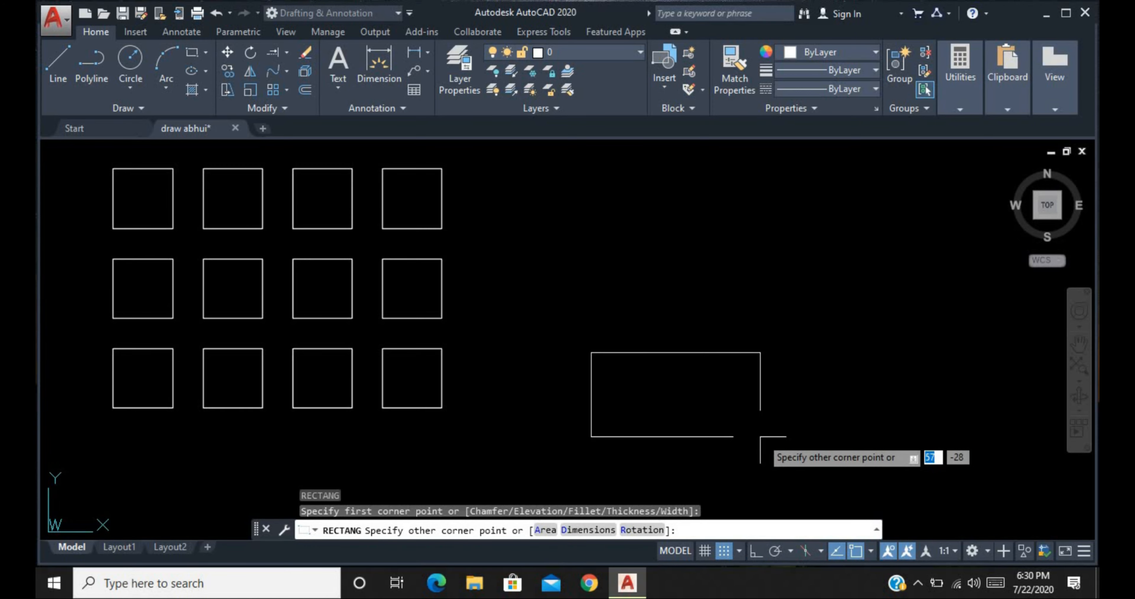
key("Tab")
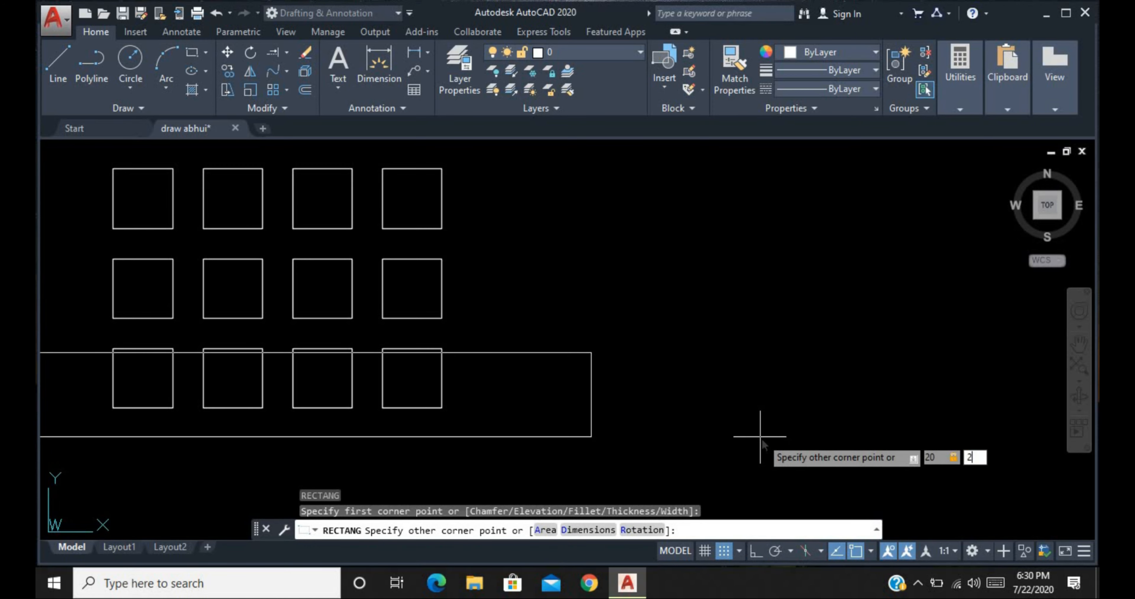
type("20")
key("Return")
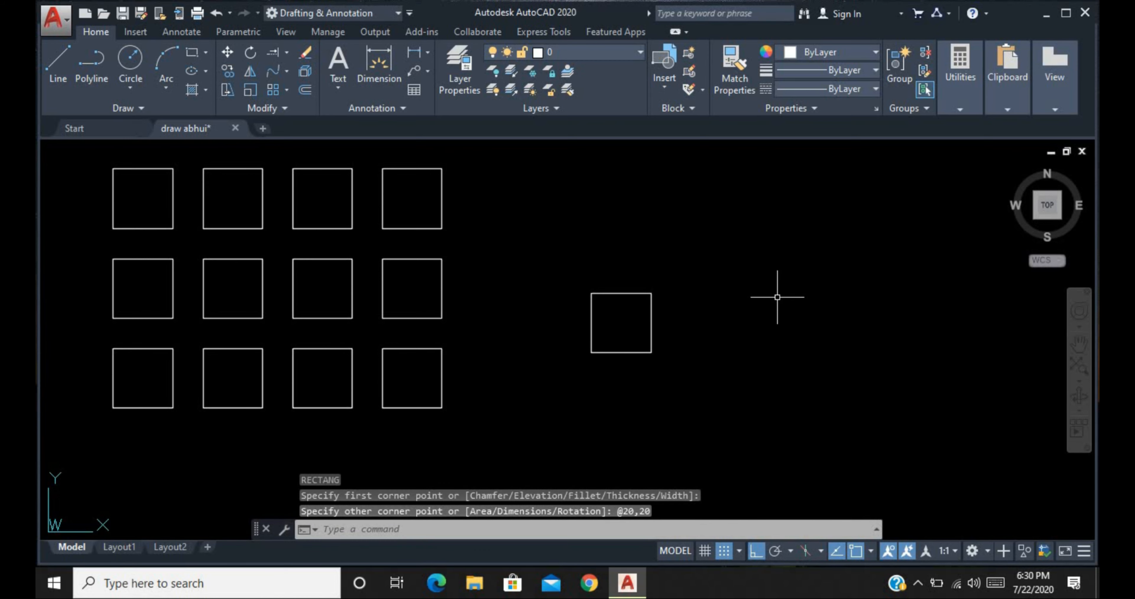
- Create a non-associative rectangular array of the new square with 4 columns and 3 rows, both spaced 30 apart
type("ar")
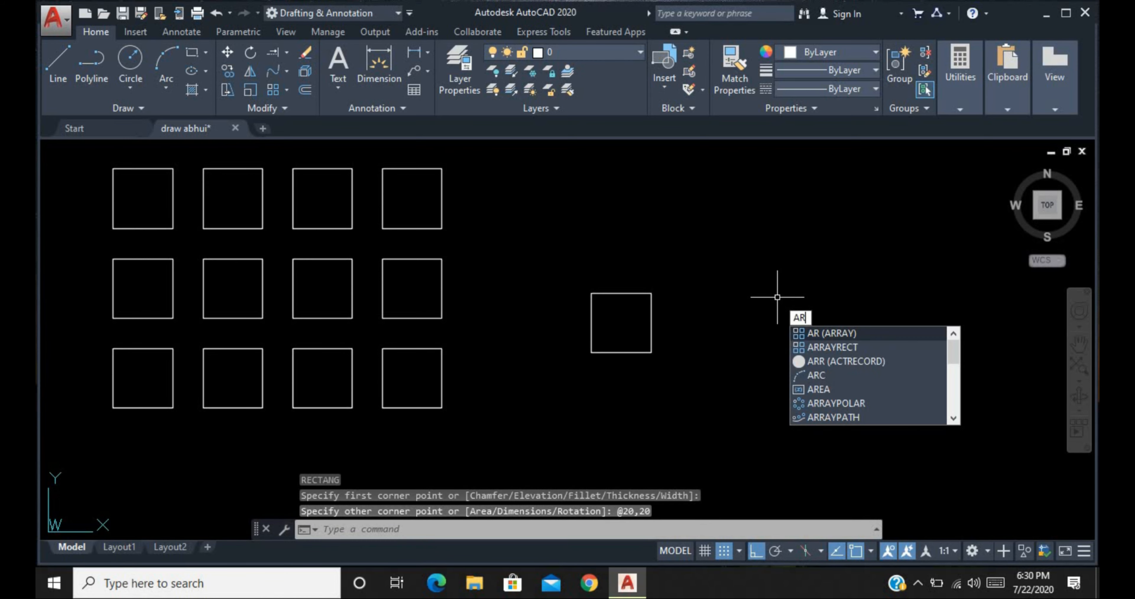
key("Return")
left_click(777, 297)
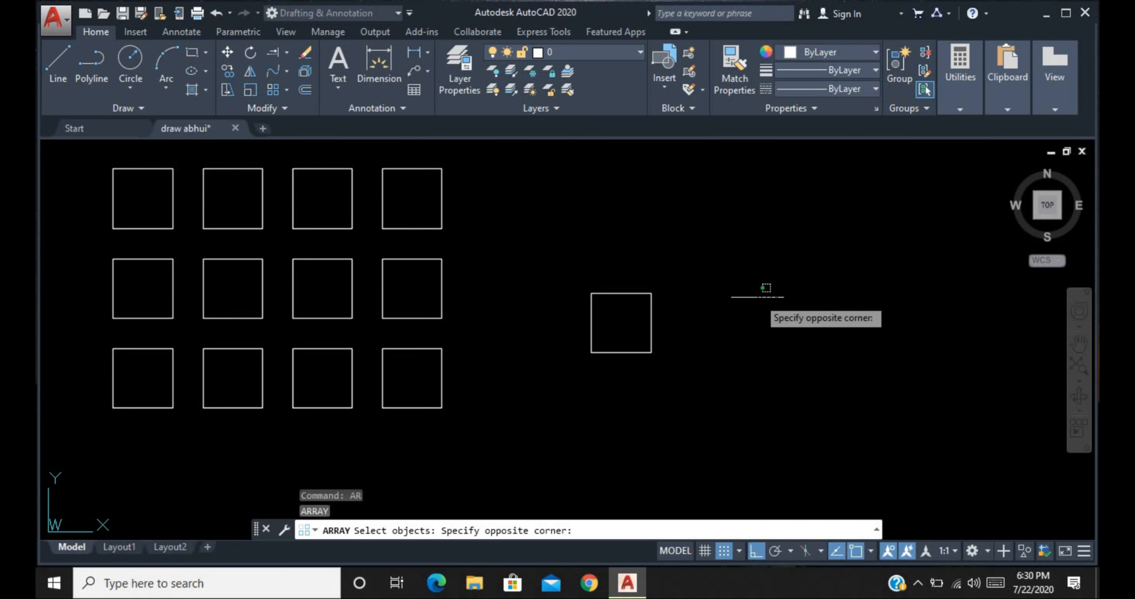
left_click(628, 340)
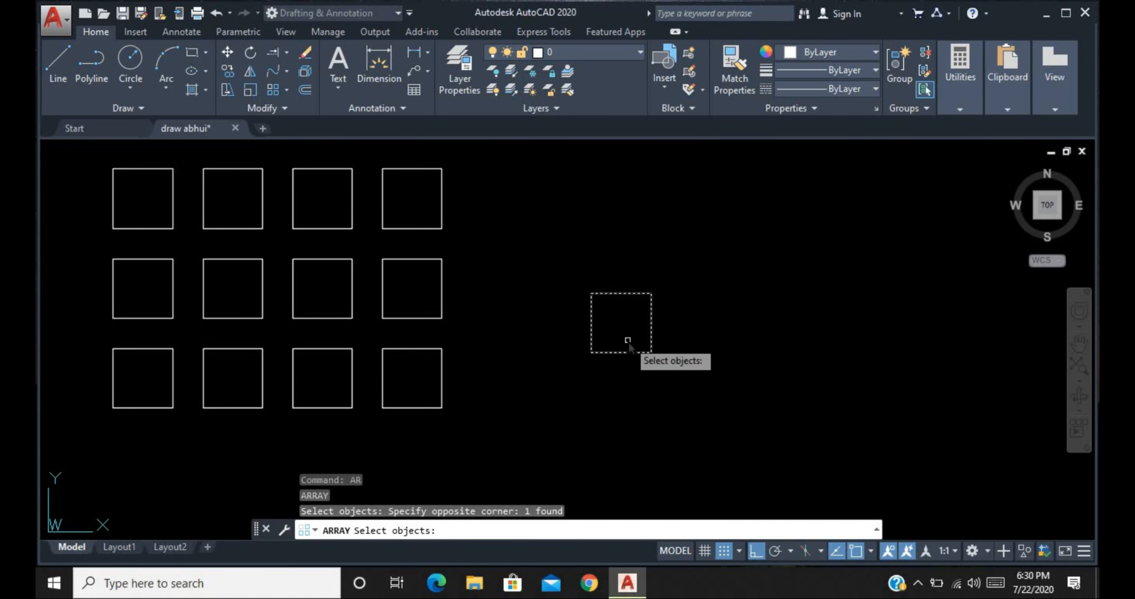
type("r")
key("Return")
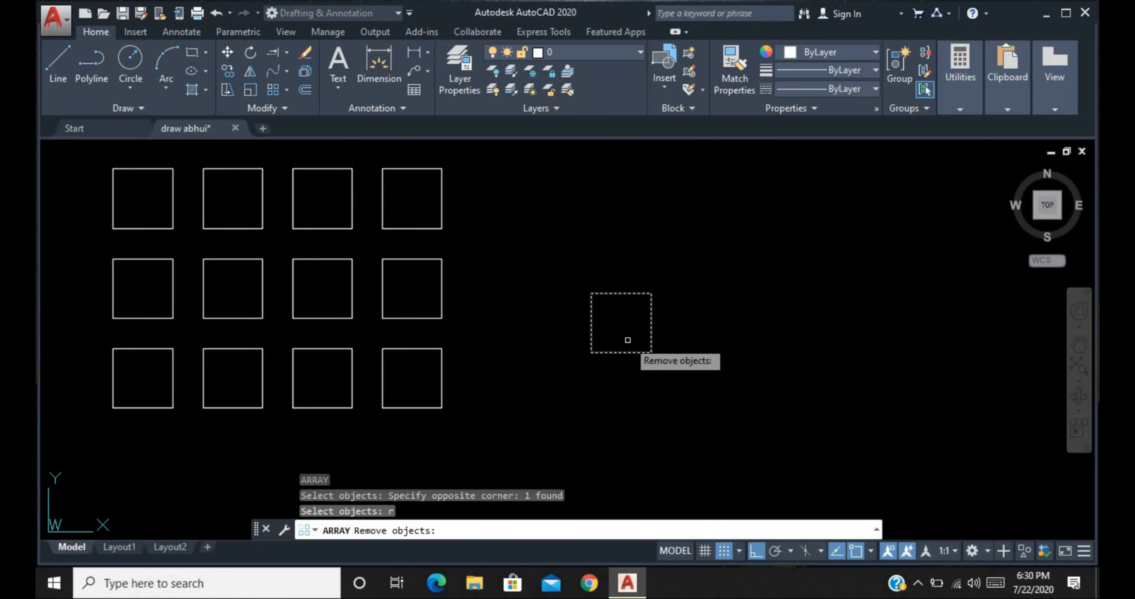
key("Return")
type("r")
key("Return")
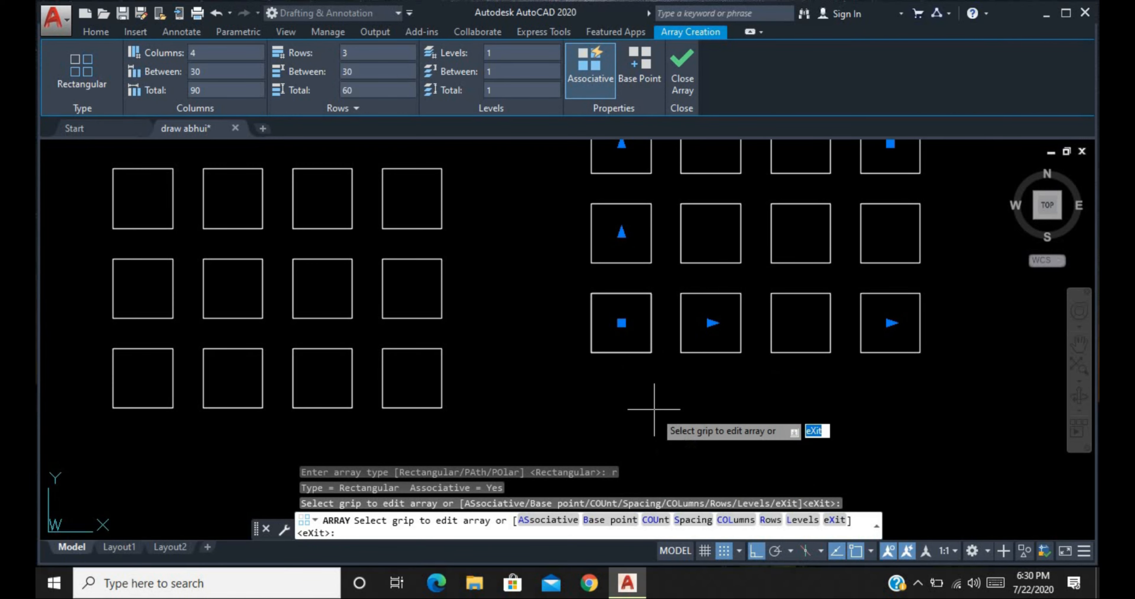
scroll(656, 408, "down", 2)
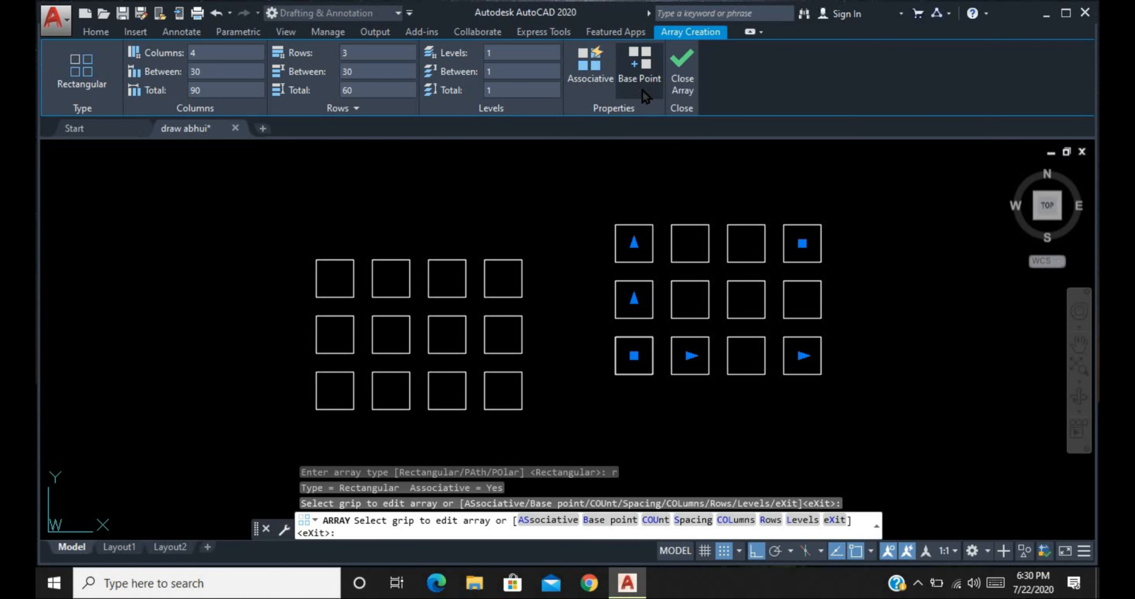
left_click(686, 88)
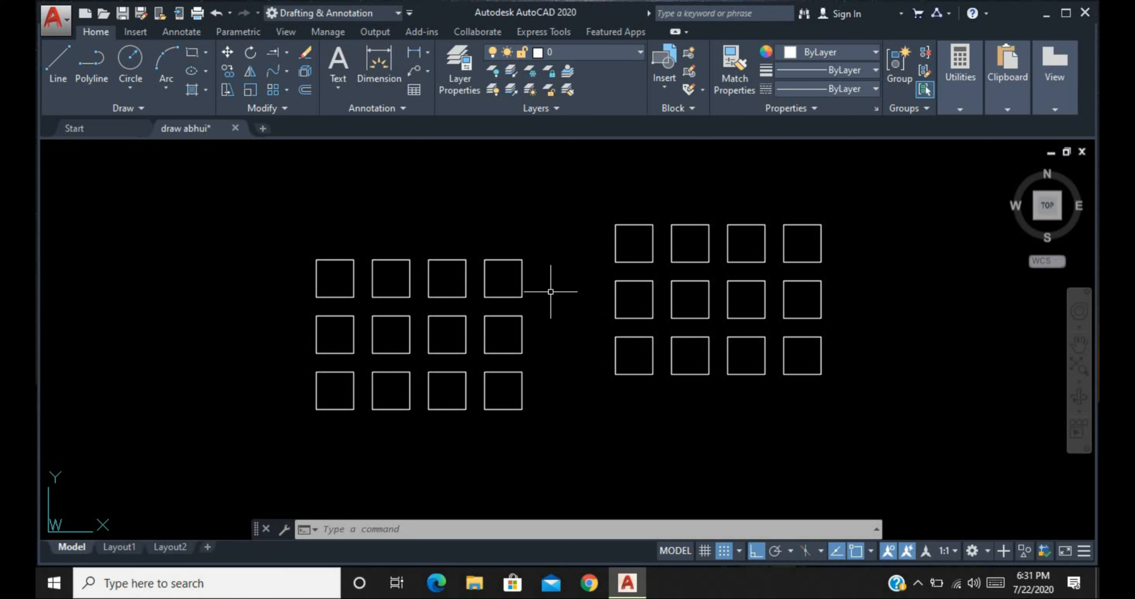
- Select a few squares of the associative array to check how they are grouped, and clear the selection
left_click(551, 292)
left_click(463, 363)
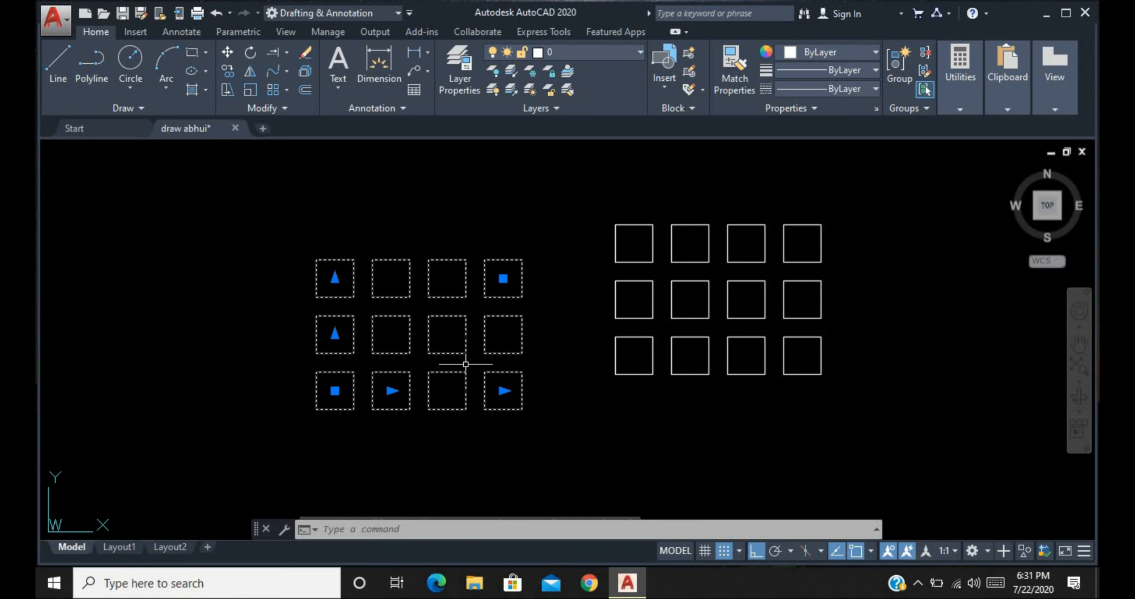
key("Escape")
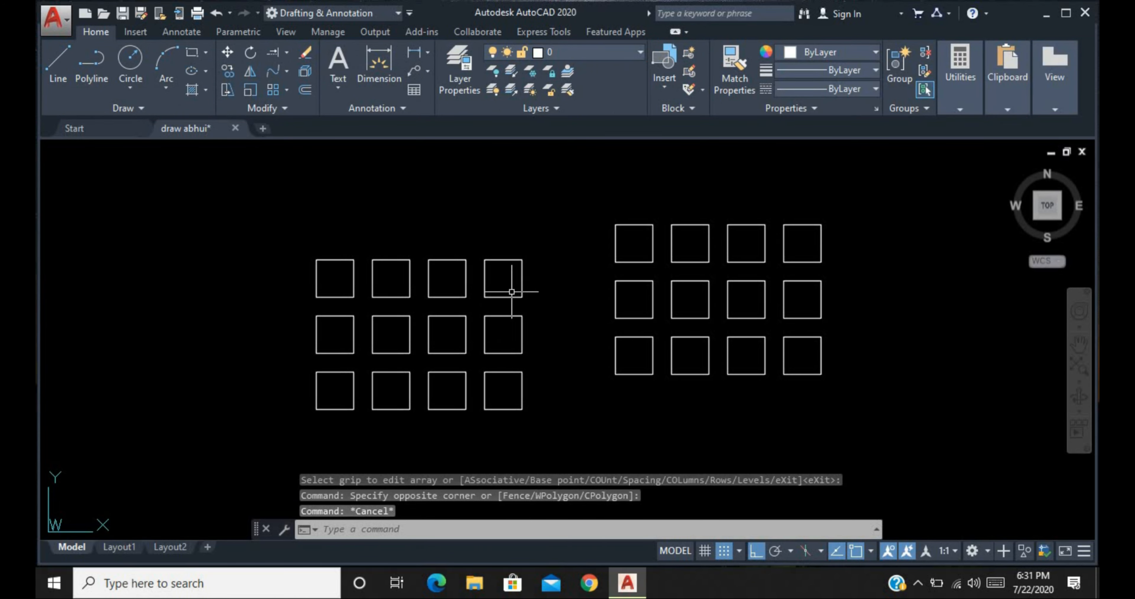
left_click(509, 301)
left_click(507, 291)
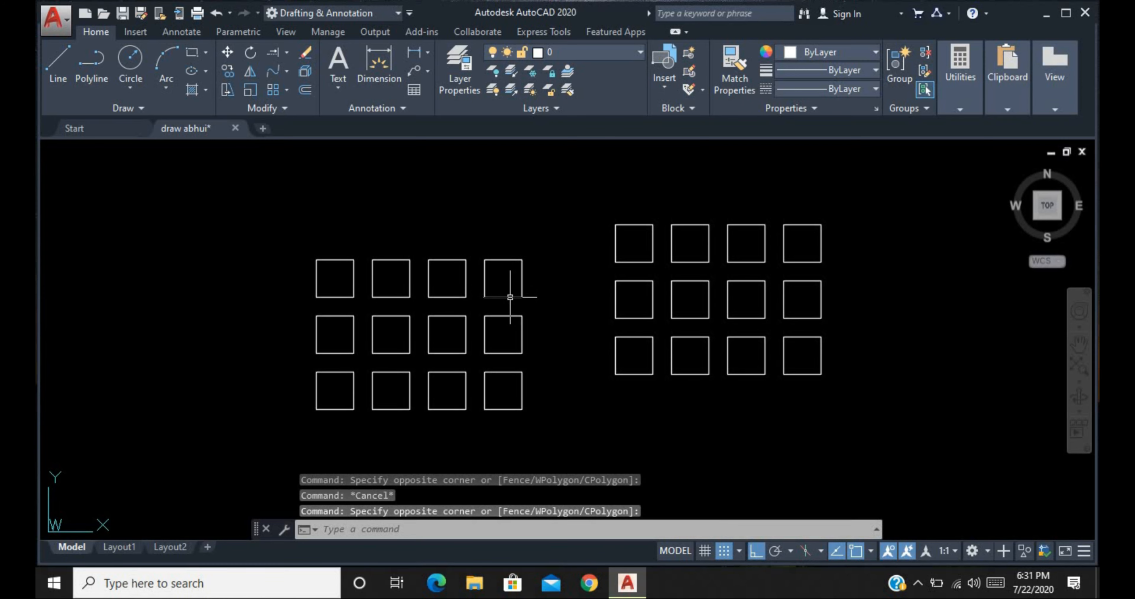
left_click(532, 291)
left_click(469, 298)
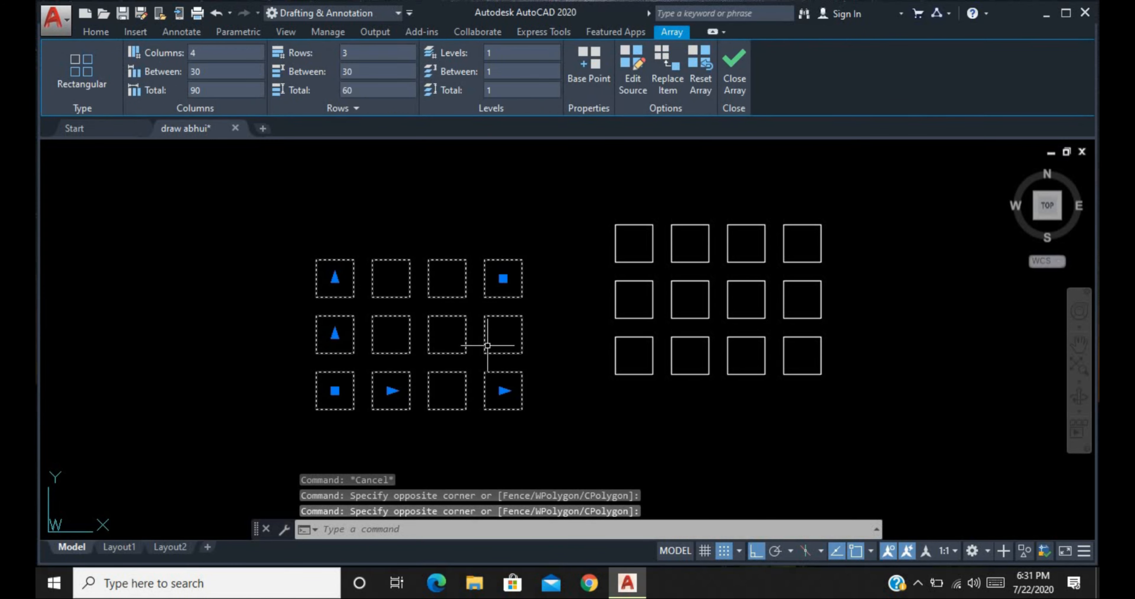
key("Escape")
- Select the four bottom-row squares of the non-associative array one by one to check whether they are independent objects
left_click(624, 352)
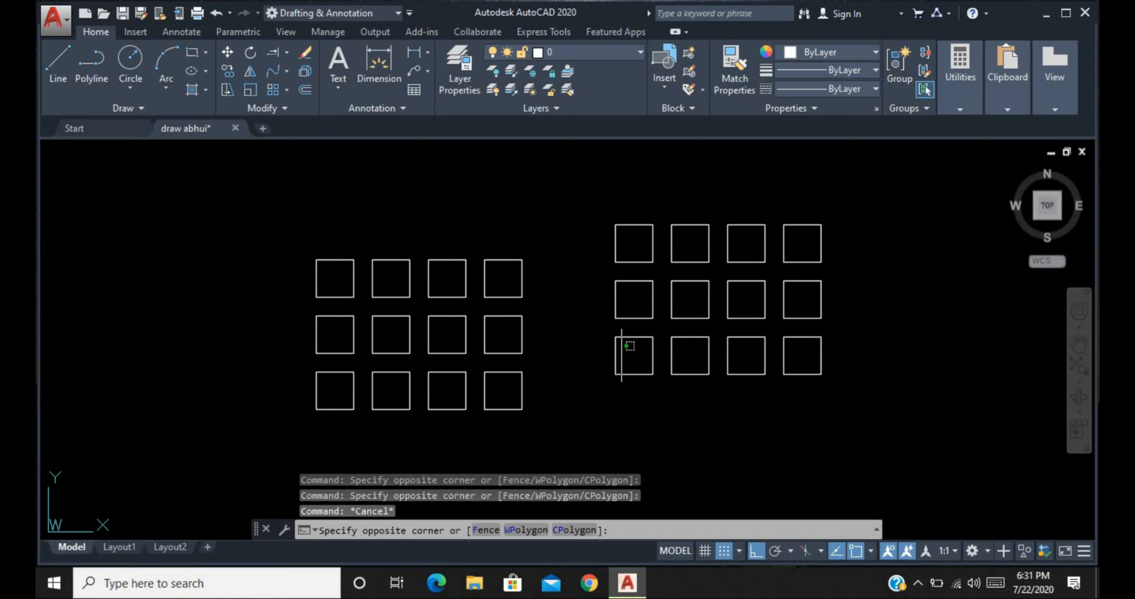
left_click(605, 381)
left_click(709, 343)
left_click(688, 403)
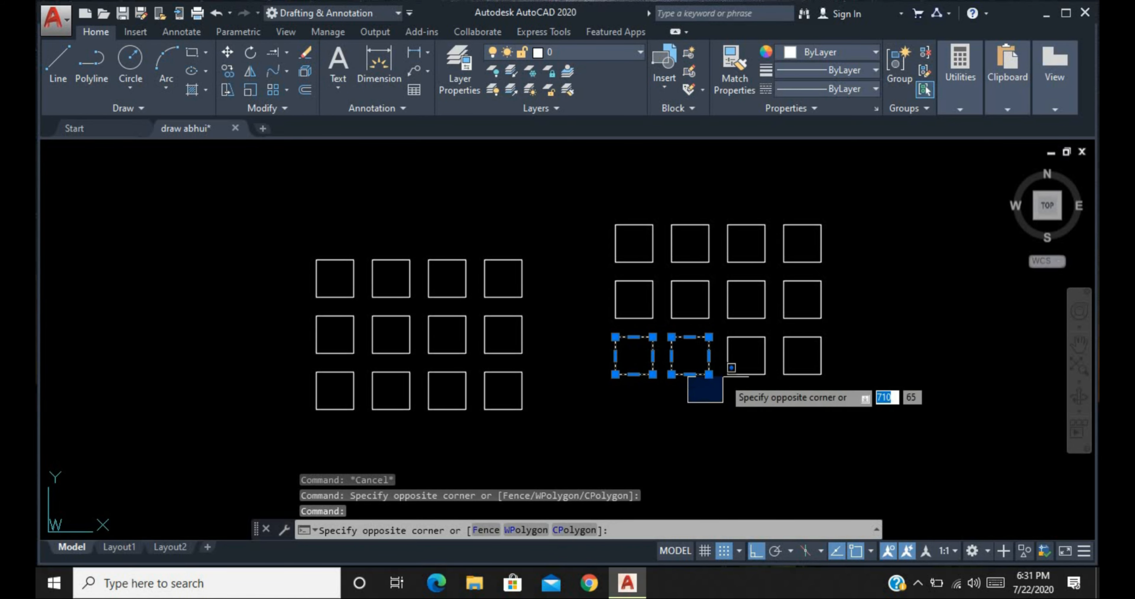
left_click(731, 356)
left_click(752, 369)
left_click(799, 365)
left_click(800, 365)
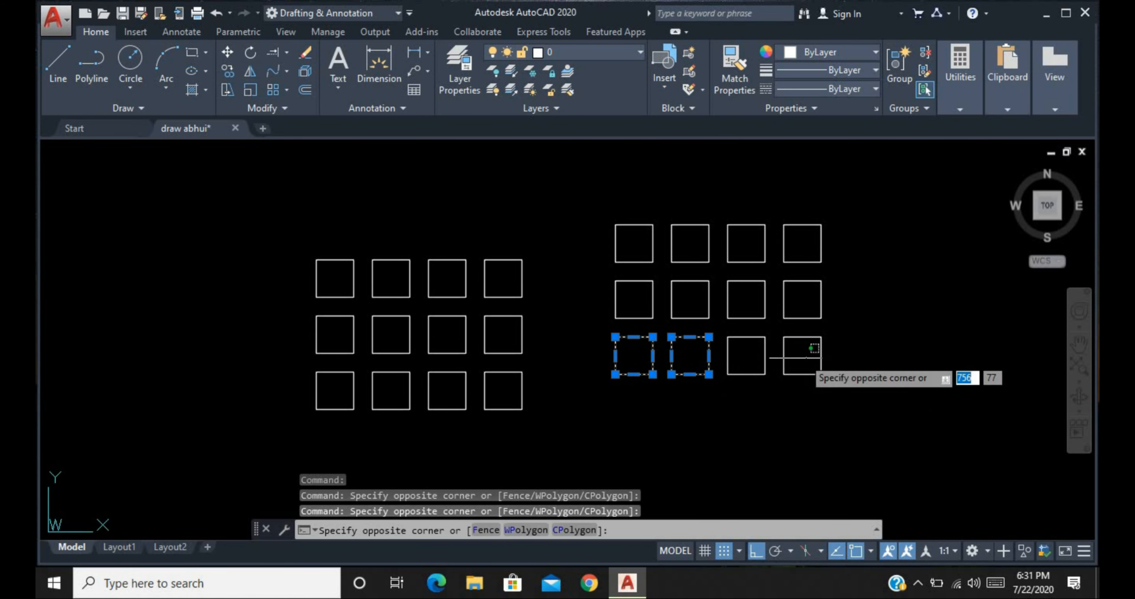
left_click(772, 392)
left_click(761, 363)
left_click(745, 389)
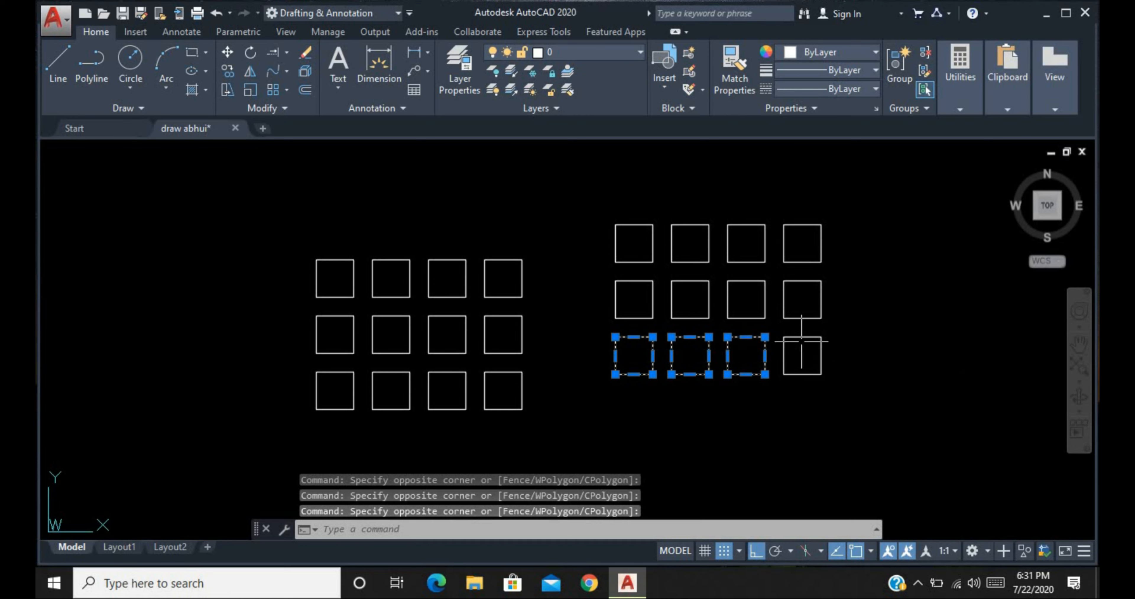
left_click(841, 353)
left_click(794, 374)
left_click(835, 299)
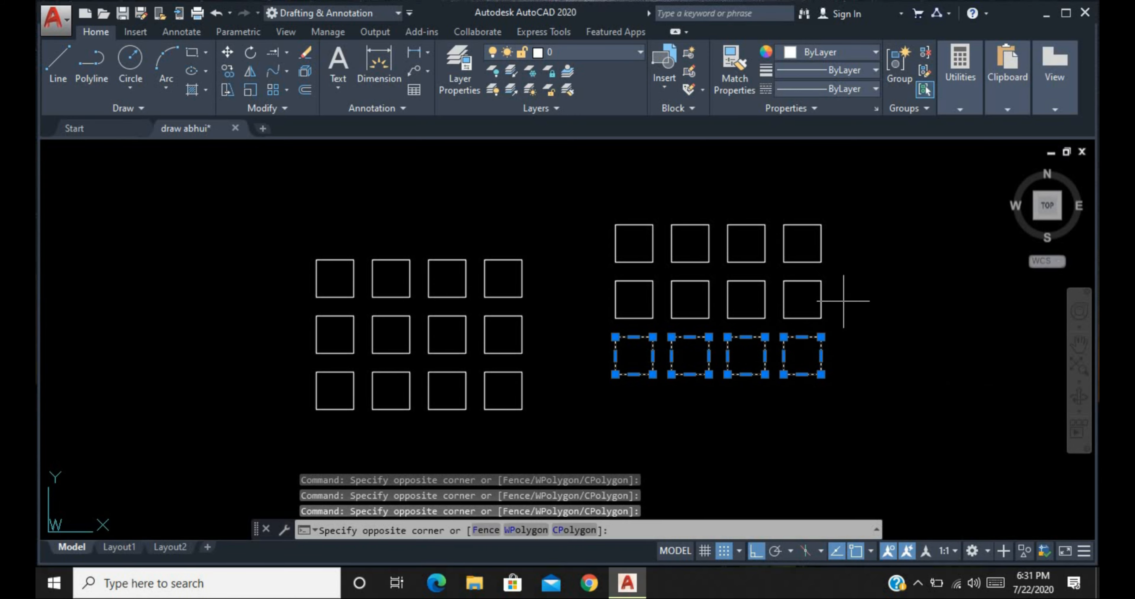
- Select individual squares in the middle and top rows of the non-associative array as a further check, and clear the selection
left_click(812, 329)
left_click(753, 301)
left_click(728, 318)
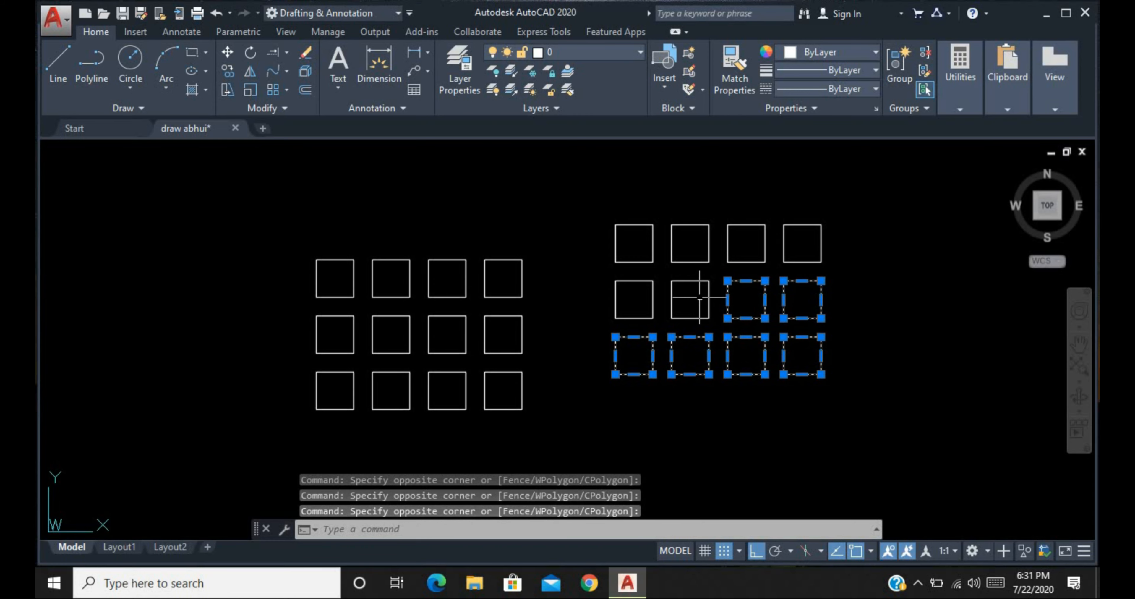
left_click(698, 299)
left_click(675, 307)
left_click(621, 302)
left_click(603, 329)
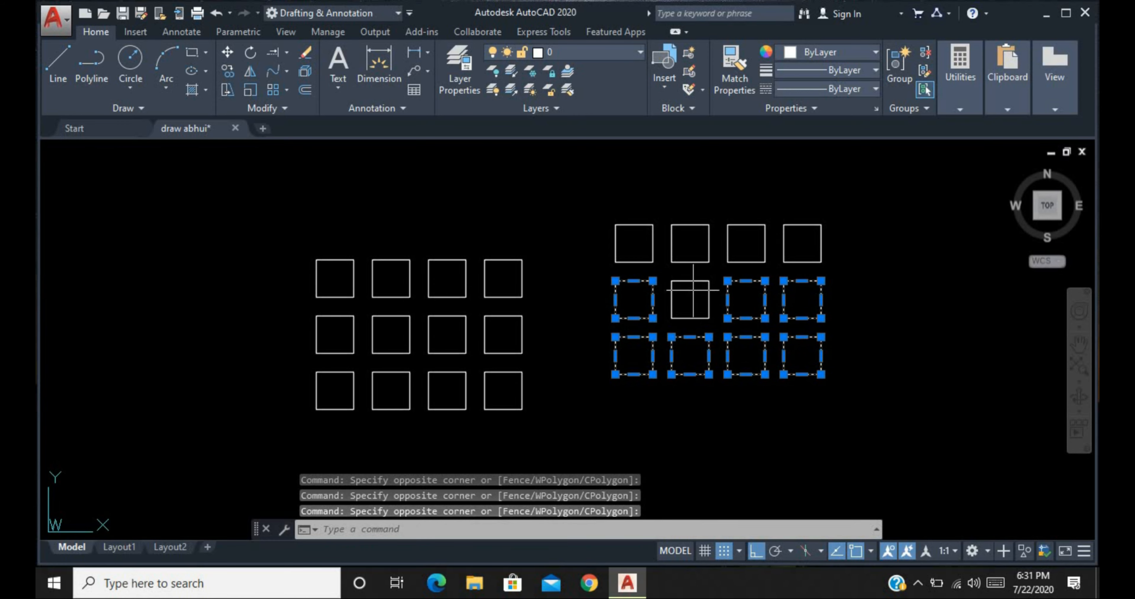
left_click(688, 298)
left_click(654, 276)
left_click(652, 273)
left_click(634, 245)
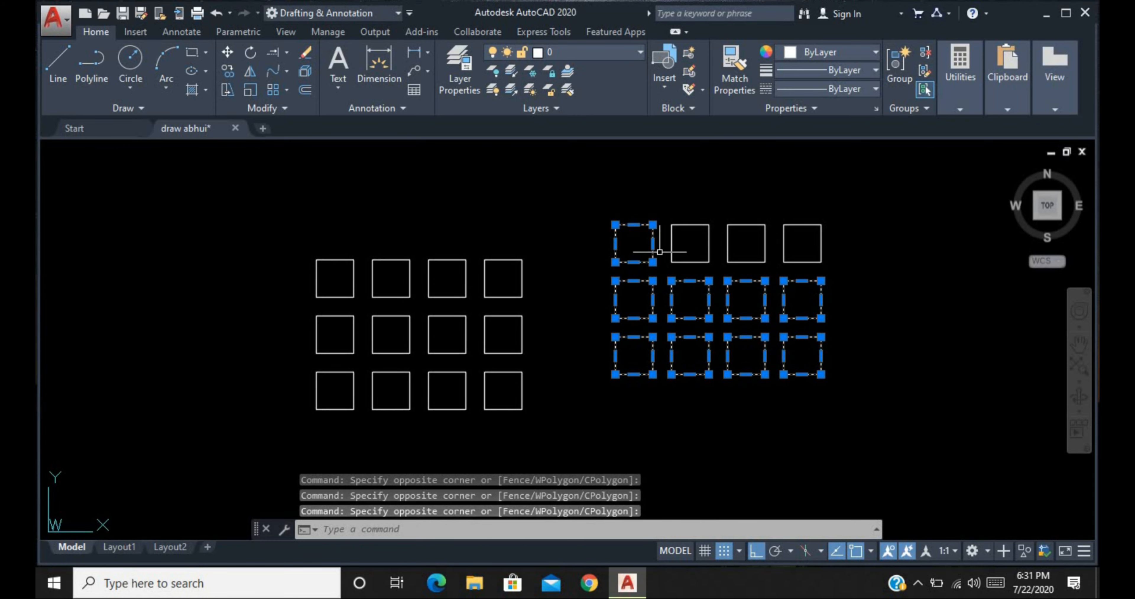
left_click(694, 247)
left_click(730, 250)
left_click(706, 228)
left_click(651, 284)
key("Escape")
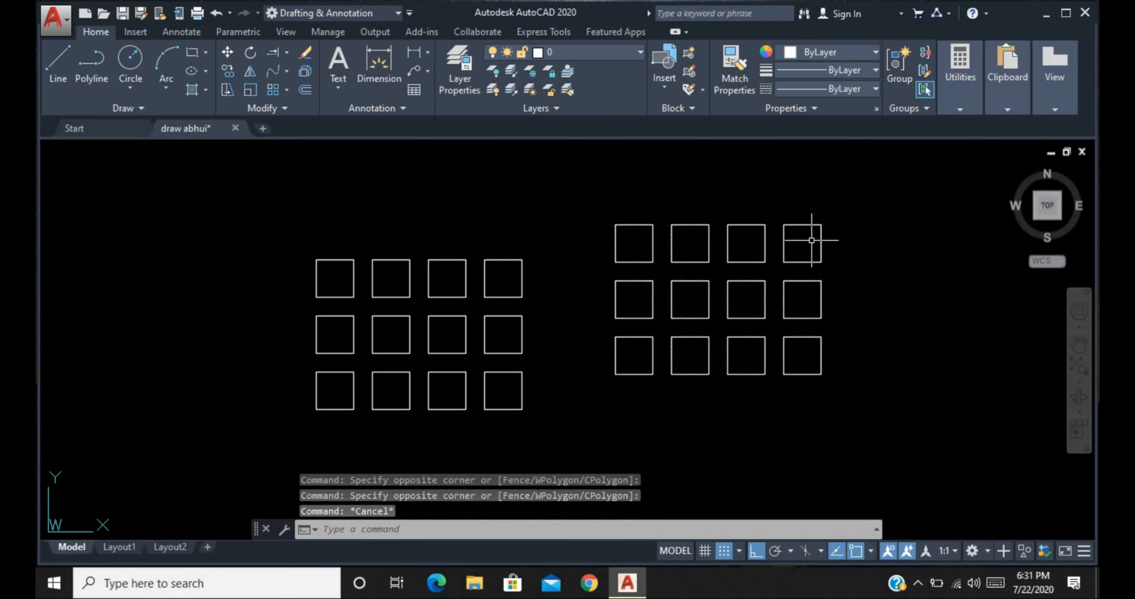
- Erase five squares from the two middle columns of the non-associative array, keeping both outer columns and the second top-row square
left_click(637, 378)
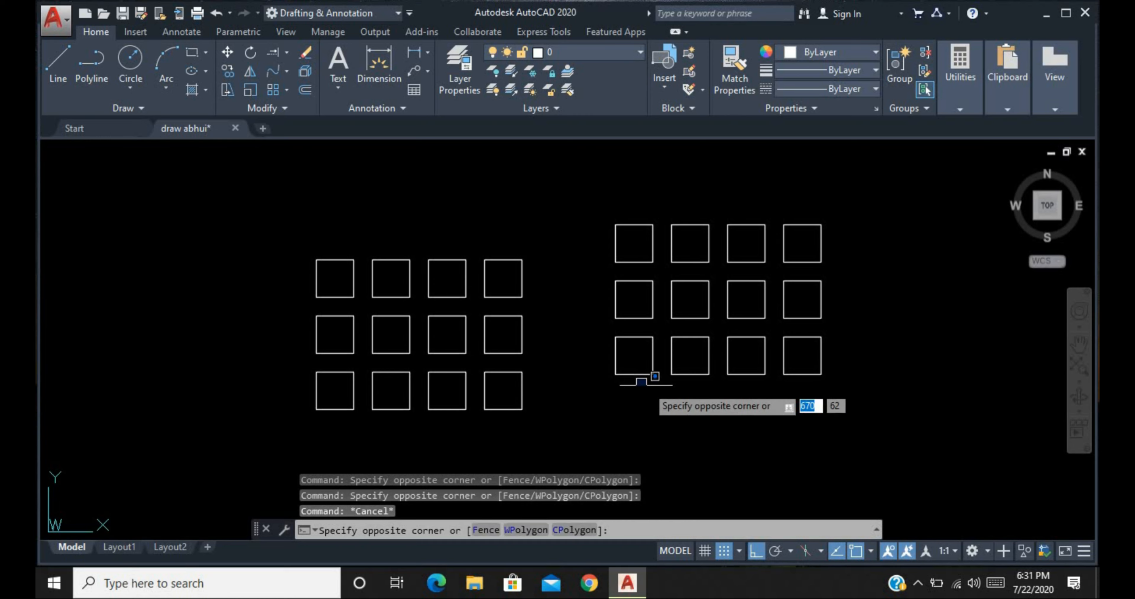
left_click(630, 385)
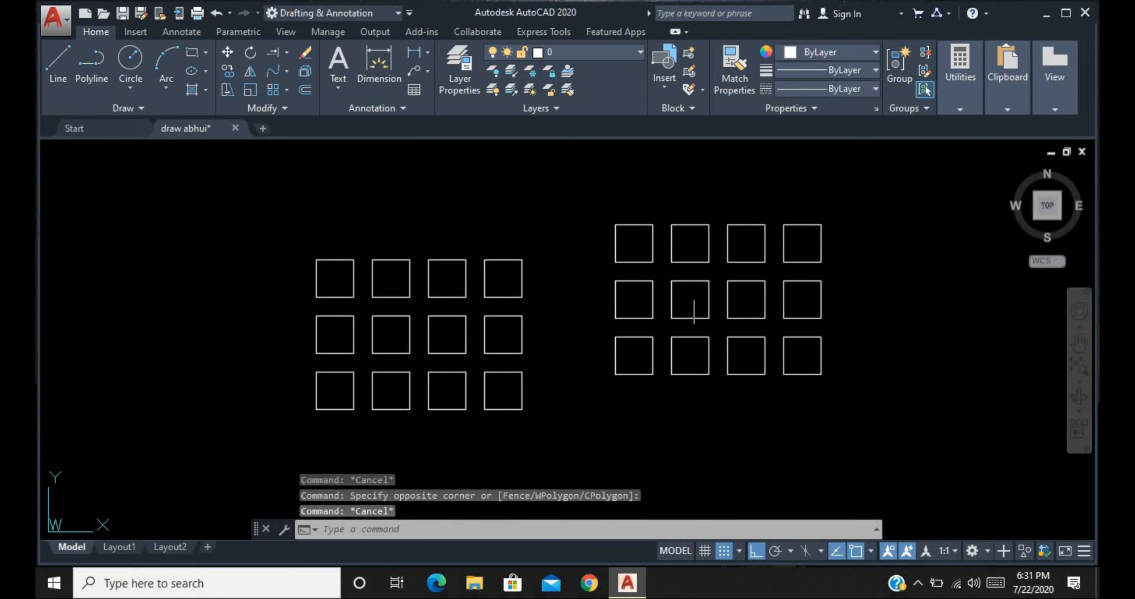
left_click(687, 301)
left_click(668, 327)
key("Delete")
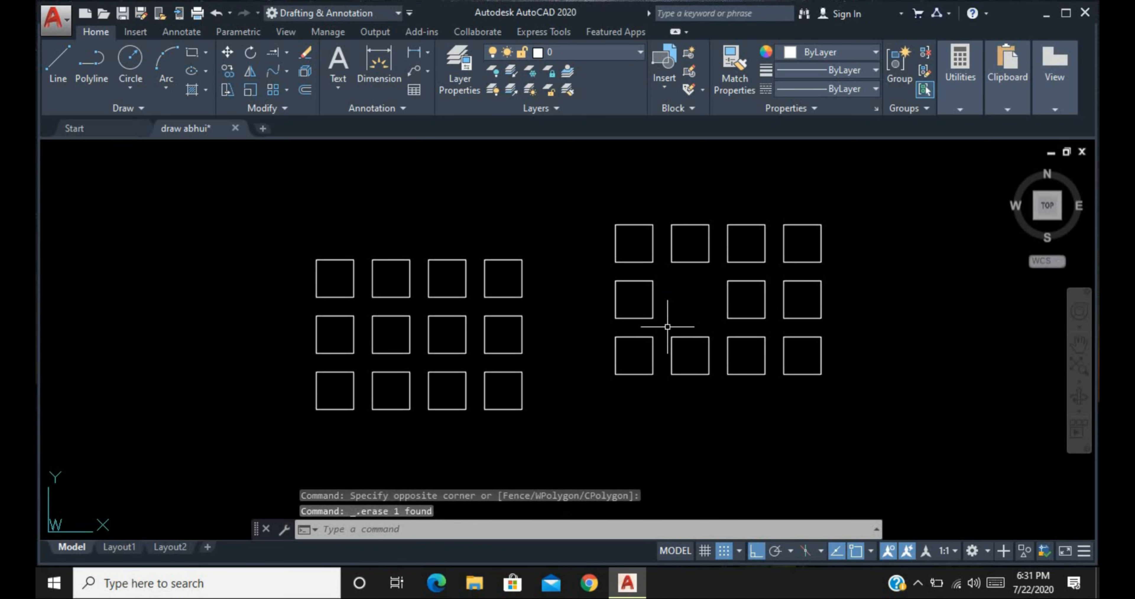
left_click(774, 250)
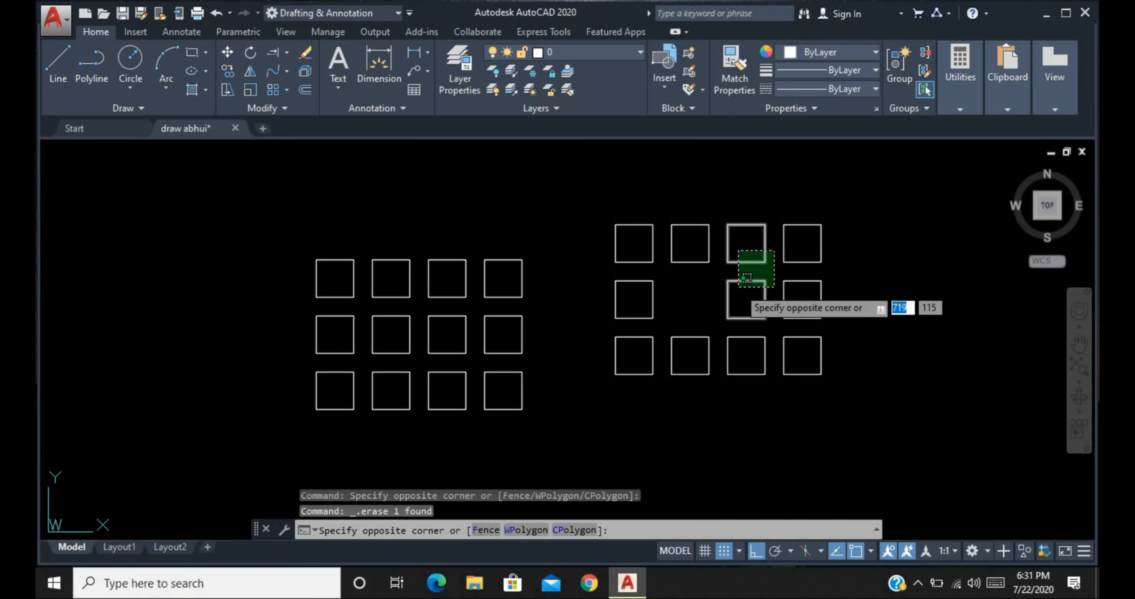
left_click(736, 287)
key("Delete")
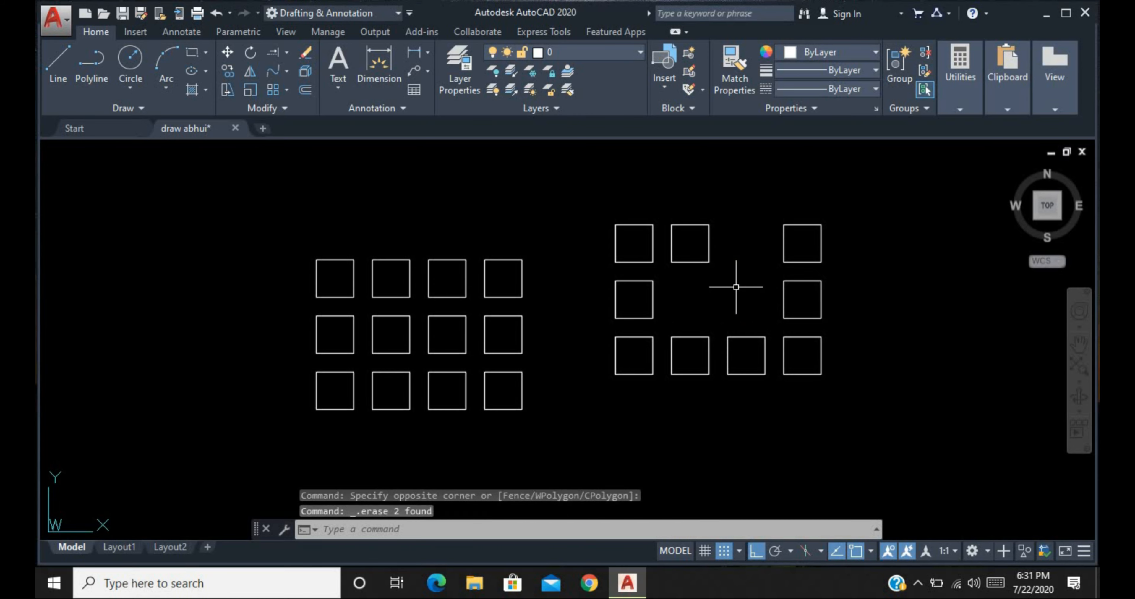
left_click(750, 348)
left_click(708, 379)
key("Delete")
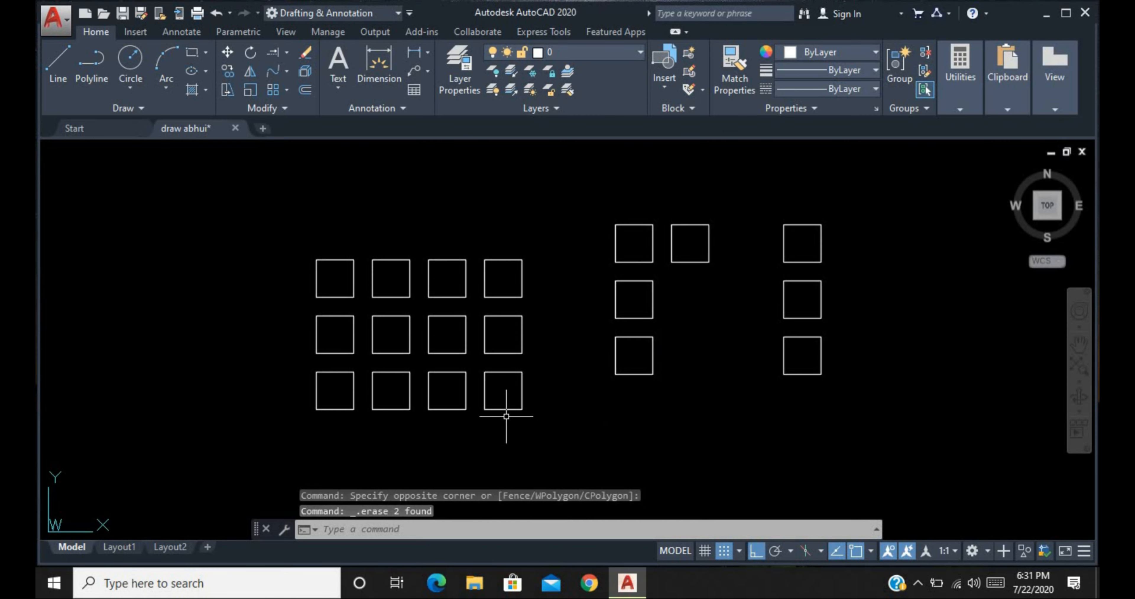
- Erase the whole associative array, and undo this deletion together with the earlier square deletions in the non-associative array
left_click(507, 409)
key("Delete")
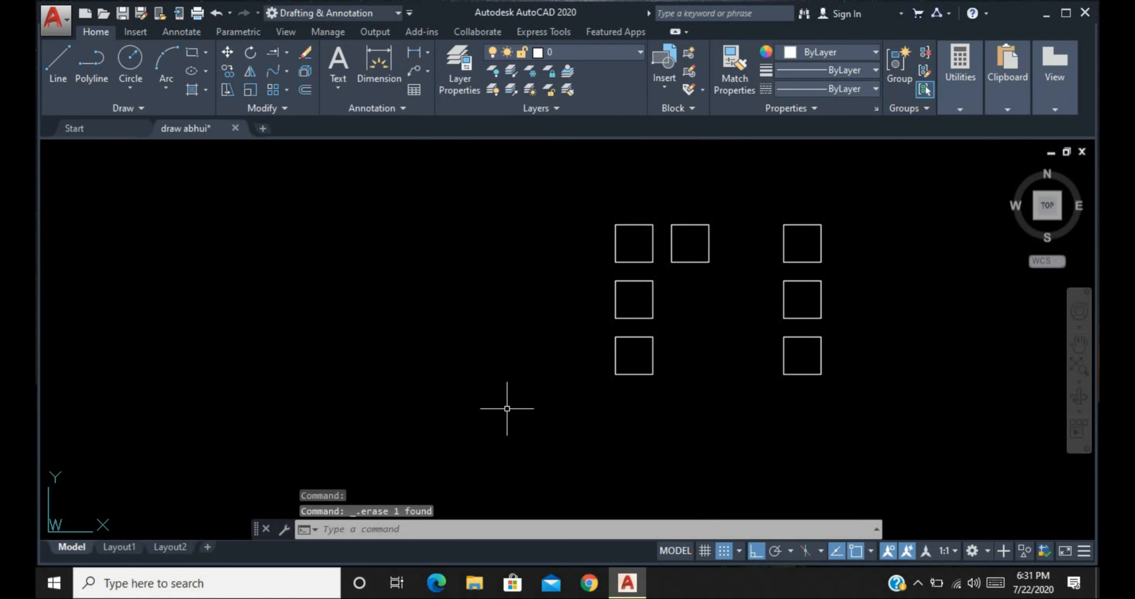
key("ctrl+z")
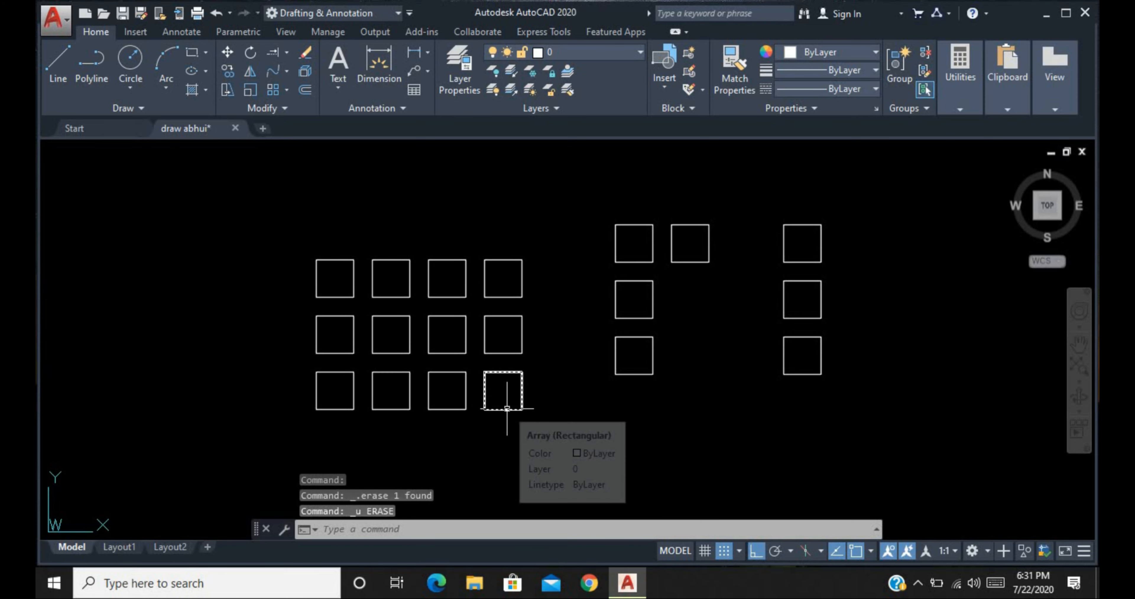
key("ctrl+z")
key("ctrl+z")
key("ctrl+z")
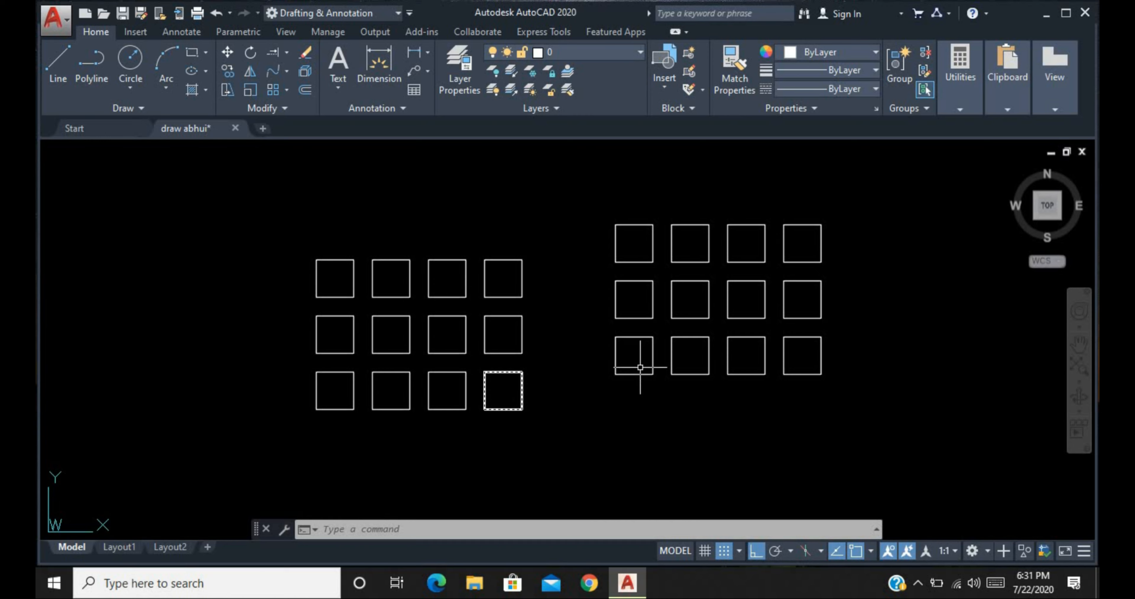
key("Escape")
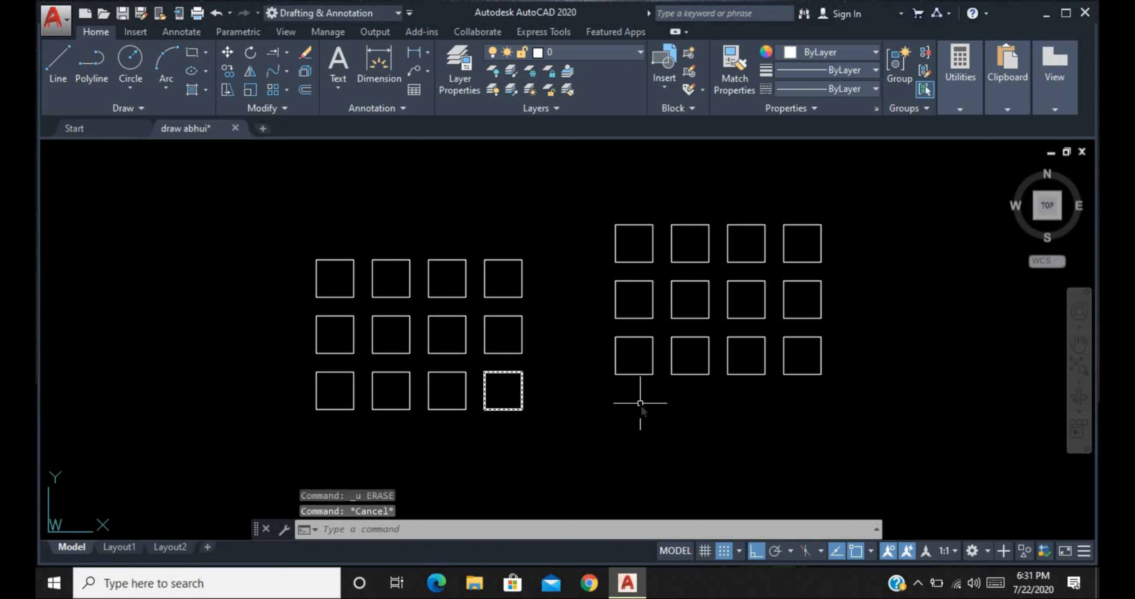
- Draw circles centred in the first two bottom-row squares of the non-associative array, the second with a radius of about 5
type("c")
key("Return")
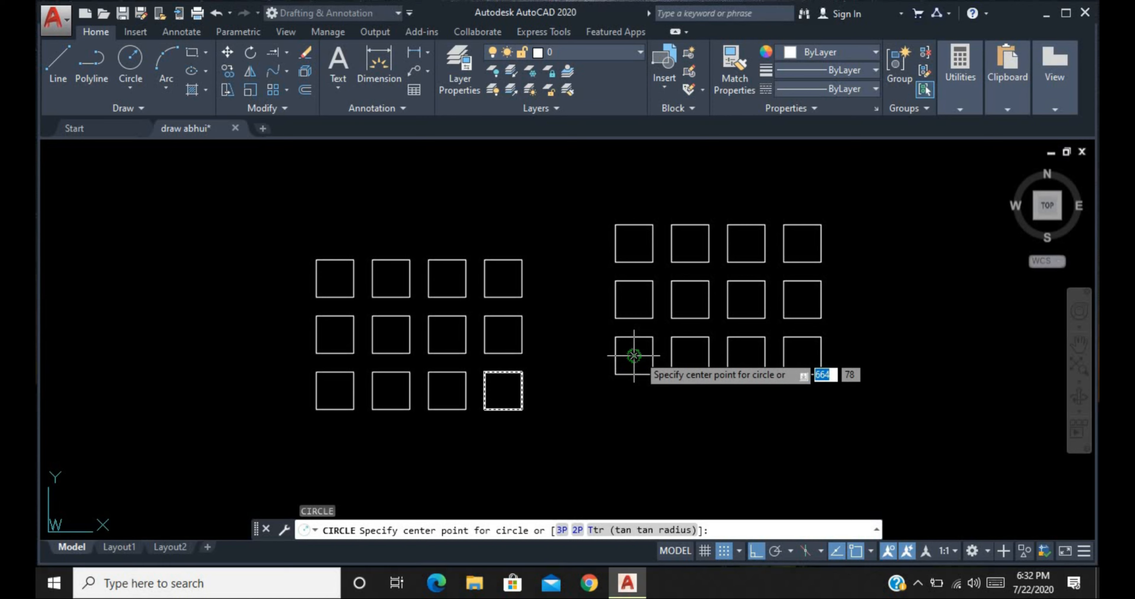
left_click(634, 355)
left_click(645, 358)
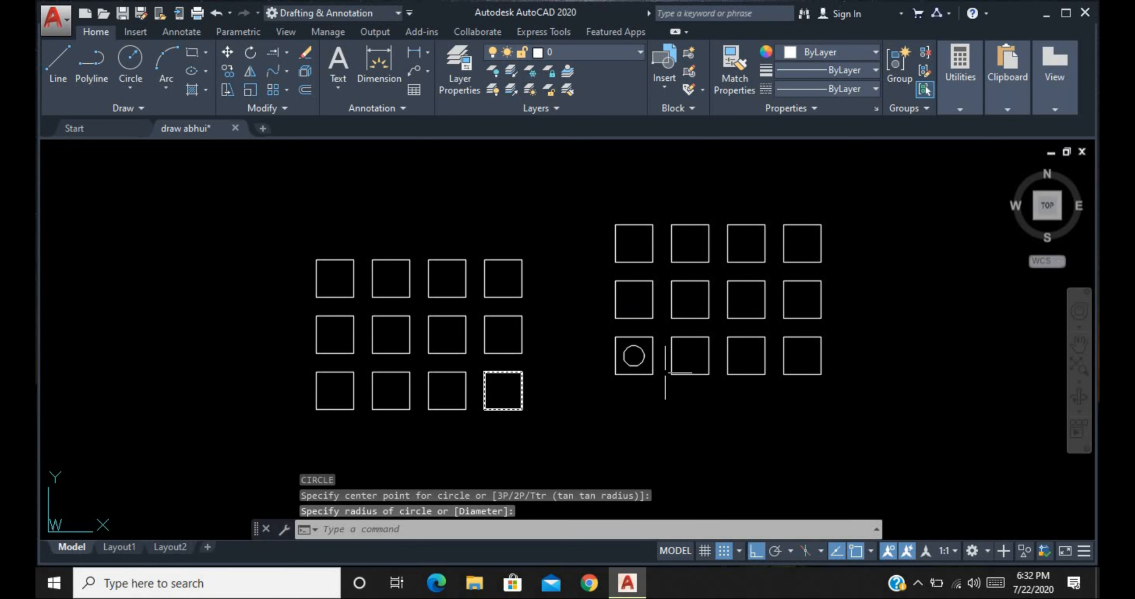
key("Return")
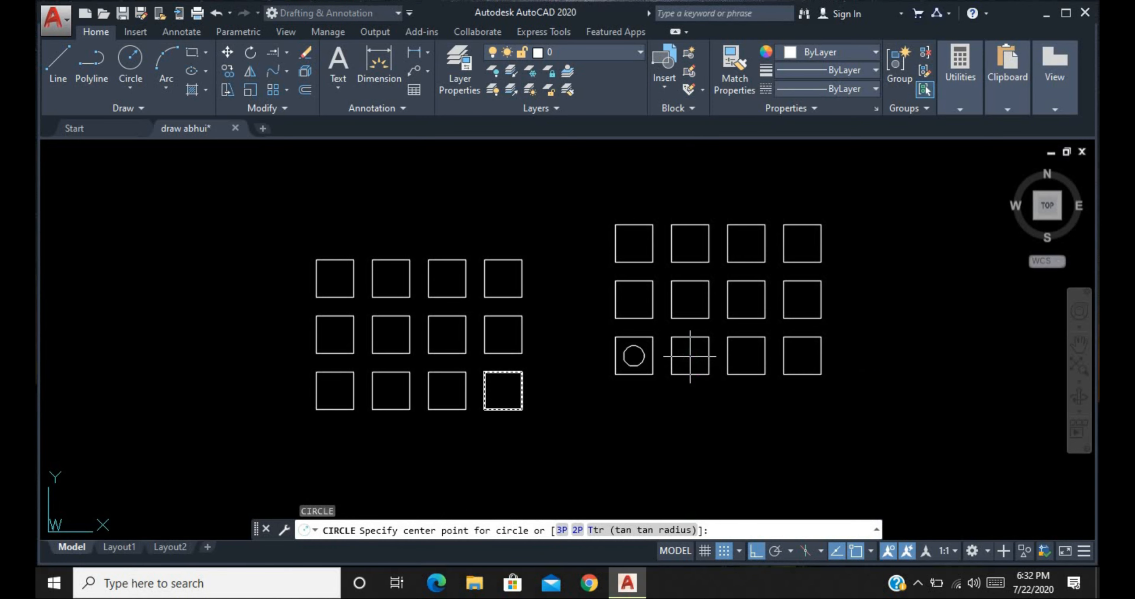
left_click(690, 356)
key("Return")
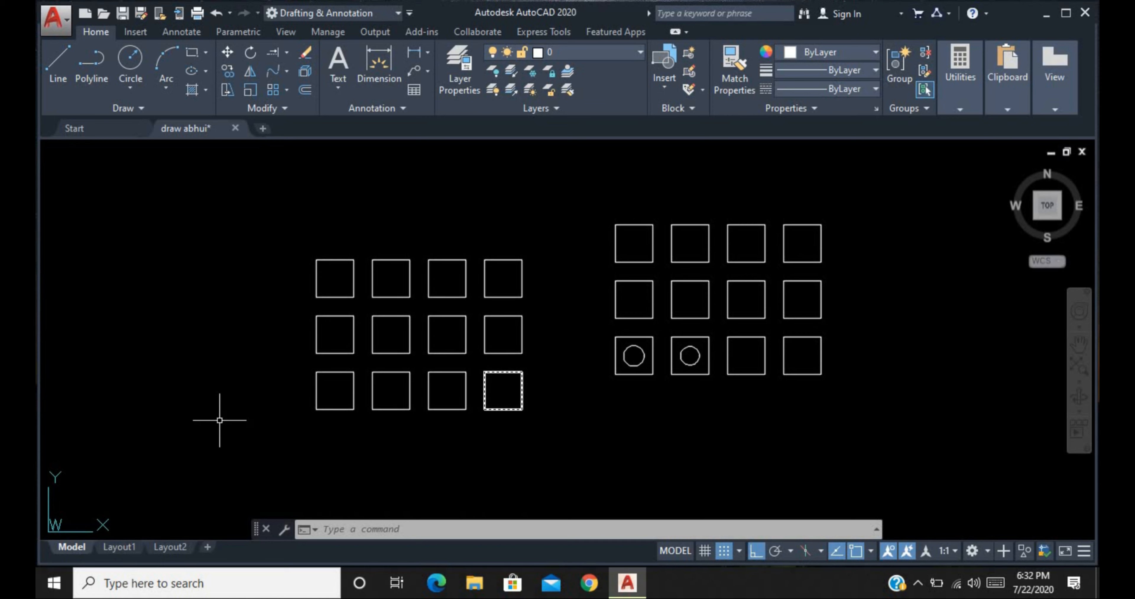
- Open the associative array's source object for editing, using its bottom-left square as the item
left_click(327, 410)
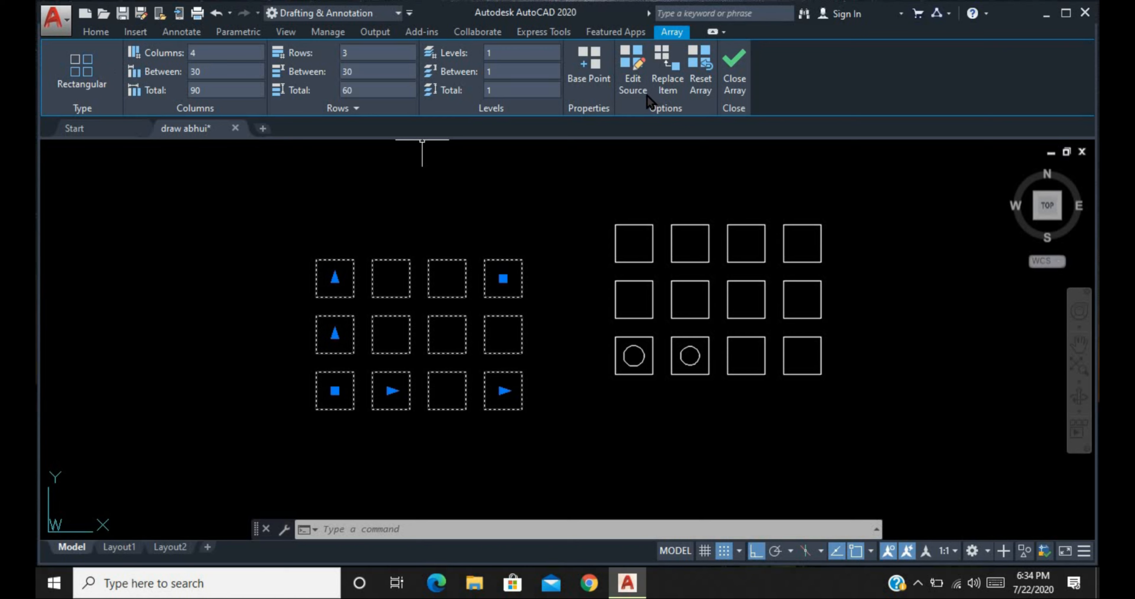
left_click(635, 74)
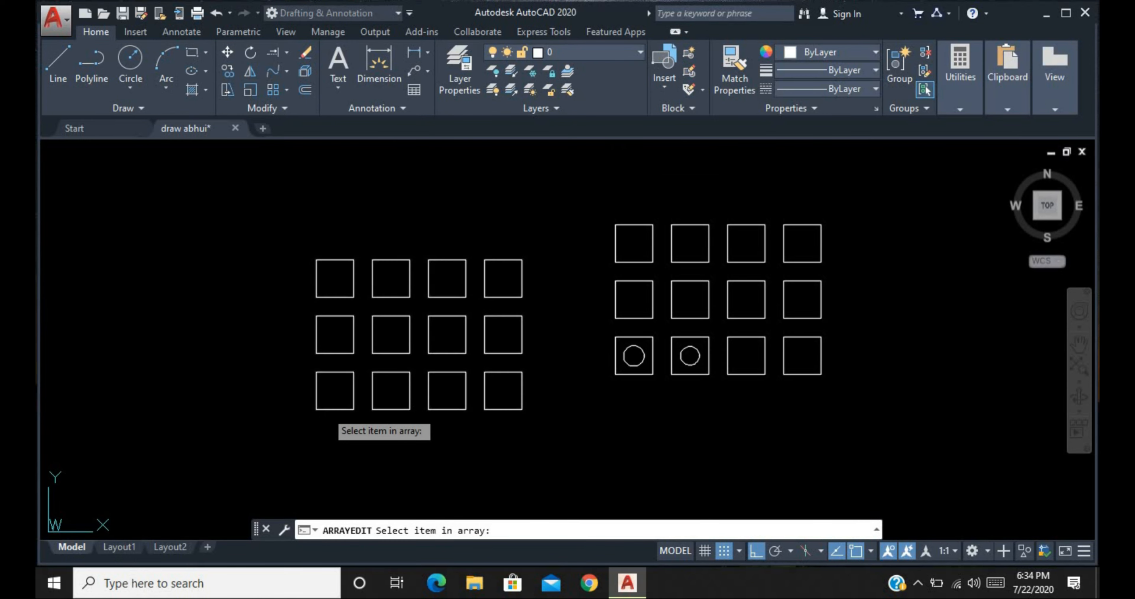
left_click(325, 410)
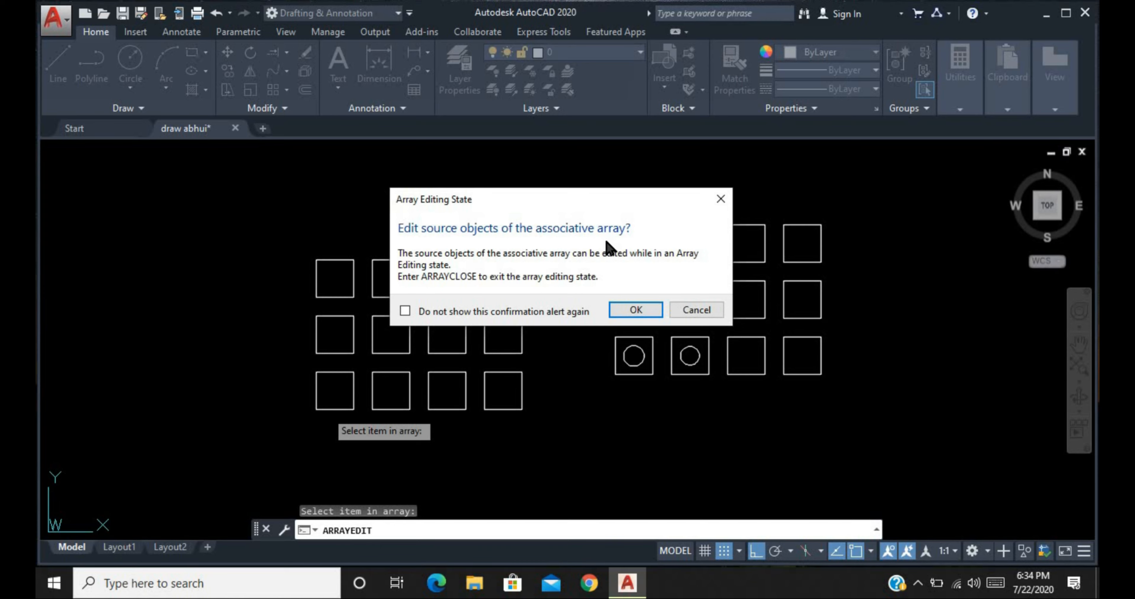
left_click(636, 310)
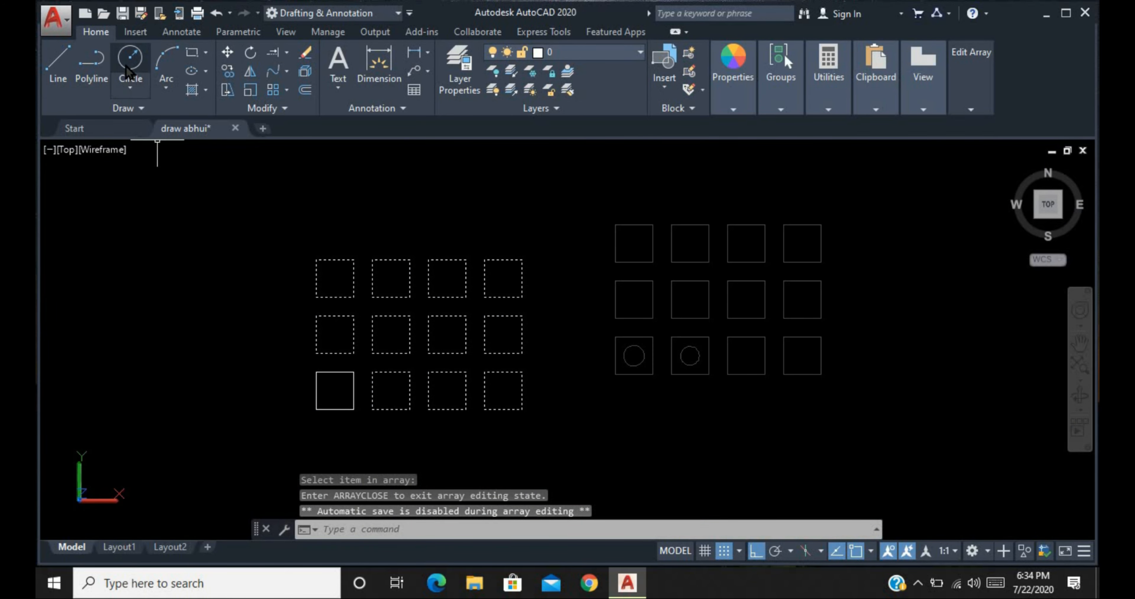
- Draw a circle of radius 1 at the centre of the source square
left_click(130, 59)
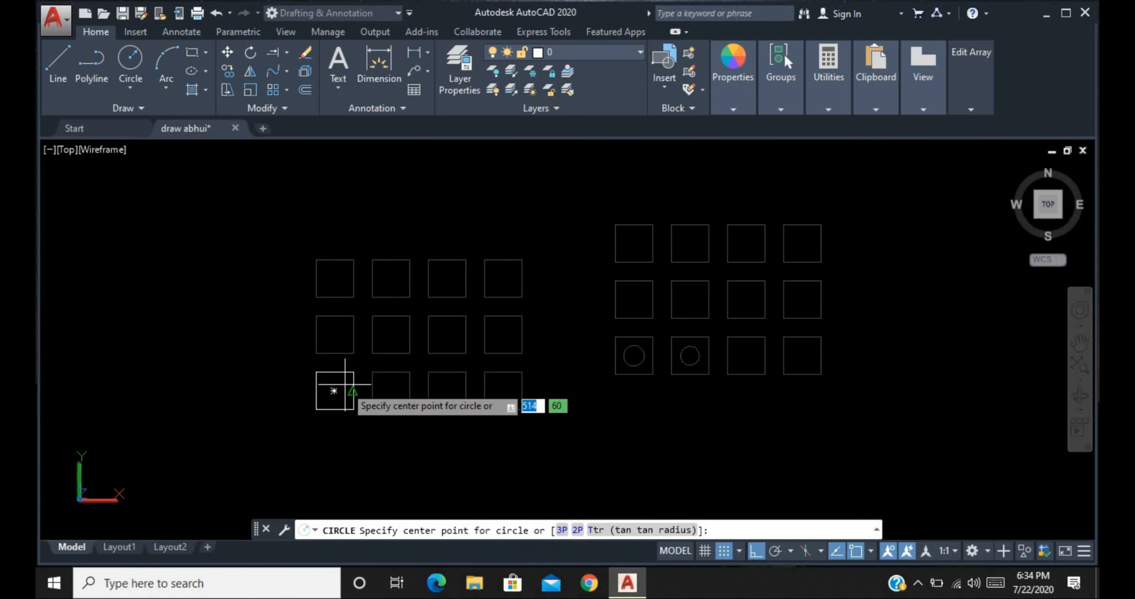
left_click(335, 390)
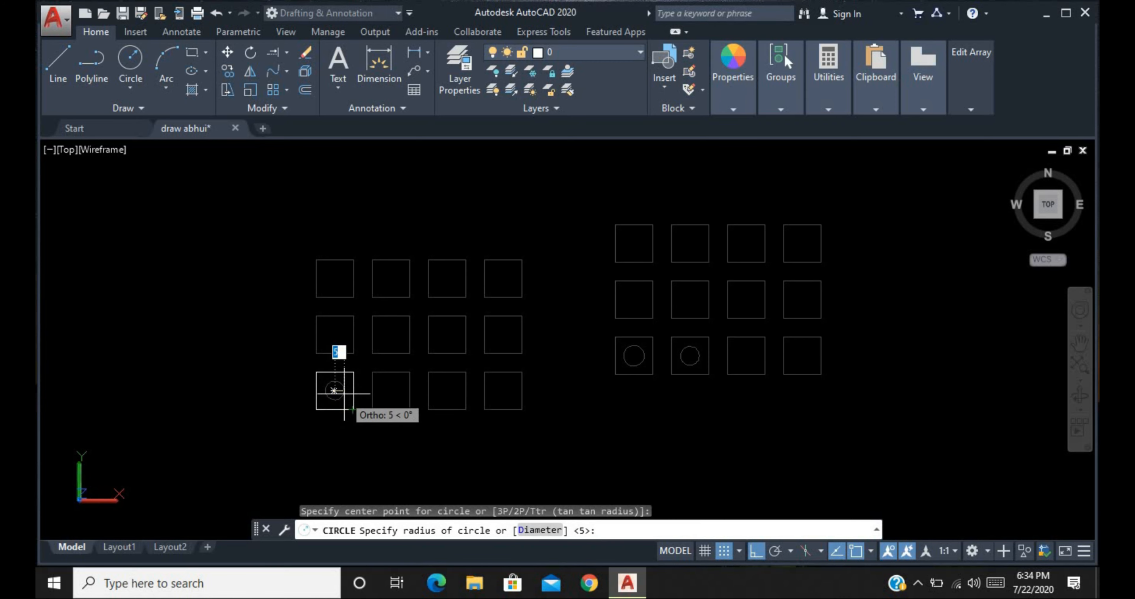
type("1")
key("Return")
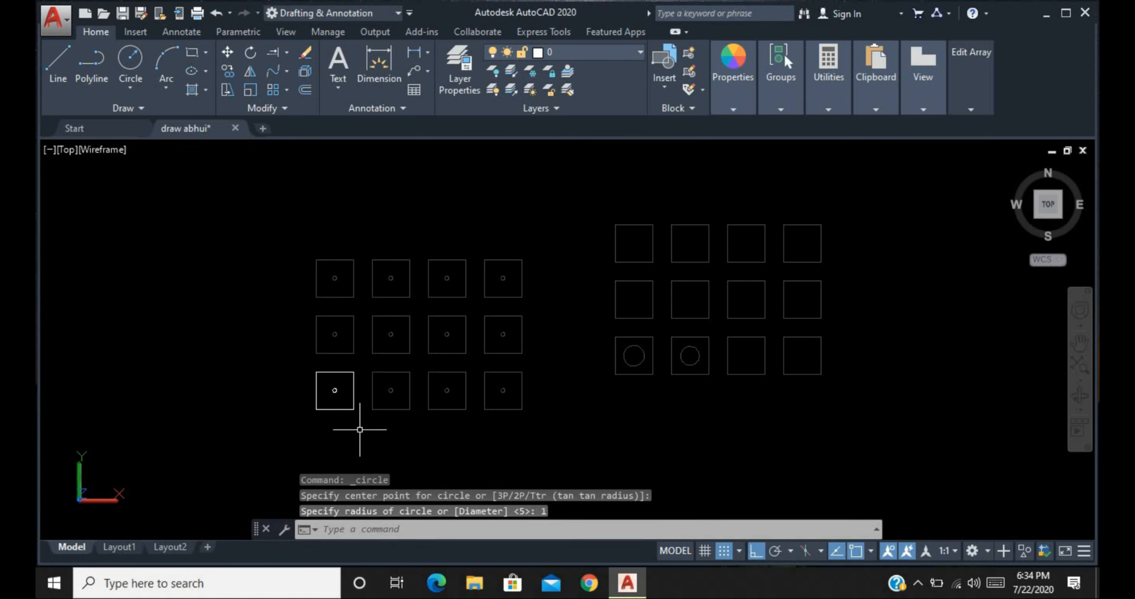
- Draw a larger circle around the small circle inside the source square
scroll(337, 388, "up", 3)
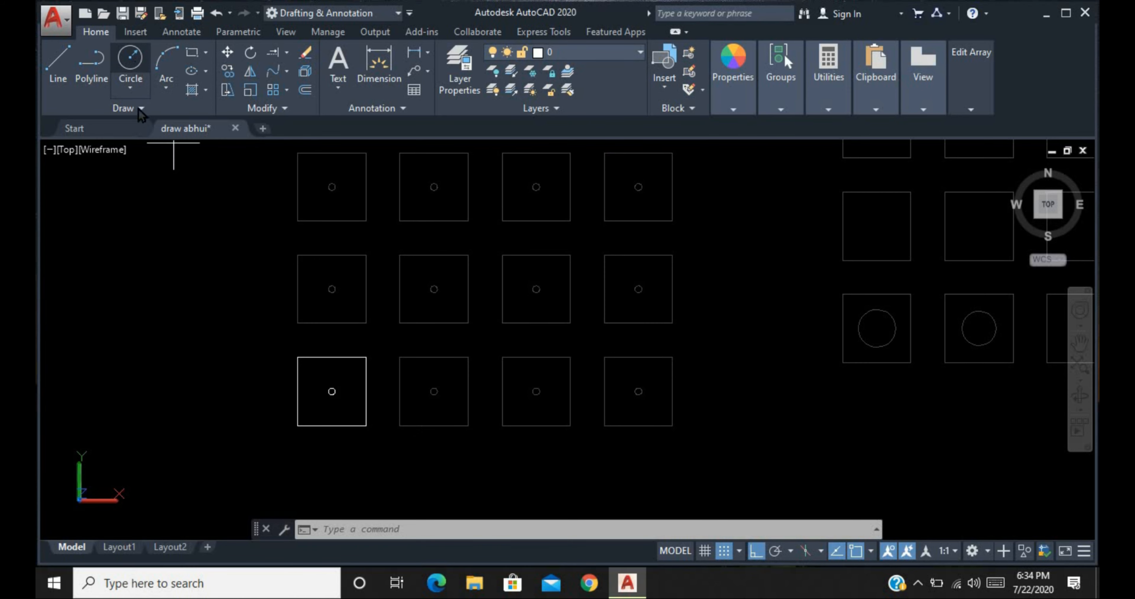
left_click(130, 60)
left_click(331, 391)
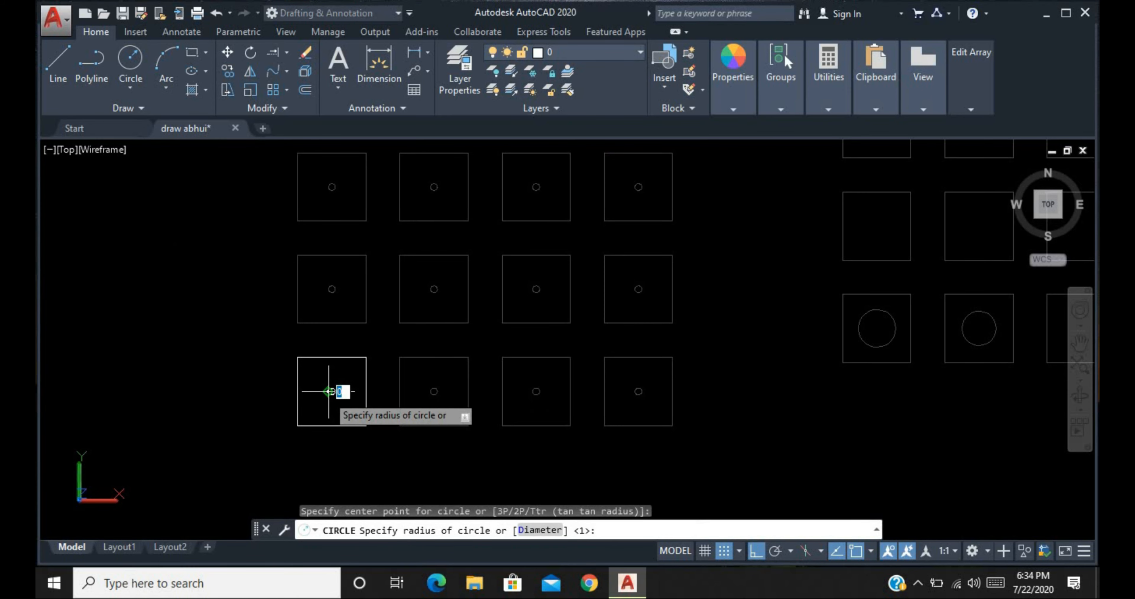
left_click(351, 405)
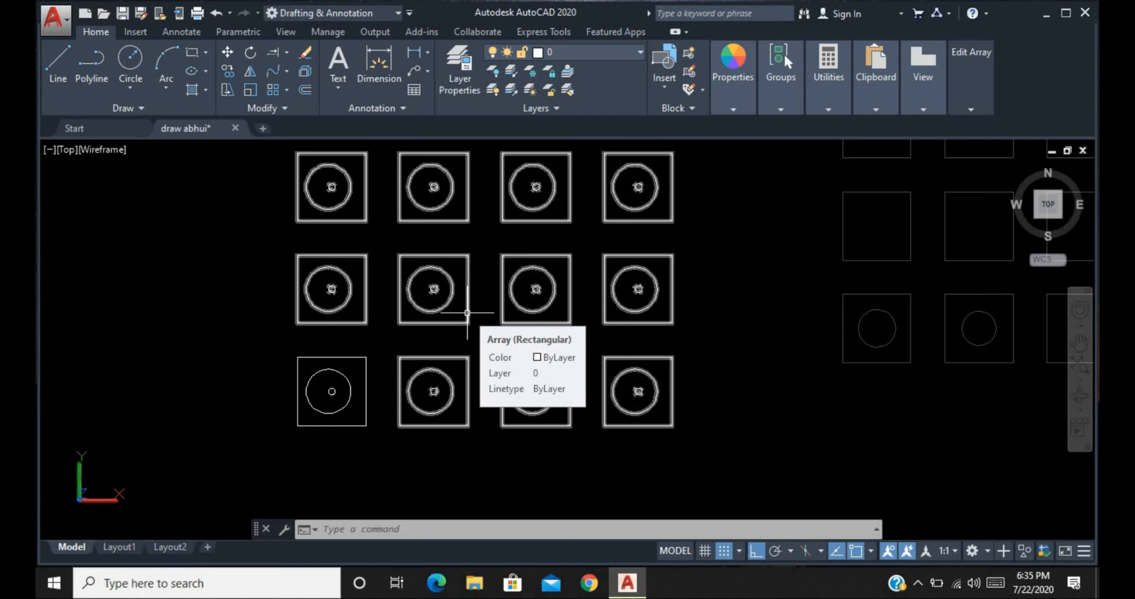
- Save the changes to the associative array and leave the array editing state
left_click(784, 111)
mouse_move(972, 104)
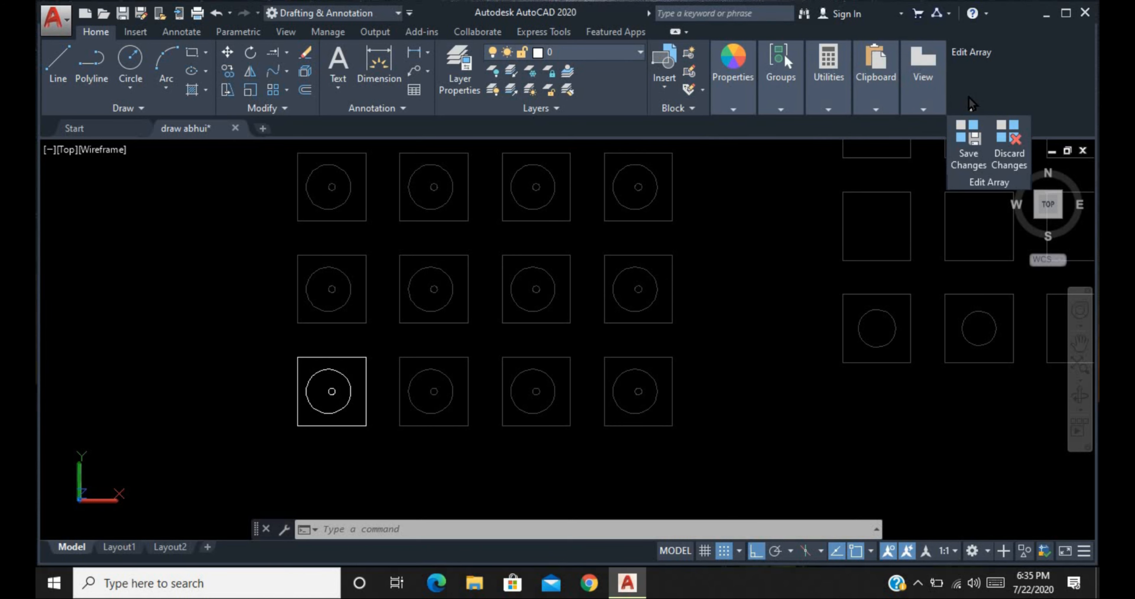
left_click(975, 139)
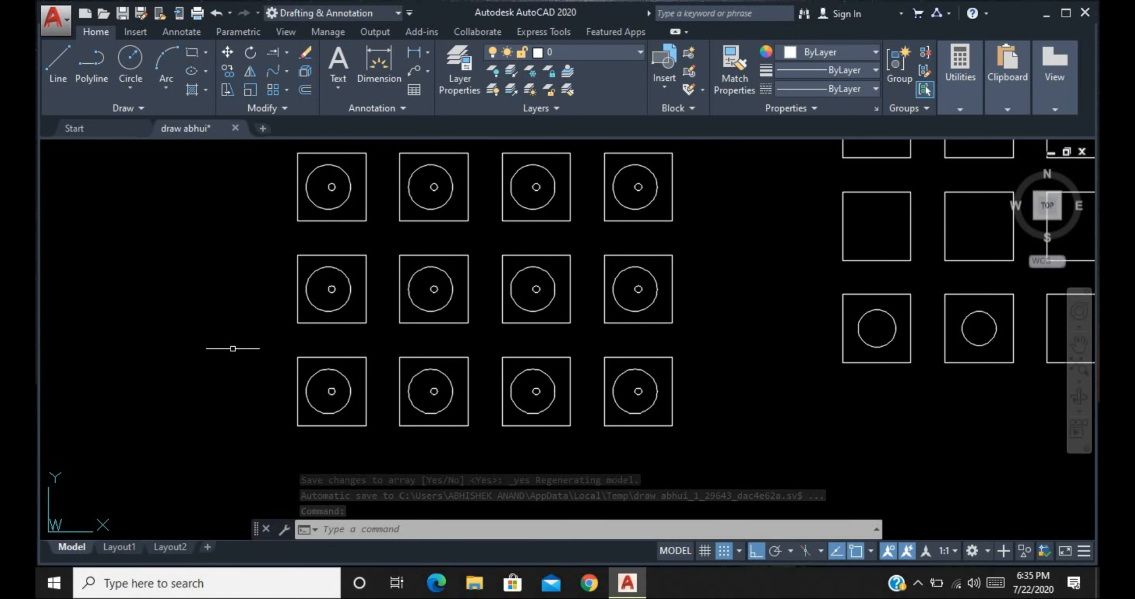
- Set the column count of the associative array of squares to 6
left_click(323, 364)
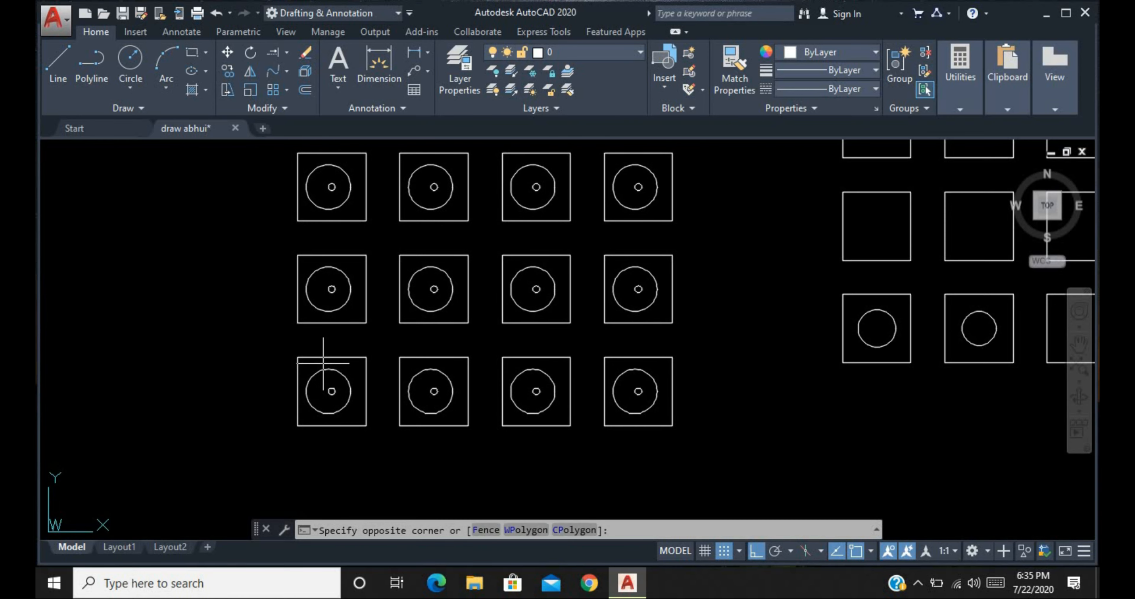
left_click(324, 286)
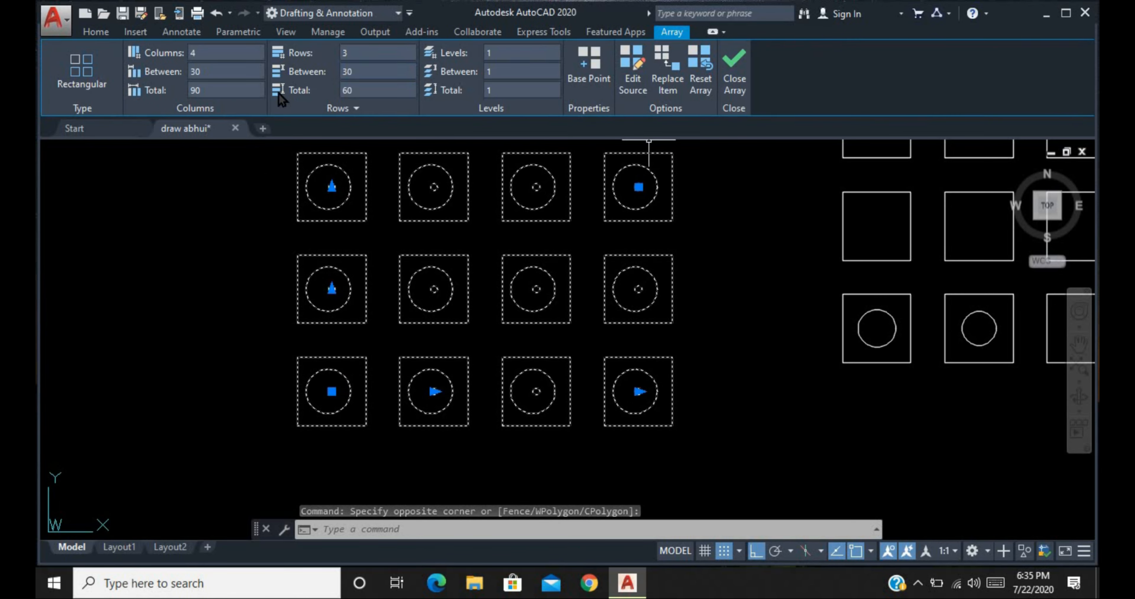
left_click(239, 55)
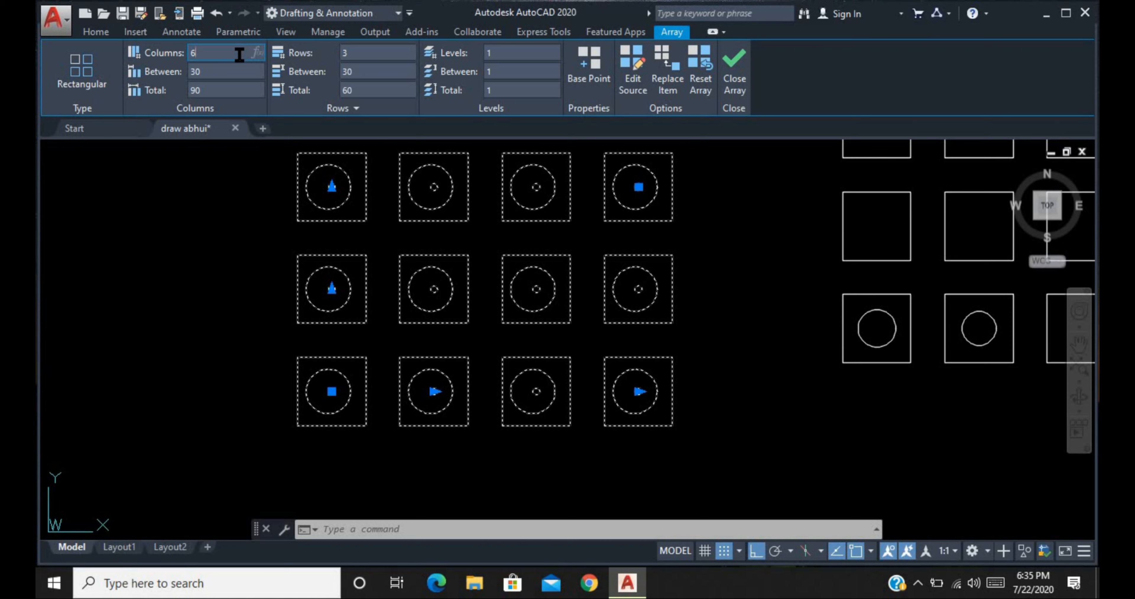
key("Return")
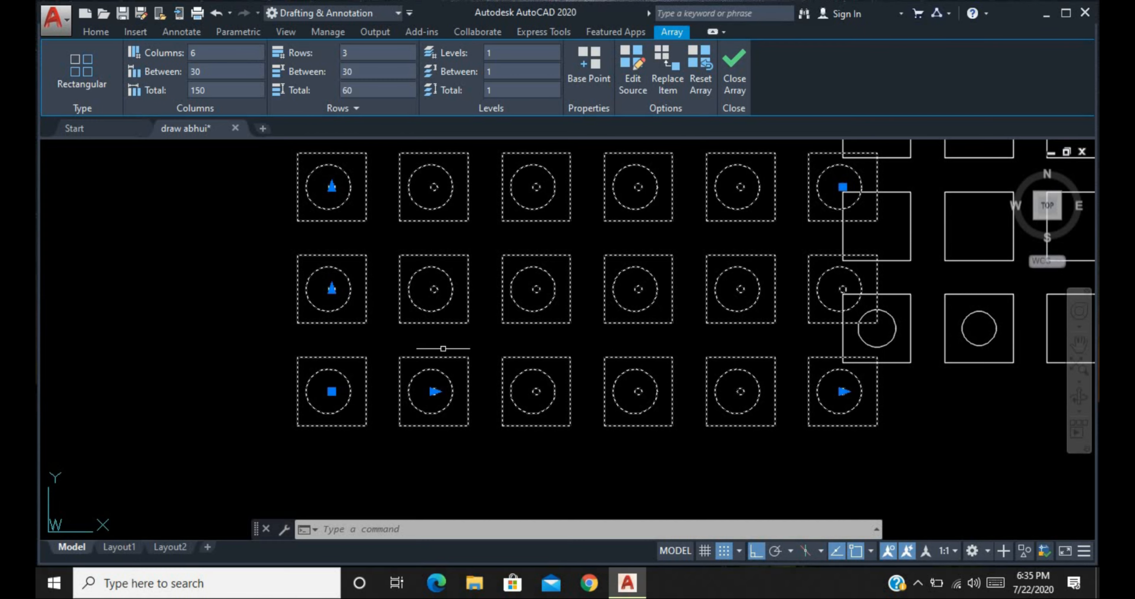
- Deselect the associative array and undo its last column change
left_click_drag(444, 349, 317, 329)
key("Escape")
key("ctrl+z")
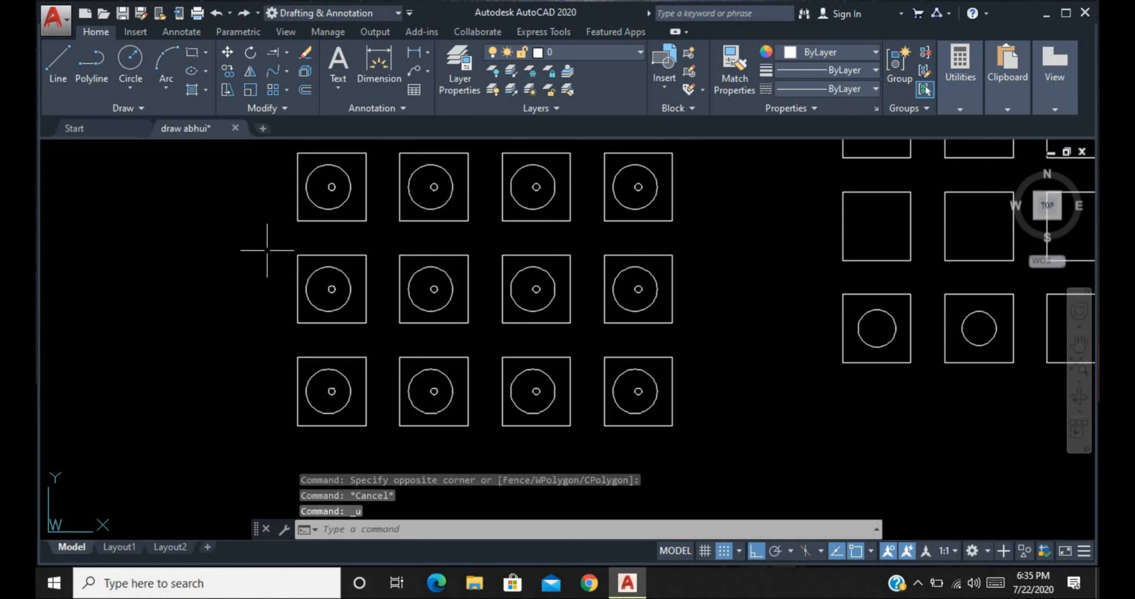
- Move the associative array's base point to the lower-left corner of its bottom-left square
scroll(106, 233, "down", 4)
scroll(276, 242, "up", 2)
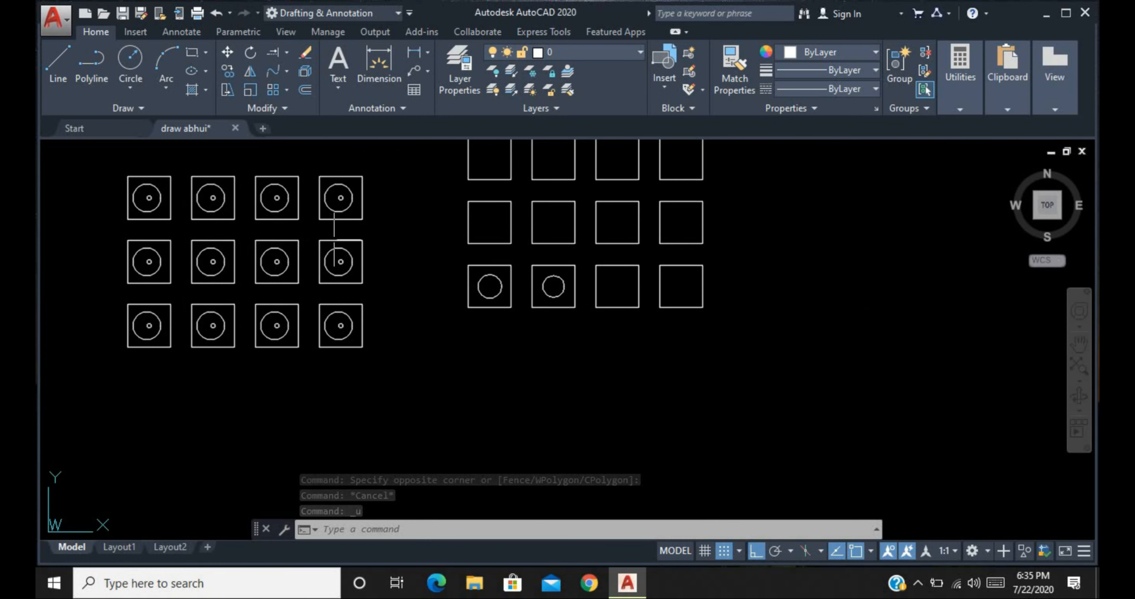
scroll(355, 241, "up", 2)
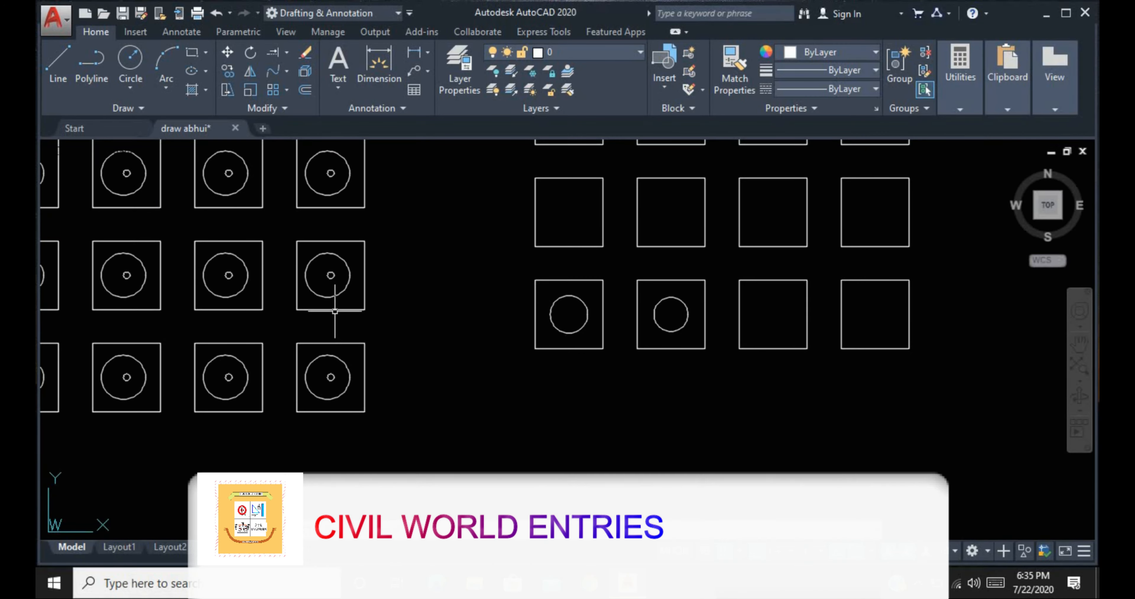
left_click(335, 310)
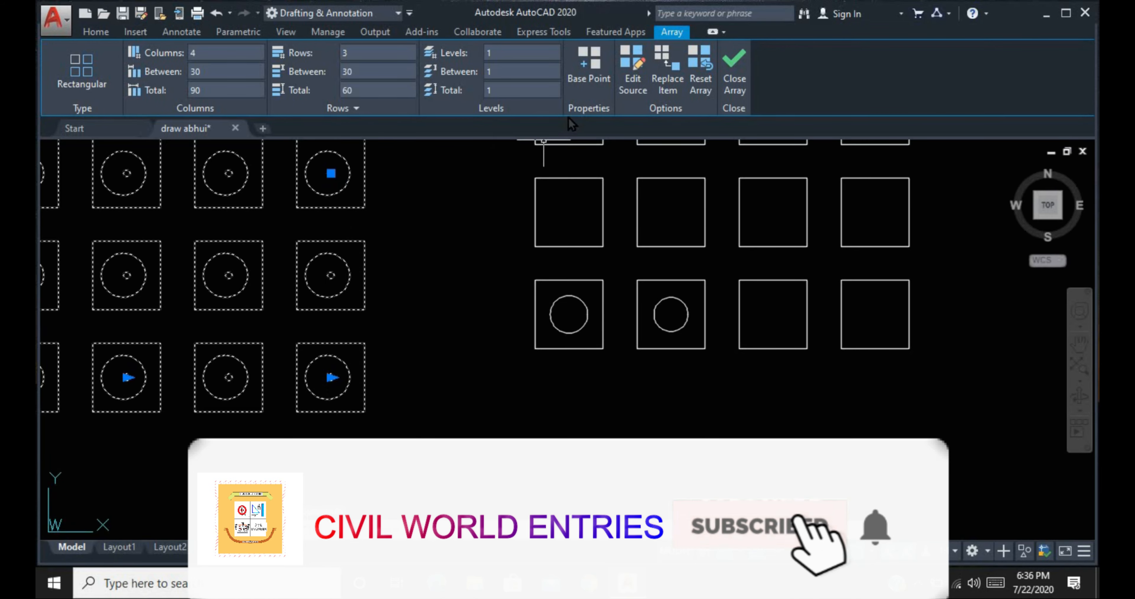
left_click(608, 93)
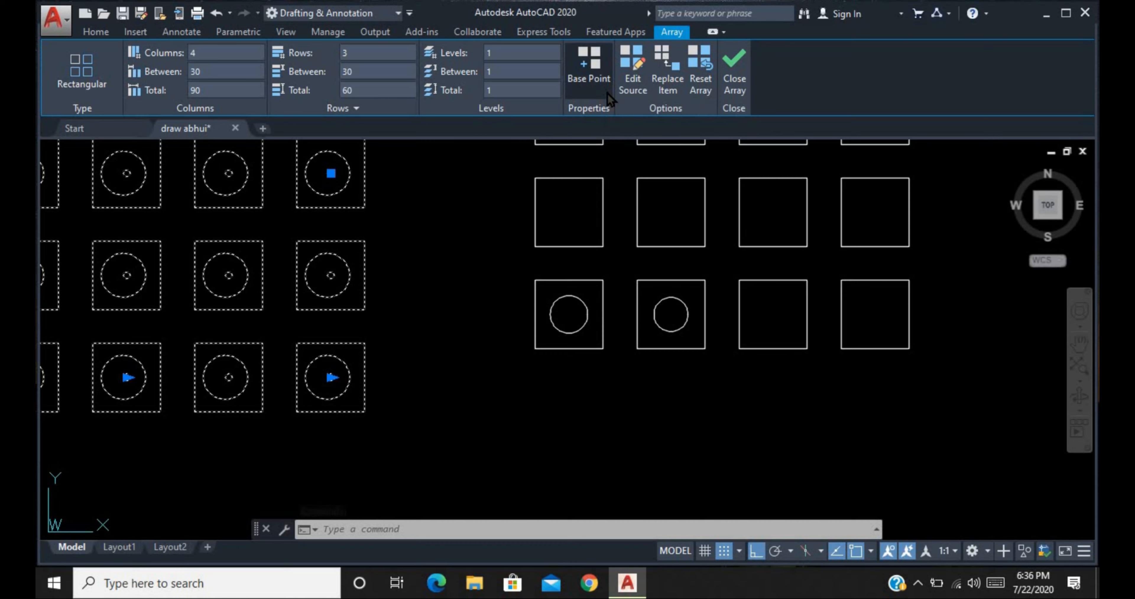
scroll(416, 254, "down", 2)
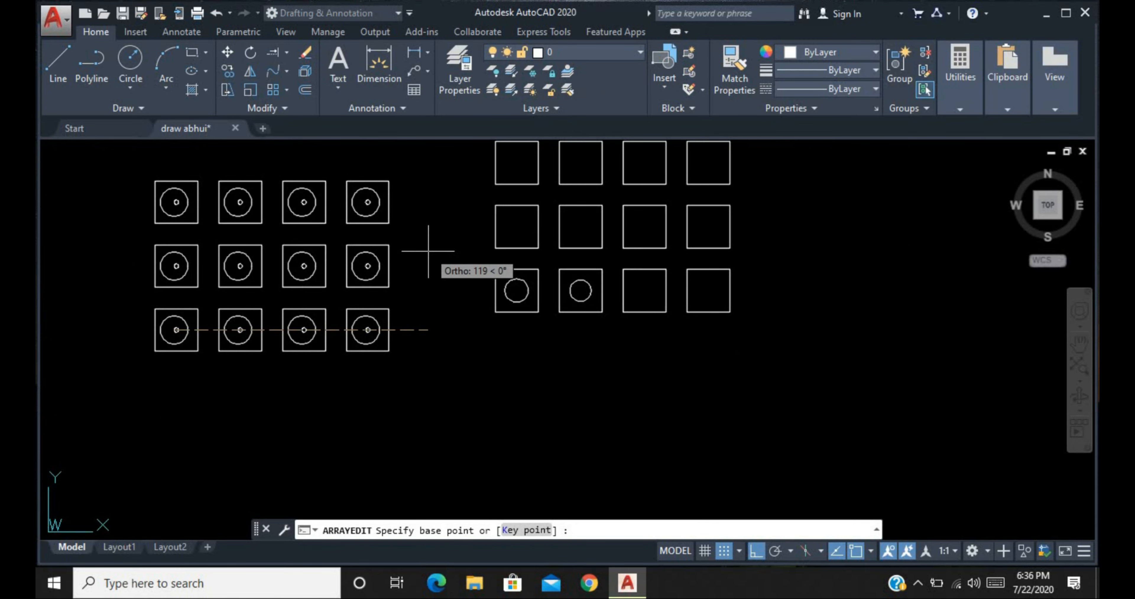
scroll(178, 334, "up", 5)
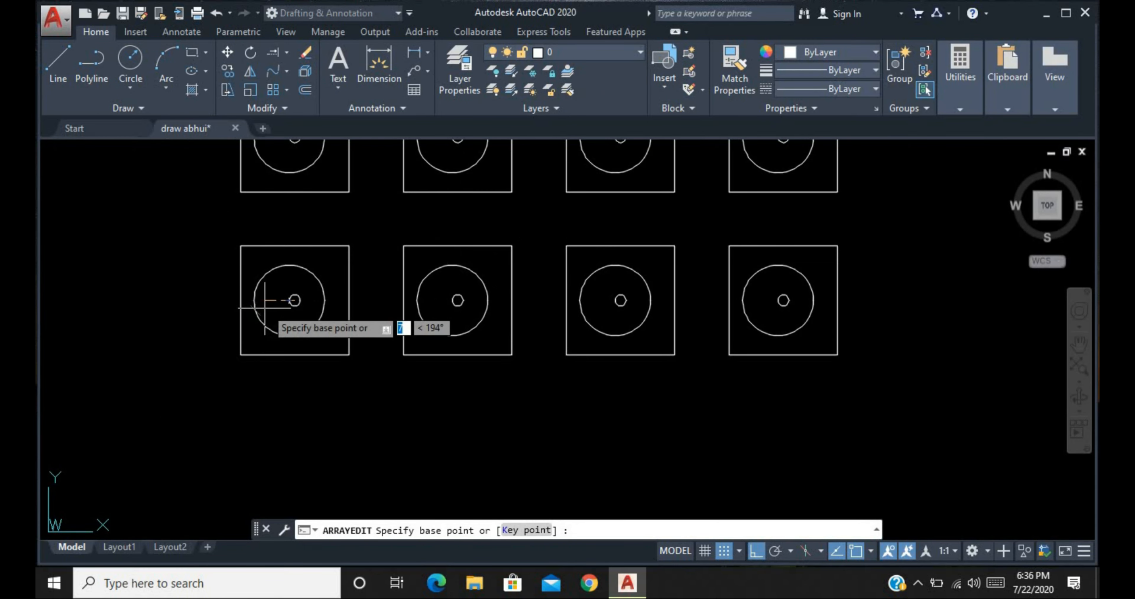
left_click(241, 355)
scroll(334, 387, "down", 3)
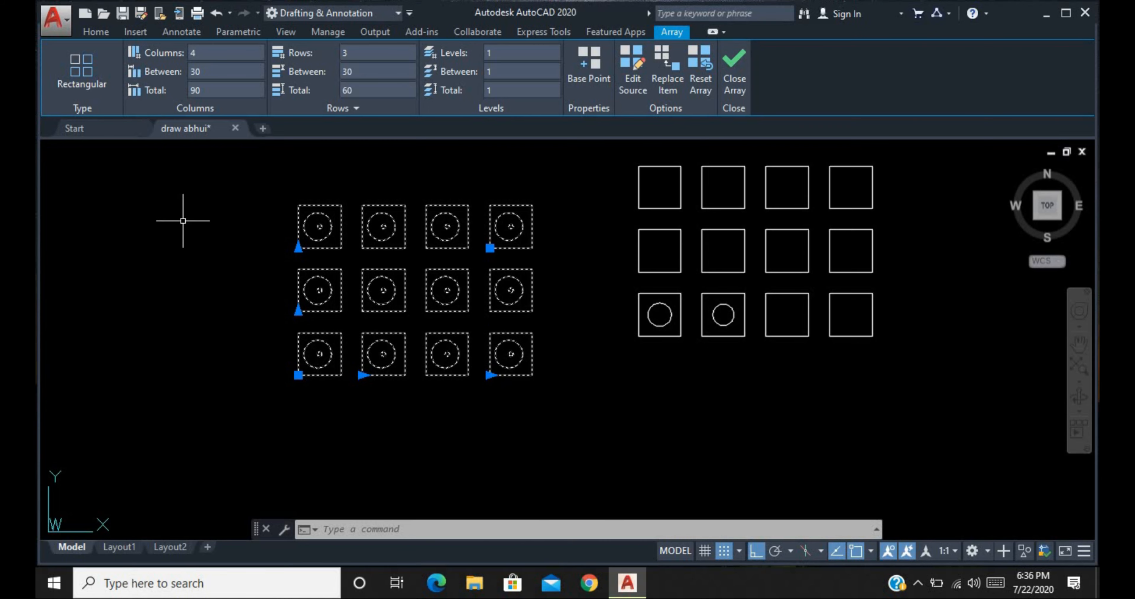
- Dimension the horizontal distance between the lower-left corners of the first and fourth squares in the array's bottom row, placing the dimension line below
key("Return")
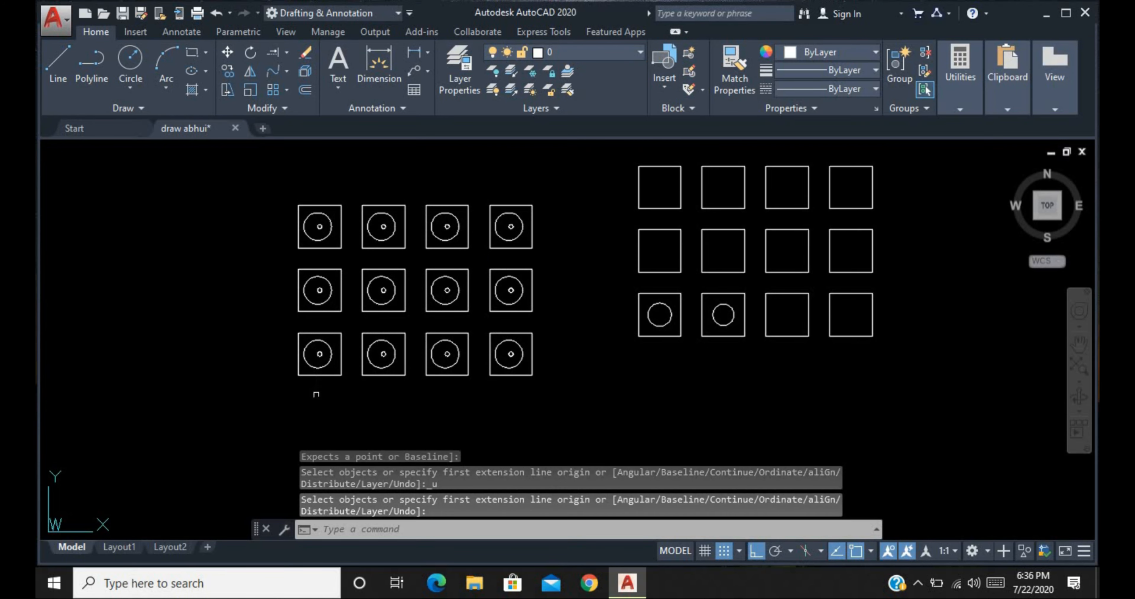
left_click(378, 77)
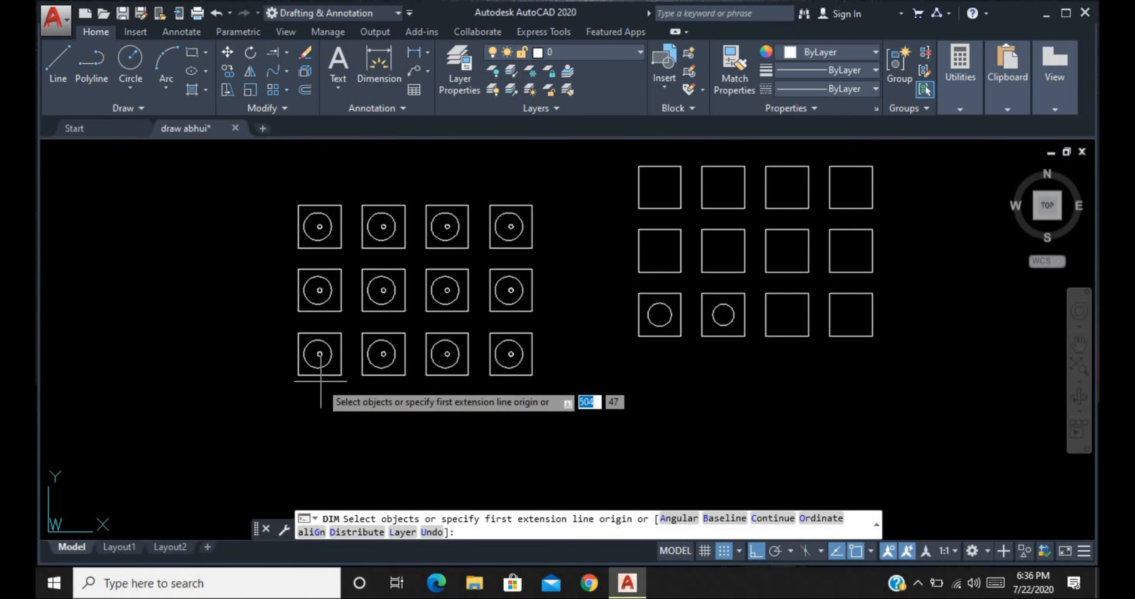
scroll(319, 365, "up", 4)
key("Return")
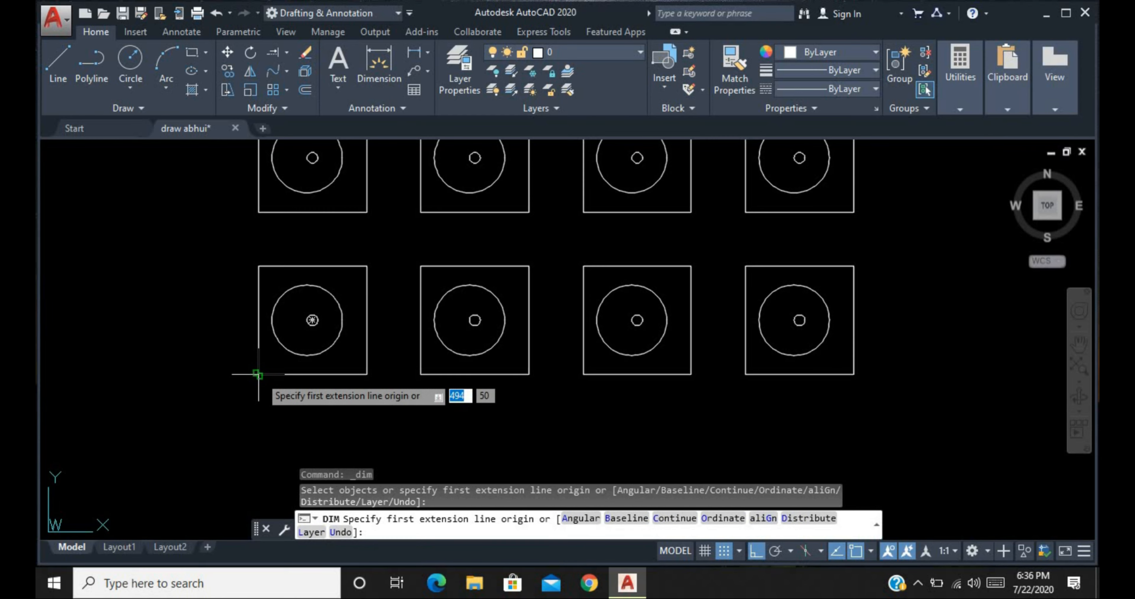
left_click(258, 374)
scroll(254, 406, "down", 4)
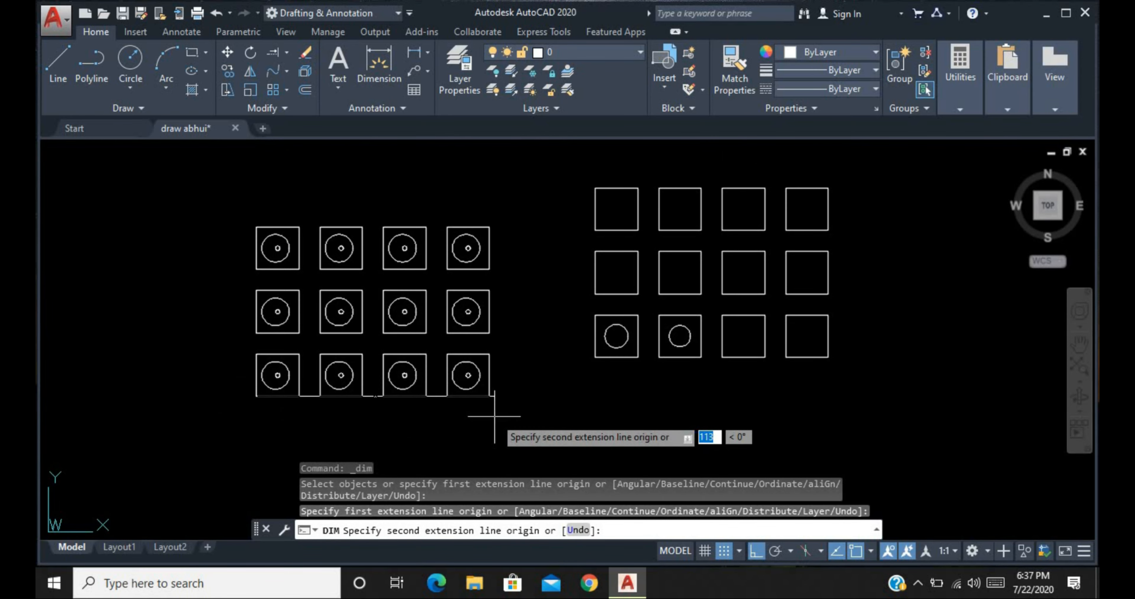
scroll(380, 388, "up", 3)
left_click(370, 375)
scroll(364, 383, "down", 3)
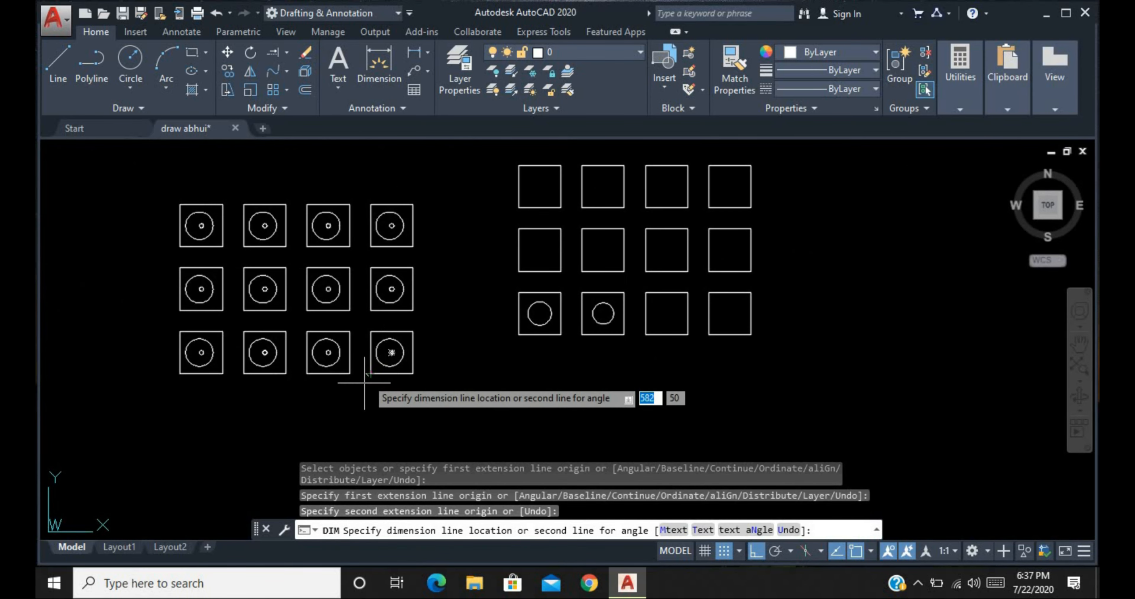
left_click(365, 391)
scroll(274, 399, "up", 5)
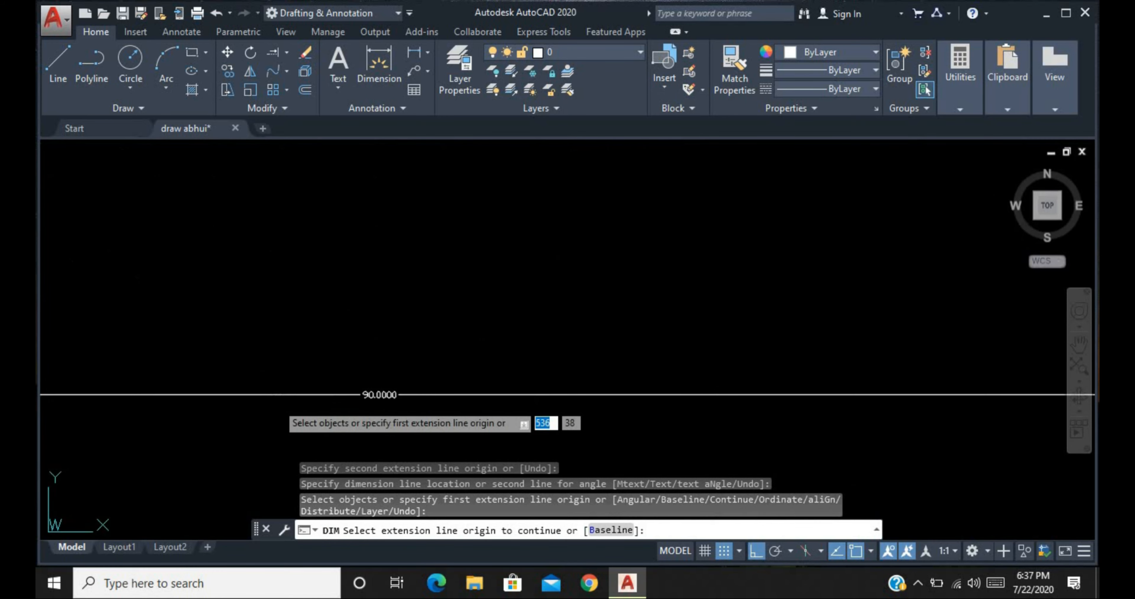
scroll(467, 390, "up", 4)
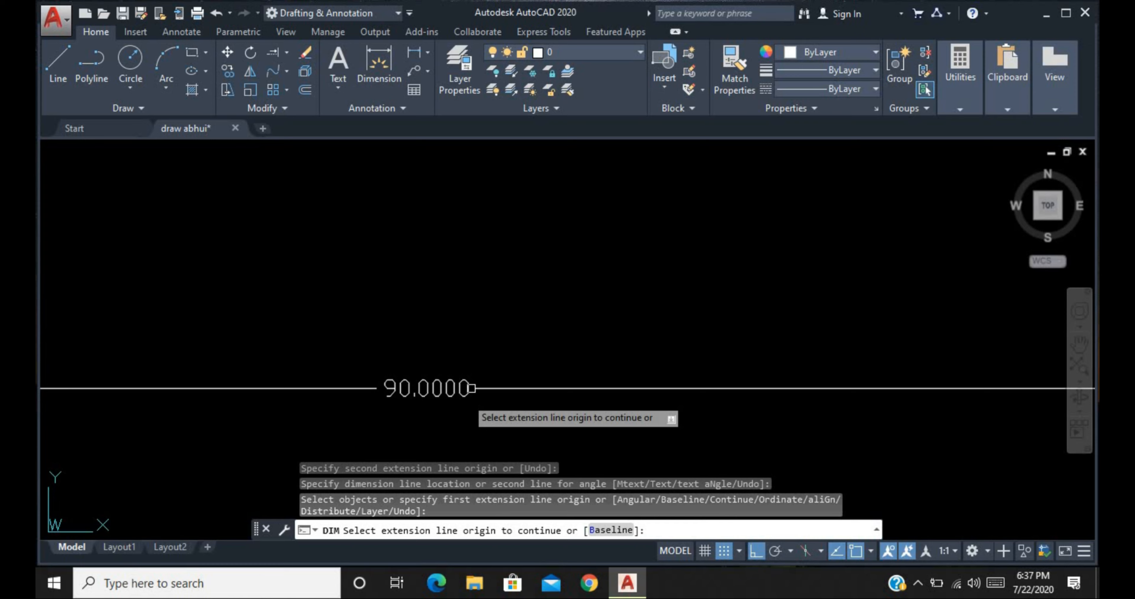
key("Escape")
scroll(451, 392, "down", 5)
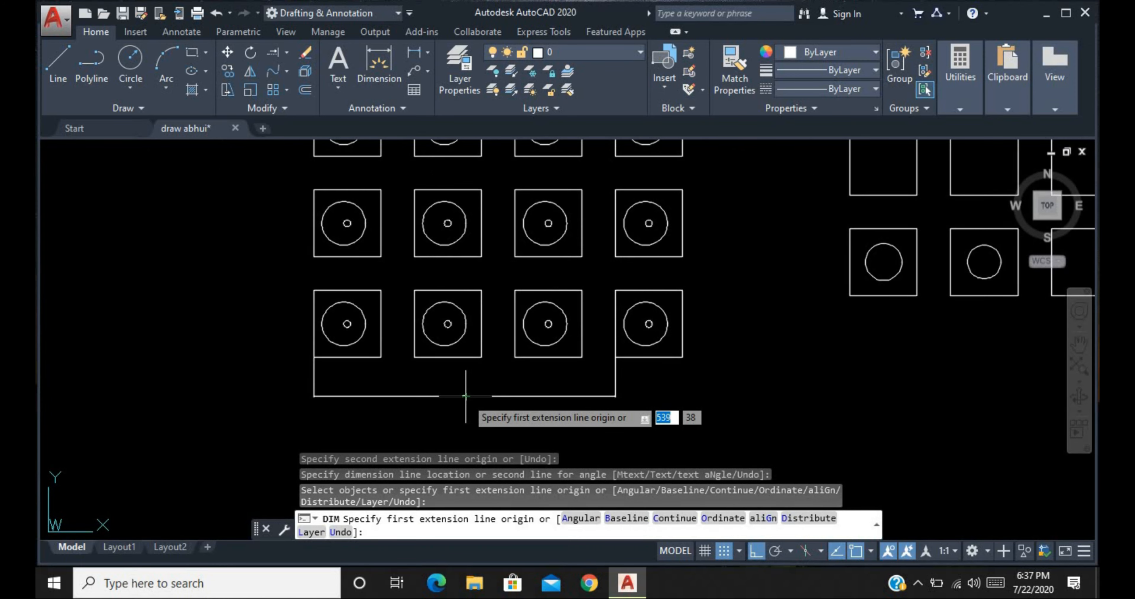
key("Return")
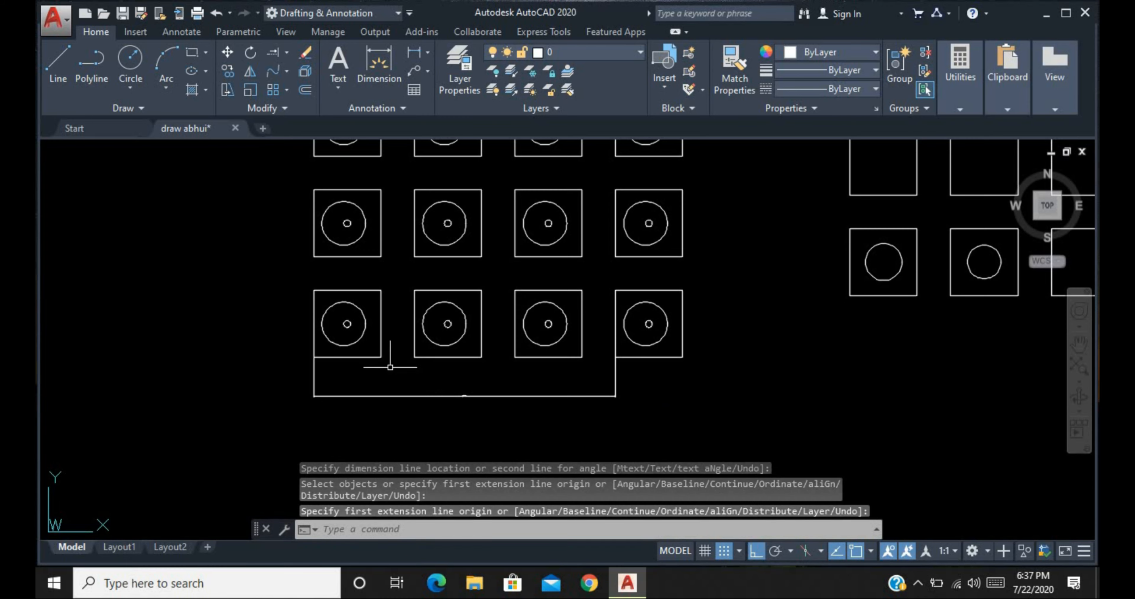
- Select the associative array of squares and start redefining its base point
left_click(381, 362)
left_click(369, 350)
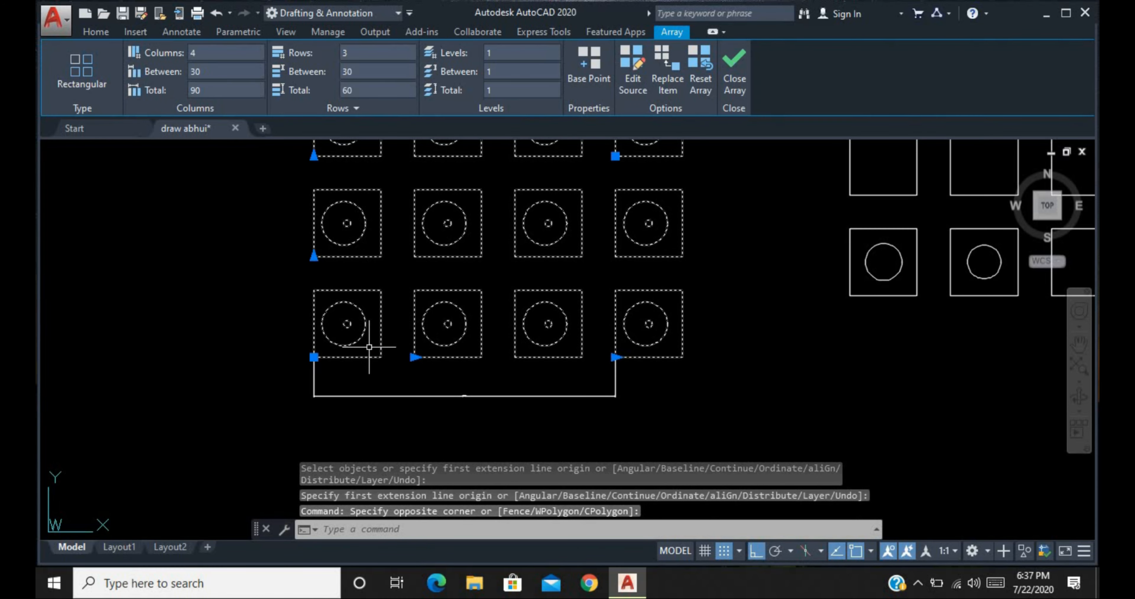
left_click(589, 66)
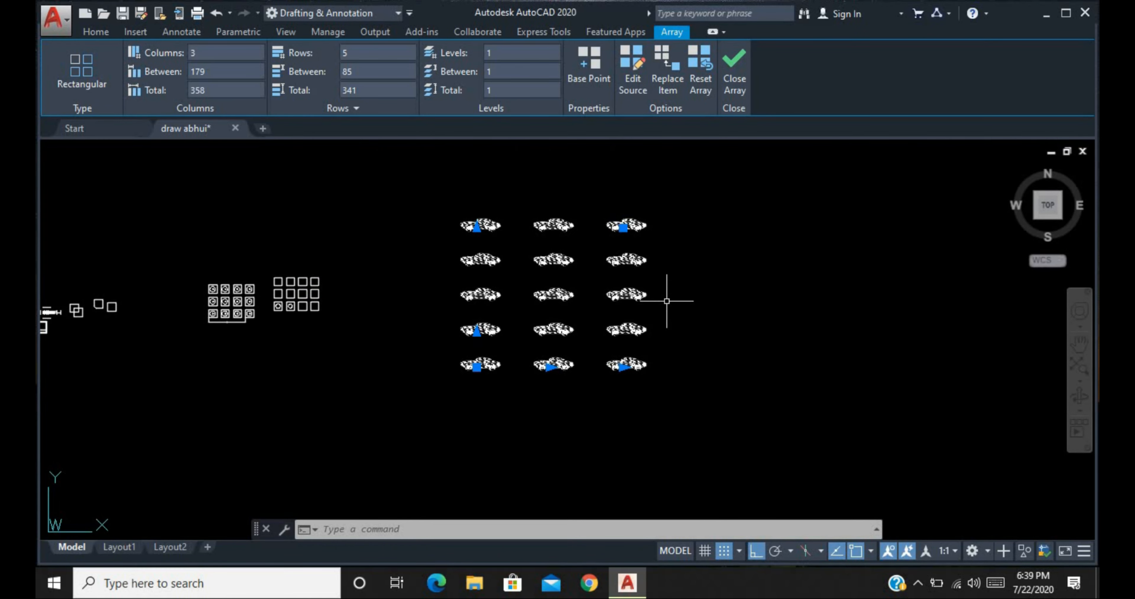
- Deselect the car array and show the additional Modify commands
key("Escape")
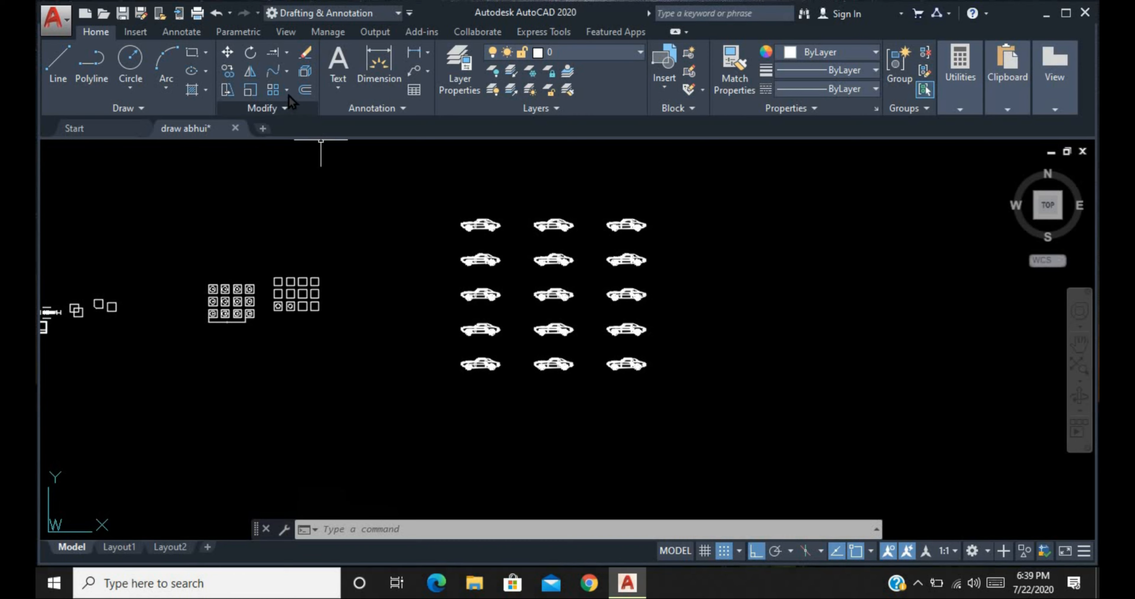
left_click(294, 111)
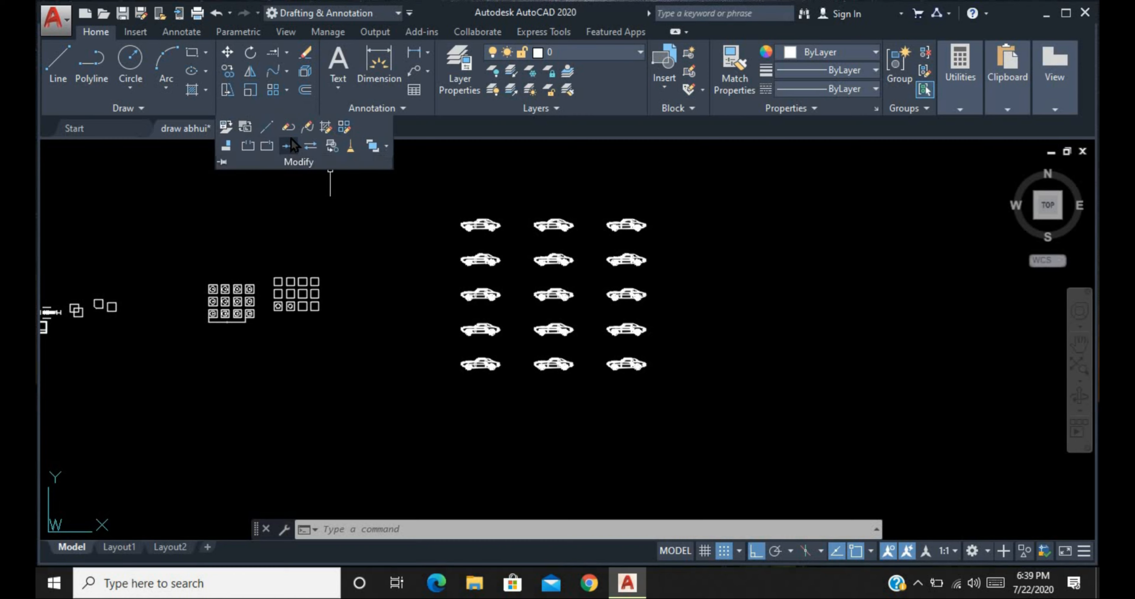